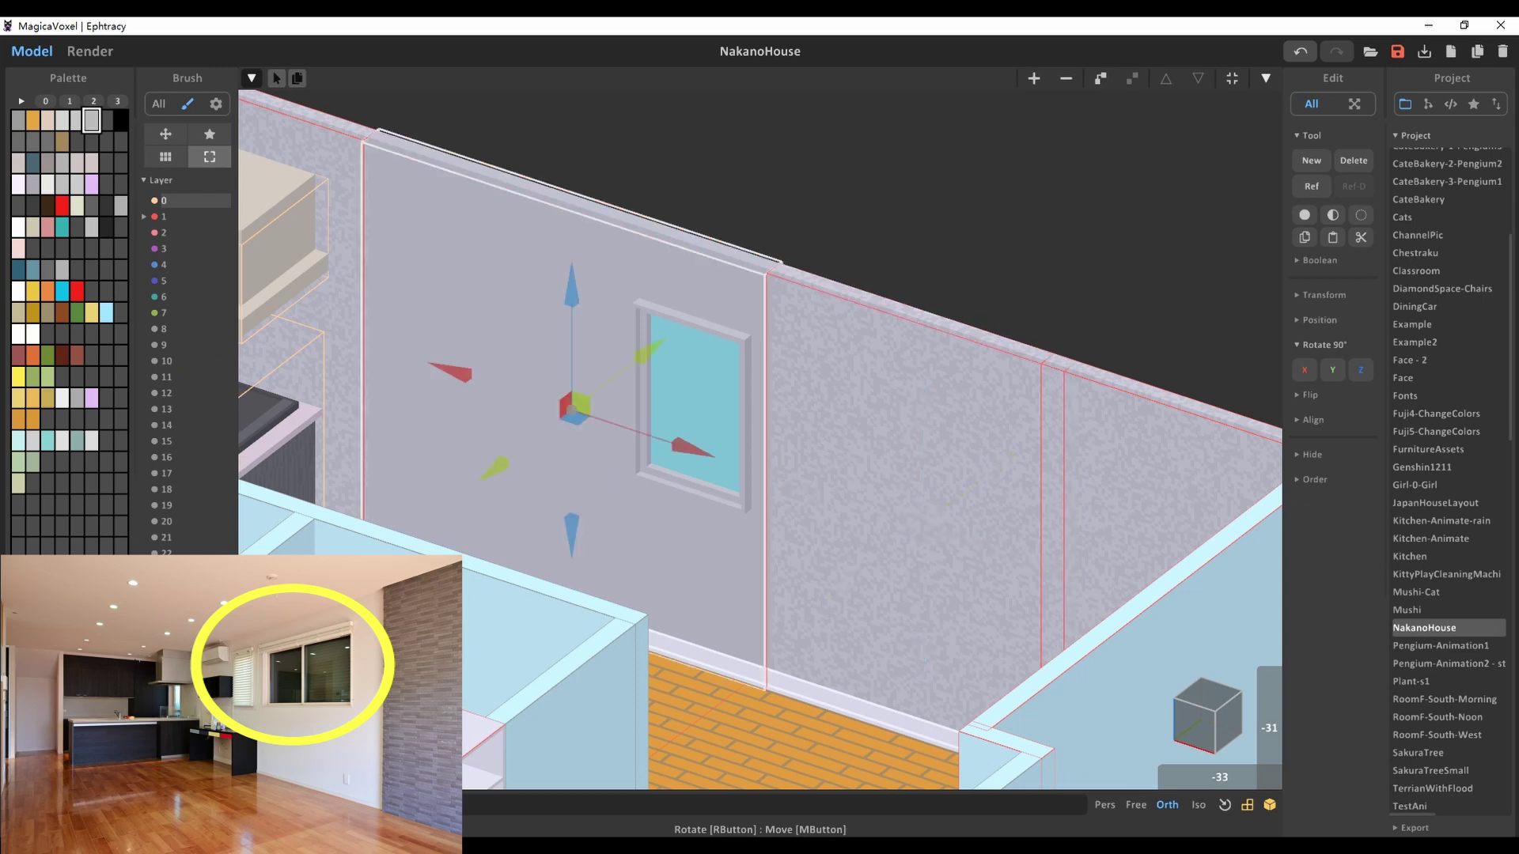
Render the wall with its framed window to check how it looks
{"action": "key", "text": "Tab"}
{"action": "key", "text": "Tab"}
{"action": "left_click", "coordinate": [89, 51]}
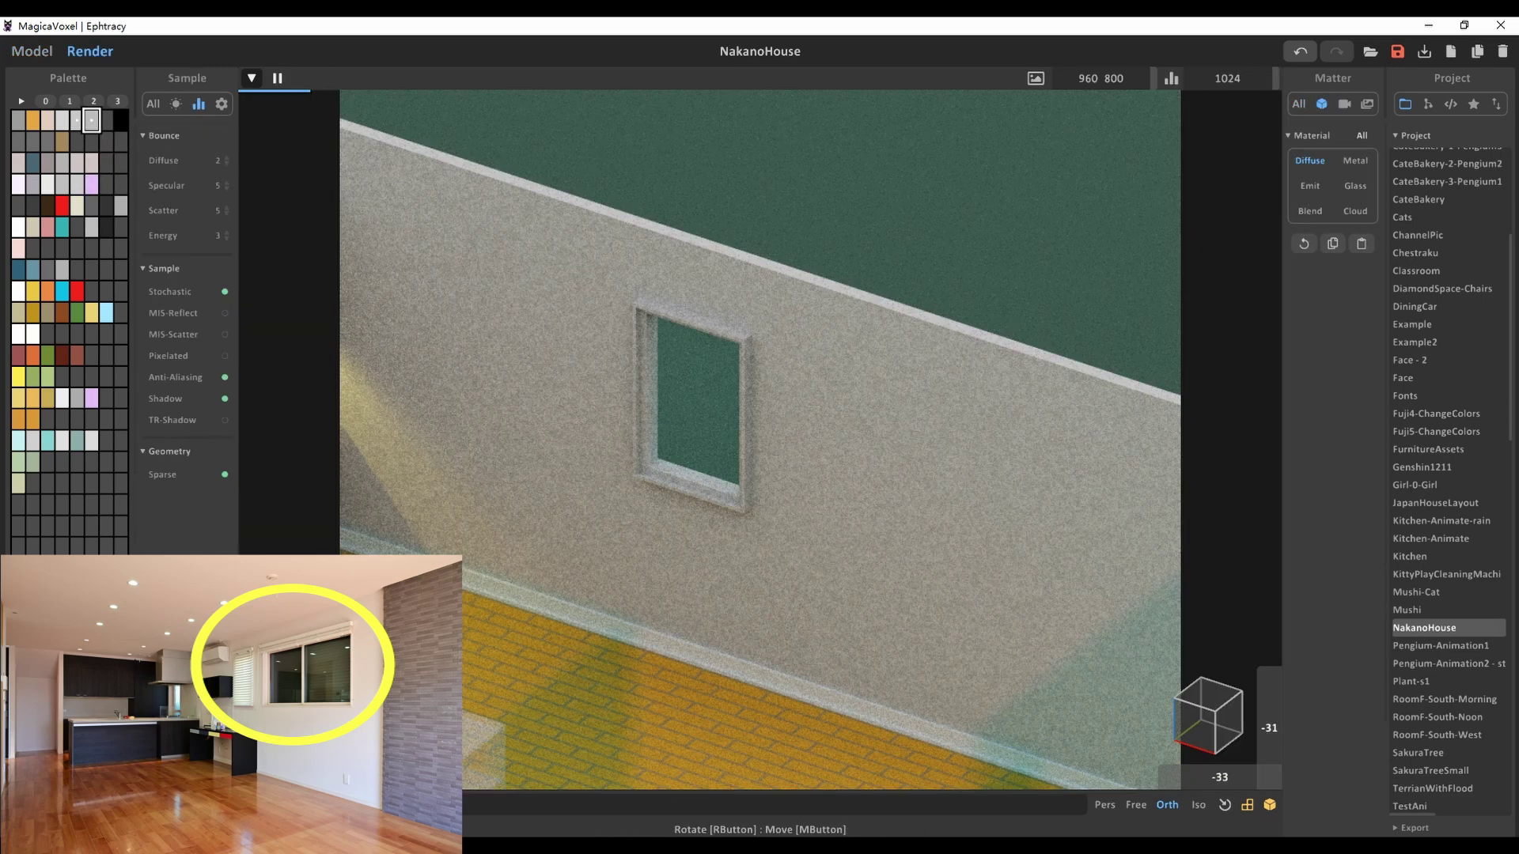
Trim the windowed wall model to a narrow section around the window and position it next to the existing window
{"action": "left_click", "coordinate": [31, 51]}
{"action": "right_click_drag", "start_coordinate": [759, 427], "coordinate": [854, 379]}
{"action": "key", "text": "Tab"}
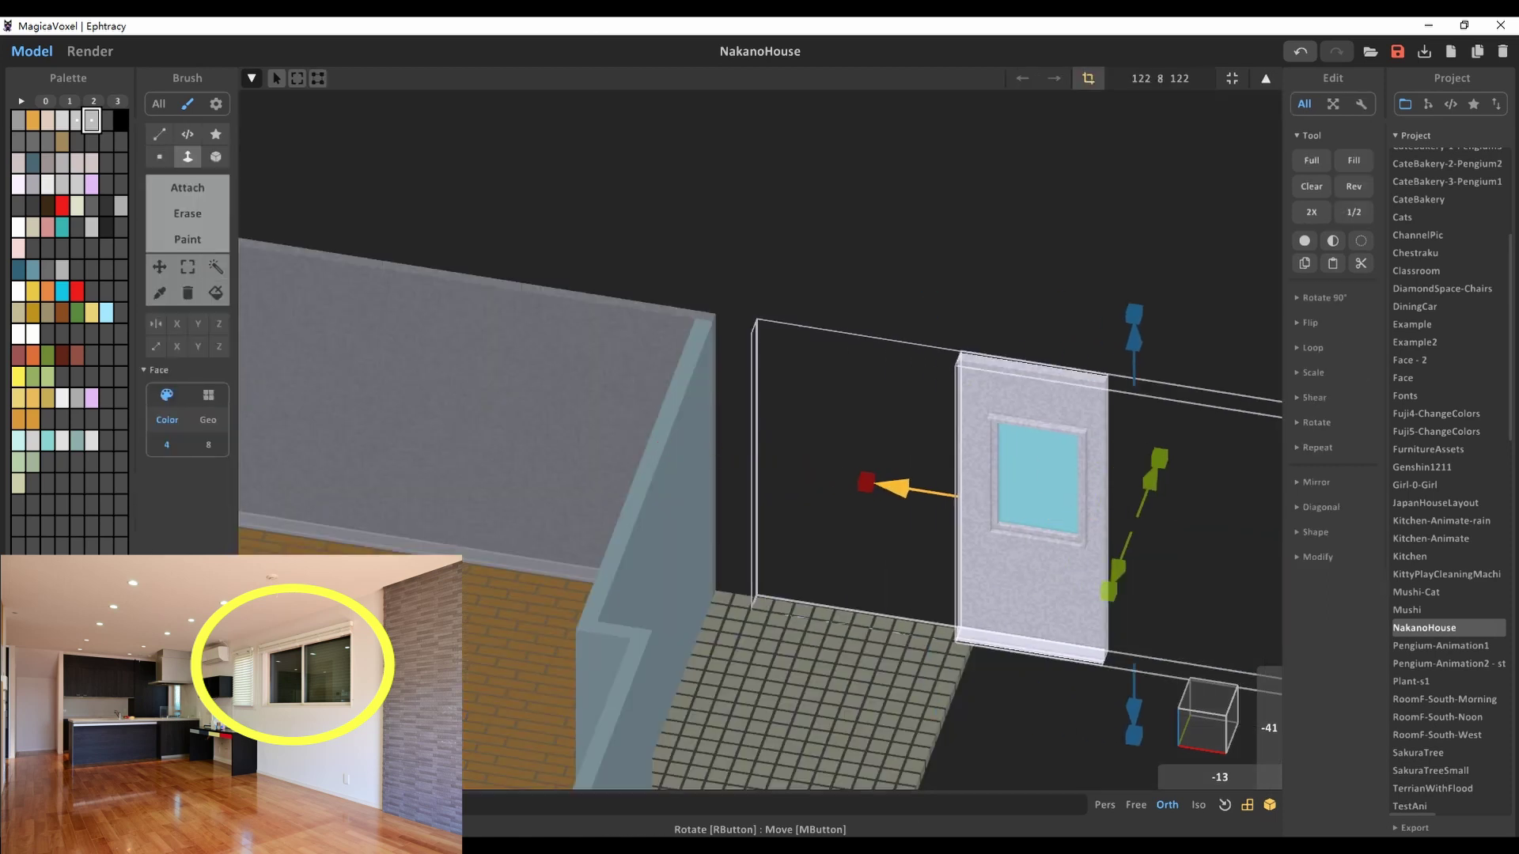
{"action": "key", "text": "Tab"}
{"action": "right_click_drag", "start_coordinate": [759, 427], "coordinate": [823, 411]}
{"action": "key", "text": "ctrl+z"}
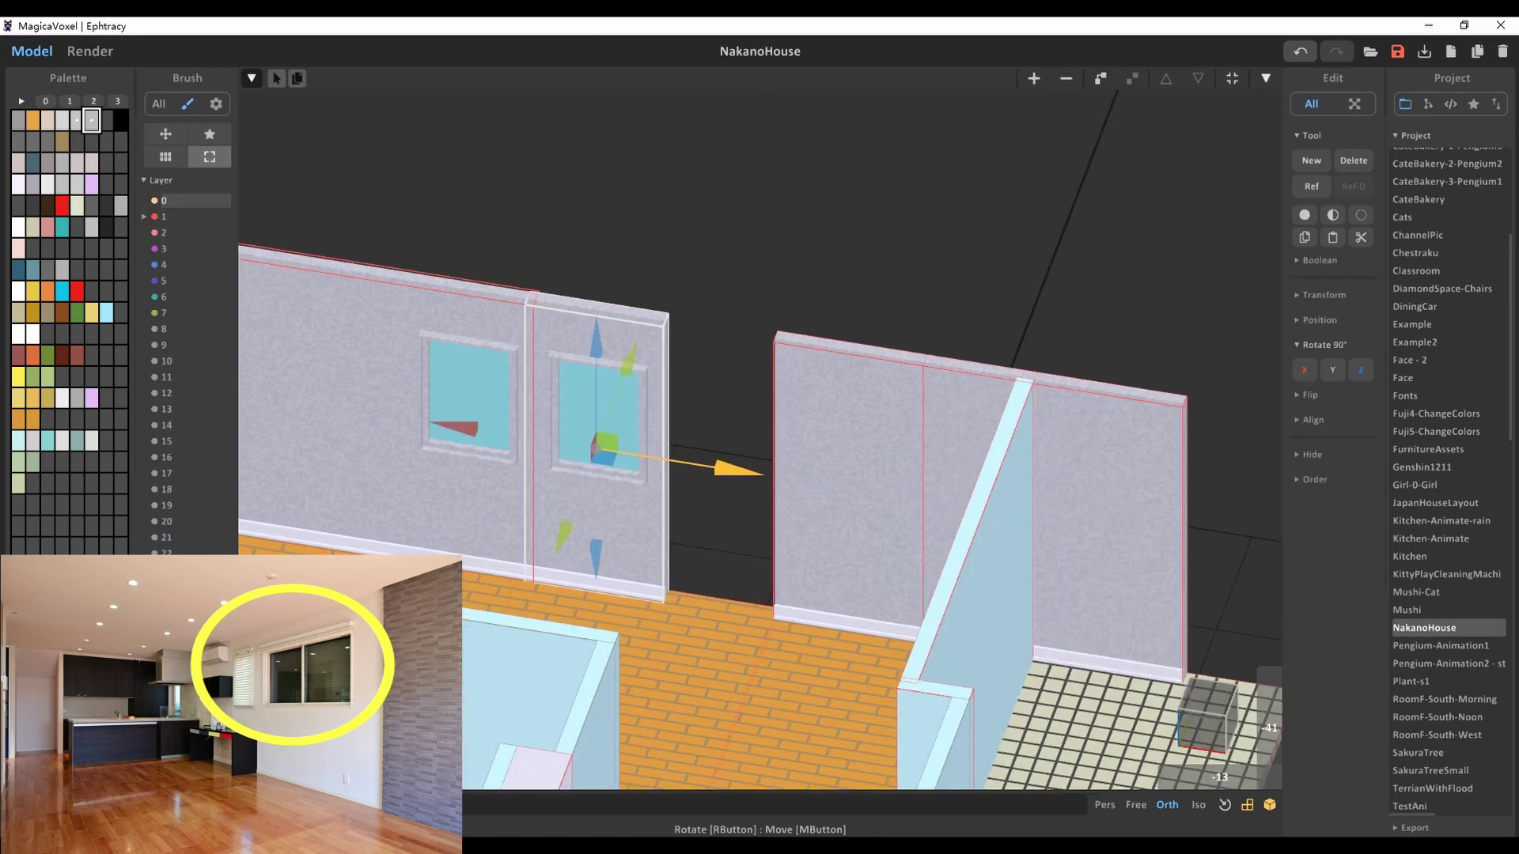
Shift the narrow window section along the wall, loop its voxels in -X and fit the model size
{"action": "key", "text": "Tab"}
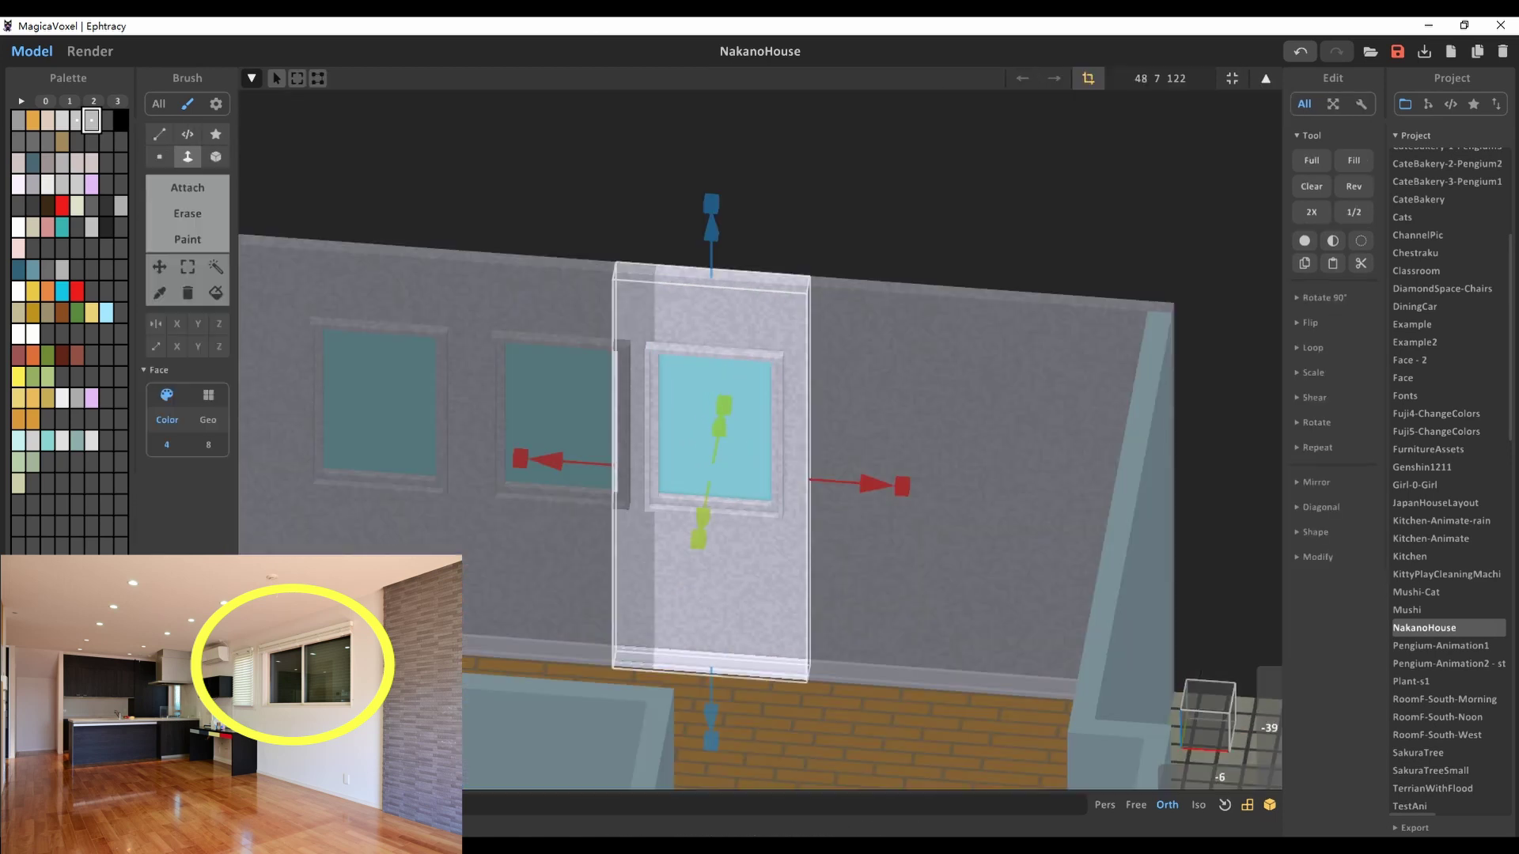
{"action": "left_click_drag", "start_coordinate": [520, 459], "coordinate": [367, 447]}
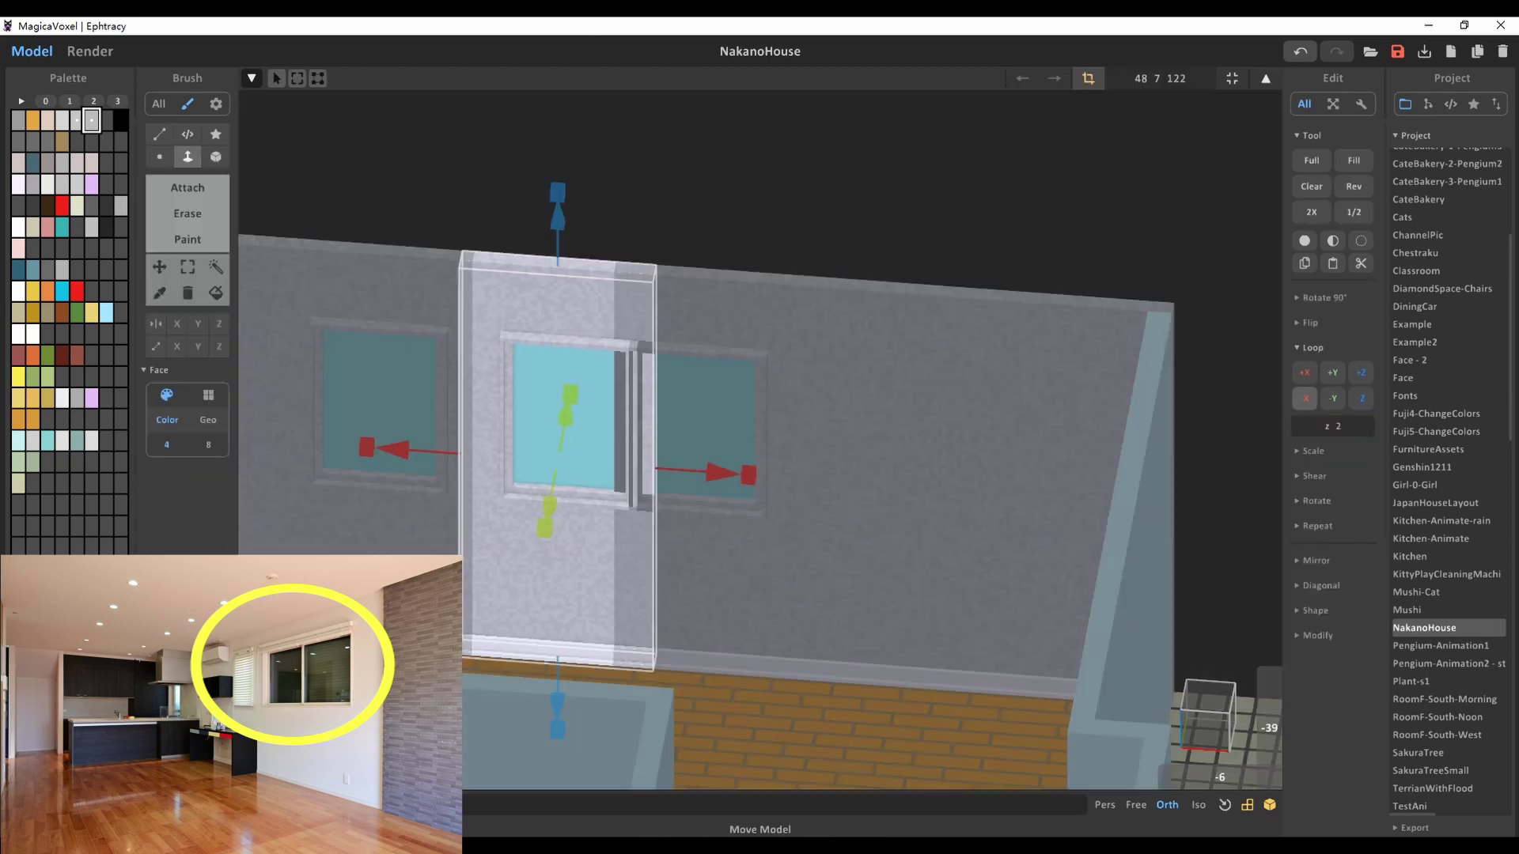
{"action": "key", "text": "Tab"}
{"action": "key", "text": "Tab"}
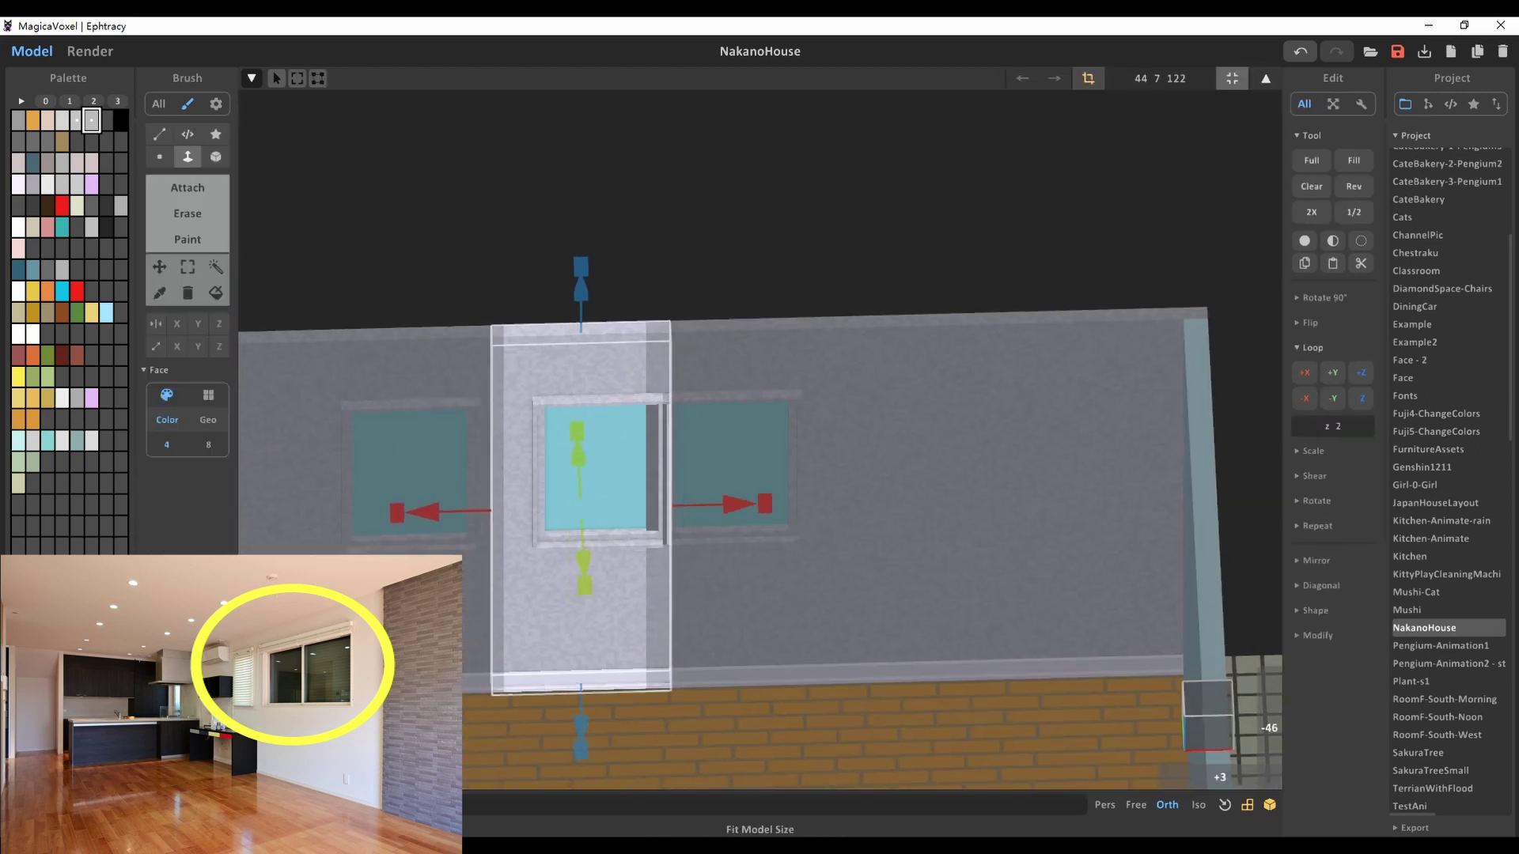
Render the wall to check the two adjoining windows and the gap between their frames
{"action": "key", "text": "Tab"}
{"action": "right_click_drag", "start_coordinate": [759, 395], "coordinate": [839, 443]}
{"action": "left_click", "coordinate": [90, 51]}
{"action": "scroll", "coordinate": [759, 435], "scroll_direction": "up", "scroll_amount": 3}
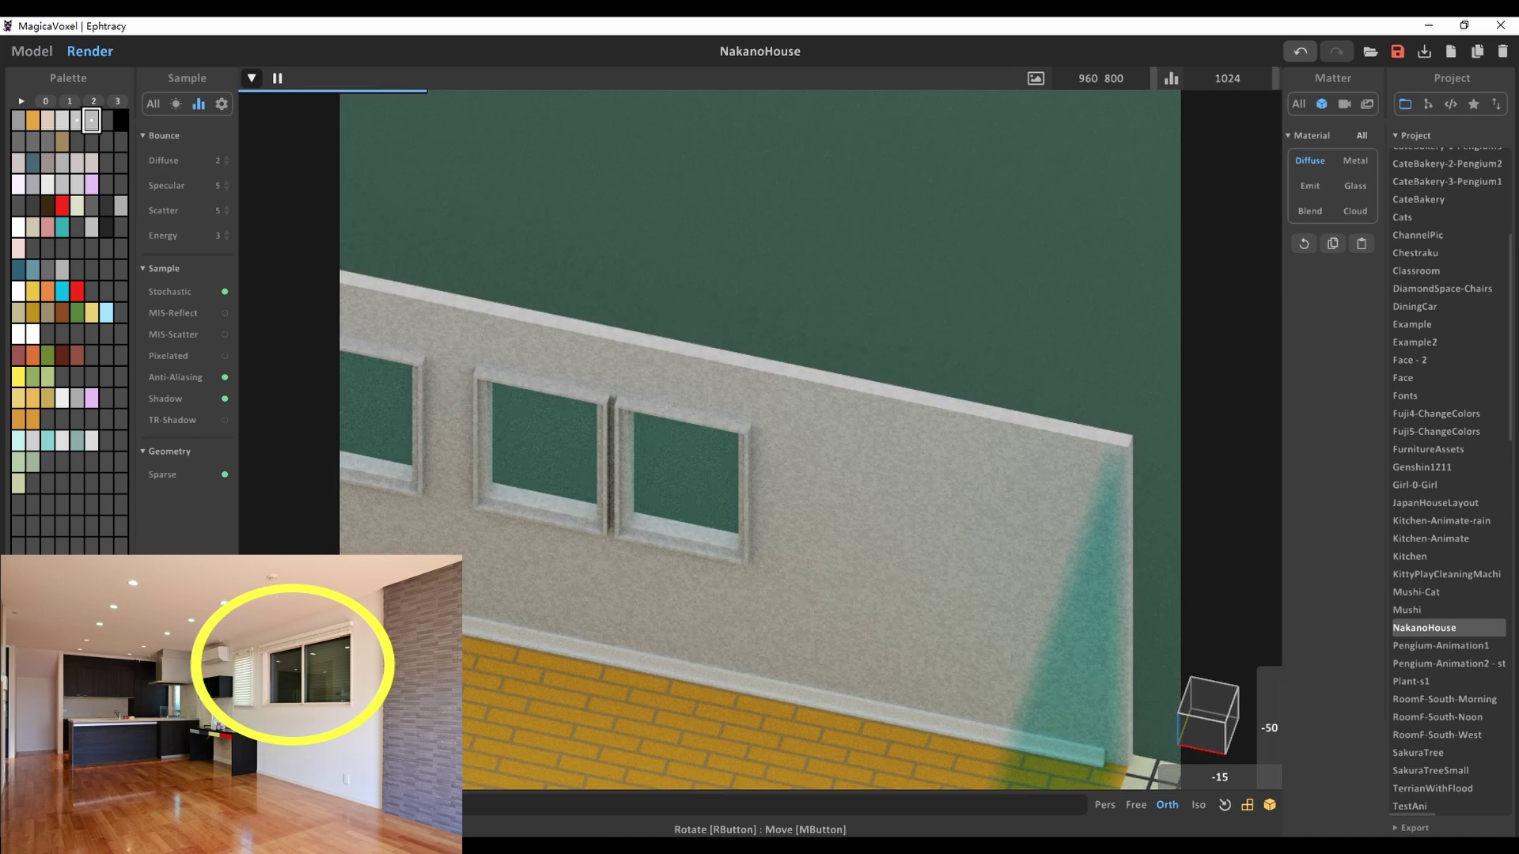
{"action": "left_click", "coordinate": [31, 51]}
Erase the facing frame edges of the two adjoining window sections and fit their model sizes so they form one double window
{"action": "key", "text": "Tab"}
{"action": "scroll", "coordinate": [759, 435], "scroll_direction": "up", "scroll_amount": 4}
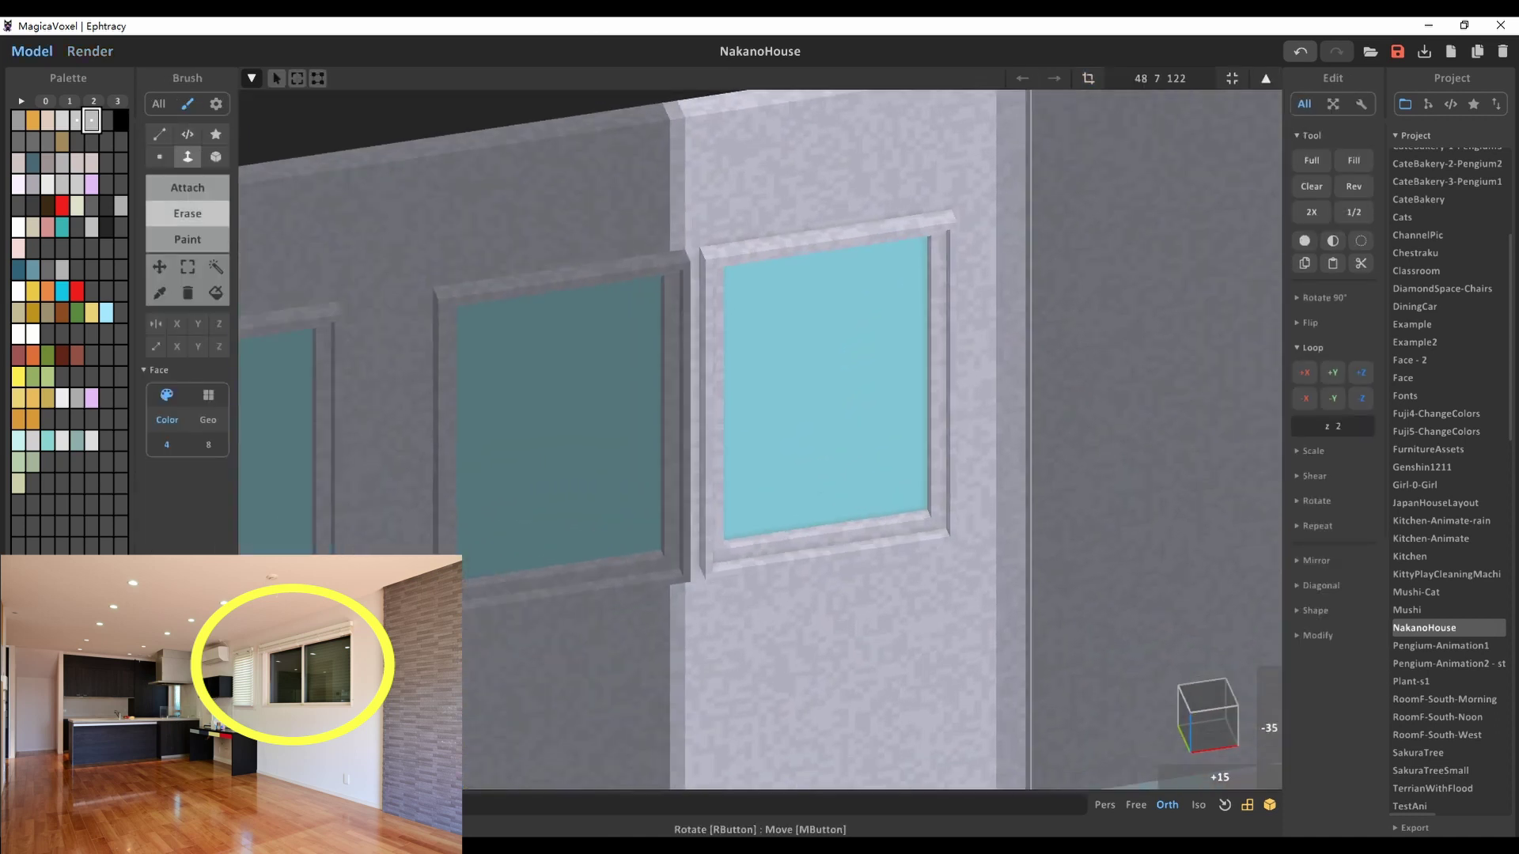
{"action": "key", "text": "b"}
{"action": "right_click_drag", "start_coordinate": [760, 396], "coordinate": [783, 419]}
{"action": "mouse_move", "coordinate": [766, 300]}
{"action": "right_mouse_down"}
{"action": "mouse_move", "coordinate": [804, 257]}
{"action": "mouse_move", "coordinate": [857, 325]}
{"action": "mouse_move", "coordinate": [763, 329]}
{"action": "right_mouse_up"}
{"action": "right_click_drag", "start_coordinate": [470, 374], "coordinate": [583, 413]}
{"action": "left_click", "coordinate": [1088, 77]}
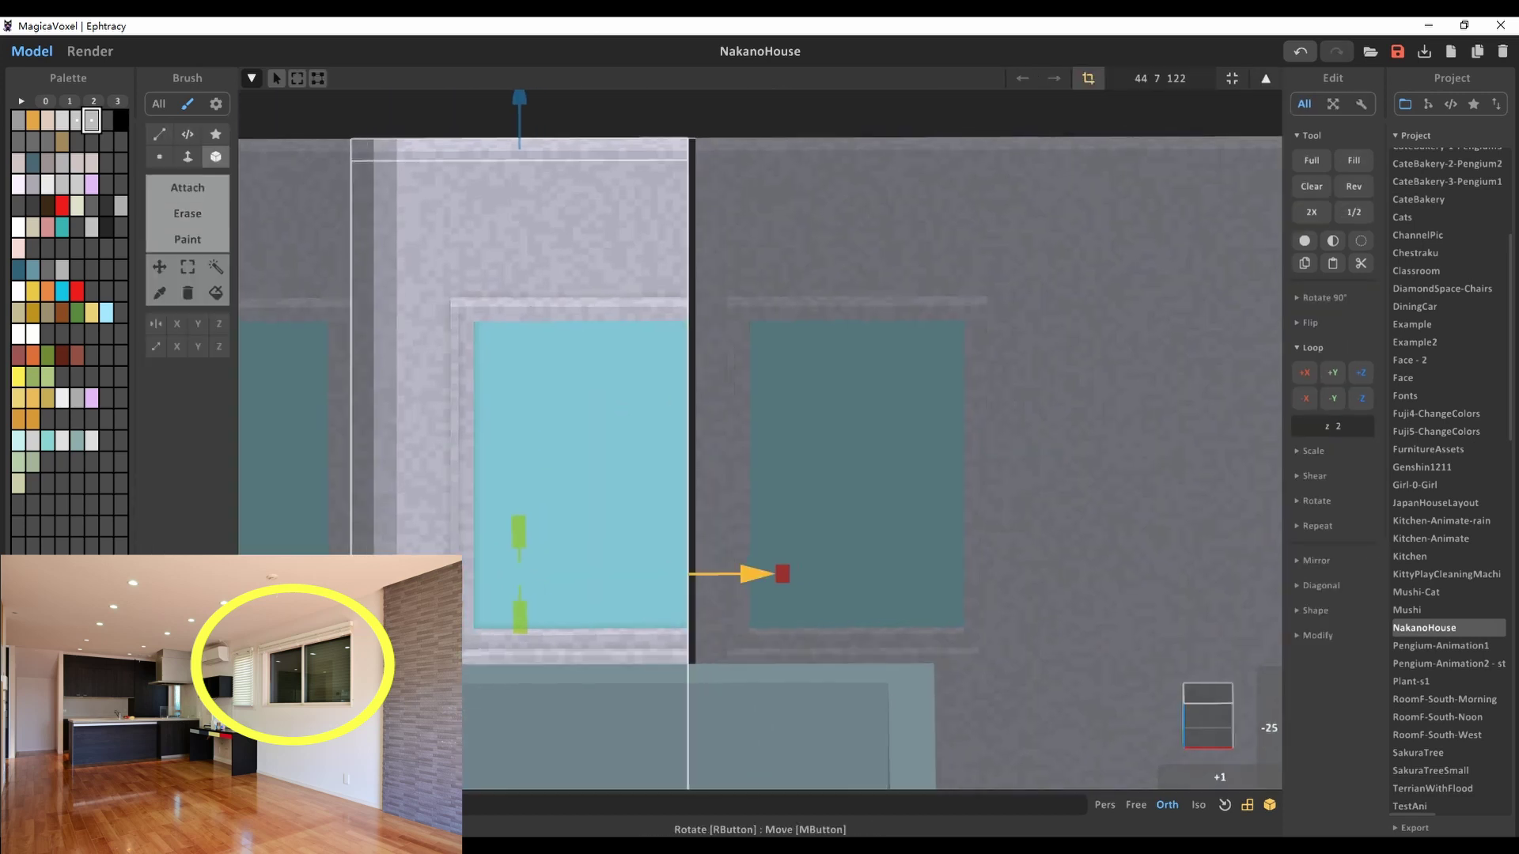
{"action": "left_click", "coordinate": [1232, 78]}
{"action": "key", "text": "Tab"}
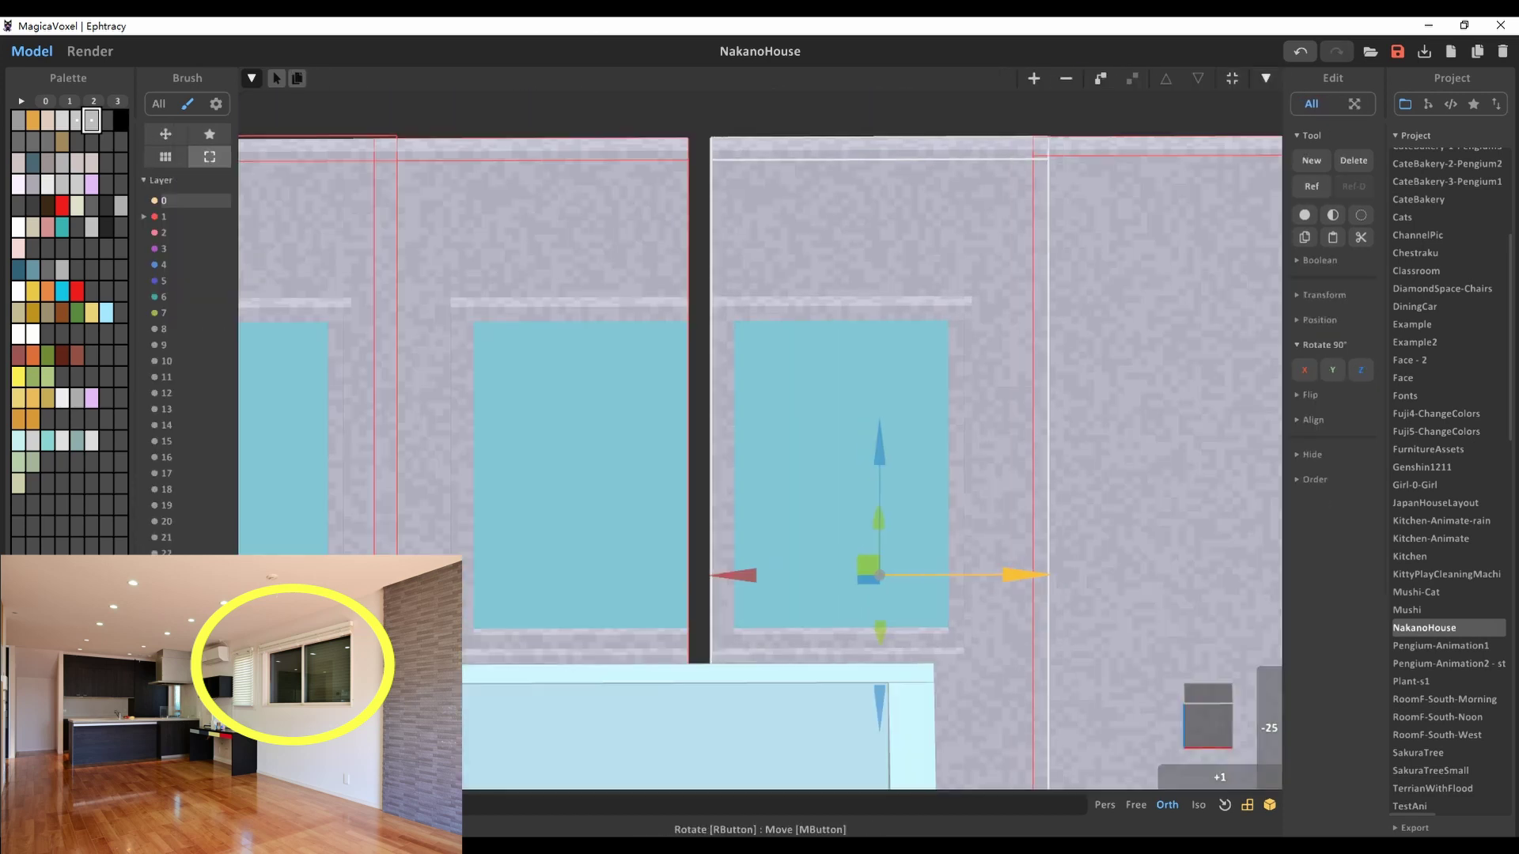
Render the joined double window and inspect its frame from the front and at an angle
{"action": "left_click", "coordinate": [89, 51]}
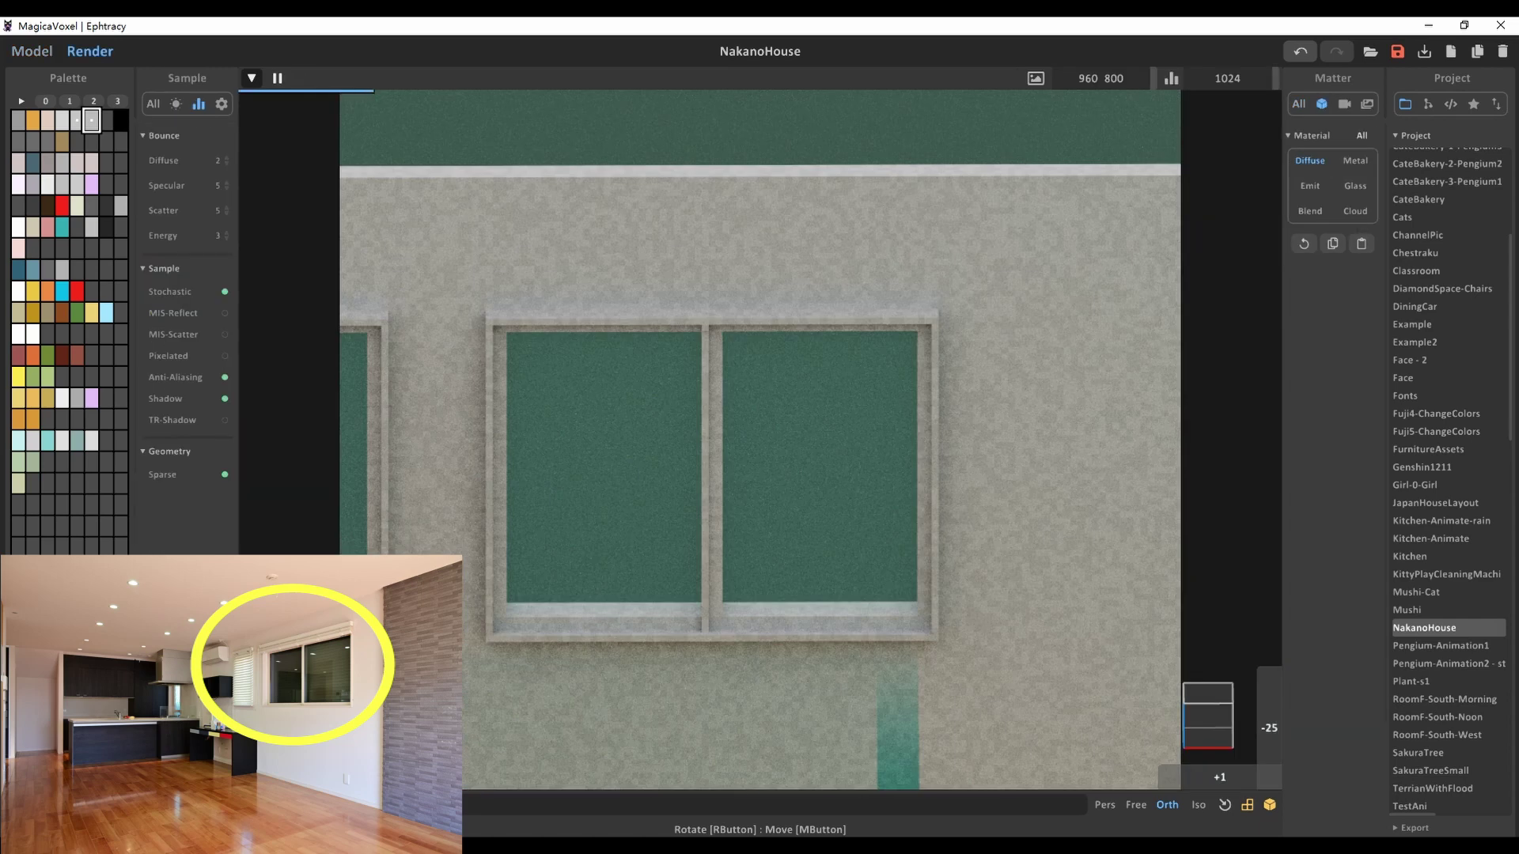
{"action": "right_click_drag", "start_coordinate": [759, 427], "coordinate": [839, 490]}
{"action": "left_click", "coordinate": [31, 50]}
Touch up the frame voxels around the double window's centre bar with the Line brush
{"action": "key", "text": "Tab"}
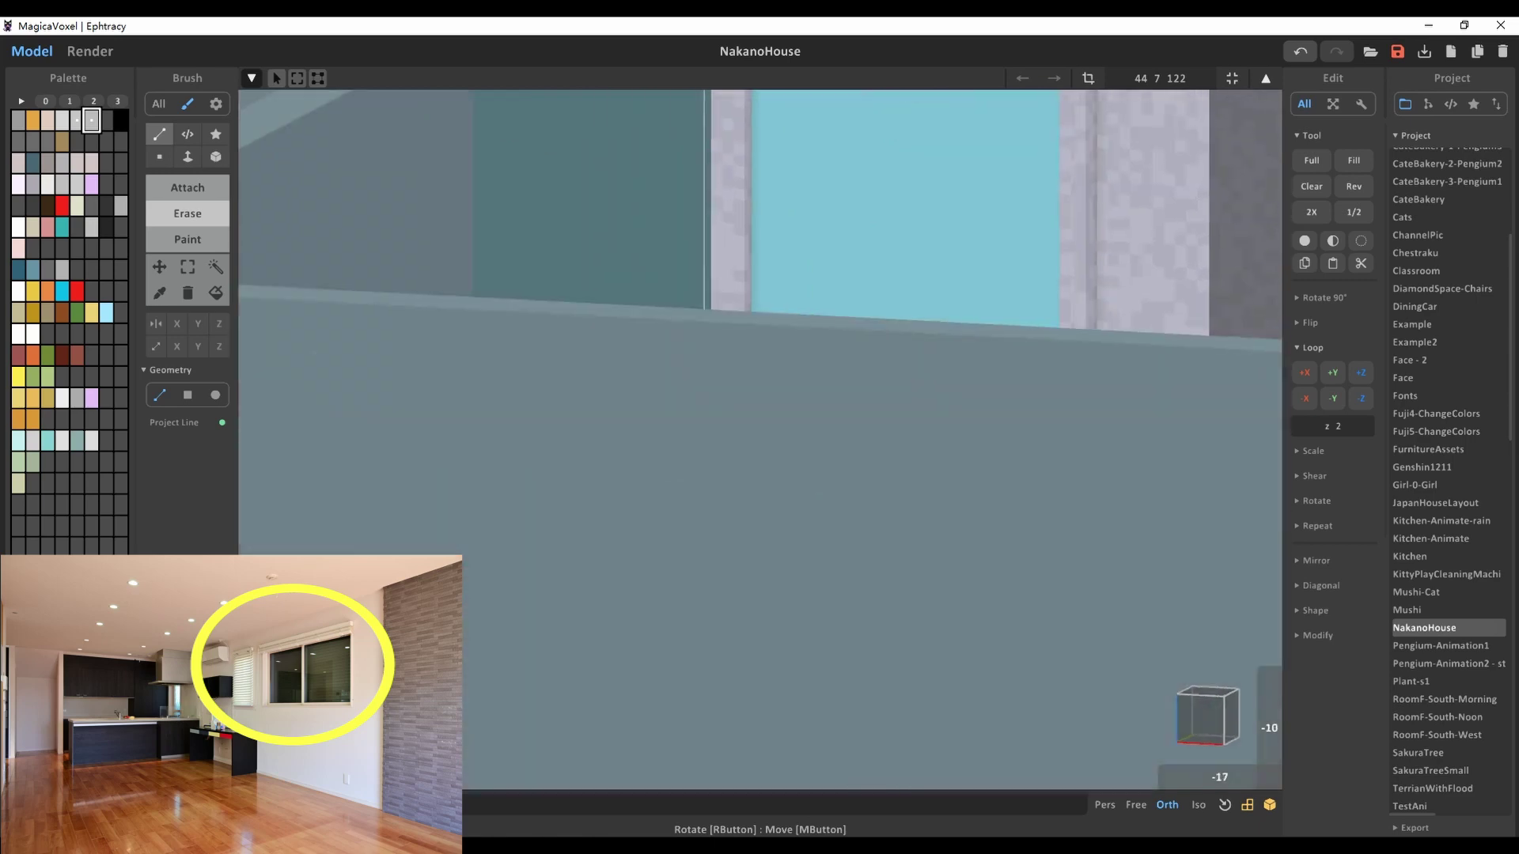
{"action": "key", "text": "Tab"}
{"action": "key", "text": "Tab"}
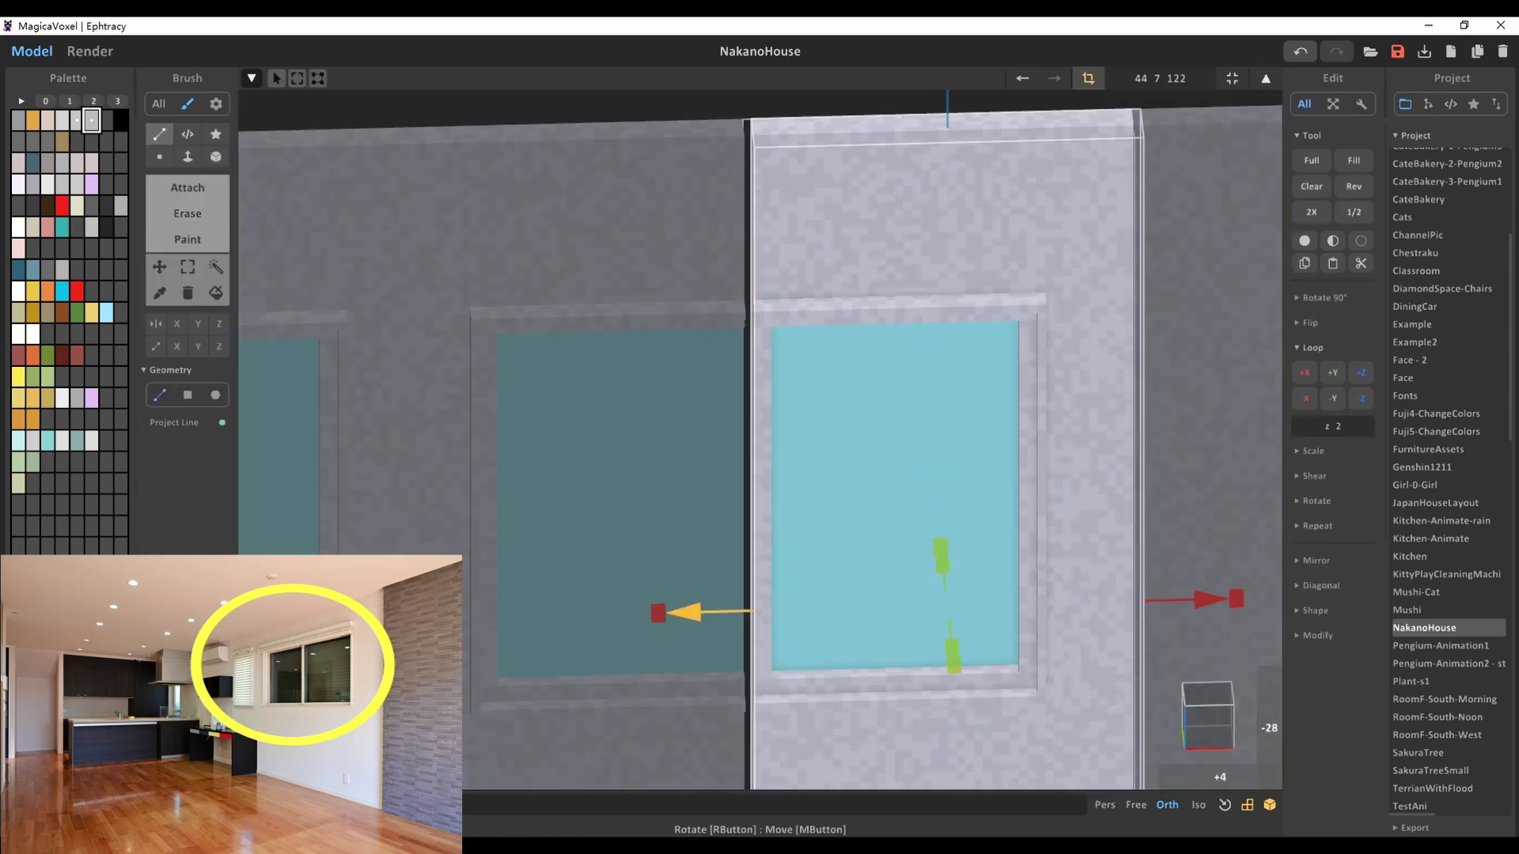
Render the whole house with the finished windows at an image size of 1920 × 1080
{"action": "key", "text": "Tab"}
{"action": "left_click", "coordinate": [90, 51]}
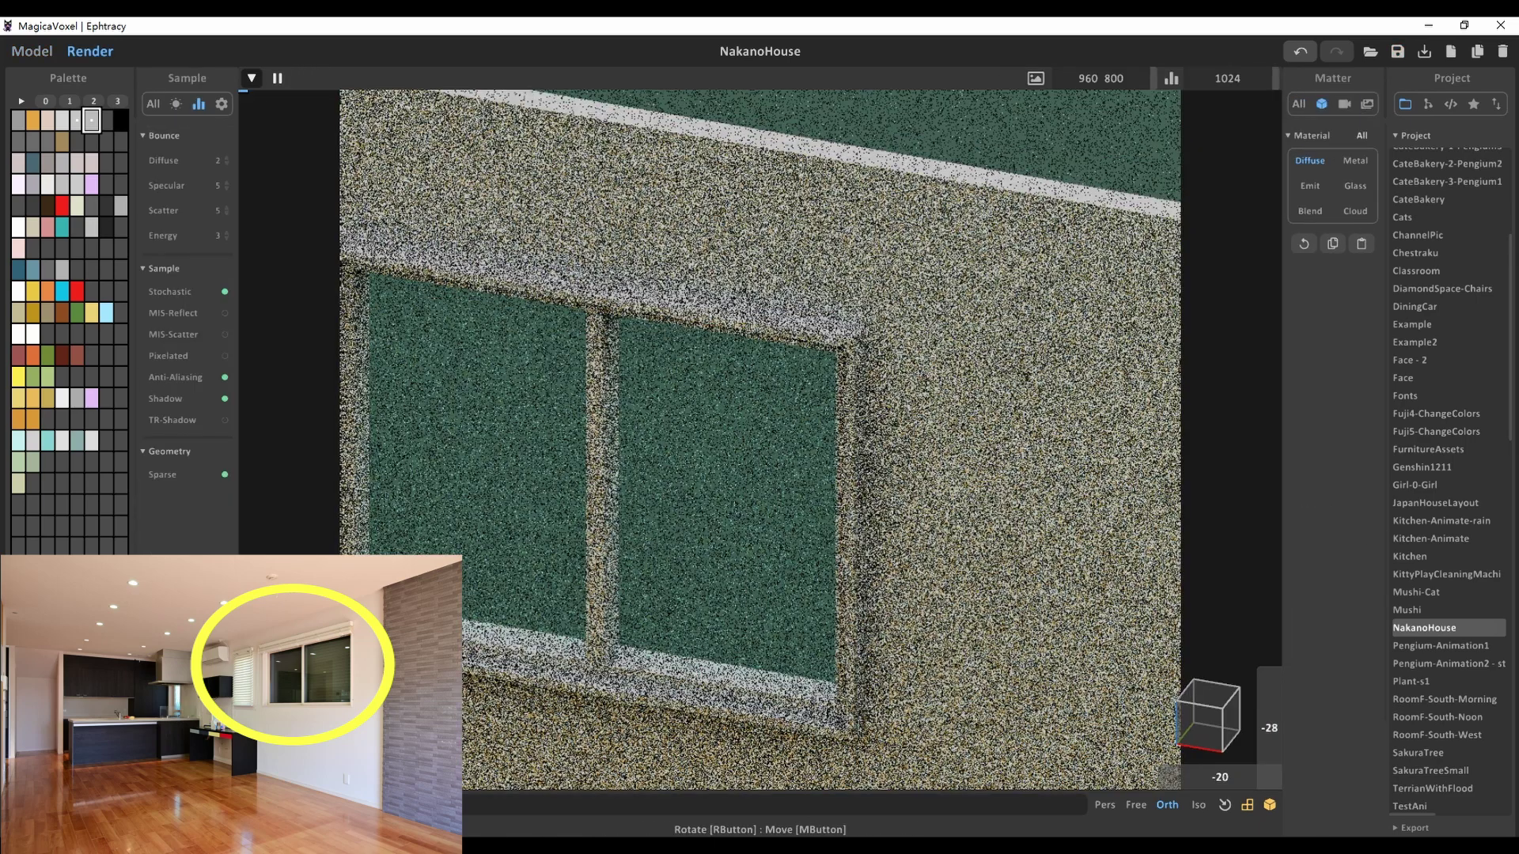
{"action": "right_click_drag", "start_coordinate": [712, 435], "coordinate": [798, 435]}
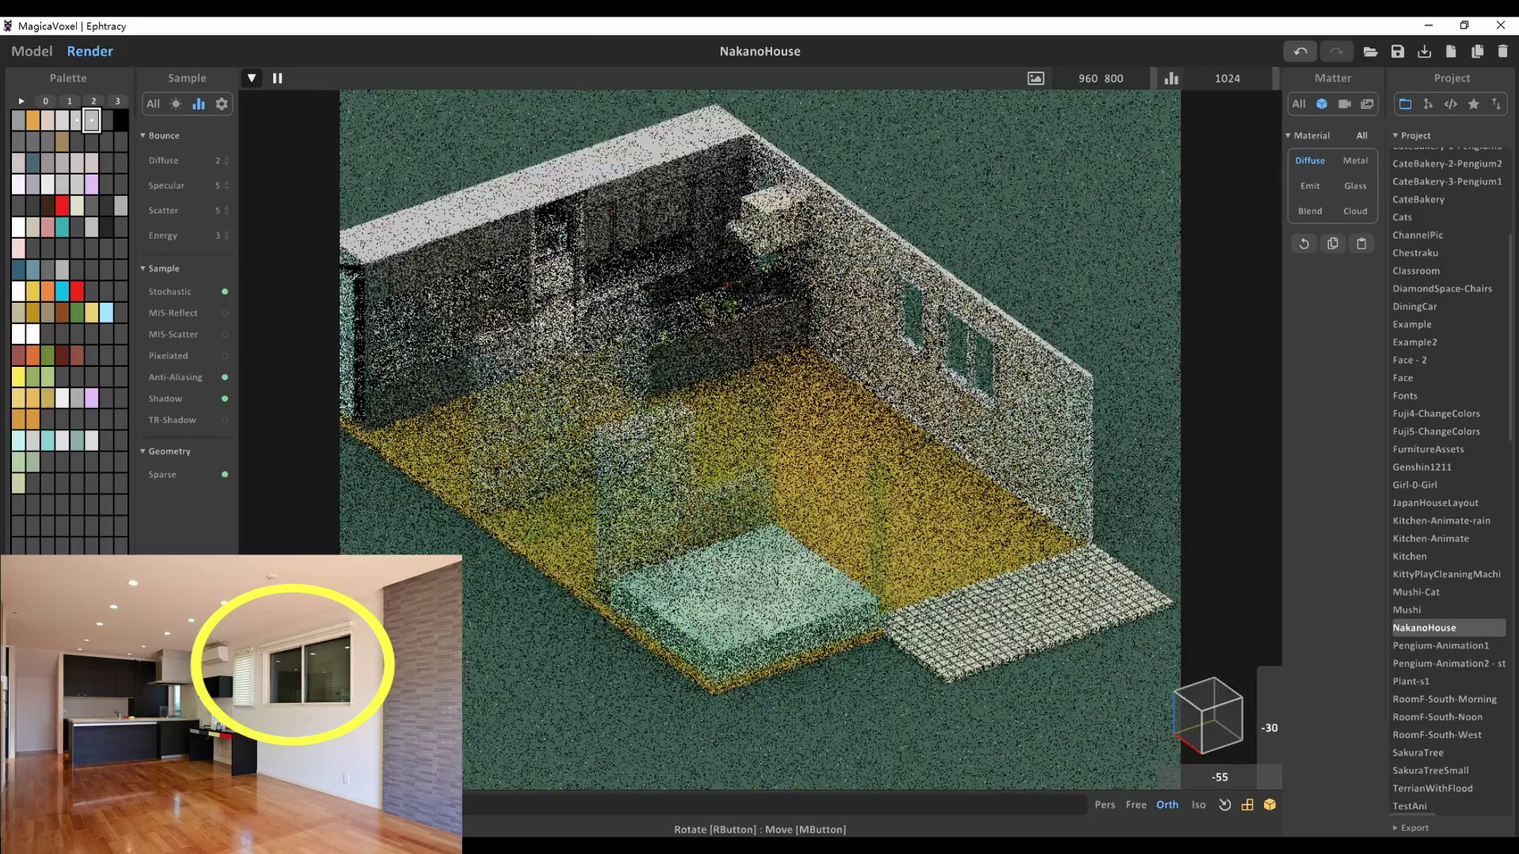
{"action": "left_click", "coordinate": [1100, 78]}
{"action": "type", "text": "1920 1080"}
{"action": "key", "text": "Return"}
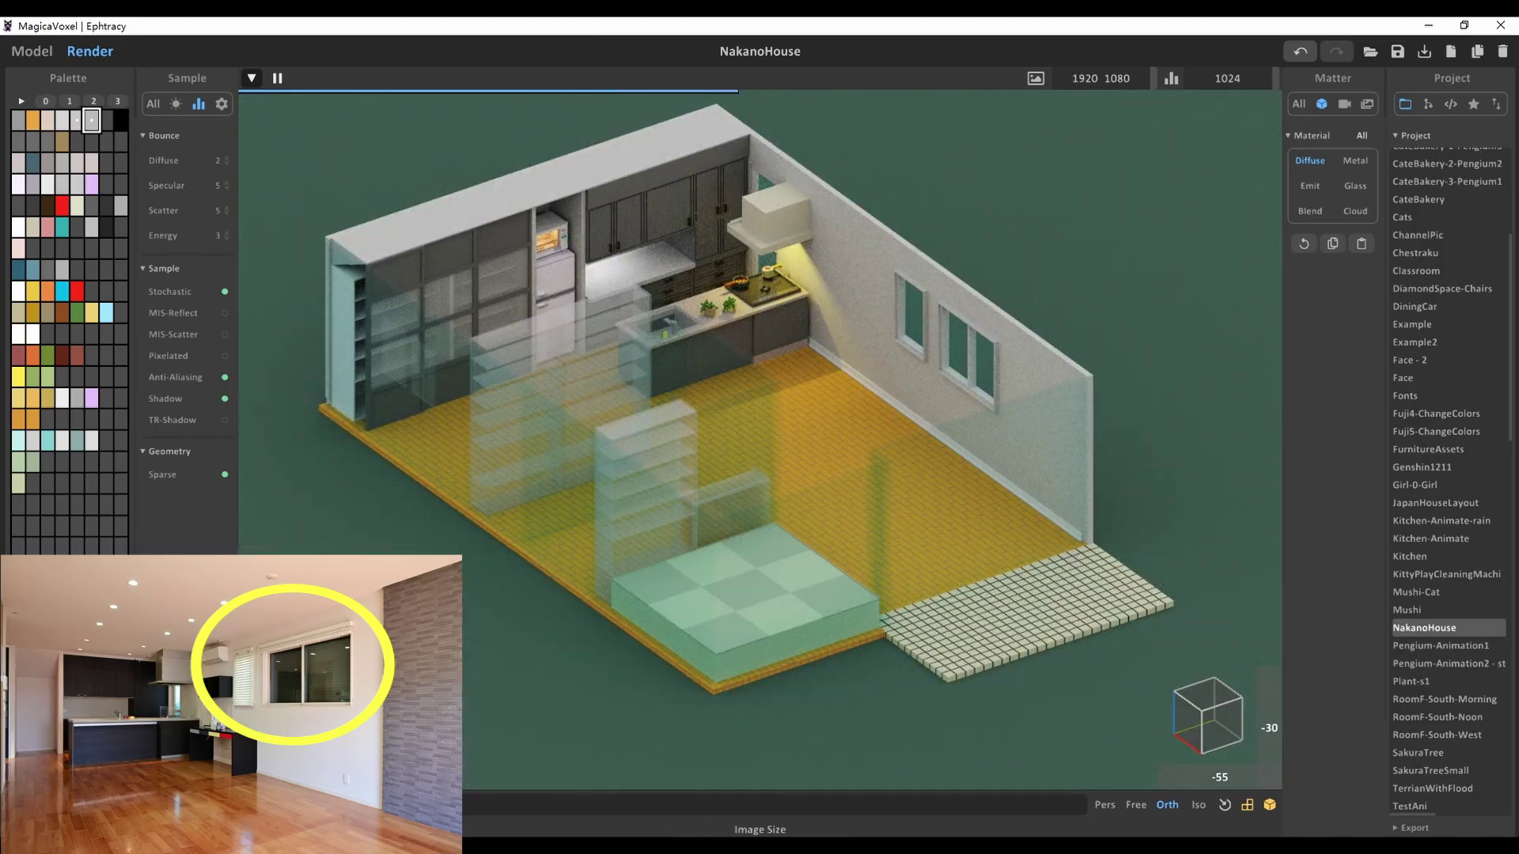
Duplicate the kitchen counter outside the house and keep only its base cabinet
{"action": "key", "text": "F2"}
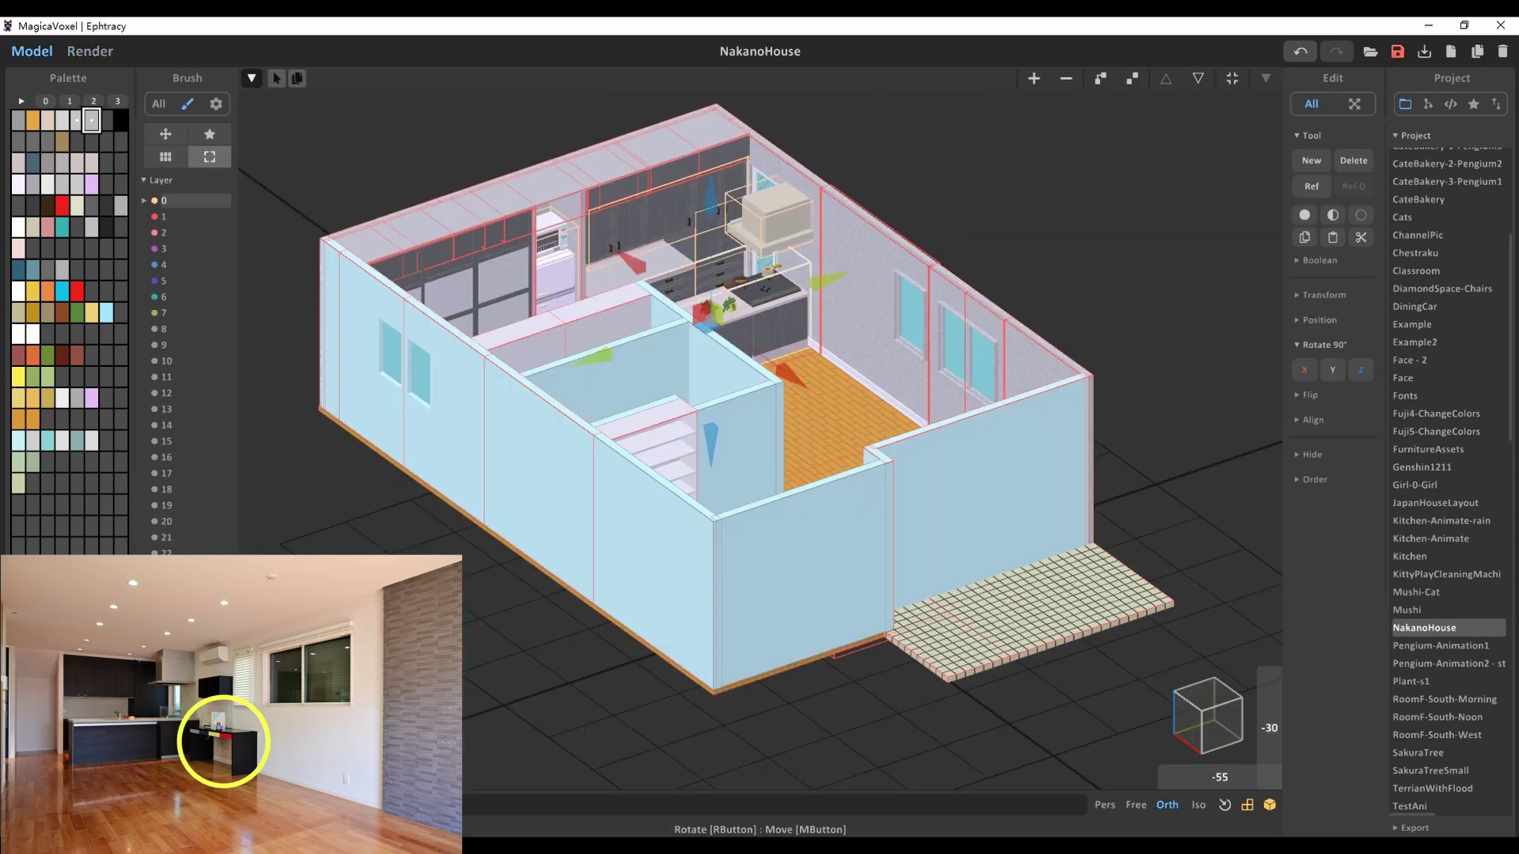
{"action": "left_click_drag", "start_coordinate": [628, 322], "coordinate": [1036, 273]}
{"action": "scroll", "coordinate": [949, 356], "scroll_direction": "up", "scroll_amount": 3}
{"action": "left_click_drag", "start_coordinate": [899, 424], "coordinate": [973, 415]}
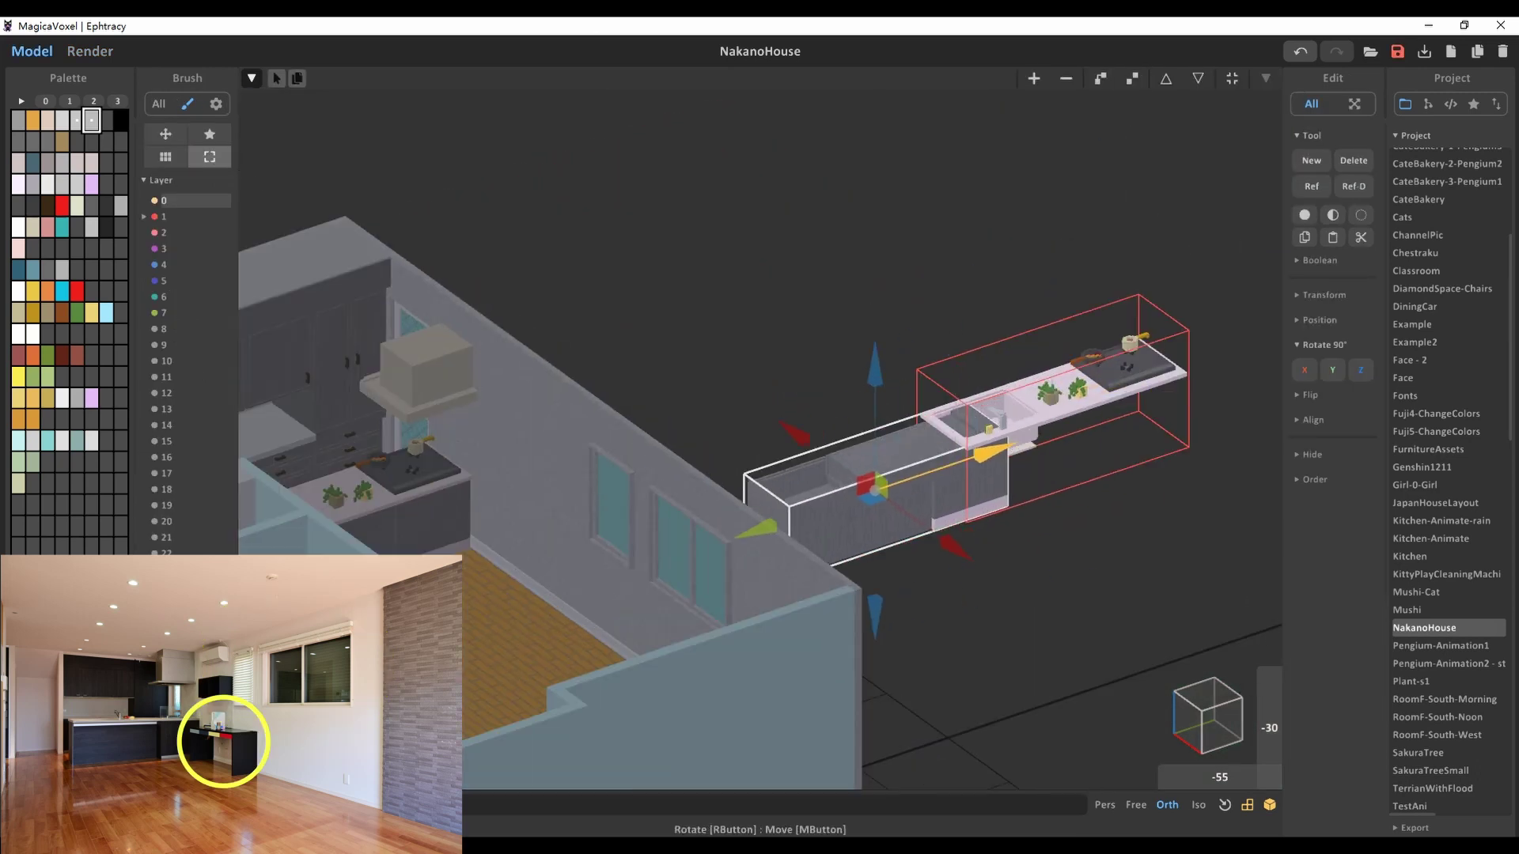
{"action": "scroll", "coordinate": [1044, 458], "scroll_direction": "up", "scroll_amount": 3}
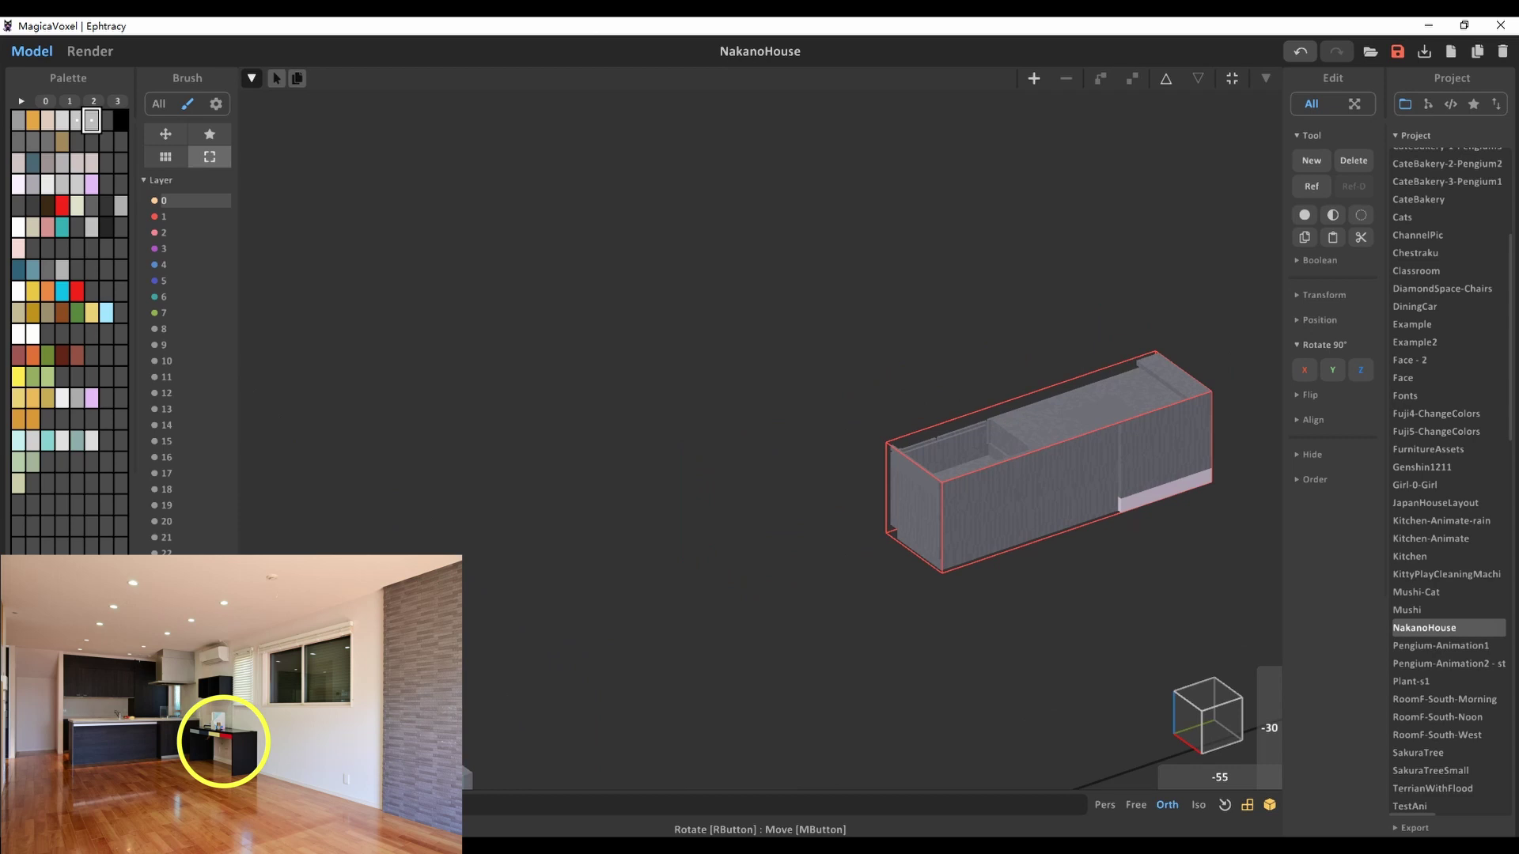
Fill the copied base cabinet into a solid dark grey block
{"action": "key", "text": "Tab"}
{"action": "key", "text": "Tab"}
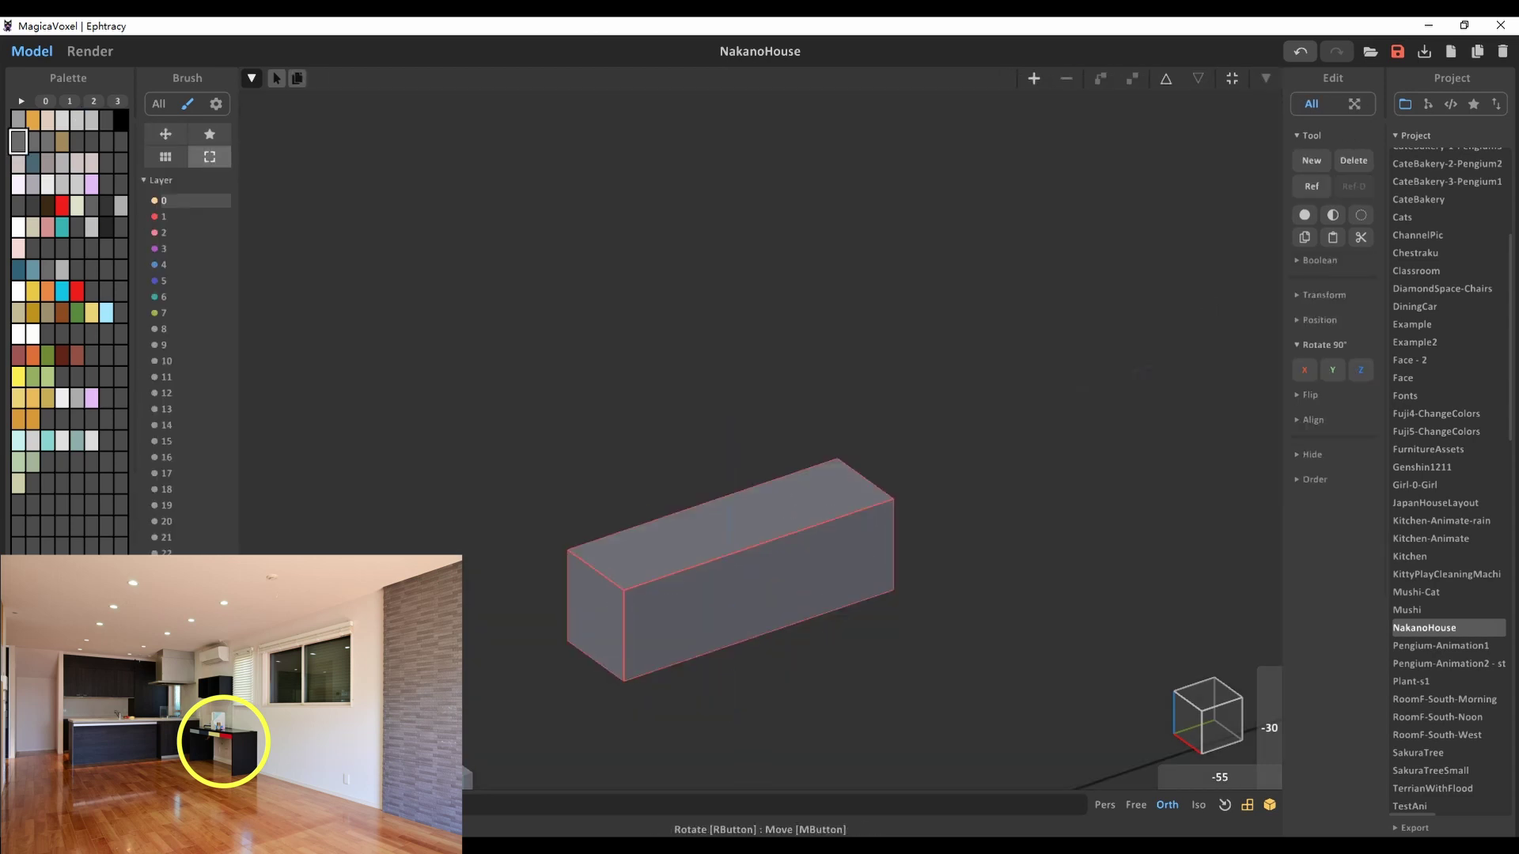
{"action": "mouse_move", "coordinate": [332, 546]}
{"action": "right_mouse_down"}
{"action": "mouse_move", "coordinate": [131, 560]}
{"action": "mouse_move", "coordinate": [115, 601]}
{"action": "mouse_move", "coordinate": [134, 577]}
{"action": "right_mouse_up"}
Shorten the grey block to 99 × 37 × 35 voxels against the room's floor space and keep it outside the house
{"action": "key", "text": "Tab"}
{"action": "key", "text": "Tab"}
{"action": "key", "text": "Tab"}
{"action": "key", "text": "Tab"}
{"action": "scroll", "coordinate": [127, 562], "scroll_direction": "down", "scroll_amount": 3}
{"action": "key", "text": "Tab"}
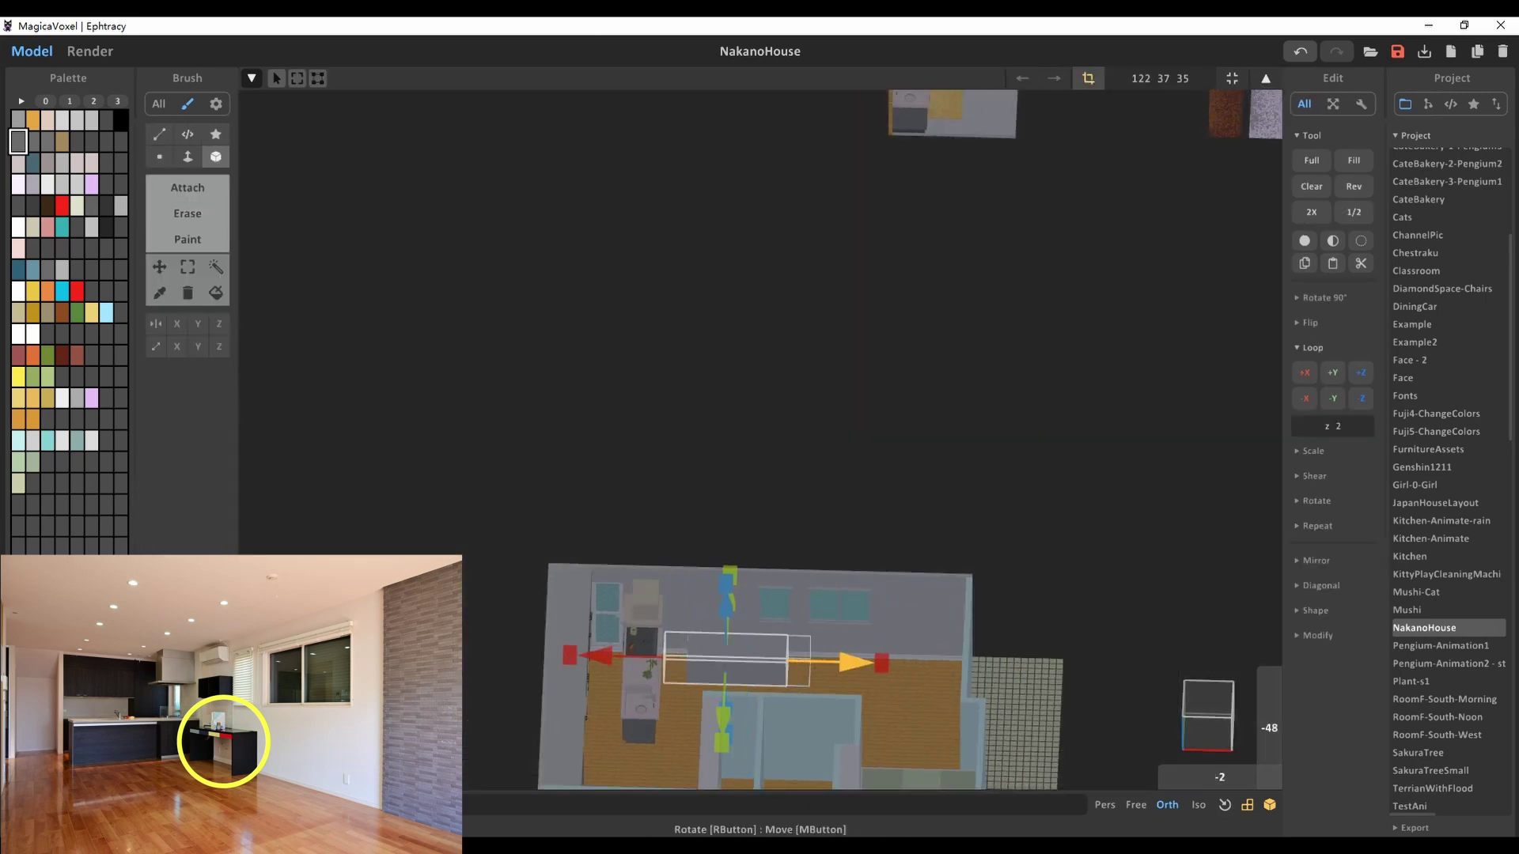
{"action": "key", "text": "Tab"}
{"action": "scroll", "coordinate": [115, 601], "scroll_direction": "up", "scroll_amount": 3}
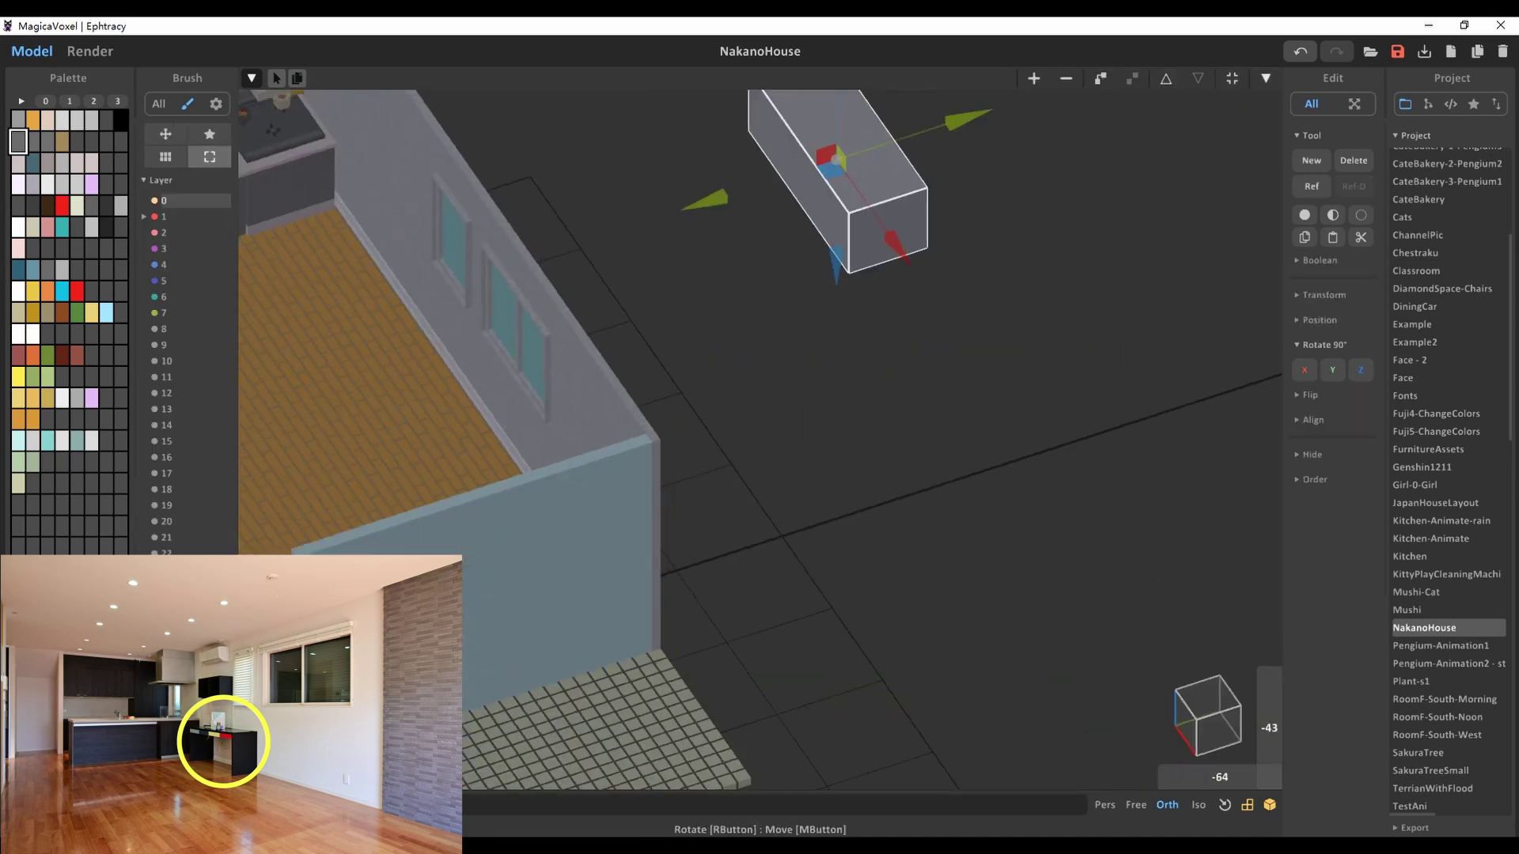
With X mirroring on, erase the block's interior with the Box brush to leave a top, two sides and a back panel
{"action": "key", "text": "Tab"}
{"action": "right_click_drag", "start_coordinate": [512, 385], "coordinate": [464, 358]}
{"action": "key", "text": "f"}
{"action": "key", "text": "ctrl+z"}
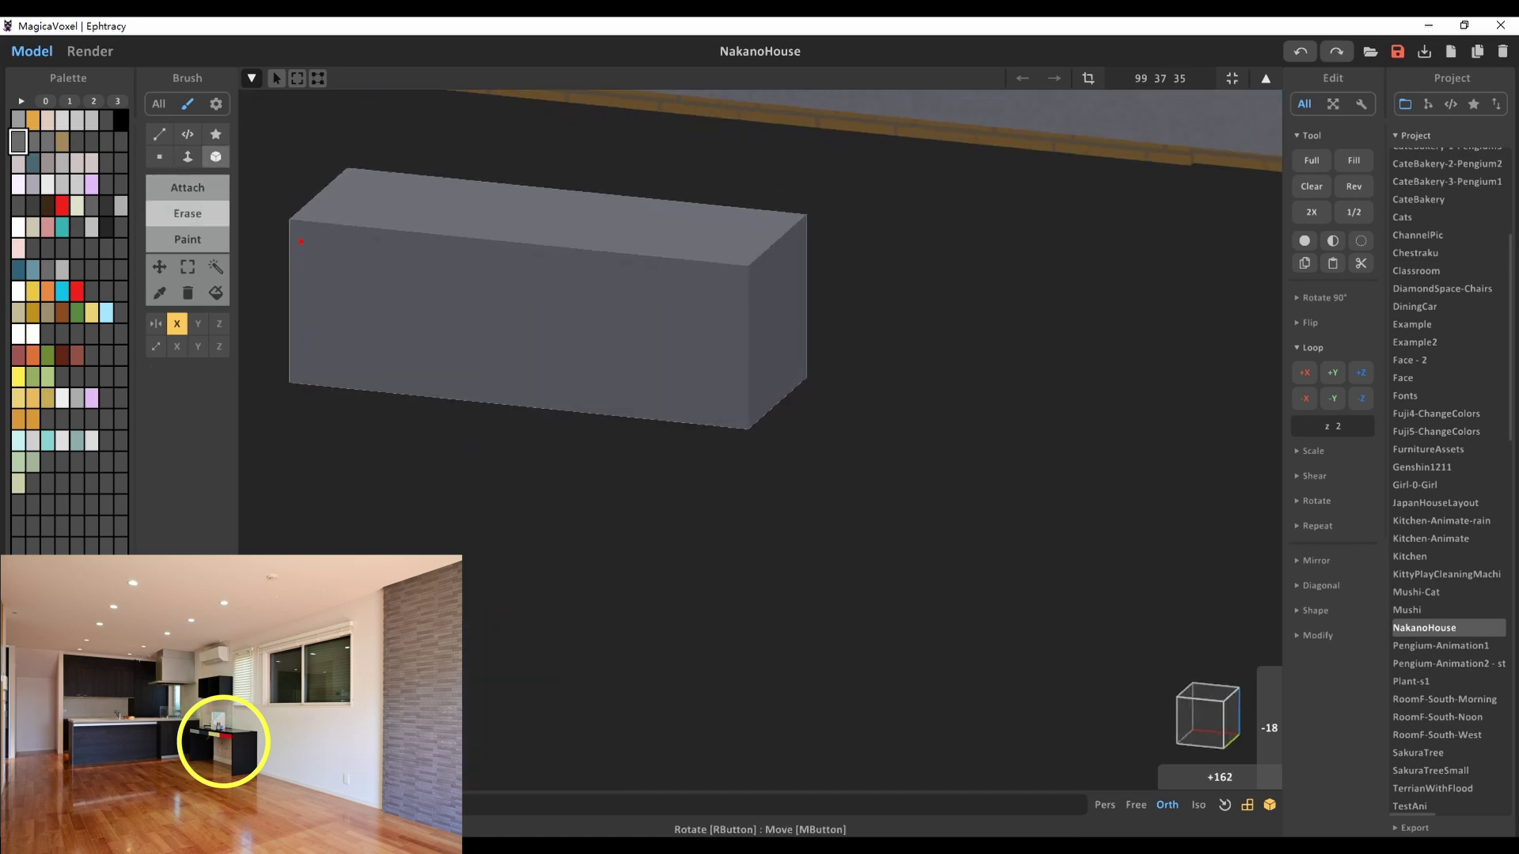
{"action": "key", "text": "ctrl+y"}
Carve the strip under the desk top into four equal drawer fronts with mirrored Line erasing
{"action": "key", "text": "l"}
{"action": "mouse_move", "coordinate": [556, 403]}
{"action": "right_mouse_down"}
{"action": "mouse_move", "coordinate": [712, 383]}
{"action": "mouse_move", "coordinate": [679, 333]}
{"action": "right_mouse_up"}
{"action": "scroll", "coordinate": [356, 373], "scroll_direction": "up", "scroll_amount": 3}
{"action": "scroll", "coordinate": [679, 333], "scroll_direction": "up", "scroll_amount": 2}
{"action": "scroll", "coordinate": [679, 333], "scroll_direction": "down", "scroll_amount": 2}
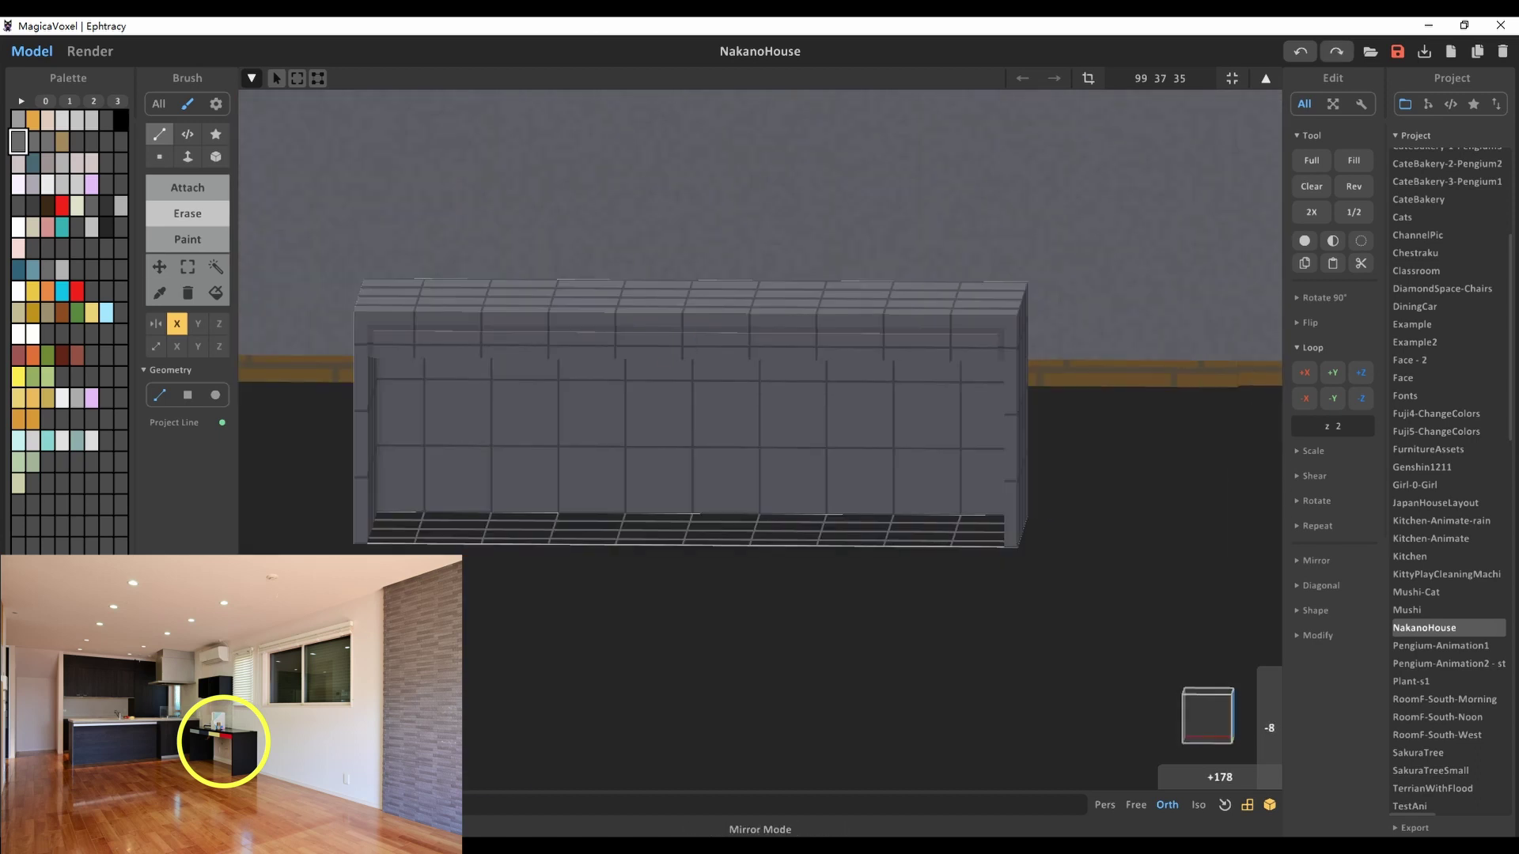
{"action": "right_click_drag", "start_coordinate": [524, 348], "coordinate": [601, 380]}
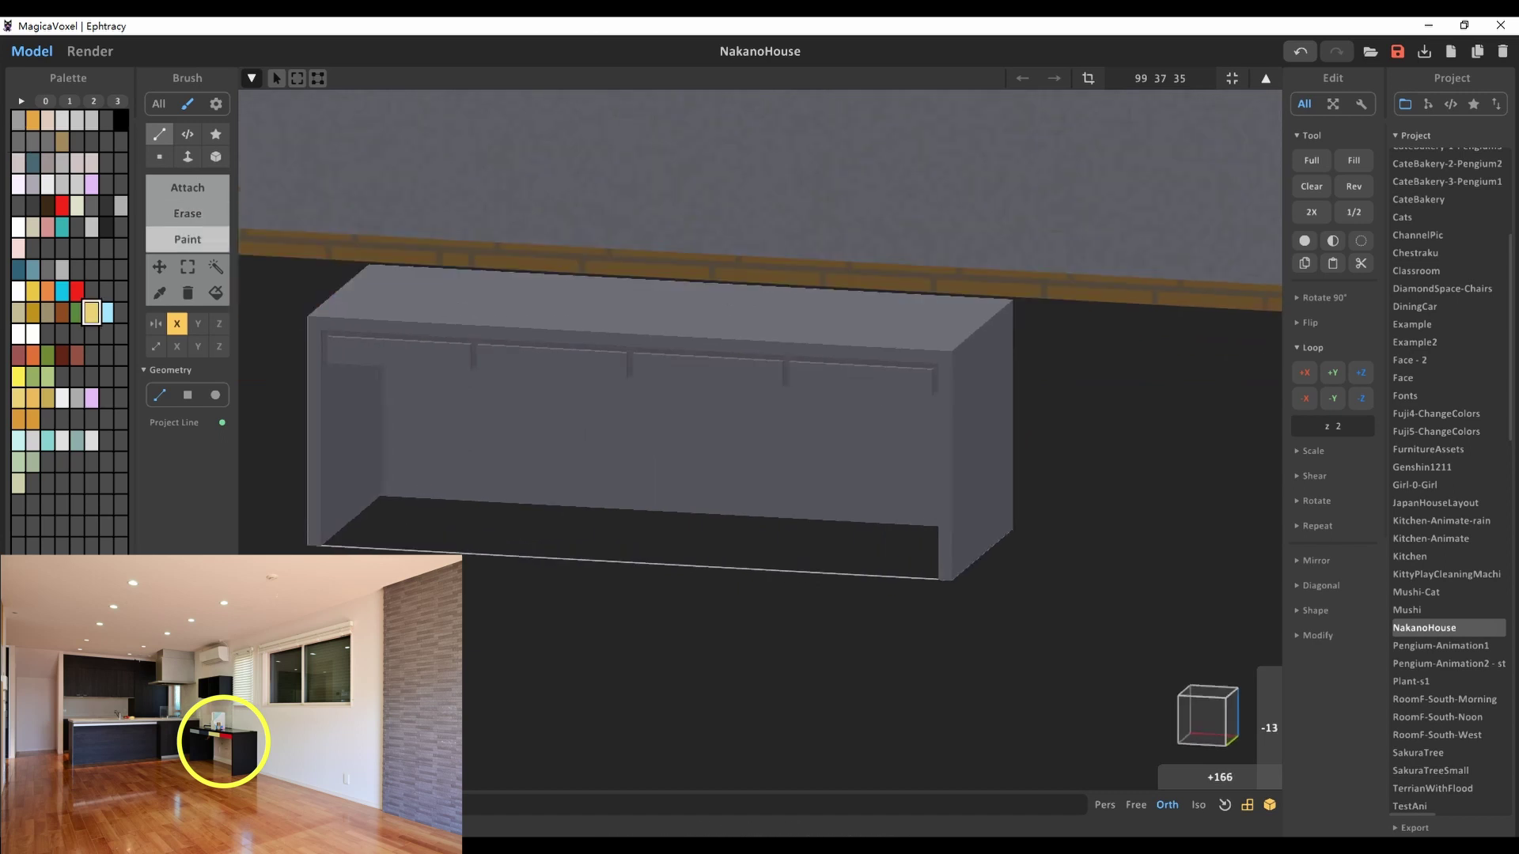
Paint the desk's four drawer fronts pale yellow
{"action": "left_click_drag", "start_coordinate": [340, 360], "coordinate": [926, 372]}
{"action": "right_click_drag", "start_coordinate": [499, 346], "coordinate": [440, 364]}
{"action": "key", "text": "Tab"}
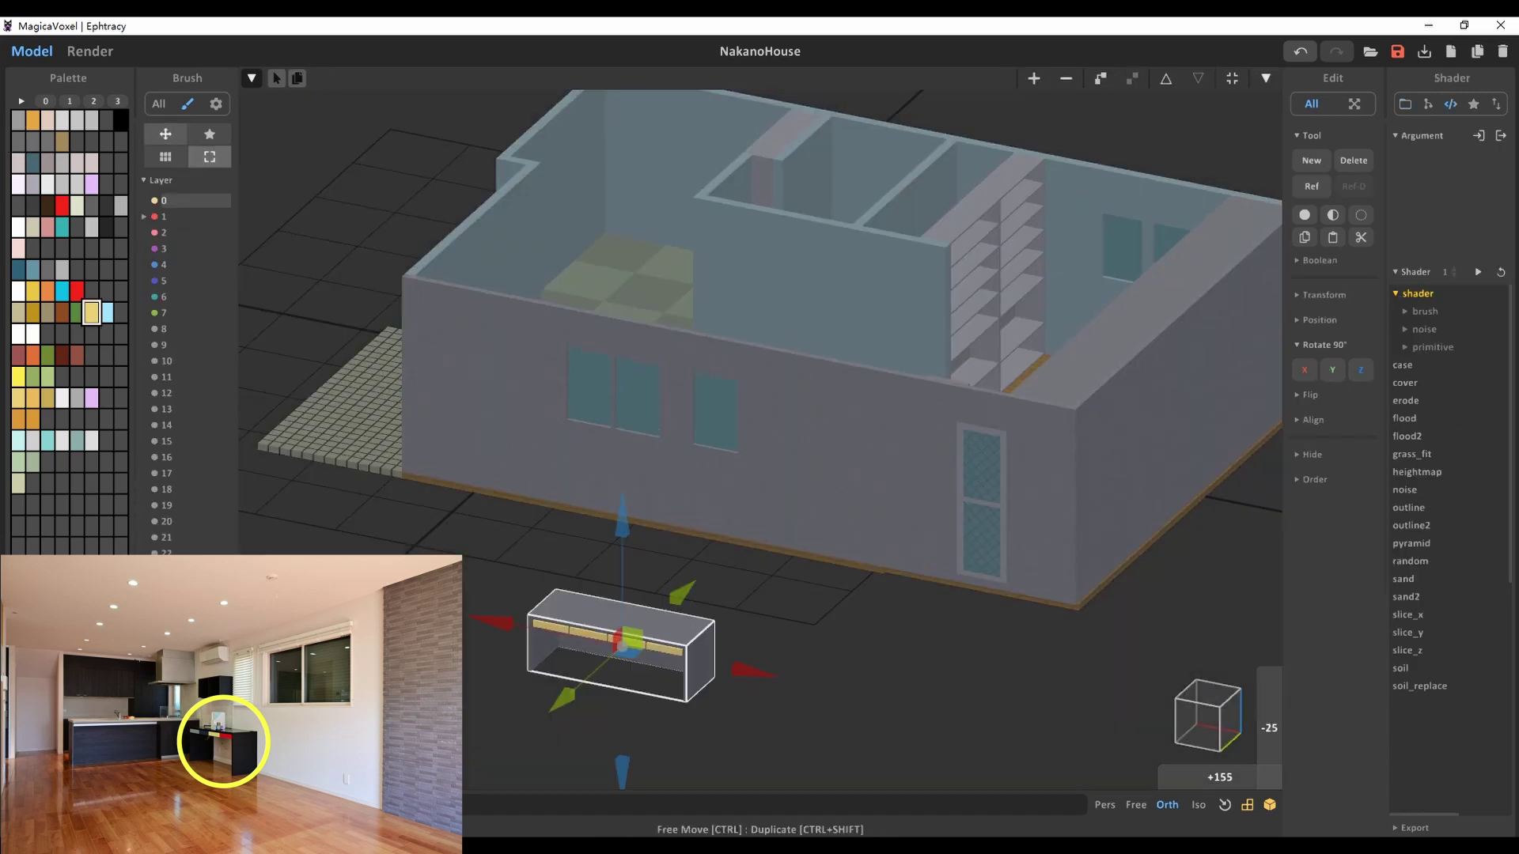
Set the narrow dark wood-grain panel as the brush pattern for the desk
{"action": "key", "text": "Tab"}
{"action": "right_click_drag", "start_coordinate": [759, 396], "coordinate": [950, 412]}
{"action": "key", "text": "Tab"}
{"action": "scroll", "coordinate": [759, 396], "scroll_direction": "down", "scroll_amount": 3}
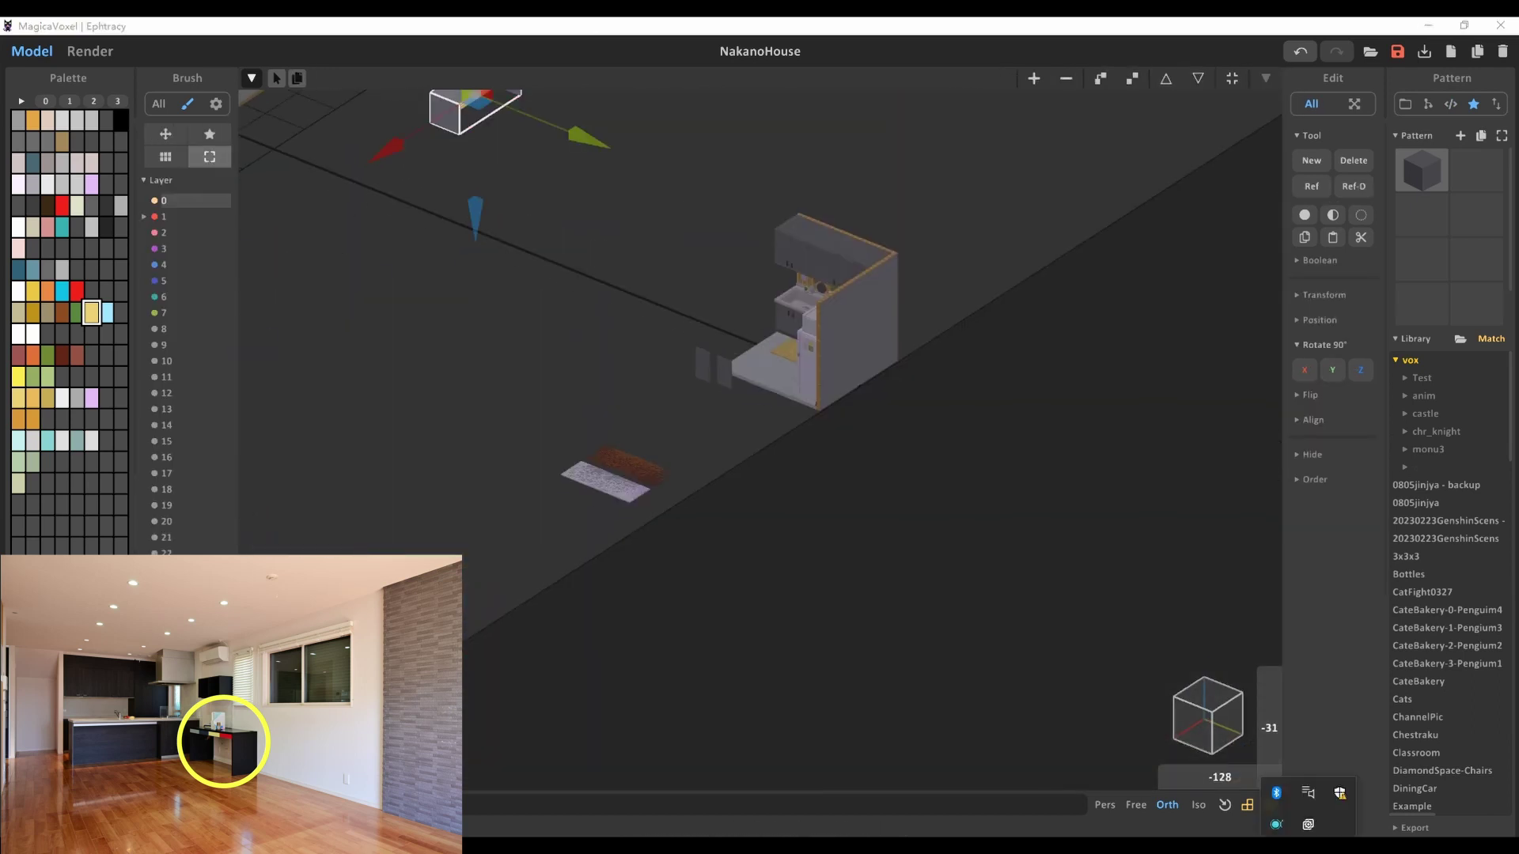
{"action": "scroll", "coordinate": [759, 436], "scroll_direction": "up", "scroll_amount": 5}
{"action": "key", "text": "Tab"}
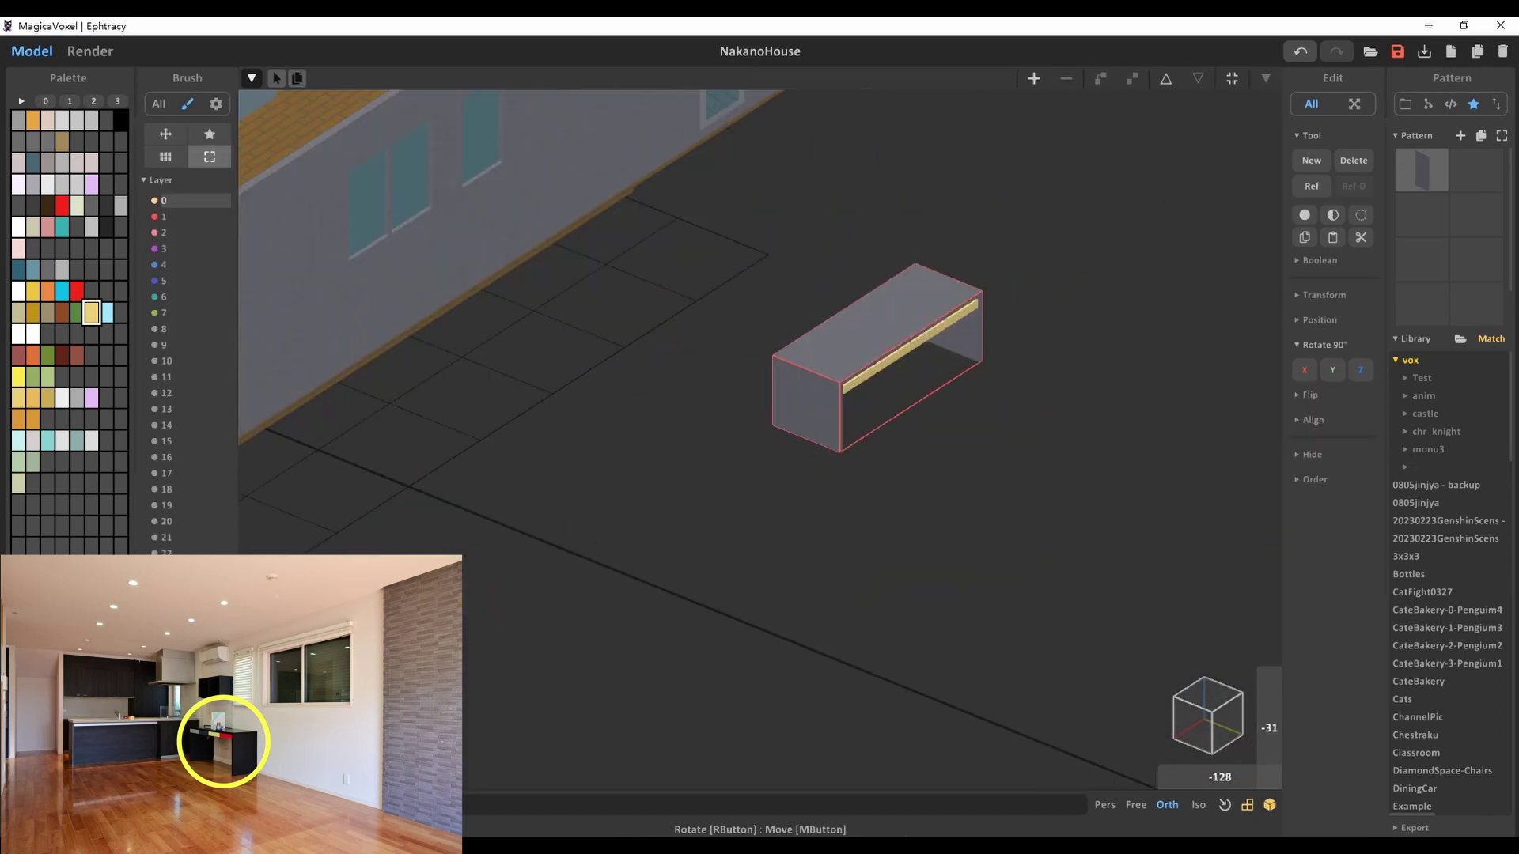
{"action": "scroll", "coordinate": [878, 356], "scroll_direction": "up", "scroll_amount": 5}
Paint the wood-grain pattern onto the desk's outer side and top surfaces
{"action": "key", "text": "Tab"}
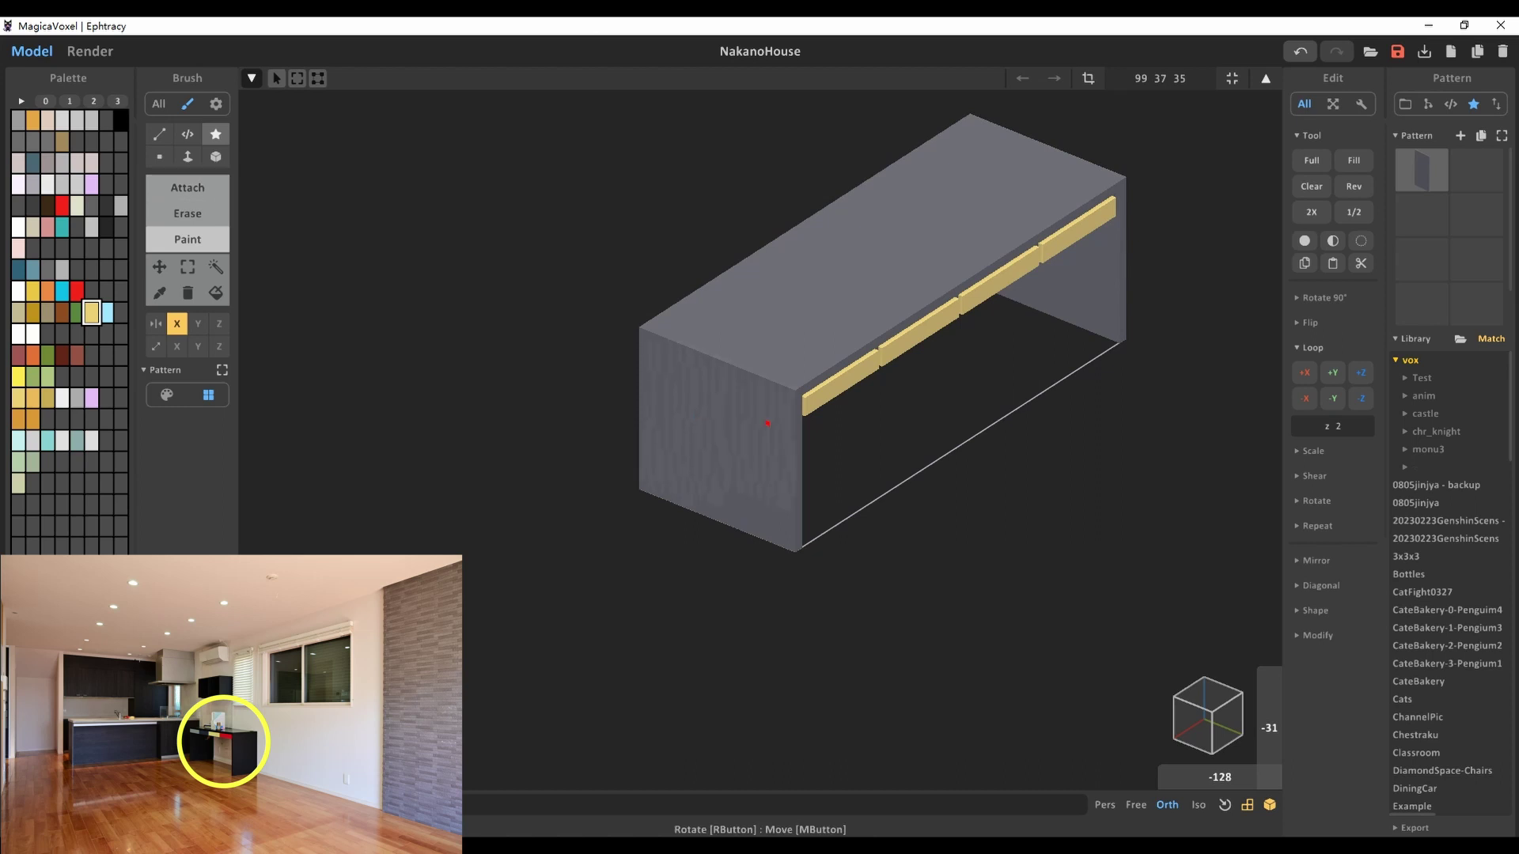
{"action": "right_click_drag", "start_coordinate": [833, 433], "coordinate": [626, 353]}
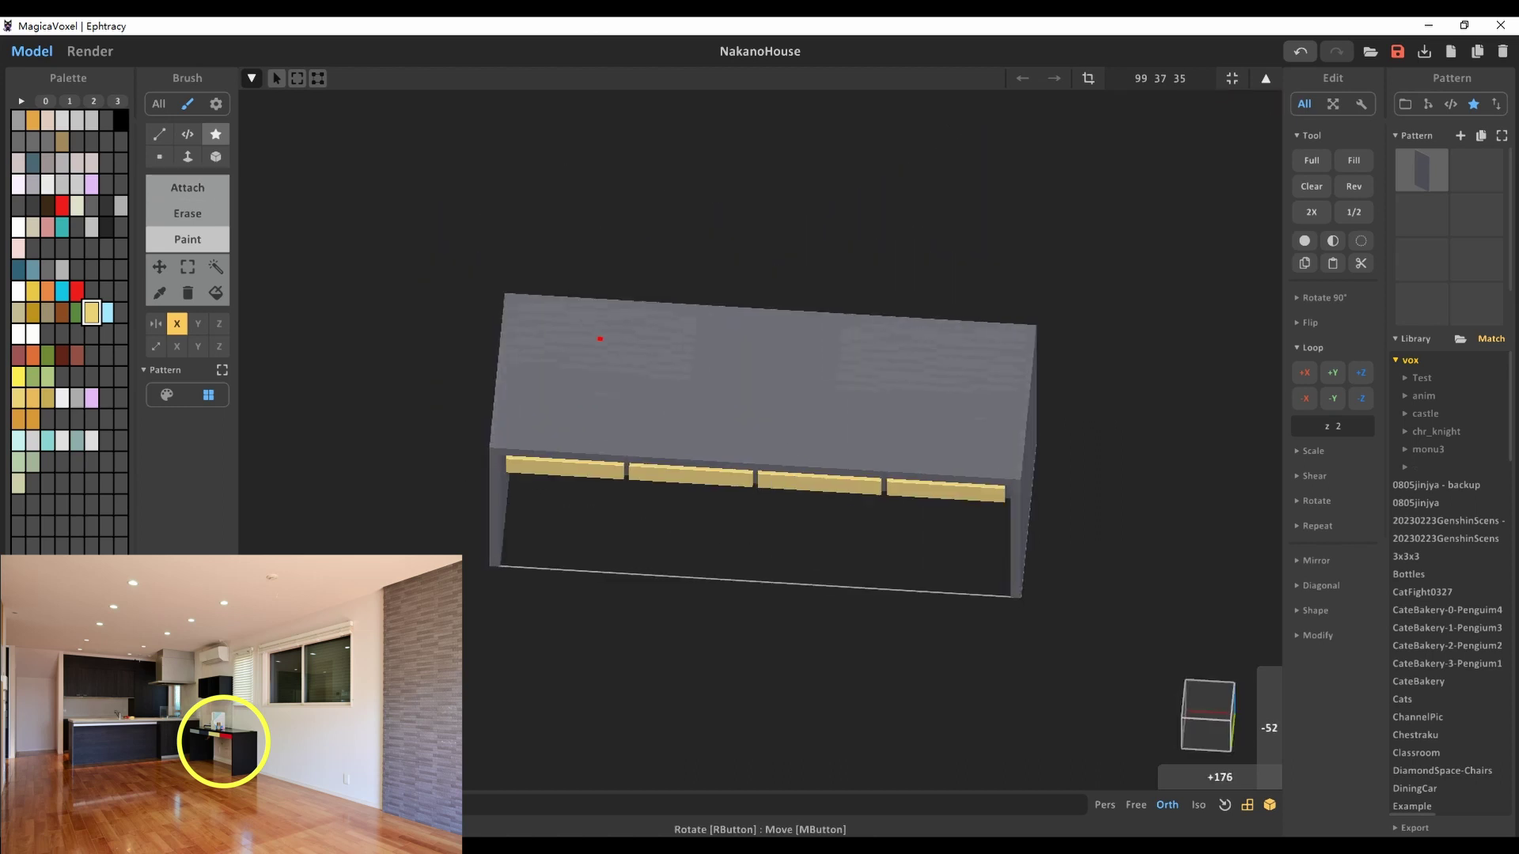
{"action": "scroll", "coordinate": [689, 415], "scroll_direction": "down", "scroll_amount": 3}
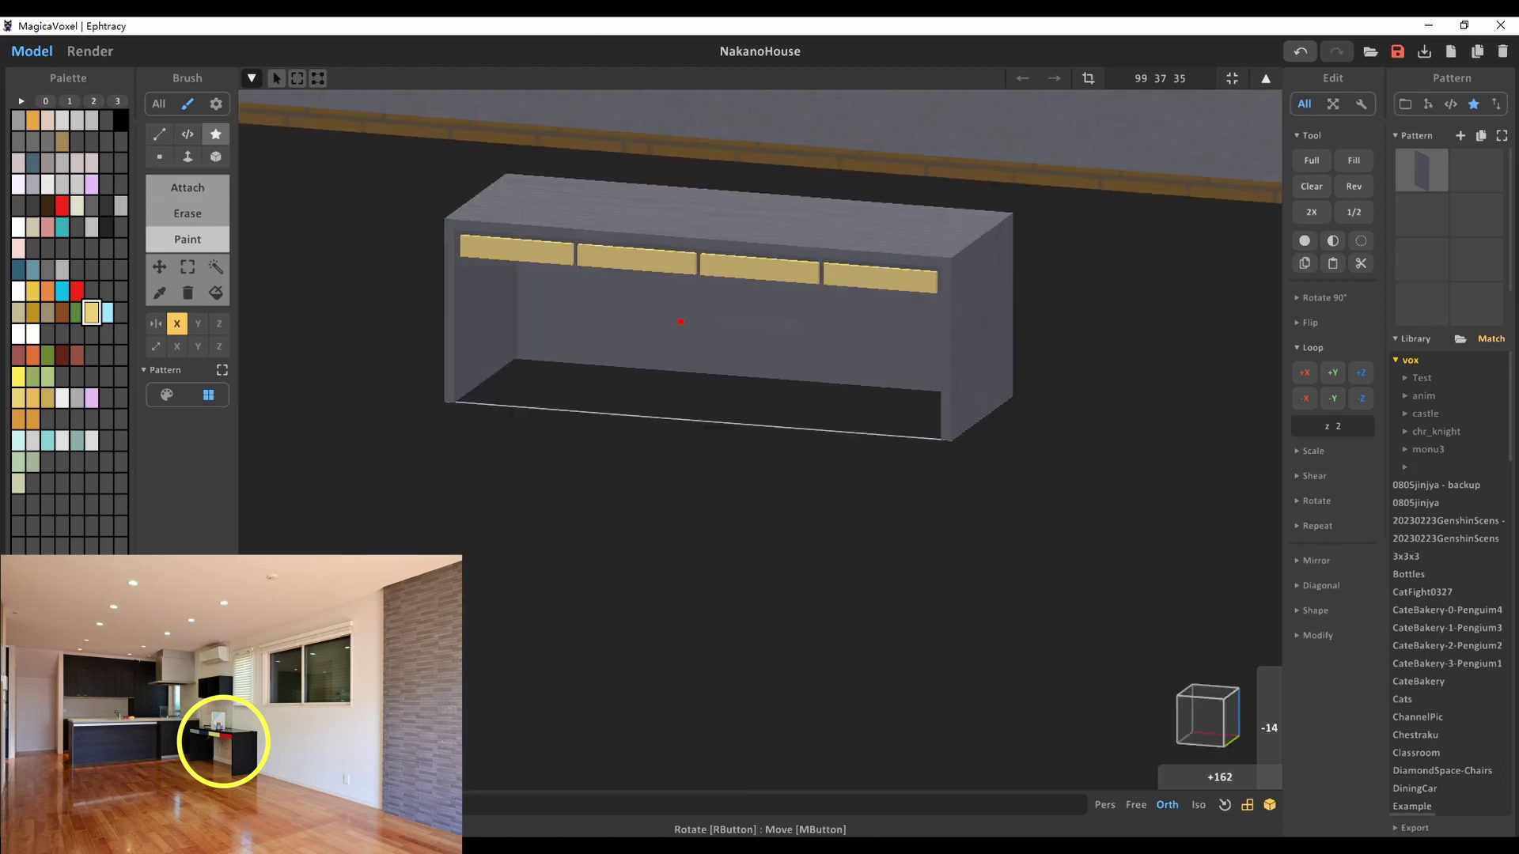
Paint the wood-grain pattern onto the desk's inner sides and back panel
{"action": "mouse_move", "coordinate": [689, 416]}
{"action": "right_mouse_down"}
{"action": "mouse_move", "coordinate": [791, 411]}
{"action": "mouse_move", "coordinate": [696, 416]}
{"action": "right_mouse_up"}
{"action": "scroll", "coordinate": [696, 416], "scroll_direction": "up", "scroll_amount": 5}
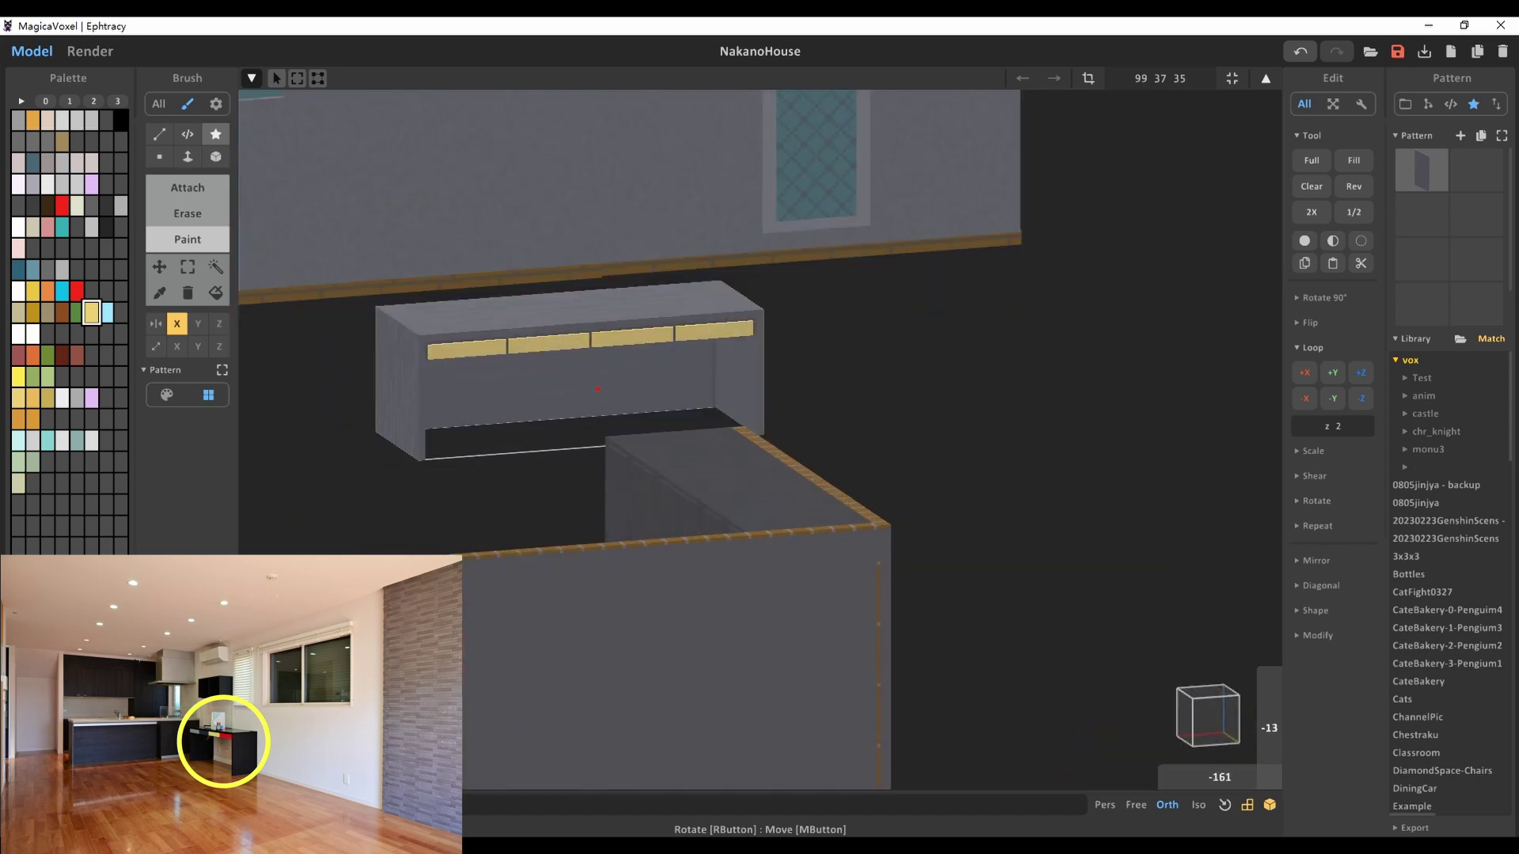
{"action": "right_click_drag", "start_coordinate": [688, 363], "coordinate": [665, 346]}
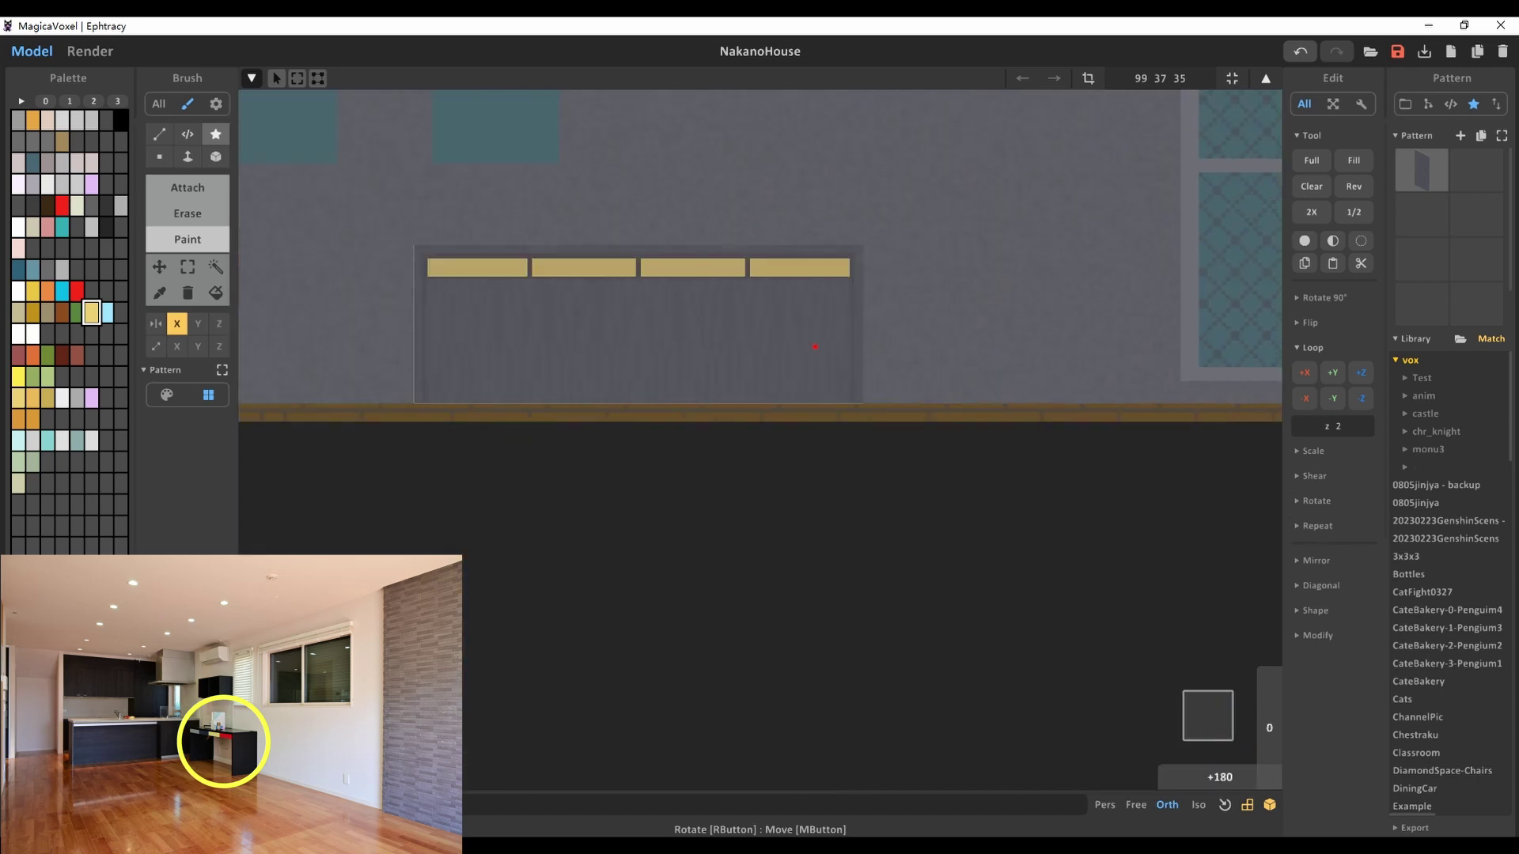
{"action": "mouse_move", "coordinate": [815, 346]}
{"action": "right_mouse_down"}
{"action": "mouse_move", "coordinate": [783, 356]}
{"action": "mouse_move", "coordinate": [870, 348]}
{"action": "right_mouse_up"}
Move the finished desk into the house against the windowed wall beside the kitchen
{"action": "key", "text": "Tab"}
{"action": "scroll", "coordinate": [783, 356], "scroll_direction": "down", "scroll_amount": 5}
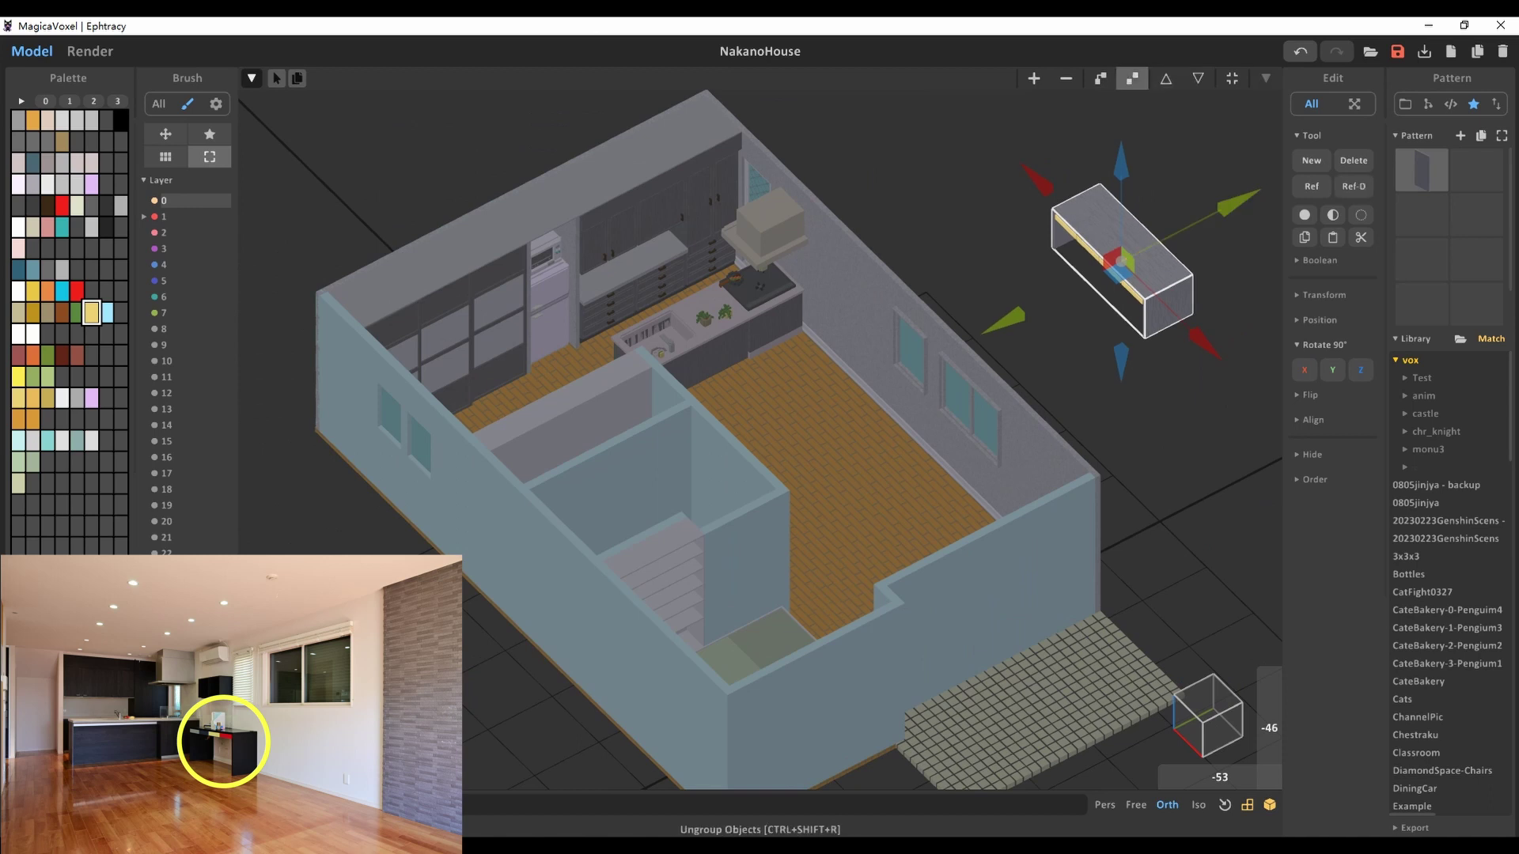
{"action": "left_click_drag", "start_coordinate": [1123, 261], "coordinate": [791, 475]}
{"action": "scroll", "coordinate": [791, 412], "scroll_direction": "up", "scroll_amount": 5}
{"action": "right_click_drag", "start_coordinate": [791, 474], "coordinate": [712, 356]}
{"action": "scroll", "coordinate": [791, 412], "scroll_direction": "down", "scroll_amount": 5}
Place a copy of the range hood on the wall above the desk and open it for editing
{"action": "key", "text": "Tab"}
{"action": "key", "text": "Tab"}
{"action": "key", "text": "Tab"}
{"action": "scroll", "coordinate": [760, 427], "scroll_direction": "up", "scroll_amount": 3}
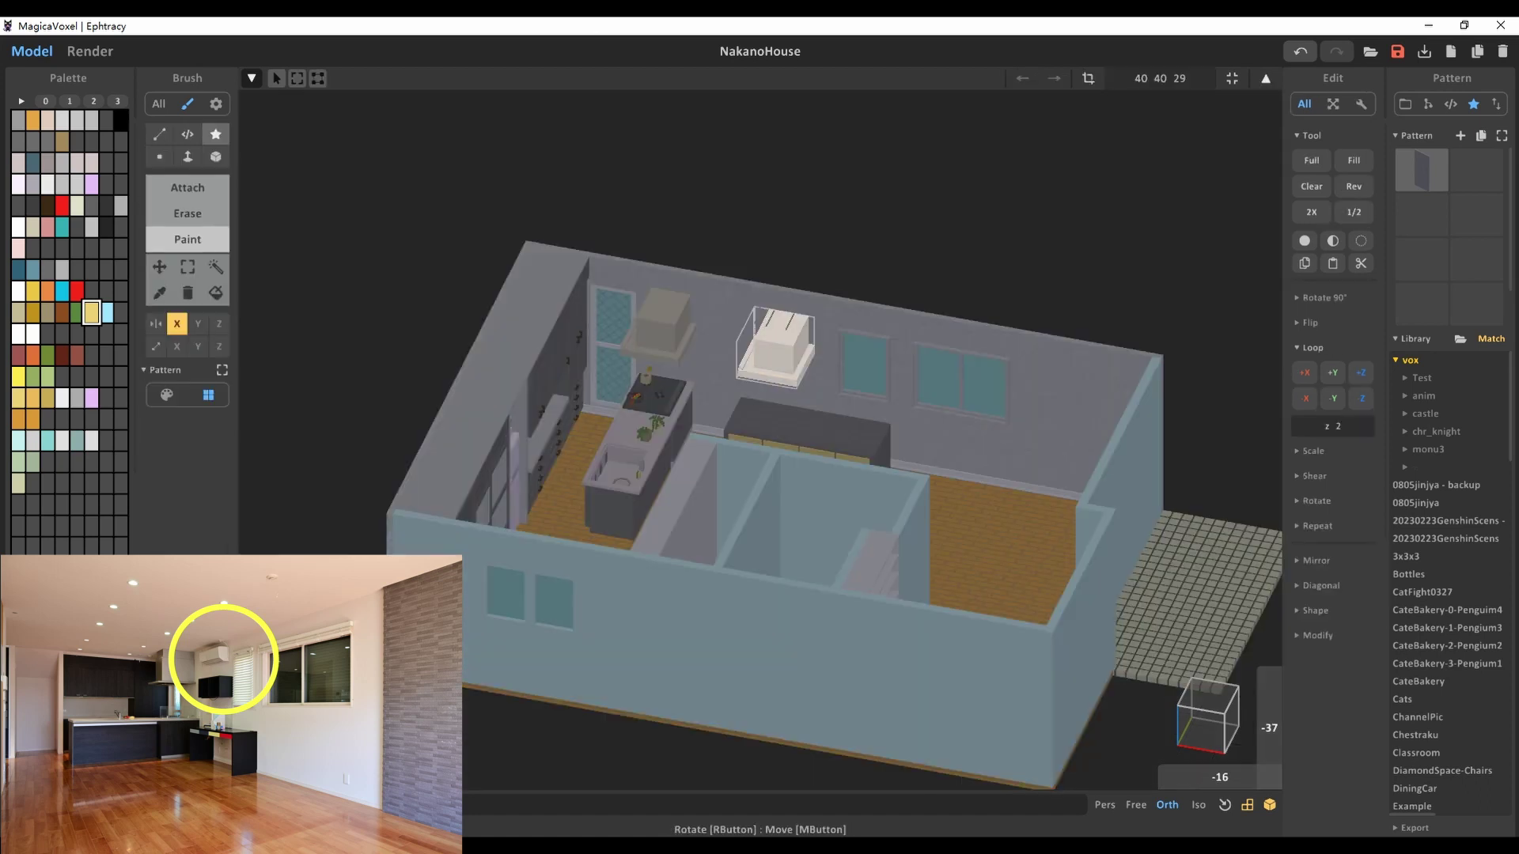
Reshape the range hood copy above the desk into a plain 40 × 12 × 13 box for the air conditioner body
{"action": "mouse_move", "coordinate": [759, 428]}
{"action": "right_mouse_down"}
{"action": "mouse_move", "coordinate": [759, 348]}
{"action": "mouse_move", "coordinate": [759, 475]}
{"action": "mouse_move", "coordinate": [798, 411]}
{"action": "mouse_move", "coordinate": [784, 419]}
{"action": "mouse_move", "coordinate": [831, 404]}
{"action": "mouse_move", "coordinate": [791, 411]}
{"action": "mouse_move", "coordinate": [807, 407]}
{"action": "right_mouse_up"}
{"action": "key", "text": "Tab"}
{"action": "scroll", "coordinate": [760, 427], "scroll_direction": "up", "scroll_amount": 3}
{"action": "scroll", "coordinate": [760, 427], "scroll_direction": "down", "scroll_amount": 2}
{"action": "scroll", "coordinate": [759, 427], "scroll_direction": "up", "scroll_amount": 2}
{"action": "key", "text": "Tab"}
{"action": "key", "text": "Tab"}
{"action": "key", "text": "Tab"}
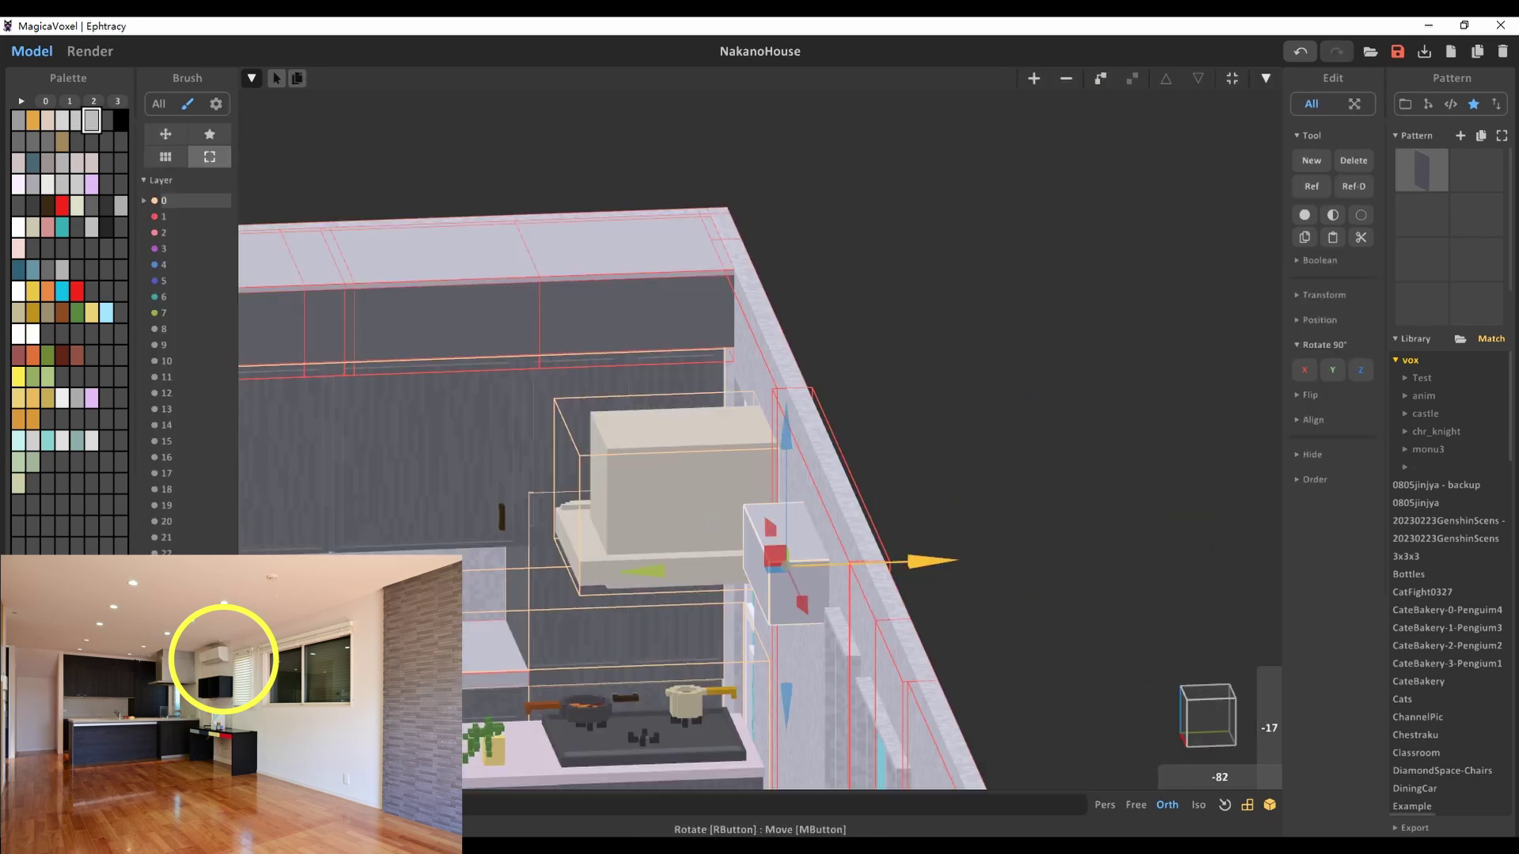
{"action": "key", "text": "Tab"}
Erase stepped lines of voxels along the air conditioner's lower front edge to give it a curved profile
{"action": "scroll", "coordinate": [759, 428], "scroll_direction": "up", "scroll_amount": 2}
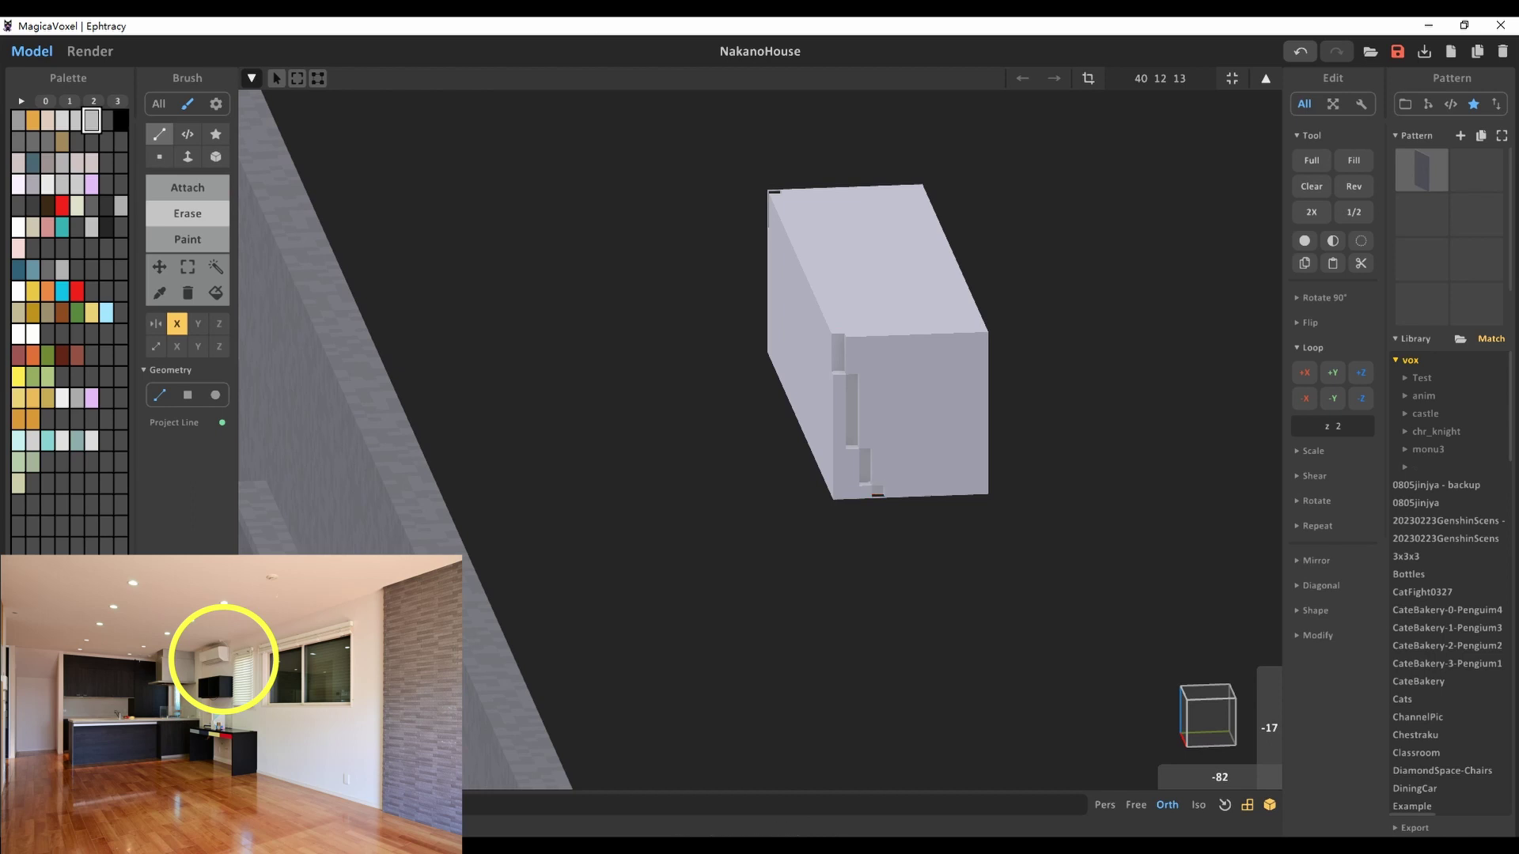
{"action": "mouse_move", "coordinate": [759, 427]}
{"action": "right_mouse_down"}
{"action": "mouse_move", "coordinate": [787, 427]}
{"action": "mouse_move", "coordinate": [760, 403]}
{"action": "mouse_move", "coordinate": [850, 435]}
{"action": "right_mouse_up"}
{"action": "key", "text": "e"}
{"action": "key", "text": "l"}
{"action": "mouse_move", "coordinate": [789, 494]}
{"action": "right_mouse_down"}
{"action": "mouse_move", "coordinate": [728, 508]}
{"action": "mouse_move", "coordinate": [621, 498]}
{"action": "mouse_move", "coordinate": [572, 471]}
{"action": "mouse_move", "coordinate": [1028, 443]}
{"action": "mouse_move", "coordinate": [949, 507]}
{"action": "right_mouse_up"}
Select all of the air conditioner's voxels and recolour them pale pink
{"action": "key", "text": "g"}
{"action": "left_click", "coordinate": [892, 454]}
{"action": "key", "text": "ctrl+a"}
{"action": "key", "text": "Tab"}
{"action": "key", "text": "Tab"}
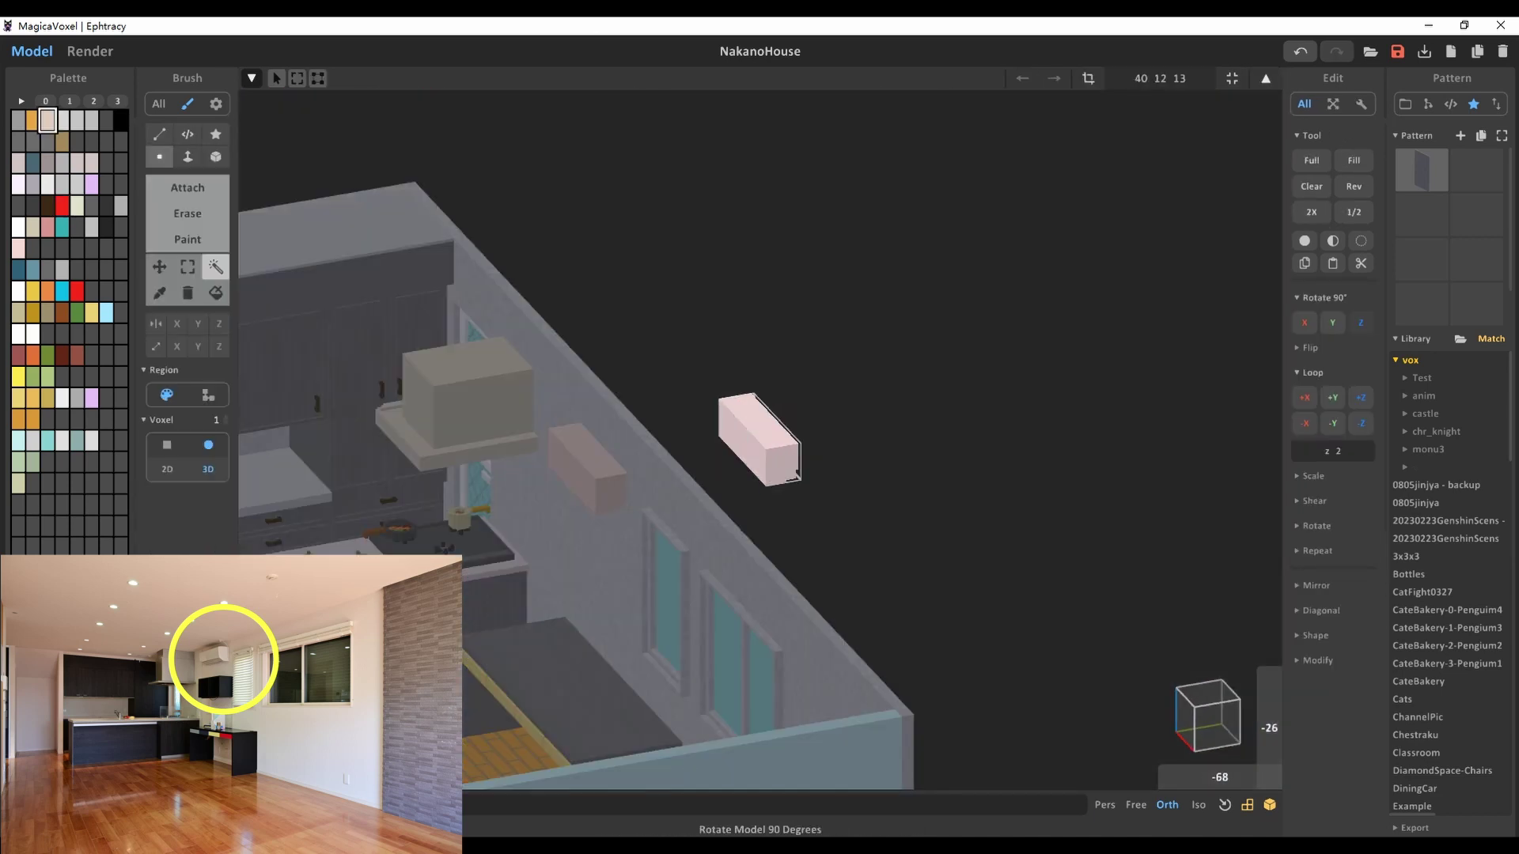
Rotate the air conditioner model about the Z axis to face the room and preview the house in the renderer
{"action": "key", "text": "Tab"}
{"action": "scroll", "coordinate": [759, 427], "scroll_direction": "up", "scroll_amount": 3}
{"action": "key", "text": "Tab"}
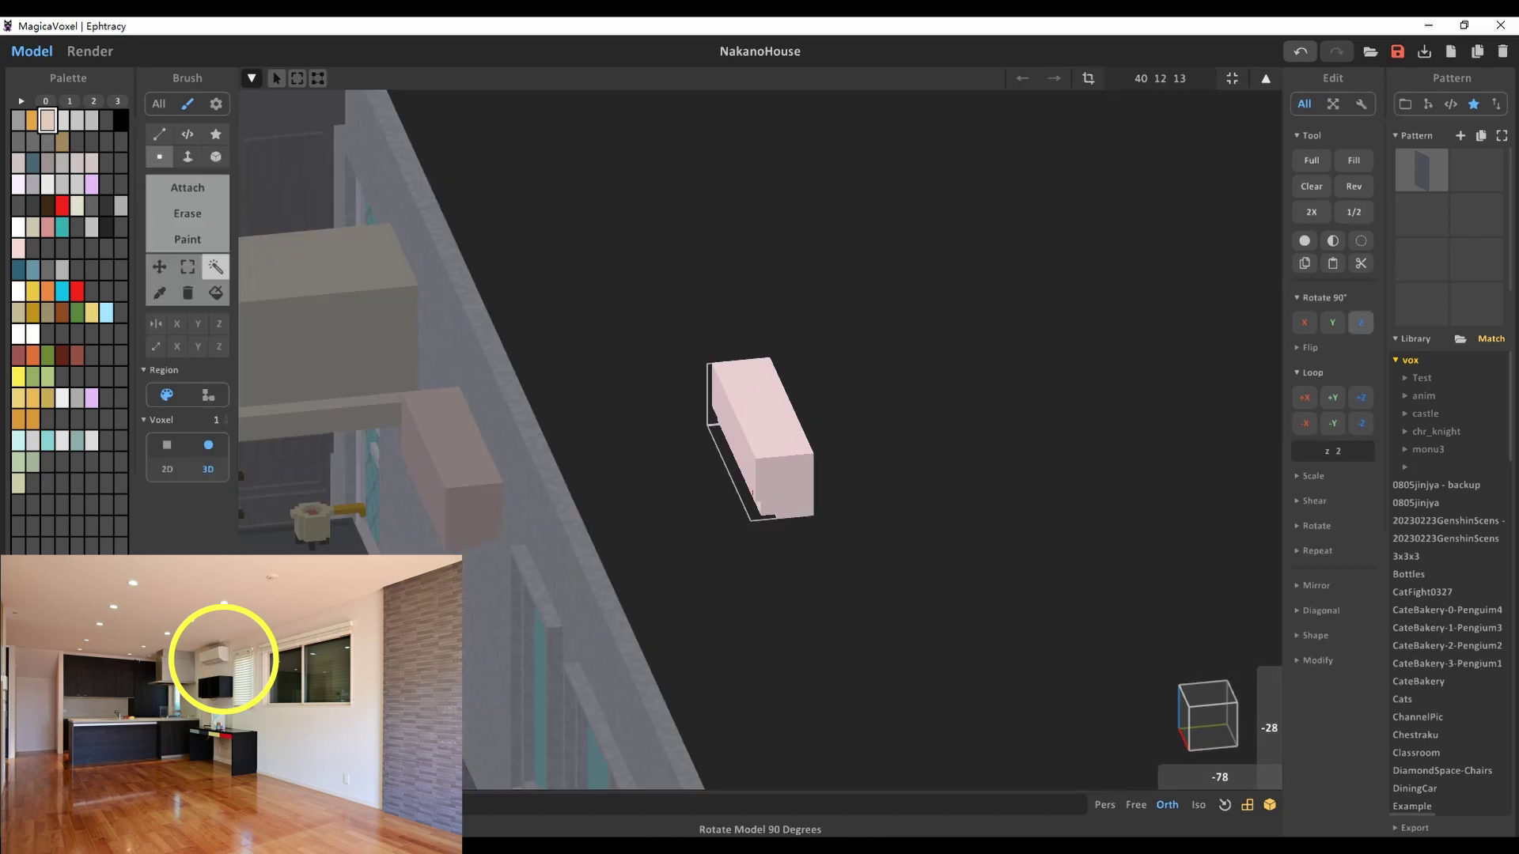
{"action": "left_click", "coordinate": [1361, 322]}
{"action": "key", "text": "Tab"}
{"action": "scroll", "coordinate": [760, 427], "scroll_direction": "down", "scroll_amount": 5}
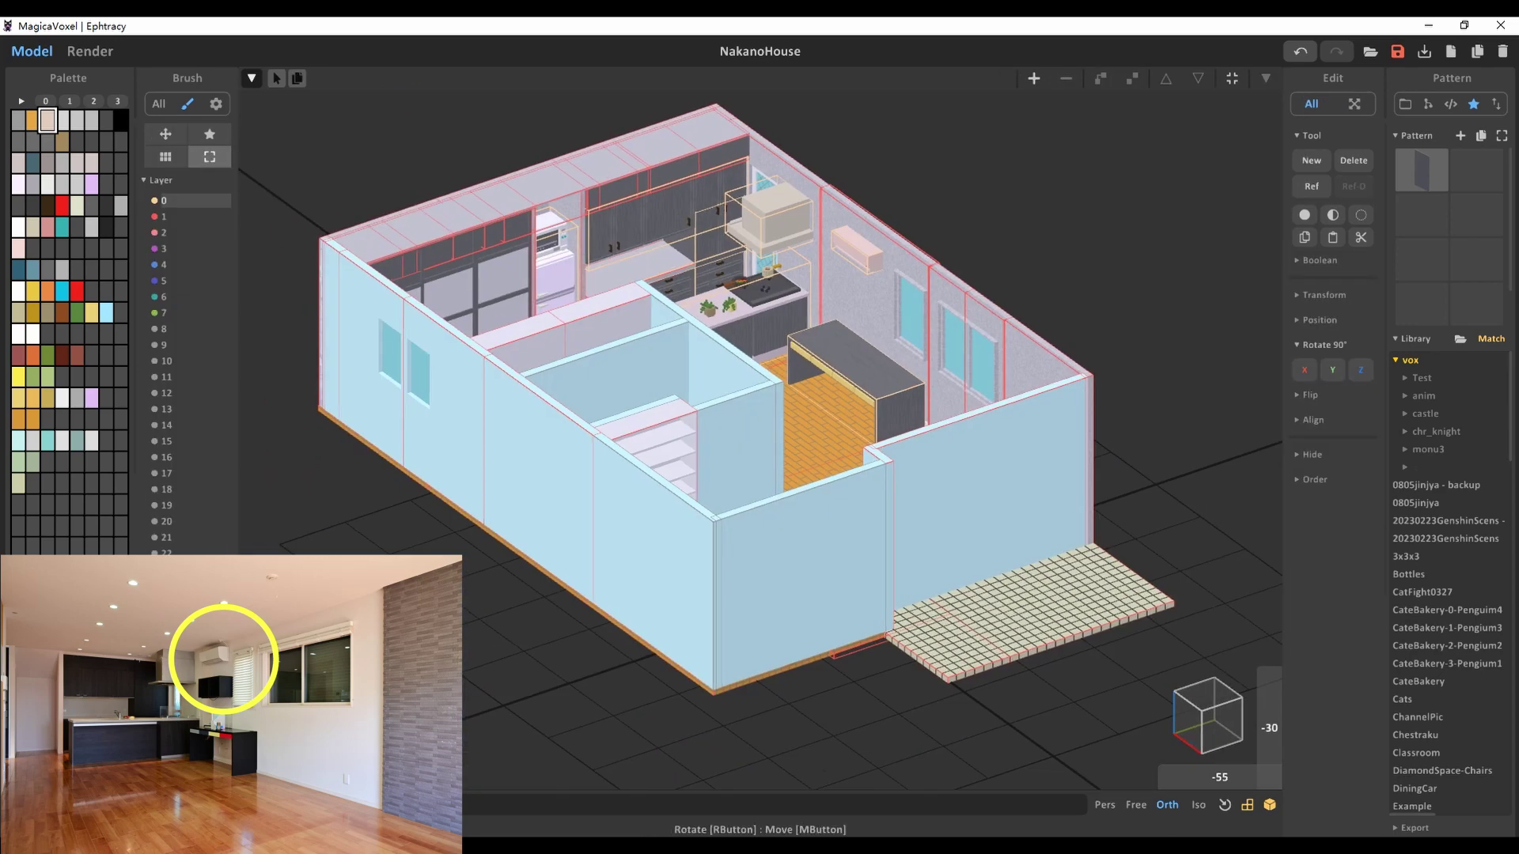
{"action": "key", "text": "F2"}
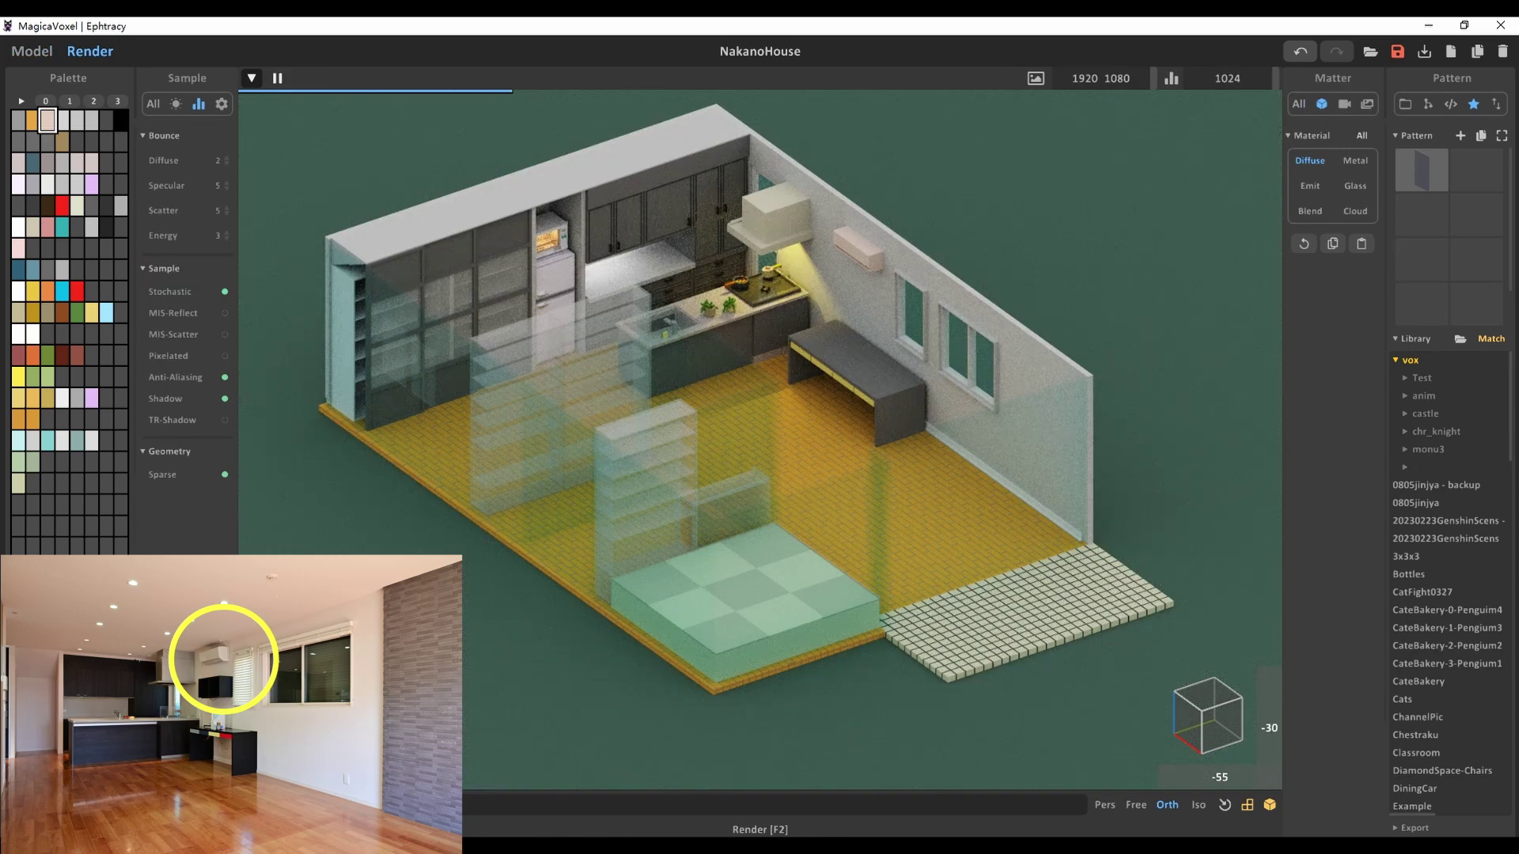
Carve a step along the air conditioner's upper front edge and add a red indicator voxel near its lower front corner
{"action": "key", "text": "F1"}
{"action": "key", "text": "Tab"}
{"action": "scroll", "coordinate": [759, 427], "scroll_direction": "up", "scroll_amount": 6}
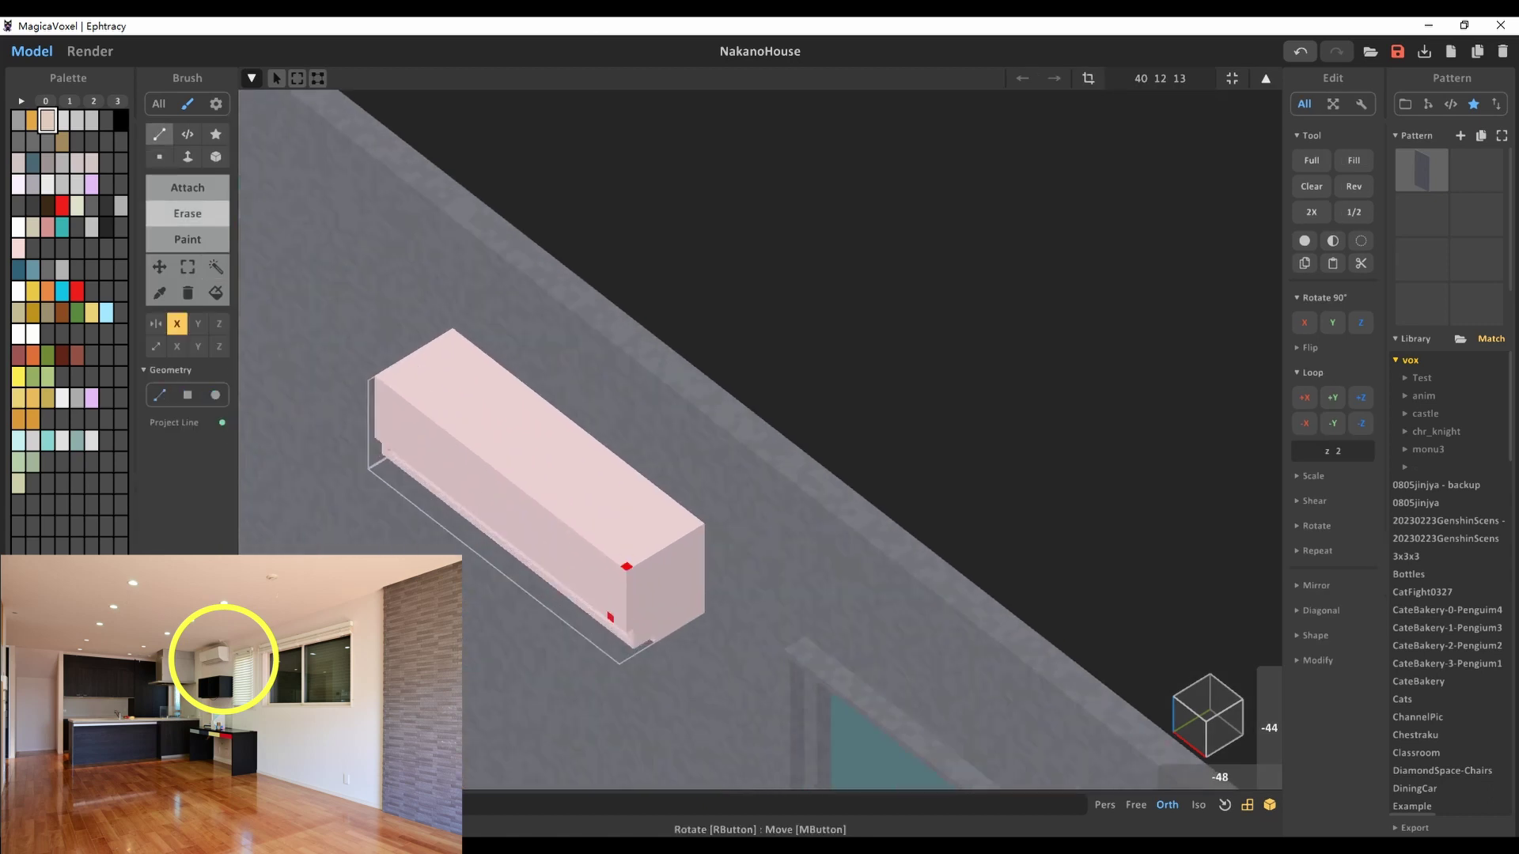
{"action": "mouse_move", "coordinate": [759, 427]}
{"action": "right_mouse_down"}
{"action": "mouse_move", "coordinate": [719, 439]}
{"action": "mouse_move", "coordinate": [783, 431]}
{"action": "right_mouse_up"}
{"action": "scroll", "coordinate": [759, 427], "scroll_direction": "up", "scroll_amount": 4}
{"action": "scroll", "coordinate": [759, 427], "scroll_direction": "down", "scroll_amount": 4}
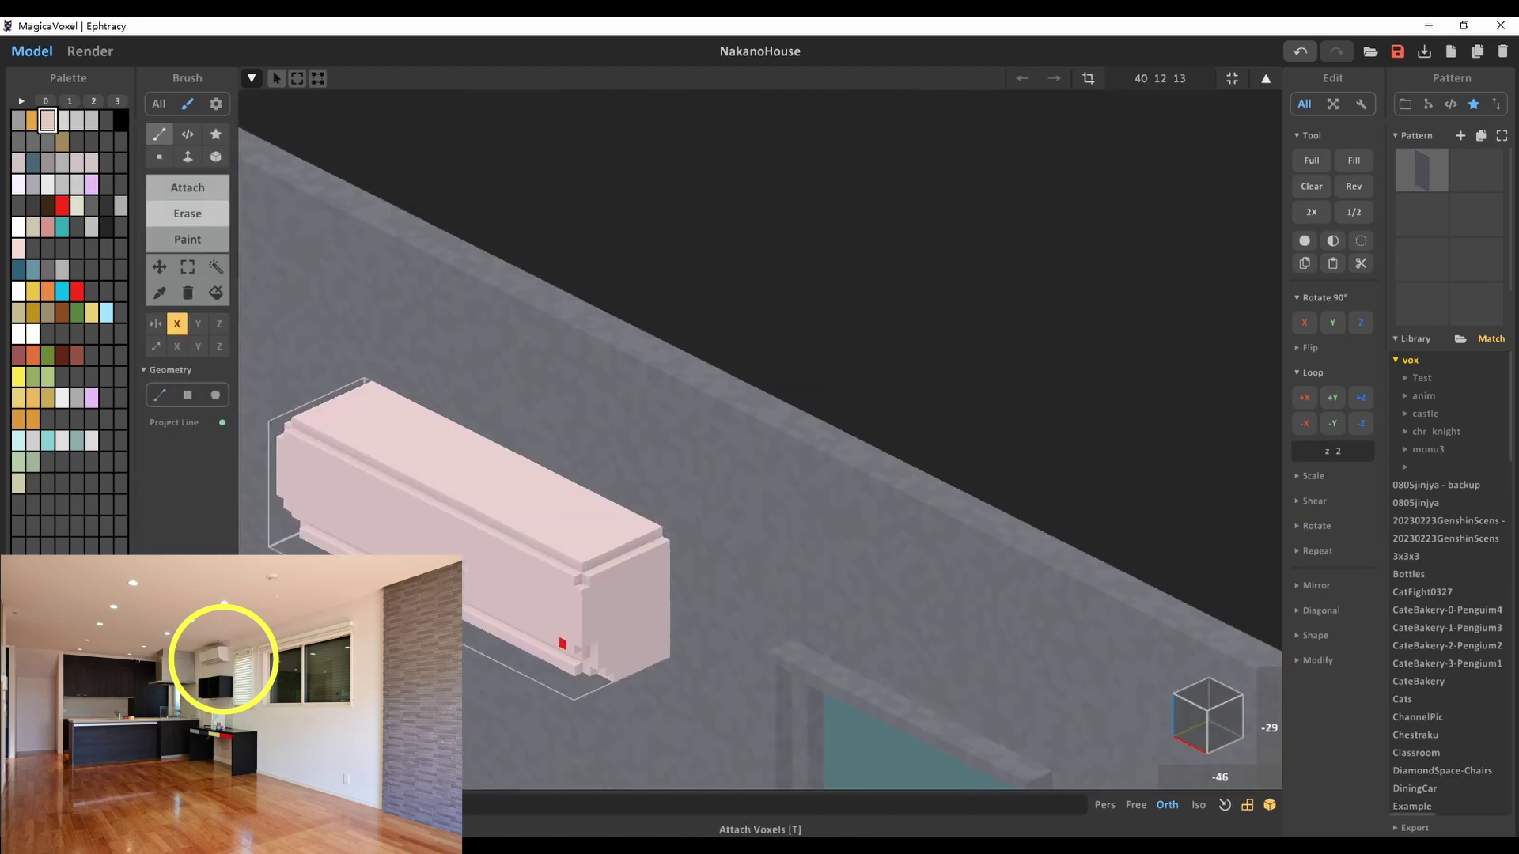
{"action": "key", "text": "Tab"}
{"action": "scroll", "coordinate": [759, 428], "scroll_direction": "down", "scroll_amount": 6}
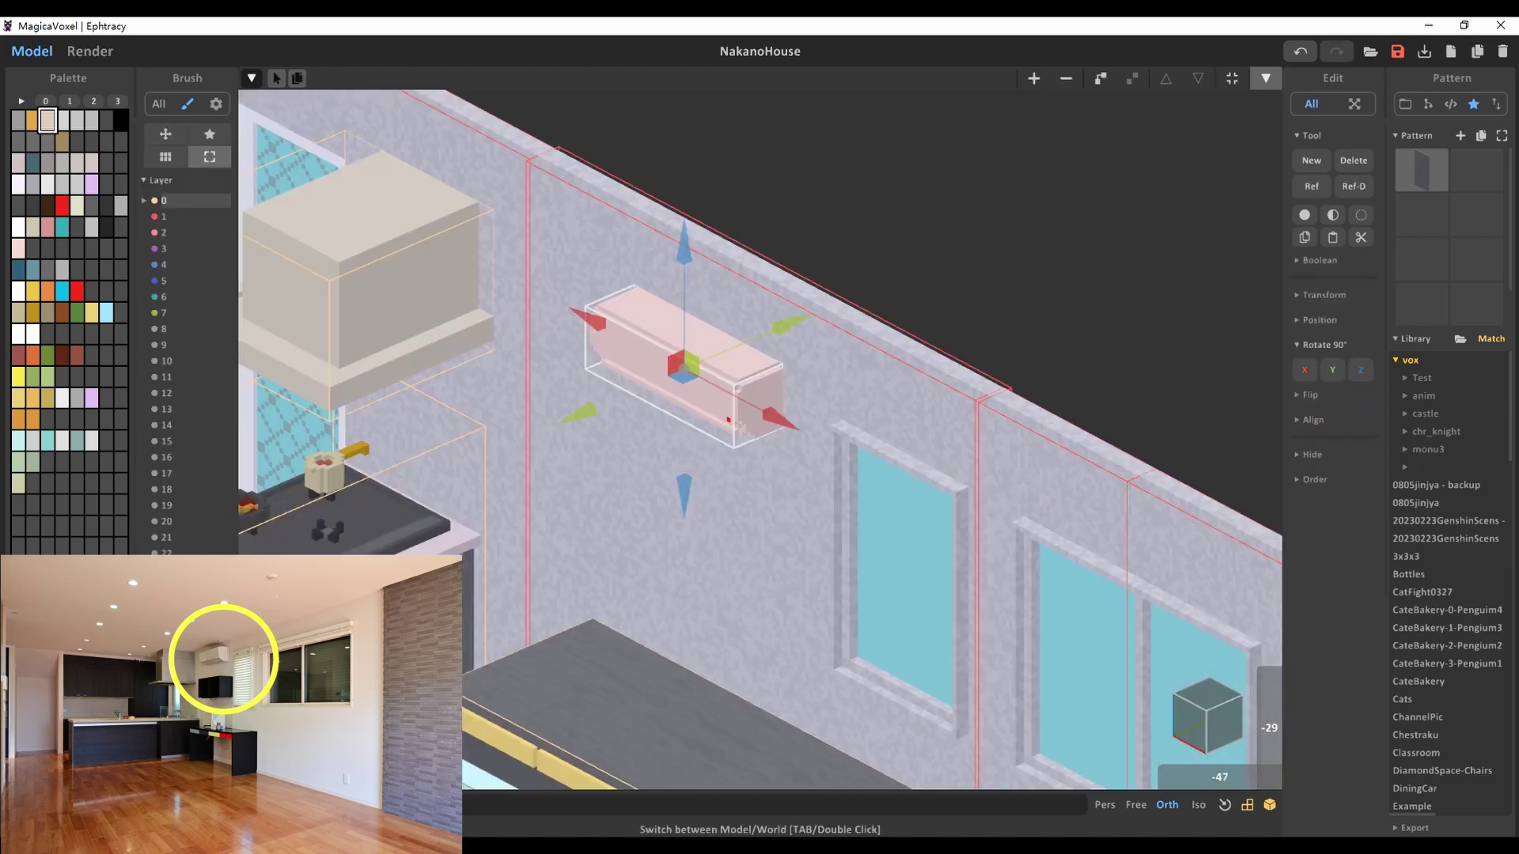
{"action": "key", "text": "F2"}
{"action": "key", "text": "F1"}
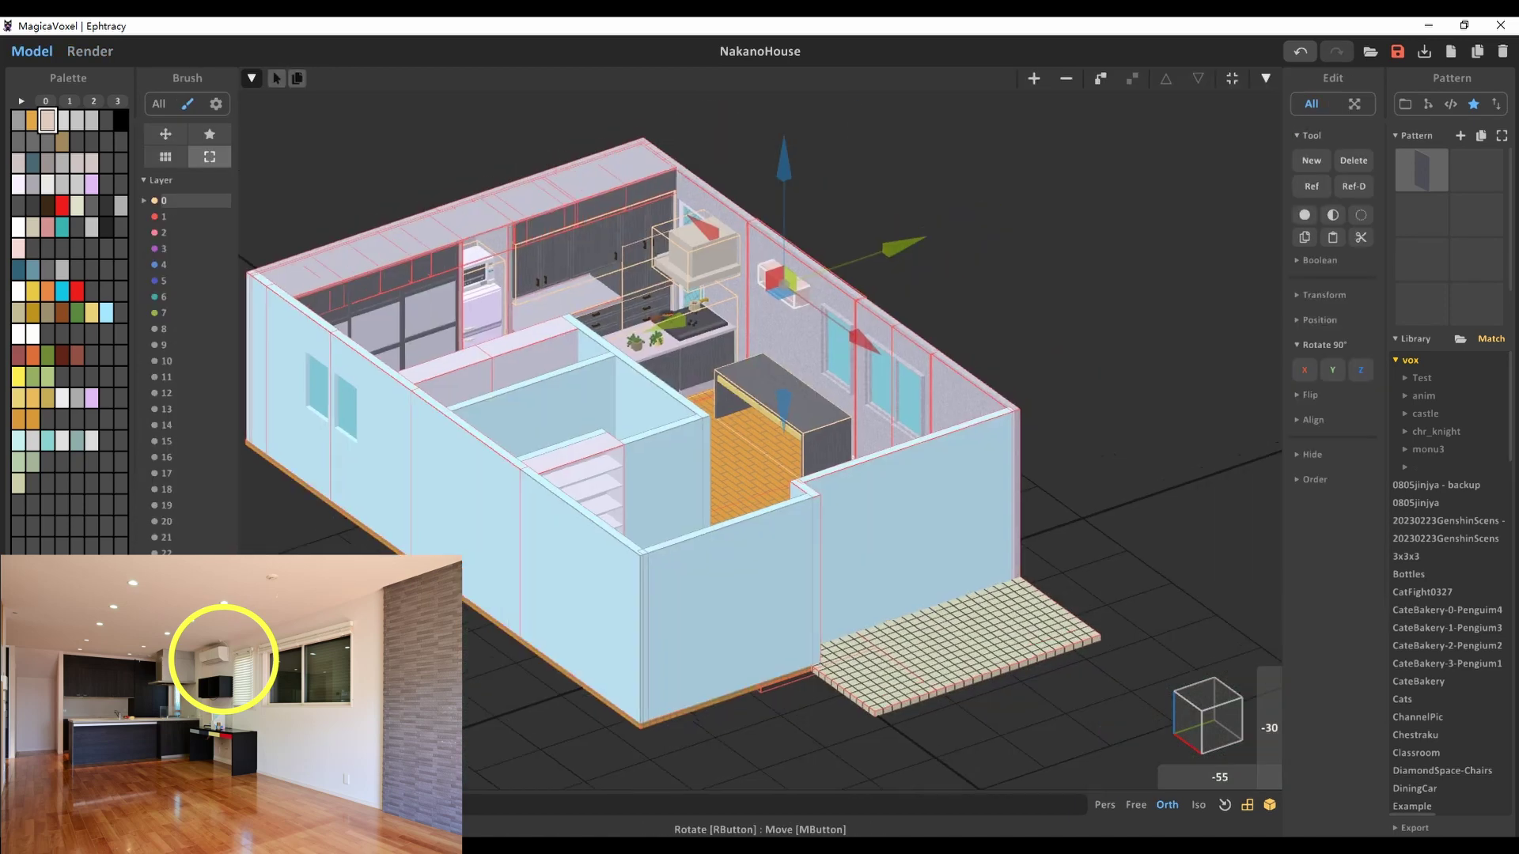
Open the wall section with the double window for editing and mix a pale cream colour in an empty palette slot
{"action": "scroll", "coordinate": [760, 427], "scroll_direction": "up", "scroll_amount": 6}
{"action": "right_click_drag", "start_coordinate": [759, 427], "coordinate": [712, 475]}
{"action": "scroll", "coordinate": [760, 427], "scroll_direction": "down", "scroll_amount": 5}
{"action": "mouse_move", "coordinate": [759, 427]}
{"action": "right_mouse_down"}
{"action": "mouse_move", "coordinate": [791, 443]}
{"action": "mouse_move", "coordinate": [791, 427]}
{"action": "mouse_move", "coordinate": [744, 443]}
{"action": "right_mouse_up"}
{"action": "scroll", "coordinate": [759, 427], "scroll_direction": "up", "scroll_amount": 2}
{"action": "key", "text": "Tab"}
{"action": "scroll", "coordinate": [759, 427], "scroll_direction": "up", "scroll_amount": 5}
{"action": "scroll", "coordinate": [759, 428], "scroll_direction": "down", "scroll_amount": 3}
{"action": "key", "text": "Tab"}
{"action": "scroll", "coordinate": [759, 427], "scroll_direction": "down", "scroll_amount": 2}
{"action": "key", "text": "Tab"}
{"action": "scroll", "coordinate": [759, 427], "scroll_direction": "up", "scroll_amount": 3}
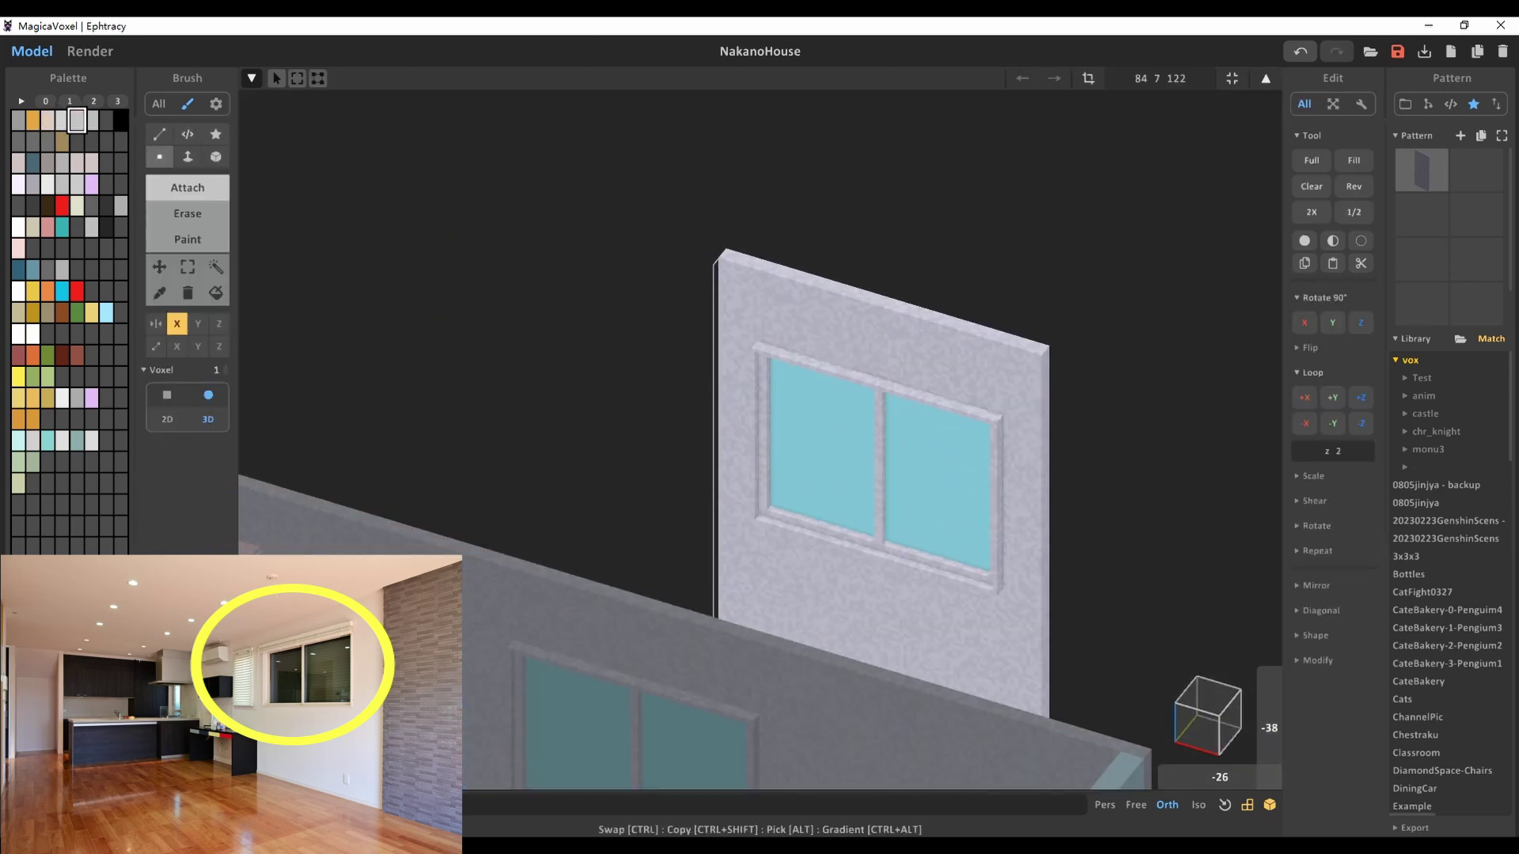
{"action": "key", "text": "Tab"}
{"action": "scroll", "coordinate": [759, 427], "scroll_direction": "up", "scroll_amount": 2}
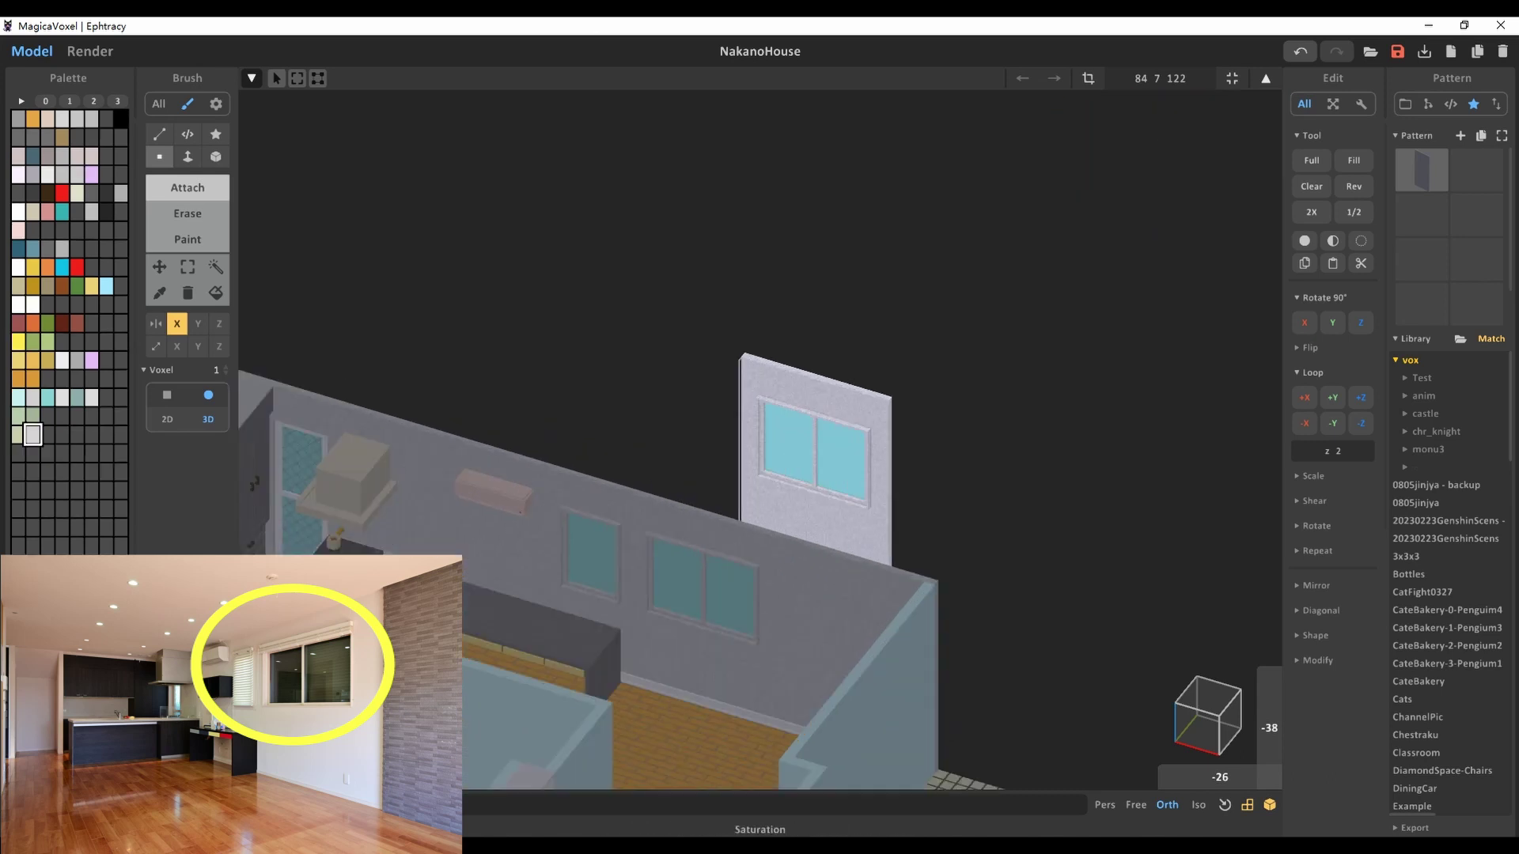
Attach a long pale cream box above the double window as the blind's head rail
{"action": "key", "text": "Tab"}
{"action": "key", "text": "b"}
{"action": "middle_click_drag", "start_coordinate": [891, 385], "coordinate": [662, 462]}
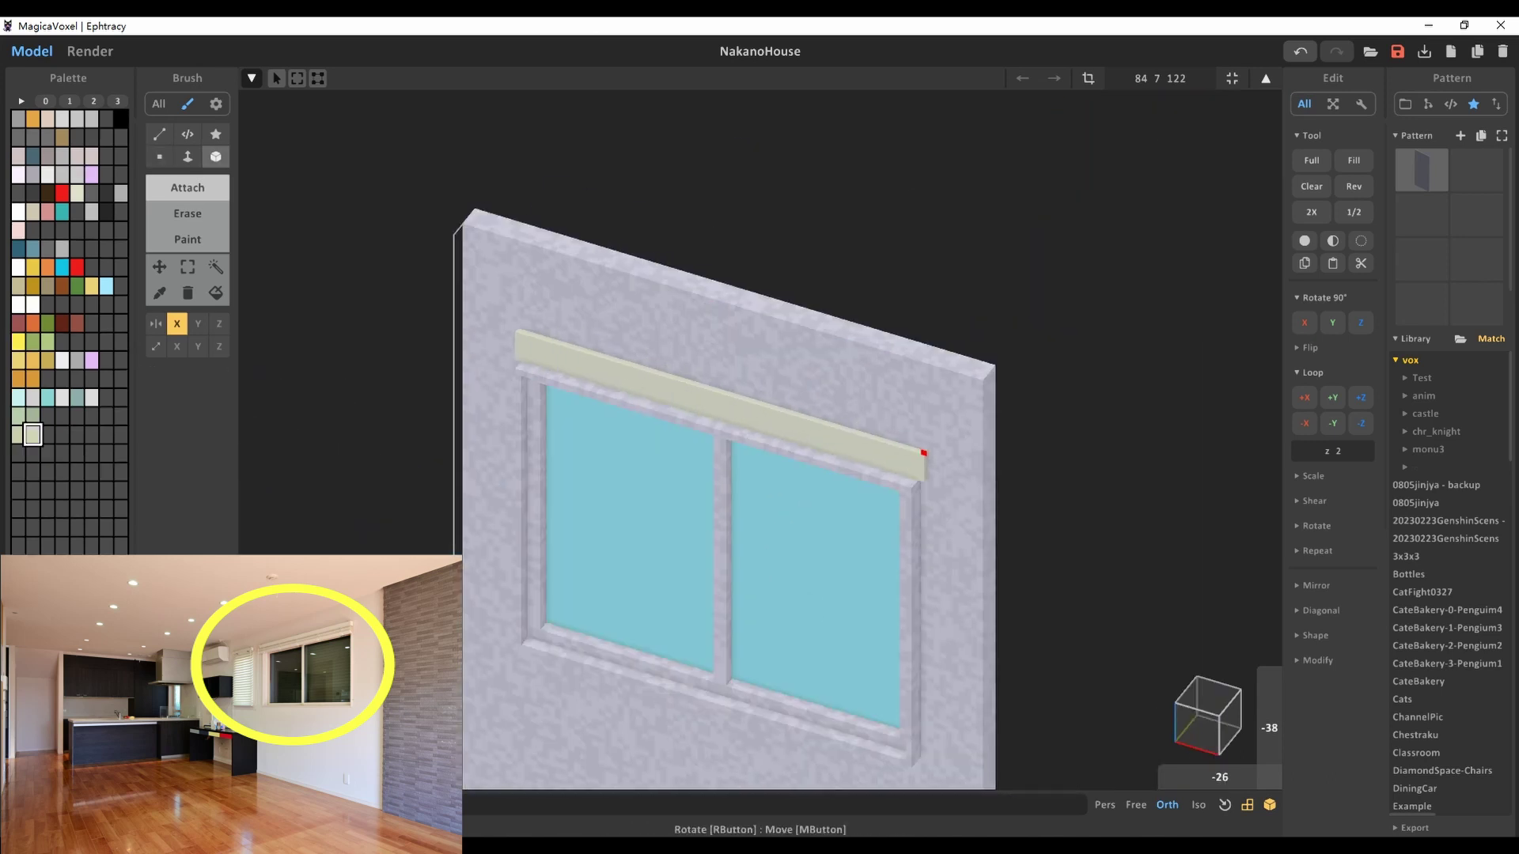
{"action": "key", "text": "Tab"}
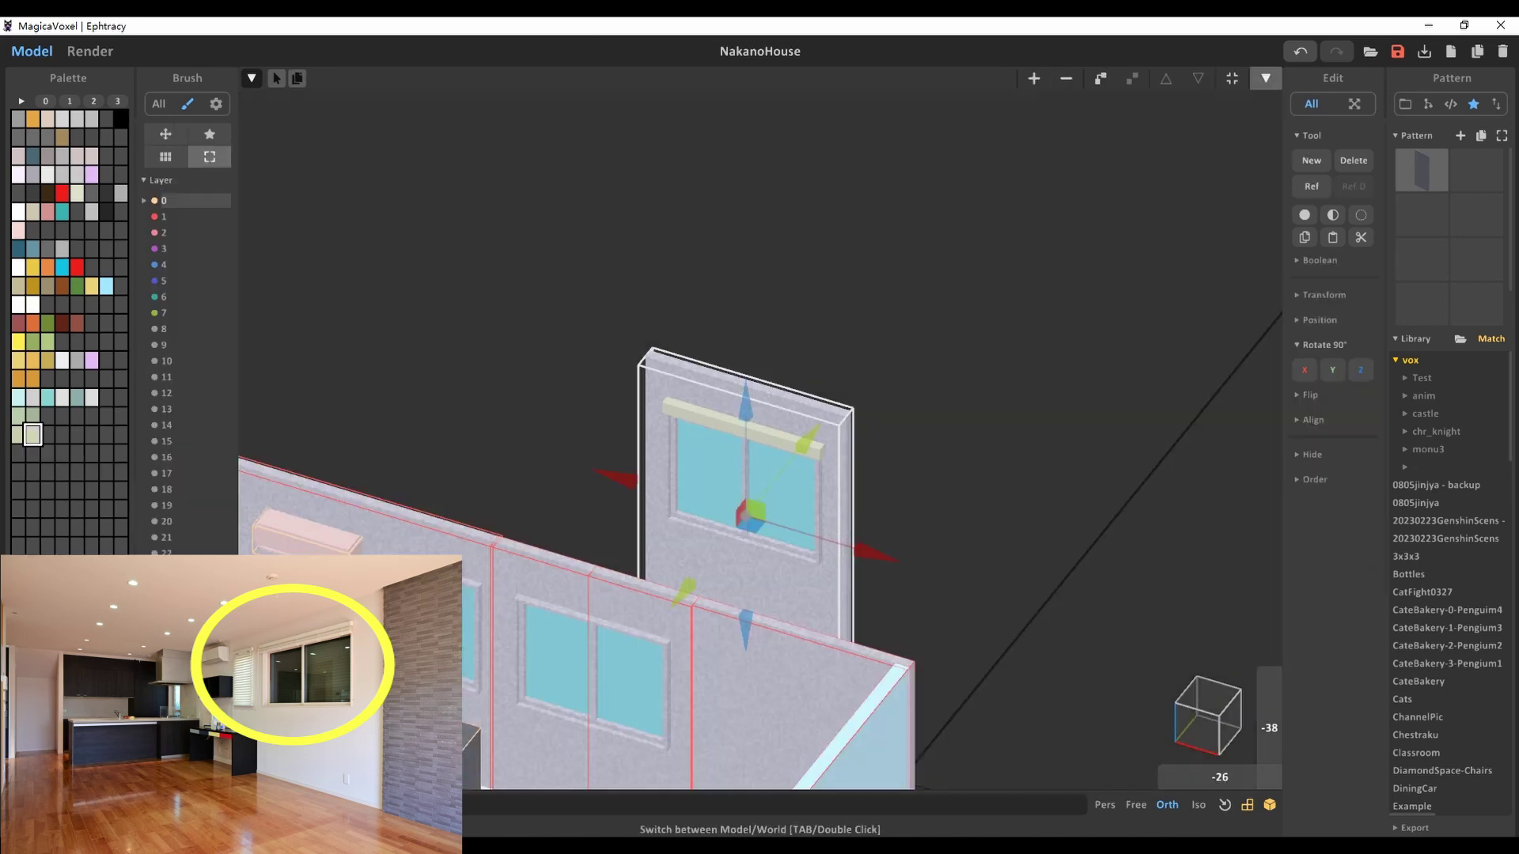
Deepen the blind's head rail and shape a thin slat along its lower edge
{"action": "scroll", "coordinate": [760, 427], "scroll_direction": "up", "scroll_amount": 3}
{"action": "mouse_move", "coordinate": [759, 427]}
{"action": "right_mouse_down"}
{"action": "mouse_move", "coordinate": [839, 427]}
{"action": "mouse_move", "coordinate": [807, 443]}
{"action": "mouse_move", "coordinate": [791, 431]}
{"action": "right_mouse_up"}
{"action": "key", "text": "Tab"}
{"action": "scroll", "coordinate": [759, 427], "scroll_direction": "up", "scroll_amount": 1}
{"action": "key", "text": "l"}
{"action": "key", "text": "Tab"}
{"action": "scroll", "coordinate": [759, 427], "scroll_direction": "up", "scroll_amount": 3}
{"action": "key", "text": "Tab"}
{"action": "key", "text": "r"}
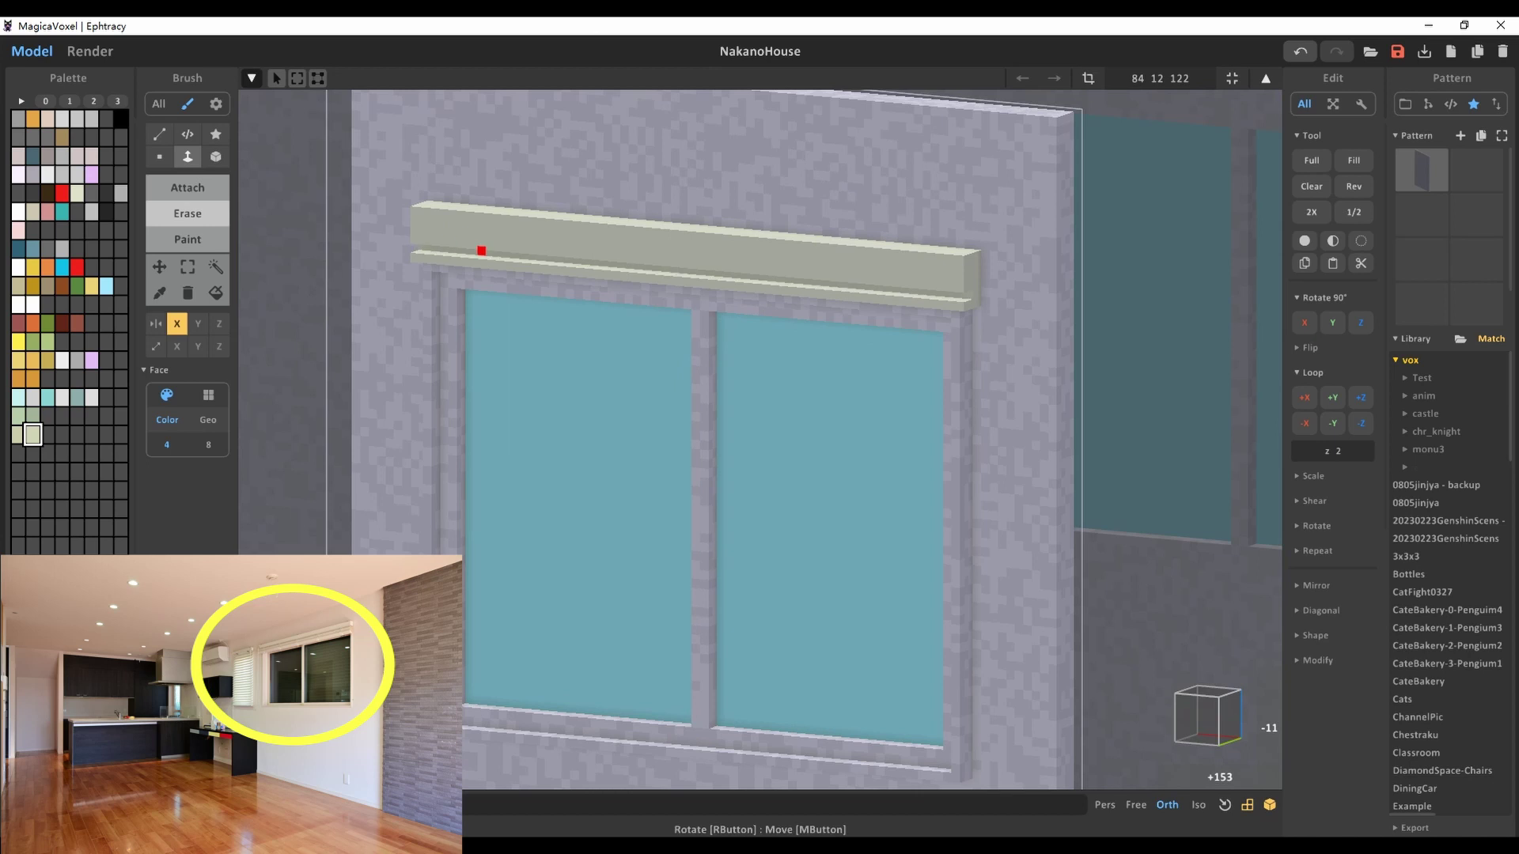
{"action": "right_click_drag", "start_coordinate": [481, 251], "coordinate": [903, 273]}
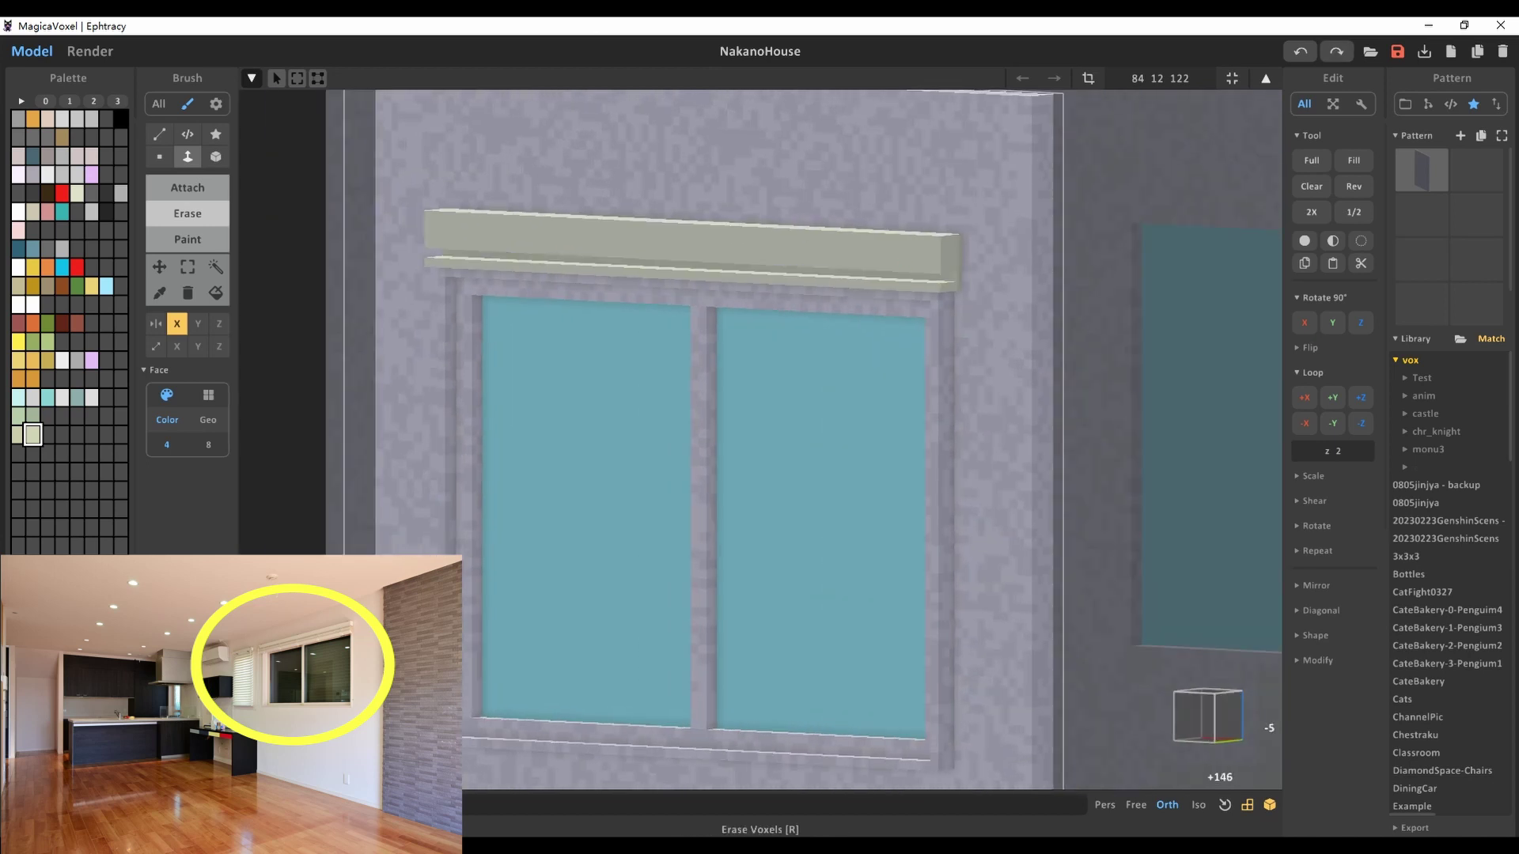
Repeat the thin slat below the head rail to make three slats and remove the wall voxels around the blind
{"action": "key", "text": "m"}
{"action": "key", "text": "g"}
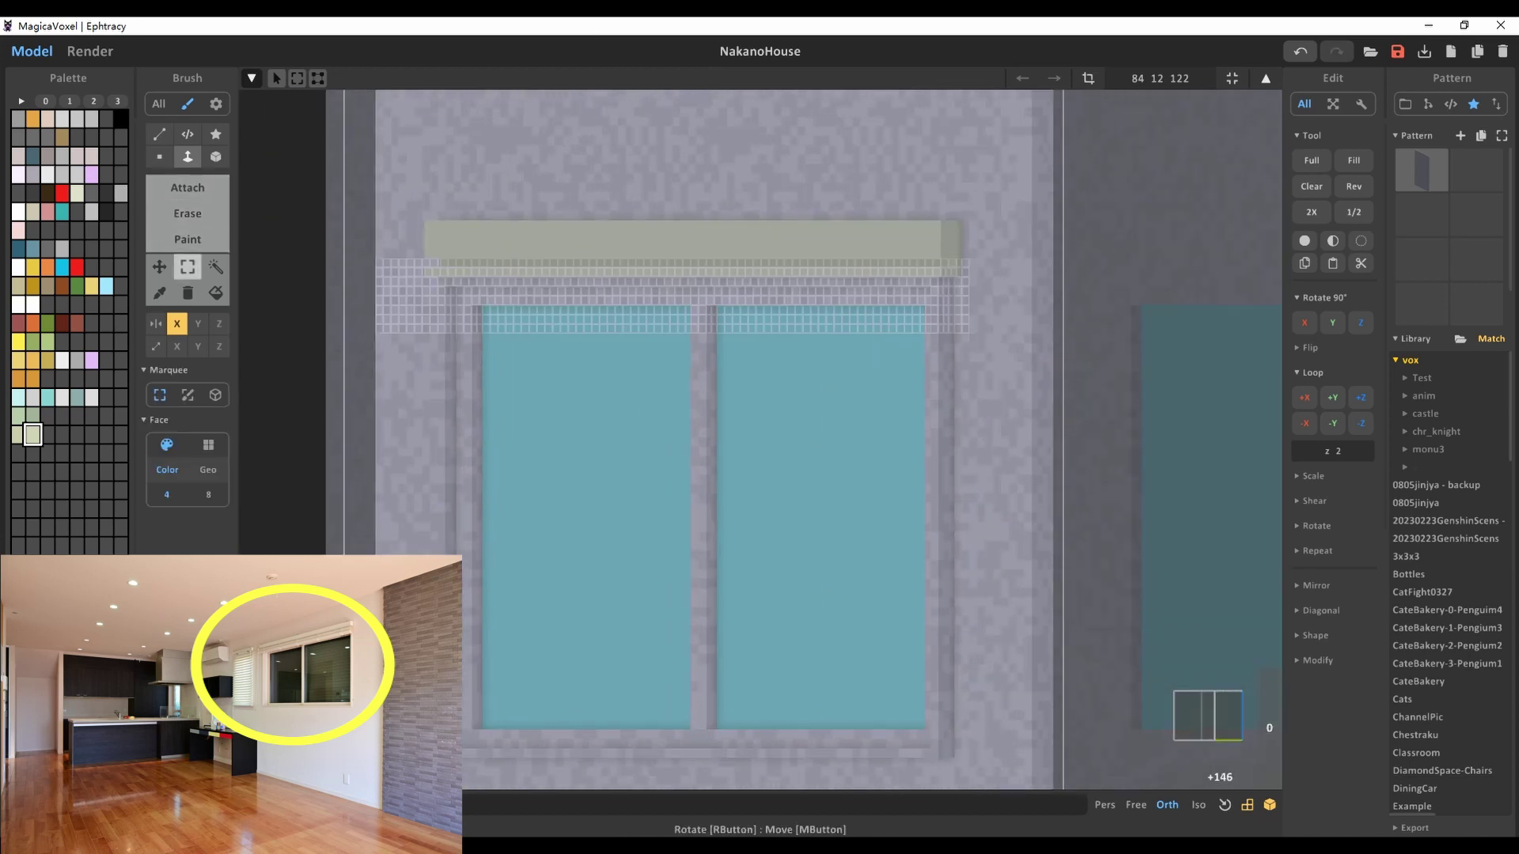
{"action": "key", "text": "w"}
{"action": "left_click", "coordinate": [483, 244]}
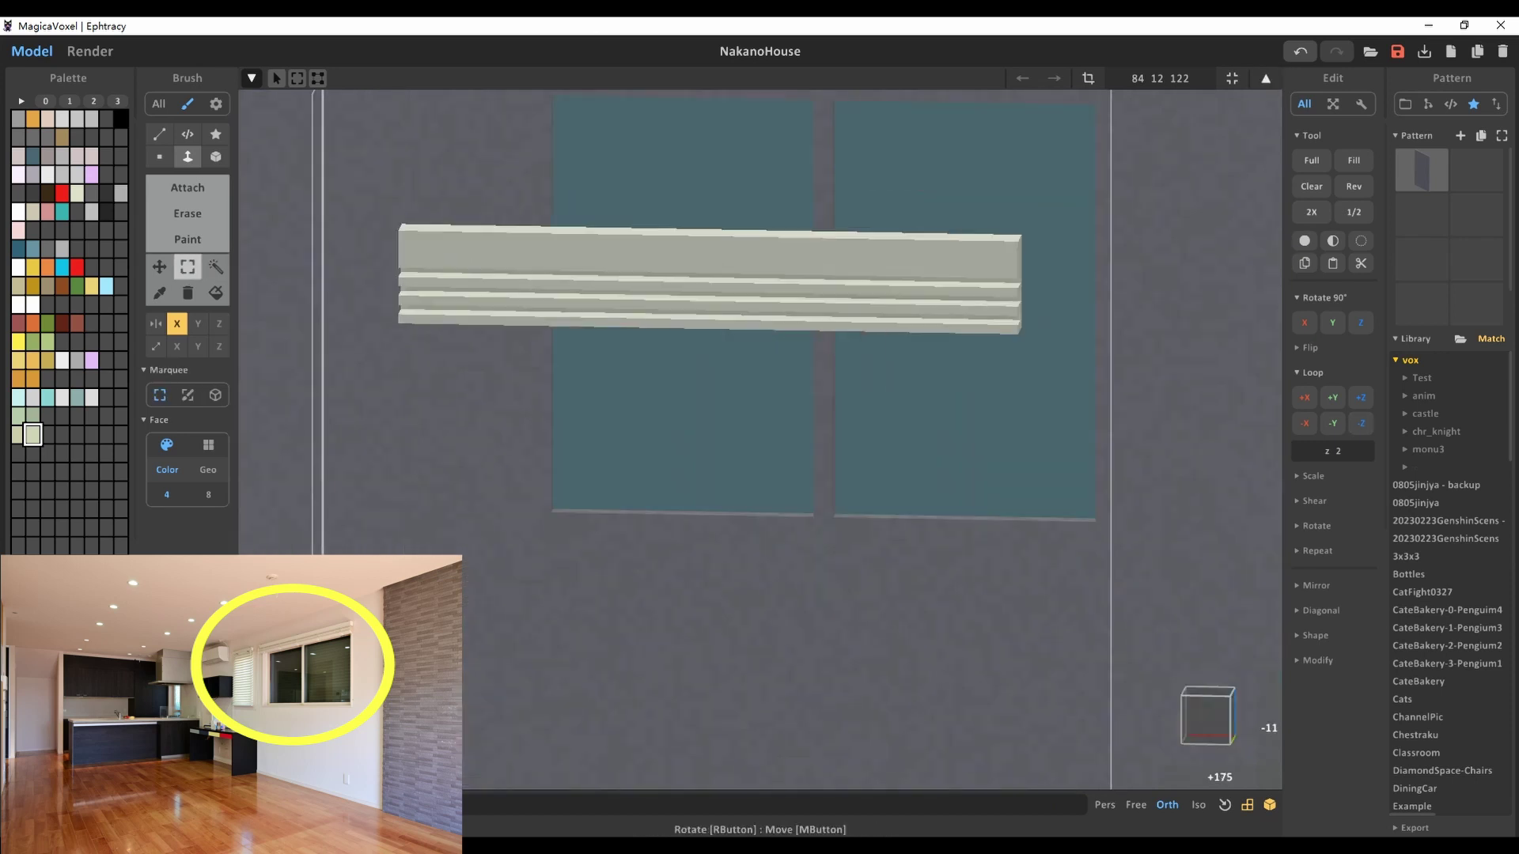
{"action": "mouse_move", "coordinate": [870, 377]}
{"action": "right_mouse_down"}
{"action": "mouse_move", "coordinate": [759, 380]}
{"action": "mouse_move", "coordinate": [870, 376]}
{"action": "right_mouse_up"}
Add a thin, dark vertical control rod hanging at one end of the blind
{"action": "key", "text": "l"}
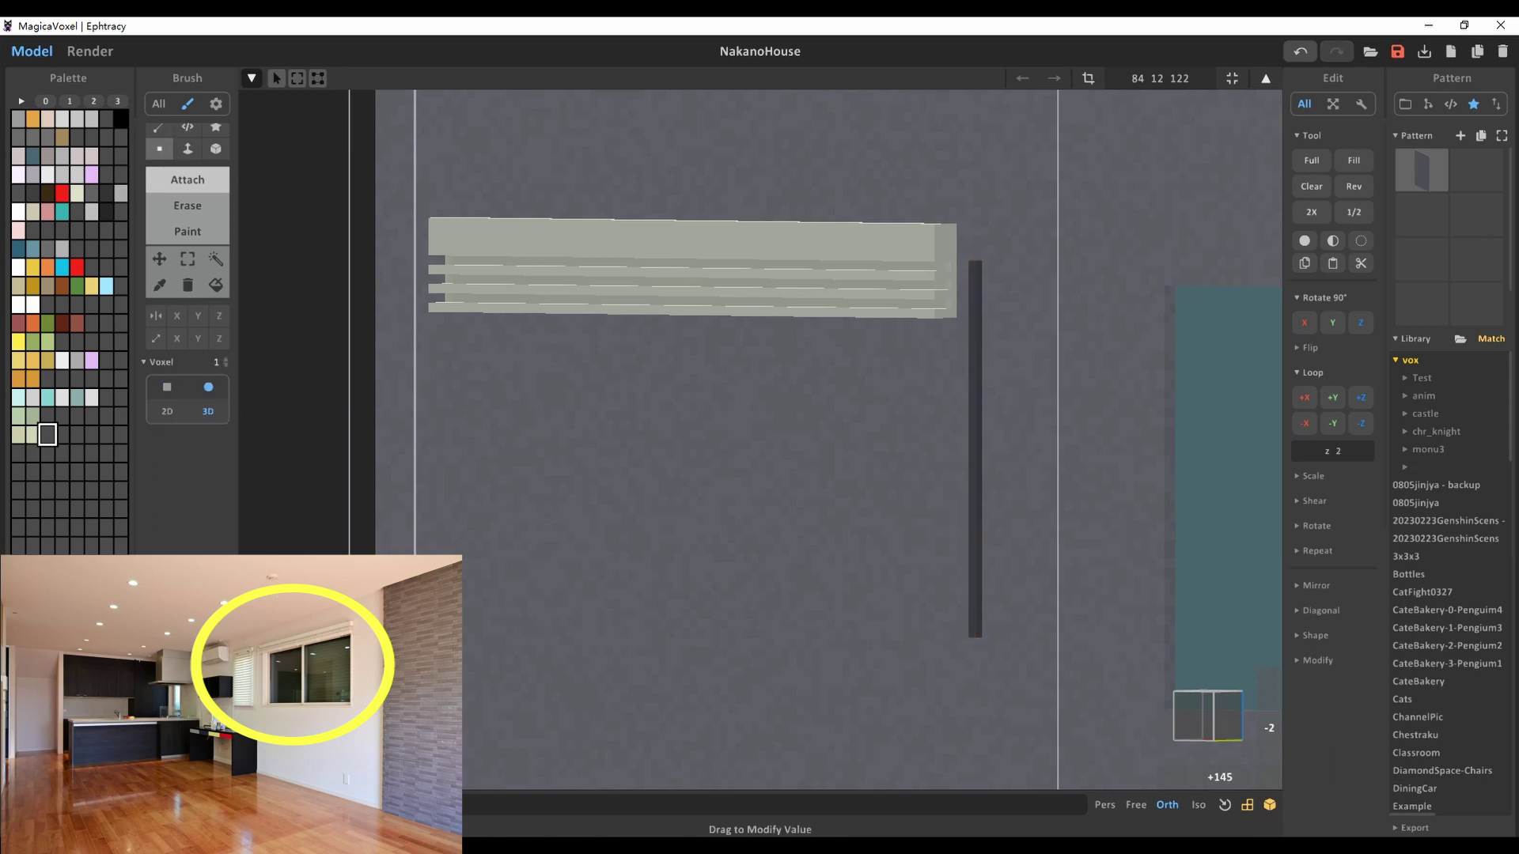
{"action": "key", "text": "w"}
{"action": "mouse_move", "coordinate": [791, 379]}
{"action": "right_mouse_down"}
{"action": "mouse_move", "coordinate": [862, 382]}
{"action": "mouse_move", "coordinate": [783, 389]}
{"action": "right_mouse_up"}
{"action": "key", "text": "Tab"}
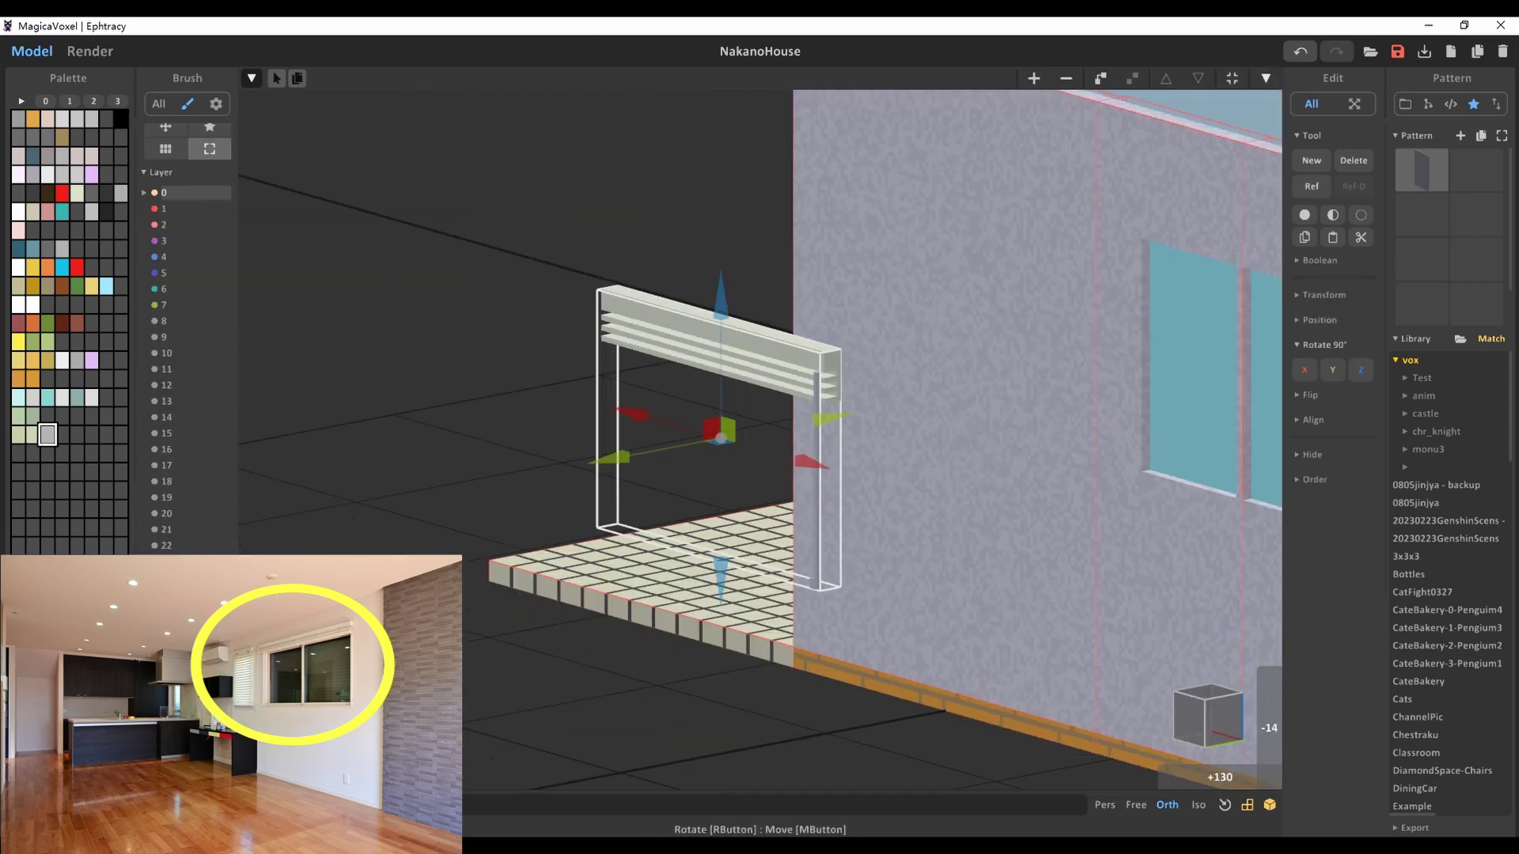
Place the blind over the double window and a narrower copy over the single window, and preview both in the renderer
{"action": "scroll", "coordinate": [870, 435], "scroll_direction": "up", "scroll_amount": 5}
{"action": "mouse_move", "coordinate": [783, 390]}
{"action": "right_mouse_down"}
{"action": "mouse_move", "coordinate": [605, 375]}
{"action": "mouse_move", "coordinate": [712, 348]}
{"action": "mouse_move", "coordinate": [625, 378]}
{"action": "right_mouse_up"}
{"action": "key", "text": "Tab"}
{"action": "key", "text": "Tab"}
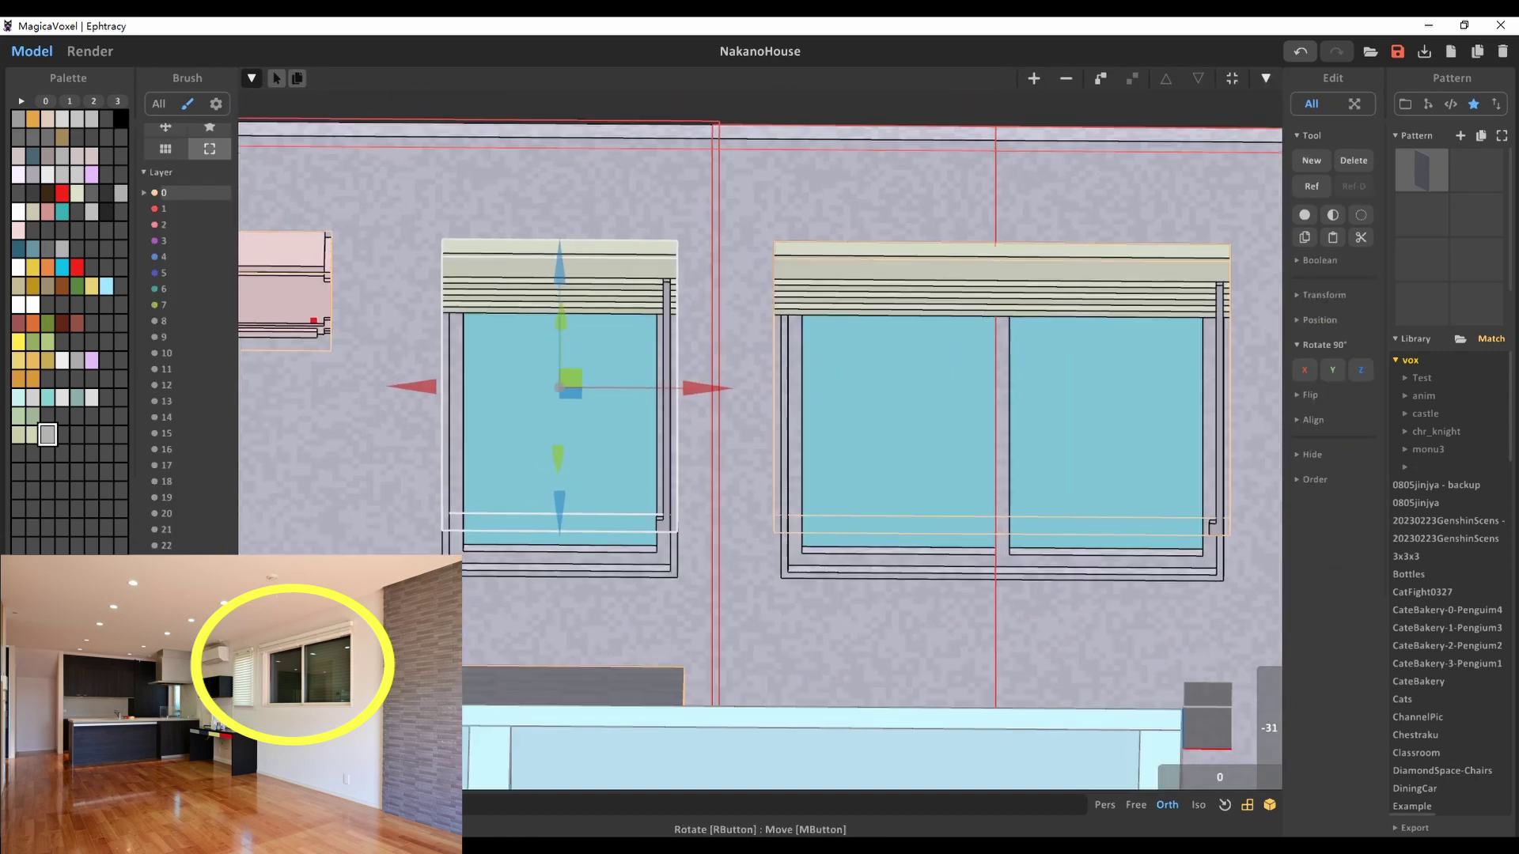
{"action": "key", "text": "F2"}
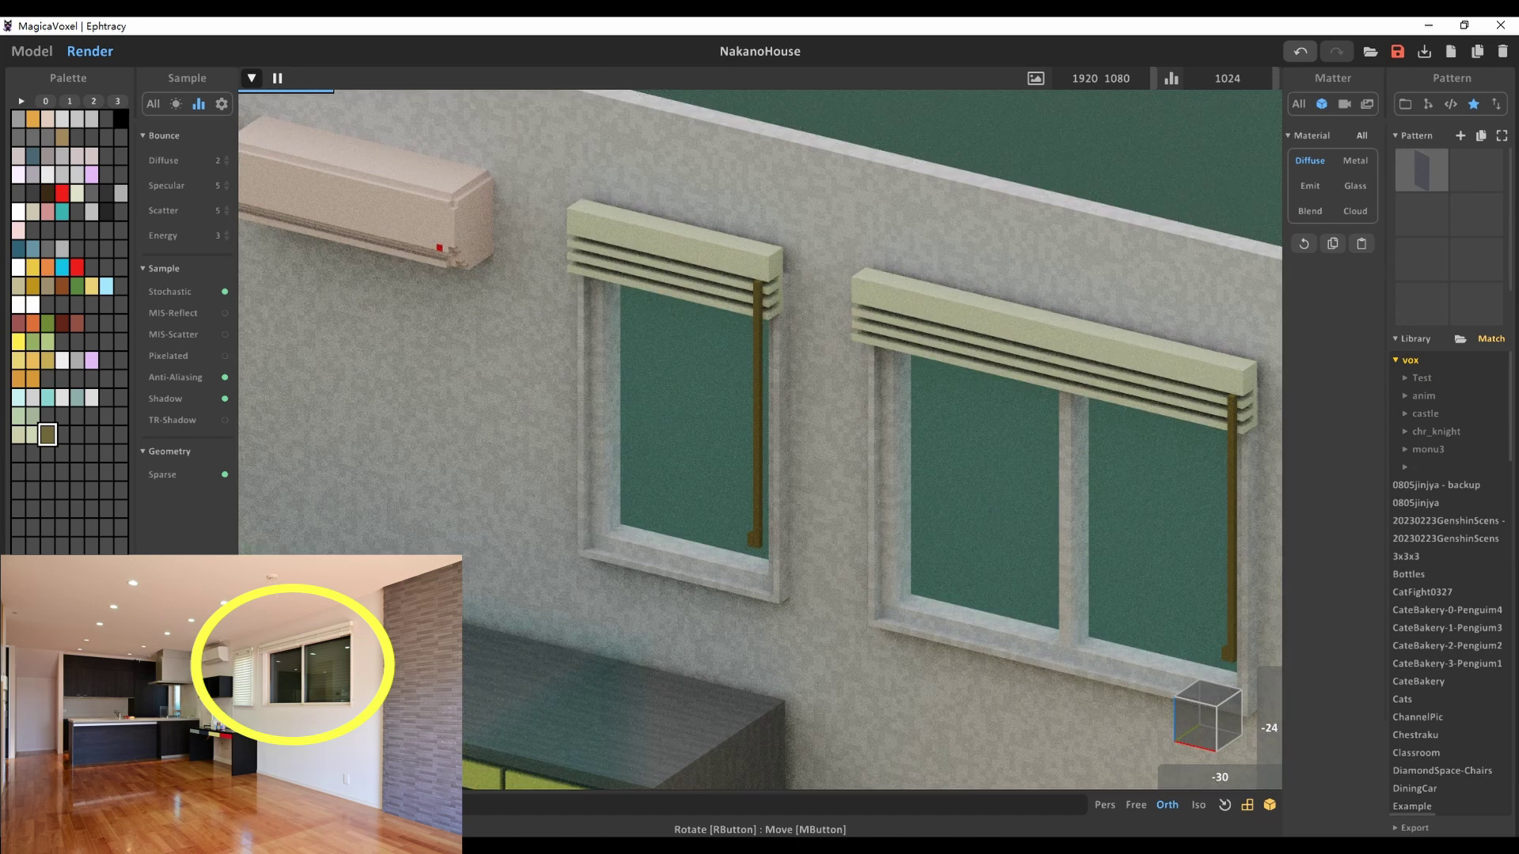
{"action": "key", "text": "F1"}
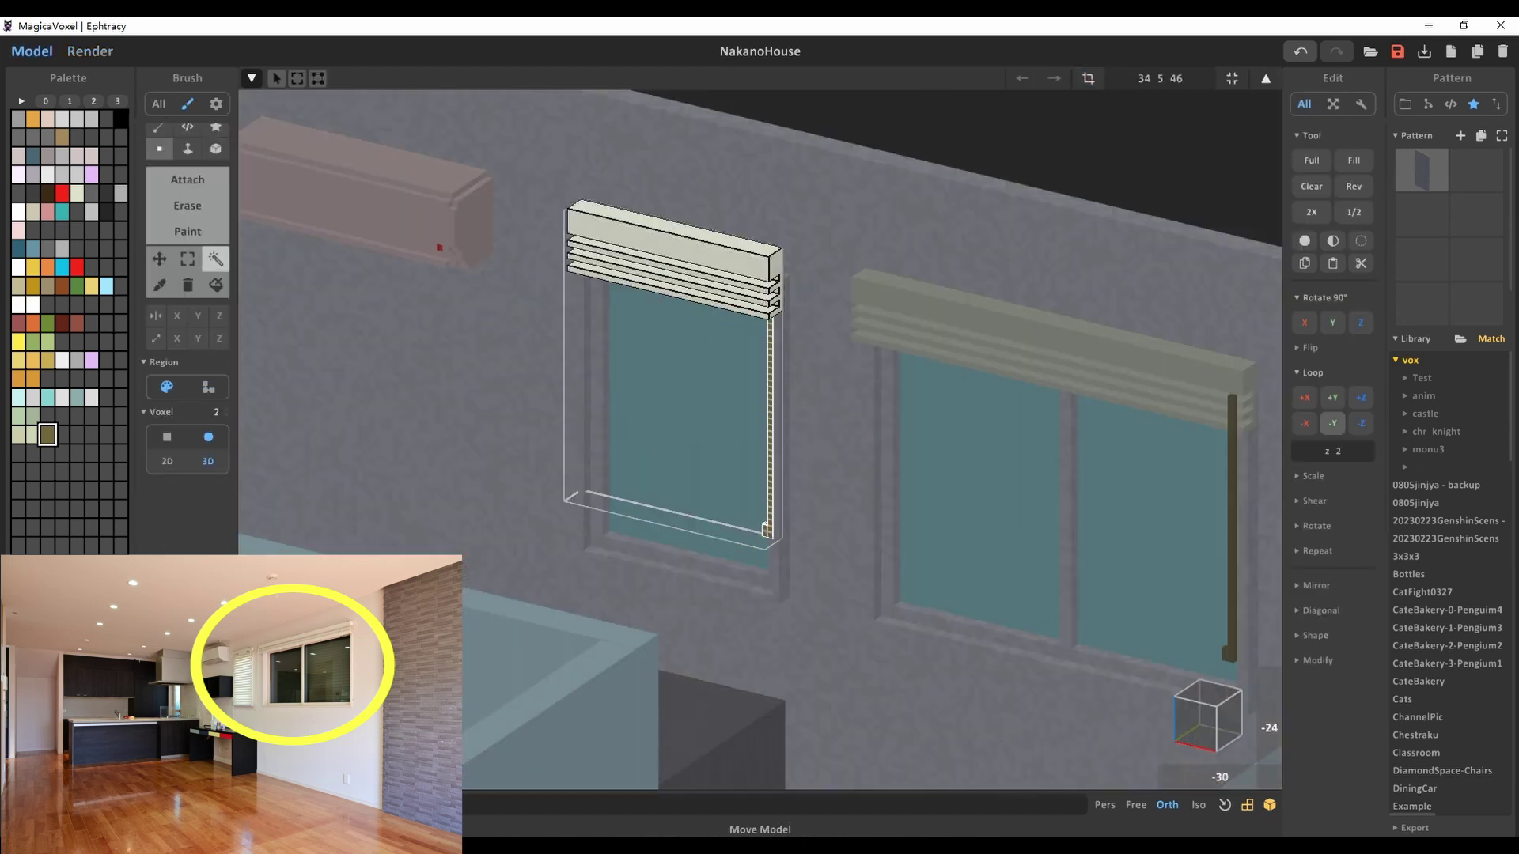
Open the wall section with the glazed door for editing and paint the door handle olive brown (114, 103, 60)
{"action": "key", "text": "Tab"}
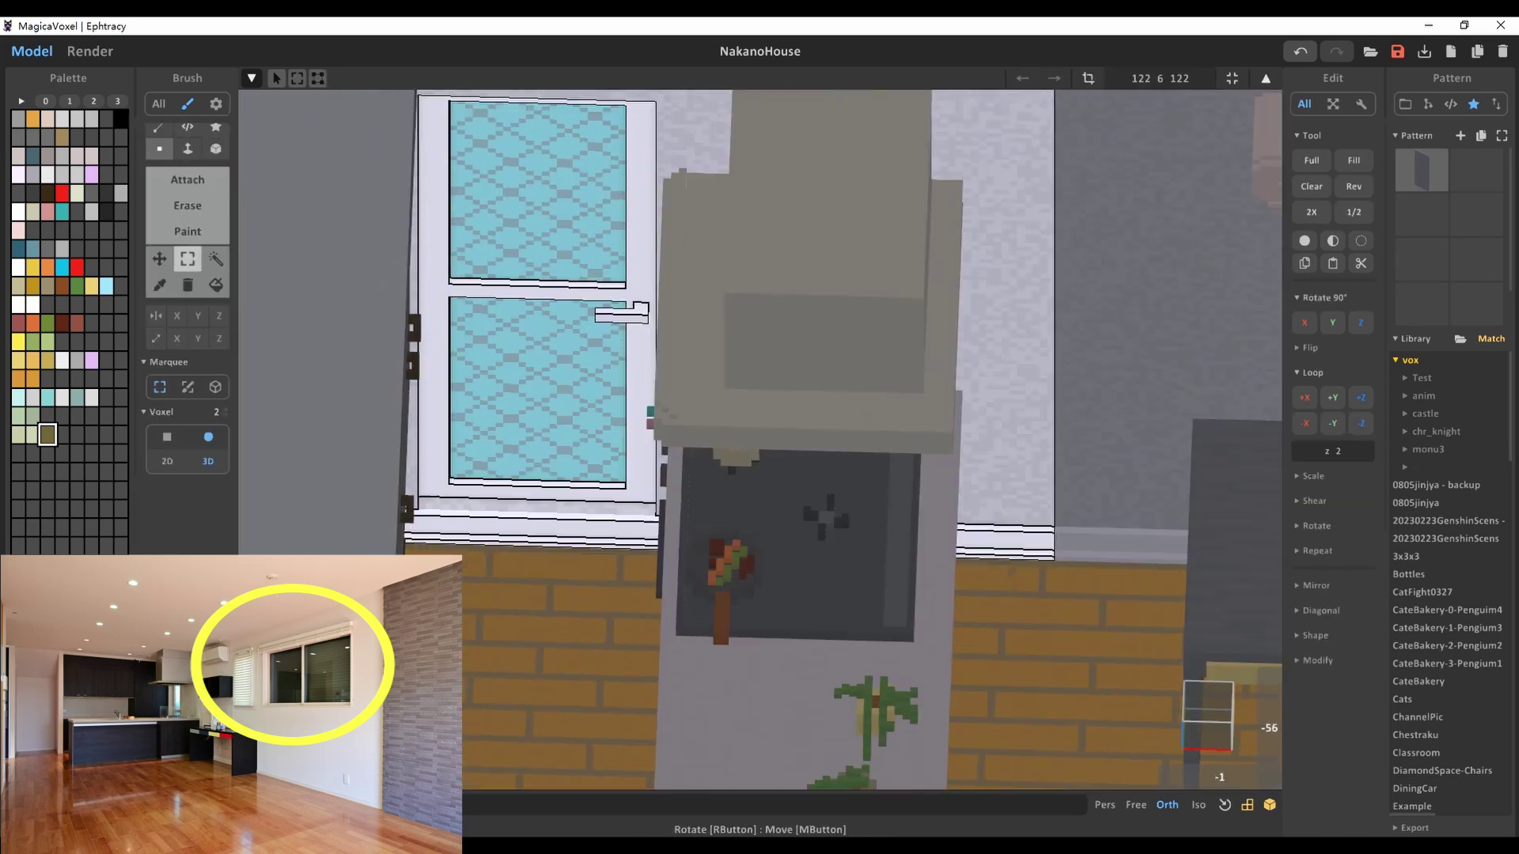
{"action": "middle_click_drag", "start_coordinate": [637, 310], "coordinate": [655, 379]}
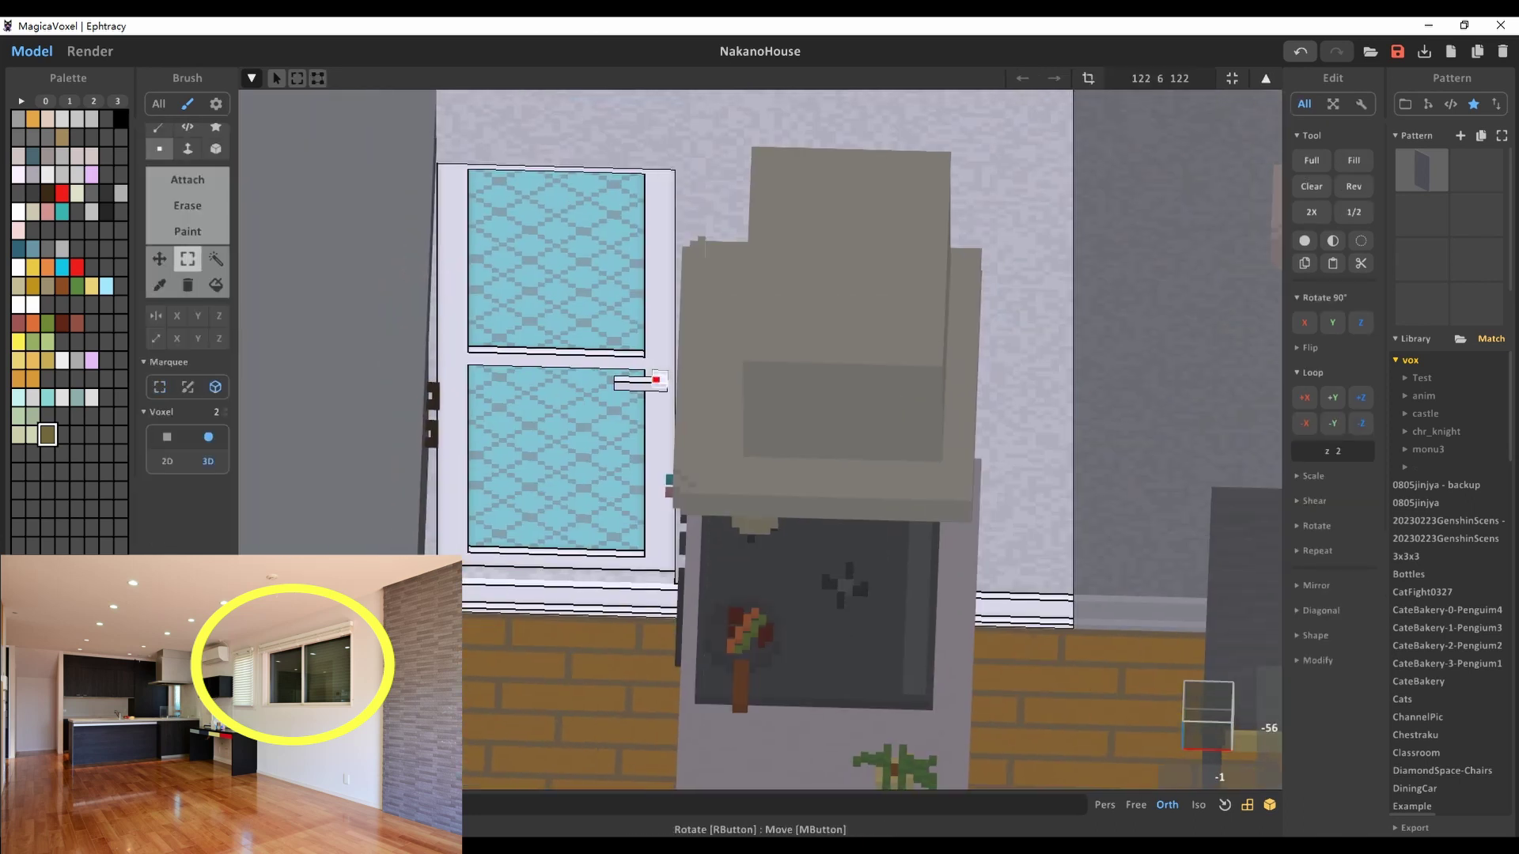
{"action": "key", "text": "Tab"}
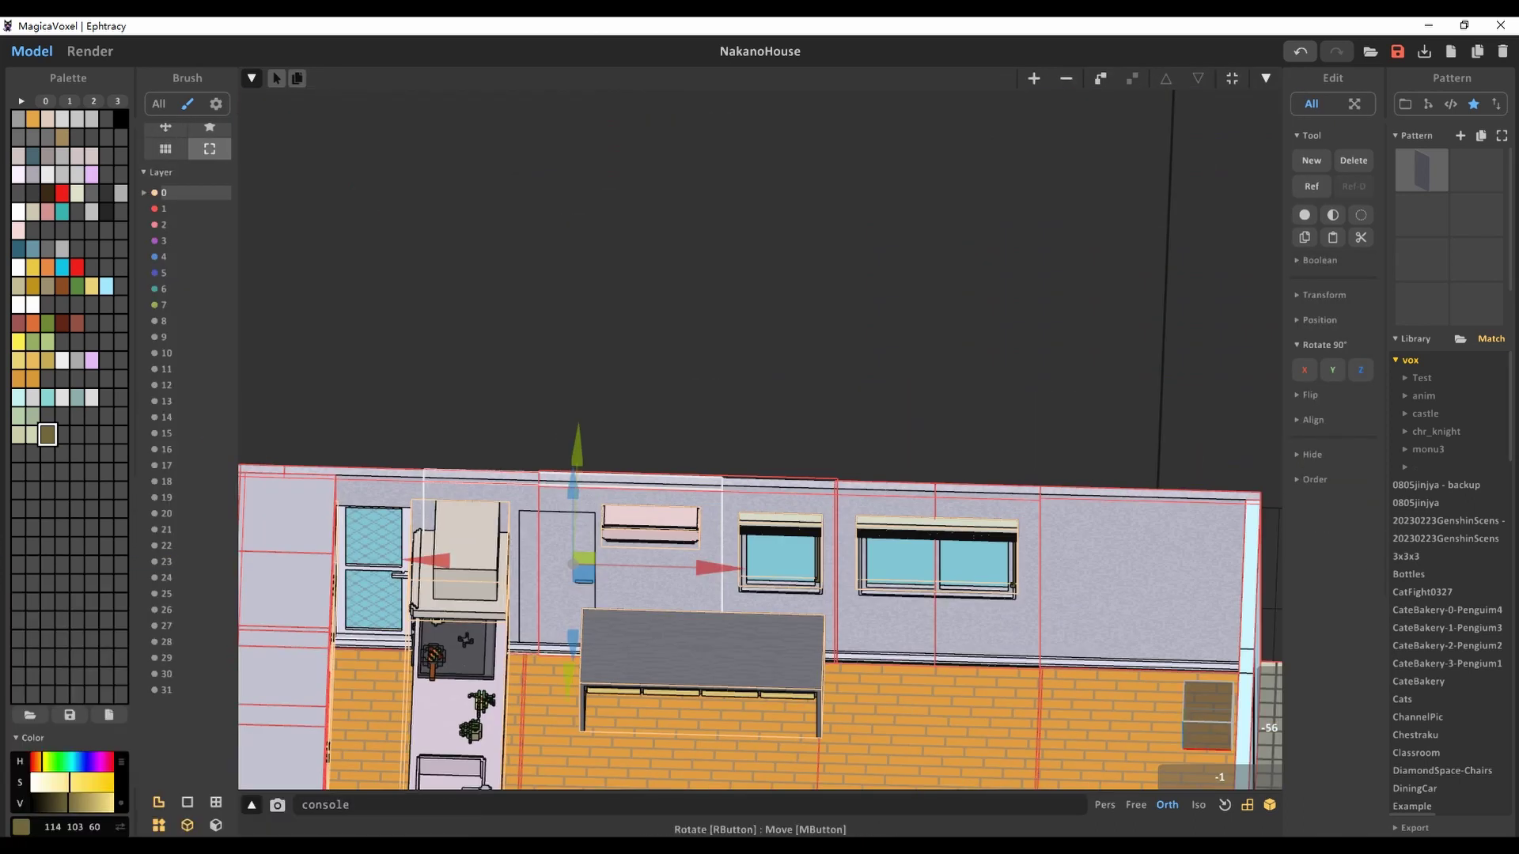
{"action": "key", "text": "Tab"}
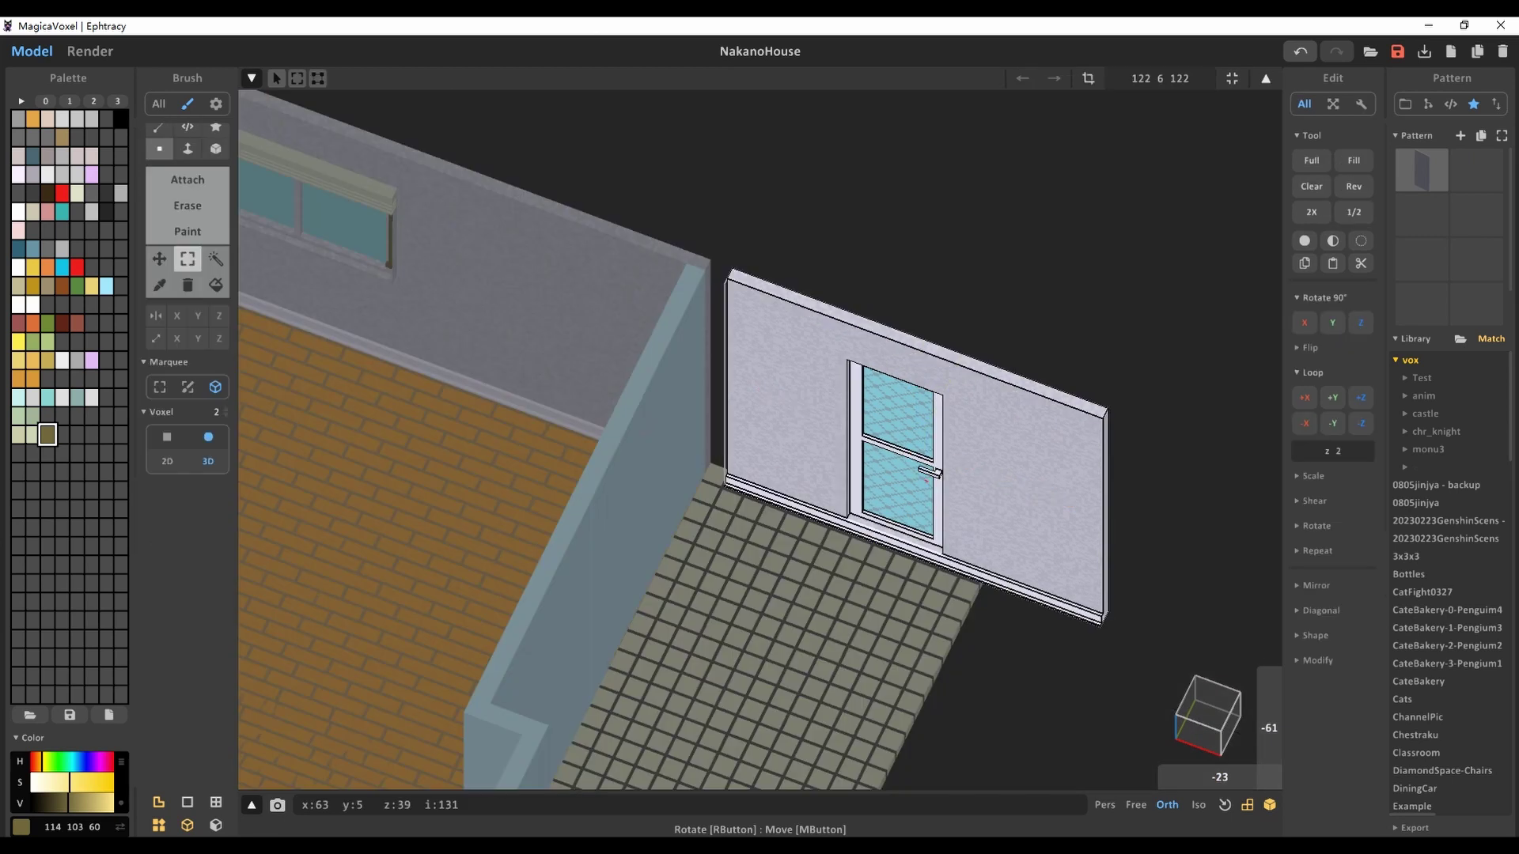
{"action": "scroll", "coordinate": [1115, 510], "scroll_direction": "up", "scroll_amount": 5}
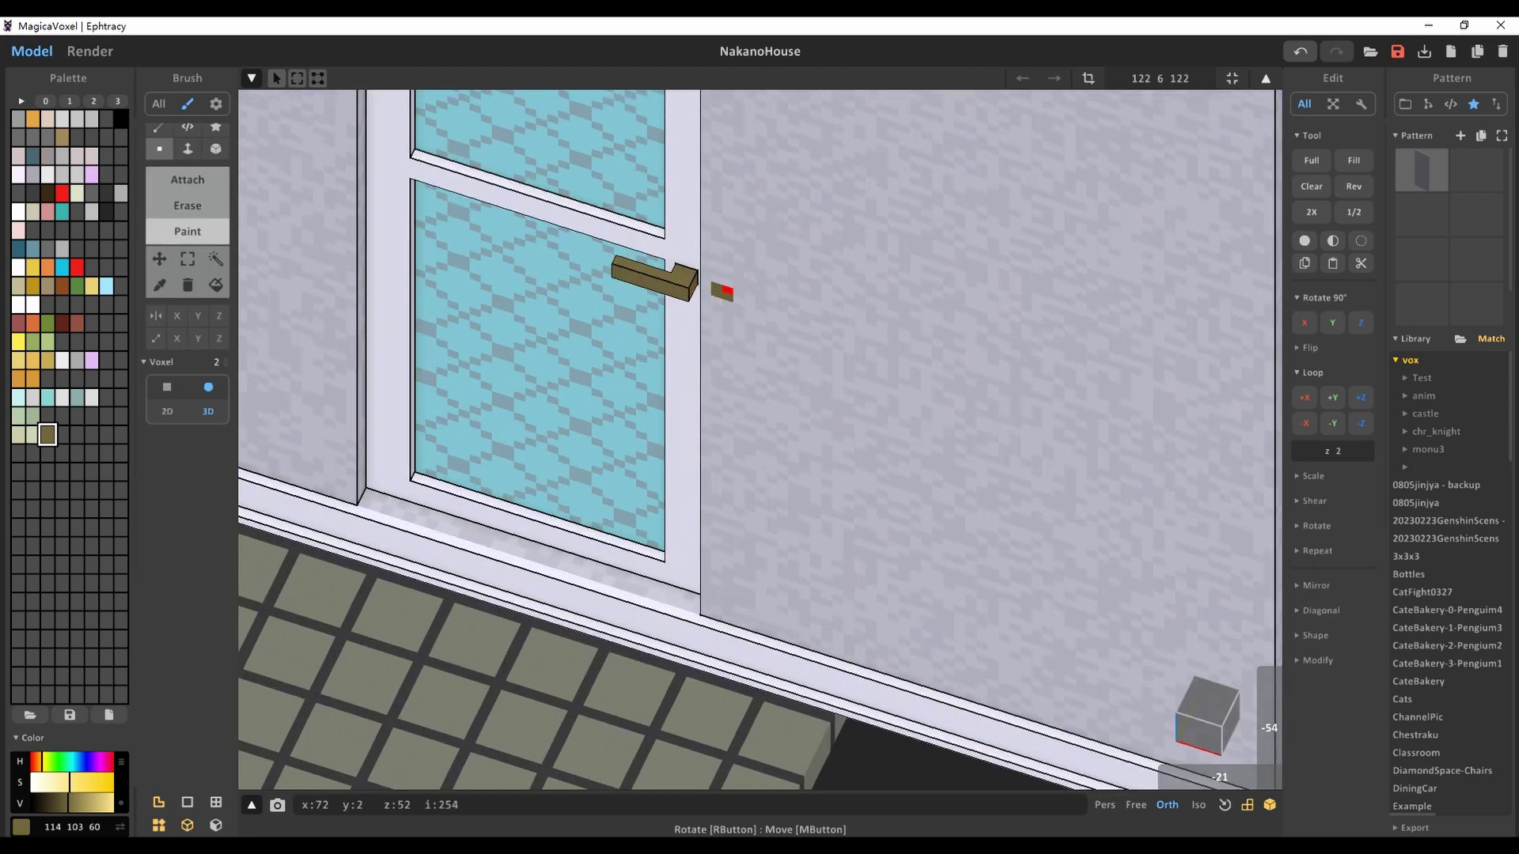
Separate the door handle into its own model and attach voxels to its rear side
{"action": "key", "text": "w"}
{"action": "left_click", "coordinate": [655, 277]}
{"action": "key", "text": "Tab"}
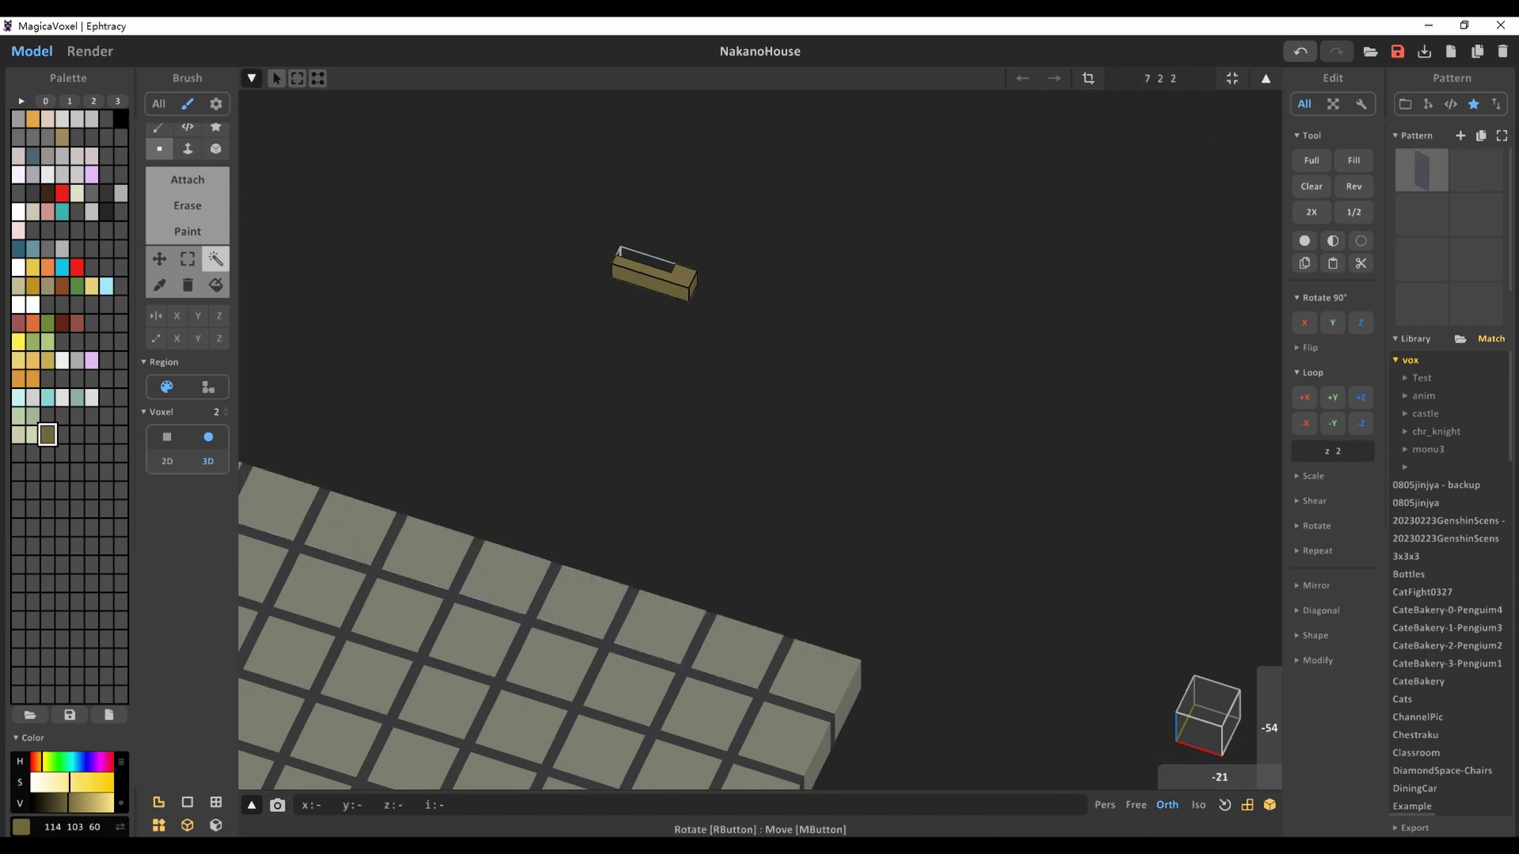
{"action": "key", "text": "Tab"}
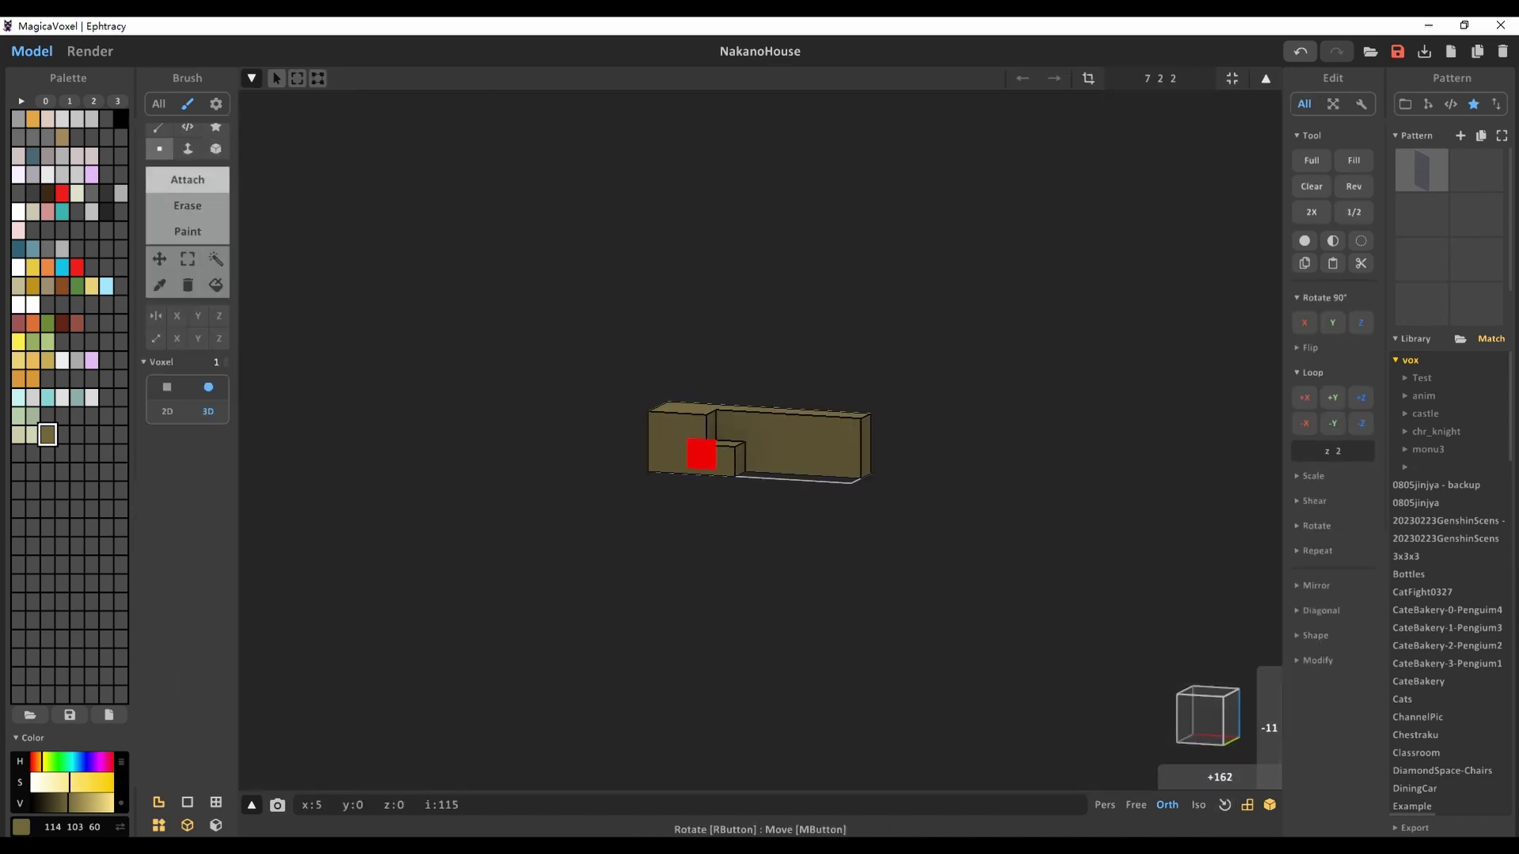
{"action": "key", "text": "Tab"}
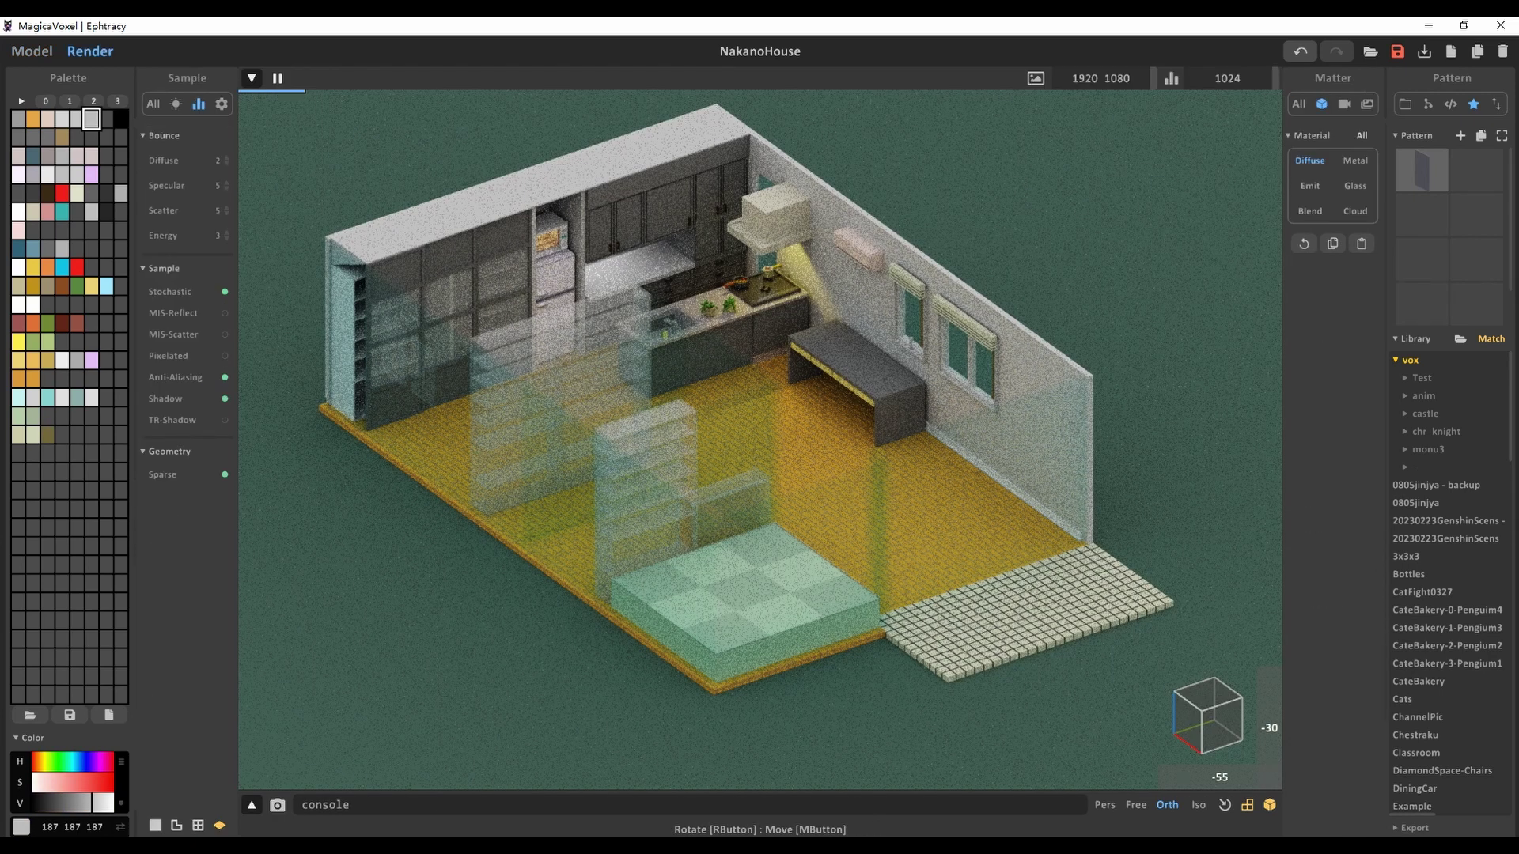
Recolour the desk's yellow drawer fronts grey-purple (141, 128, 148)
{"action": "left_click", "coordinate": [92, 286]}
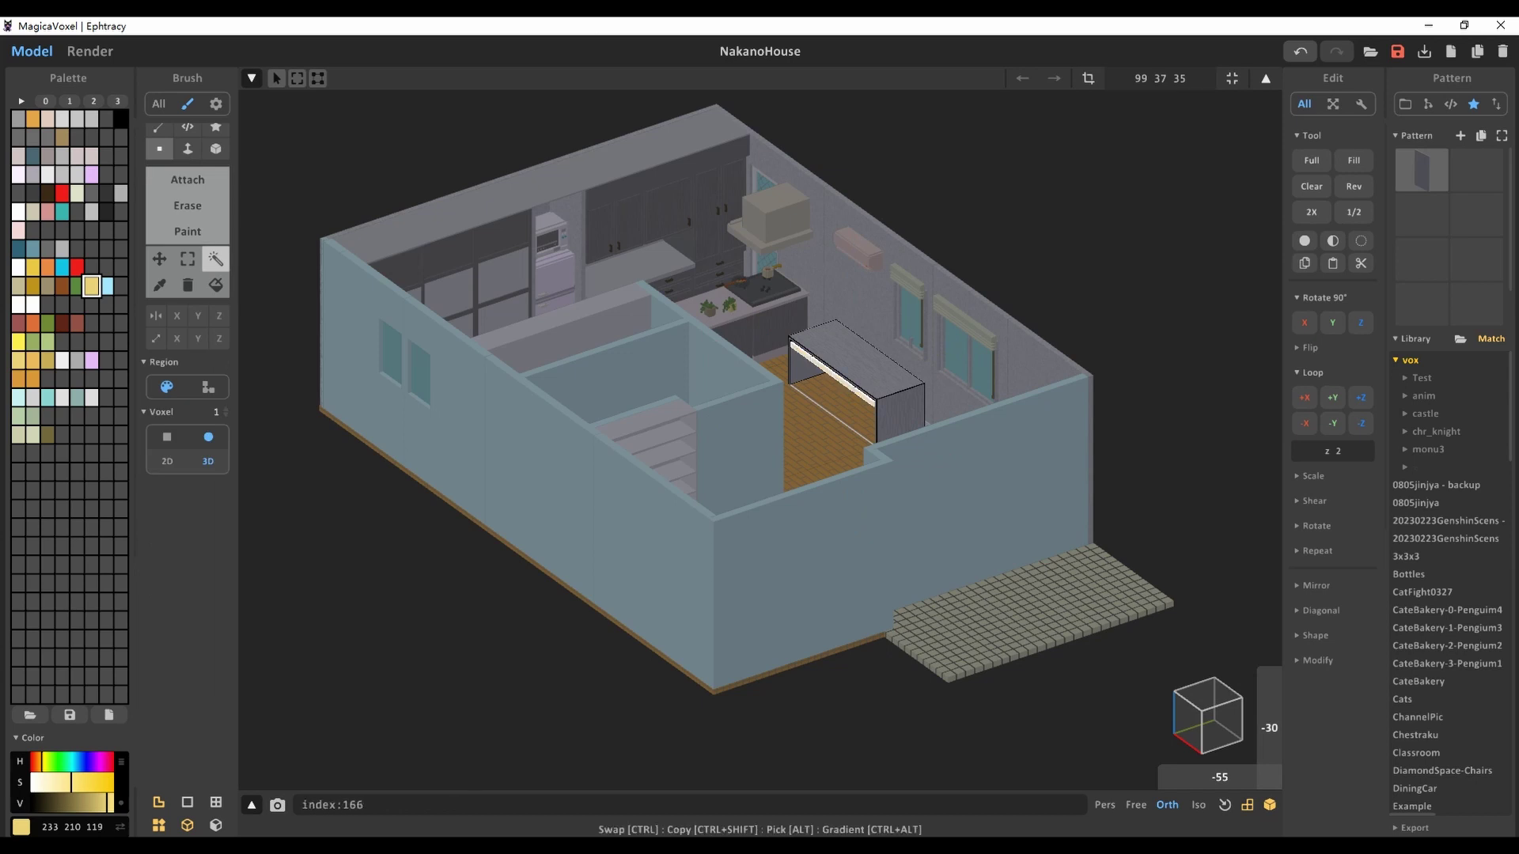
{"action": "left_click", "coordinate": [91, 360]}
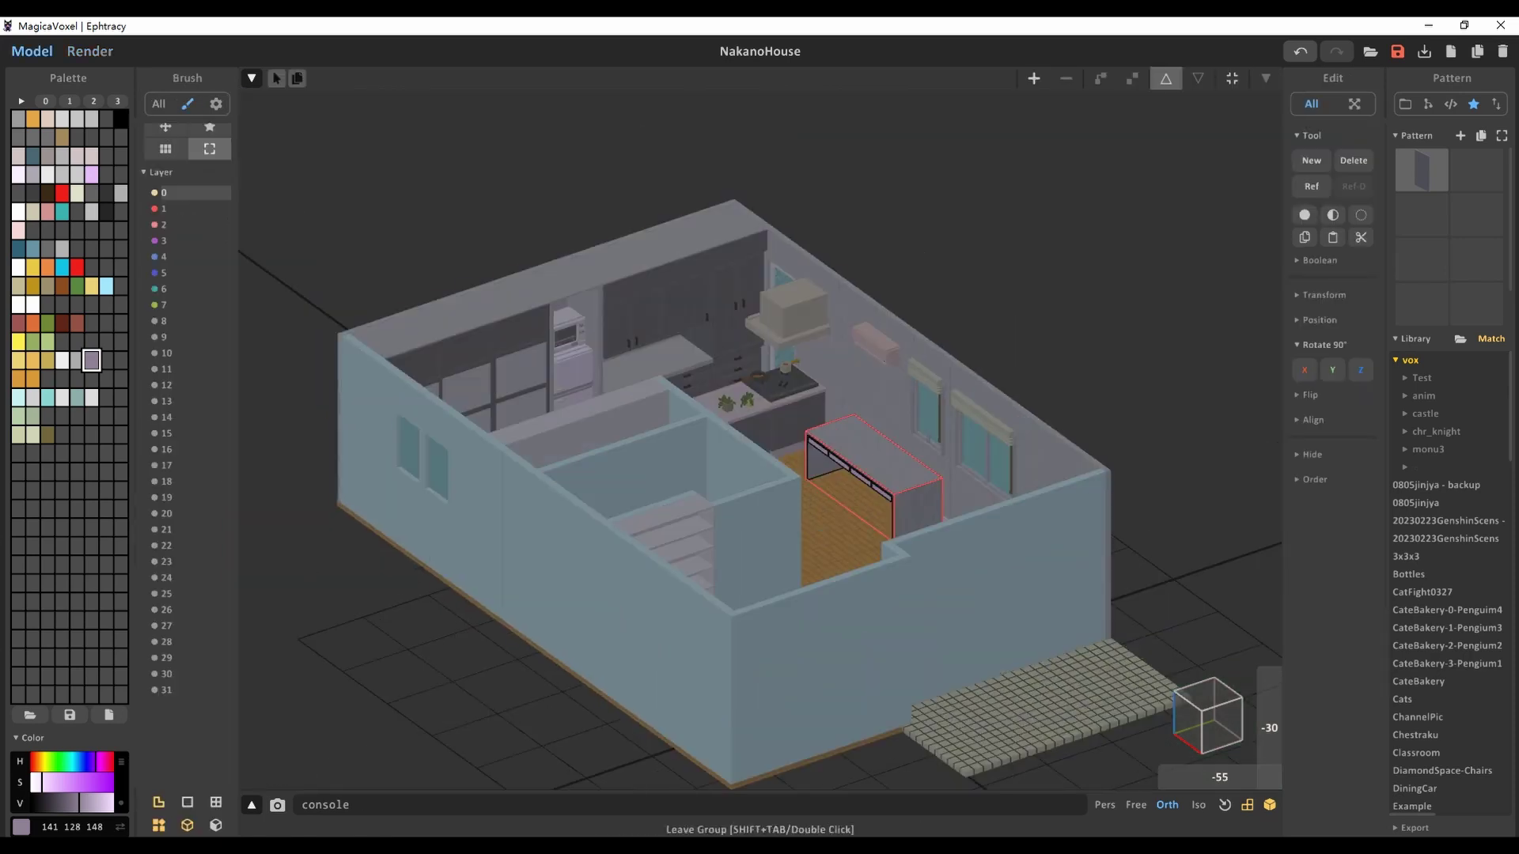
Build a teal (138, 212, 209) glass splash guard along the kitchen counter's edge beside the stove and set its transparency to 80
{"action": "scroll", "coordinate": [759, 435], "scroll_direction": "up", "scroll_amount": 5}
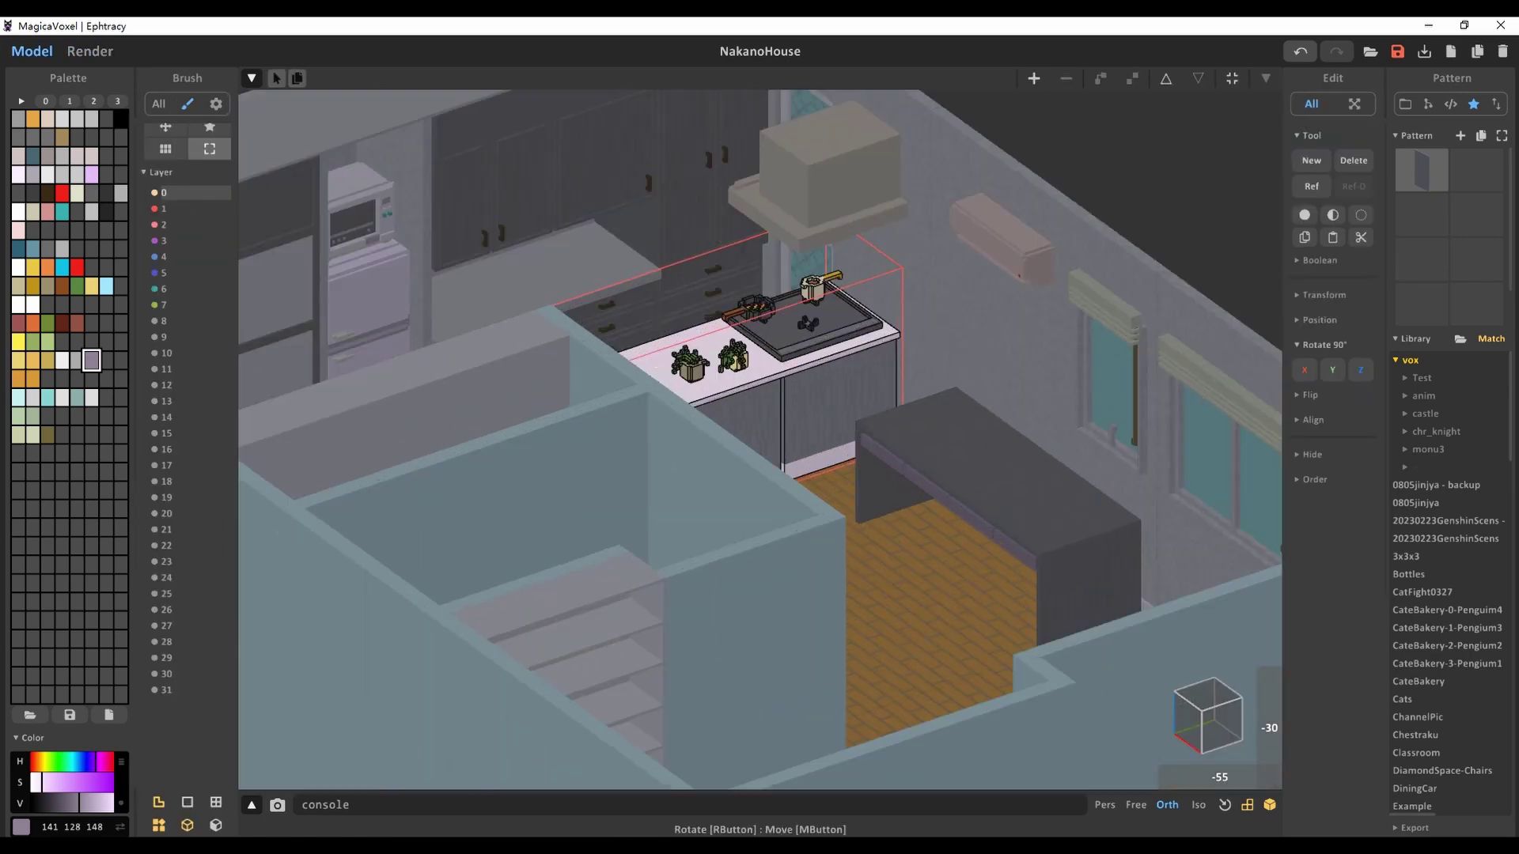
{"action": "key", "text": "Tab"}
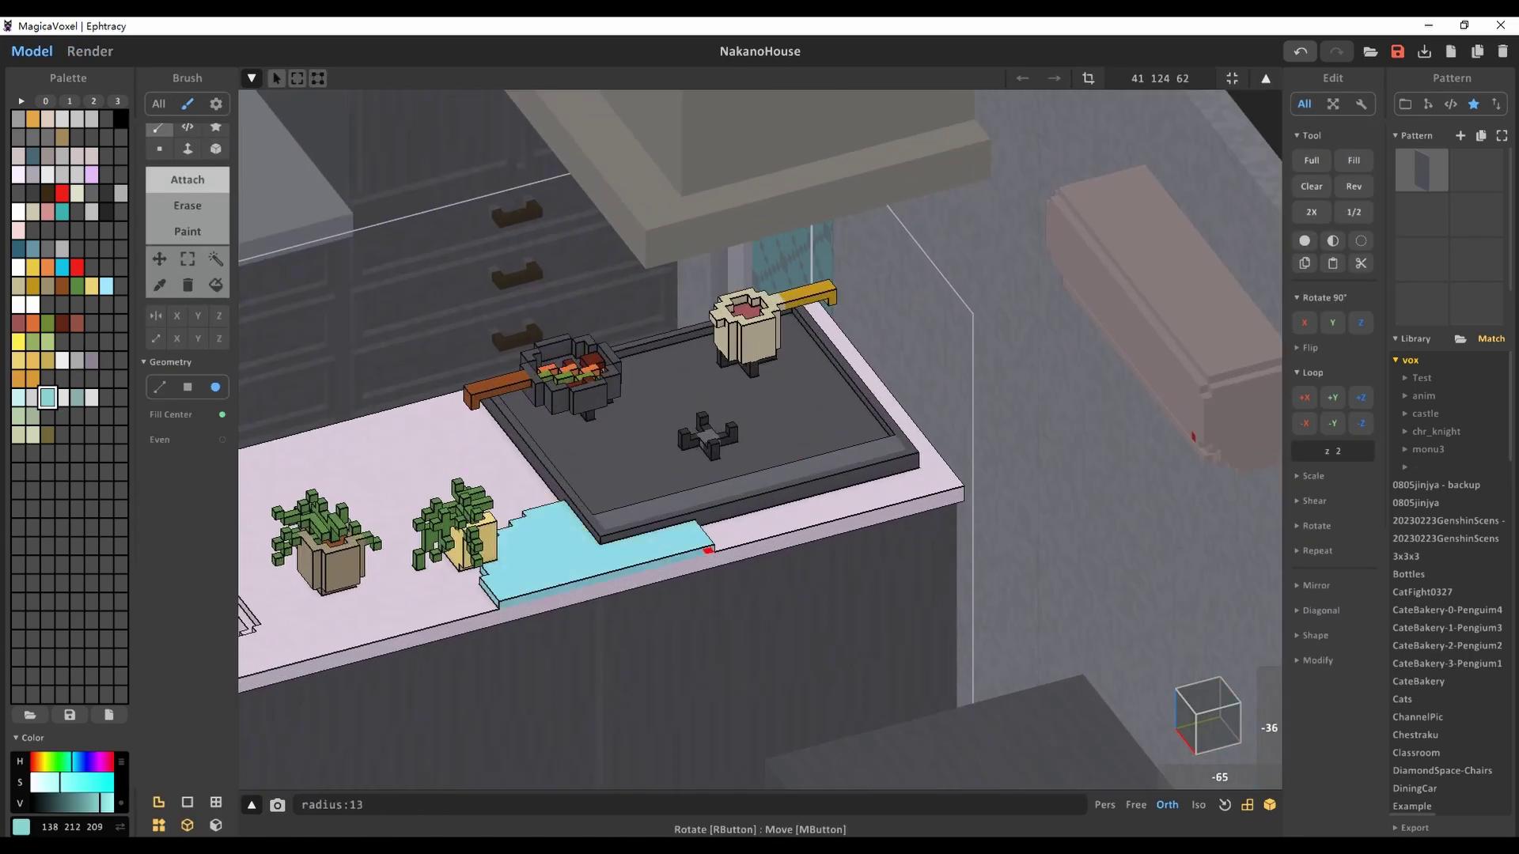
{"action": "key", "text": "ctrl+z"}
{"action": "mouse_move", "coordinate": [829, 506]}
{"action": "left_mouse_down"}
{"action": "mouse_move", "coordinate": [592, 575]}
{"action": "mouse_move", "coordinate": [584, 478]}
{"action": "left_mouse_up"}
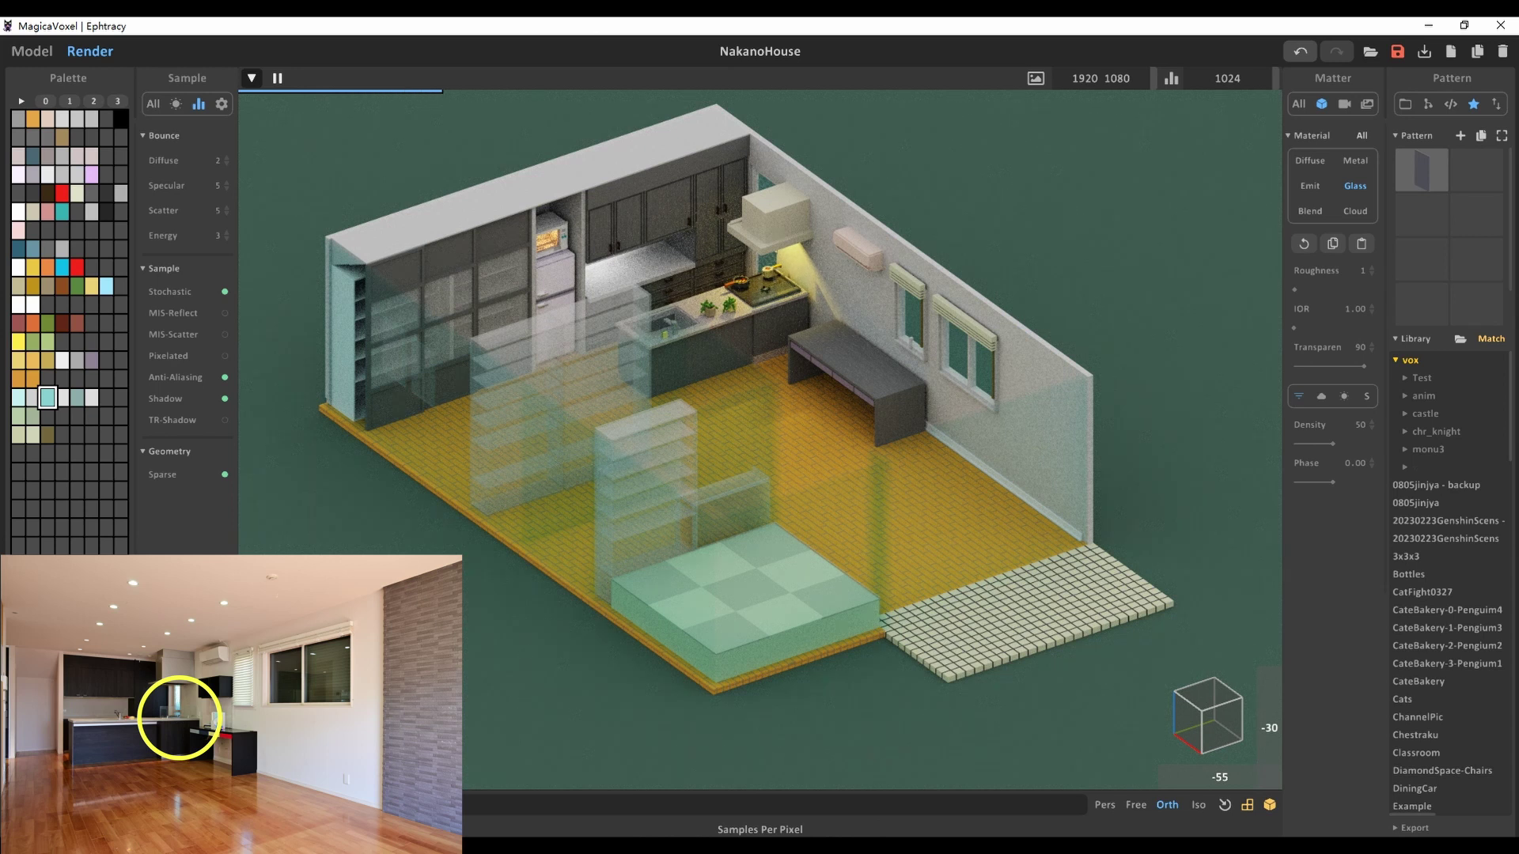
{"action": "type", "text": "80"}
{"action": "key", "text": "Return"}
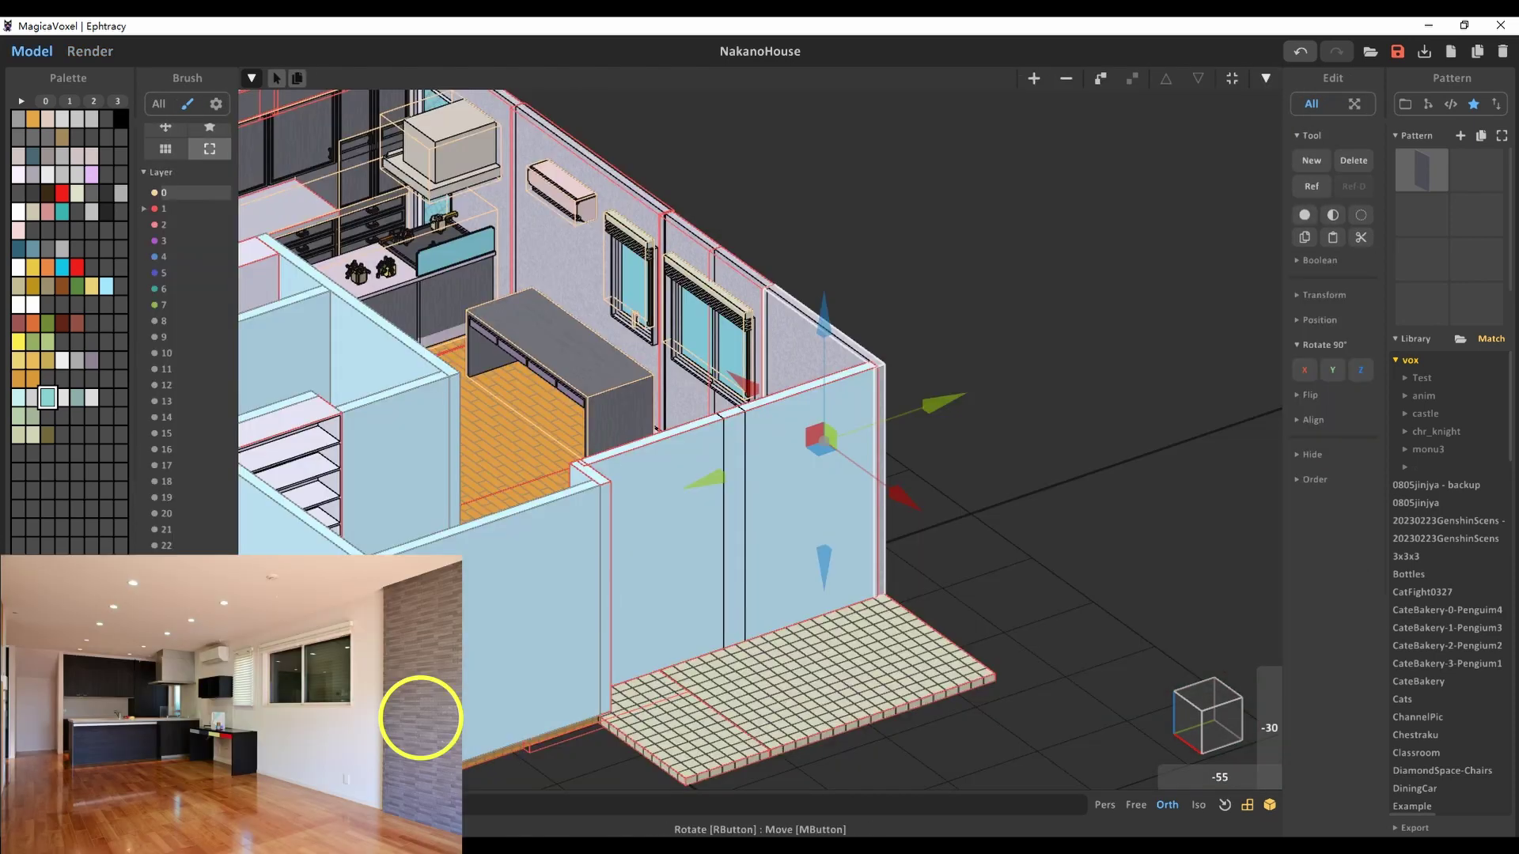
Open the end wall section for editing and cover its inner face above the baseboard with dark grey (75, 75, 75)
{"action": "key", "text": "Tab"}
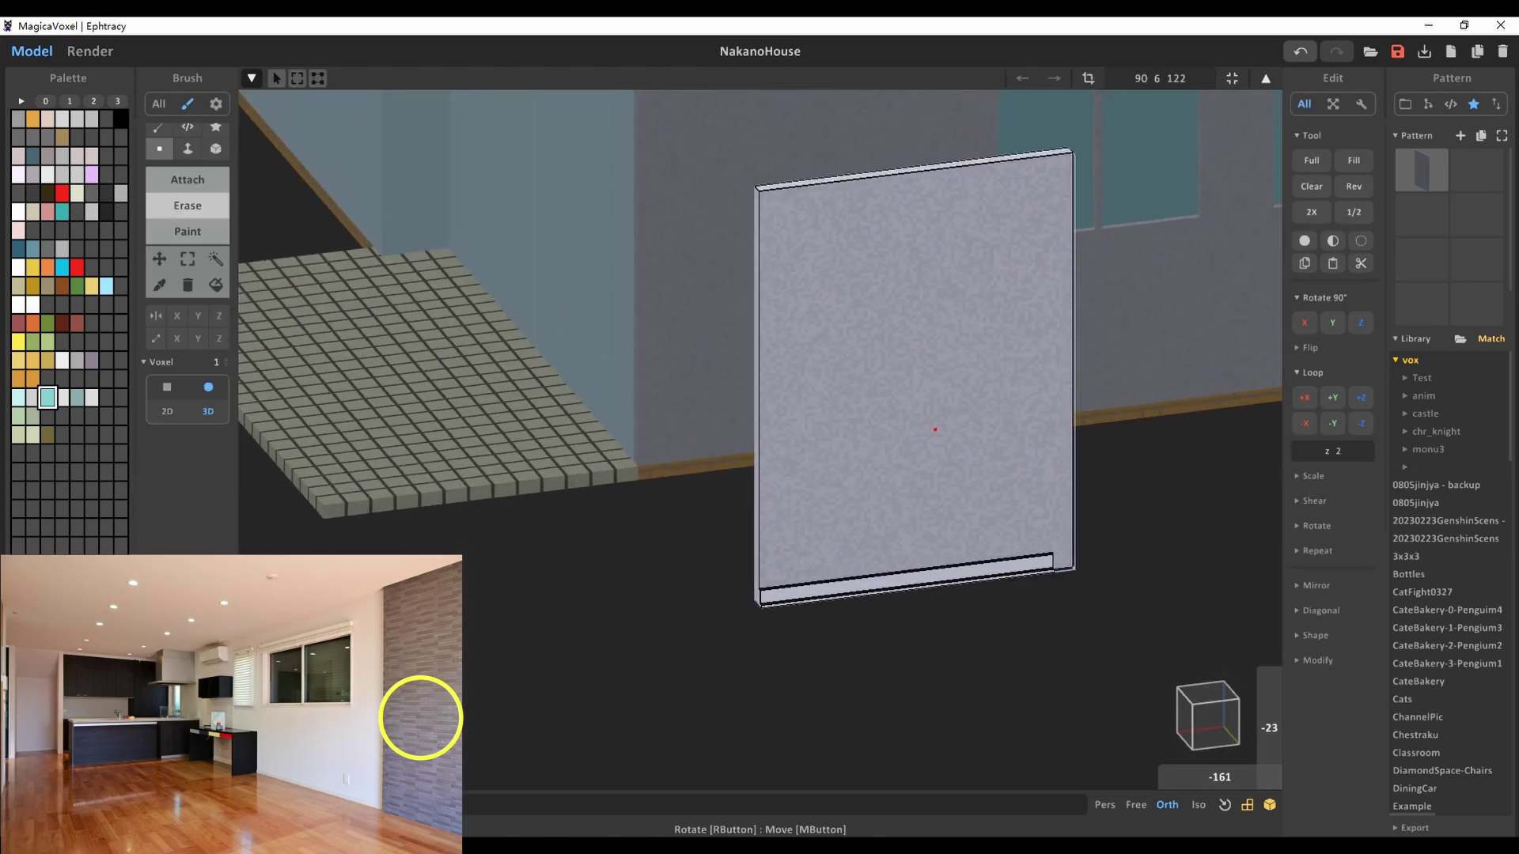
{"action": "left_click", "coordinate": [62, 434]}
{"action": "left_click", "coordinate": [215, 149]}
{"action": "left_click", "coordinate": [925, 356]}
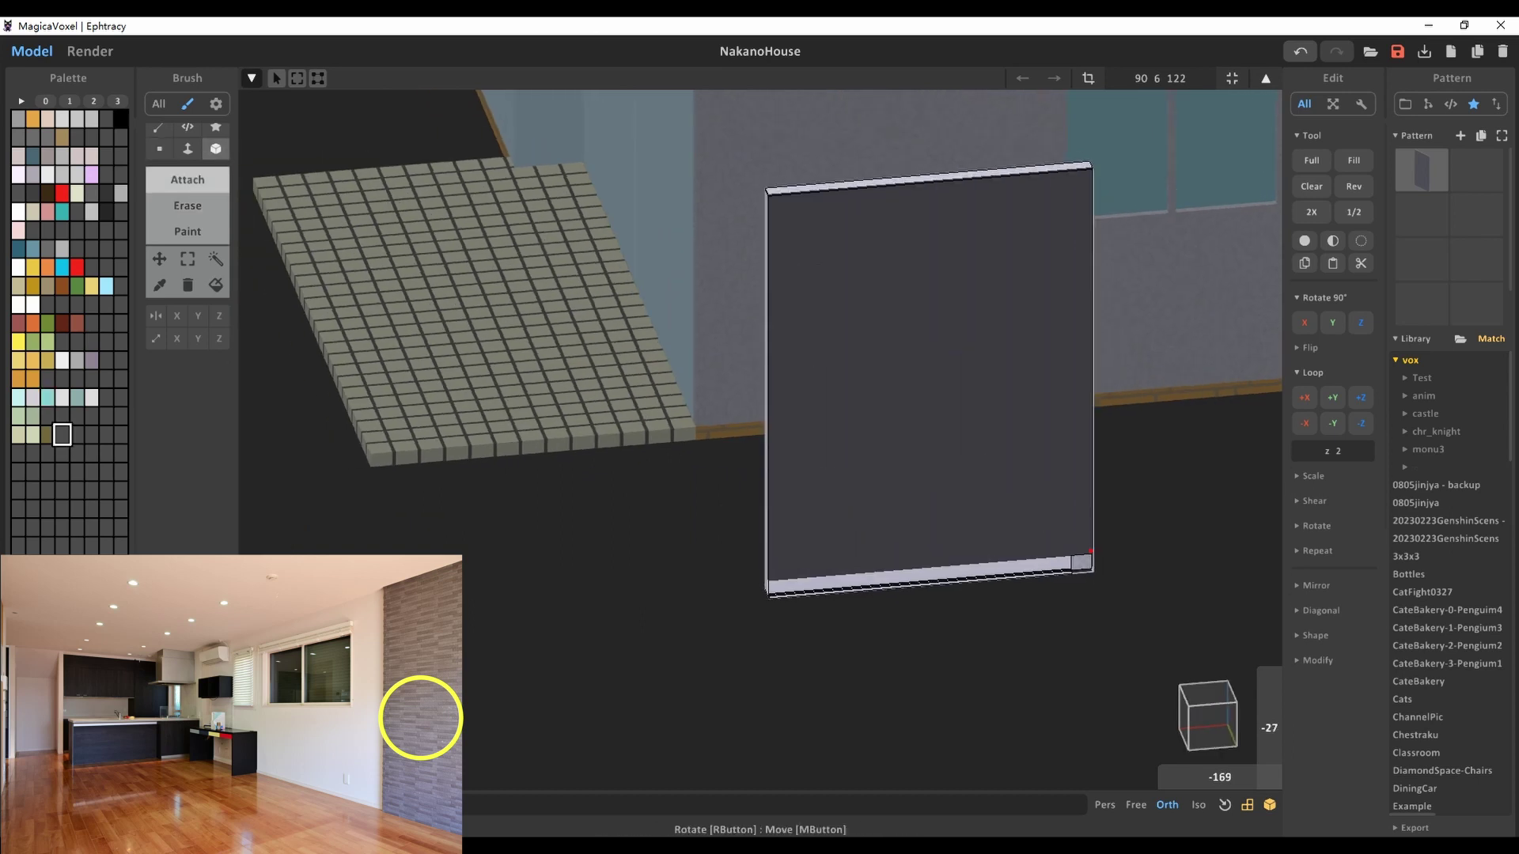
Try to paint a vertically grained pattern across the dark wall face, and undo it
{"action": "right_click_drag", "start_coordinate": [926, 356], "coordinate": [949, 356]}
{"action": "key", "text": "p"}
{"action": "key", "text": "g"}
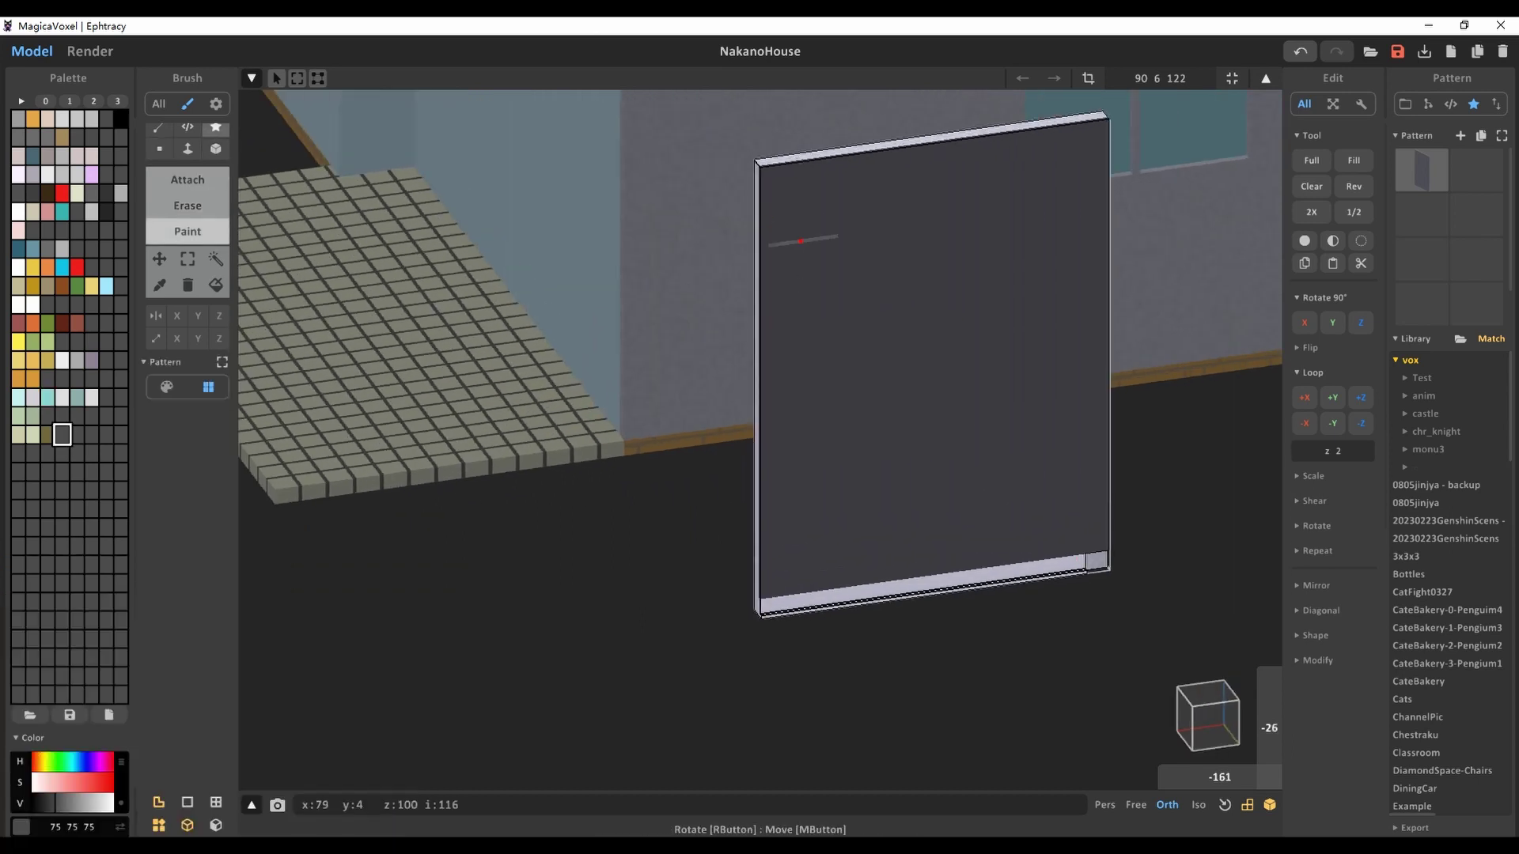
{"action": "left_click", "coordinate": [801, 240]}
{"action": "middle_click_drag", "start_coordinate": [801, 240], "coordinate": [712, 324]}
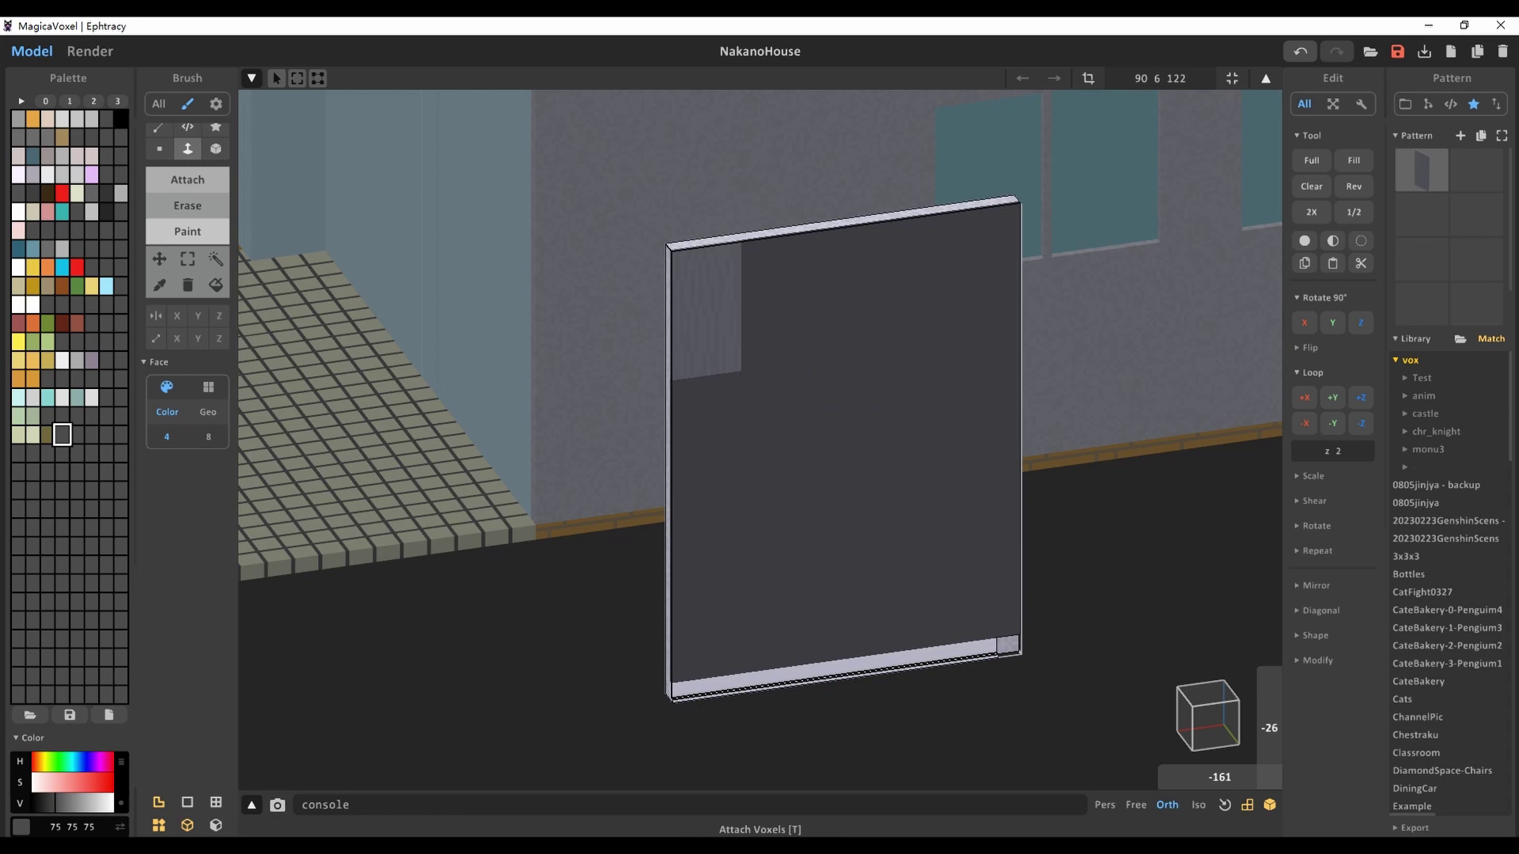
{"action": "left_click", "coordinate": [215, 127]}
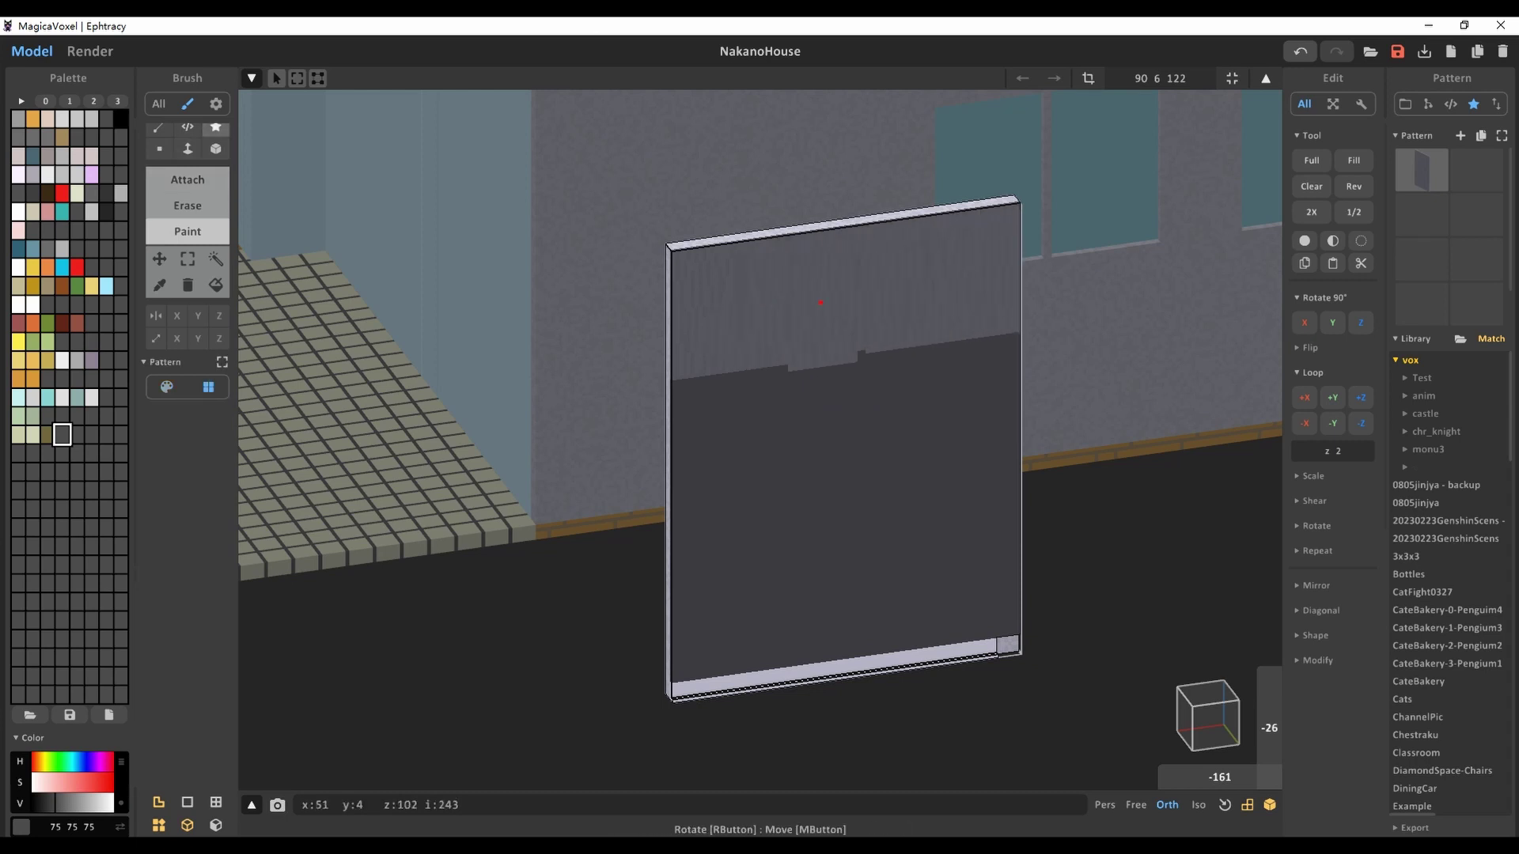
{"action": "scroll", "coordinate": [820, 302], "scroll_direction": "up", "scroll_amount": 2}
{"action": "key", "text": "ctrl+z"}
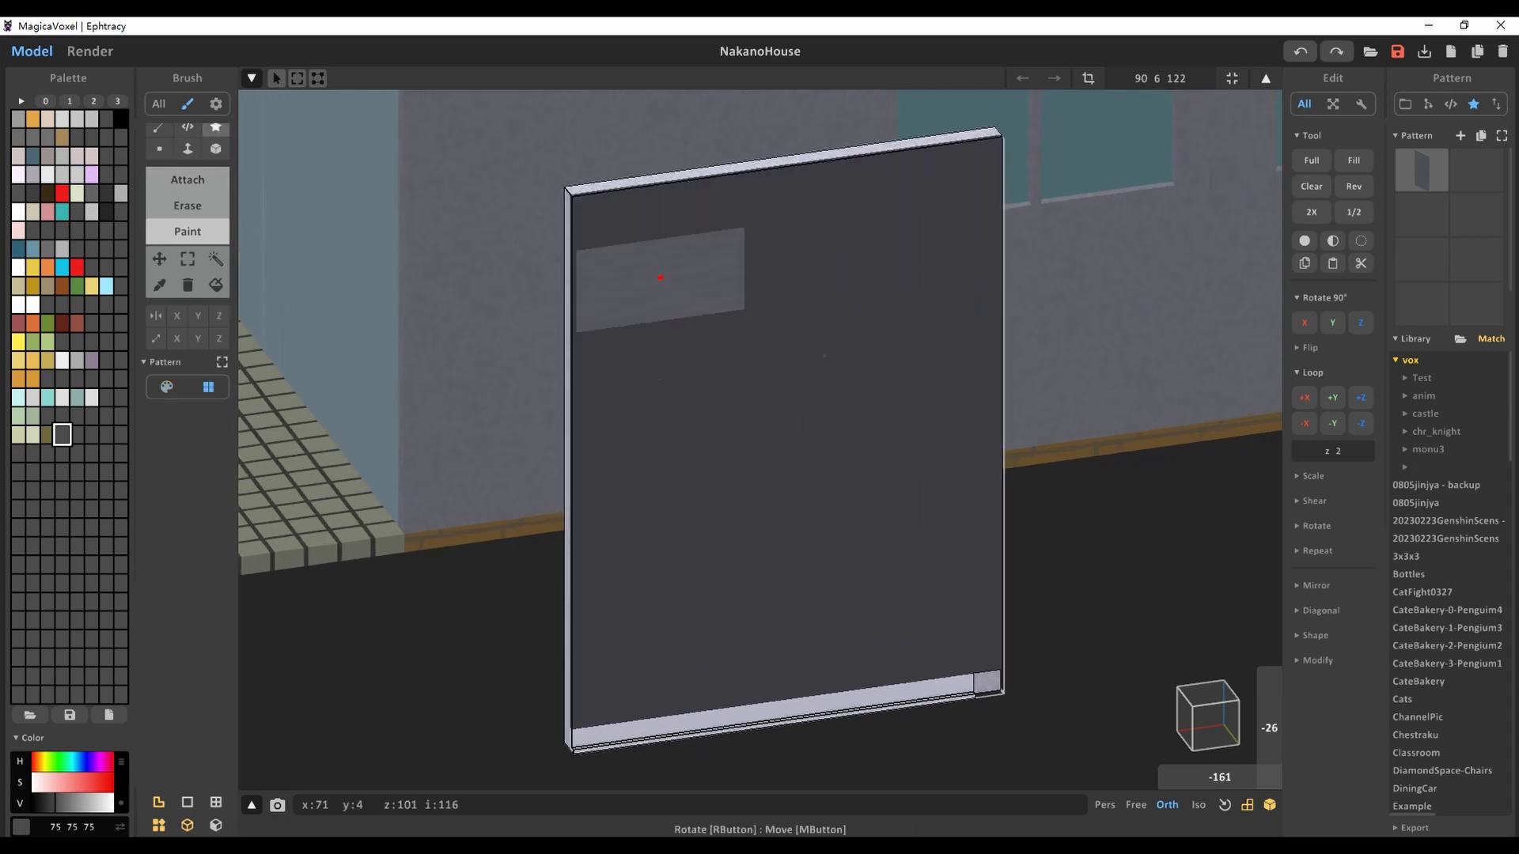
Paint the horizontally streaked pattern over the whole dark wall face, with mirroring, and preview it in the renderer
{"action": "mouse_move", "coordinate": [661, 278]}
{"action": "left_mouse_down"}
{"action": "mouse_move", "coordinate": [737, 217]}
{"action": "mouse_move", "coordinate": [847, 192]}
{"action": "mouse_move", "coordinate": [899, 254]}
{"action": "mouse_move", "coordinate": [718, 284]}
{"action": "mouse_move", "coordinate": [938, 288]}
{"action": "mouse_move", "coordinate": [640, 413]}
{"action": "mouse_move", "coordinate": [914, 392]}
{"action": "mouse_move", "coordinate": [806, 657]}
{"action": "left_mouse_up"}
{"action": "left_click", "coordinate": [177, 315]}
{"action": "left_click_drag", "start_coordinate": [649, 617], "coordinate": [696, 633]}
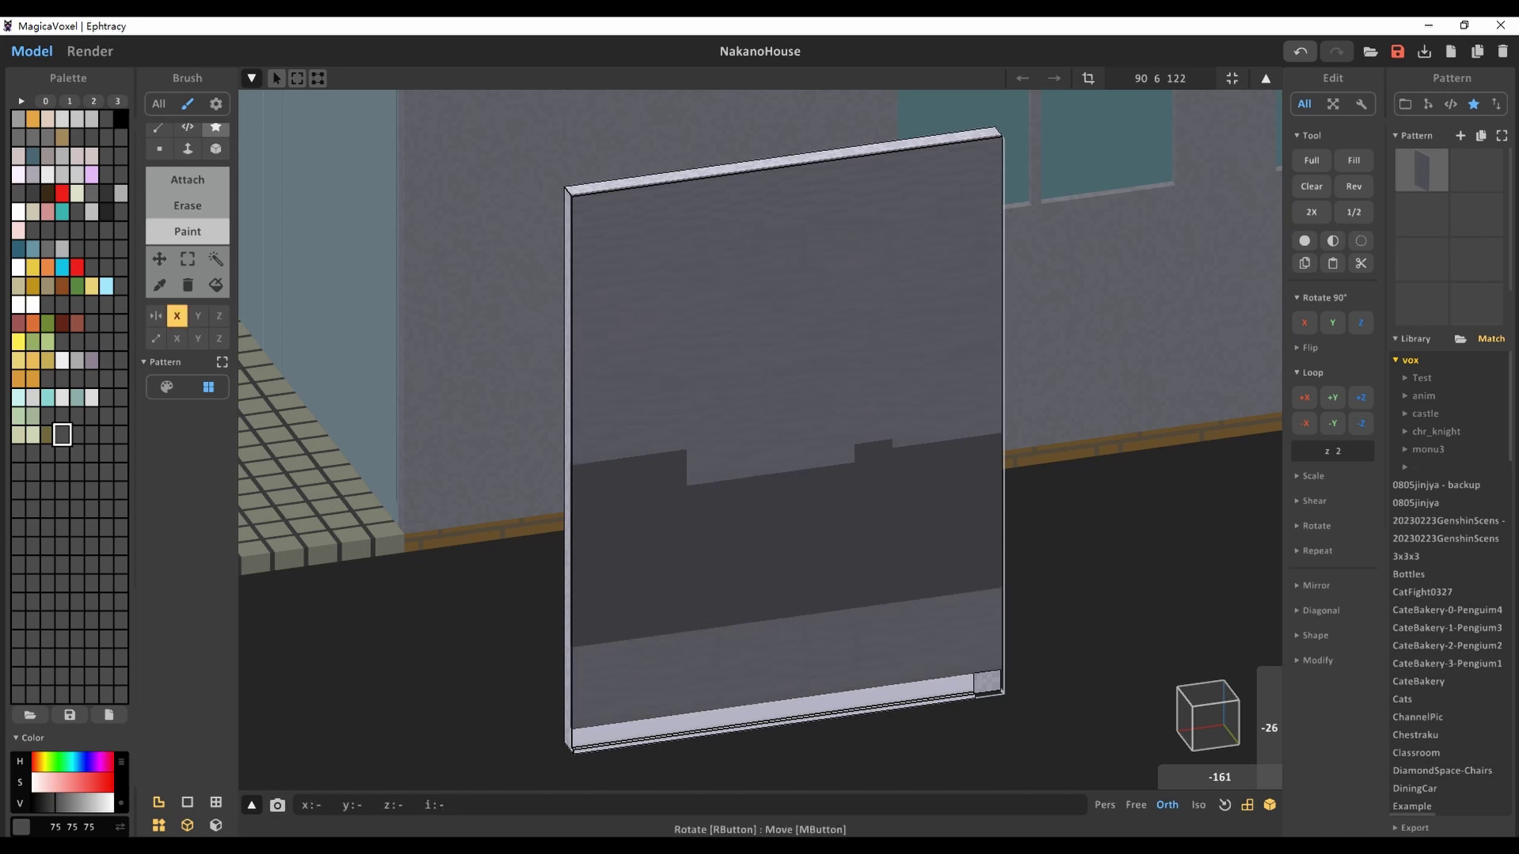
{"action": "left_click", "coordinate": [219, 316]}
{"action": "mouse_move", "coordinate": [648, 506]}
{"action": "left_mouse_down"}
{"action": "mouse_move", "coordinate": [712, 491]}
{"action": "mouse_move", "coordinate": [791, 625]}
{"action": "left_mouse_up"}
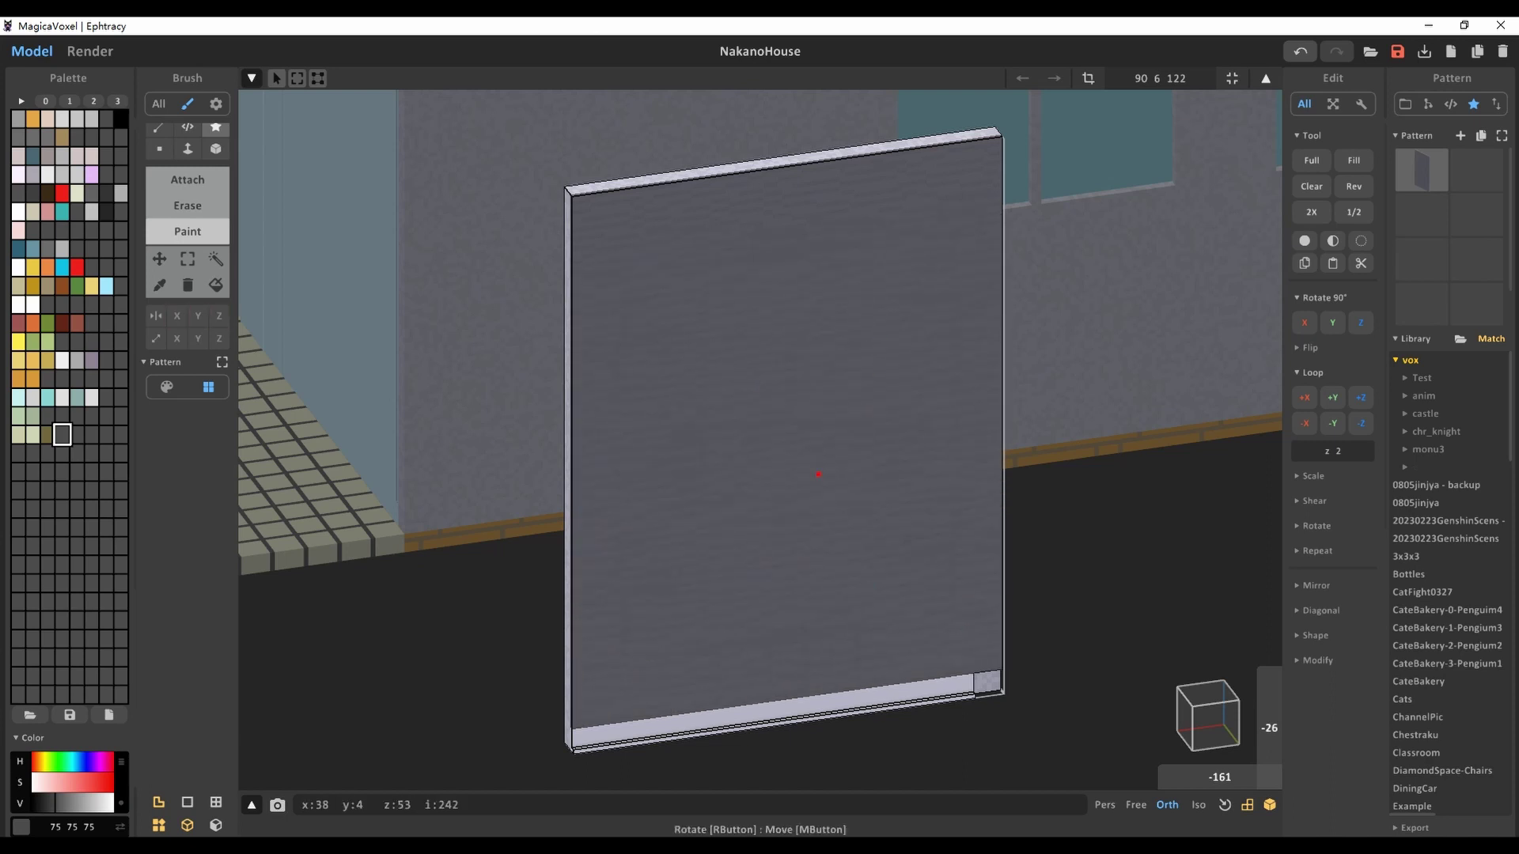
{"action": "key", "text": "Tab"}
{"action": "right_click_drag", "start_coordinate": [818, 474], "coordinate": [949, 490]}
{"action": "scroll", "coordinate": [759, 443], "scroll_direction": "up", "scroll_amount": 3}
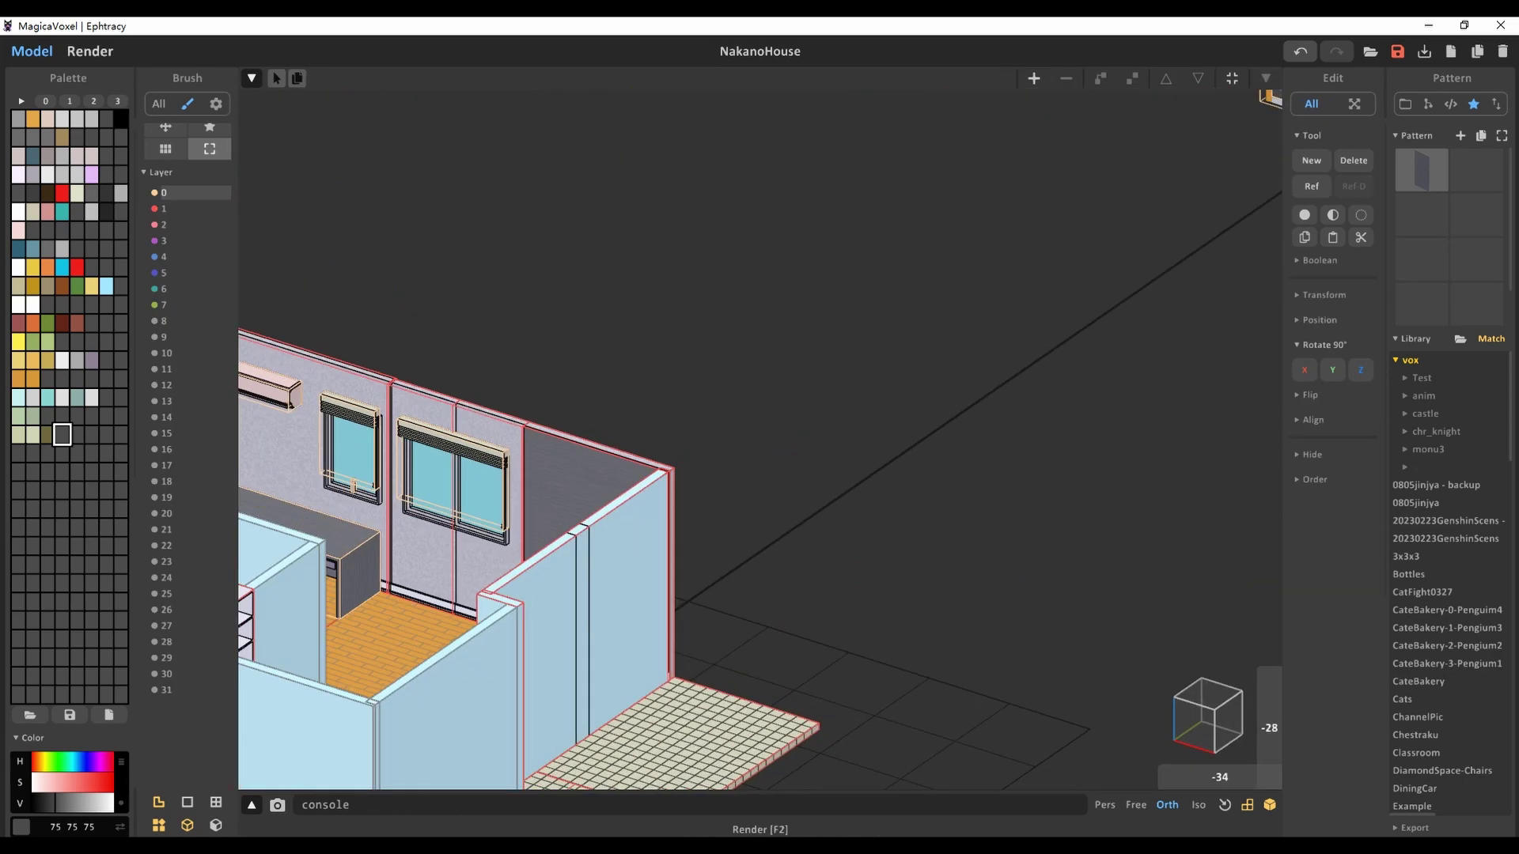
{"action": "key", "text": "F2"}
{"action": "key", "text": "F1"}
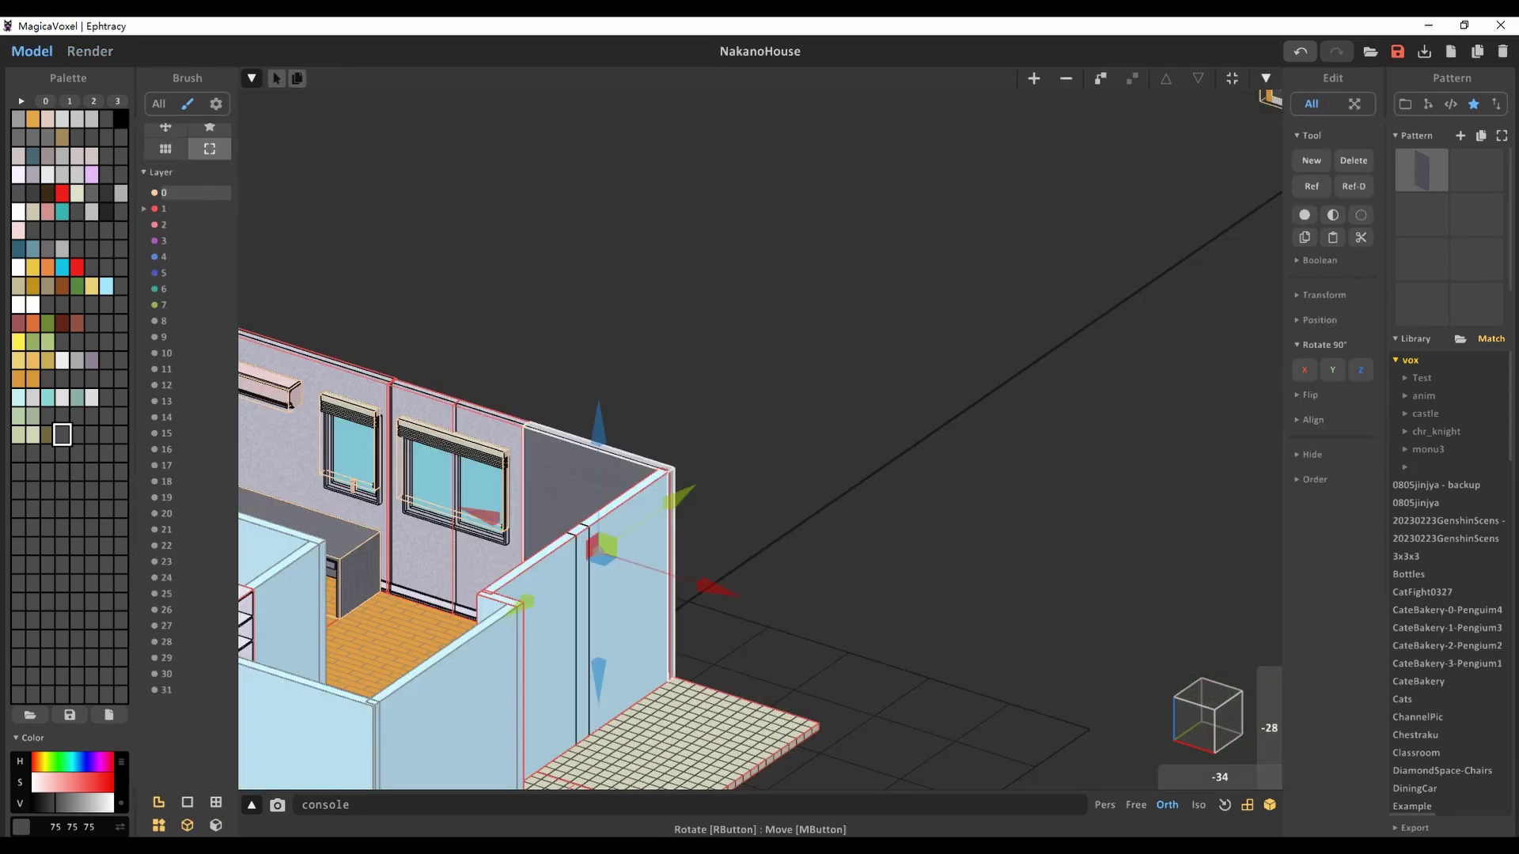
Select the wall's streaks by colour, raise them with attached voxels to form a relief, and preview it in the renderer
{"action": "key", "text": "Tab"}
{"action": "scroll", "coordinate": [760, 427], "scroll_direction": "up", "scroll_amount": 4}
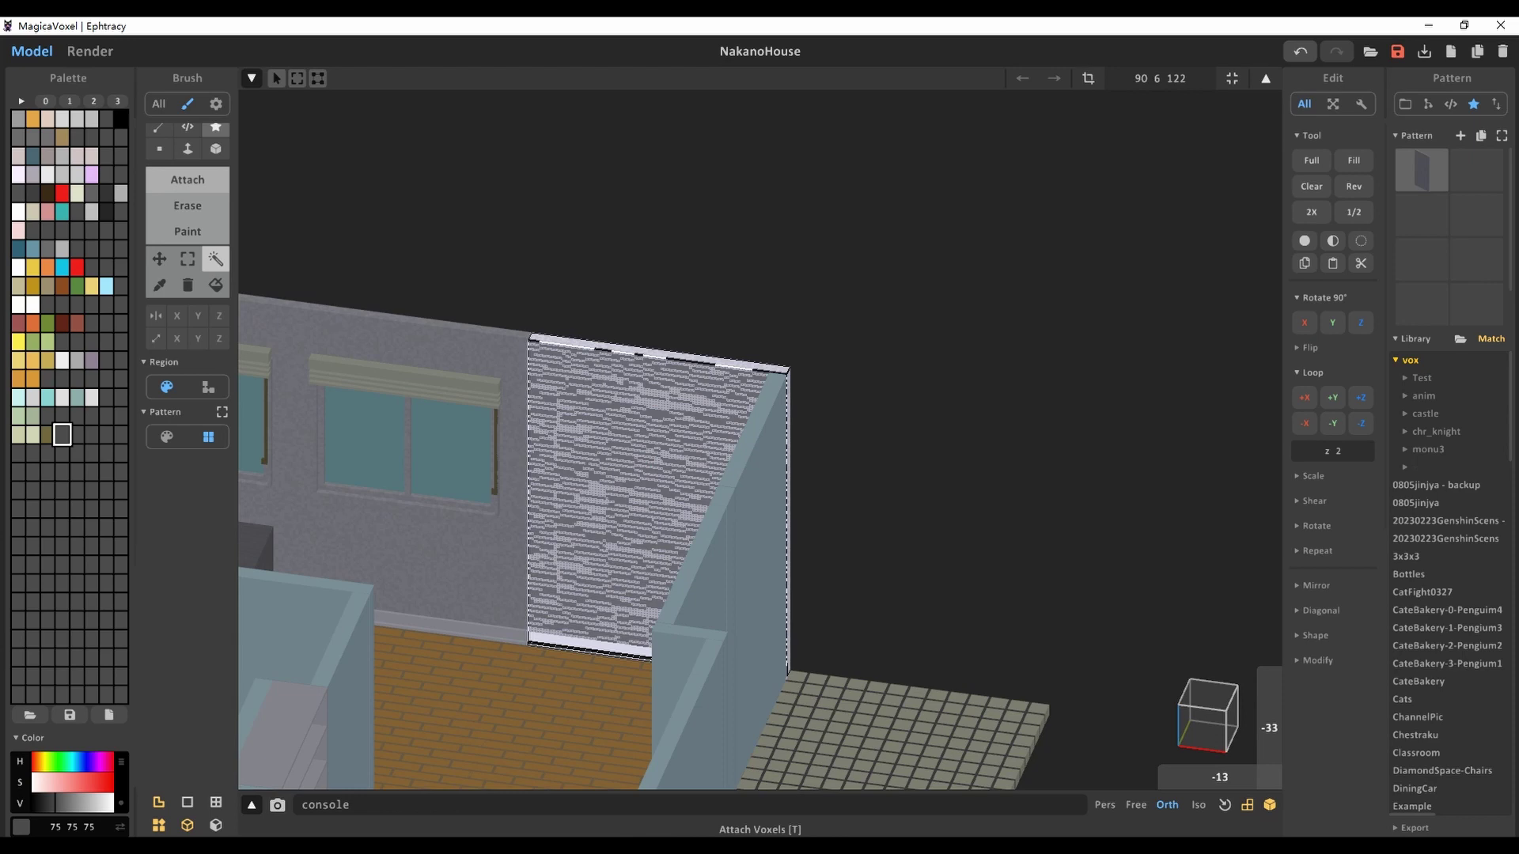
{"action": "scroll", "coordinate": [759, 428], "scroll_direction": "up", "scroll_amount": 3}
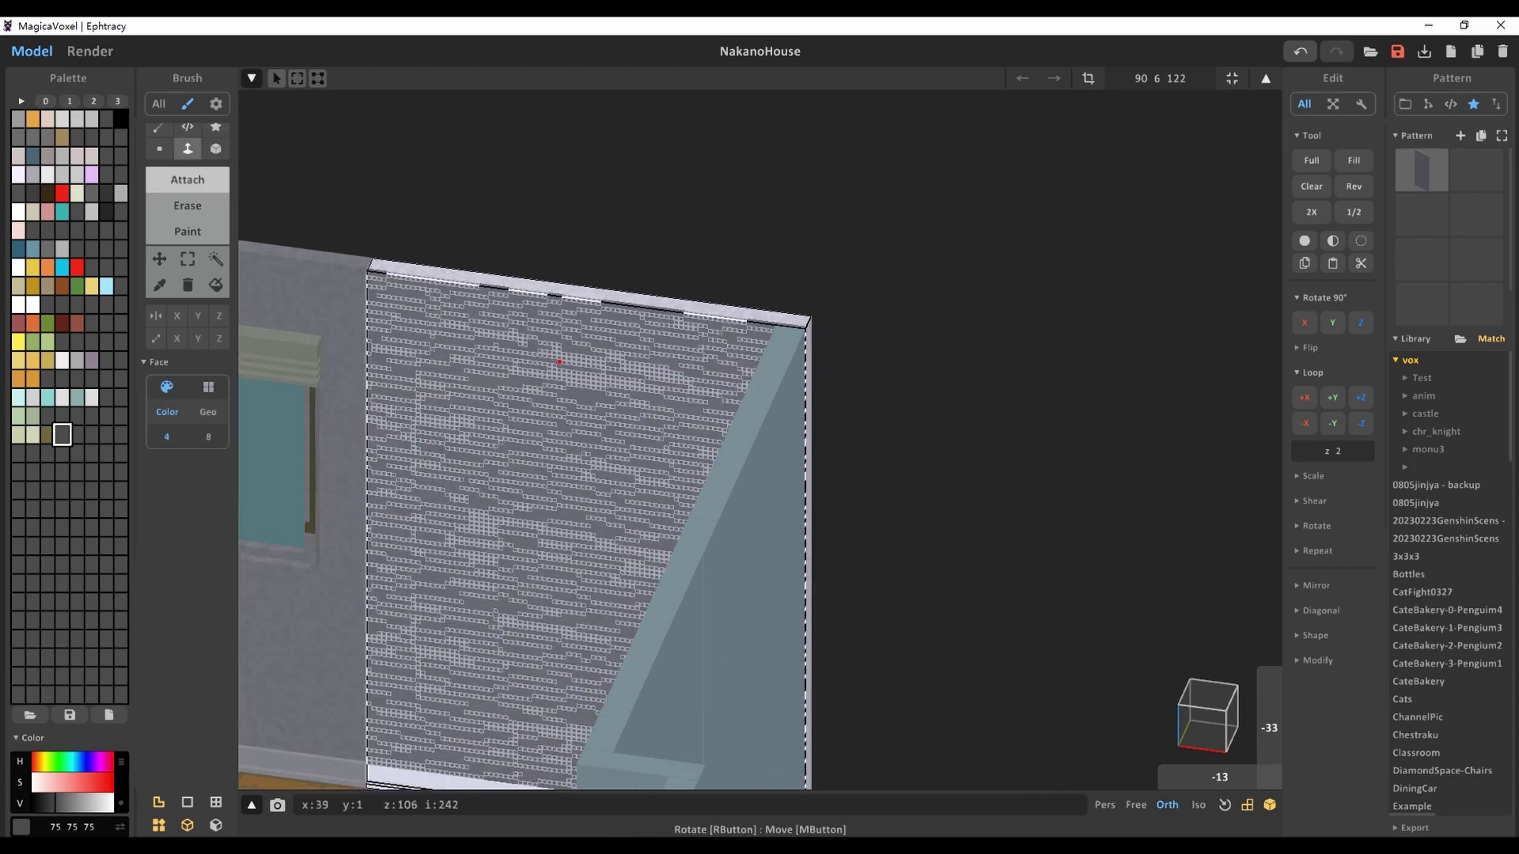
{"action": "right_click_drag", "start_coordinate": [759, 427], "coordinate": [823, 395]}
{"action": "key", "text": "Tab"}
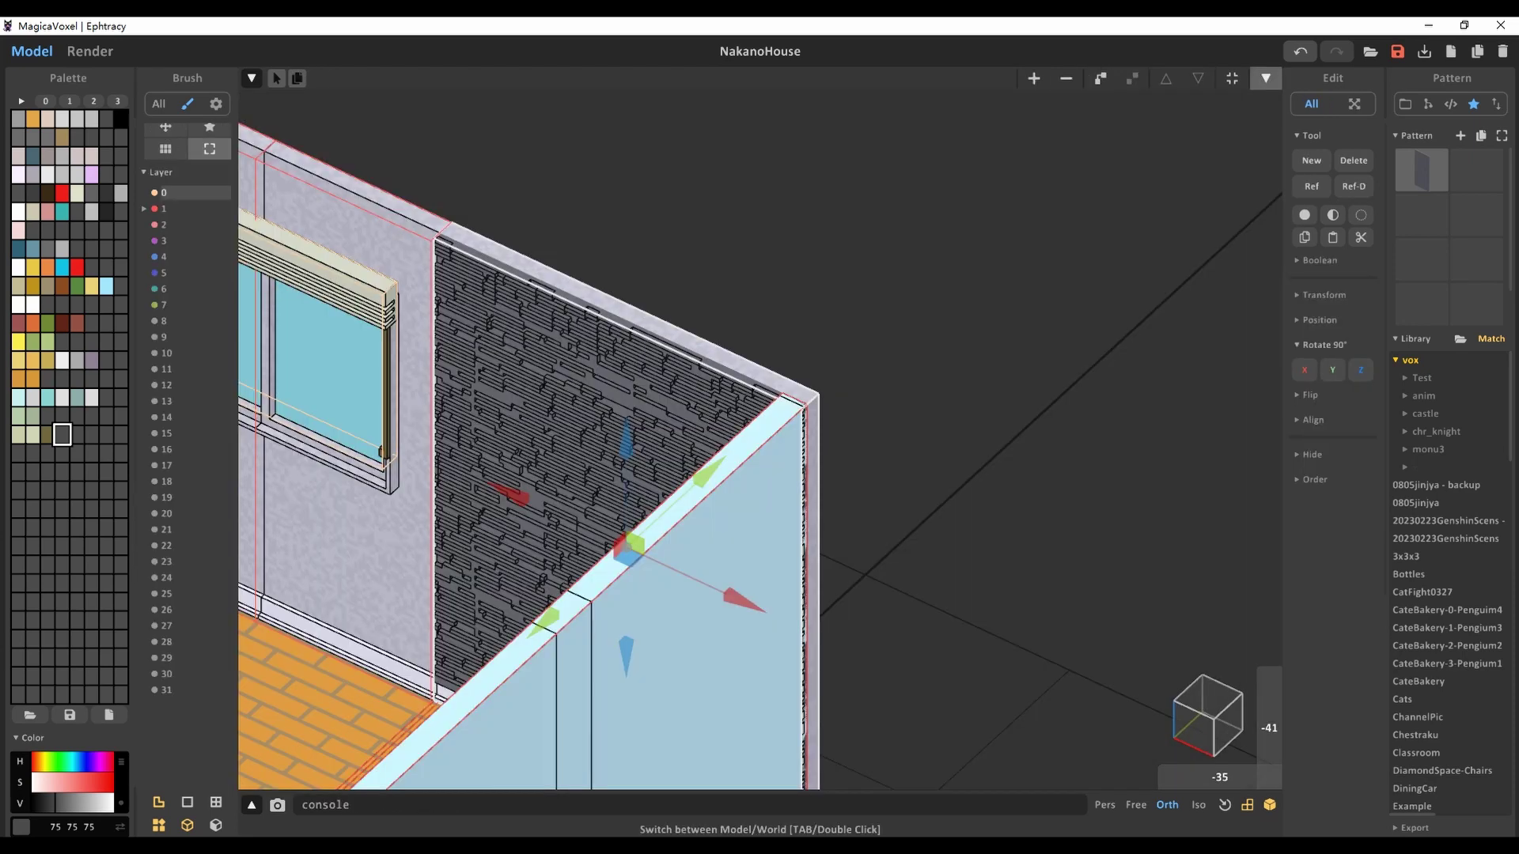
{"action": "key", "text": "F2"}
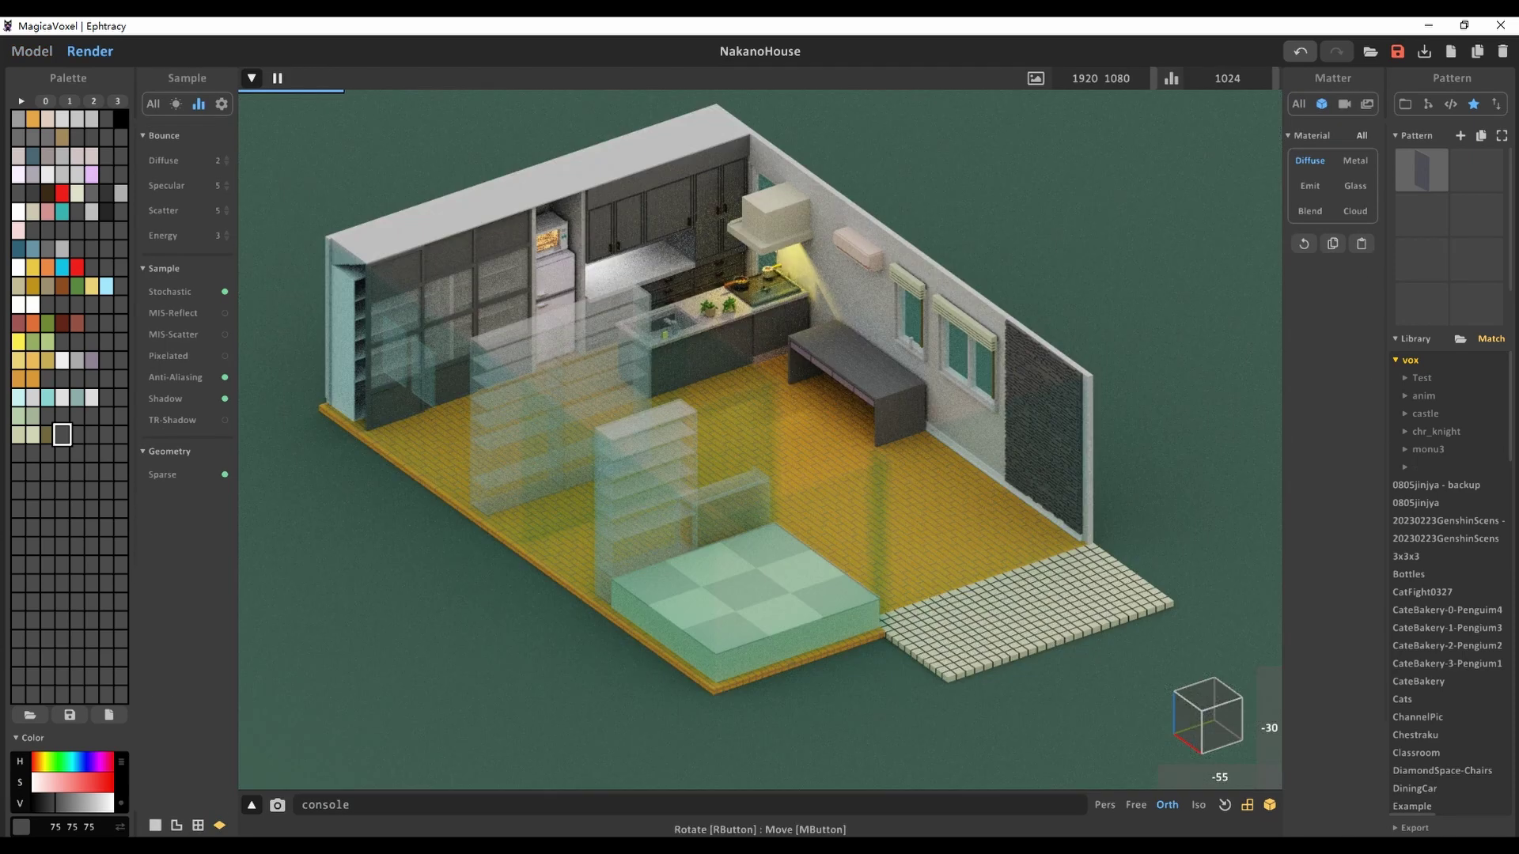
Try grey (161, 161, 161) on the relief wall, then recolour it pale green (207, 212, 182), previewing both in the renderer
{"action": "key", "text": "F1"}
{"action": "key", "text": "Tab"}
{"action": "scroll", "coordinate": [760, 439], "scroll_direction": "up", "scroll_amount": 6}
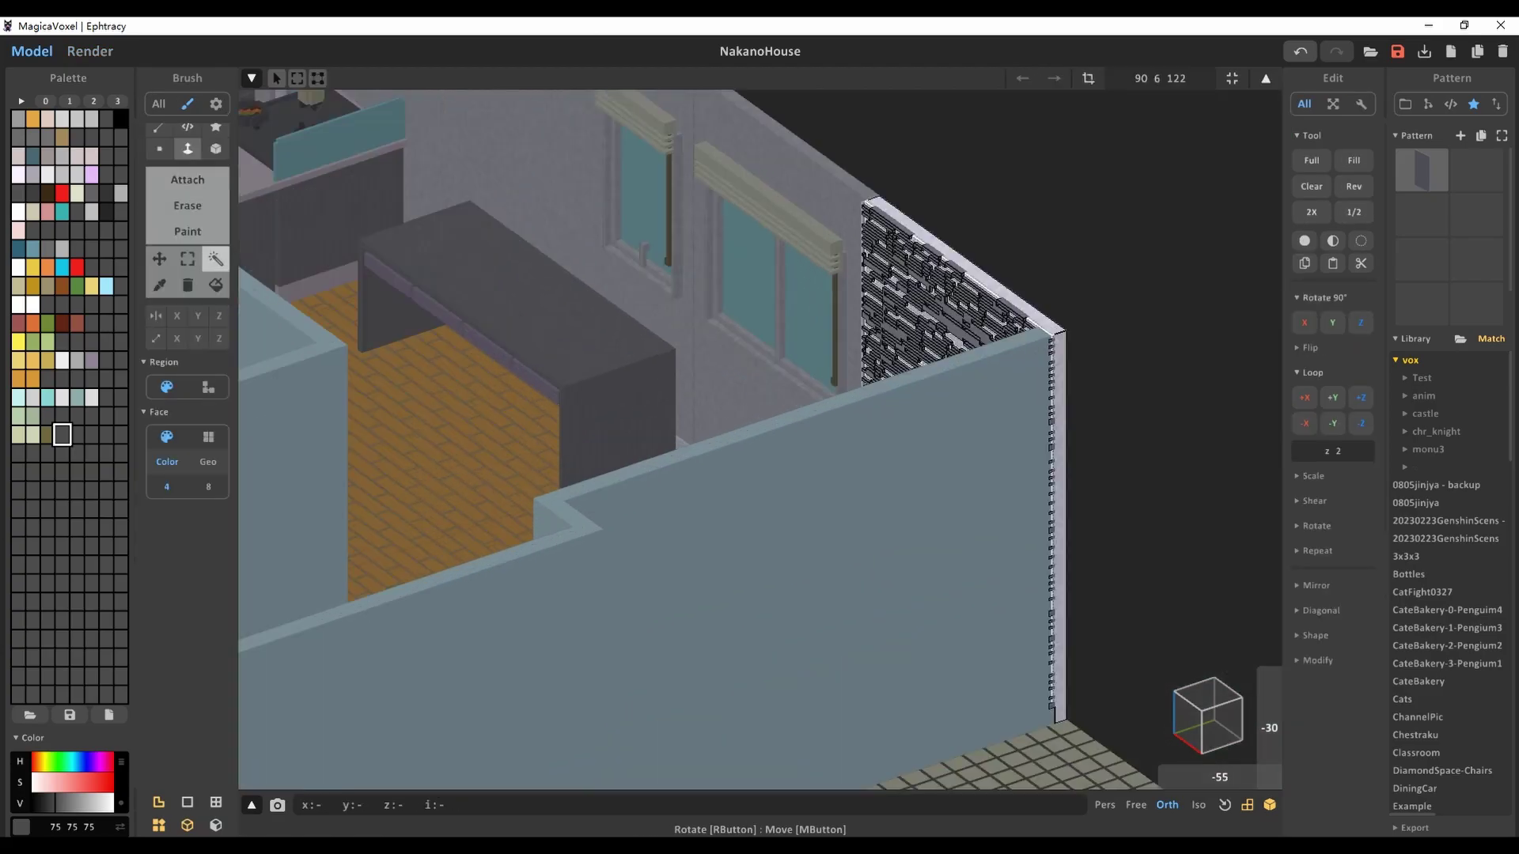
{"action": "left_click", "coordinate": [95, 803]}
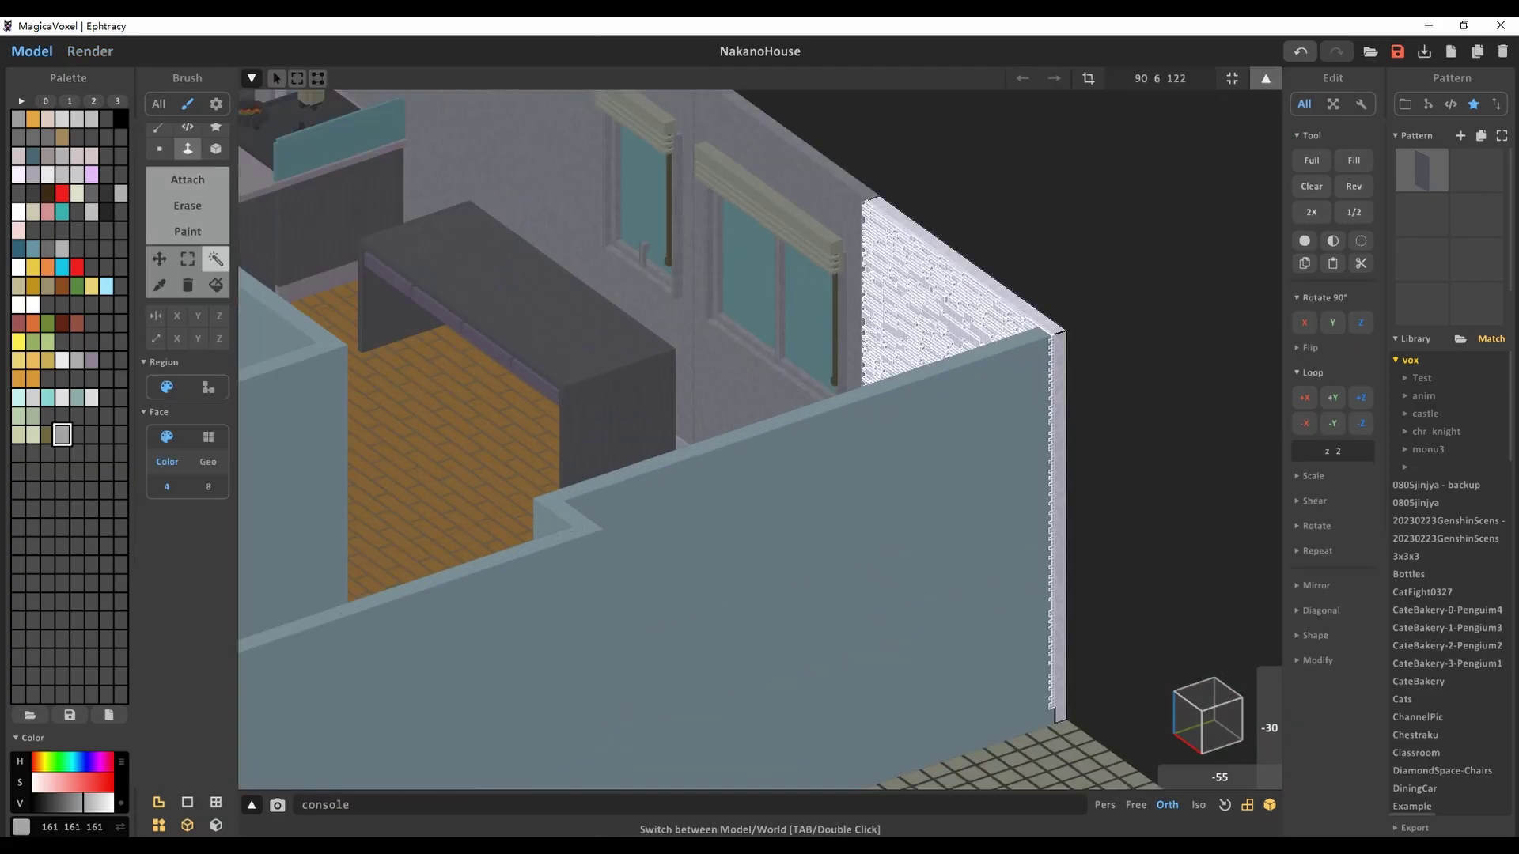
{"action": "key", "text": "F2"}
{"action": "scroll", "coordinate": [760, 439], "scroll_direction": "down", "scroll_amount": 6}
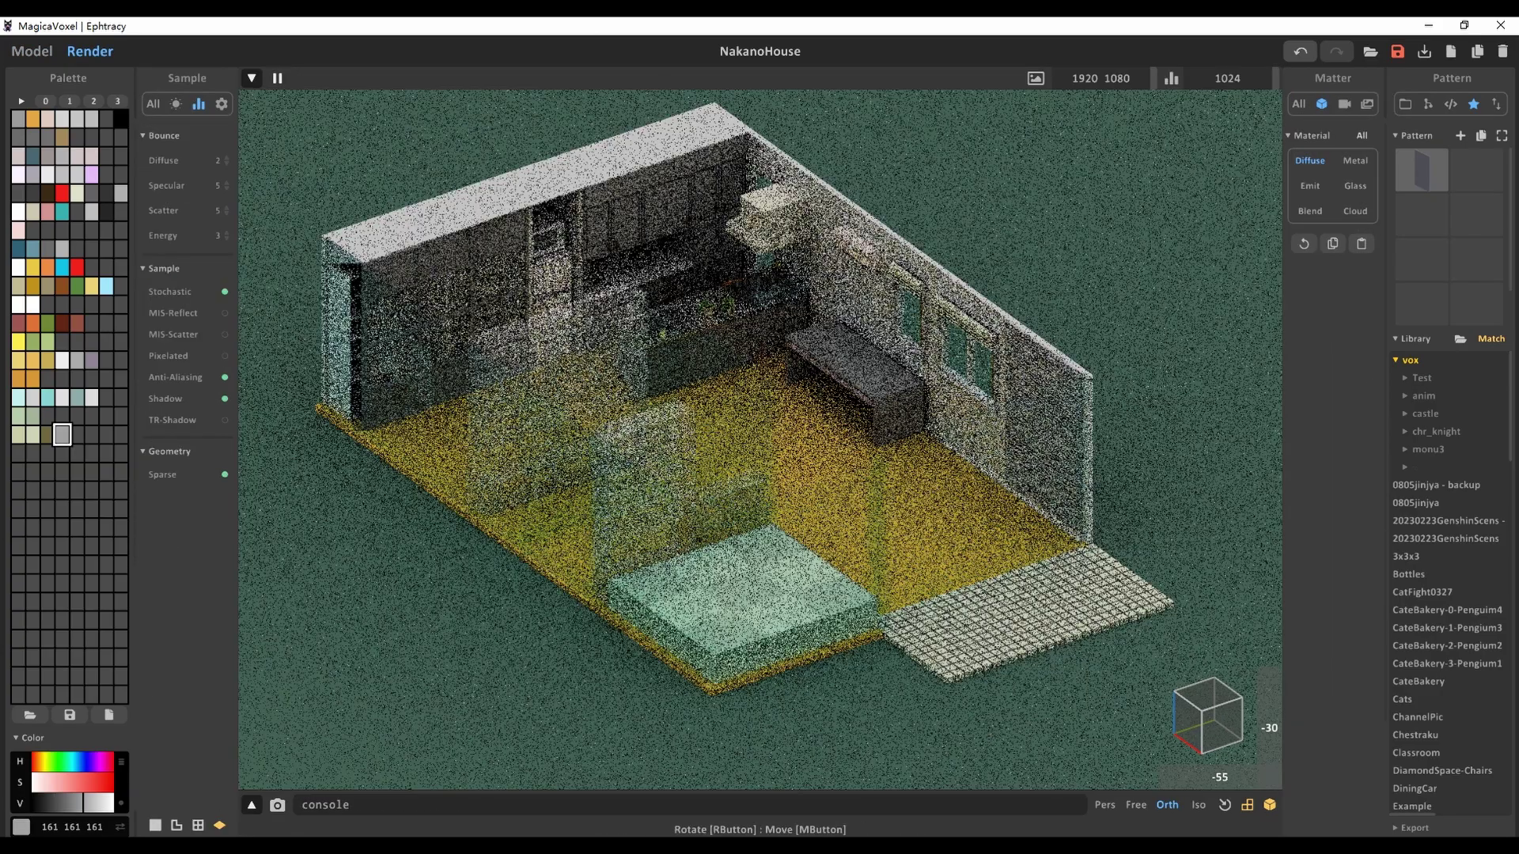
{"action": "left_click_drag", "start_coordinate": [32, 434], "coordinate": [61, 435], "text": "ctrl+shift"}
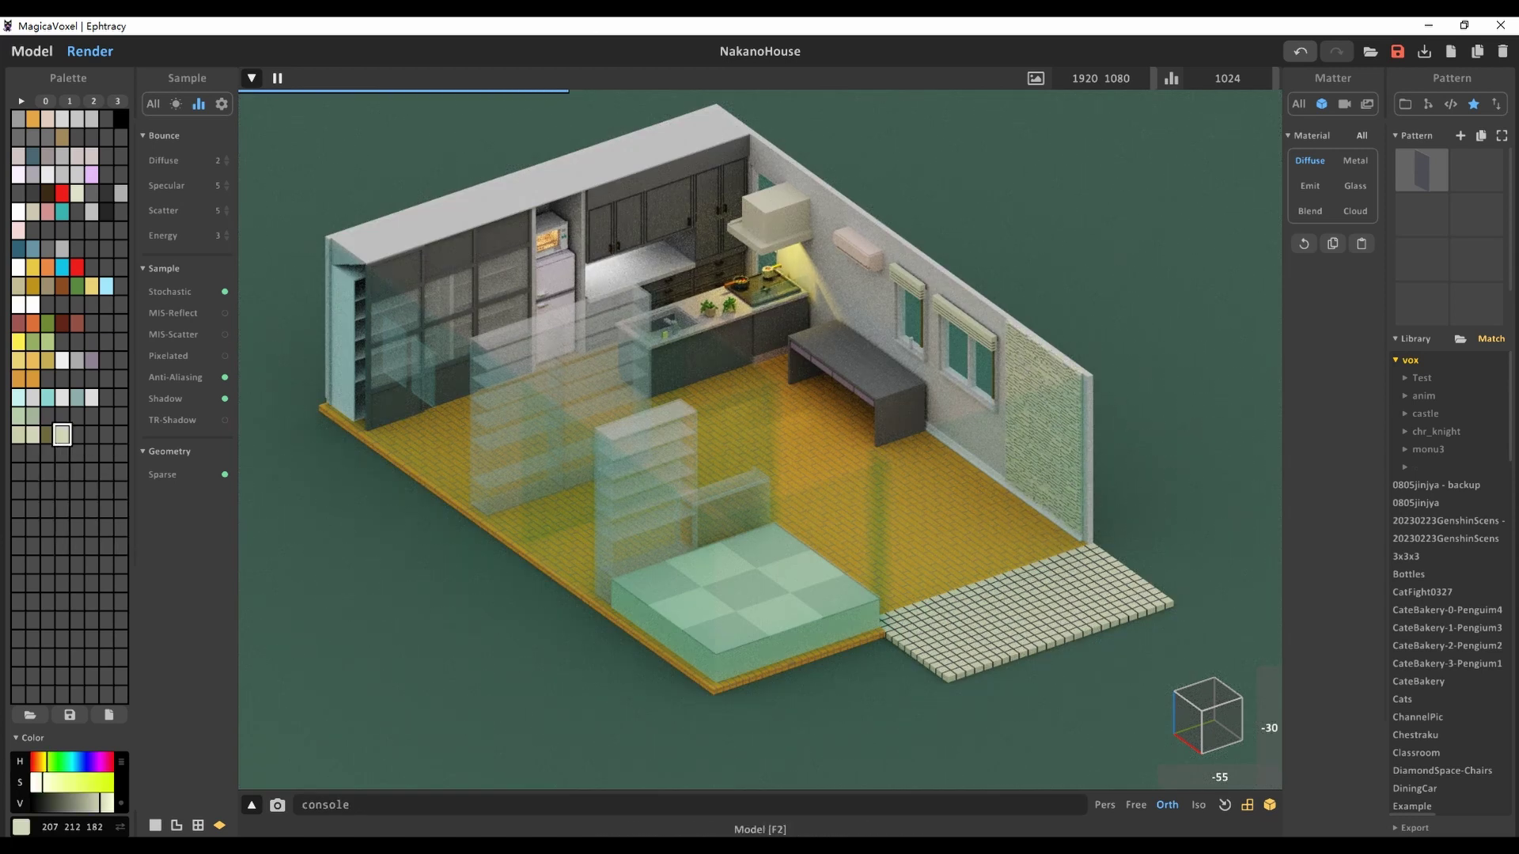
{"action": "key", "text": "F2"}
Place a copy of the air conditioner high on the living-room side of the partition wall, next to the tatami room
{"action": "right_click_drag", "start_coordinate": [759, 435], "coordinate": [601, 474]}
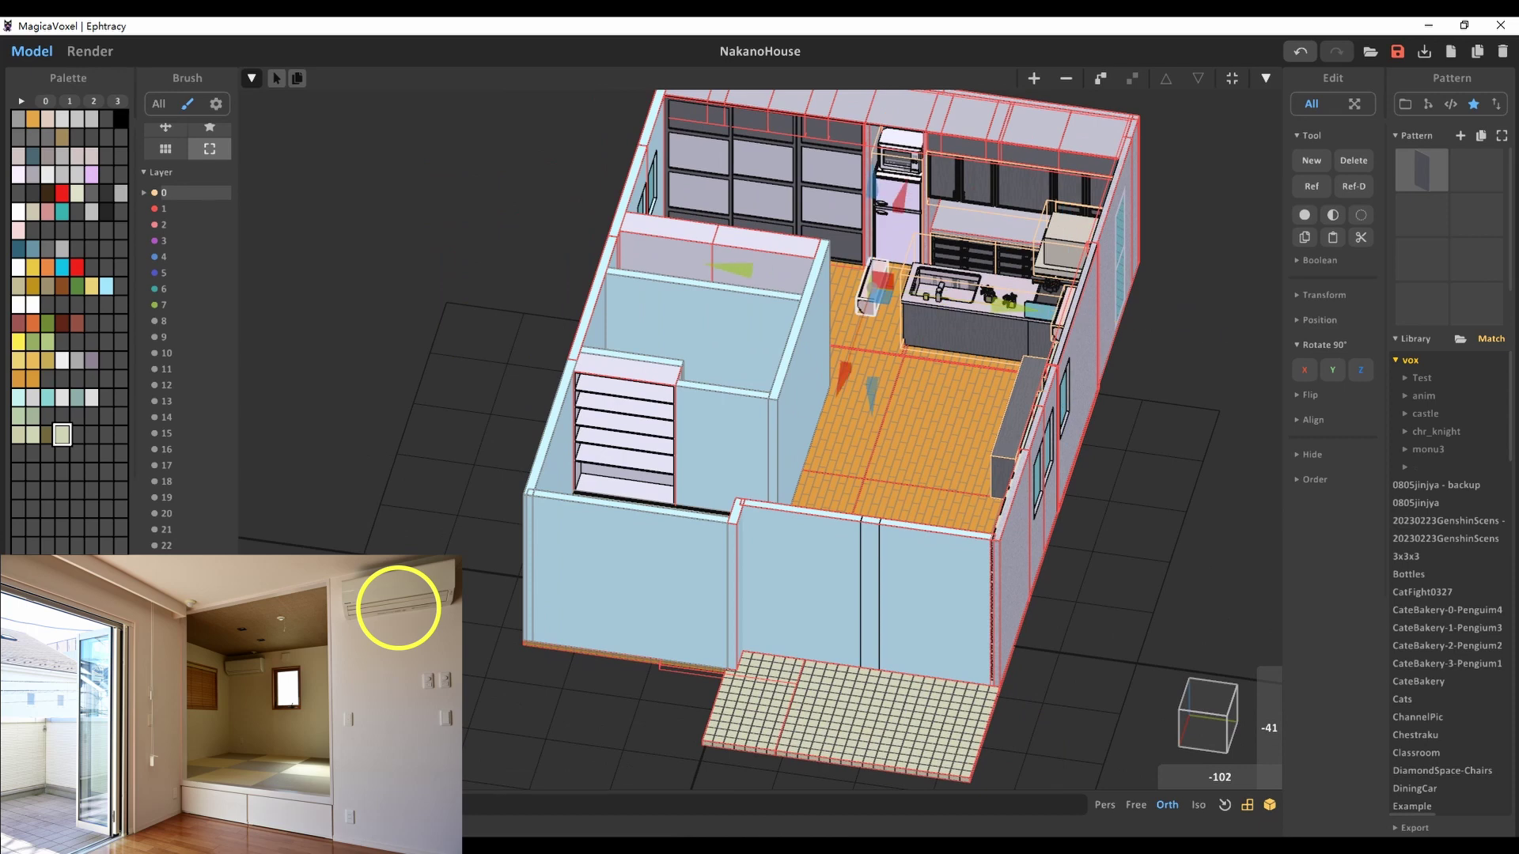
{"action": "right_click_drag", "start_coordinate": [759, 435], "coordinate": [759, 356]}
{"action": "scroll", "coordinate": [760, 435], "scroll_direction": "up", "scroll_amount": 8}
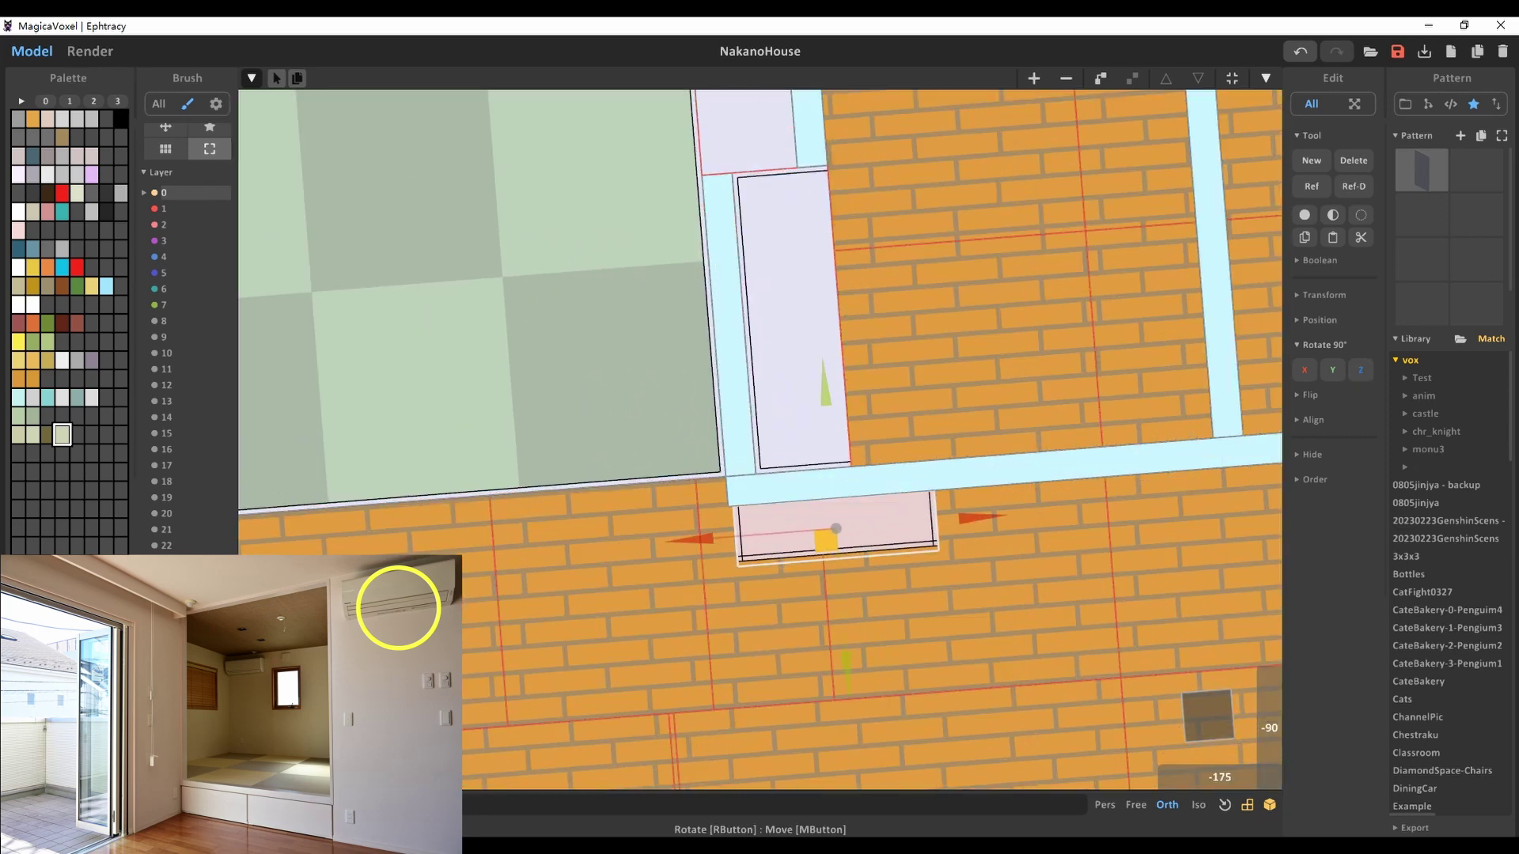
{"action": "right_click_drag", "start_coordinate": [760, 435], "coordinate": [681, 396]}
{"action": "scroll", "coordinate": [759, 435], "scroll_direction": "down", "scroll_amount": 5}
{"action": "left_click", "coordinate": [1044, 245], "text": "shift"}
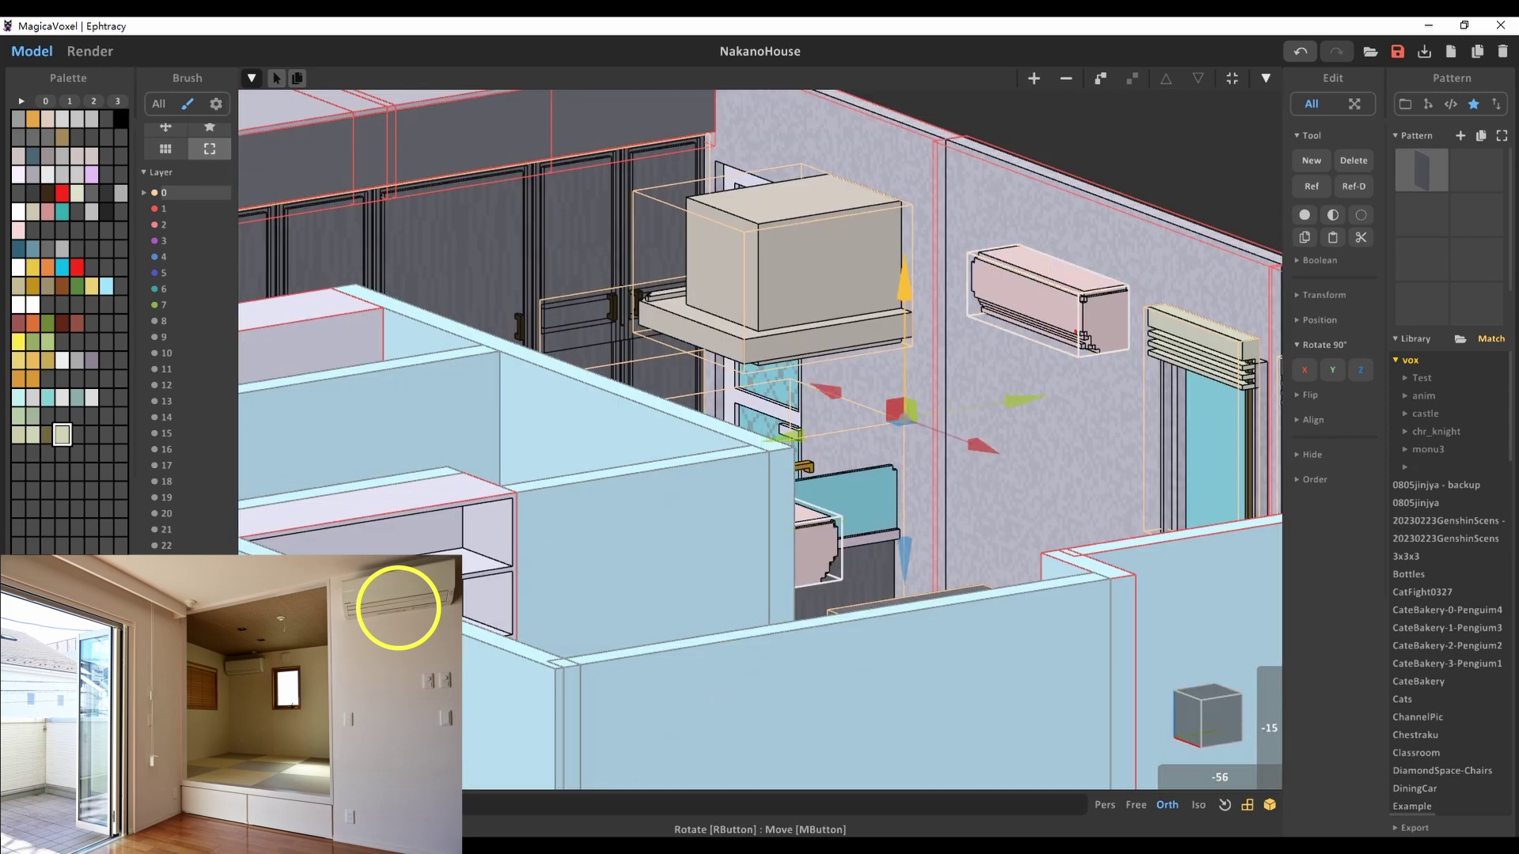
{"action": "right_click_drag", "start_coordinate": [759, 435], "coordinate": [839, 419]}
{"action": "scroll", "coordinate": [759, 435], "scroll_direction": "down", "scroll_amount": 4}
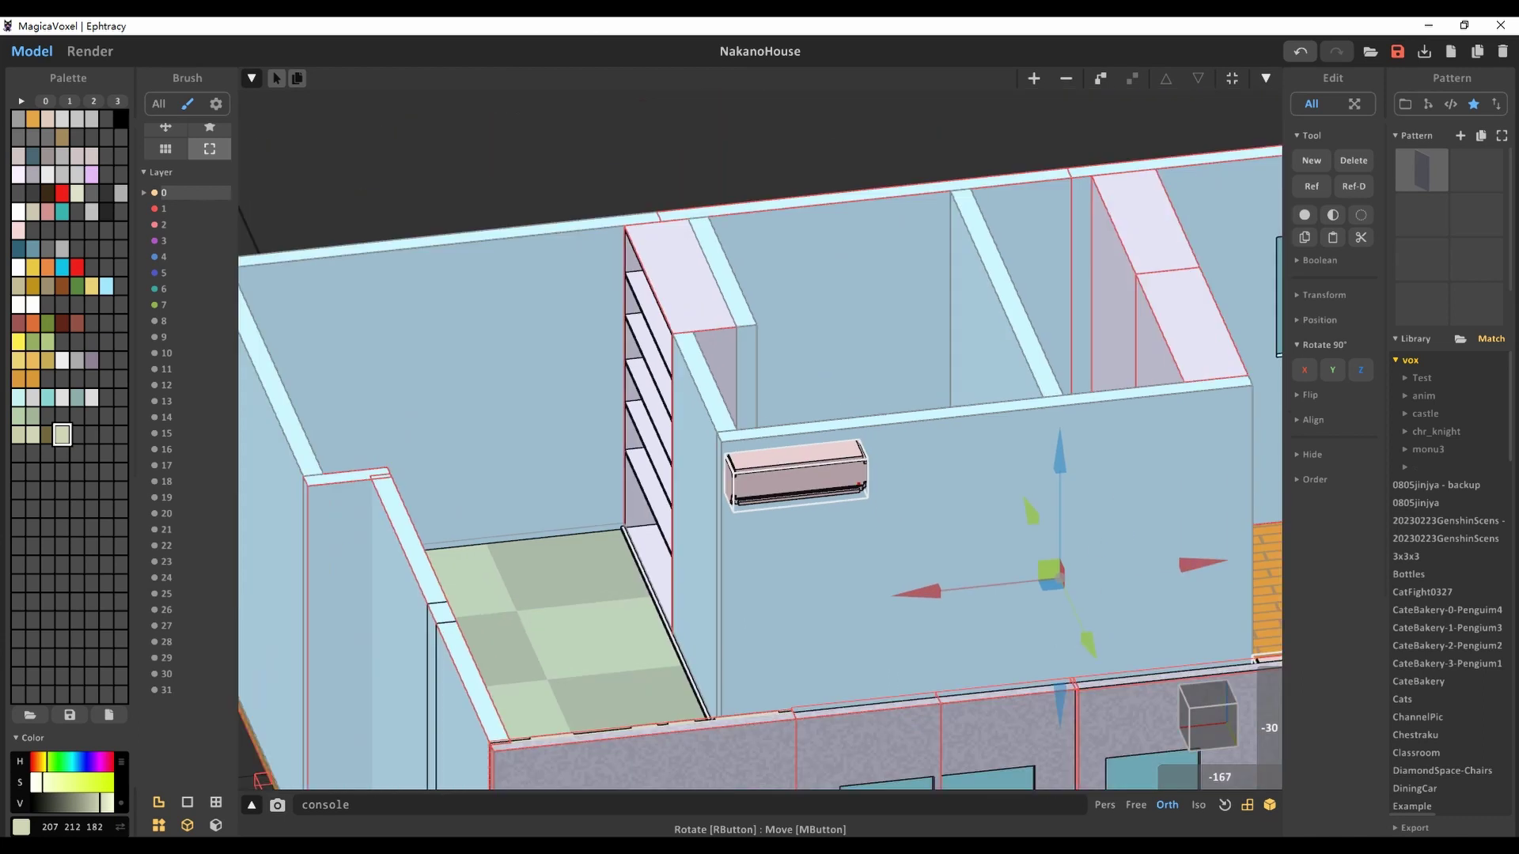
Open the partition wall for editing and cut a tall doorway through it beside the air conditioner
{"action": "key", "text": "Tab"}
{"action": "scroll", "coordinate": [760, 435], "scroll_direction": "up", "scroll_amount": 3}
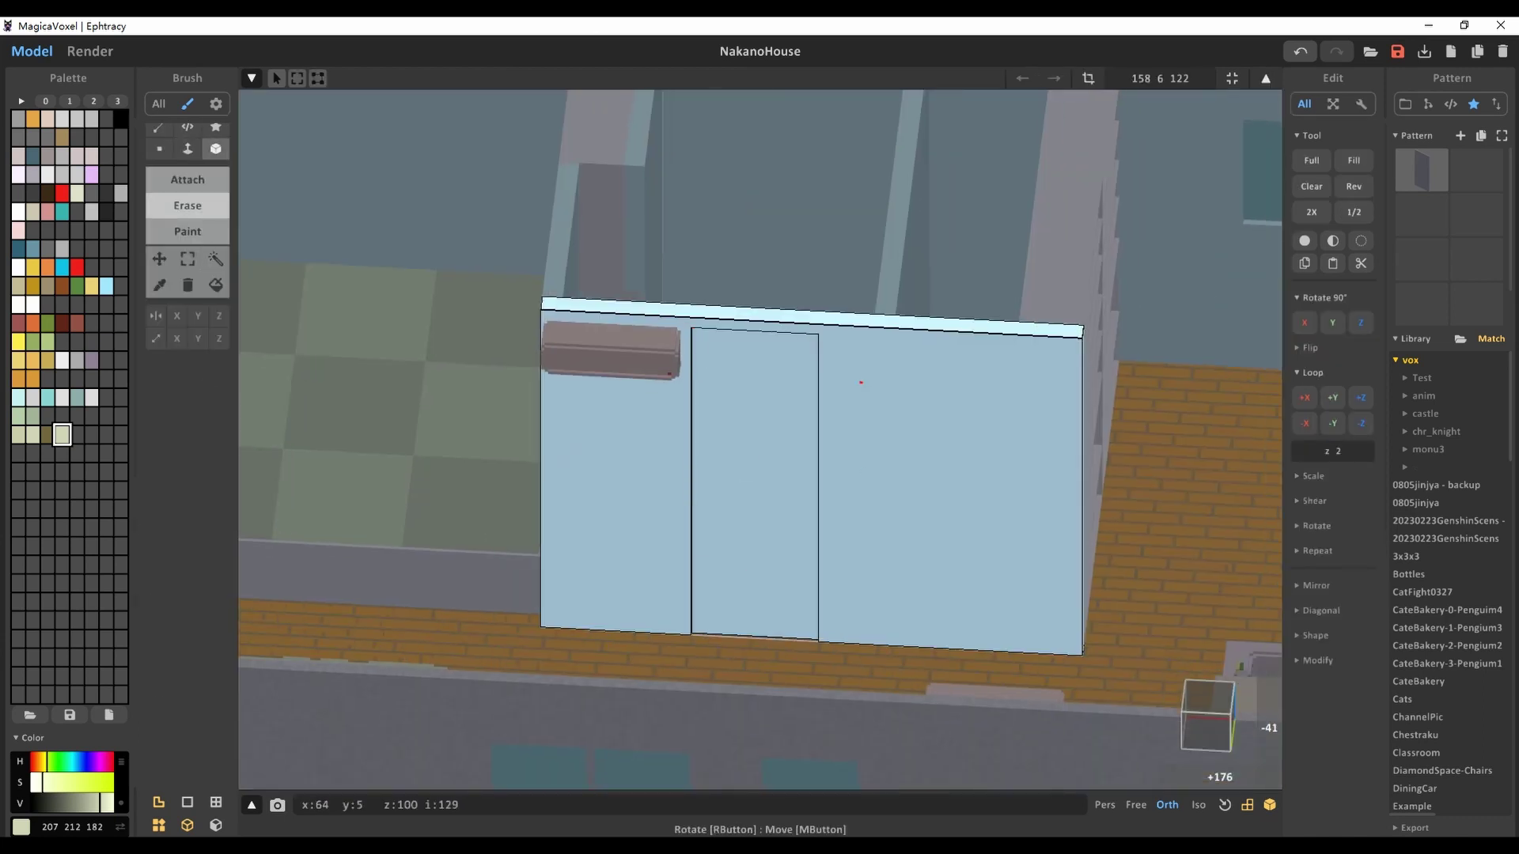
{"action": "key", "text": "ctrl+z"}
{"action": "left_click_drag", "start_coordinate": [857, 394], "coordinate": [724, 697]}
{"action": "key", "text": "f"}
{"action": "right_click_drag", "start_coordinate": [724, 696], "coordinate": [1028, 664]}
{"action": "scroll", "coordinate": [1028, 665], "scroll_direction": "up", "scroll_amount": 3}
{"action": "right_click_drag", "start_coordinate": [854, 399], "coordinate": [853, 395]}
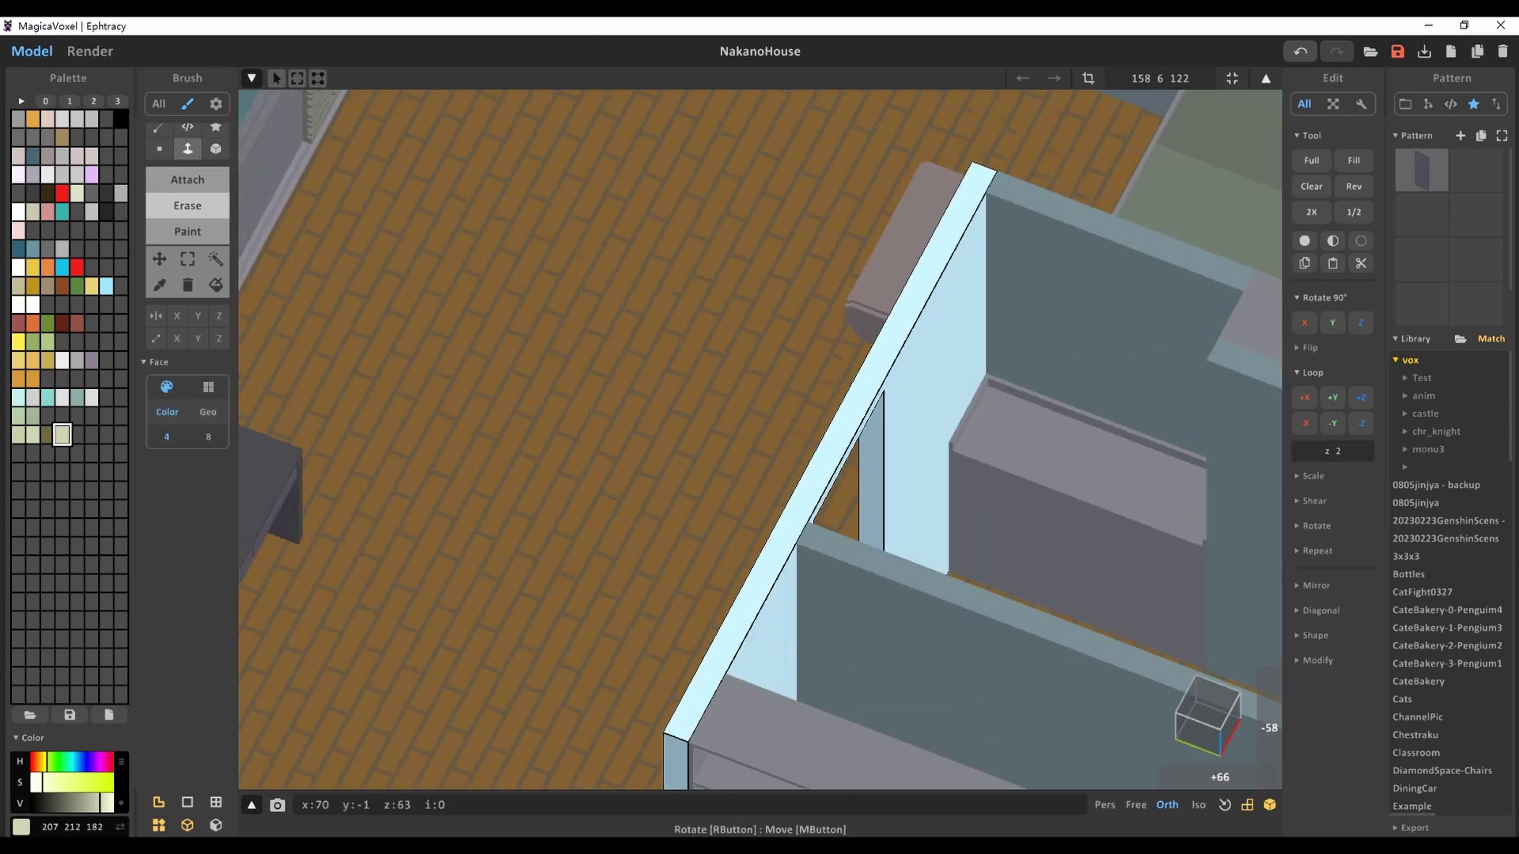
Open the single-window wall section for editing and draw a light grey (197, 197, 197) bar across the window
{"action": "key", "text": "Tab"}
{"action": "scroll", "coordinate": [760, 440], "scroll_direction": "down", "scroll_amount": 5}
{"action": "right_click_drag", "start_coordinate": [759, 439], "coordinate": [855, 403]}
{"action": "scroll", "coordinate": [839, 396], "scroll_direction": "up", "scroll_amount": 3}
{"action": "left_click", "coordinate": [766, 332]}
{"action": "scroll", "coordinate": [765, 332], "scroll_direction": "up", "scroll_amount": 3}
{"action": "key", "text": "Tab"}
{"action": "scroll", "coordinate": [791, 380], "scroll_direction": "up", "scroll_amount": 4}
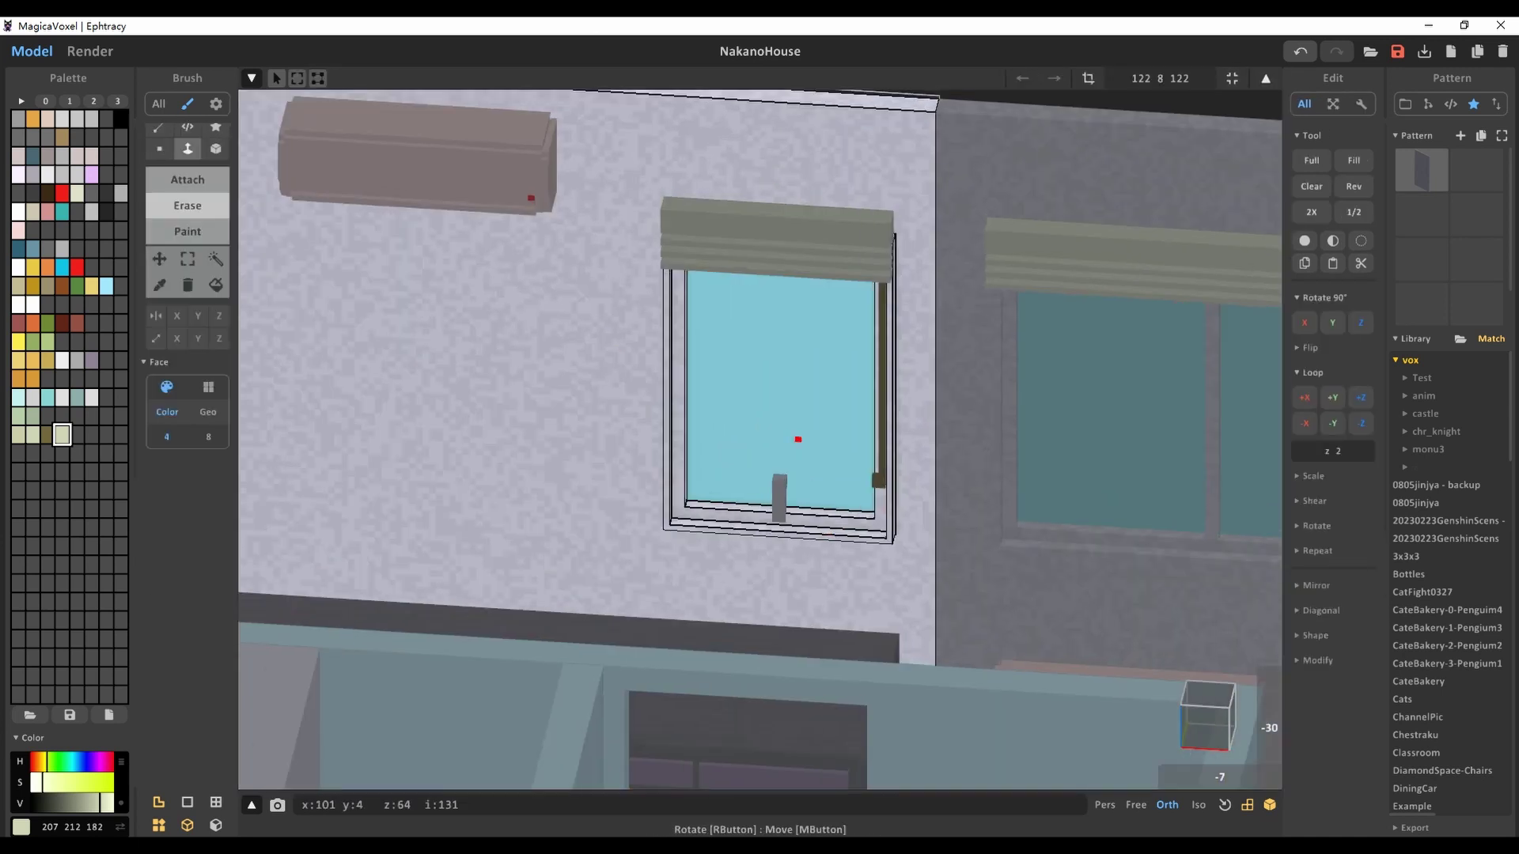
{"action": "key", "text": "l"}
{"action": "left_click_drag", "start_coordinate": [583, 409], "coordinate": [885, 423]}
{"action": "right_click_drag", "start_coordinate": [884, 423], "coordinate": [817, 434]}
{"action": "scroll", "coordinate": [817, 434], "scroll_direction": "down", "scroll_amount": 5}
{"action": "scroll", "coordinate": [817, 434], "scroll_direction": "down", "scroll_amount": 3}
{"action": "key", "text": "Tab"}
{"action": "scroll", "coordinate": [817, 434], "scroll_direction": "down", "scroll_amount": 3}
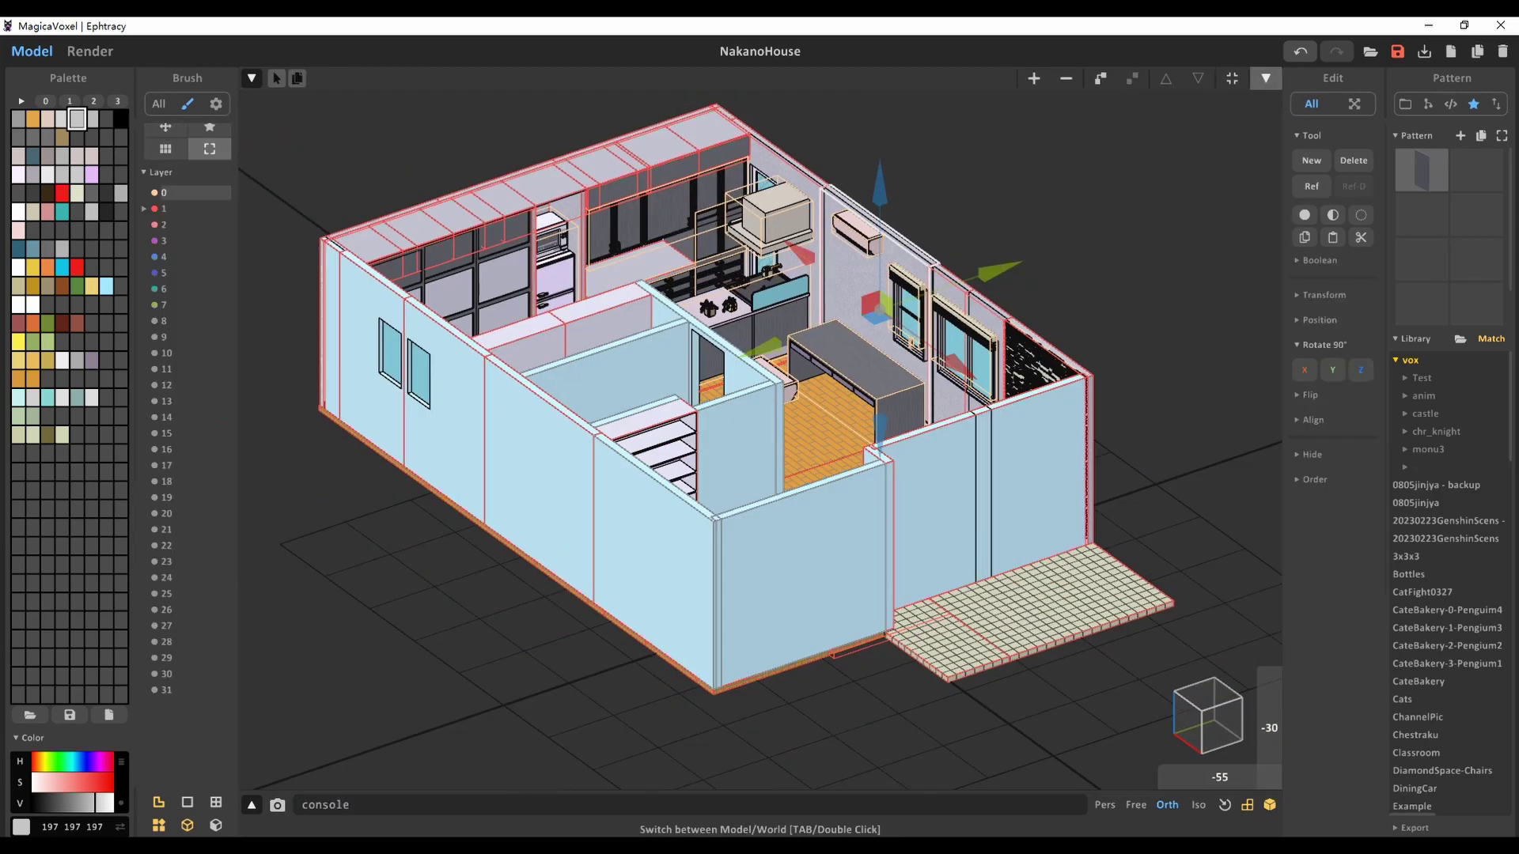
Save the project, then undo and redo the last window edit while checking it in the renderer
{"action": "key", "text": "ctrl+s"}
{"action": "left_click", "coordinate": [90, 51]}
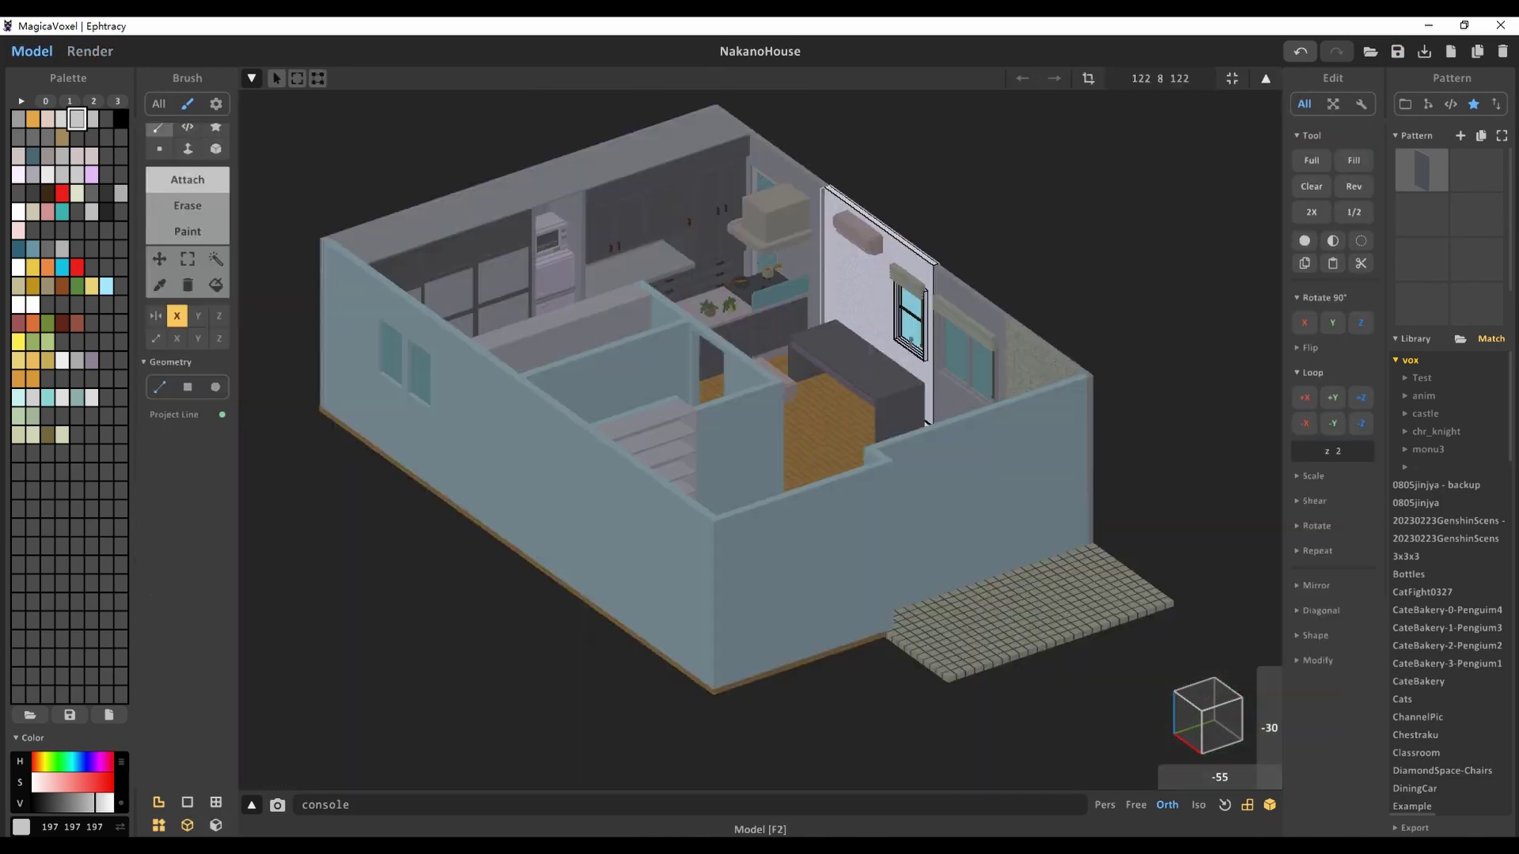
{"action": "key", "text": "ctrl+z"}
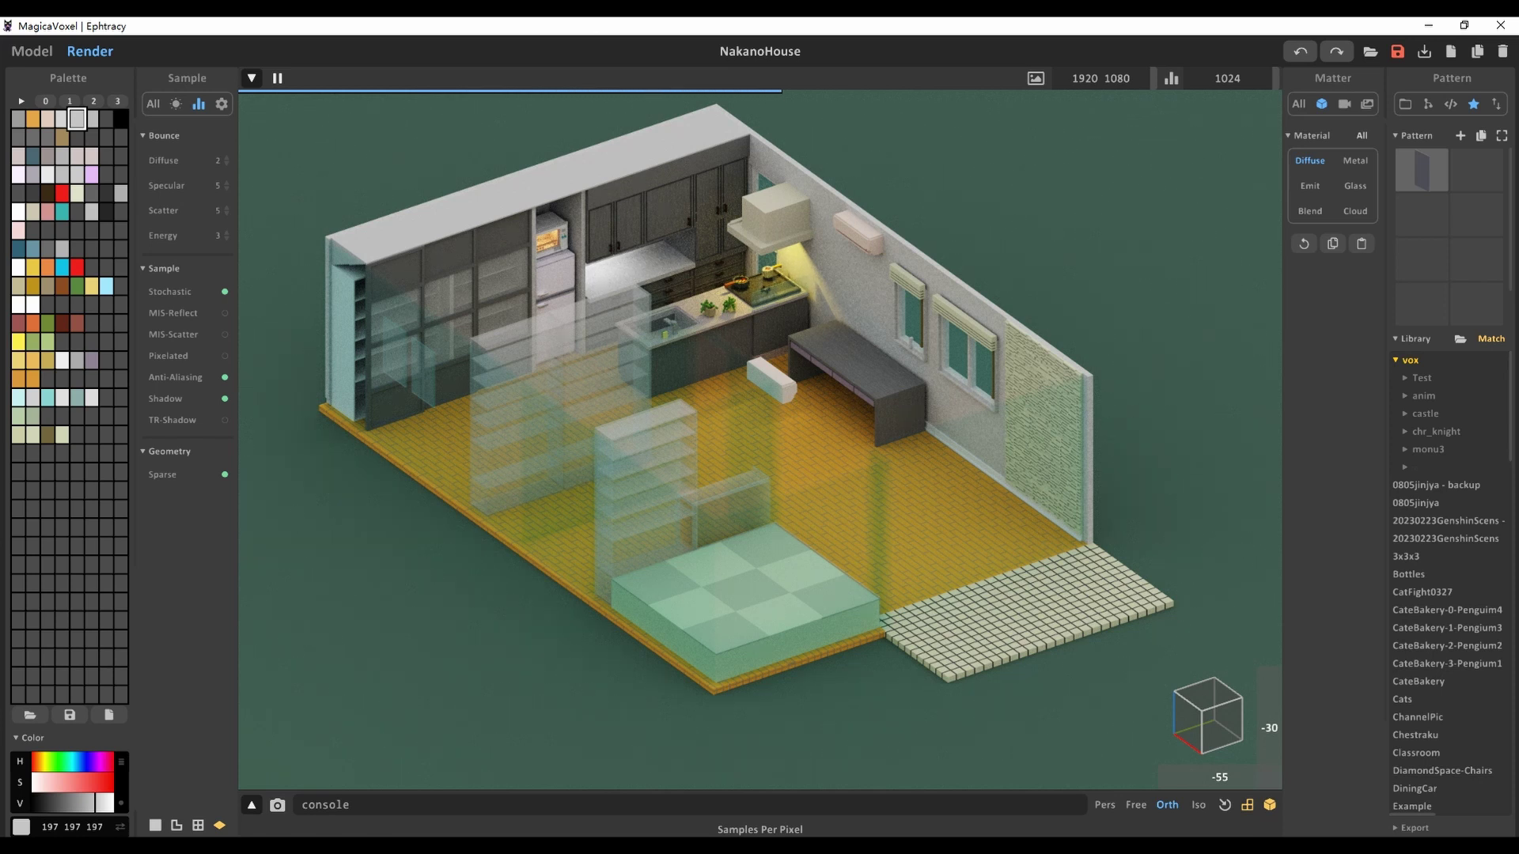
{"action": "key", "text": "ctrl+y"}
{"action": "scroll", "coordinate": [760, 427], "scroll_direction": "up", "scroll_amount": 3}
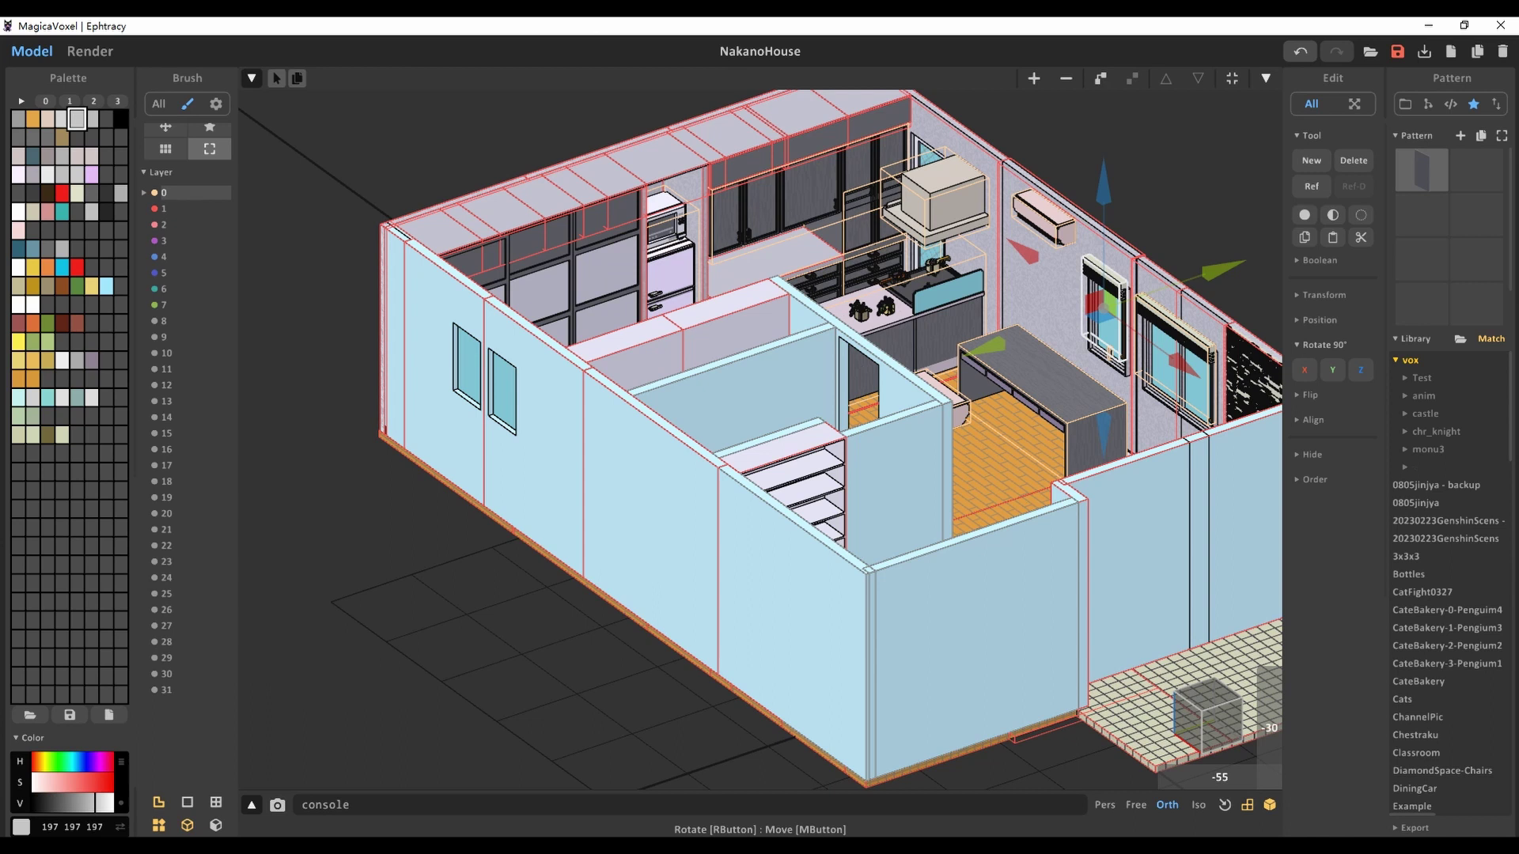
Place a copy of the air conditioner high on the tatami room's outer wall near the corner and recolour the units cream
{"action": "right_click_drag", "start_coordinate": [759, 427], "coordinate": [763, 301]}
{"action": "scroll", "coordinate": [760, 428], "scroll_direction": "up", "scroll_amount": 5}
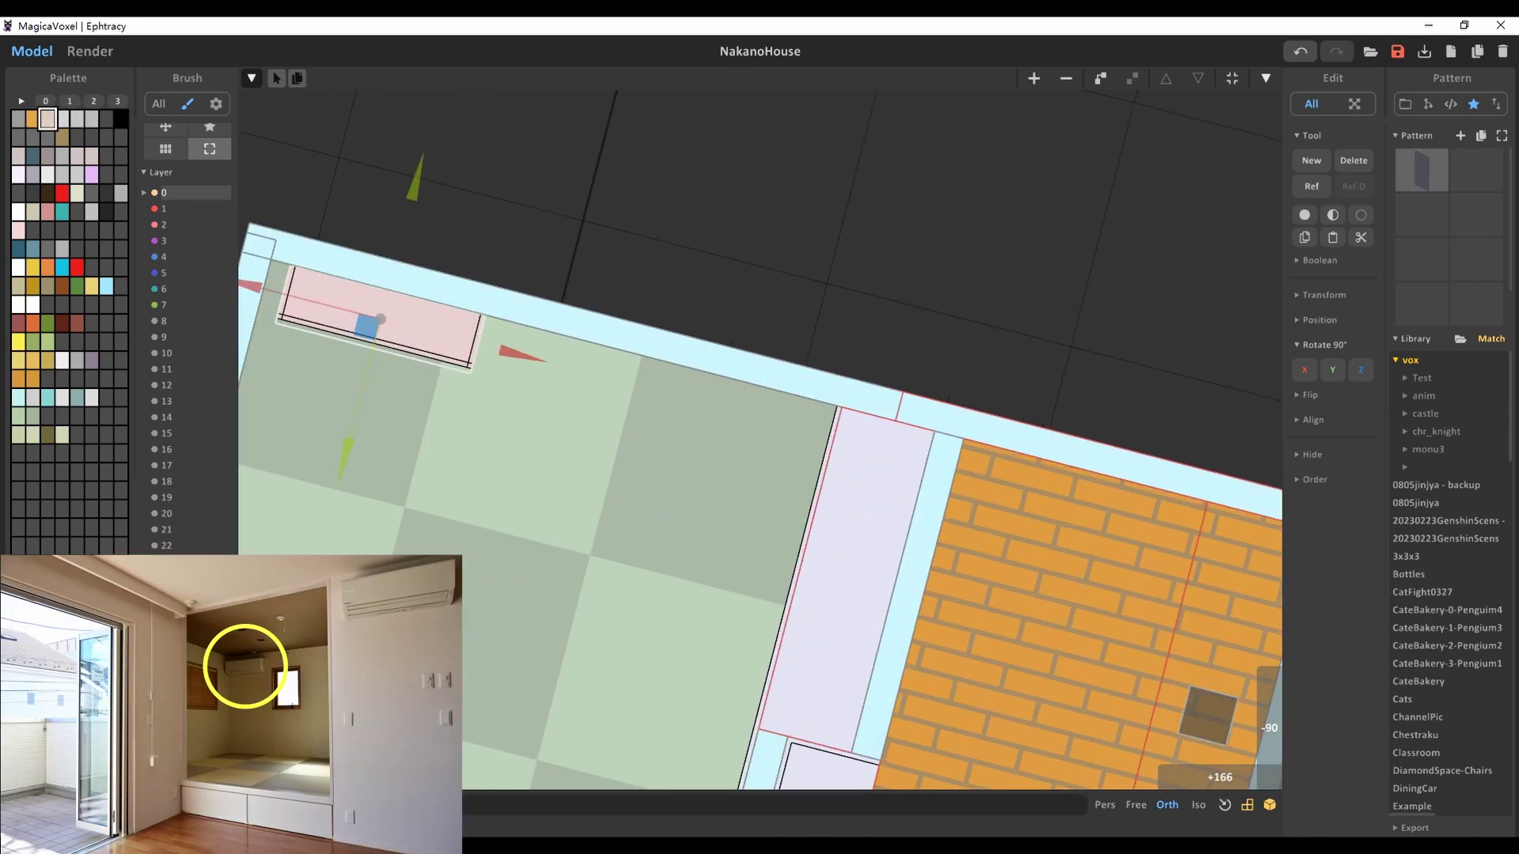
{"action": "scroll", "coordinate": [759, 427], "scroll_direction": "down", "scroll_amount": 4}
{"action": "mouse_move", "coordinate": [759, 428]}
{"action": "right_mouse_down"}
{"action": "mouse_move", "coordinate": [760, 482]}
{"action": "mouse_move", "coordinate": [712, 506]}
{"action": "right_mouse_up"}
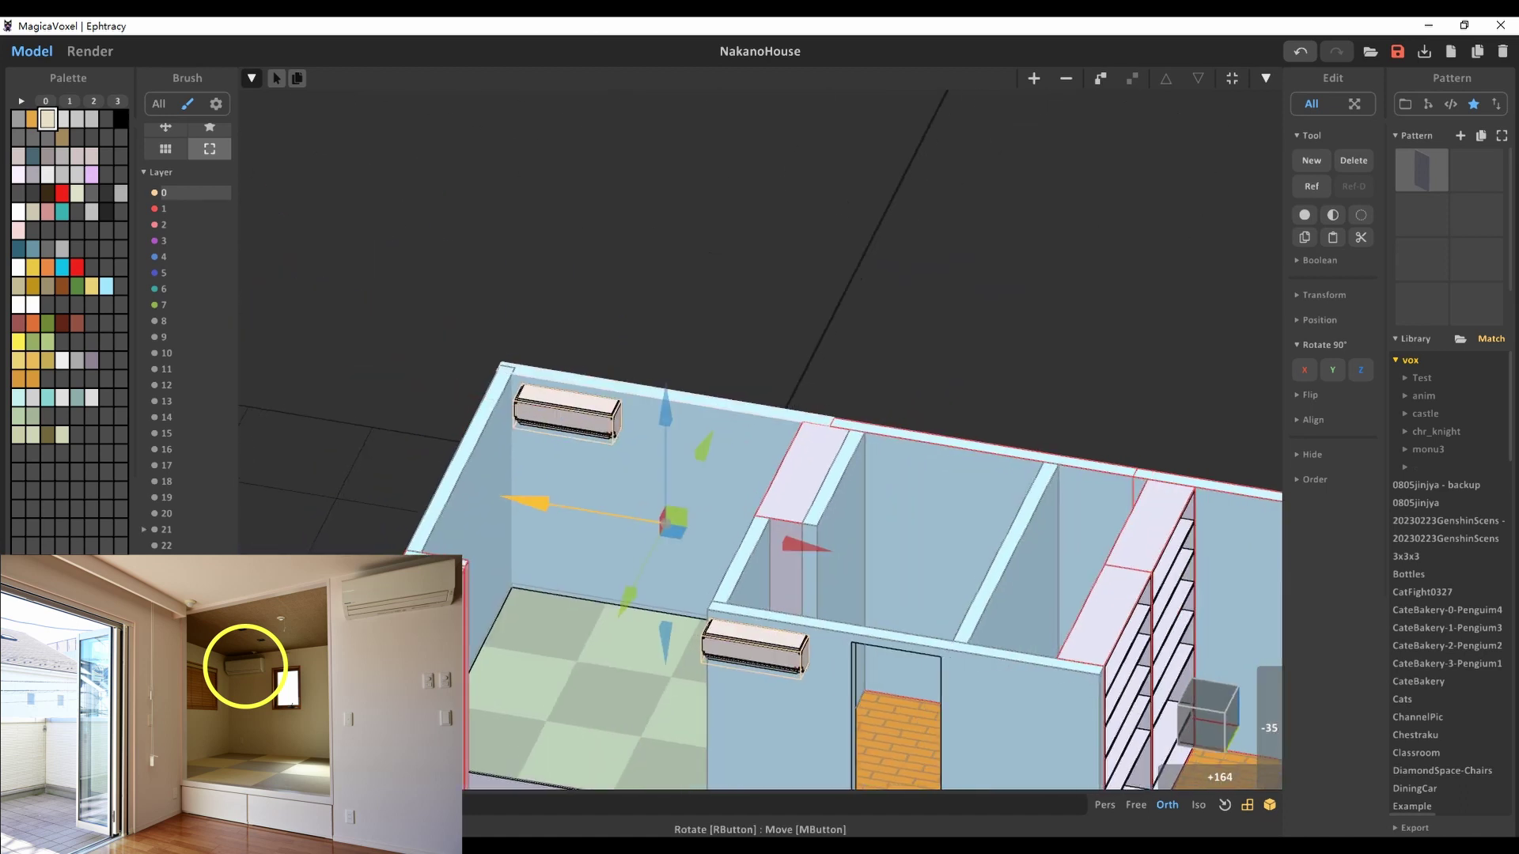
Open the tatami room's outer wall for editing and erase a tall rectangular window opening through it
{"action": "key", "text": "Tab"}
{"action": "mouse_move", "coordinate": [759, 427]}
{"action": "right_mouse_down"}
{"action": "mouse_move", "coordinate": [632, 387]}
{"action": "mouse_move", "coordinate": [633, 317]}
{"action": "mouse_move", "coordinate": [783, 514]}
{"action": "right_mouse_up"}
{"action": "scroll", "coordinate": [759, 427], "scroll_direction": "up", "scroll_amount": 5}
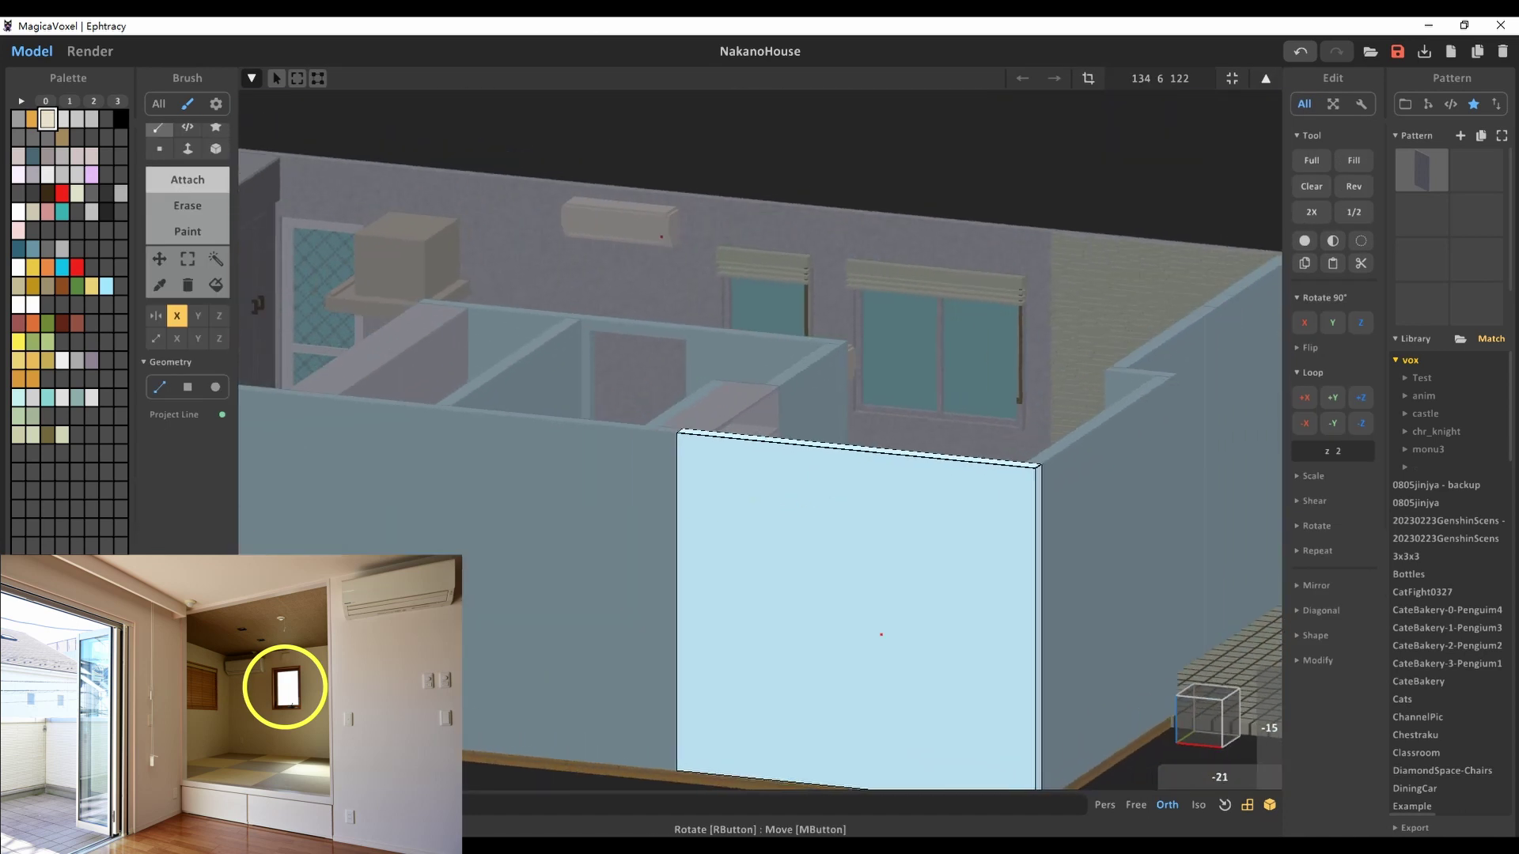
{"action": "key", "text": "e"}
{"action": "key", "text": "f"}
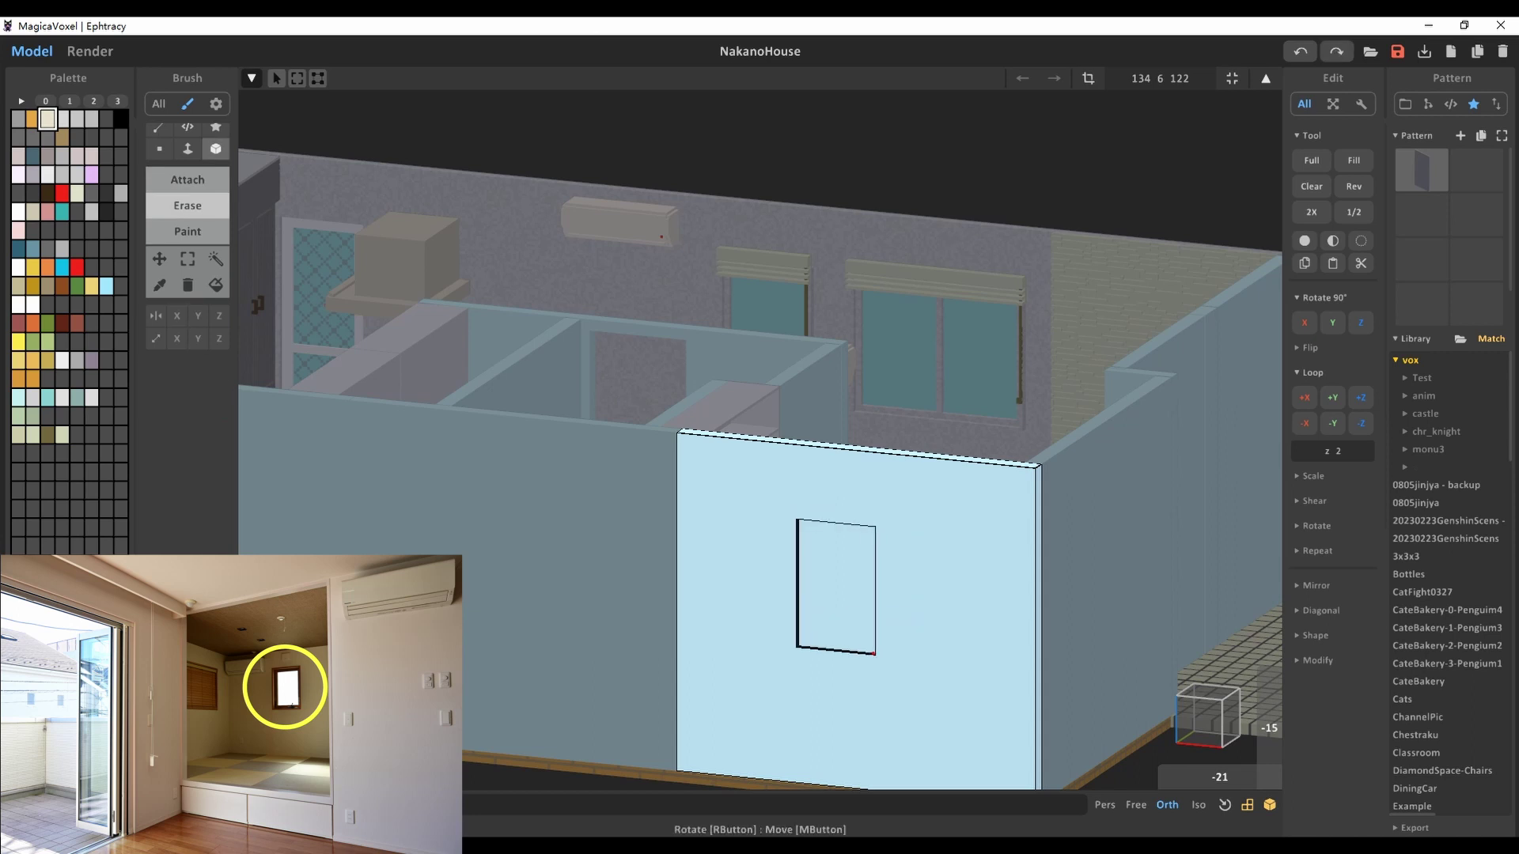
{"action": "left_click", "coordinate": [831, 582]}
Check the tall window opening from inside the tatami room and shift it sideways towards the middle of the wall
{"action": "key", "text": "Tab"}
{"action": "right_click_drag", "start_coordinate": [759, 427], "coordinate": [759, 372]}
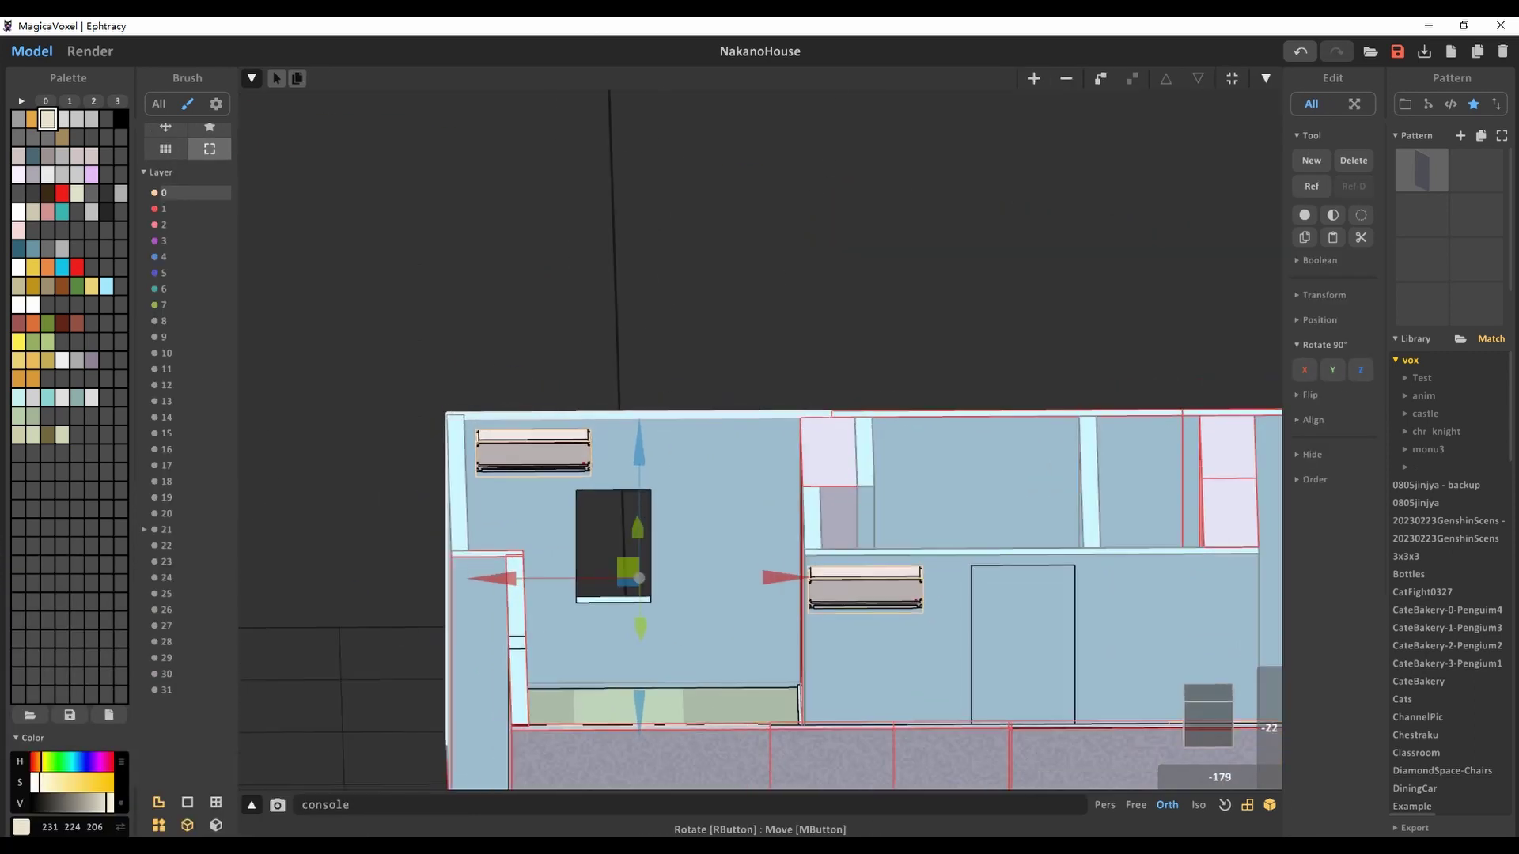
{"action": "scroll", "coordinate": [760, 427], "scroll_direction": "up", "scroll_amount": 4}
{"action": "key", "text": "Tab"}
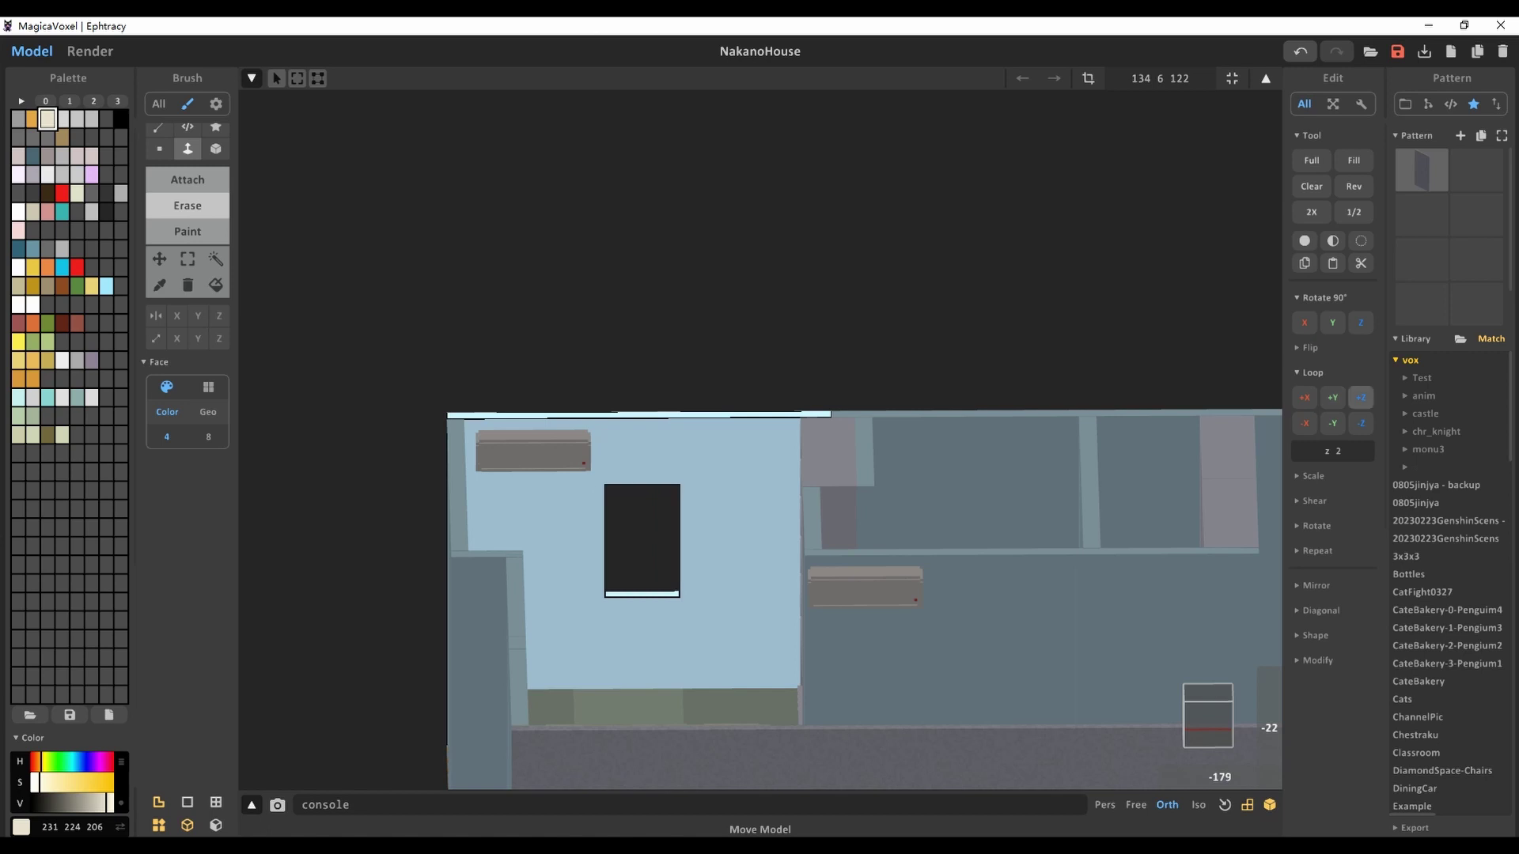
Open the tatami room's adjoining end wall for editing and erase a wide rectangular window opening in it
{"action": "right_click_drag", "start_coordinate": [759, 427], "coordinate": [759, 578]}
{"action": "right_click_drag", "start_coordinate": [621, 386], "coordinate": [512, 344]}
{"action": "key", "text": "b"}
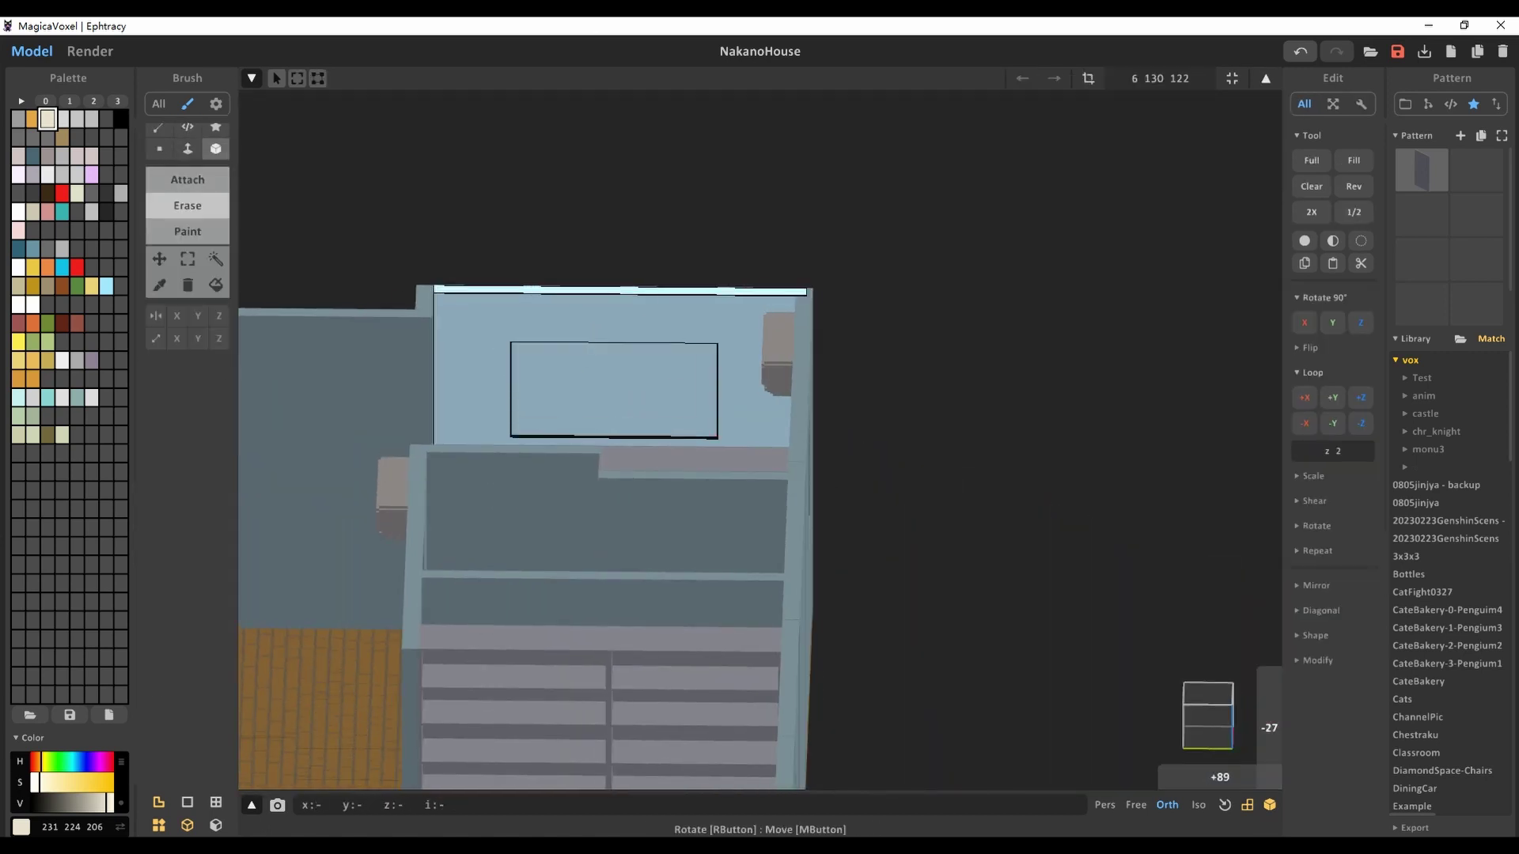
{"action": "right_click_drag", "start_coordinate": [760, 427], "coordinate": [839, 443]}
{"action": "key", "text": "Tab"}
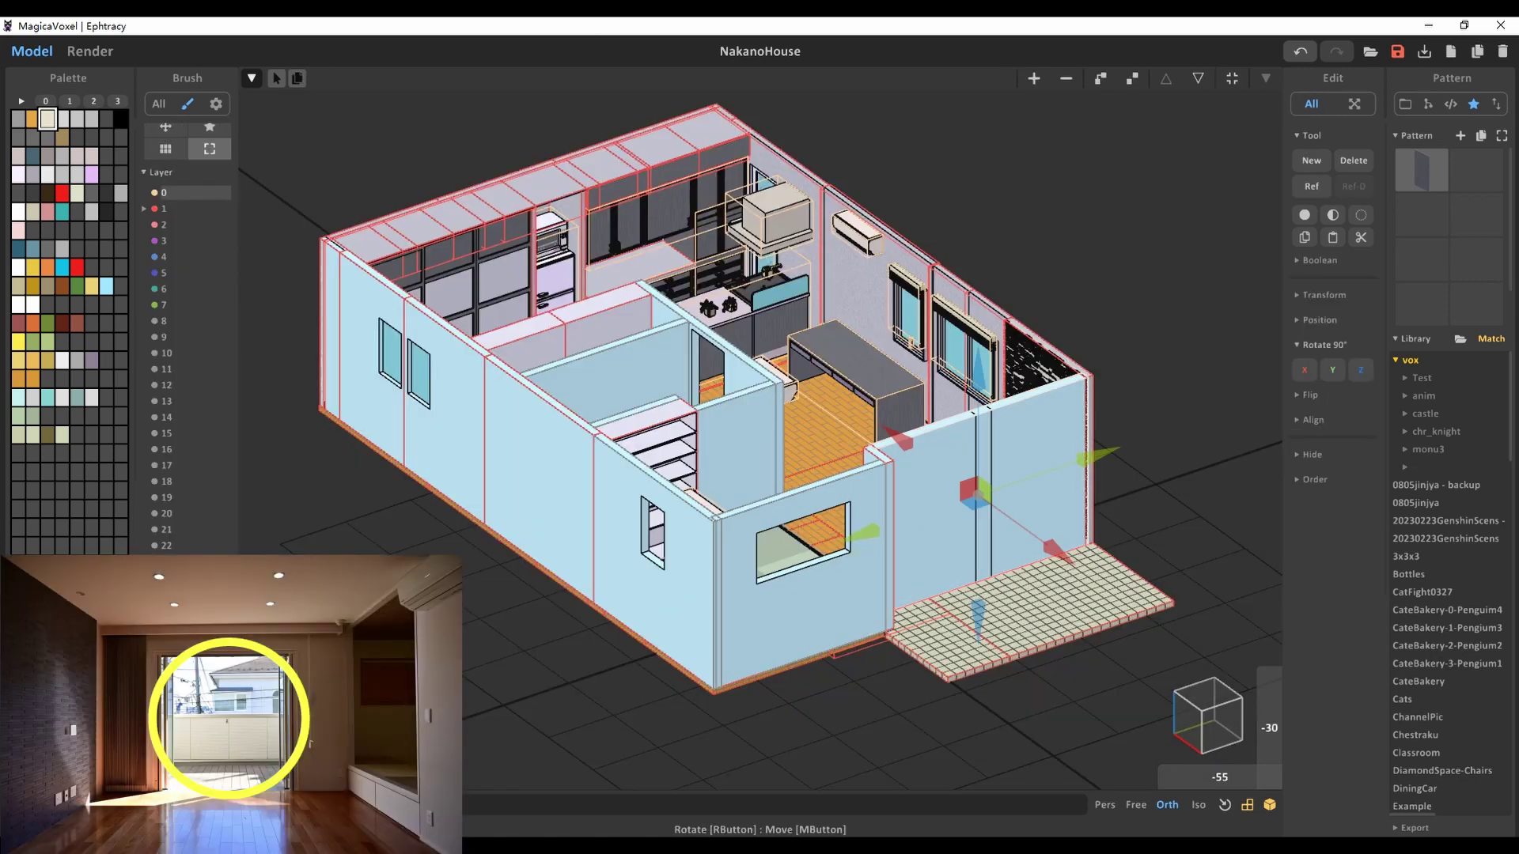
Open the living room wall facing the tiled terrace and cut a large floor-level opening through it
{"action": "right_click_drag", "start_coordinate": [759, 427], "coordinate": [799, 431]}
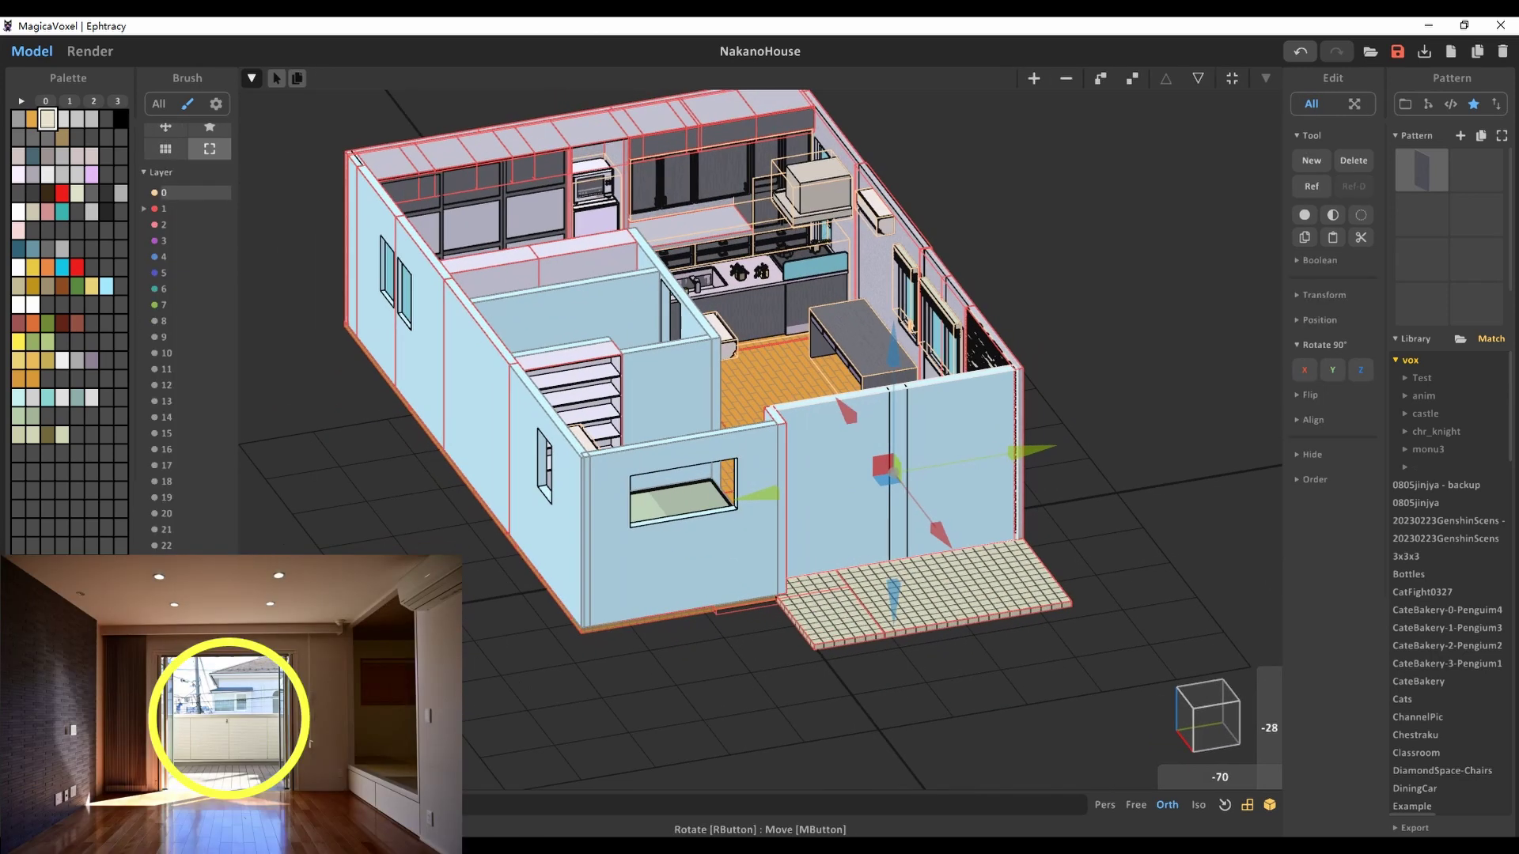
{"action": "key", "text": "Tab"}
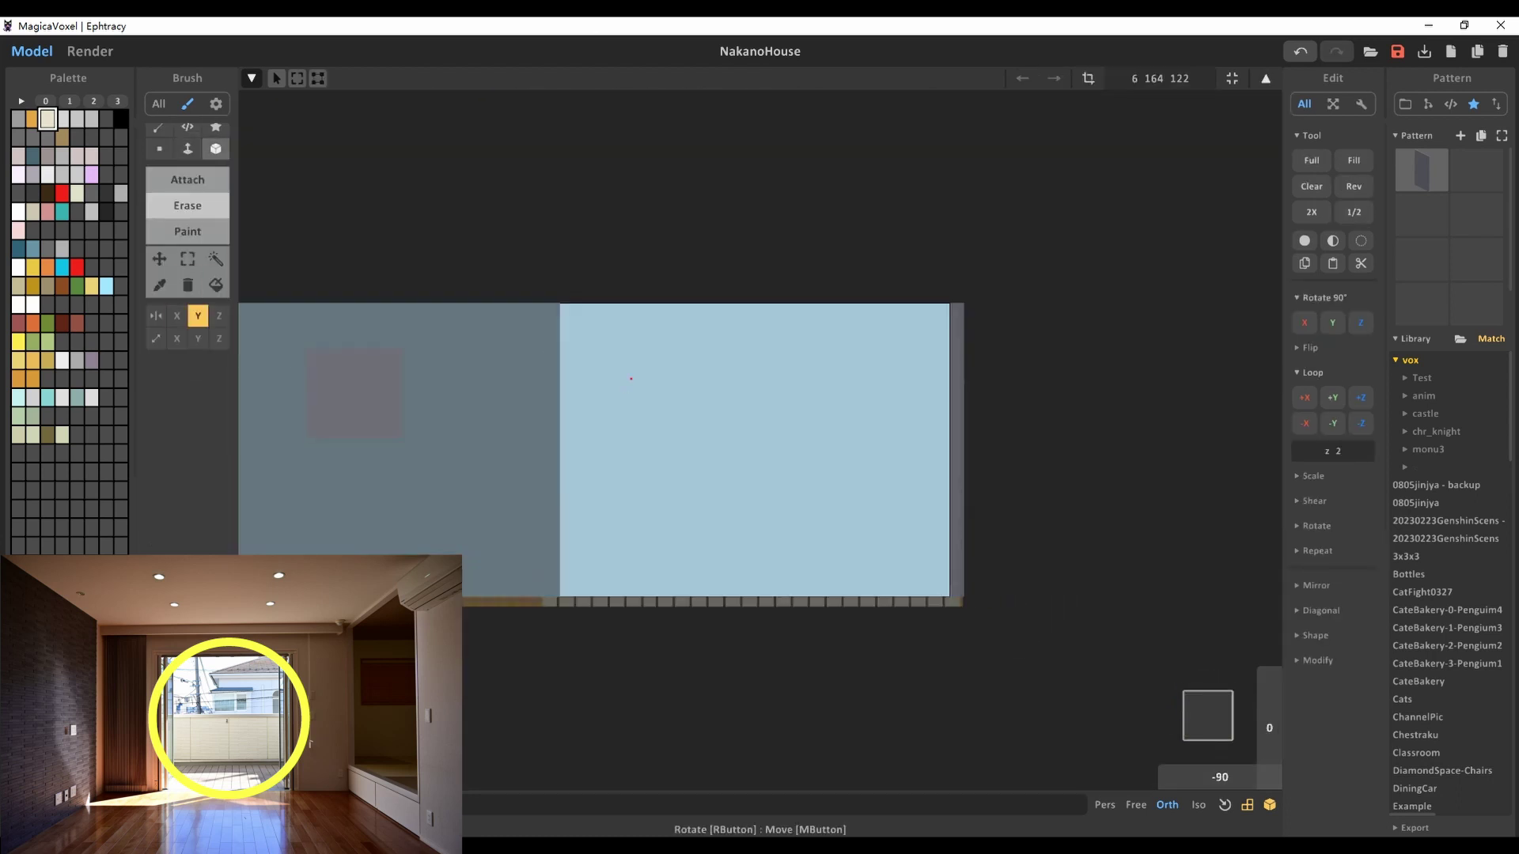
{"action": "key", "text": "Tab"}
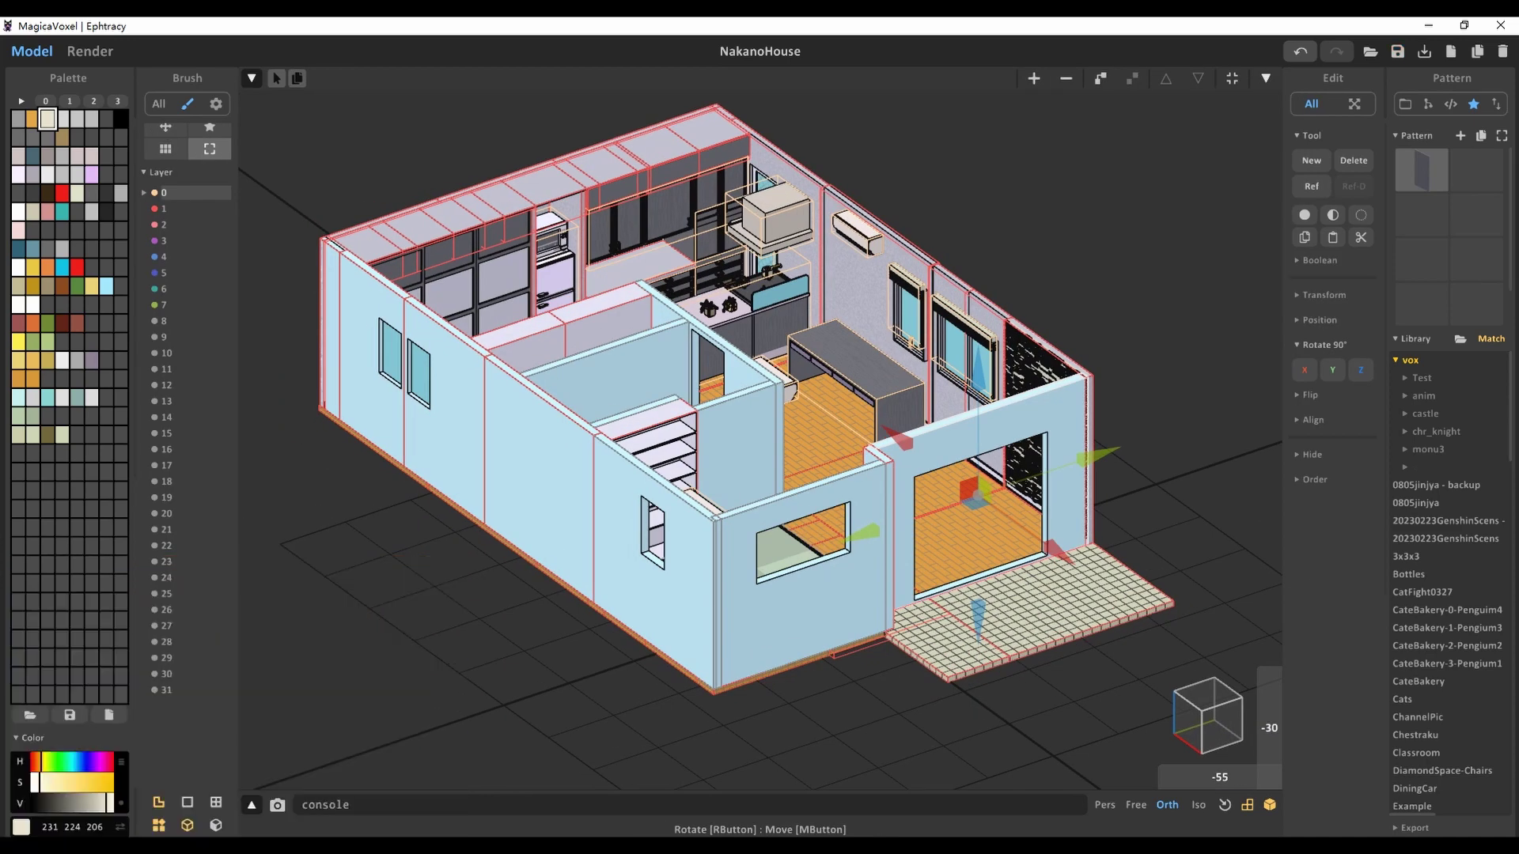
In the renderer, set the wall material to Diffuse in light grey (212, 212, 212), trying Glass and undoing it
{"action": "key", "text": "F2"}
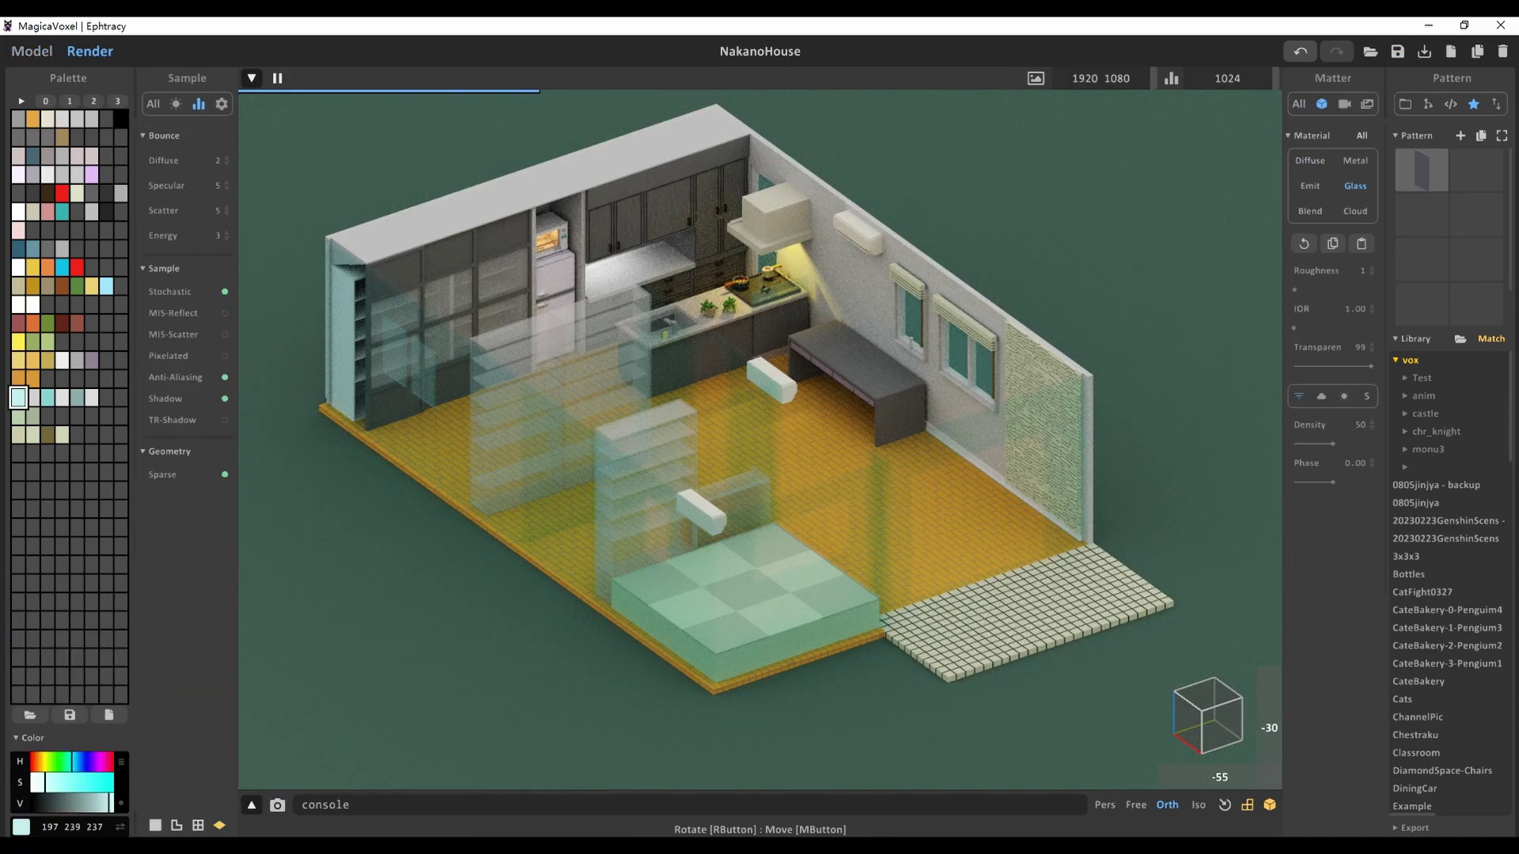
{"action": "left_click", "coordinate": [1310, 161]}
{"action": "left_click_drag", "start_coordinate": [45, 782], "coordinate": [32, 783]}
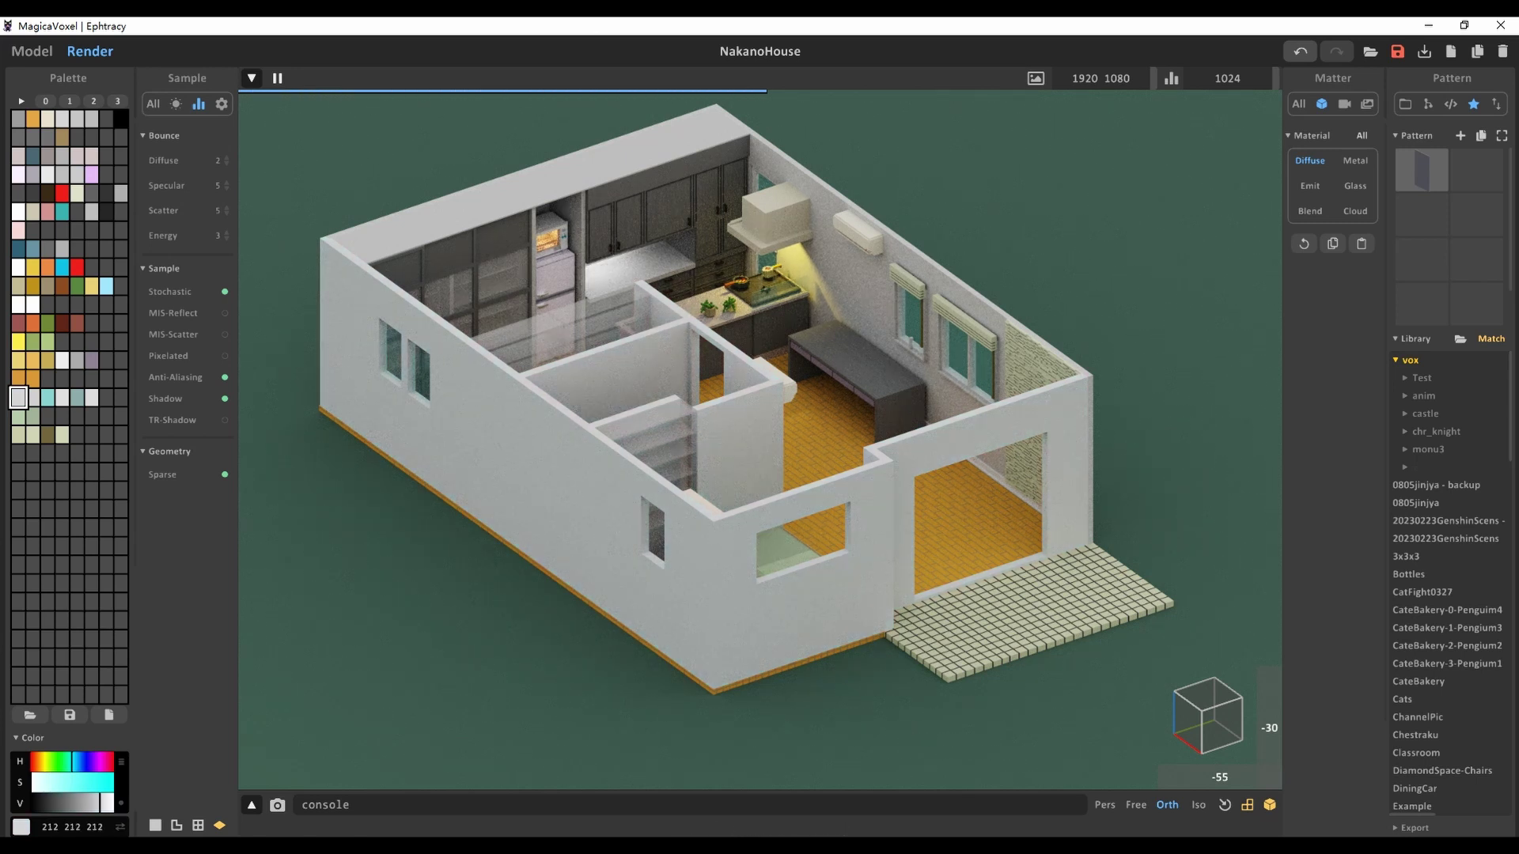
{"action": "left_click", "coordinate": [1355, 186]}
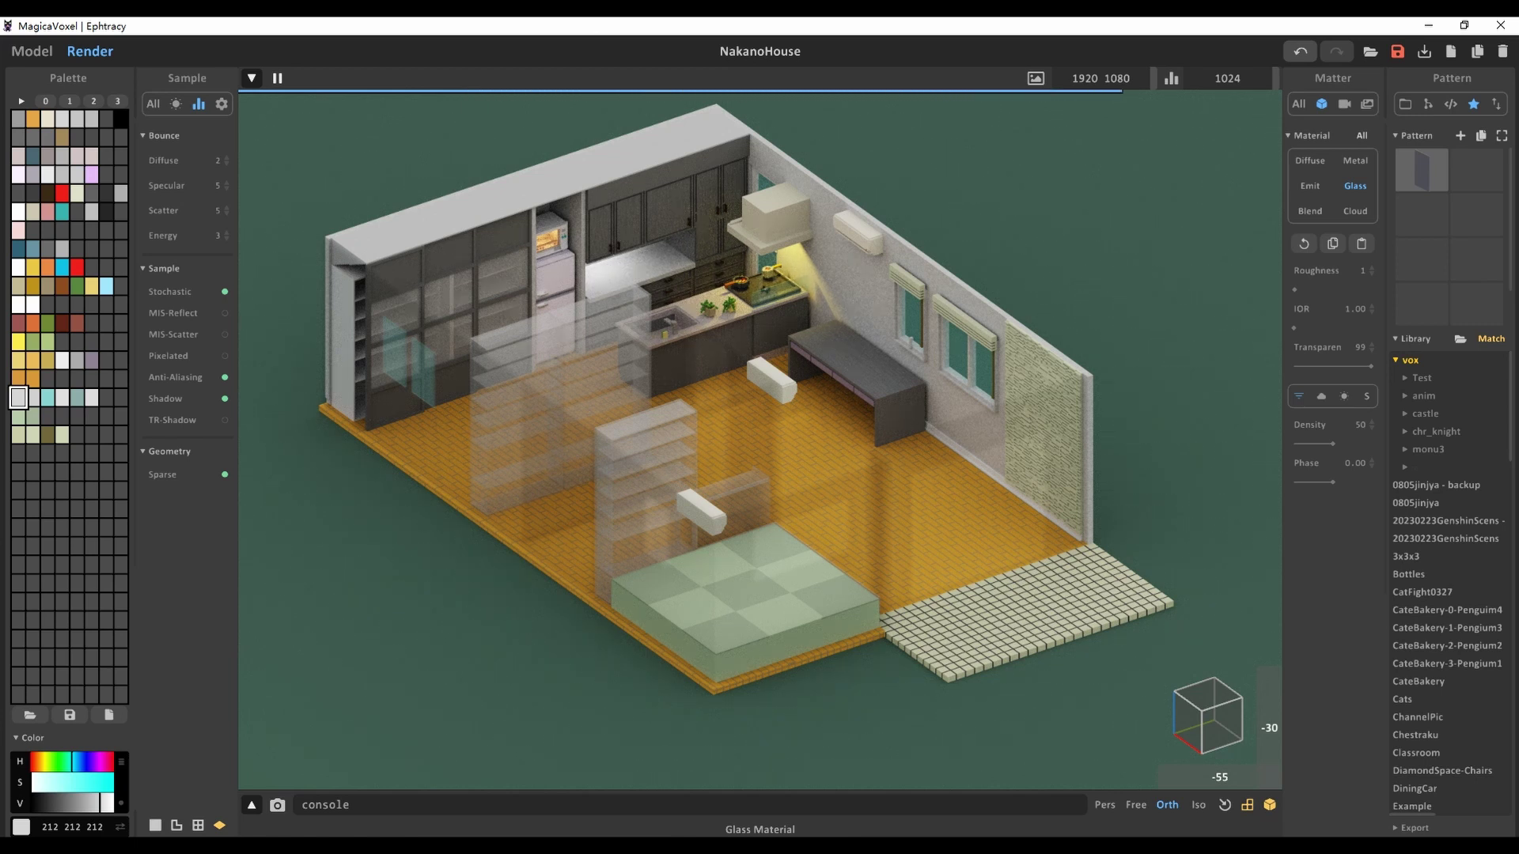
{"action": "key", "text": "ctrl+z"}
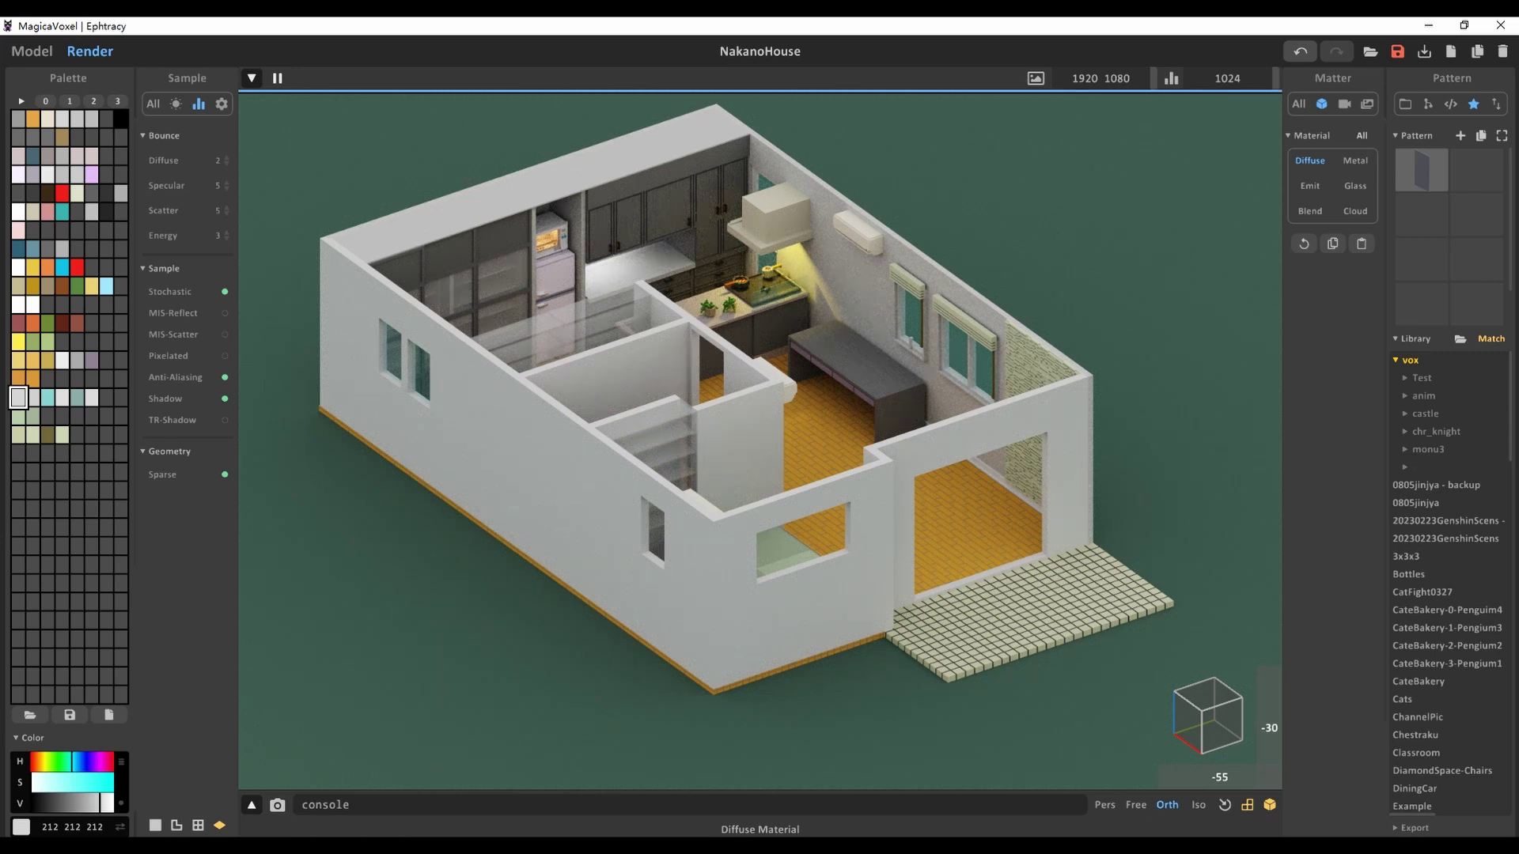
Build a washbasin counter with a recessed rectangular basin and raised rim in the small room, plus a pale yellow (249, 255, 185) light bar above
{"action": "right_click_drag", "start_coordinate": [759, 435], "coordinate": [827, 479]}
{"action": "key", "text": "Tab"}
{"action": "scroll", "coordinate": [759, 435], "scroll_direction": "up", "scroll_amount": 3}
{"action": "key", "text": "Tab"}
{"action": "mouse_move", "coordinate": [759, 435]}
{"action": "right_mouse_down"}
{"action": "mouse_move", "coordinate": [799, 475]}
{"action": "mouse_move", "coordinate": [791, 443]}
{"action": "mouse_move", "coordinate": [815, 447]}
{"action": "mouse_move", "coordinate": [724, 325]}
{"action": "mouse_move", "coordinate": [696, 494]}
{"action": "mouse_move", "coordinate": [893, 560]}
{"action": "right_mouse_up"}
{"action": "scroll", "coordinate": [759, 435], "scroll_direction": "up", "scroll_amount": 3}
{"action": "key", "text": "b"}
{"action": "scroll", "coordinate": [759, 435], "scroll_direction": "up", "scroll_amount": 3}
{"action": "key", "text": "ctrl+z"}
{"action": "scroll", "coordinate": [723, 324], "scroll_direction": "down", "scroll_amount": 2}
{"action": "key", "text": "Tab"}
{"action": "key", "text": "Tab"}
{"action": "key", "text": "Tab"}
{"action": "key", "text": "Tab"}
{"action": "scroll", "coordinate": [892, 561], "scroll_direction": "up", "scroll_amount": 2}
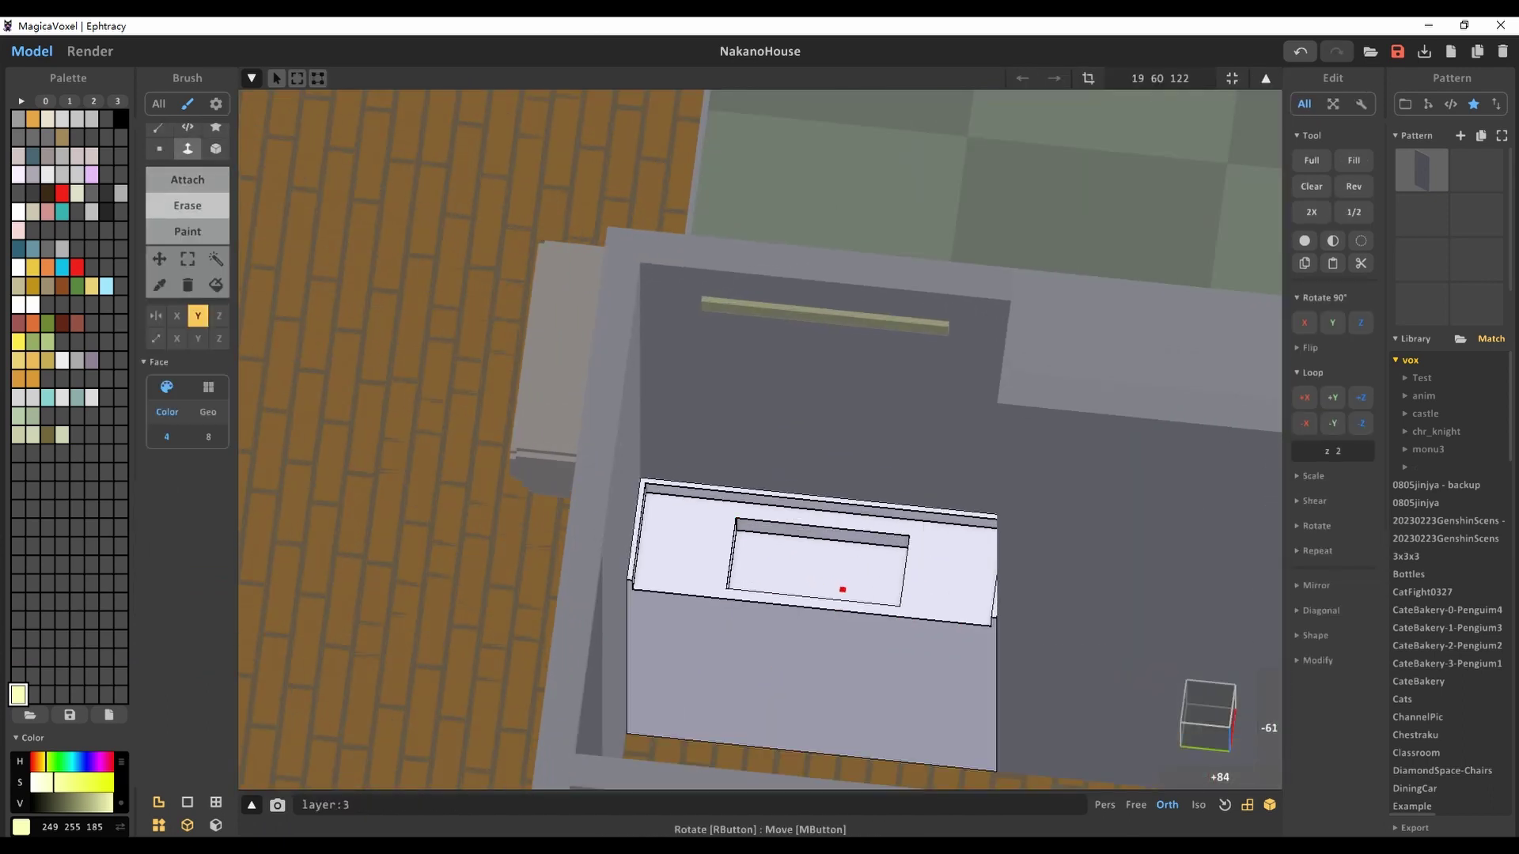
Carve the front of the washbasin cabinet into two door panels separated by narrow vertical gaps beneath the countertop
{"action": "right_click_drag", "start_coordinate": [838, 590], "coordinate": [708, 459]}
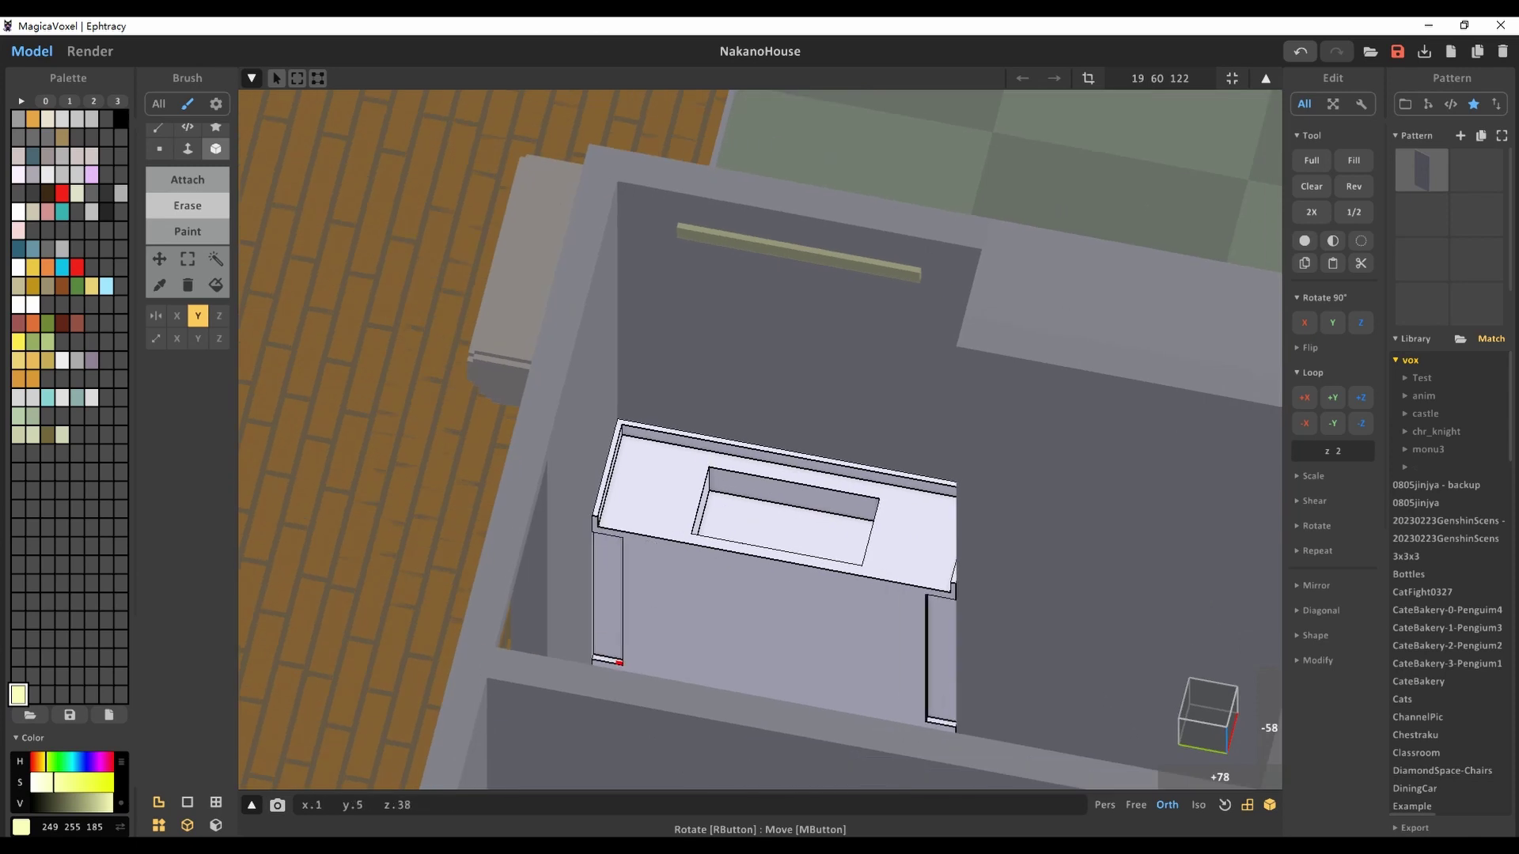
{"action": "right_click_drag", "start_coordinate": [601, 701], "coordinate": [753, 600]}
{"action": "right_click_drag", "start_coordinate": [775, 686], "coordinate": [819, 652]}
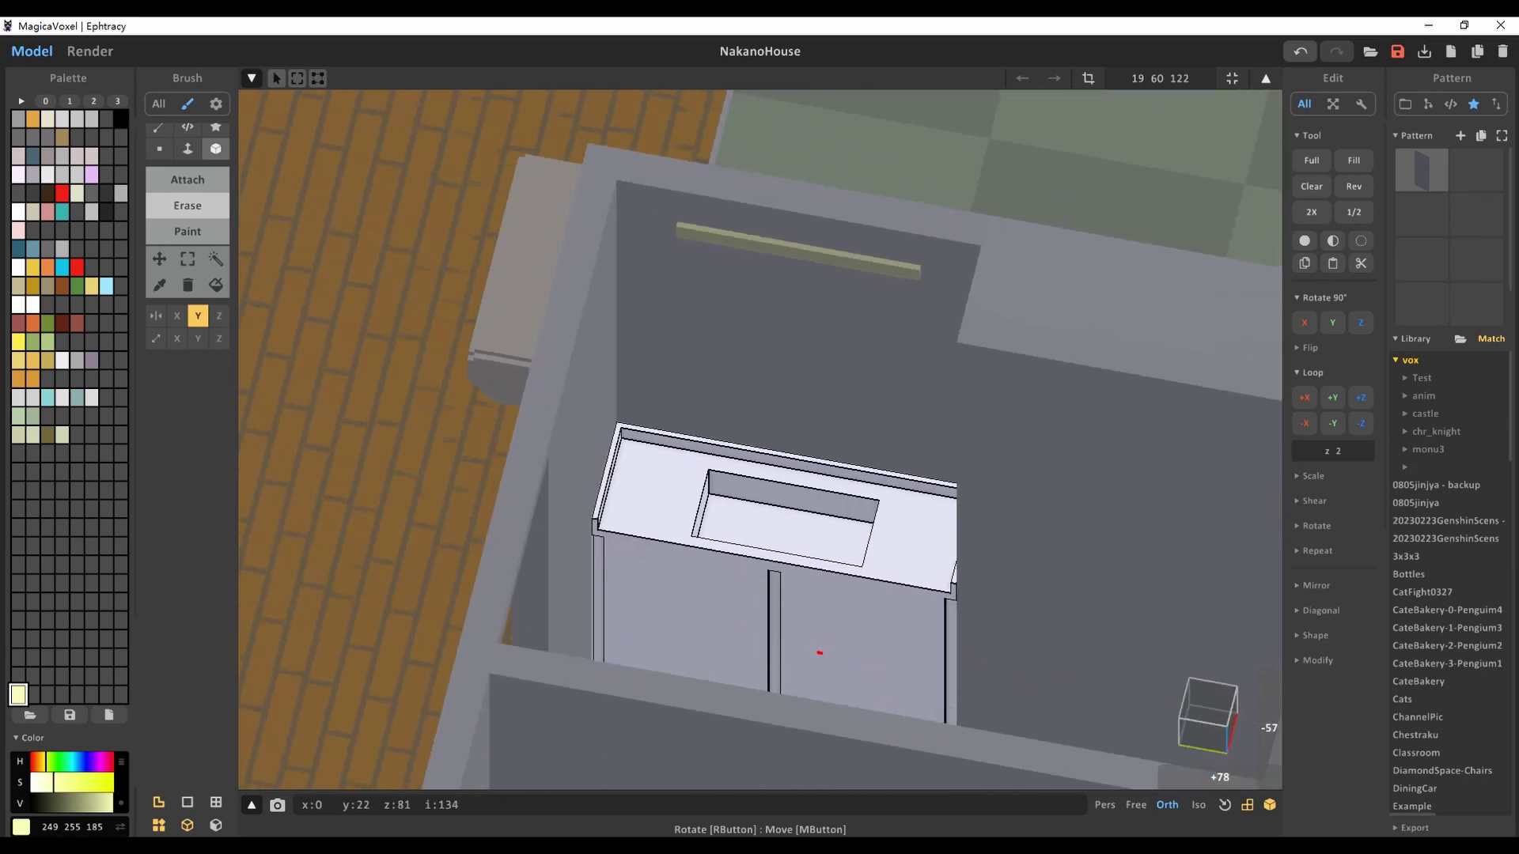
{"action": "right_click_drag", "start_coordinate": [837, 588], "coordinate": [827, 586]}
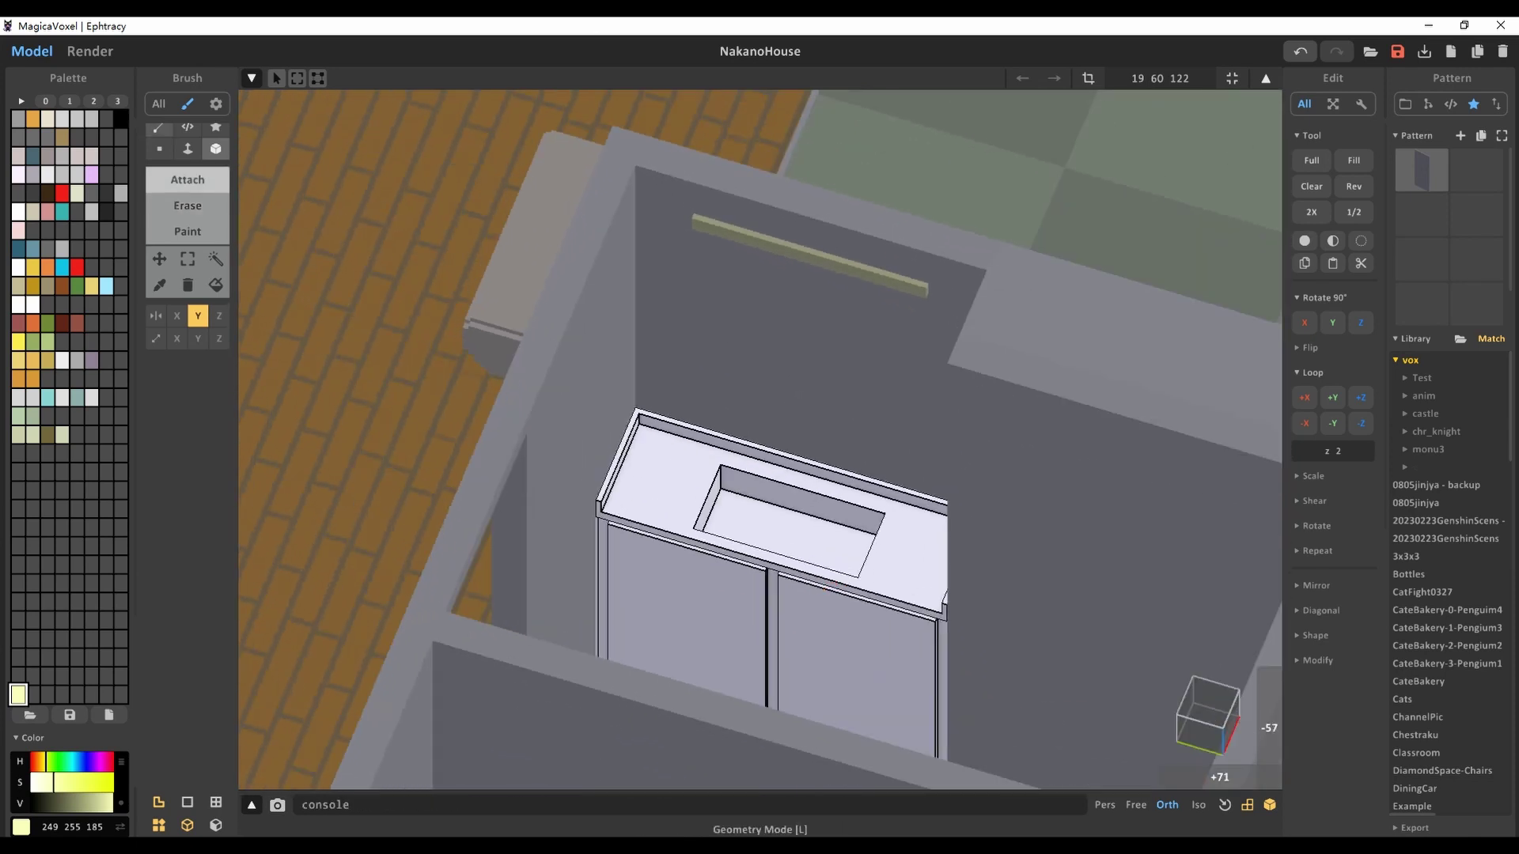
Add a small faucet in greyish pink (207, 194, 194) at one end of the washbasin
{"action": "scroll", "coordinate": [828, 587], "scroll_direction": "down", "scroll_amount": 5}
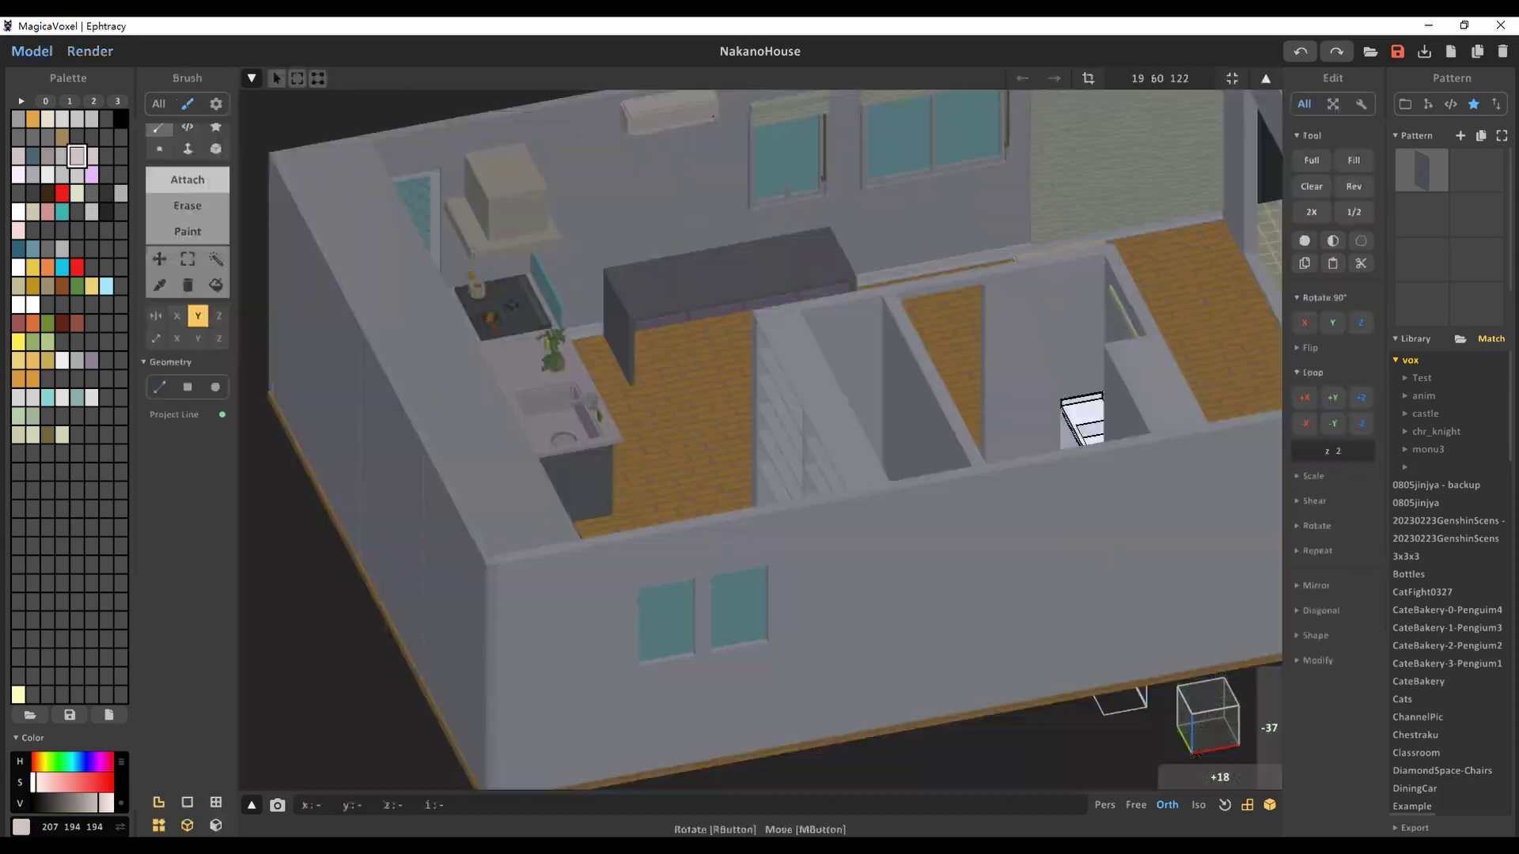
{"action": "key", "text": "Tab"}
{"action": "key", "text": "Tab"}
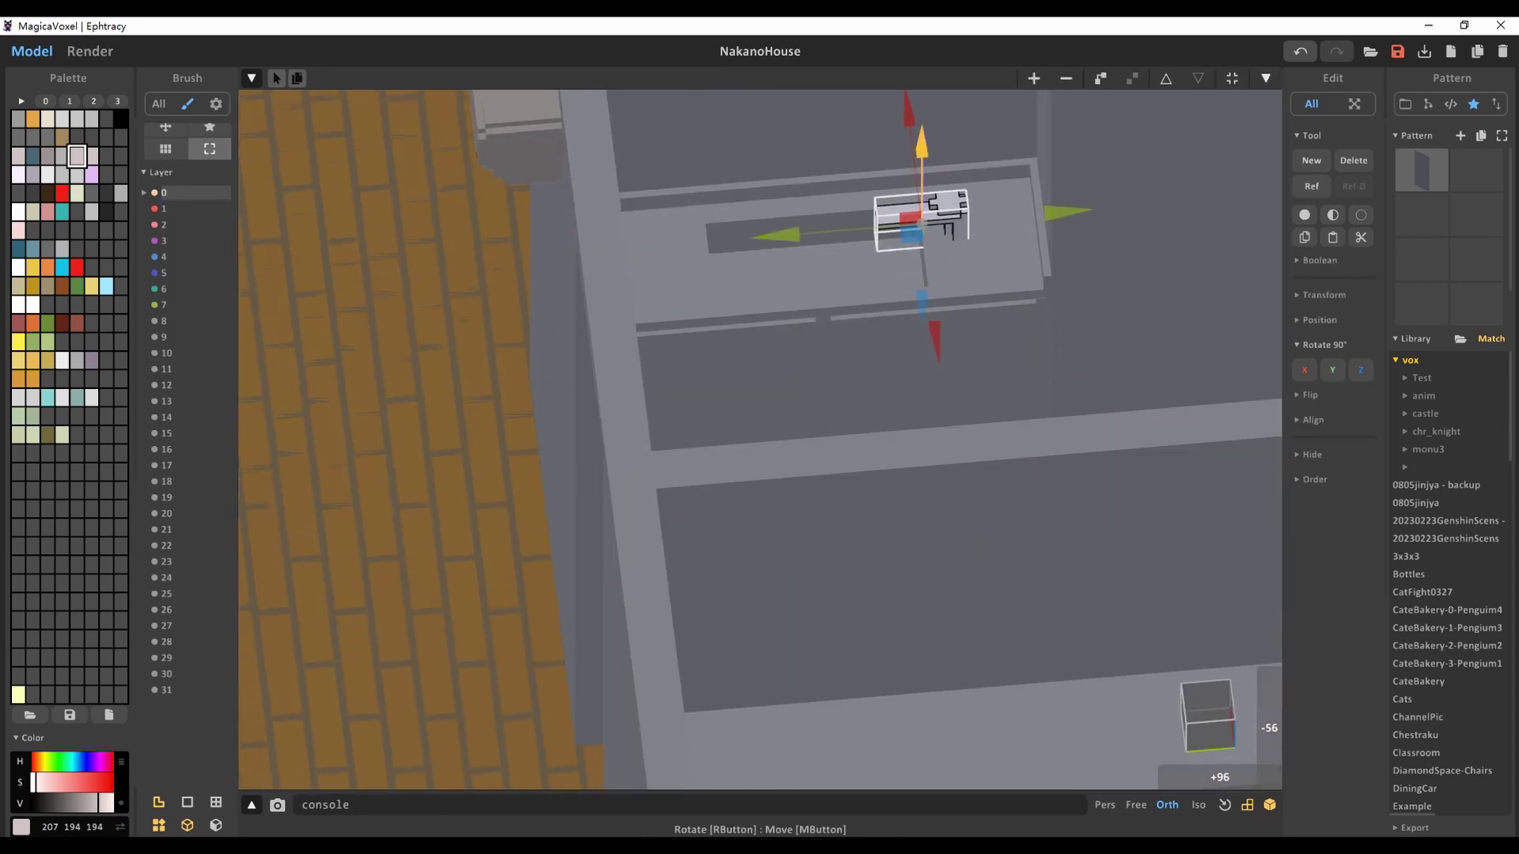
{"action": "scroll", "coordinate": [759, 439], "scroll_direction": "down", "scroll_amount": 5}
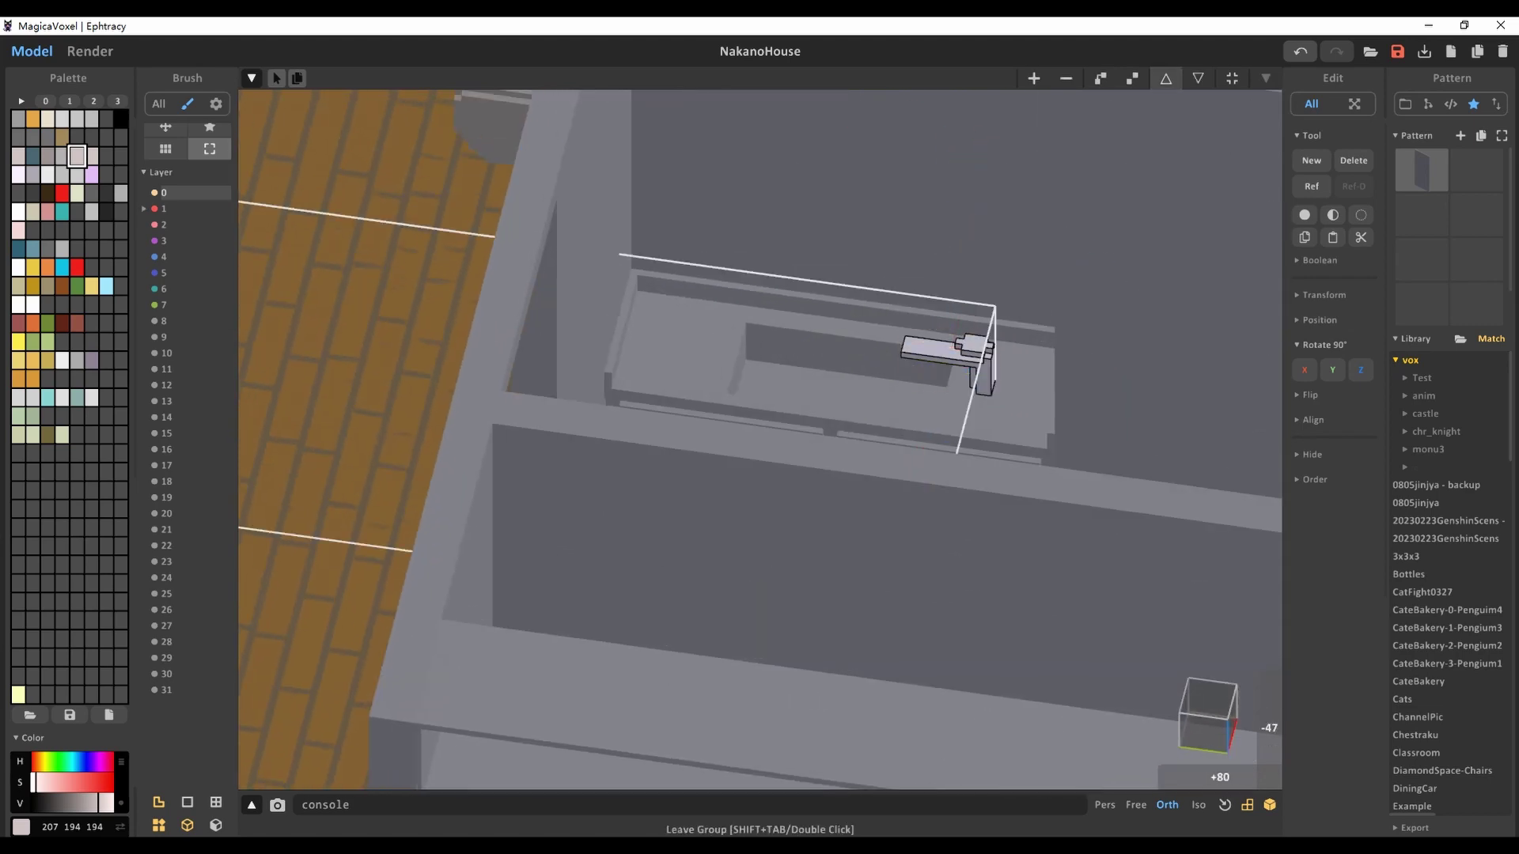
{"action": "key", "text": "ctrl+a"}
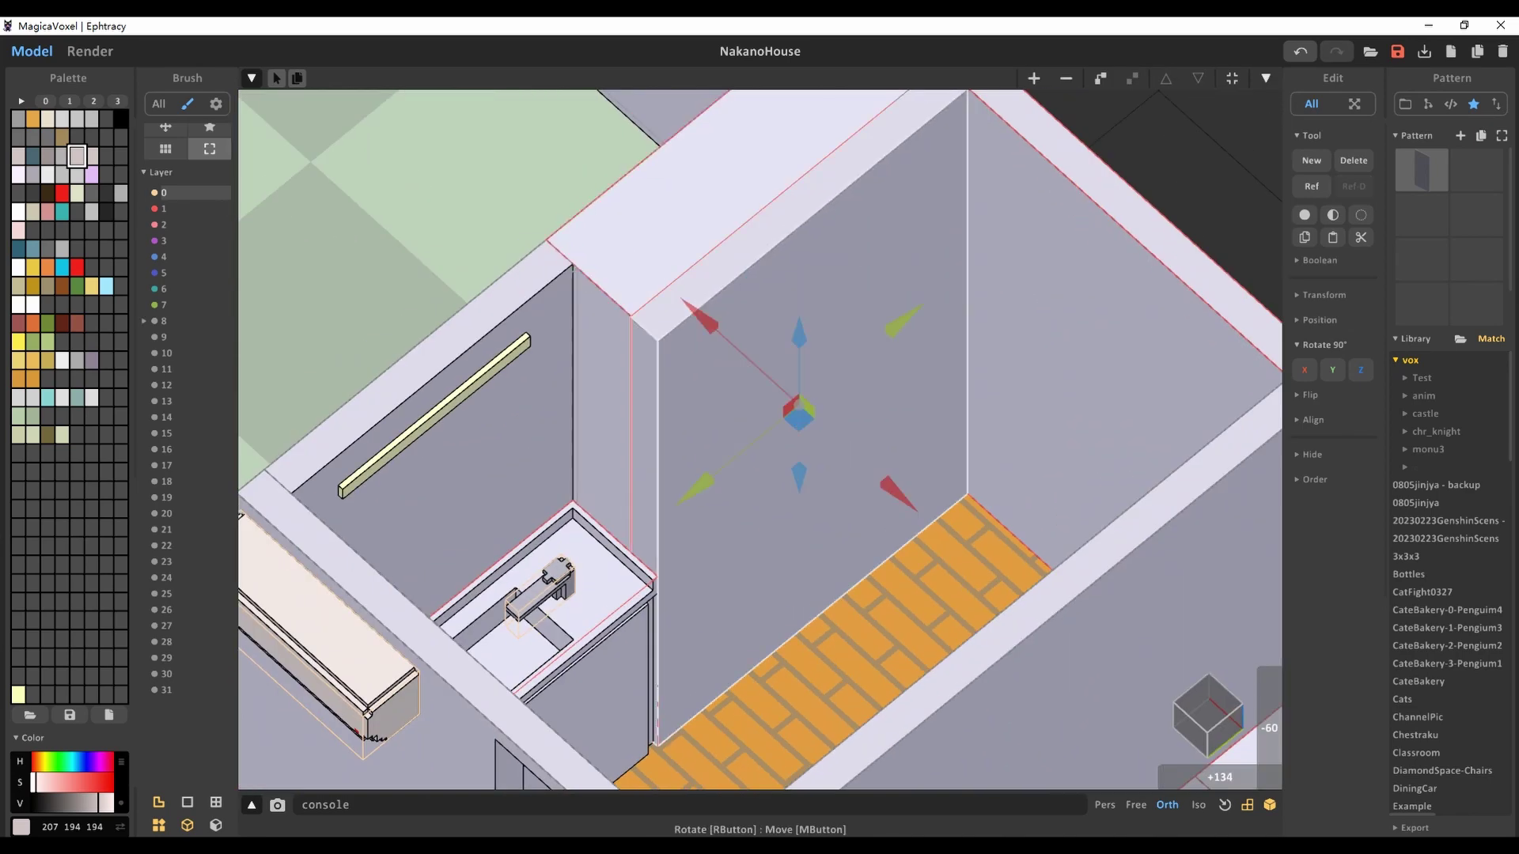
Open the washbasin counter for editing and erase its raised side rim at the faucet end
{"action": "key", "text": "Tab"}
{"action": "key", "text": "f"}
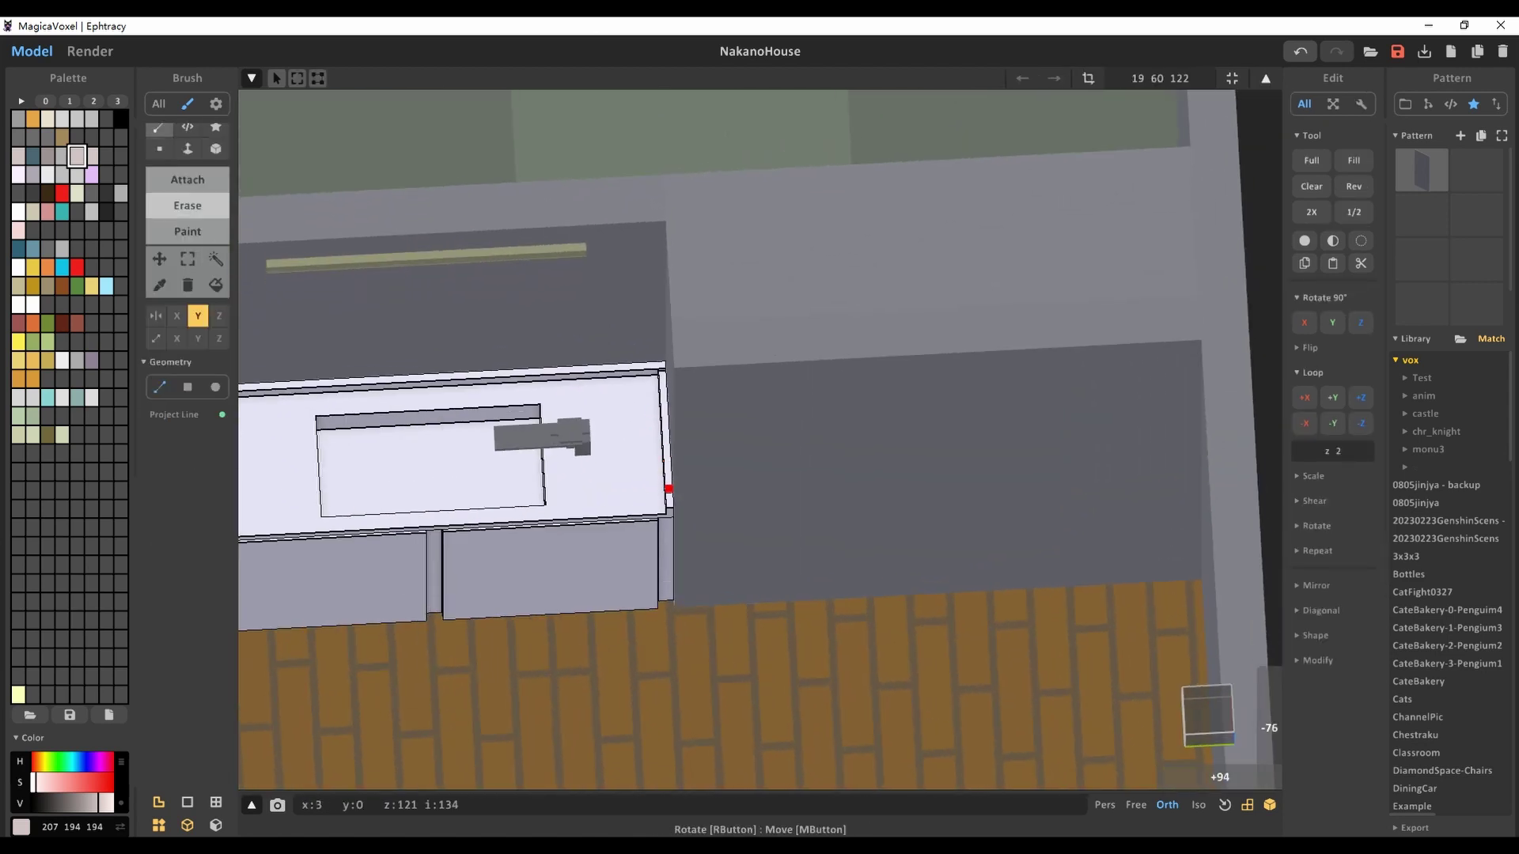
{"action": "right_click_drag", "start_coordinate": [668, 495], "coordinate": [560, 434]}
{"action": "scroll", "coordinate": [581, 457], "scroll_direction": "up", "scroll_amount": 5}
{"action": "scroll", "coordinate": [560, 434], "scroll_direction": "up", "scroll_amount": 3}
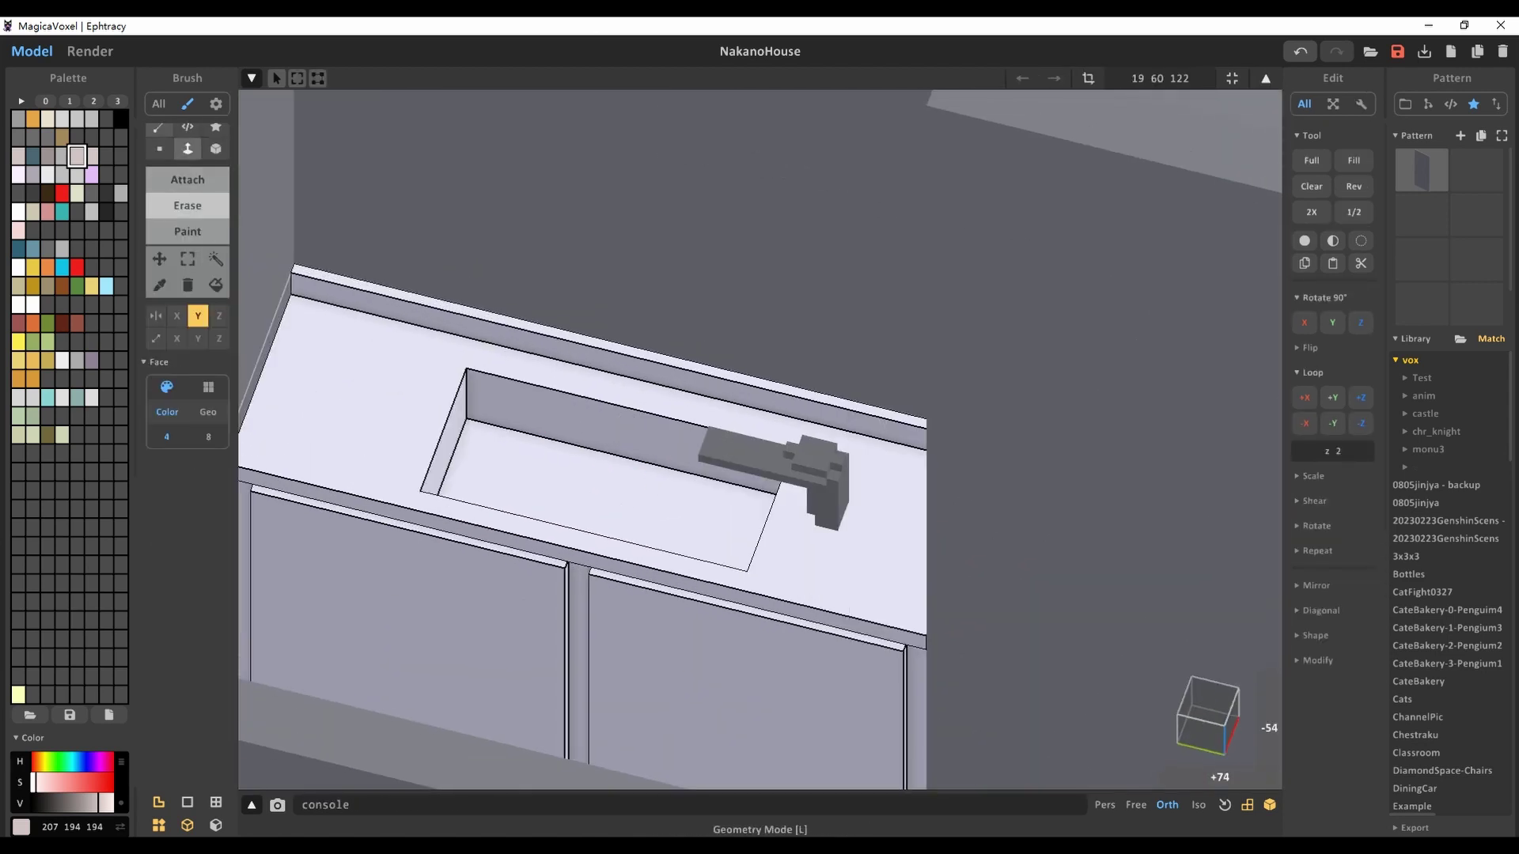
{"action": "key", "text": "ctrl+z"}
Open the faucet model for editing and recolour it light grey (219, 219, 219)
{"action": "right_click_drag", "start_coordinate": [496, 393], "coordinate": [602, 433]}
{"action": "key", "text": "Tab"}
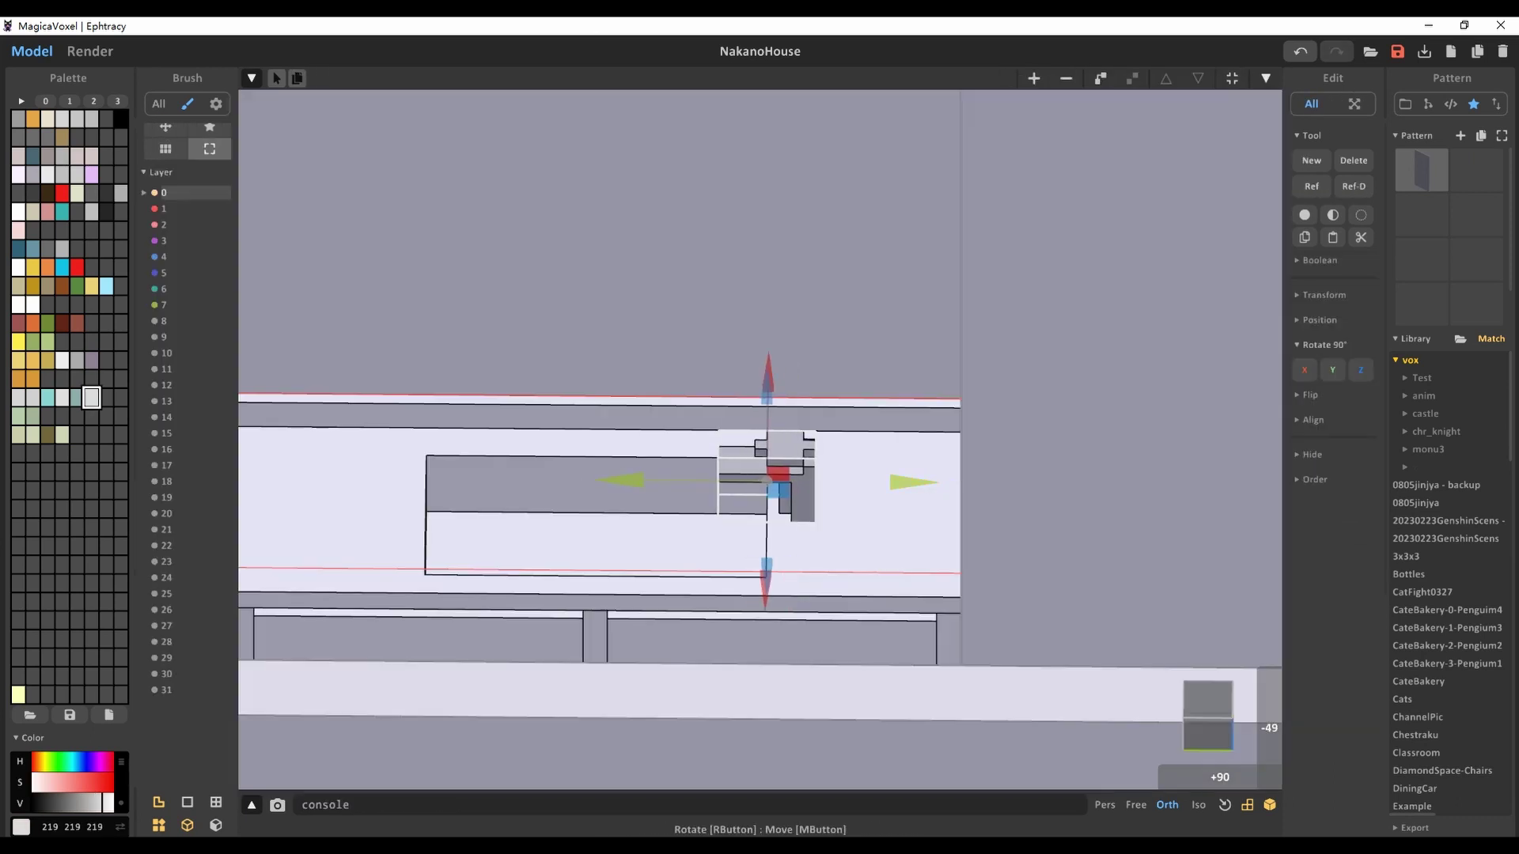
{"action": "key", "text": "Tab"}
{"action": "mouse_move", "coordinate": [759, 443]}
{"action": "right_mouse_down"}
{"action": "mouse_move", "coordinate": [823, 420]}
{"action": "mouse_move", "coordinate": [657, 443]}
{"action": "mouse_move", "coordinate": [672, 427]}
{"action": "mouse_move", "coordinate": [716, 451]}
{"action": "mouse_move", "coordinate": [668, 443]}
{"action": "right_mouse_up"}
{"action": "key", "text": "r"}
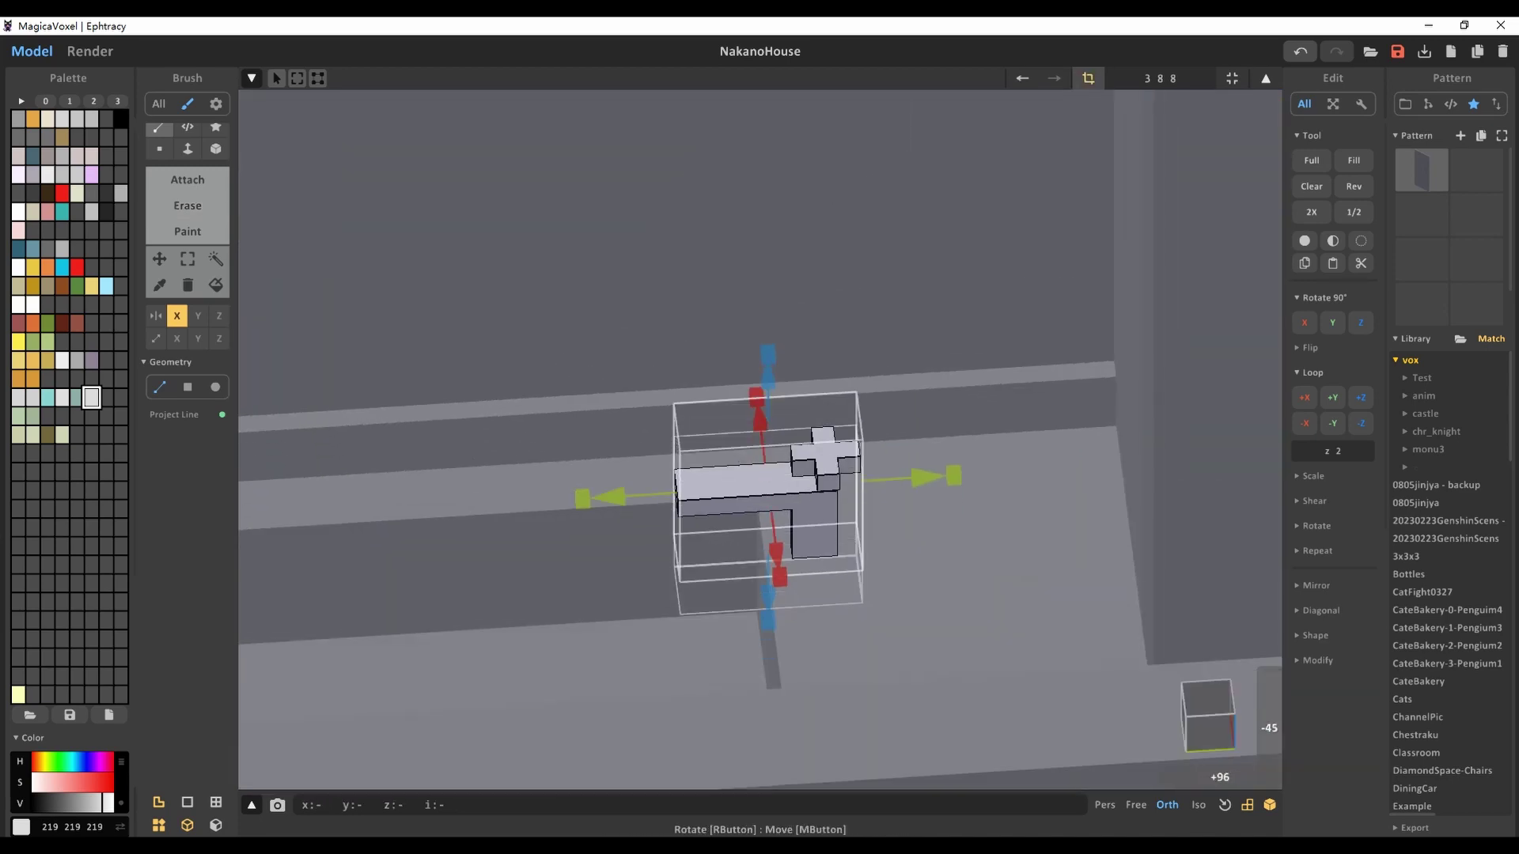
{"action": "key", "text": "Tab"}
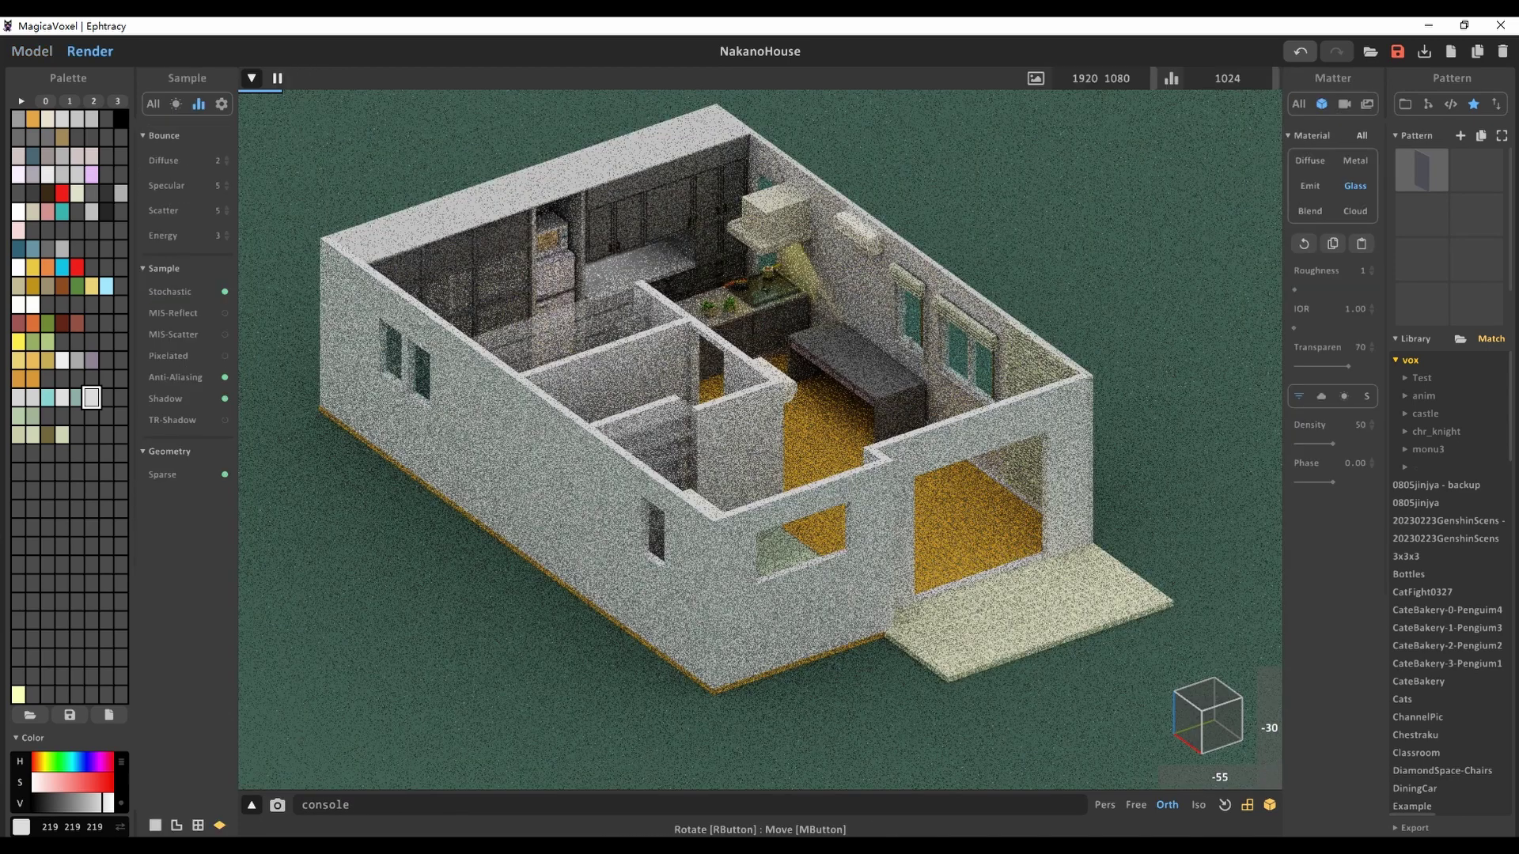
Render the house with the pale yellow (249, 255, 185) material set to Emit and the light grey wall material set to Diffuse
{"action": "right_click_drag", "start_coordinate": [759, 443], "coordinate": [522, 442]}
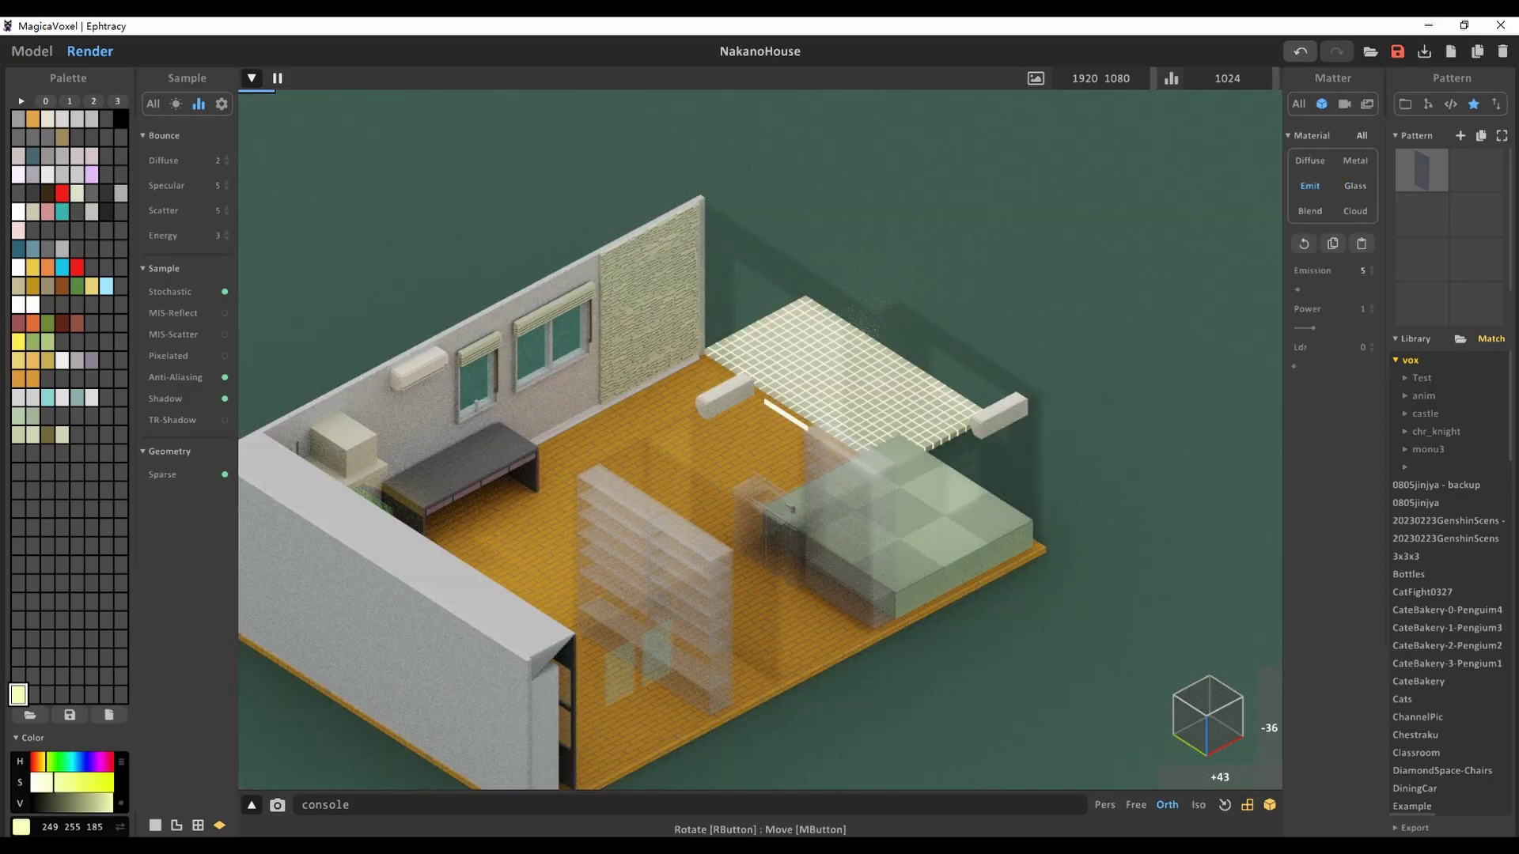
{"action": "right_click_drag", "start_coordinate": [522, 443], "coordinate": [759, 439]}
{"action": "left_click", "coordinate": [1310, 161]}
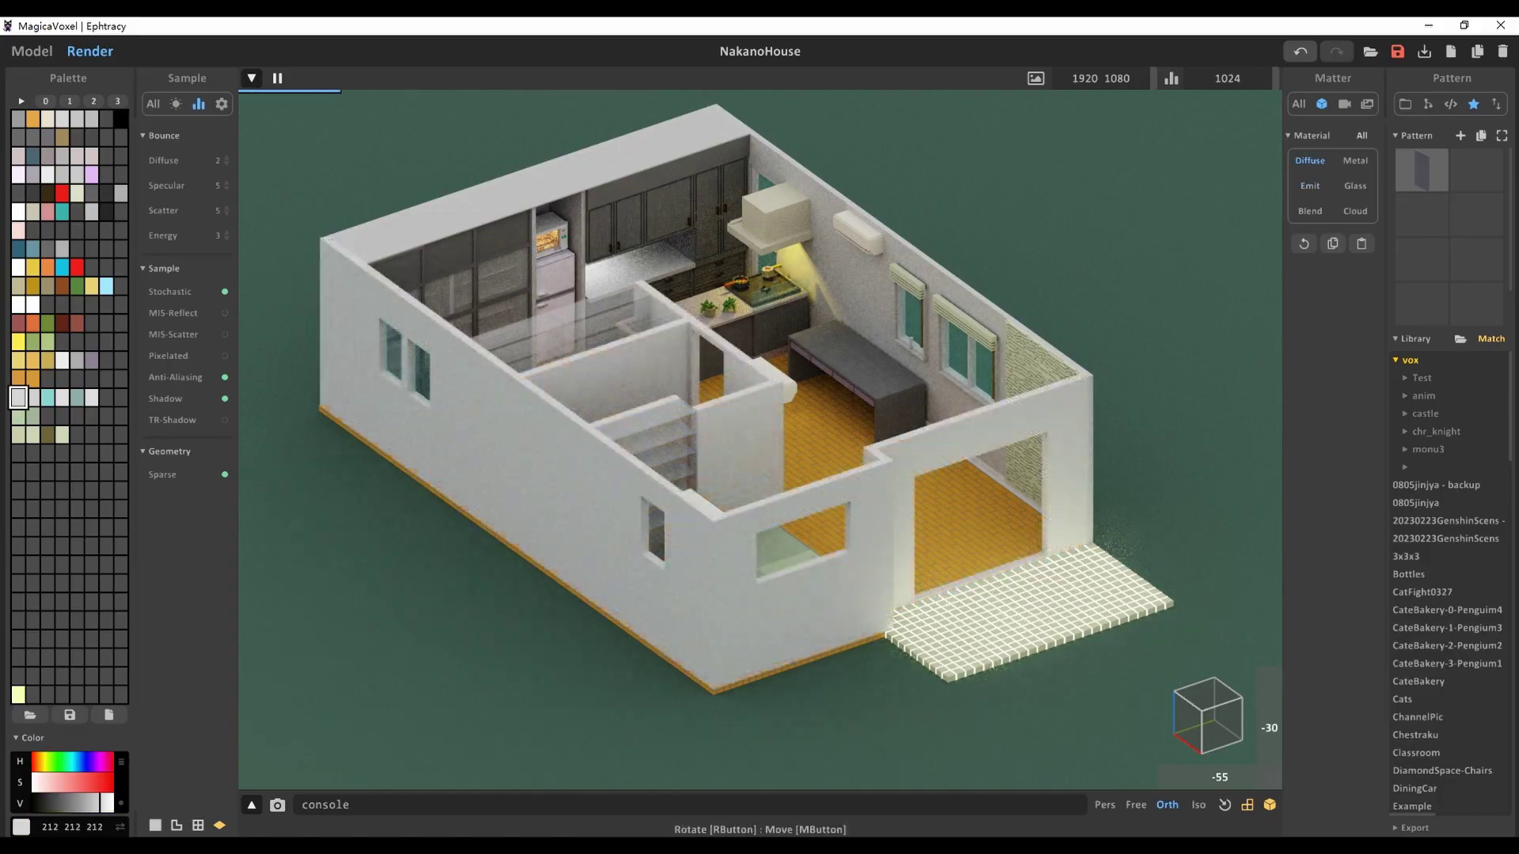
{"action": "right_click_drag", "start_coordinate": [633, 443], "coordinate": [847, 423]}
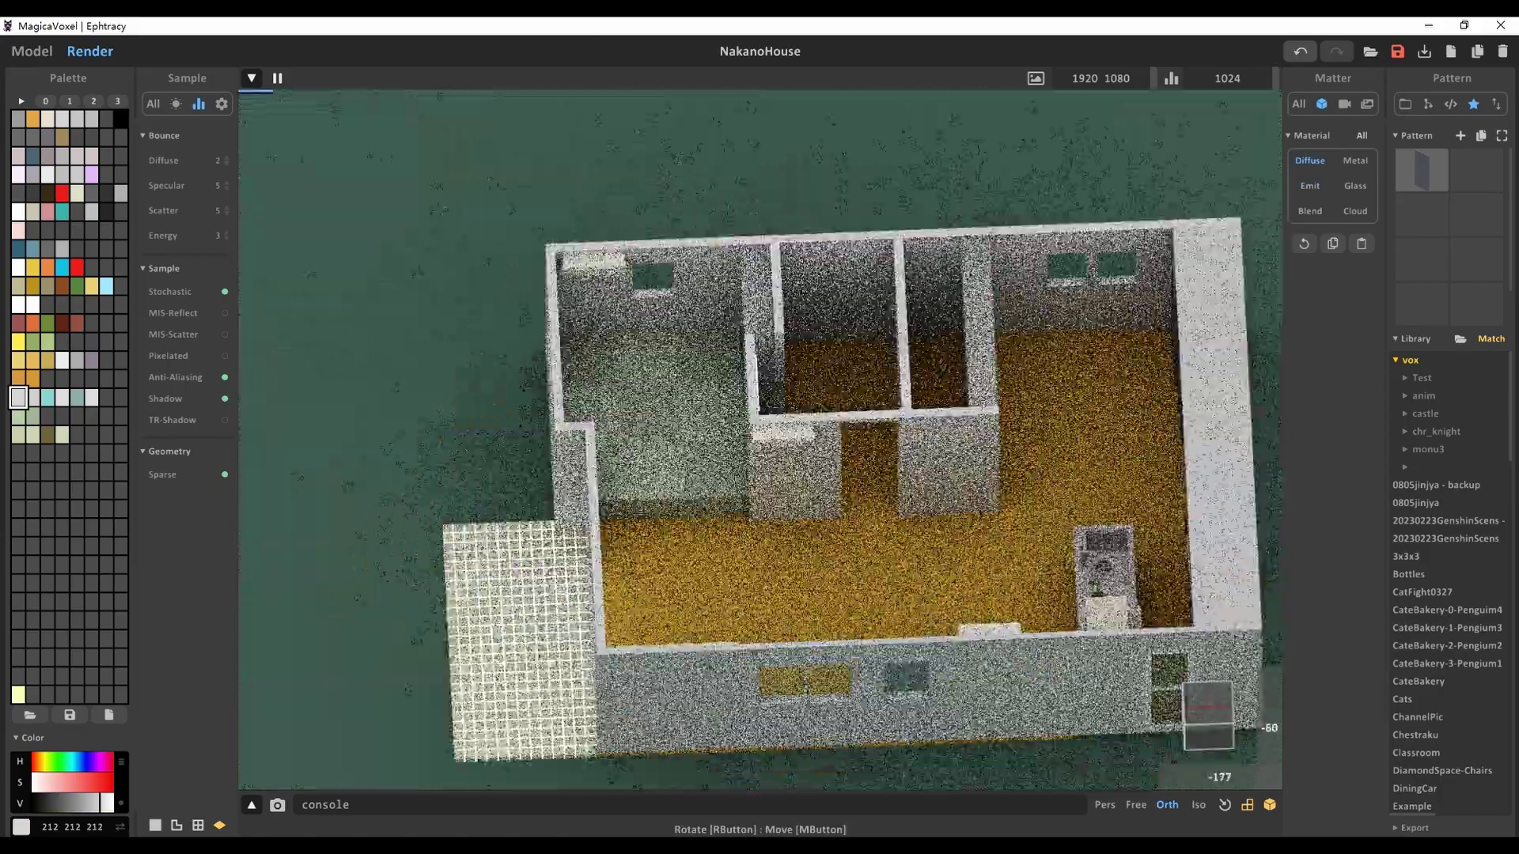
Align the partition wall with the doorway's edge and place another thin wall against the shelving unit
{"action": "key", "text": "F1"}
{"action": "scroll", "coordinate": [791, 435], "scroll_direction": "up", "scroll_amount": 5}
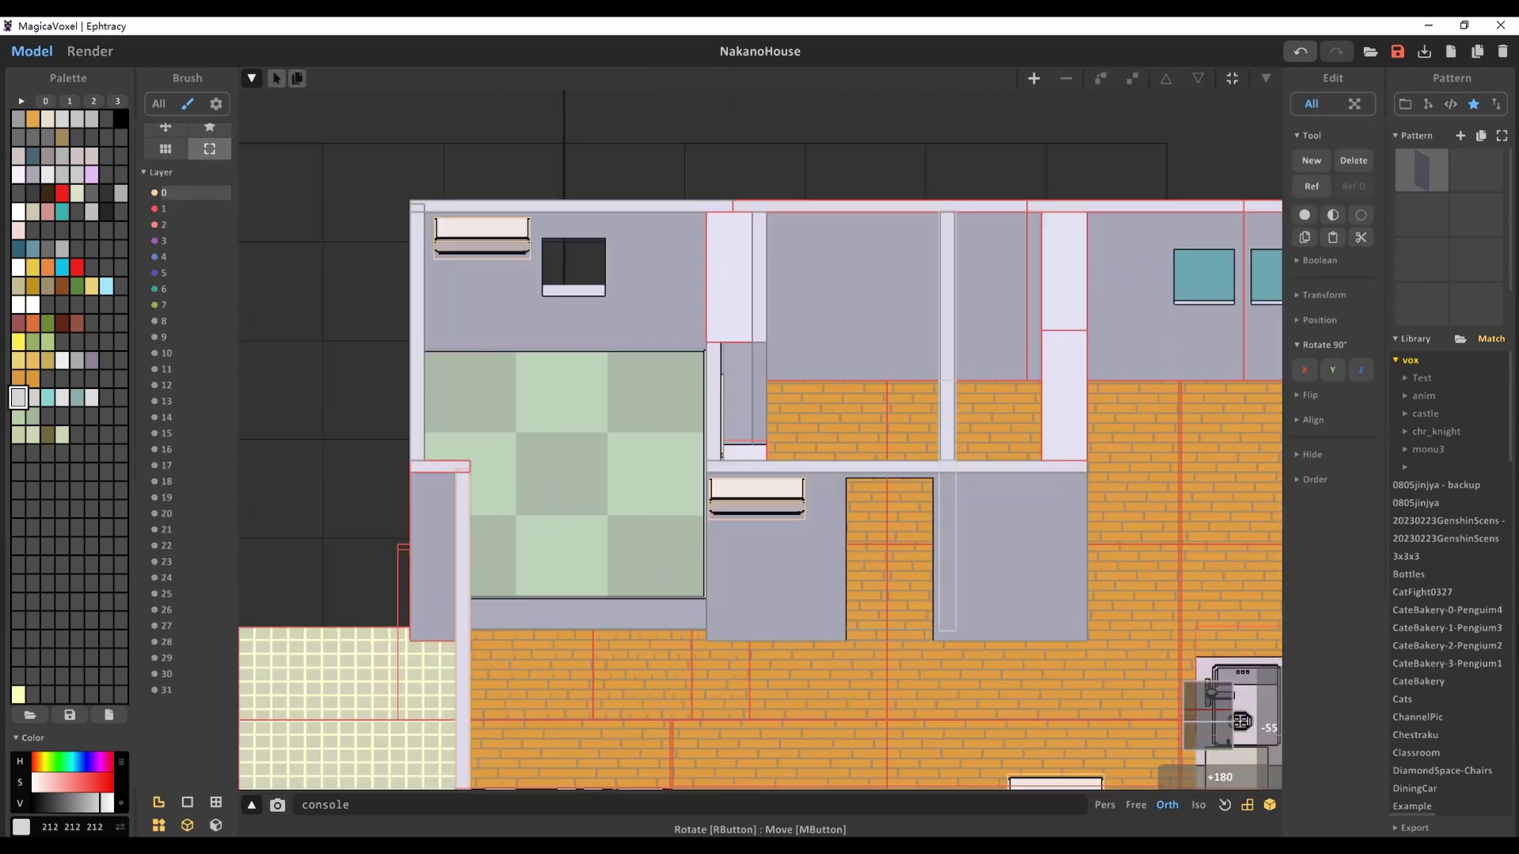
{"action": "key", "text": "Tab"}
{"action": "scroll", "coordinate": [759, 427], "scroll_direction": "up", "scroll_amount": 4}
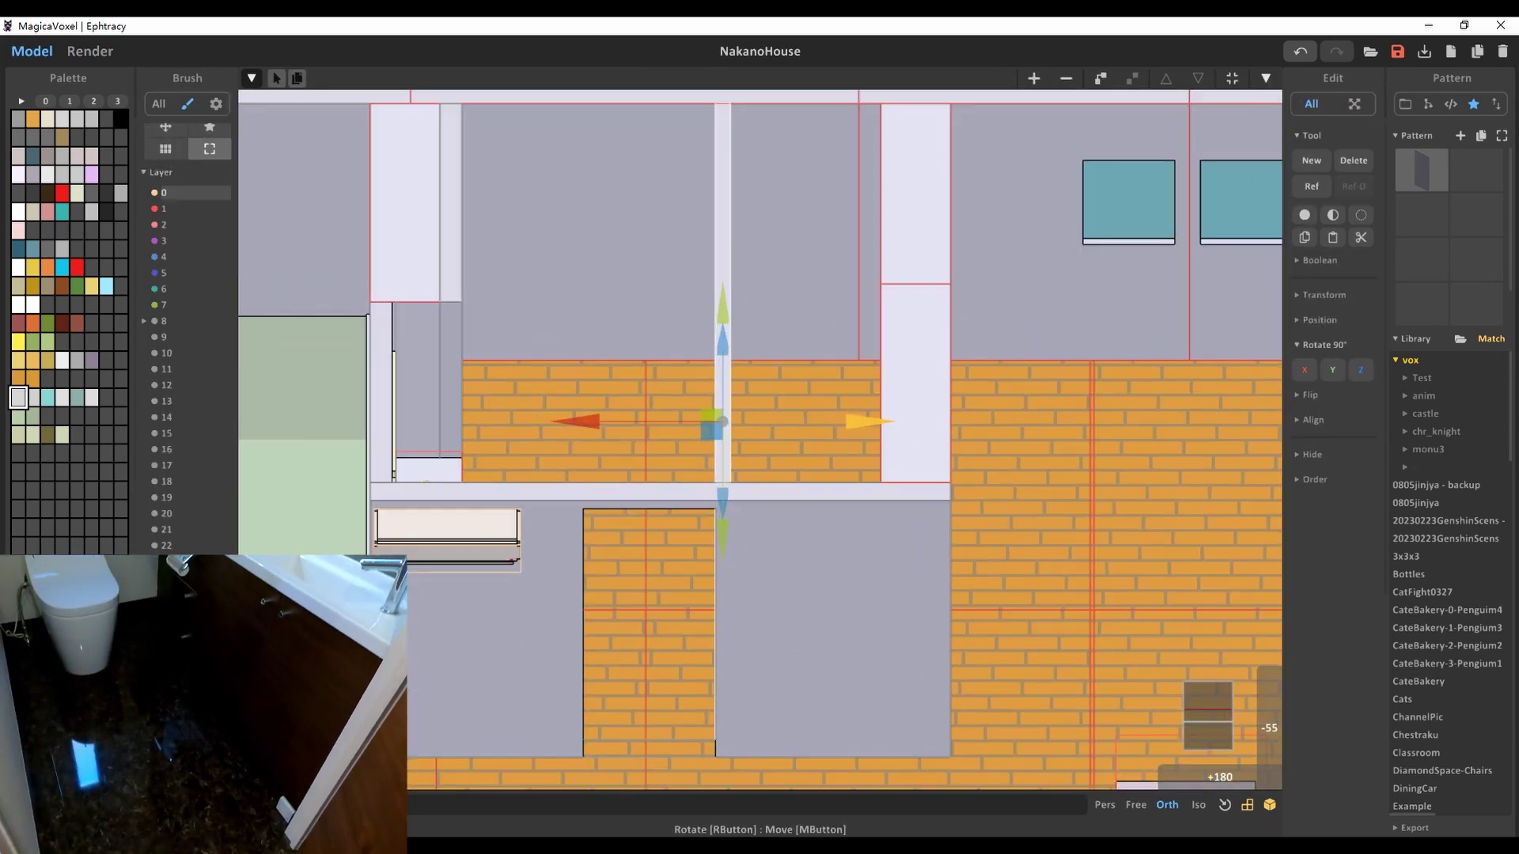
{"action": "right_click_drag", "start_coordinate": [759, 427], "coordinate": [760, 348]}
{"action": "scroll", "coordinate": [771, 431], "scroll_direction": "down", "scroll_amount": 3}
Create a new empty model beside the partition wall and lengthen it to span most of the washroom's depth
{"action": "left_click", "coordinate": [890, 688]}
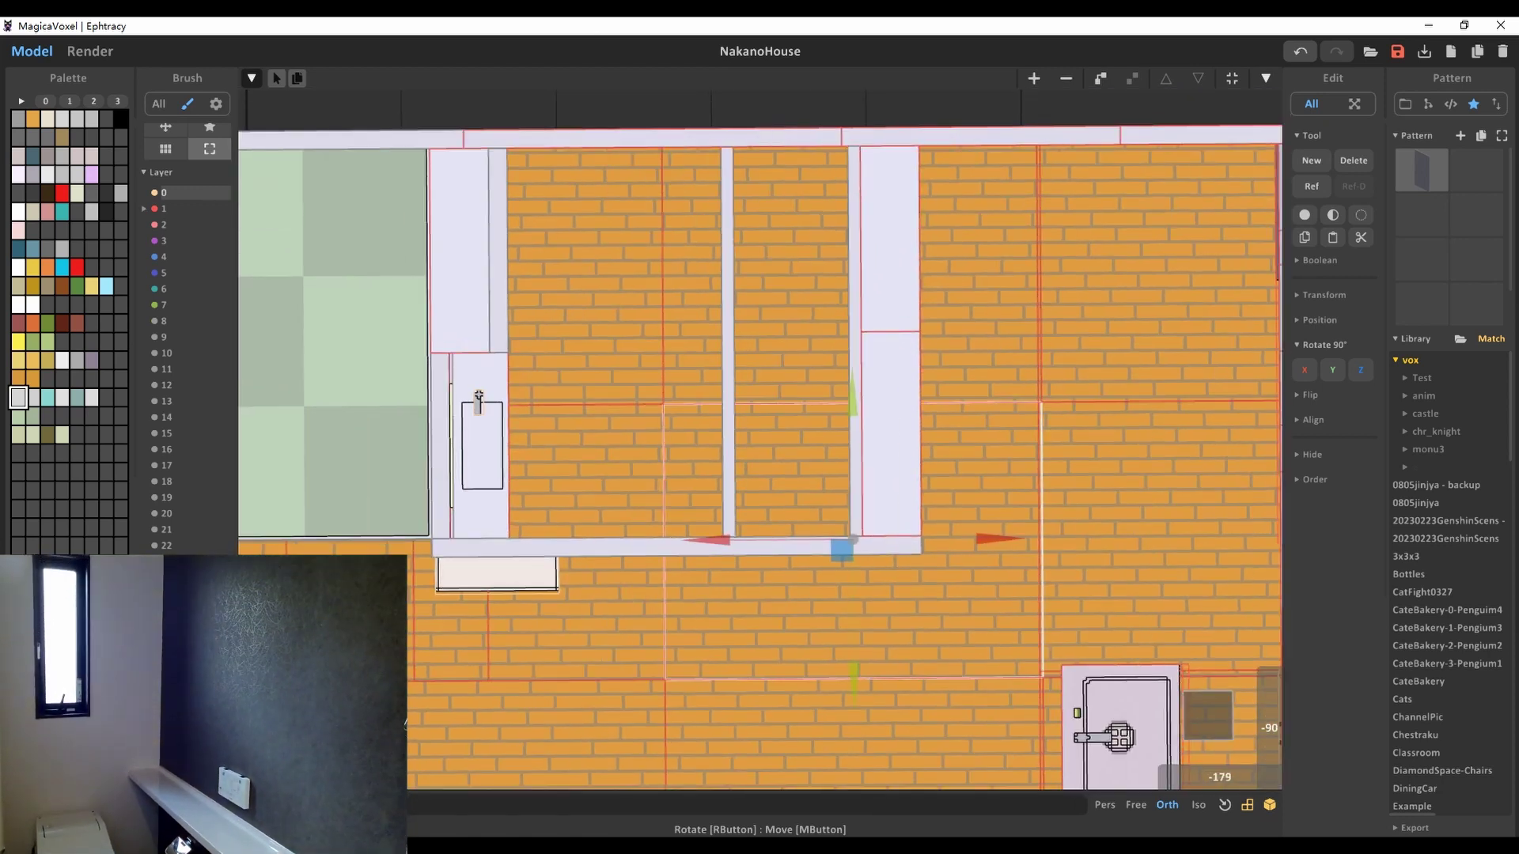
{"action": "left_click", "coordinate": [661, 474]}
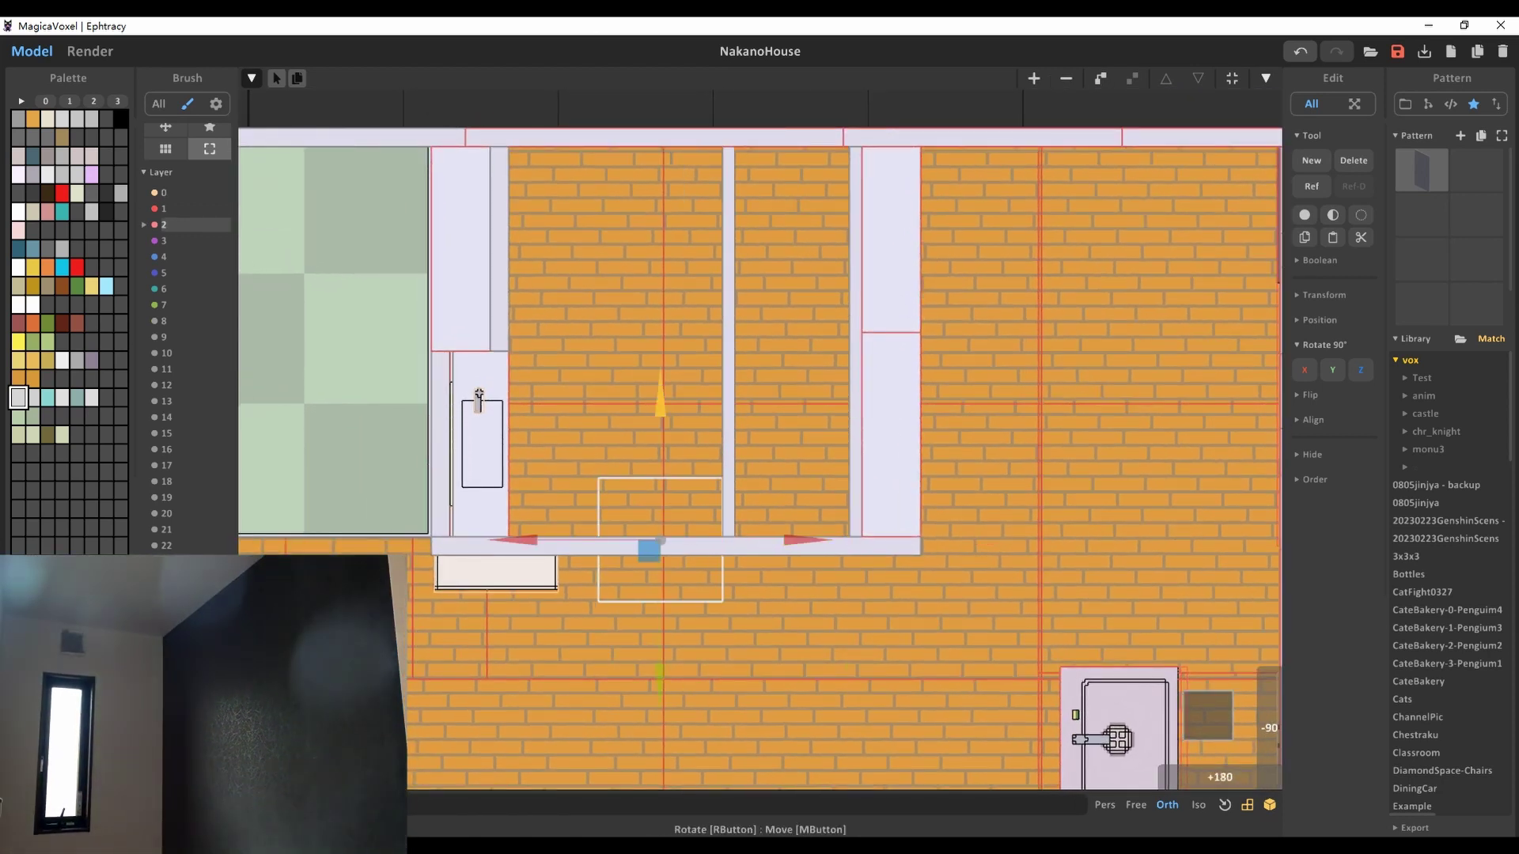
{"action": "key", "text": "Tab"}
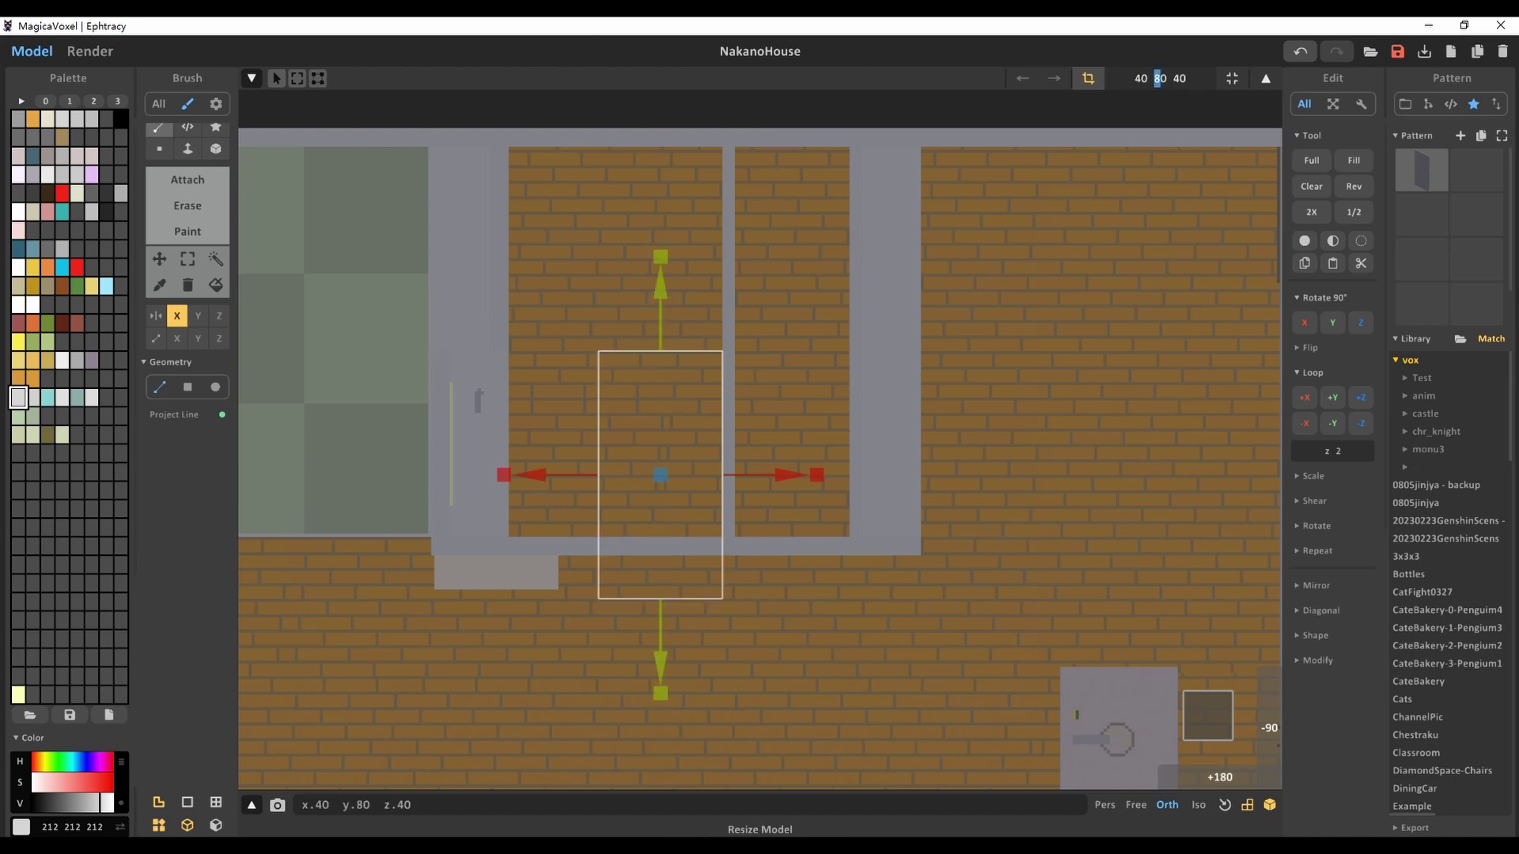
{"action": "key", "text": "Tab"}
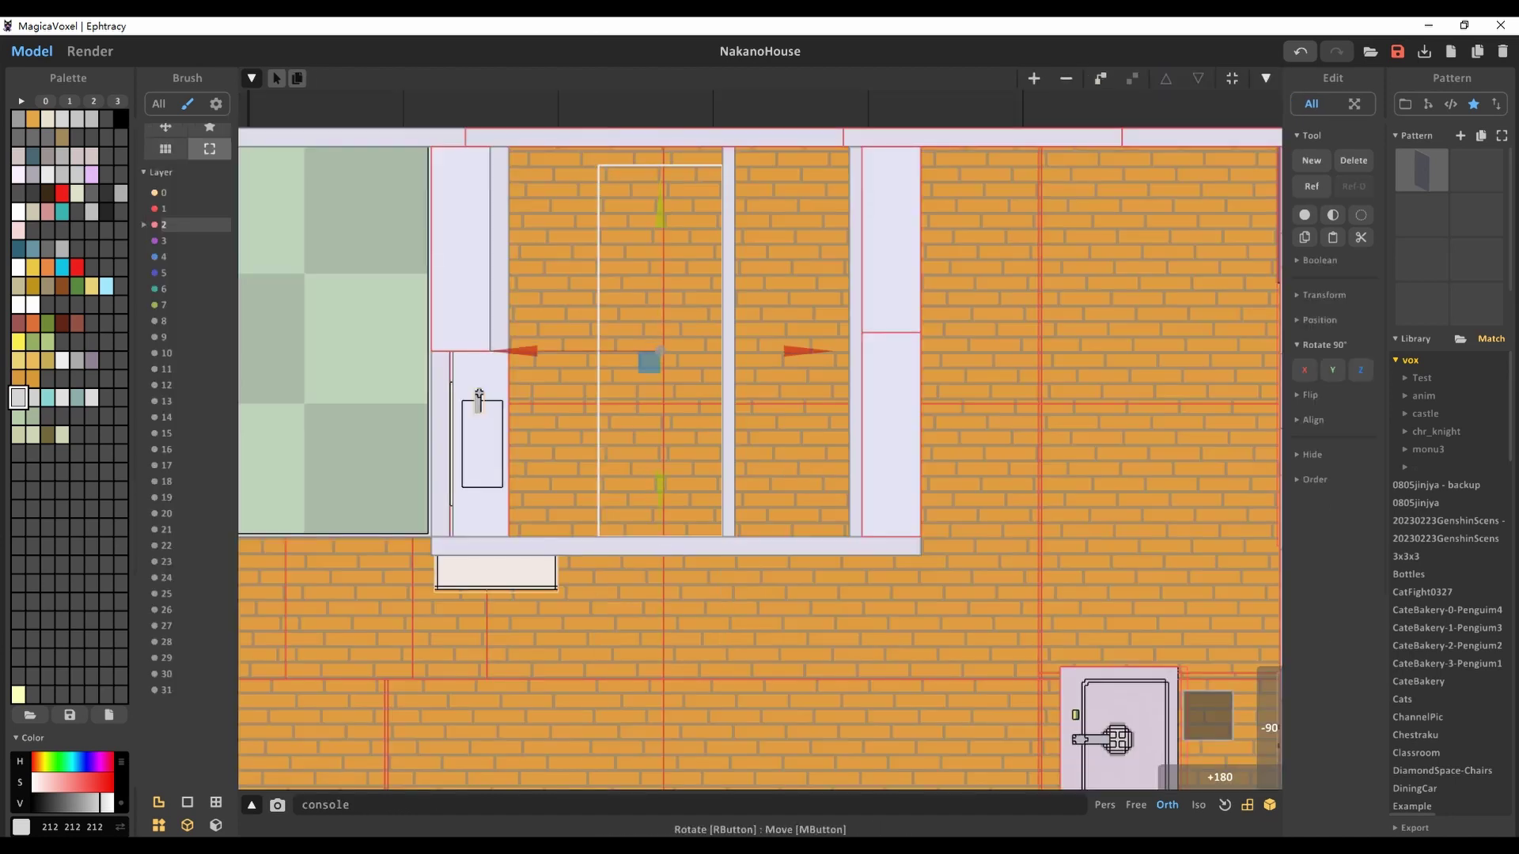
Fit the new block behind the doorway and enlarge it to fill the space up to the wall tops, 40 × 126 × 126 voxels
{"action": "key", "text": "Tab"}
{"action": "key", "text": "Tab"}
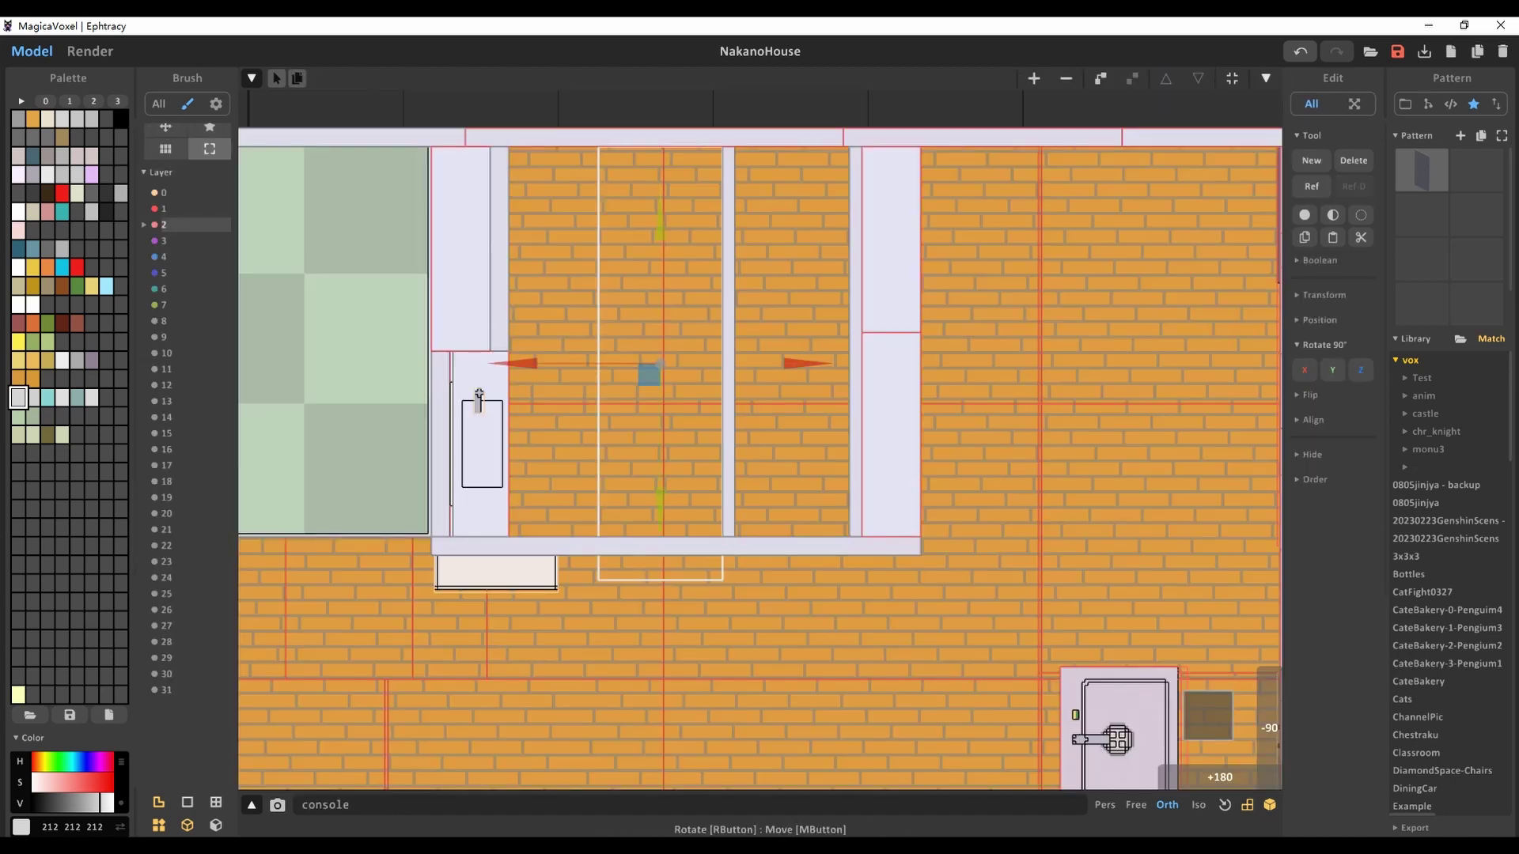
{"action": "key", "text": "Tab"}
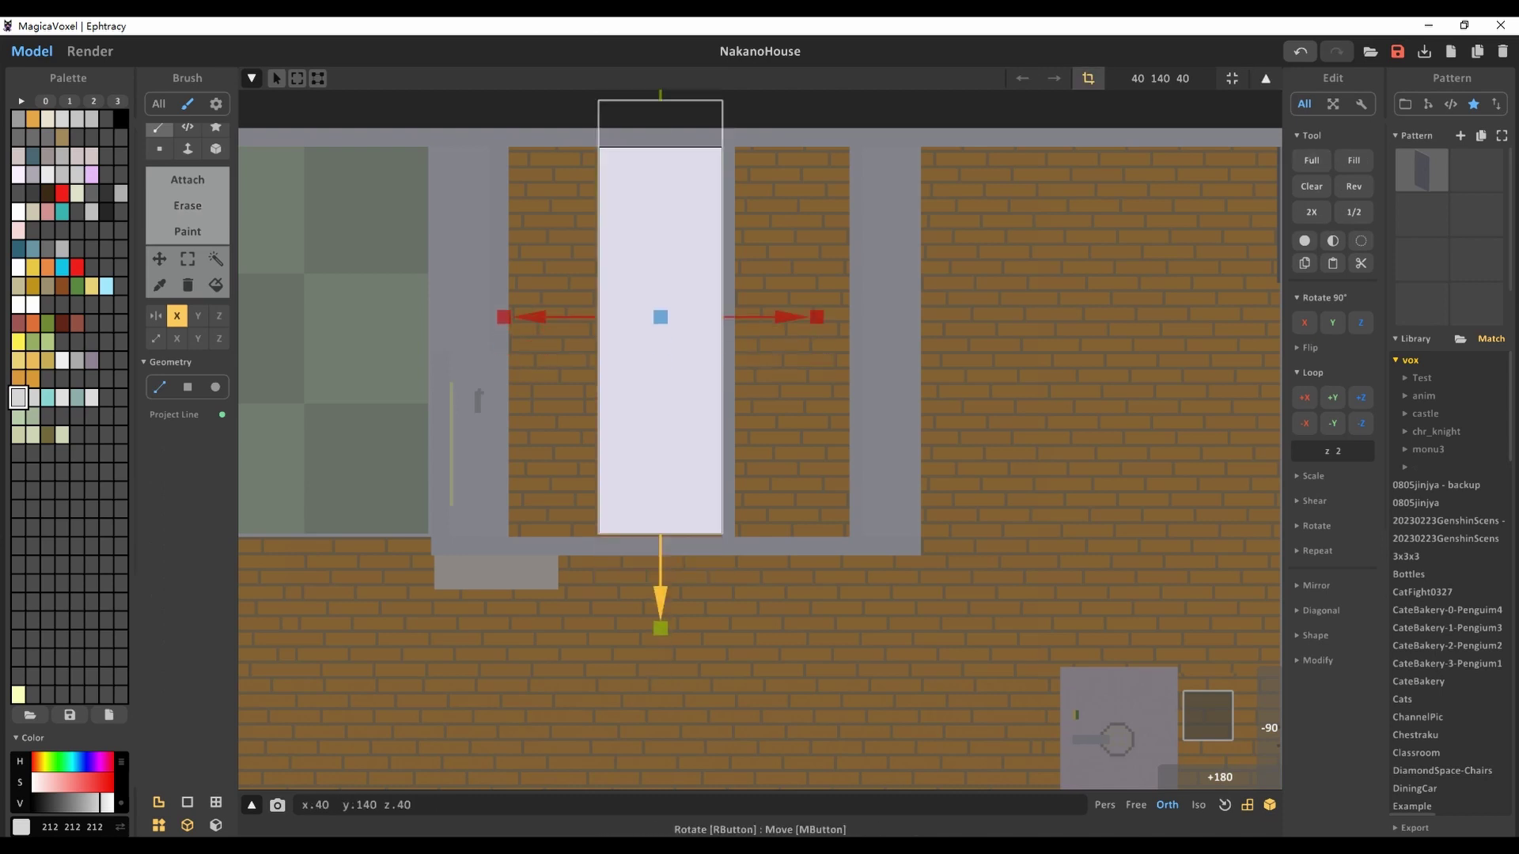
{"action": "right_click_drag", "start_coordinate": [760, 427], "coordinate": [744, 395]}
{"action": "key", "text": "Tab"}
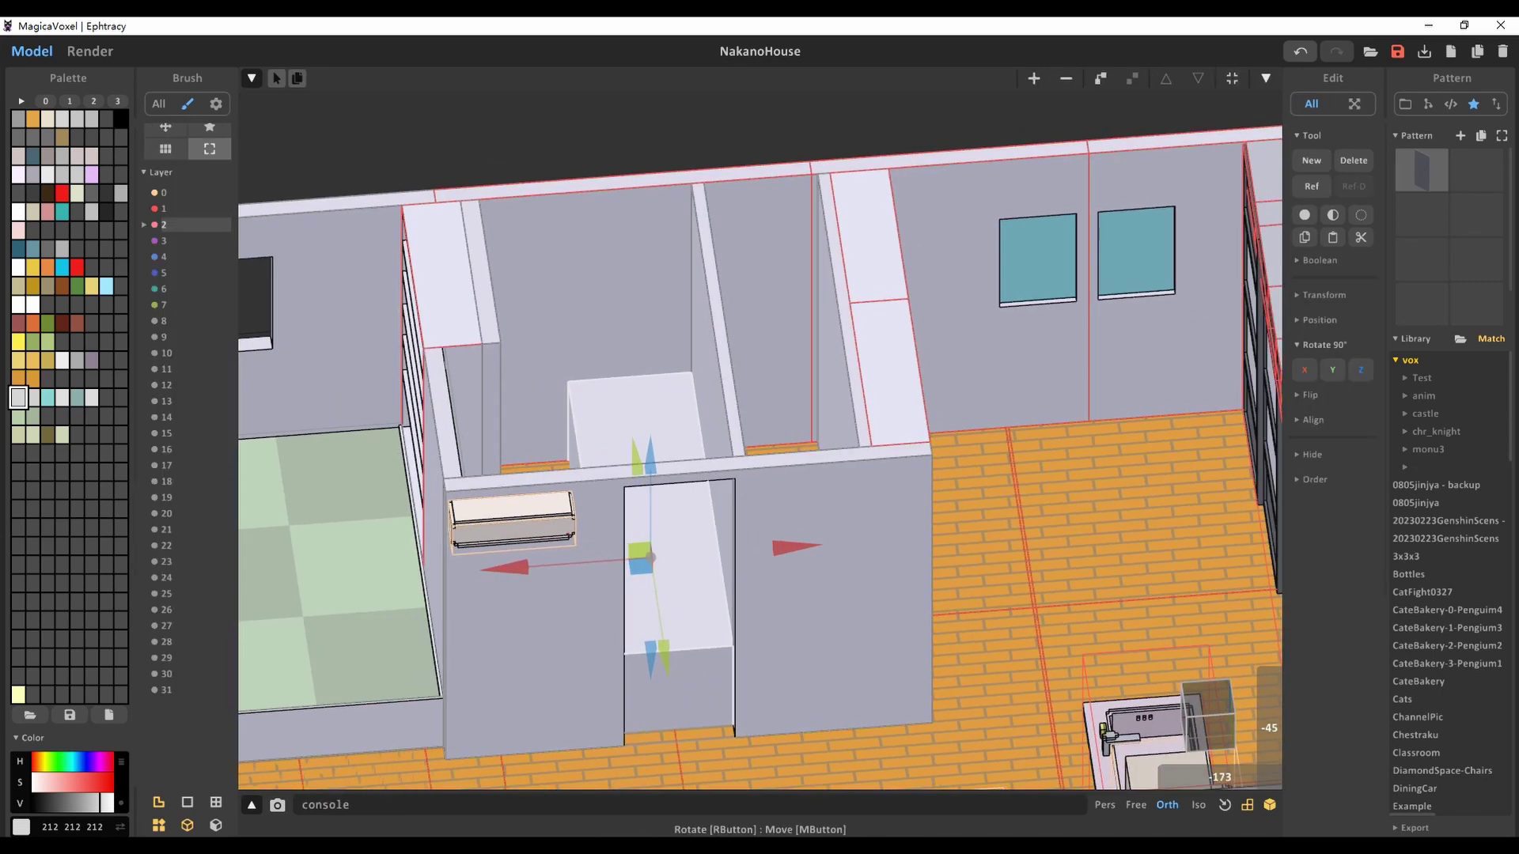
{"action": "left_click_drag", "start_coordinate": [657, 577], "coordinate": [656, 475]}
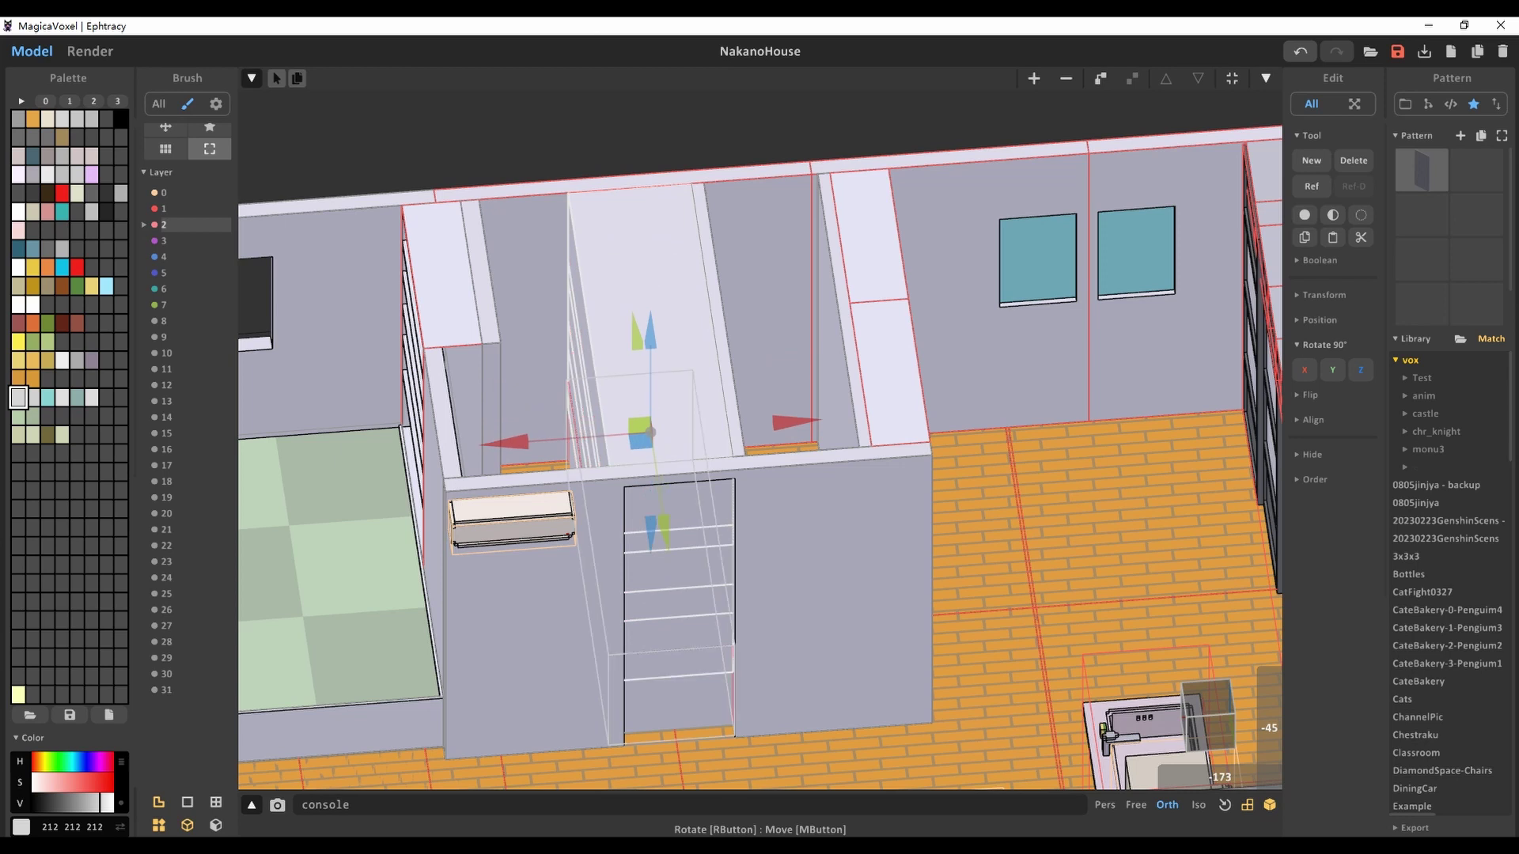
{"action": "right_click_drag", "start_coordinate": [760, 427], "coordinate": [711, 395]}
{"action": "key", "text": "Tab"}
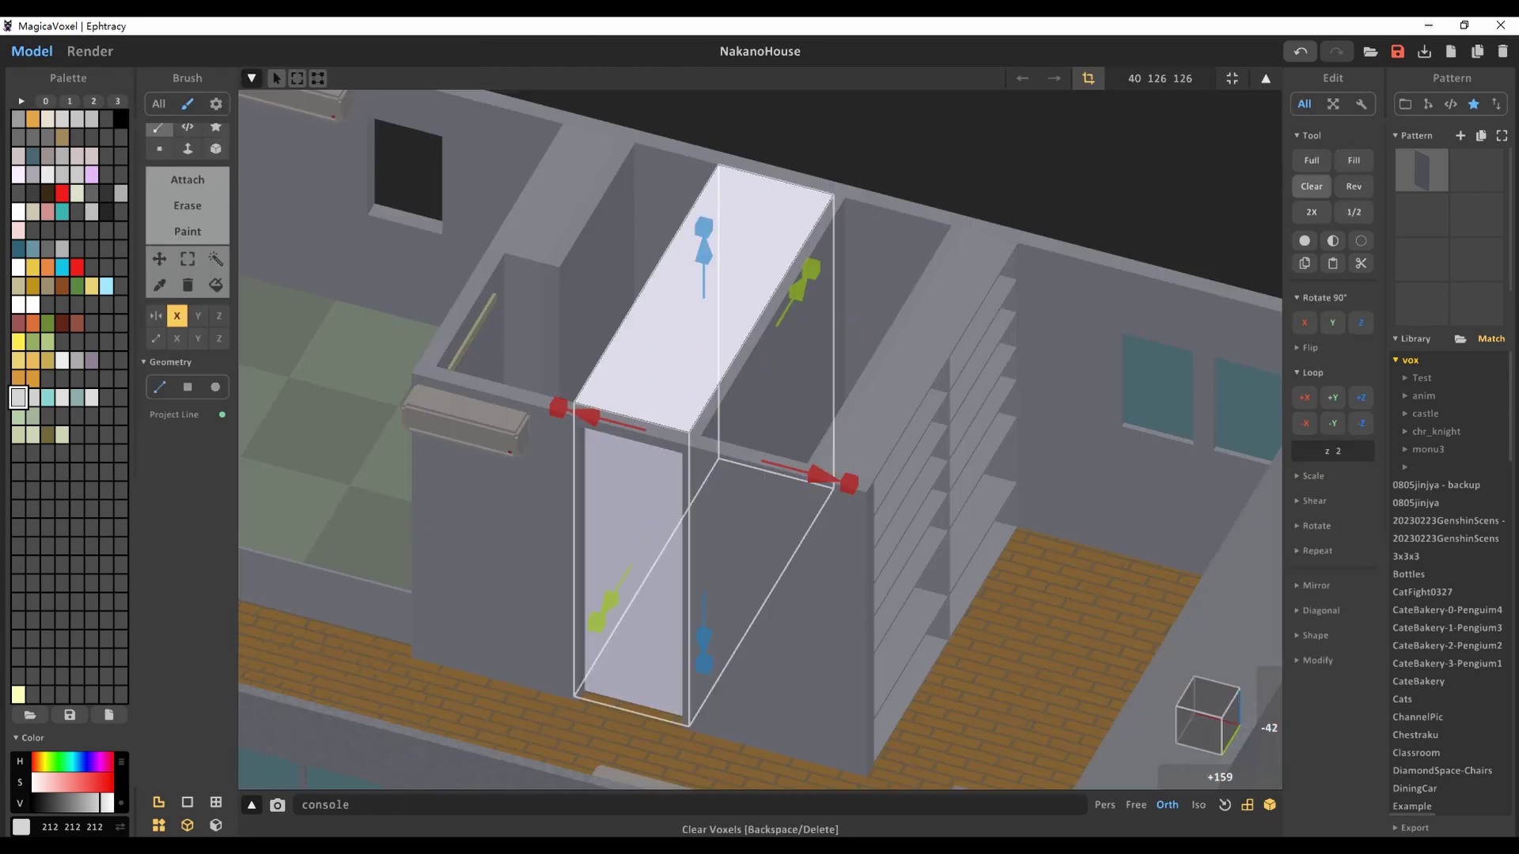
Clear the block and generate a staircase inside its bounds with the stairs shader, using direction 3 and count 15
{"action": "key", "text": "c"}
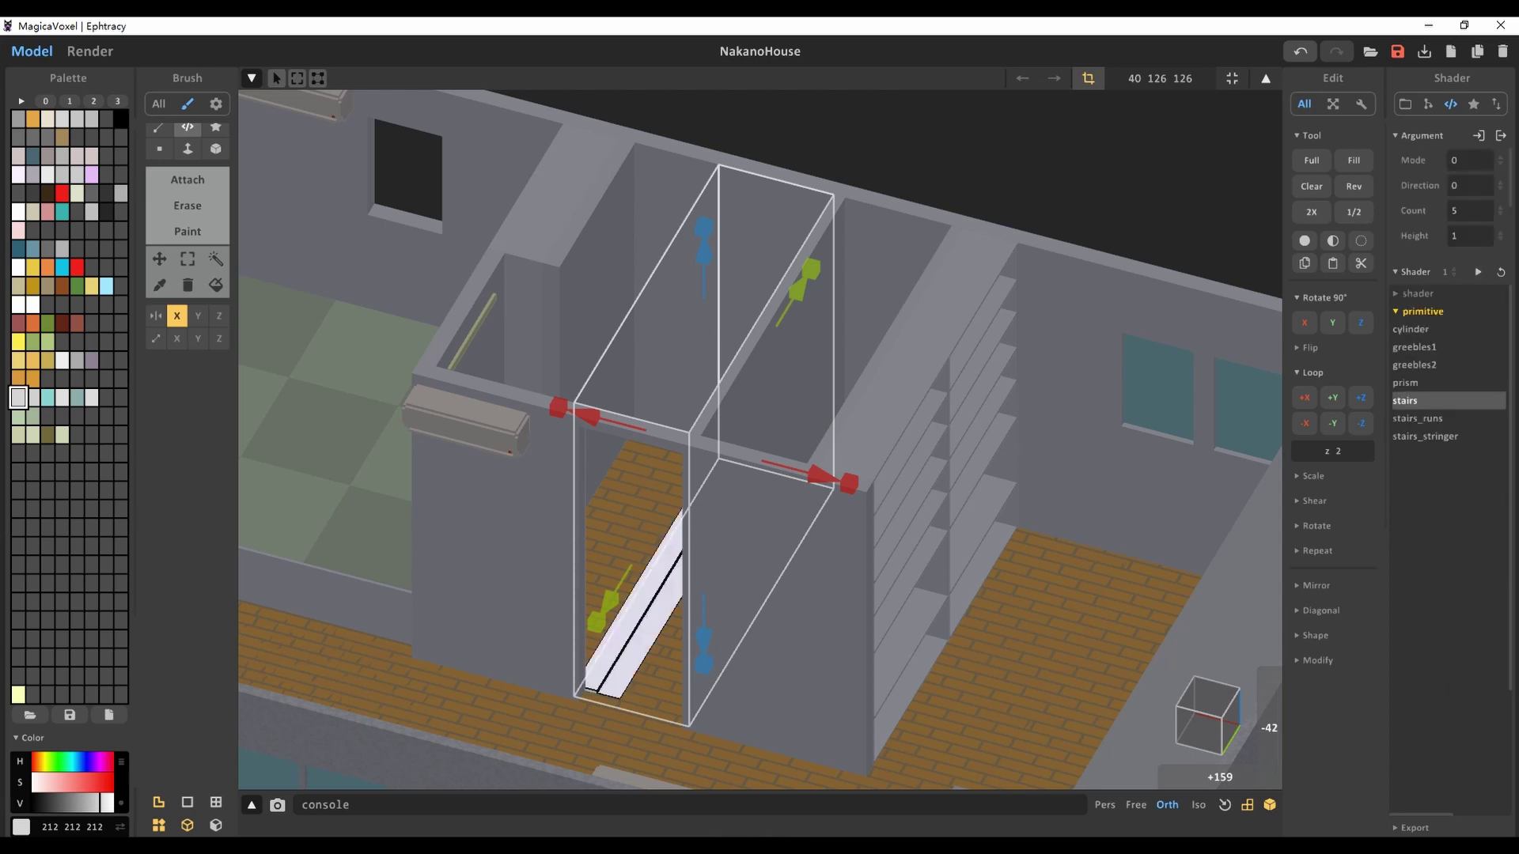
{"action": "right_click_drag", "start_coordinate": [759, 427], "coordinate": [759, 364]}
{"action": "key", "text": "ctrl+z"}
{"action": "left_click", "coordinate": [1477, 271]}
{"action": "right_click_drag", "start_coordinate": [760, 427], "coordinate": [791, 396]}
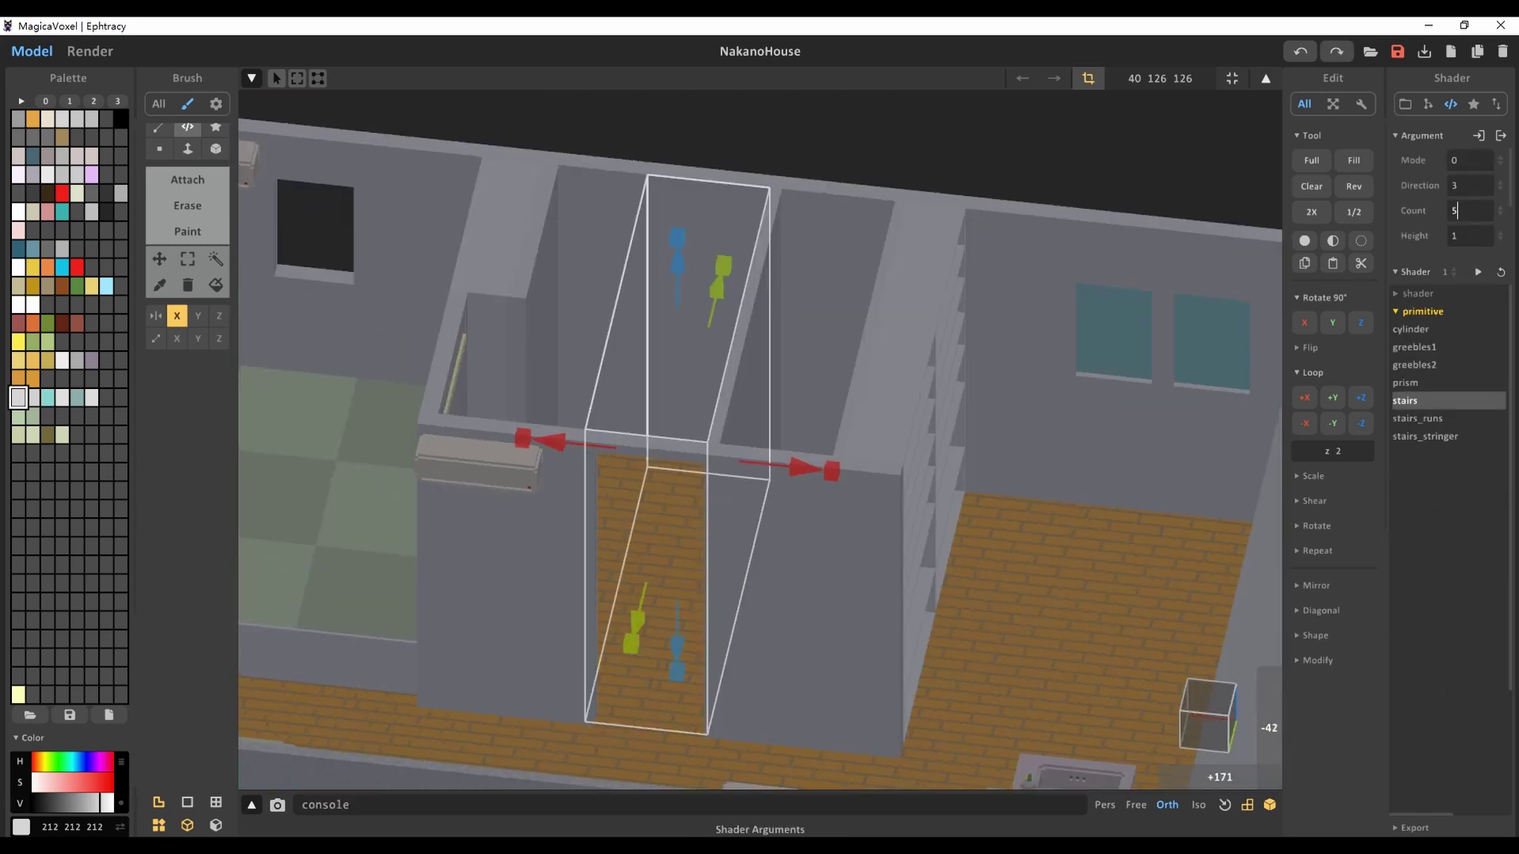
{"action": "left_click", "coordinate": [1477, 271]}
{"action": "left_click", "coordinate": [1469, 211]}
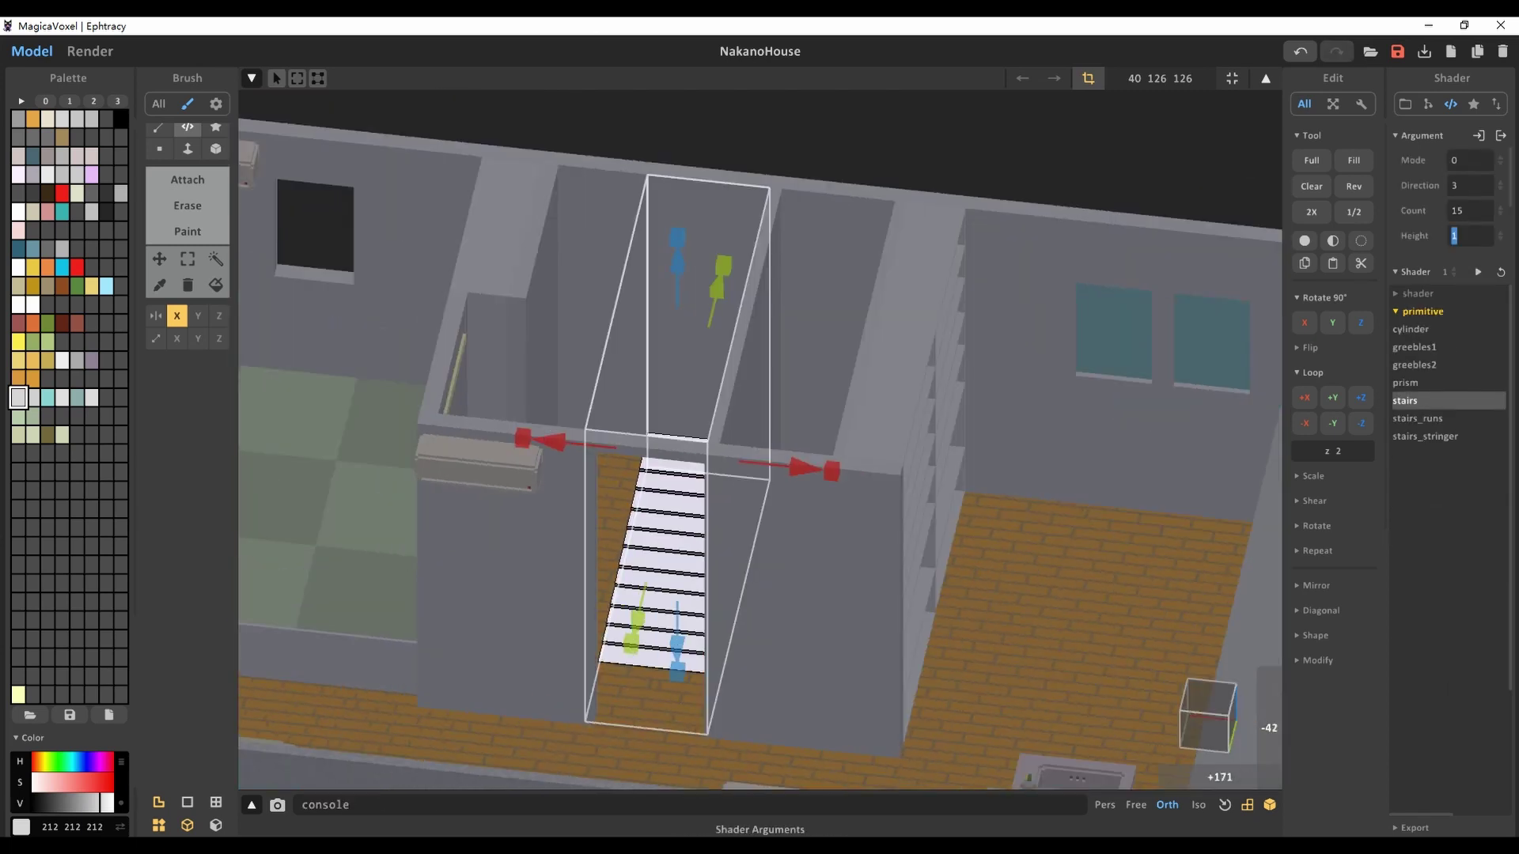
Regenerate the staircase with a step height of 12 and shorten the model's depth to 89 voxels
{"action": "type", "text": "12"}
{"action": "left_click", "coordinate": [1478, 271]}
{"action": "type", "text": "0"}
{"action": "left_click", "coordinate": [1478, 272]}
{"action": "right_click_drag", "start_coordinate": [760, 427], "coordinate": [815, 396]}
{"action": "left_click", "coordinate": [1477, 272]}
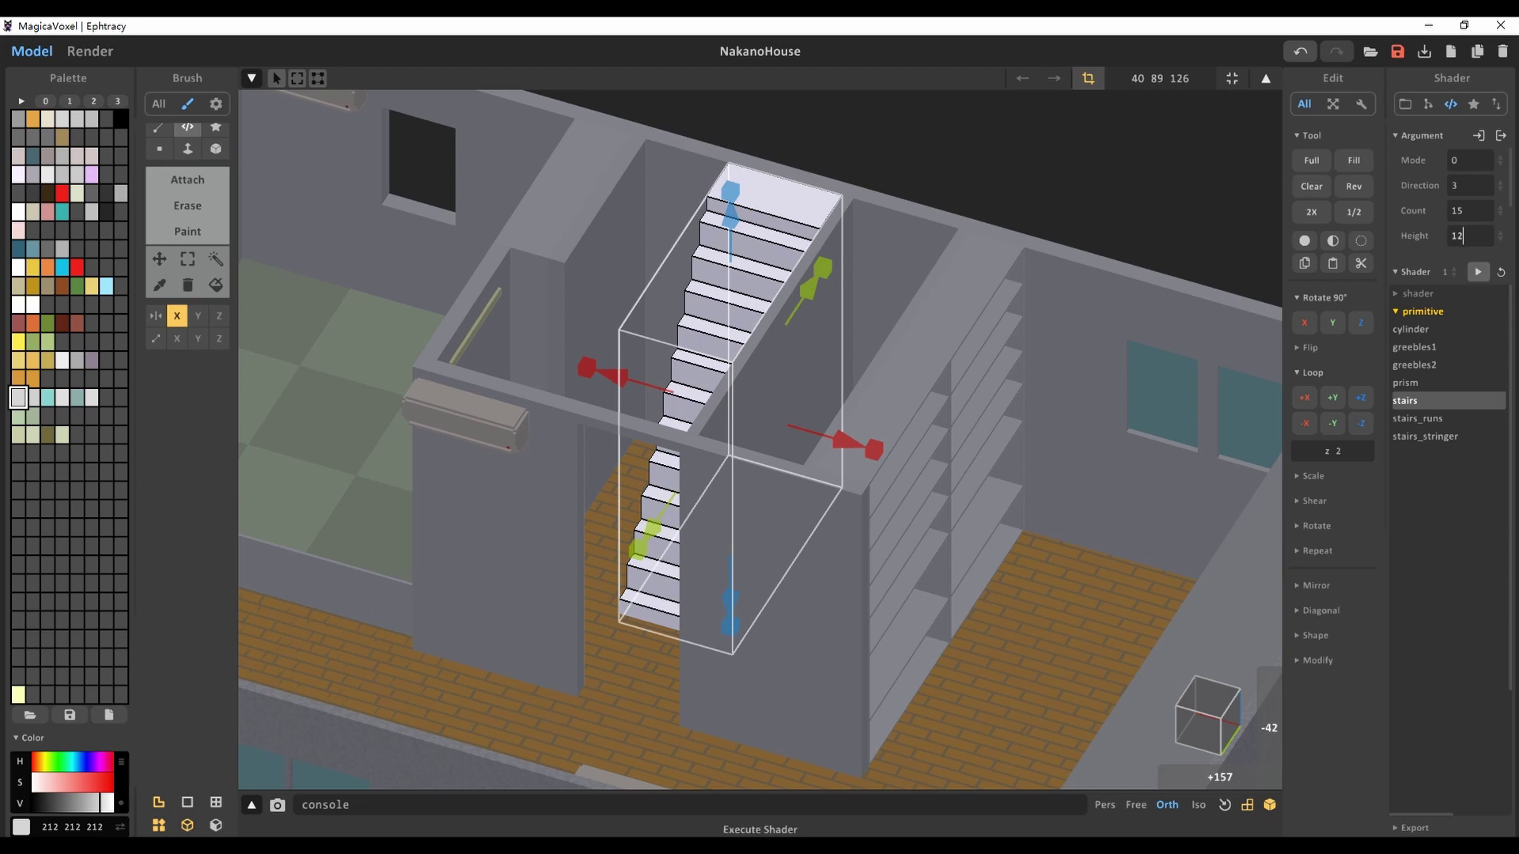
Try a step height of 8 for the staircase, then regenerate it with a height of 6
{"action": "key", "text": "BackSpace"}
{"action": "key", "text": "BackSpace"}
{"action": "type", "text": "8"}
{"action": "key", "text": "Return"}
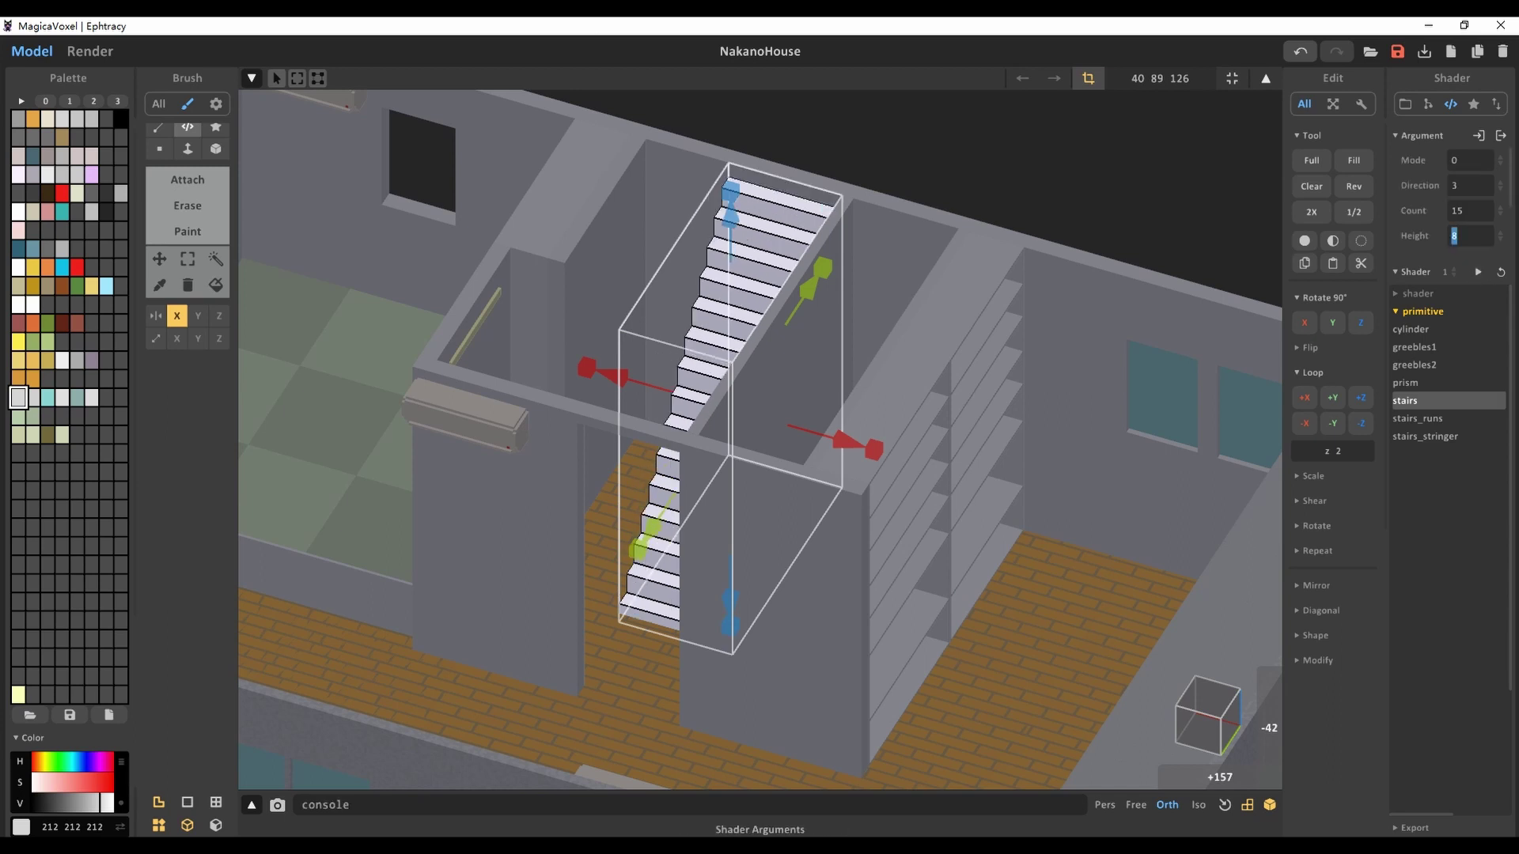
{"action": "type", "text": "6"}
{"action": "key", "text": "Return"}
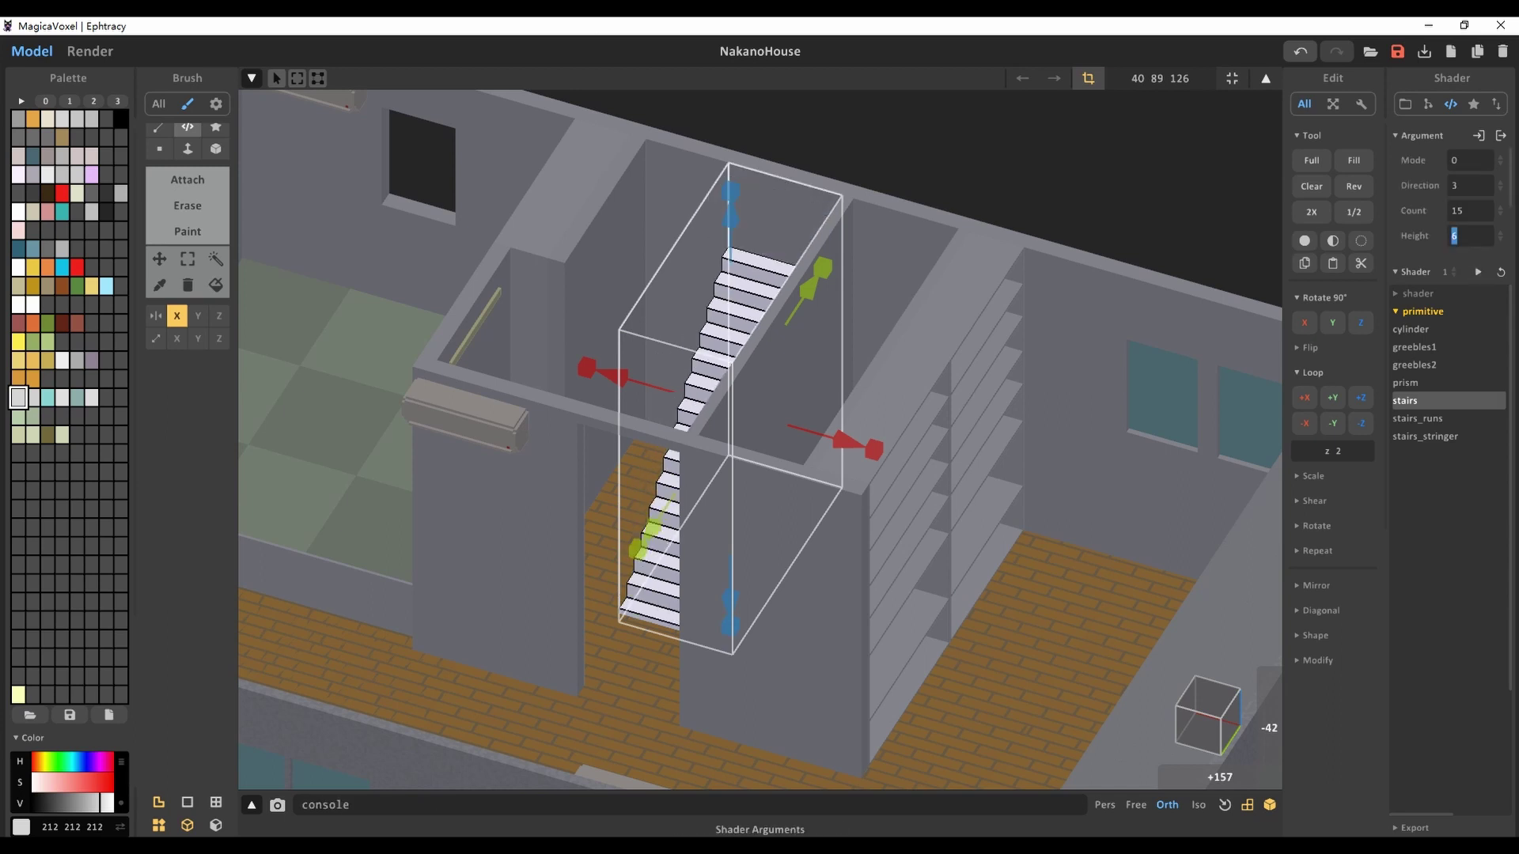
{"action": "right_click_drag", "start_coordinate": [759, 435], "coordinate": [696, 427]}
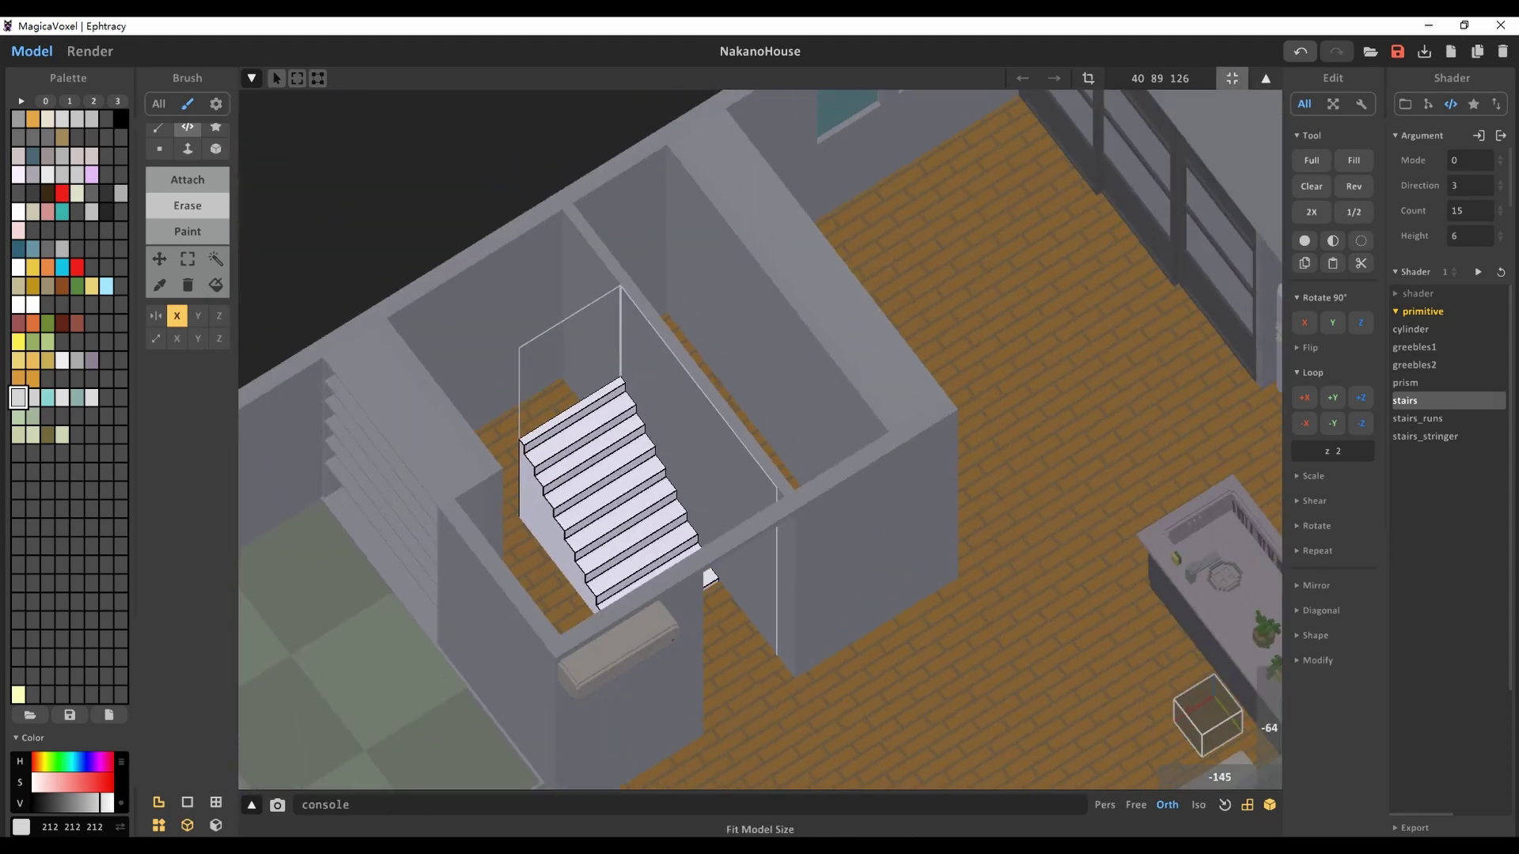
Fit the staircase model to its size and add a solid landing block 40 voxels wide and 60 high behind the top step
{"action": "key", "text": "Tab"}
{"action": "key", "text": "Tab"}
{"action": "left_click", "coordinate": [1311, 160]}
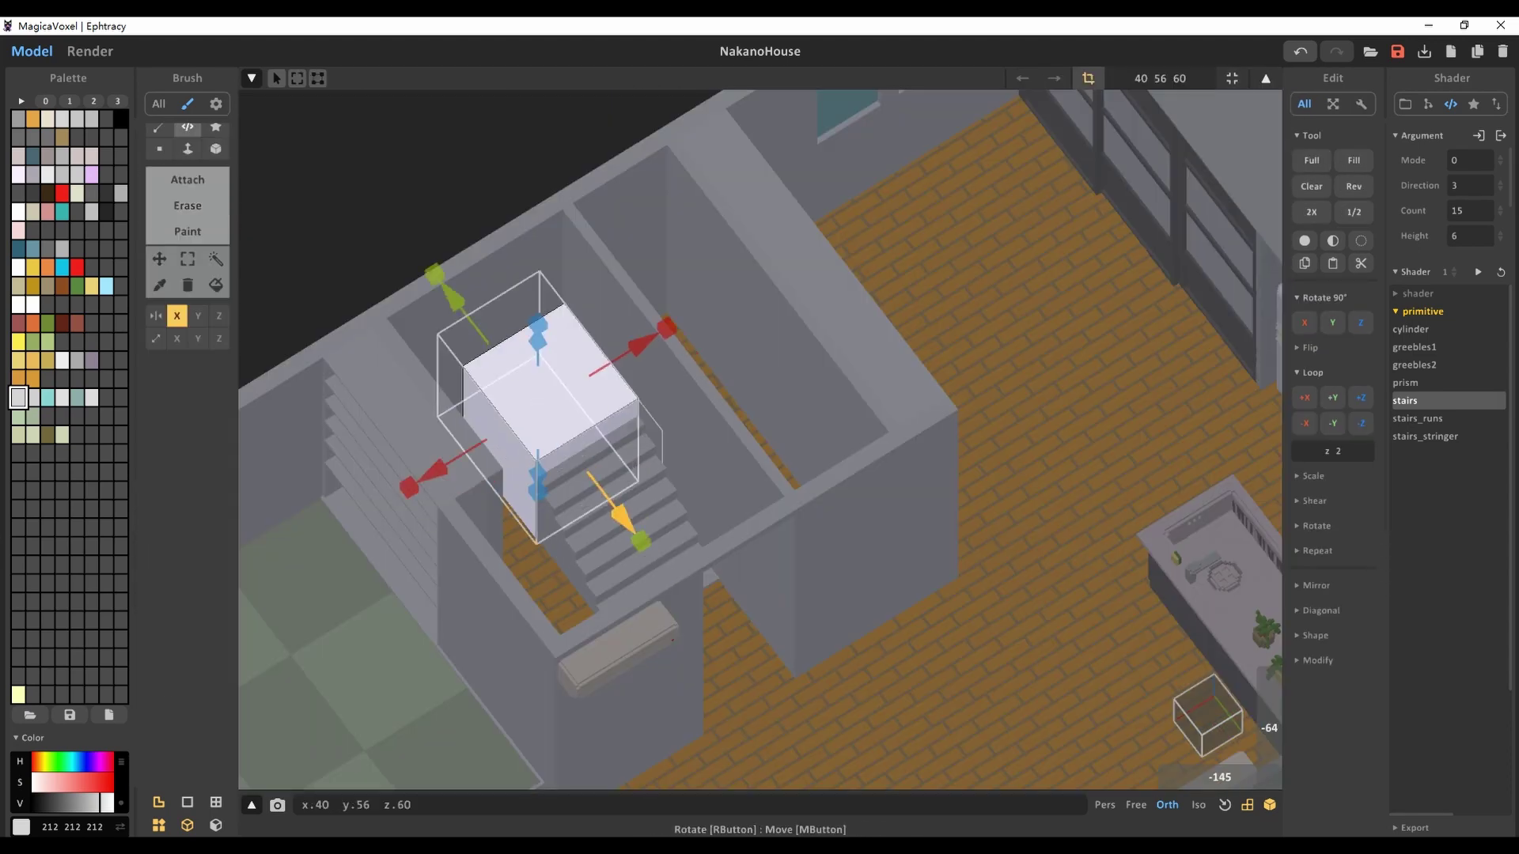
{"action": "left_click_drag", "start_coordinate": [639, 541], "coordinate": [610, 474]}
{"action": "right_click_drag", "start_coordinate": [609, 474], "coordinate": [688, 399]}
{"action": "key", "text": "ctrl+z"}
Shorten the partition wall beside the stairs to 4 × 89 × 122 voxels and offset a copy of it towards the shelving
{"action": "scroll", "coordinate": [760, 435], "scroll_direction": "up", "scroll_amount": 3}
{"action": "left_click", "coordinate": [1265, 77]}
{"action": "key", "text": "Tab"}
{"action": "scroll", "coordinate": [759, 435], "scroll_direction": "up", "scroll_amount": 3}
{"action": "right_click_drag", "start_coordinate": [759, 435], "coordinate": [728, 427]}
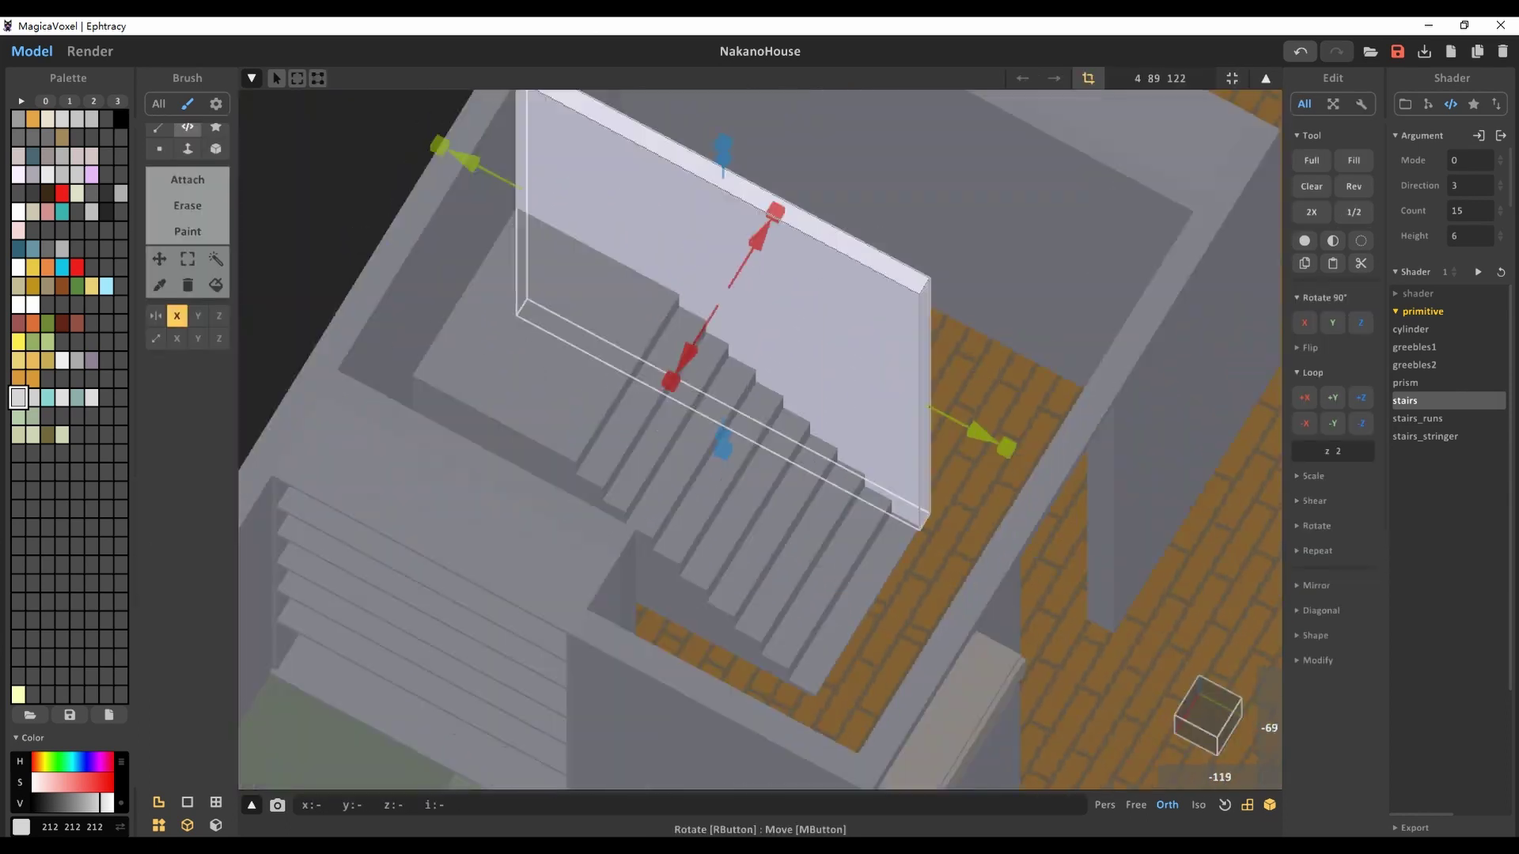
{"action": "key", "text": "Tab"}
{"action": "key", "text": "Left"}
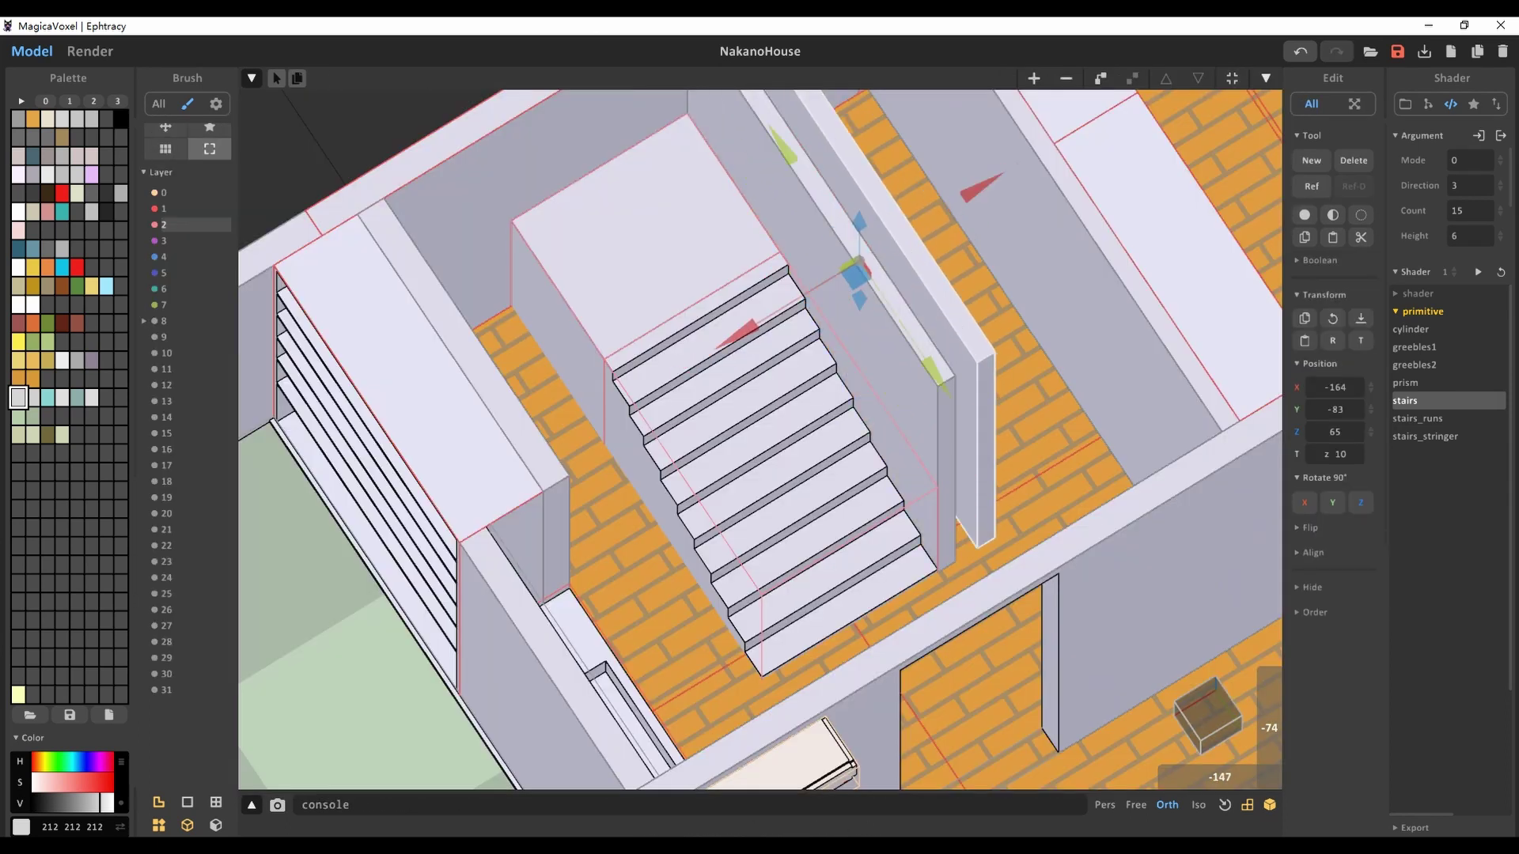
Turn the copied wall across the front of the toilet room and resize it to 37 × 4 × 122 voxels
{"action": "scroll", "coordinate": [760, 439], "scroll_direction": "down", "scroll_amount": 2}
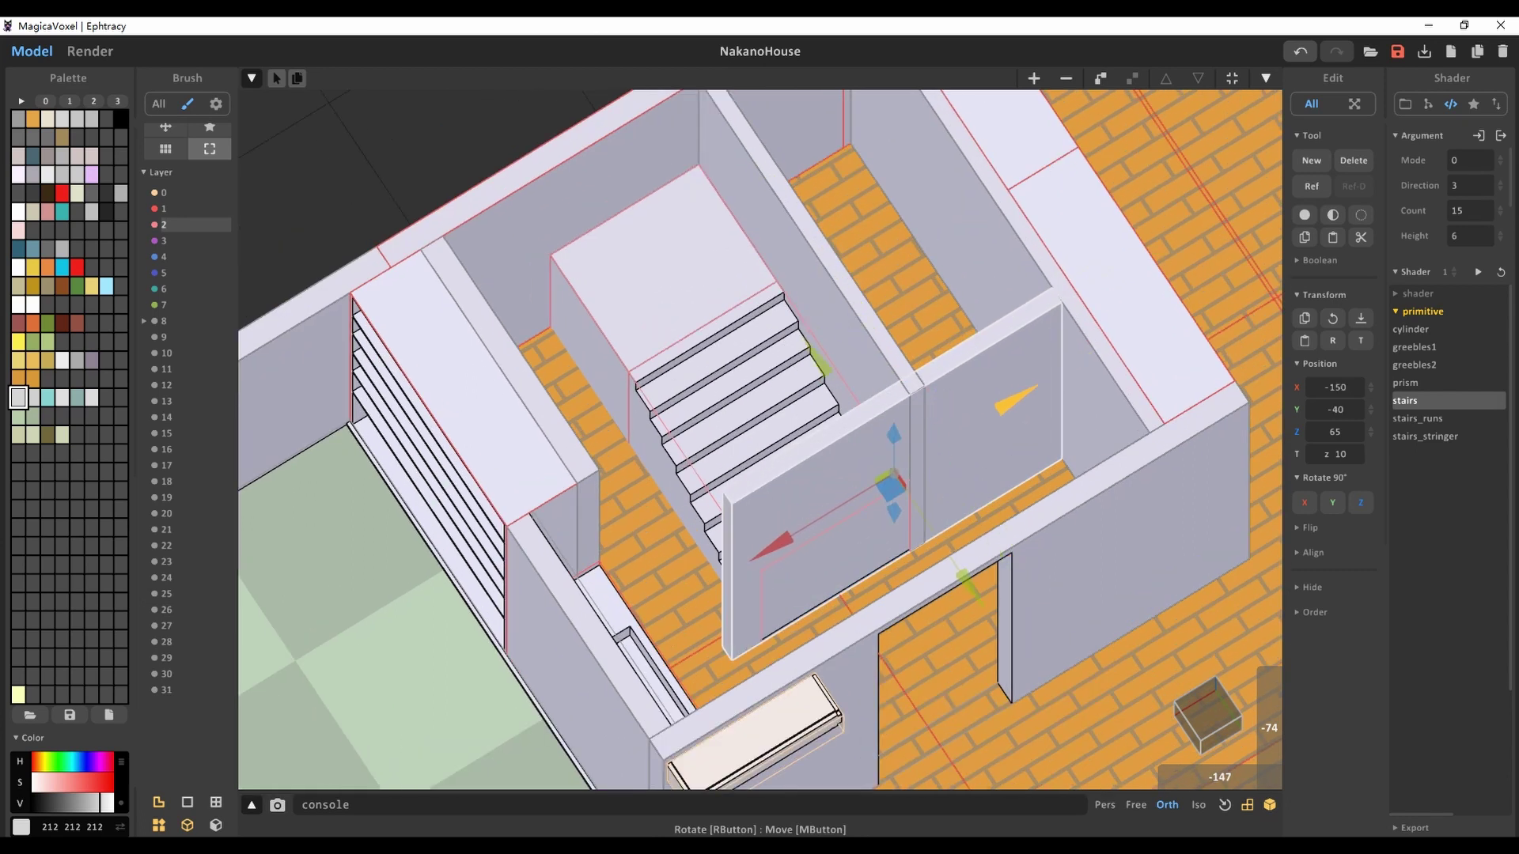
{"action": "key", "text": "Tab"}
{"action": "mouse_move", "coordinate": [760, 435]}
{"action": "right_mouse_down"}
{"action": "mouse_move", "coordinate": [712, 427]}
{"action": "mouse_move", "coordinate": [744, 395]}
{"action": "mouse_move", "coordinate": [720, 340]}
{"action": "right_mouse_up"}
{"action": "scroll", "coordinate": [712, 427], "scroll_direction": "up", "scroll_amount": 5}
{"action": "scroll", "coordinate": [760, 435], "scroll_direction": "down", "scroll_amount": 4}
{"action": "key", "text": "Tab"}
{"action": "scroll", "coordinate": [720, 340], "scroll_direction": "up", "scroll_amount": 2}
{"action": "key", "text": "Tab"}
{"action": "scroll", "coordinate": [759, 435], "scroll_direction": "up", "scroll_amount": 5}
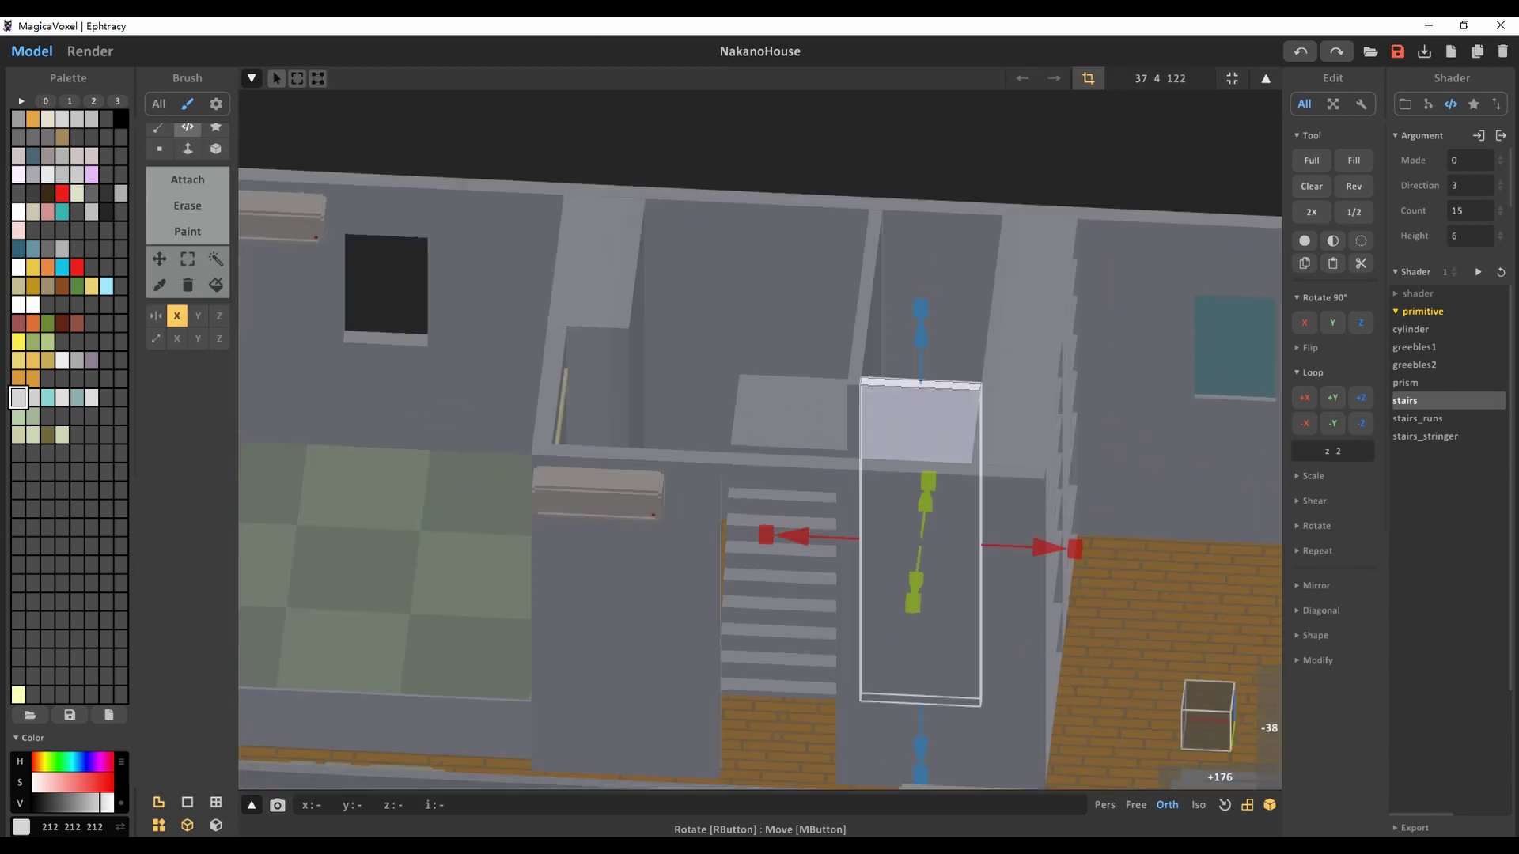
{"action": "right_click_drag", "start_coordinate": [760, 435], "coordinate": [763, 411]}
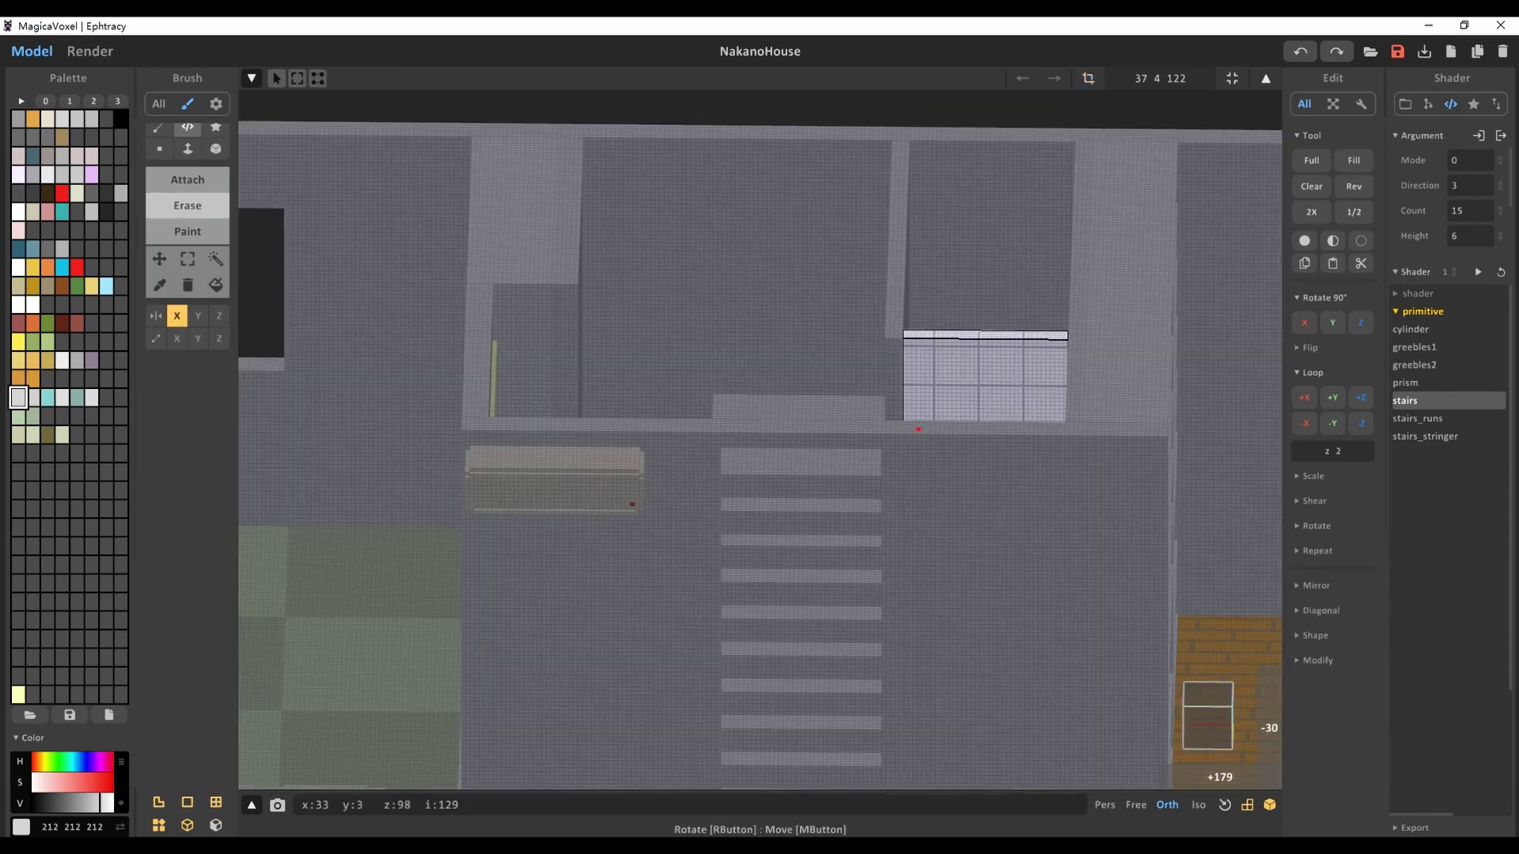
Erase the inside of the toilet room's front wall to make a doorway, leaving a narrow frame around it
{"action": "scroll", "coordinate": [763, 411], "scroll_direction": "up", "scroll_amount": 2}
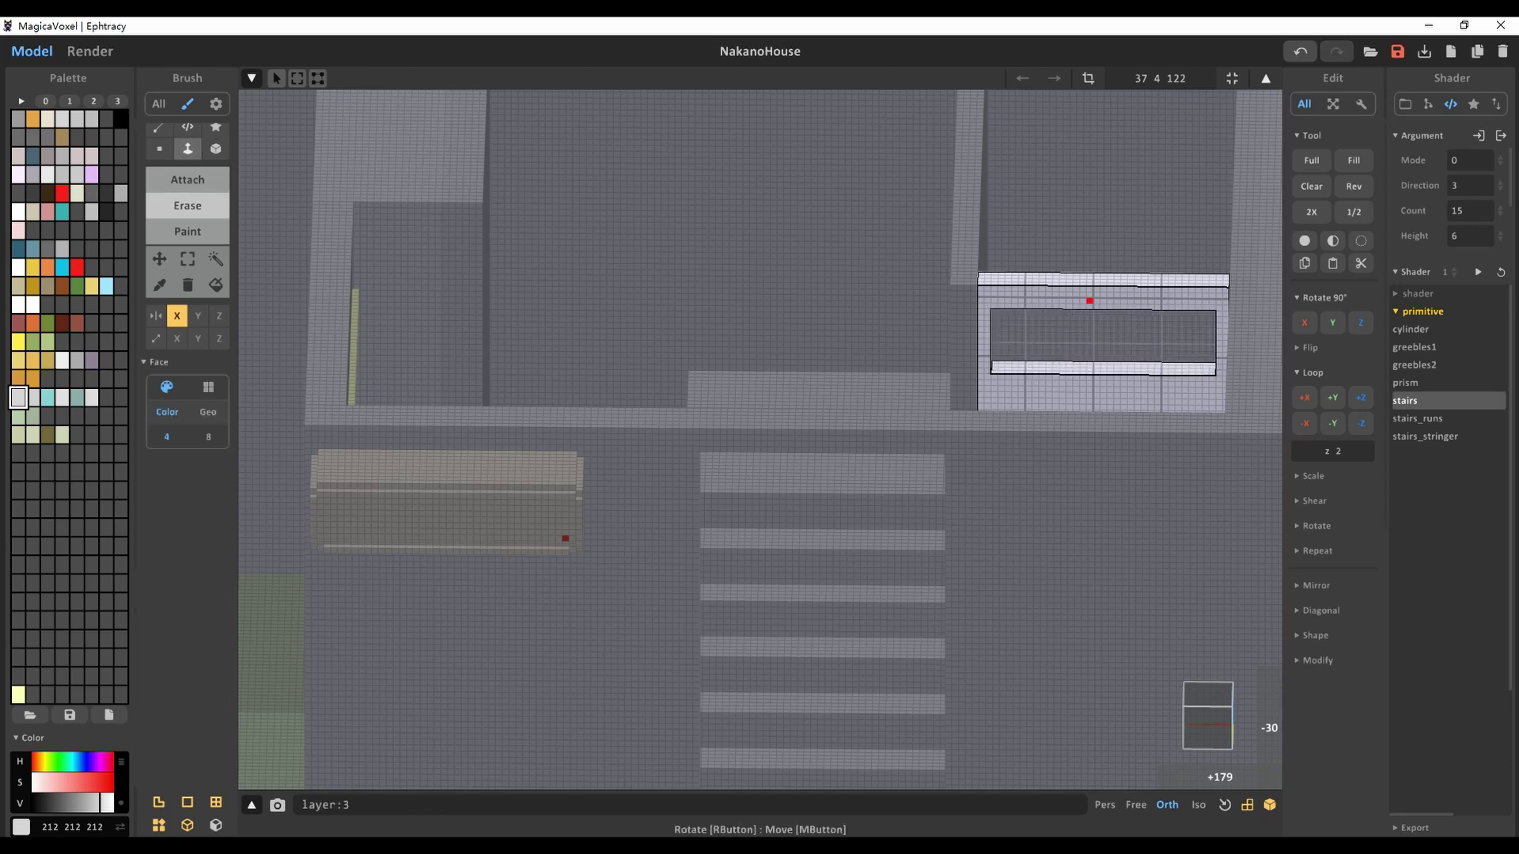
{"action": "right_click_drag", "start_coordinate": [759, 435], "coordinate": [807, 427]}
{"action": "middle_click_drag", "start_coordinate": [807, 427], "coordinate": [736, 197]}
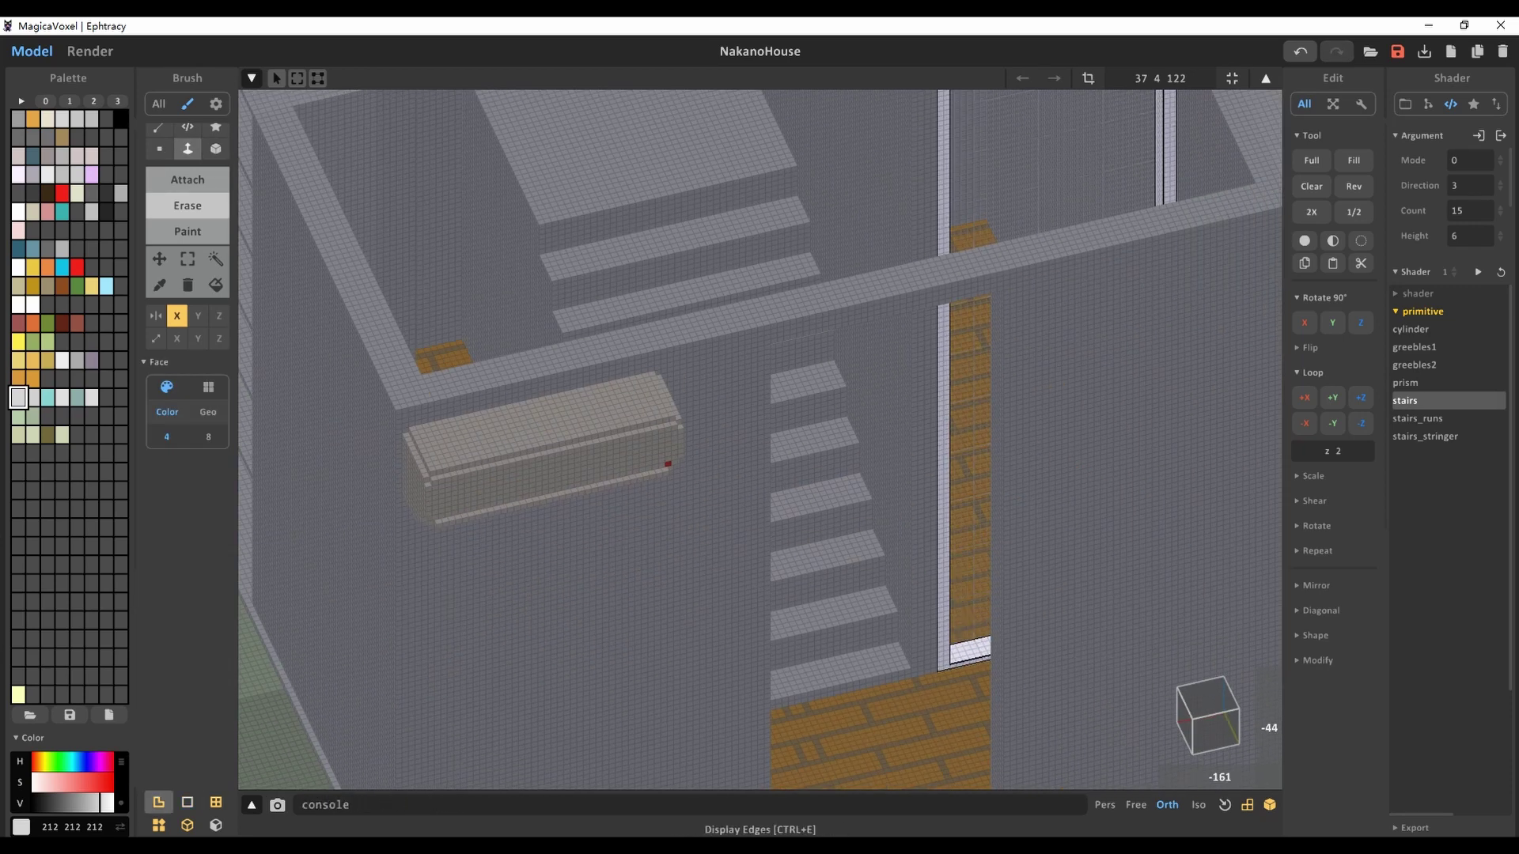
{"action": "key", "text": "Tab"}
{"action": "right_click_drag", "start_coordinate": [760, 435], "coordinate": [783, 348]}
{"action": "scroll", "coordinate": [783, 348], "scroll_direction": "up", "scroll_amount": 3}
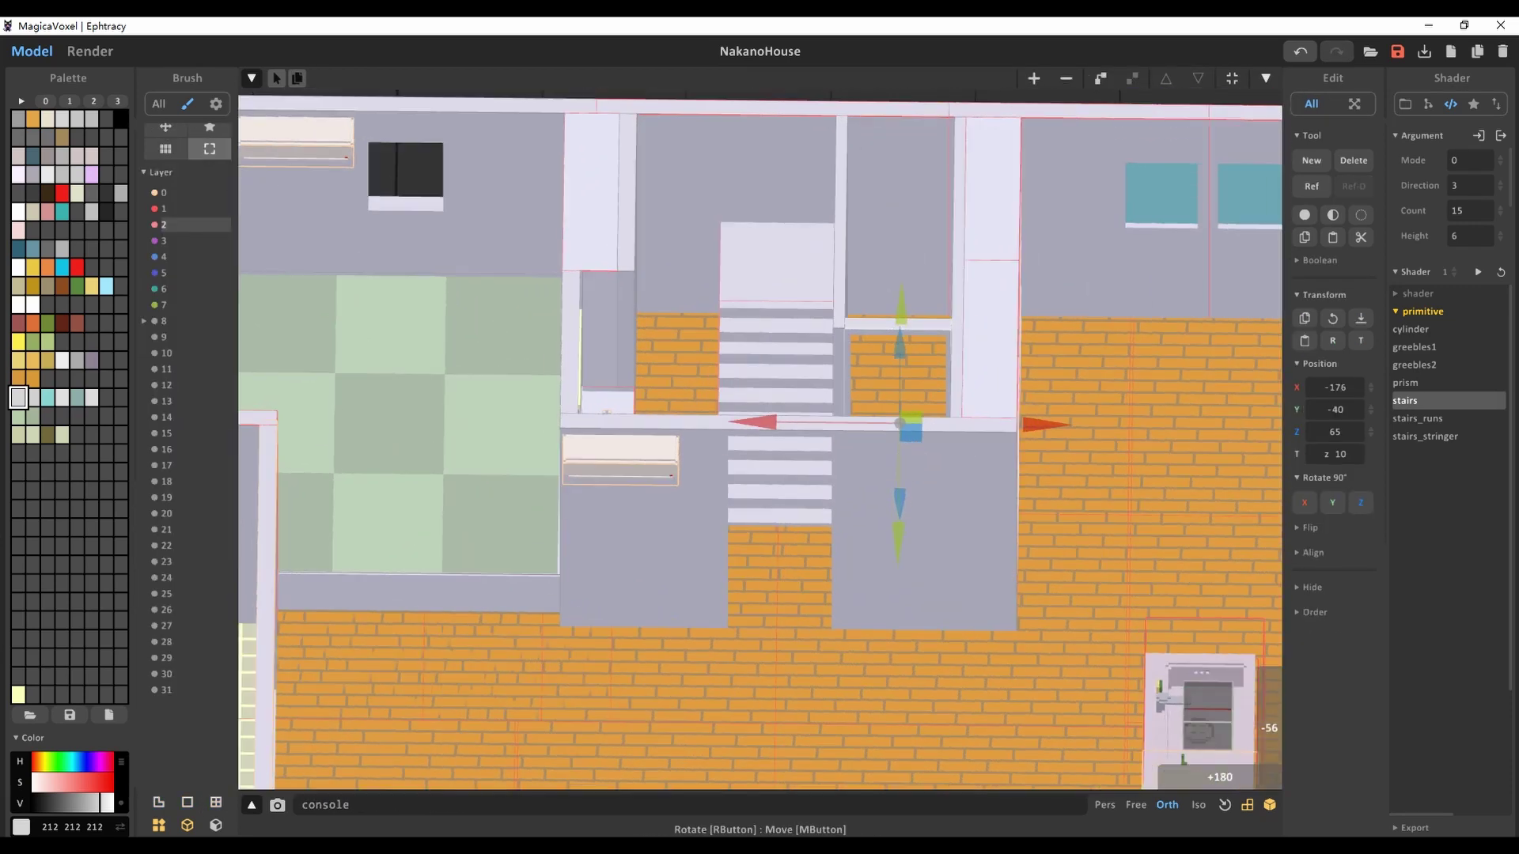
Open the 122 × 89 × 4 floor section beside the stairs and erase a rectangular stairwell opening through it
{"action": "key", "text": "Tab"}
{"action": "scroll", "coordinate": [787, 356], "scroll_direction": "up", "scroll_amount": 1}
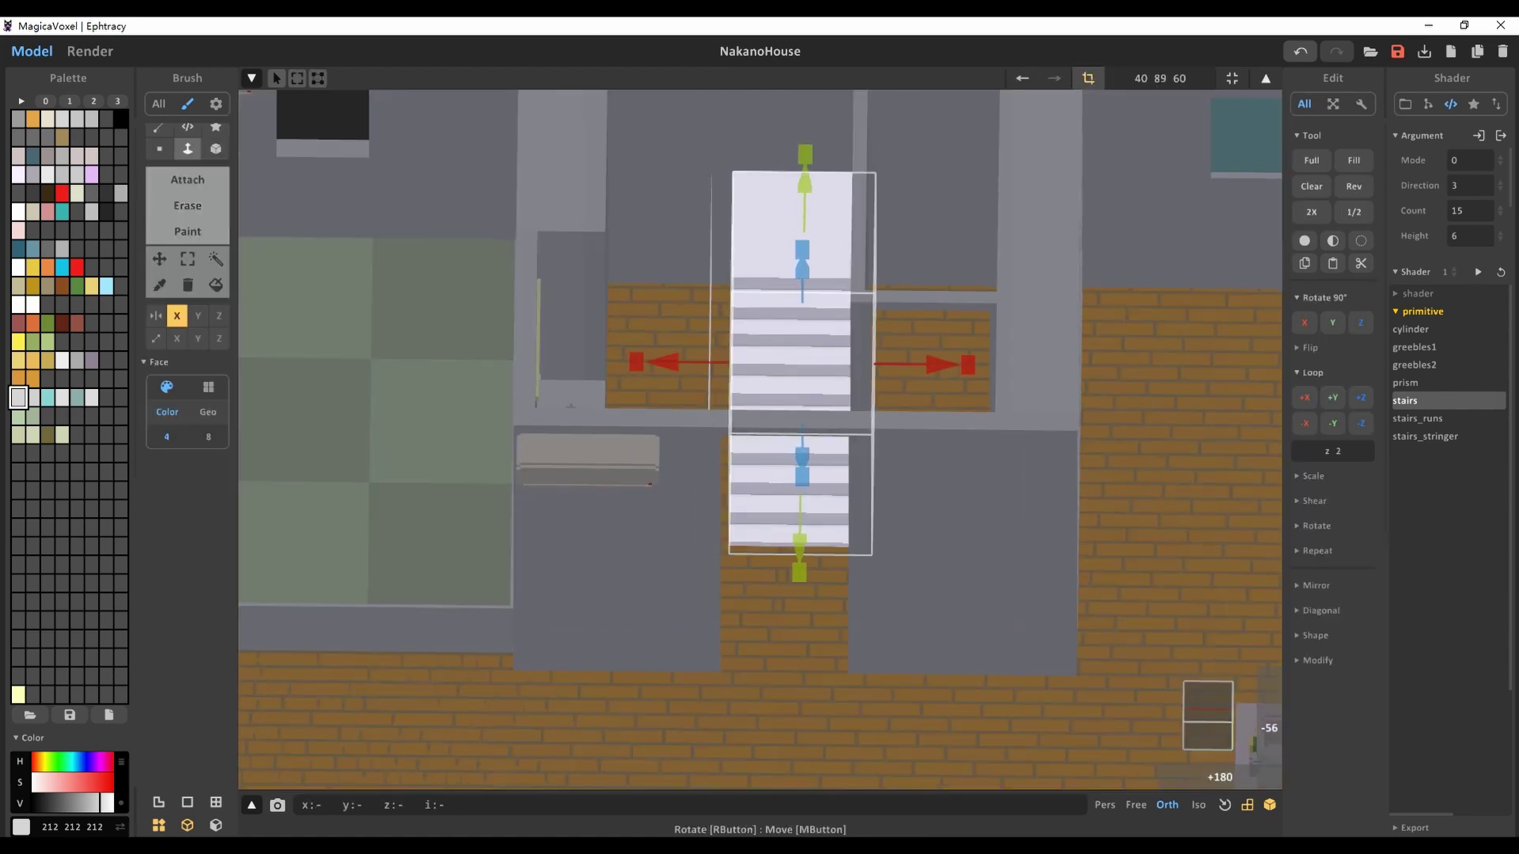
{"action": "key", "text": "Tab"}
{"action": "right_click_drag", "start_coordinate": [760, 435], "coordinate": [838, 371]}
{"action": "key", "text": "Tab"}
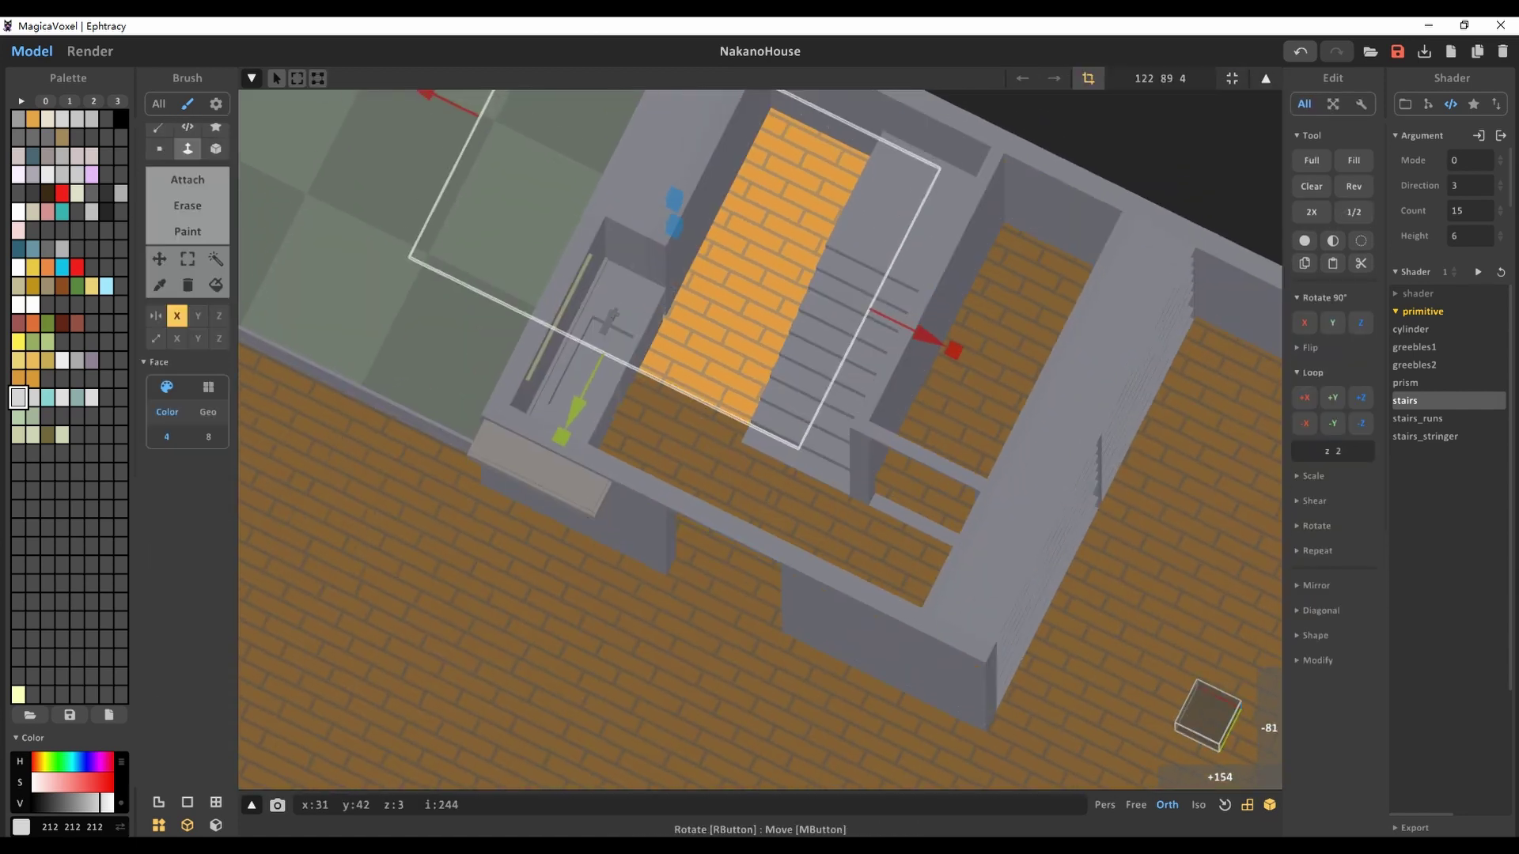
{"action": "right_click_drag", "start_coordinate": [759, 435], "coordinate": [823, 396]}
{"action": "scroll", "coordinate": [632, 396], "scroll_direction": "up", "scroll_amount": 3}
{"action": "key", "text": "e"}
{"action": "key", "text": "b"}
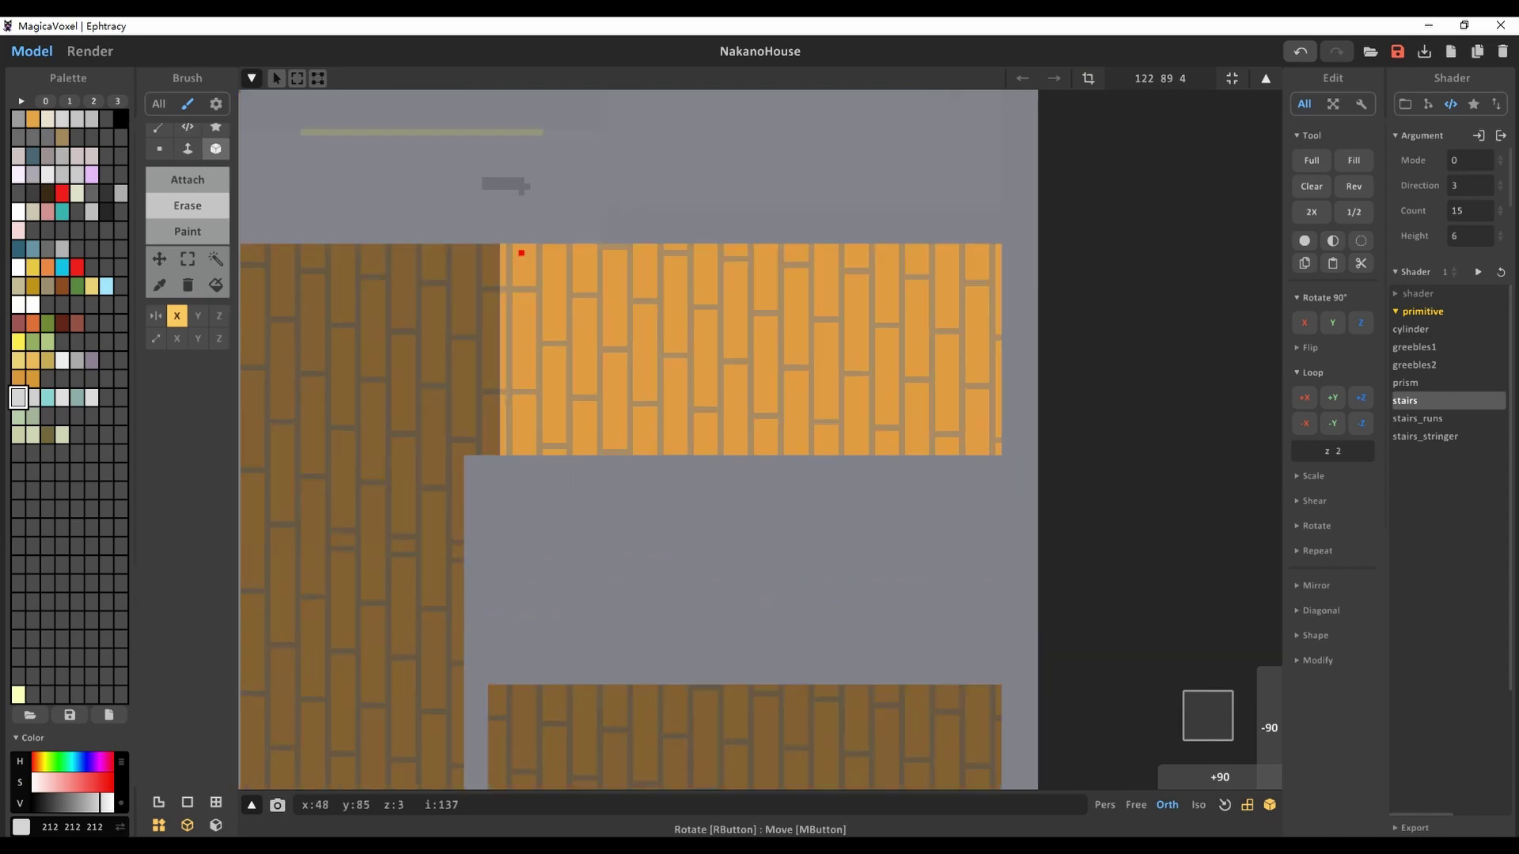
{"action": "right_click_drag", "start_coordinate": [600, 295], "coordinate": [502, 247]}
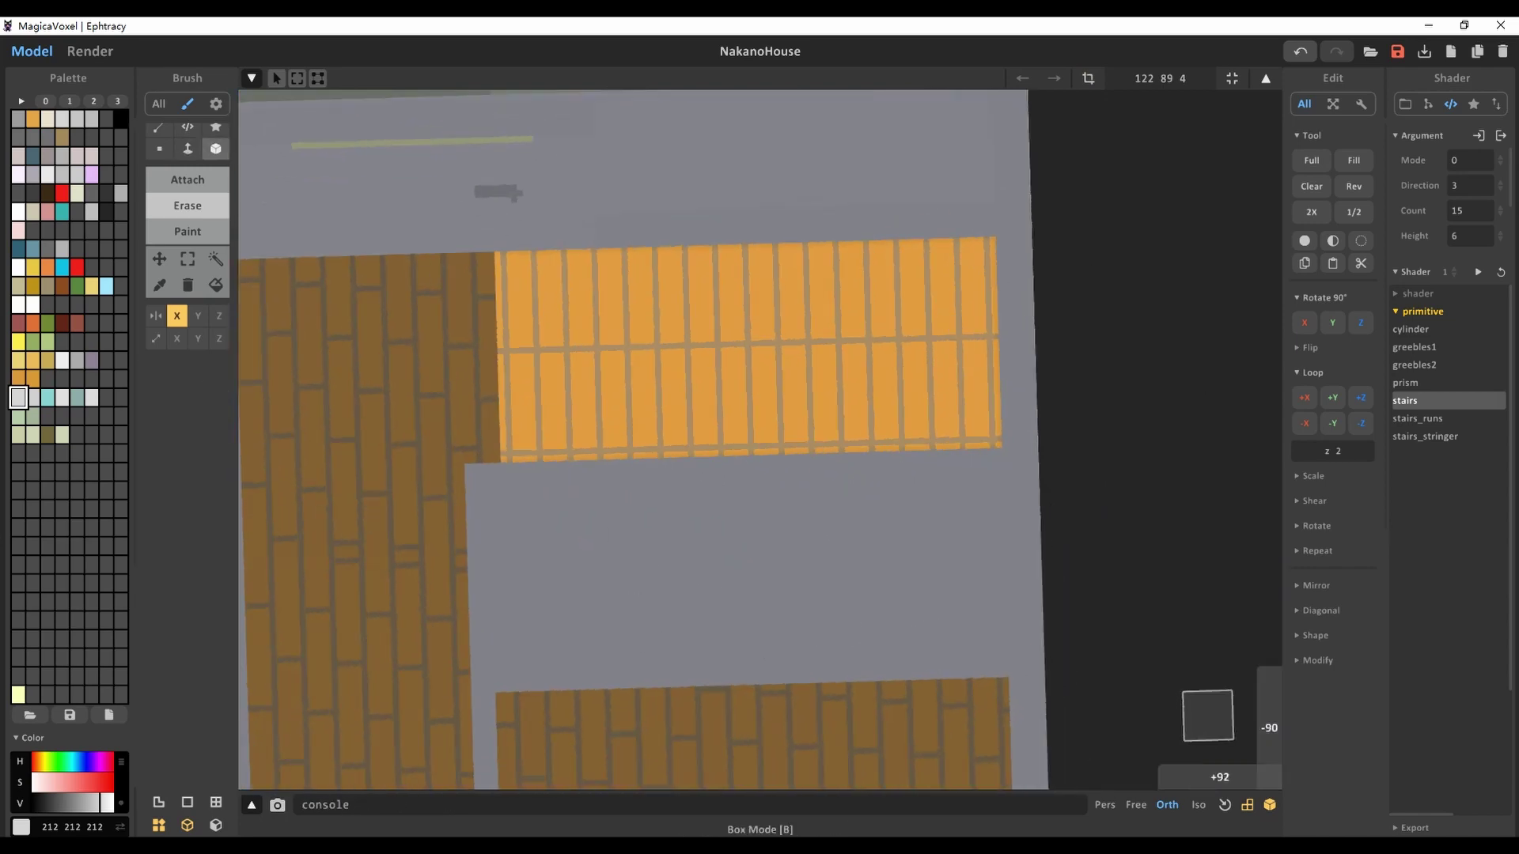
{"action": "right_click_drag", "start_coordinate": [760, 435], "coordinate": [839, 395]}
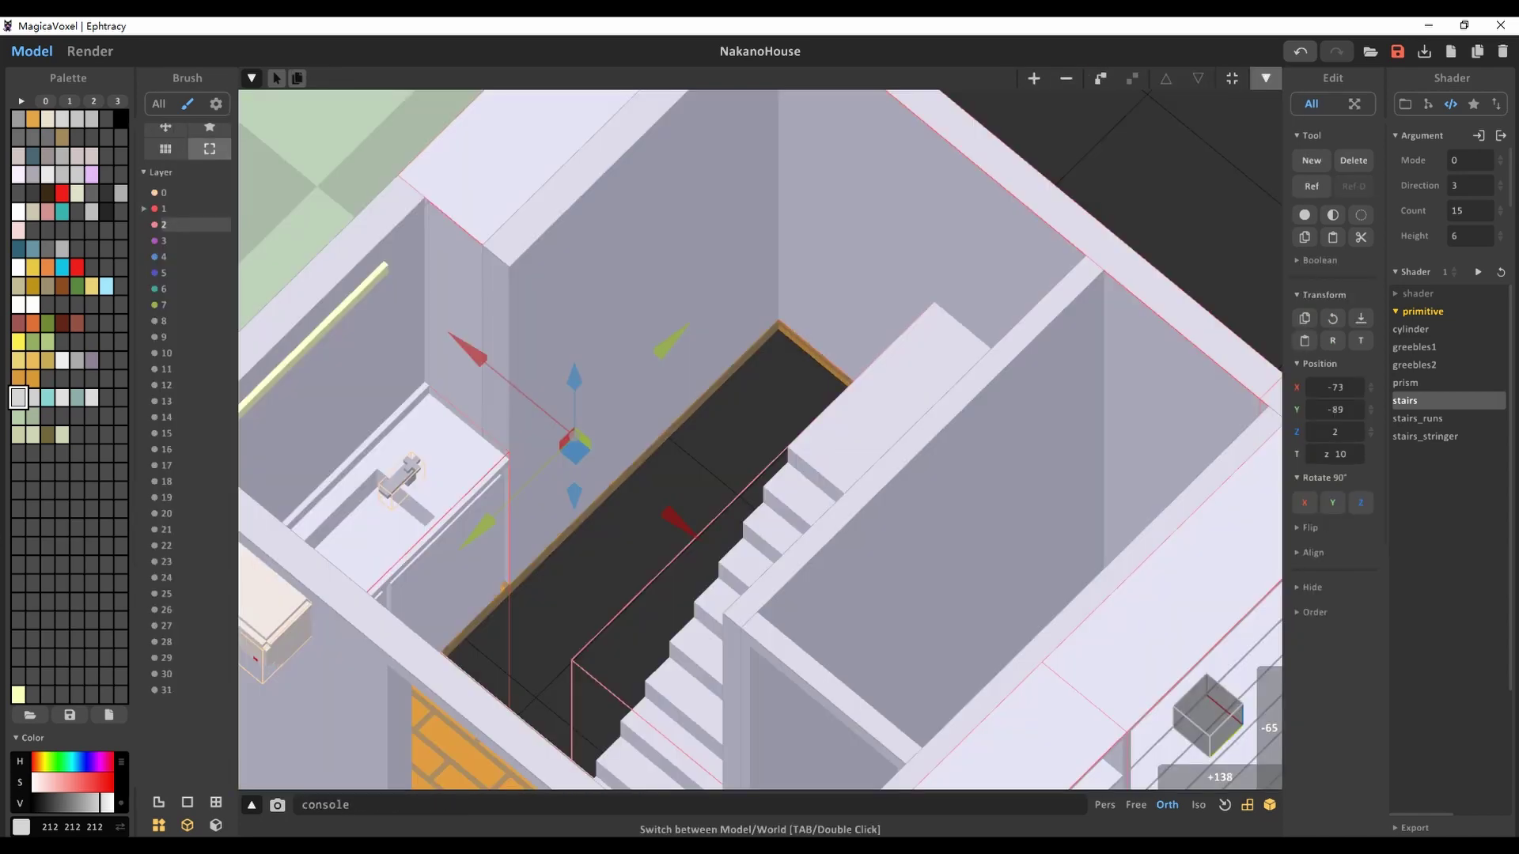
Render the stairwell, washroom and toilet room from different angles to examine the lighting
{"action": "left_click", "coordinate": [89, 51]}
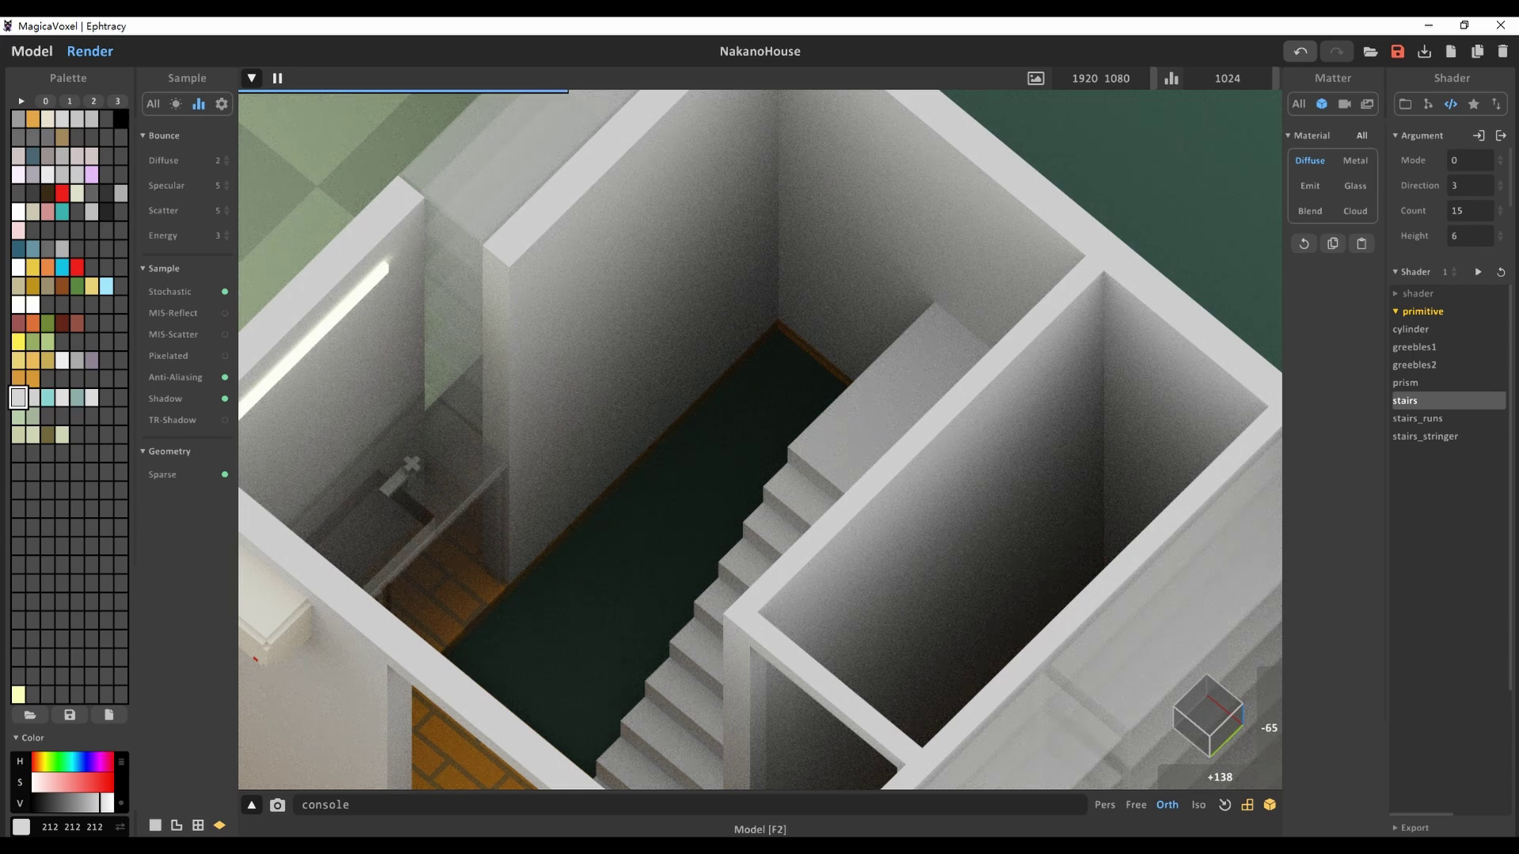
{"action": "left_click", "coordinate": [32, 51]}
{"action": "right_click_drag", "start_coordinate": [759, 435], "coordinate": [656, 392]}
{"action": "left_click", "coordinate": [90, 51]}
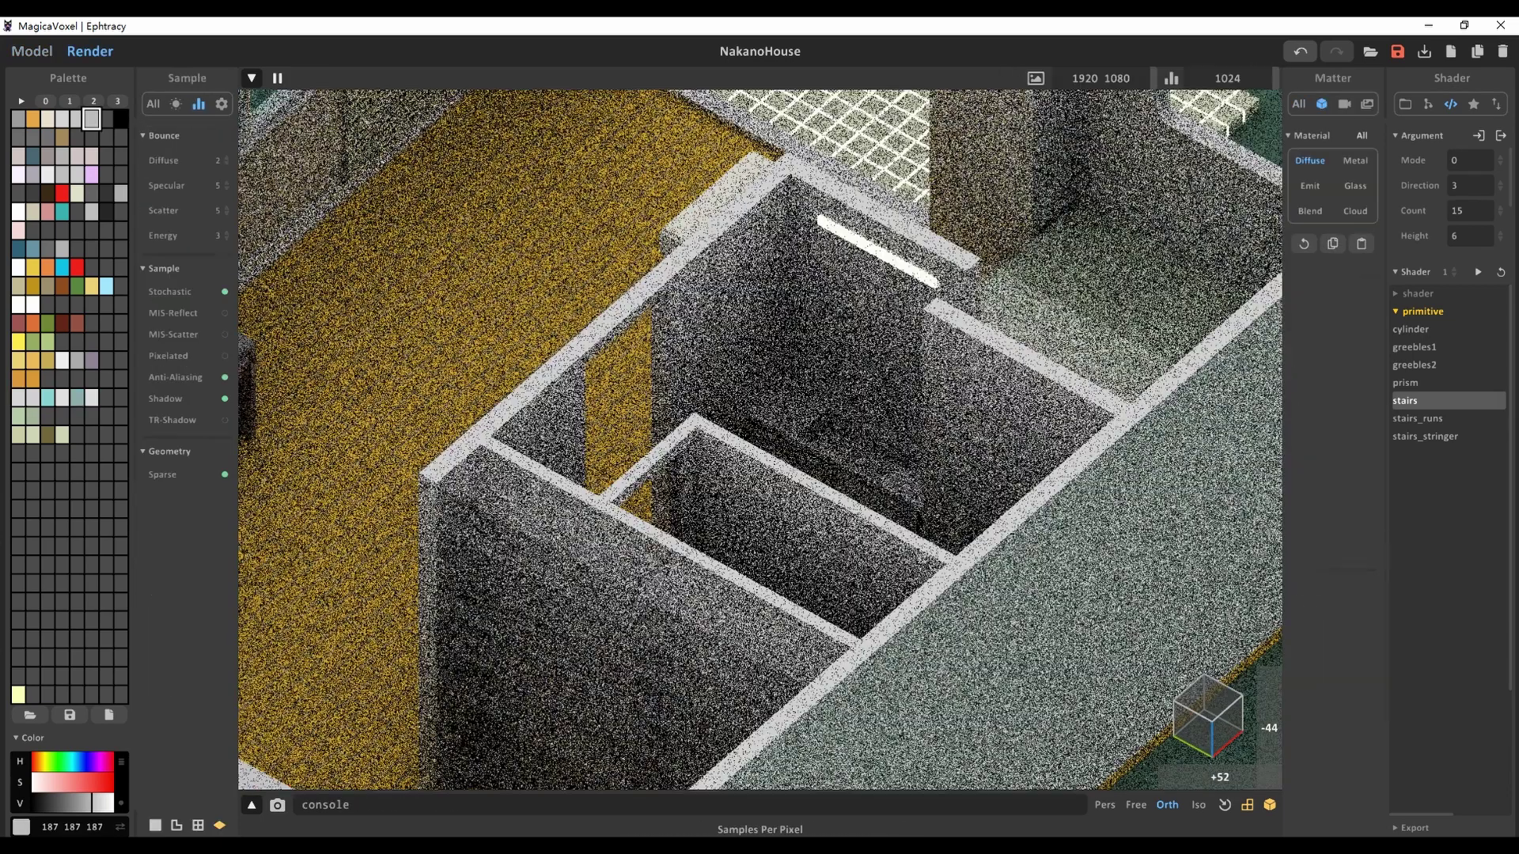
{"action": "right_click_drag", "start_coordinate": [760, 436], "coordinate": [886, 447]}
{"action": "left_click", "coordinate": [32, 50]}
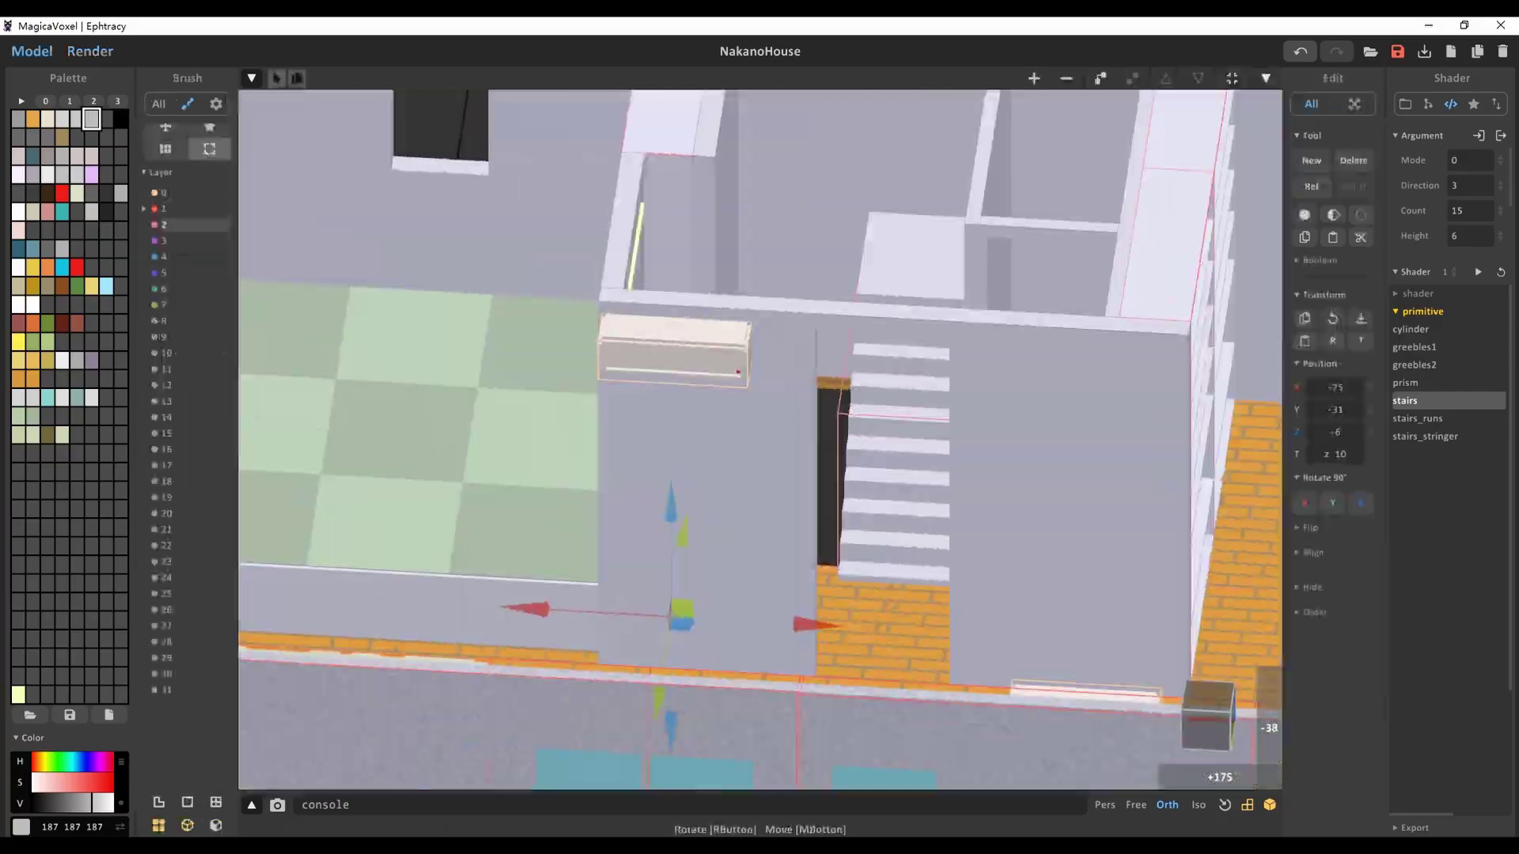
Recolour the stairs and landing orange (216, 152, 57) and open the neighbouring floor section for editing
{"action": "right_click_drag", "start_coordinate": [760, 435], "coordinate": [515, 514]}
{"action": "scroll", "coordinate": [663, 347], "scroll_direction": "down", "scroll_amount": 5}
{"action": "scroll", "coordinate": [522, 510], "scroll_direction": "up", "scroll_amount": 5}
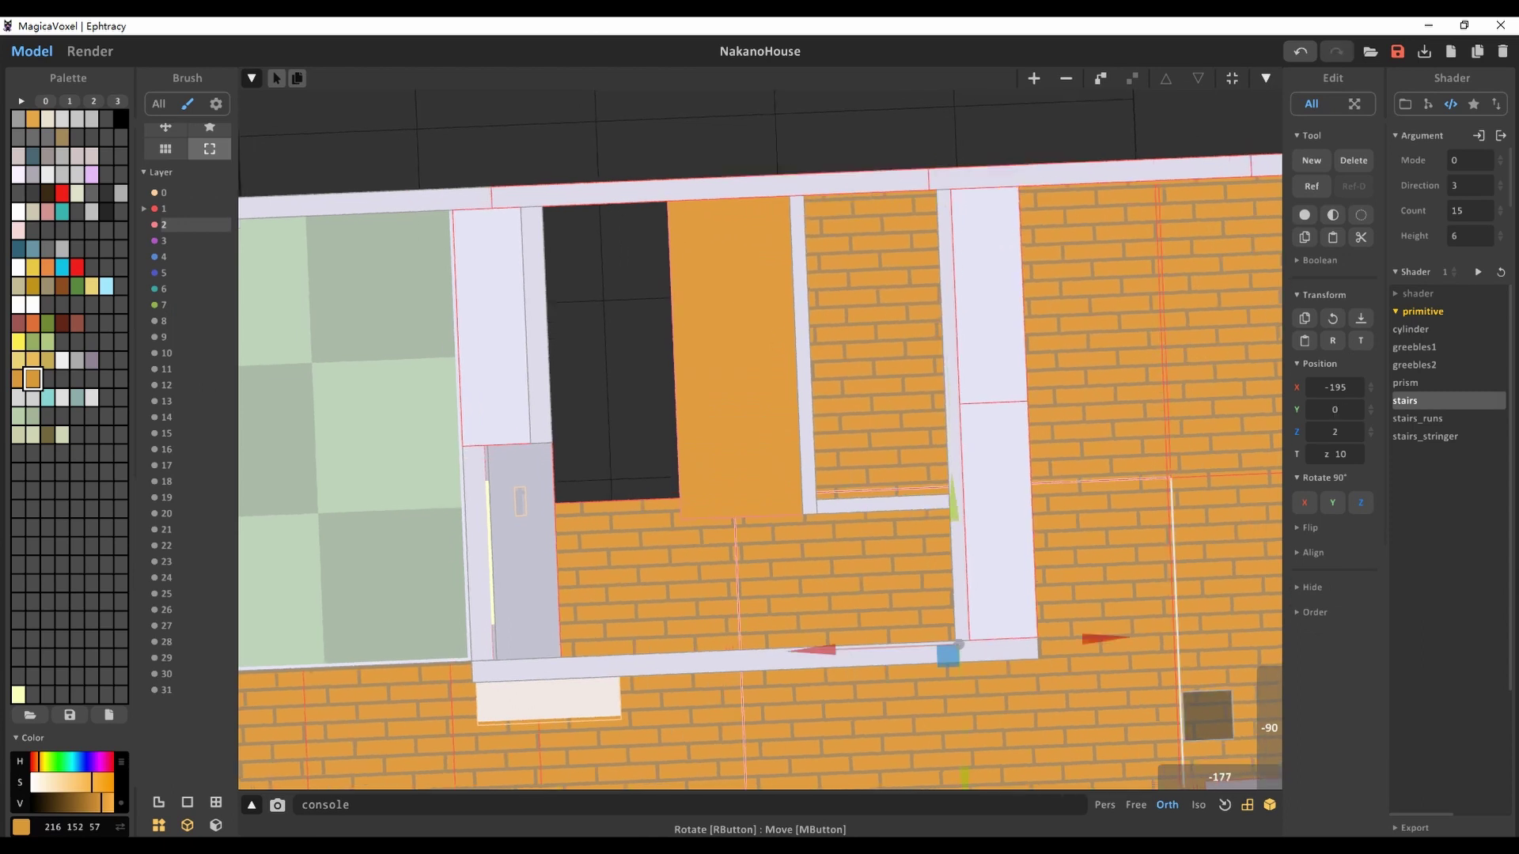
{"action": "key", "text": "Tab"}
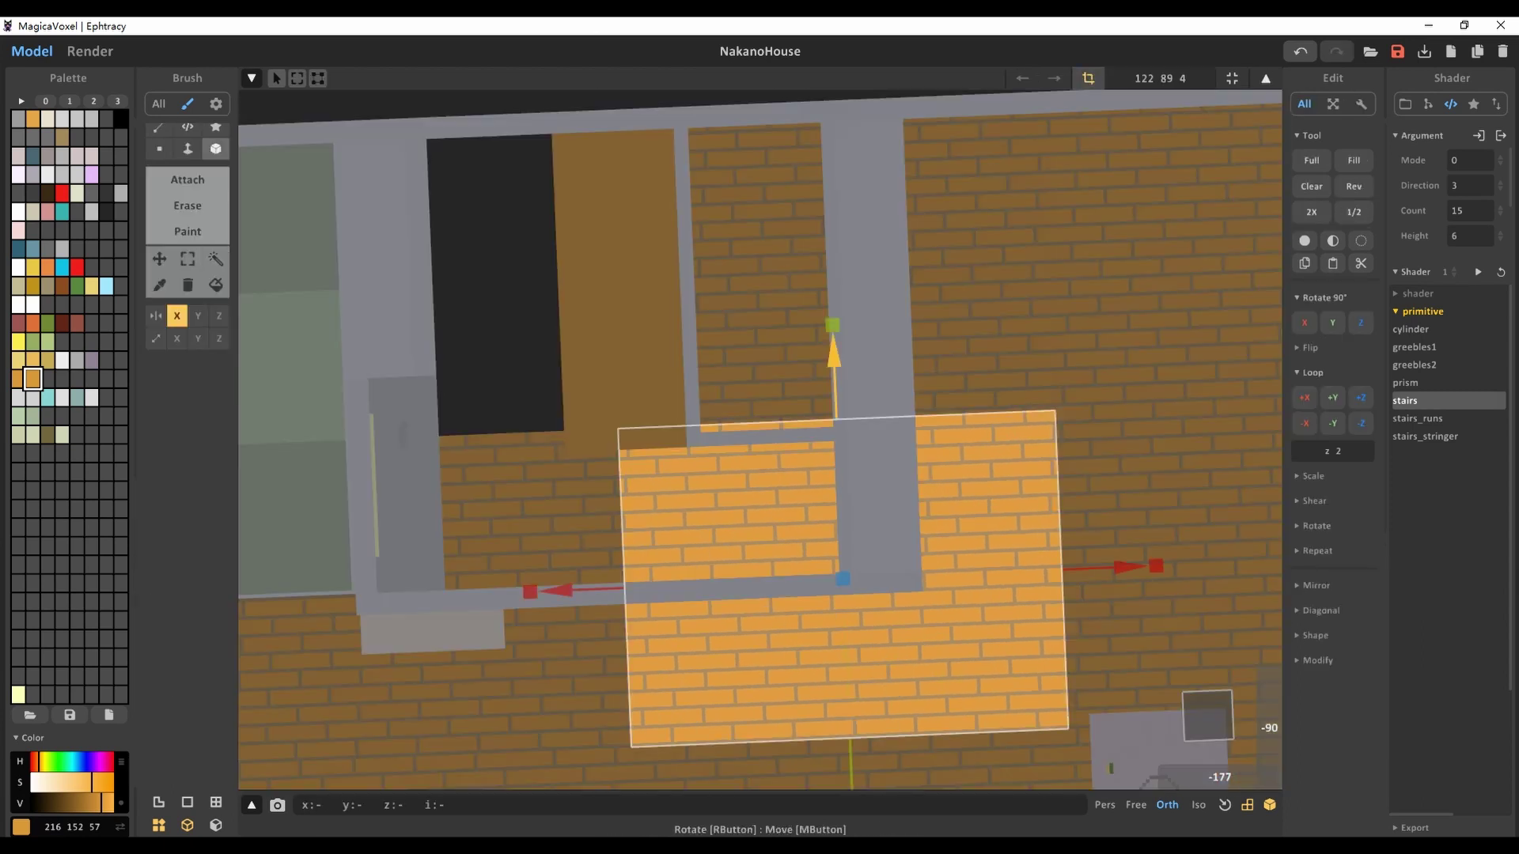
Undo the last floor changes and resize the floor section under the toilet room to 122 × 100 × 4 voxels
{"action": "key", "text": "ctrl+z"}
{"action": "key", "text": "ctrl+z"}
{"action": "key", "text": "ctrl+z"}
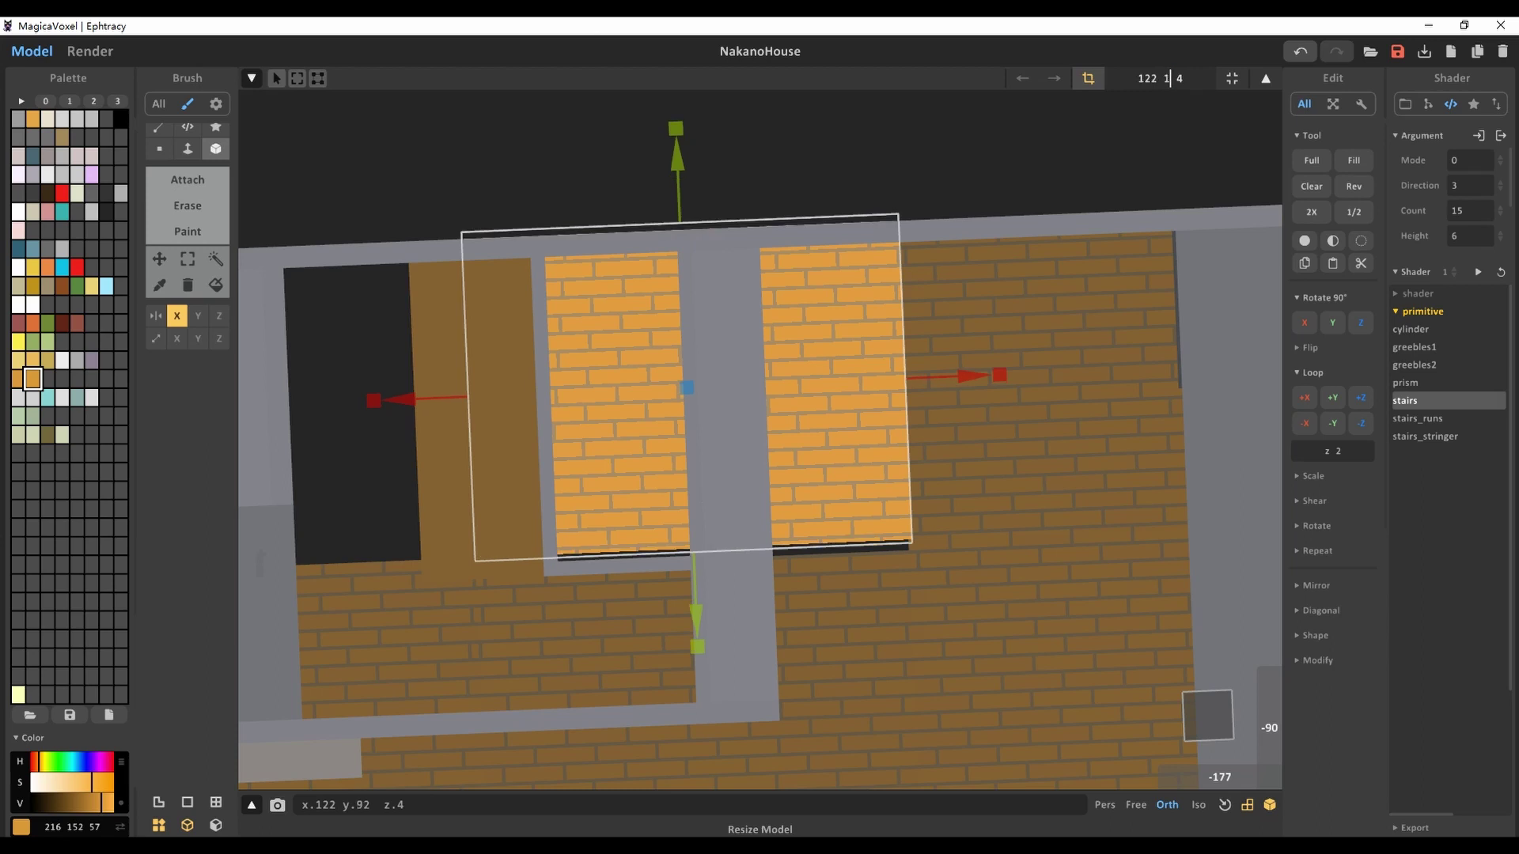
{"action": "type", "text": "00"}
{"action": "key", "text": "Return"}
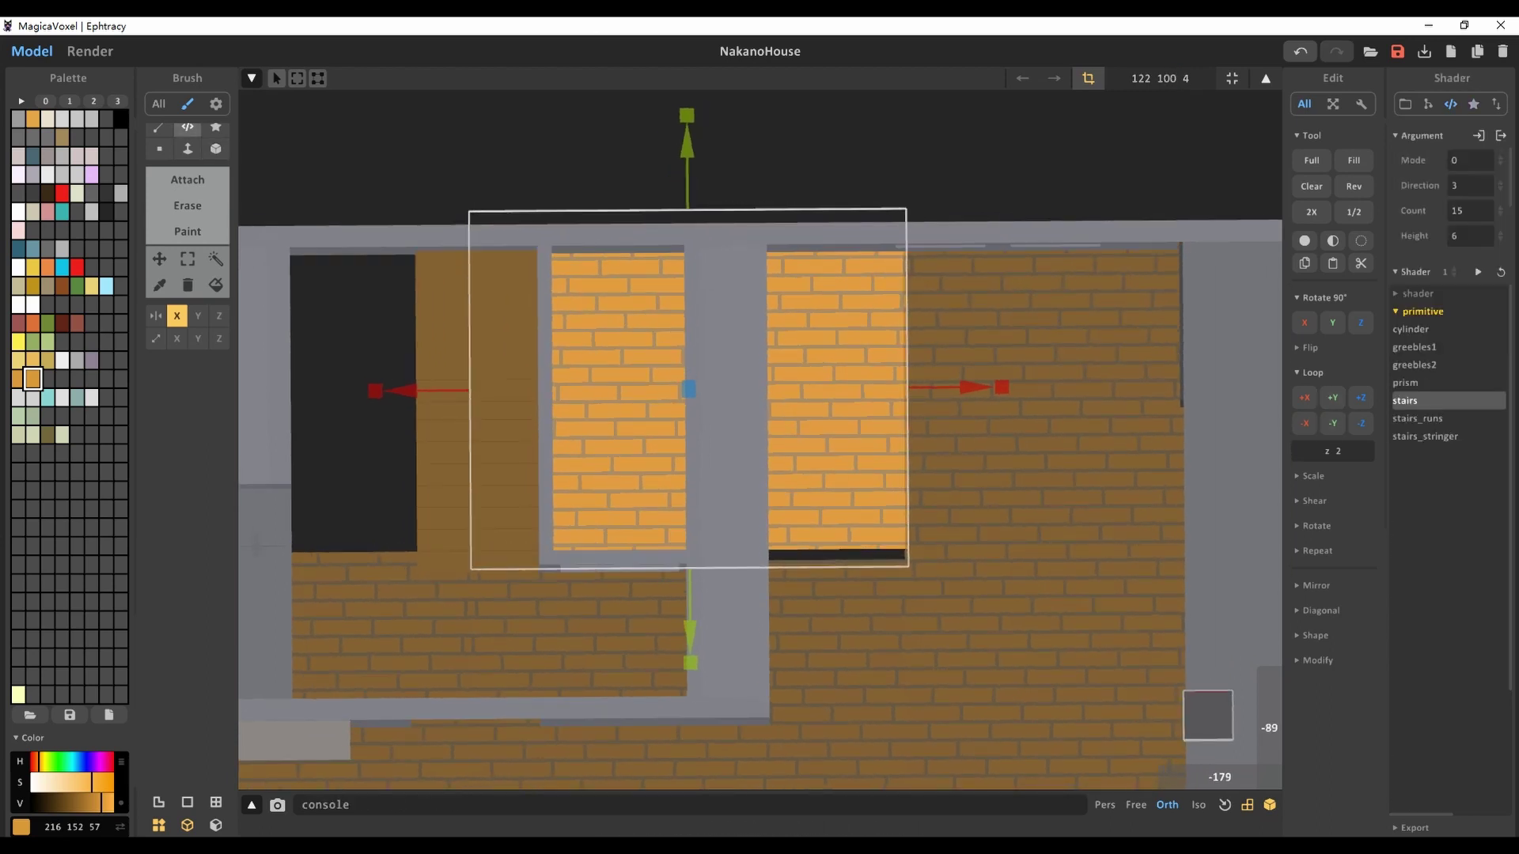
Fill the gap in the resized floor section with the bricks shader, width 5 and height 2, and loop the pattern along positive X
{"action": "left_click", "coordinate": [1406, 329]}
{"action": "key", "text": "ctrl+z"}
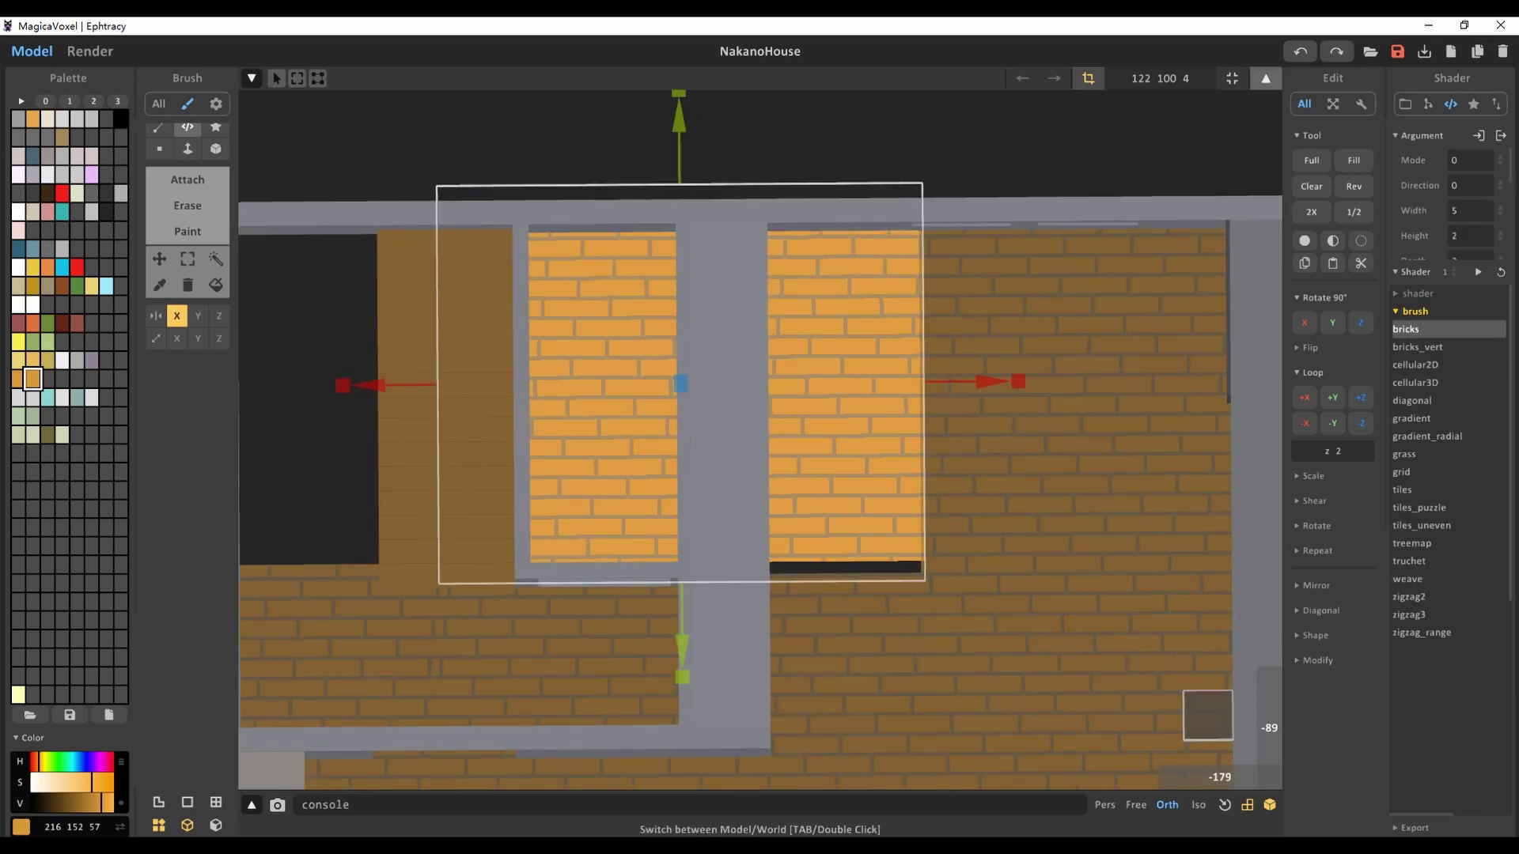
{"action": "left_click", "coordinate": [1305, 398]}
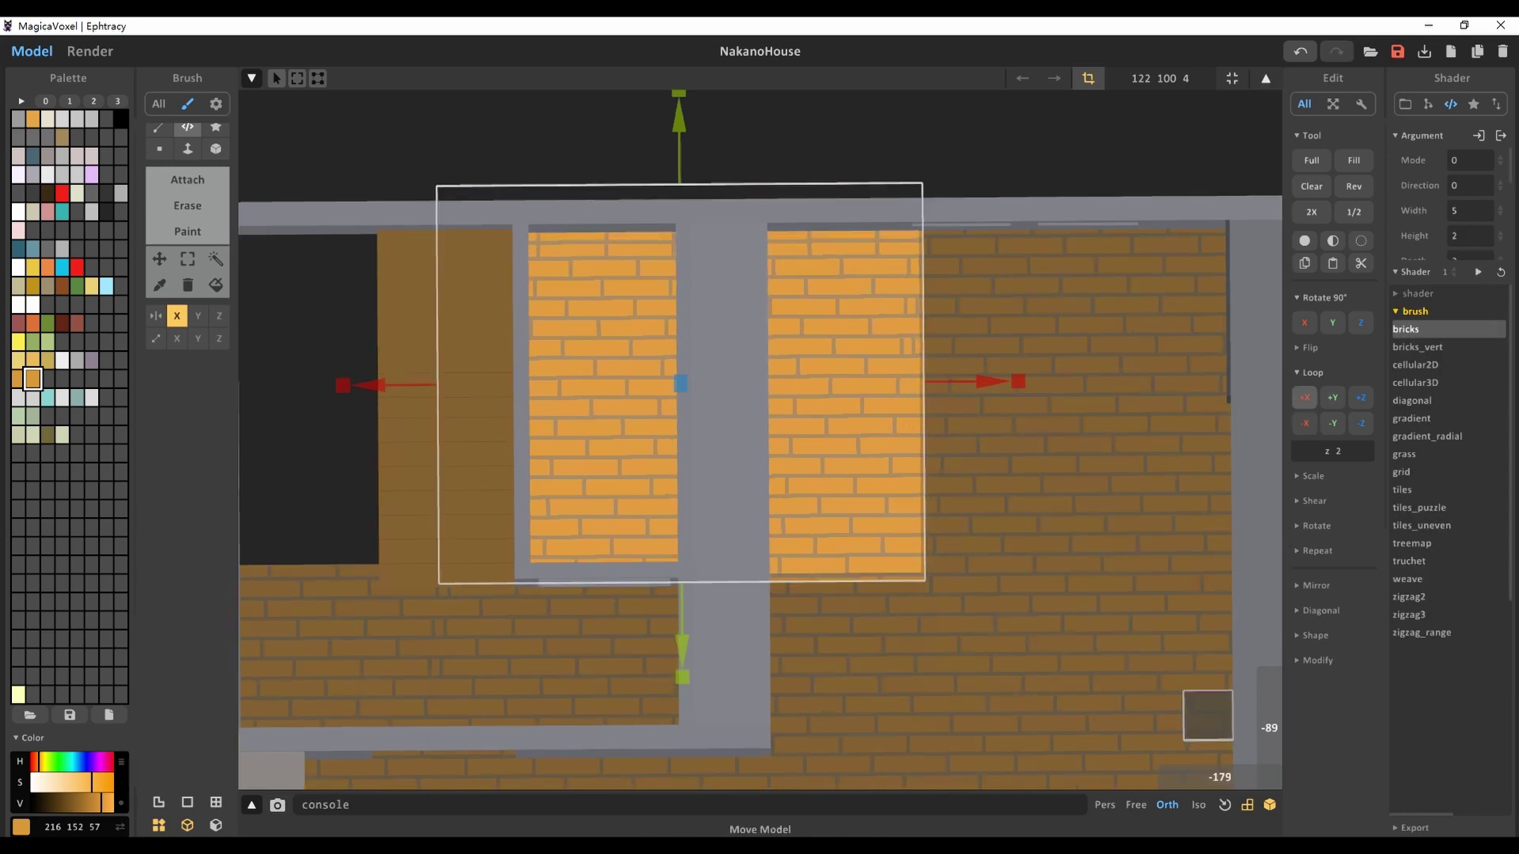
Trim the brick floor section under the toilet room to 101 × 89 × 4 voxels
{"action": "key", "text": "Tab"}
{"action": "key", "text": "Tab"}
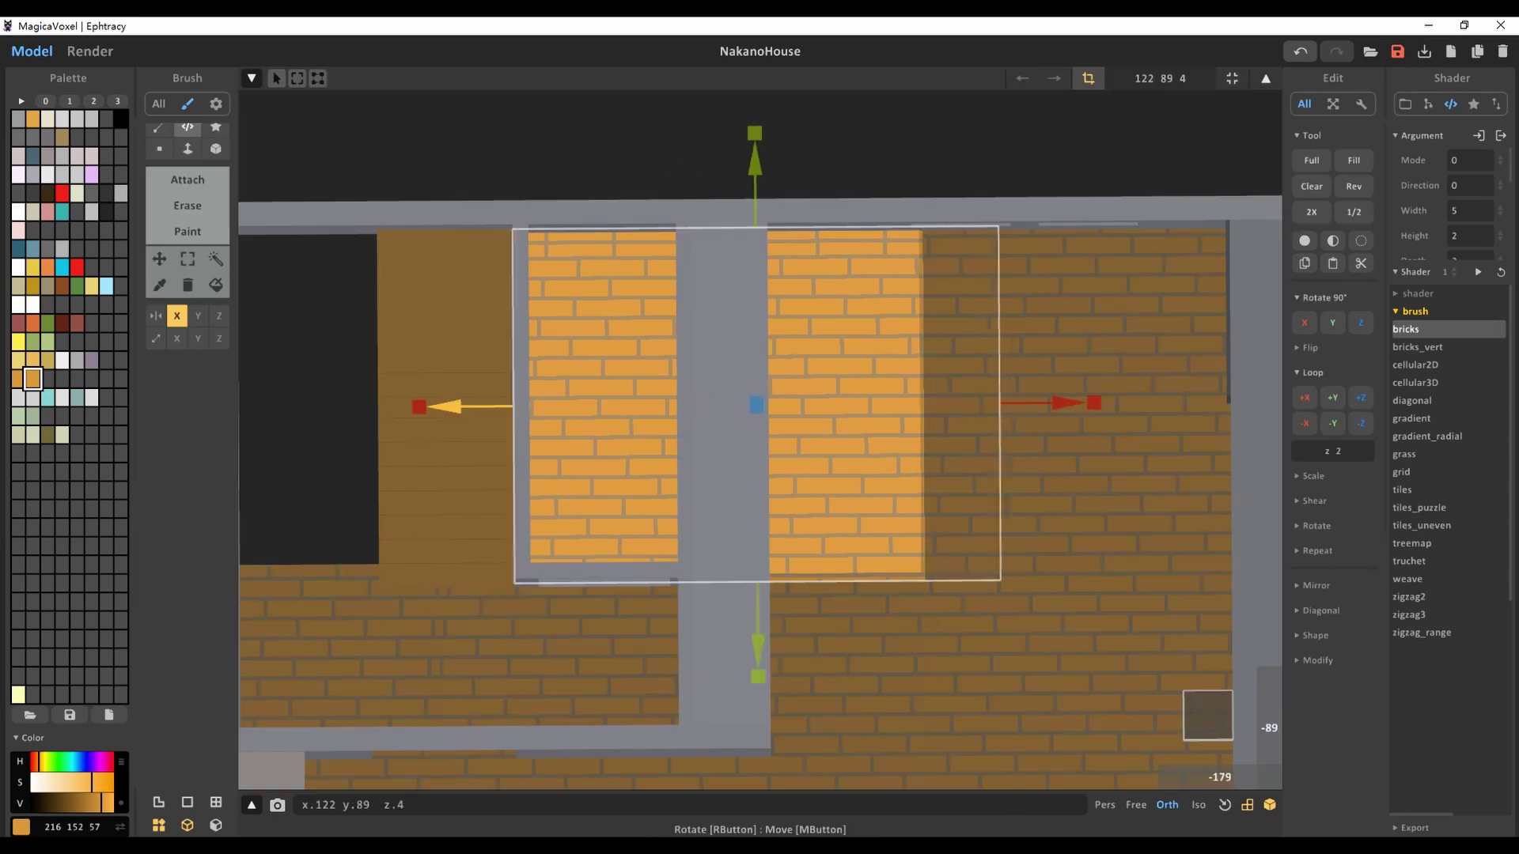
{"action": "key", "text": "Tab"}
{"action": "key", "text": "Tab"}
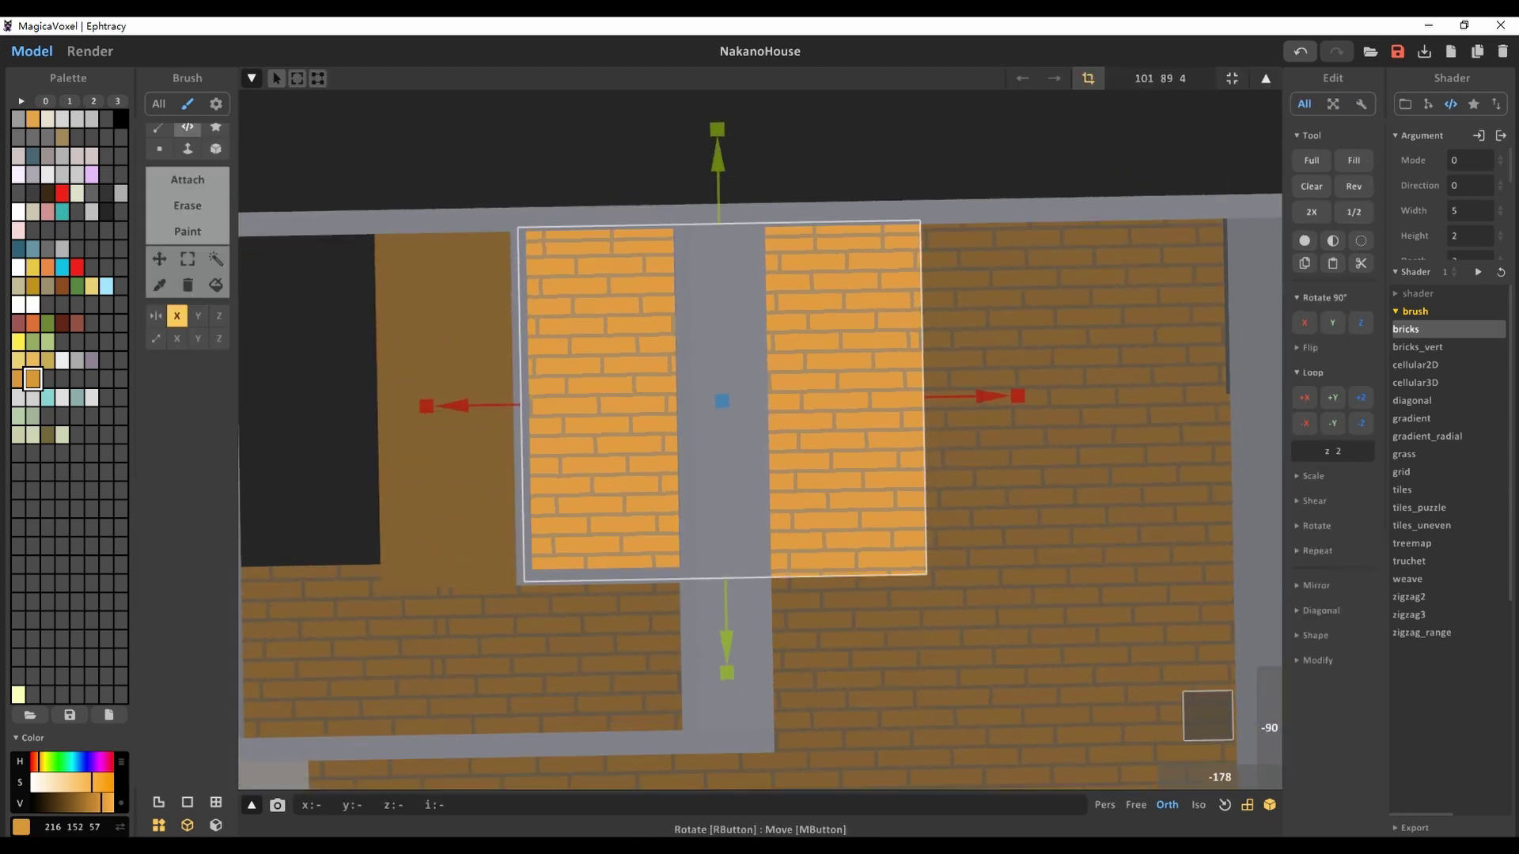
{"action": "key", "text": "Tab"}
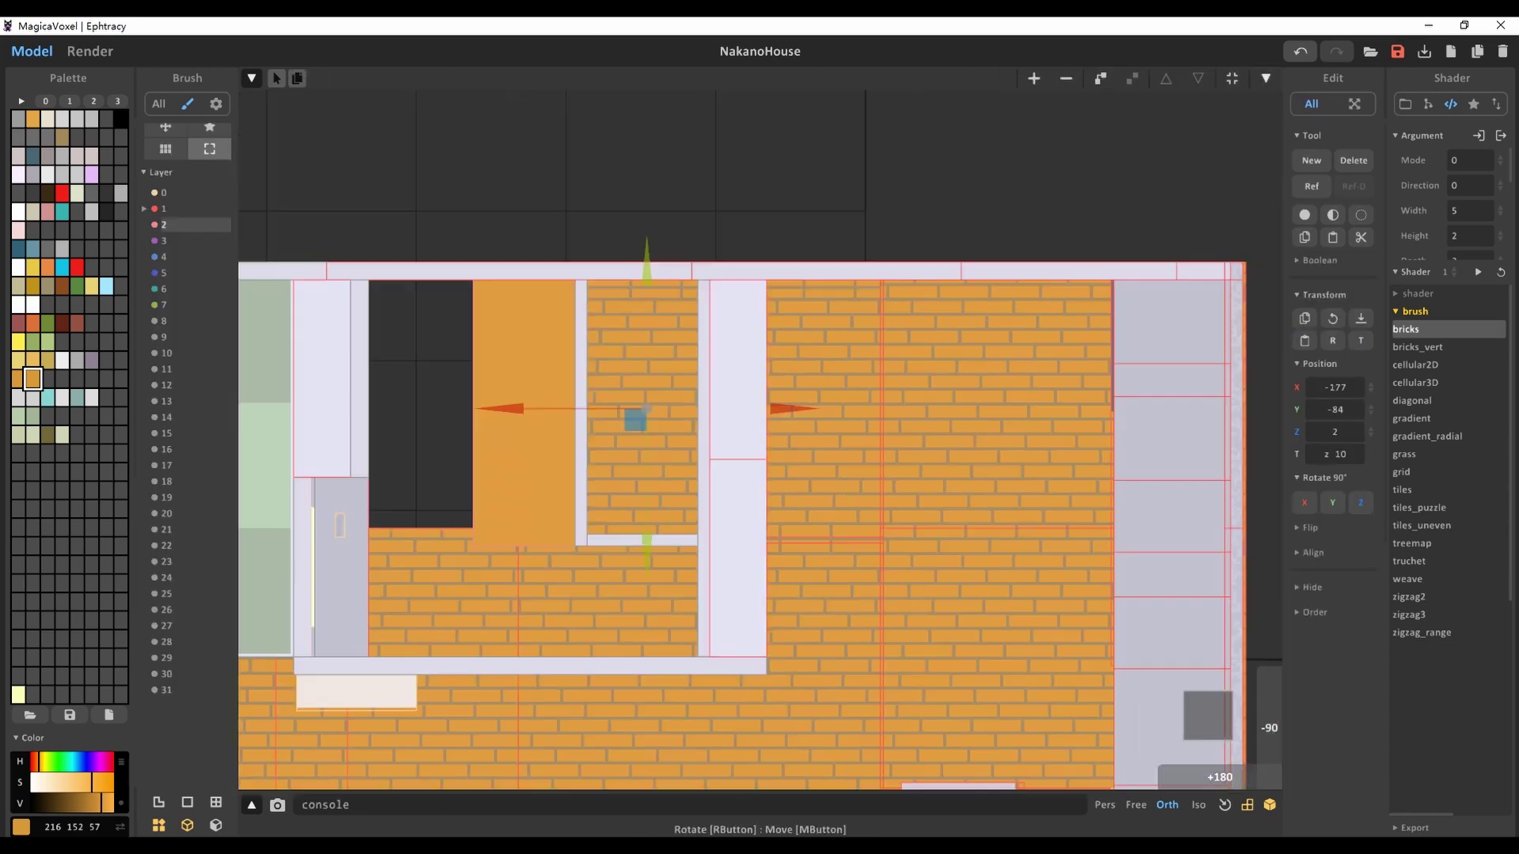
Bring a cream grid-tiled floor piece into the area beside the toilet room
{"action": "key", "text": "Up"}
{"action": "key", "text": "Up"}
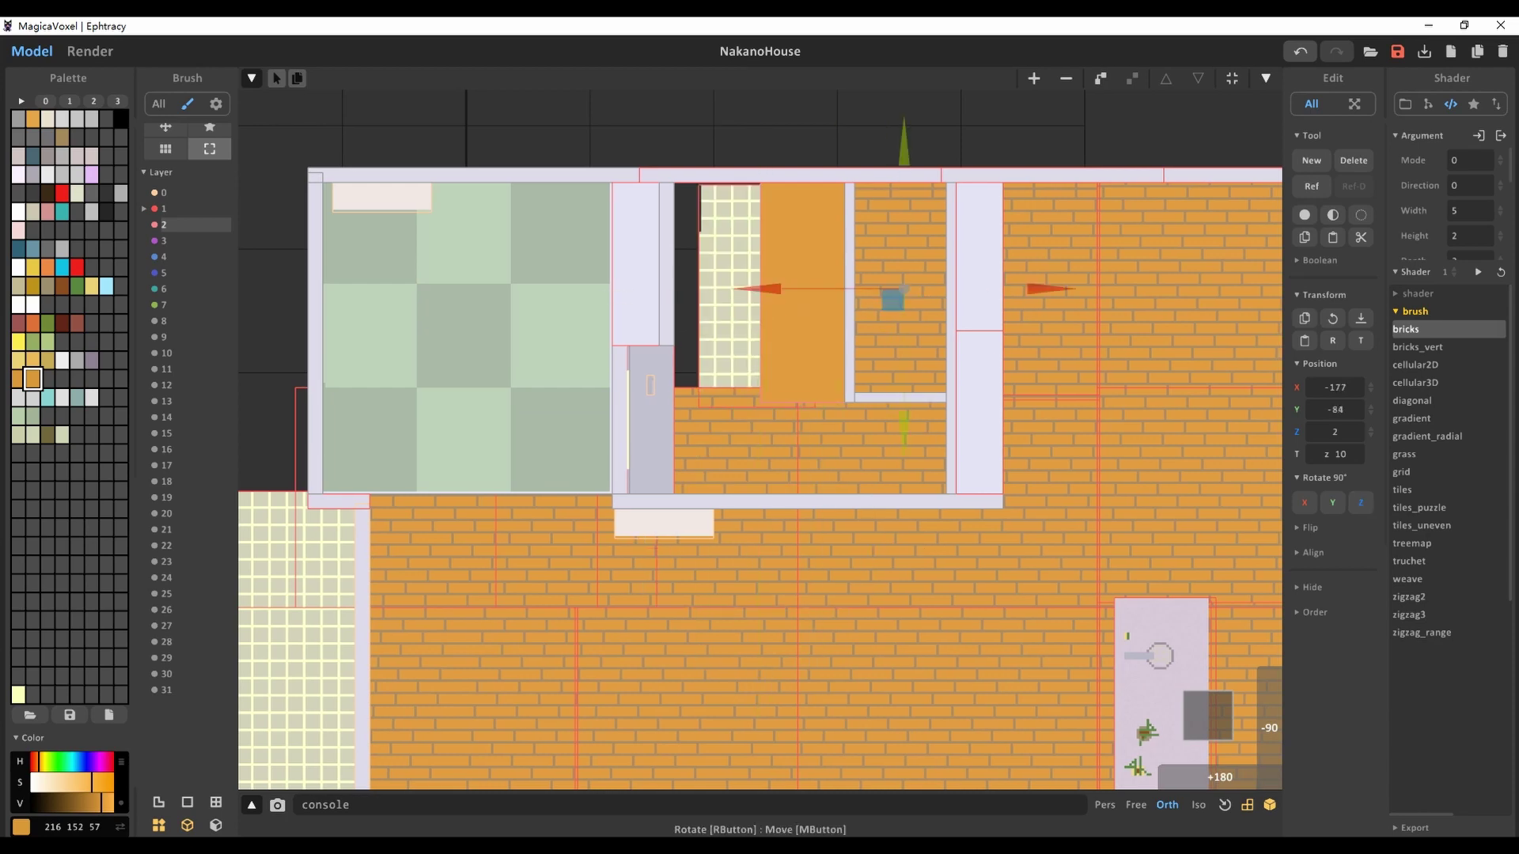
{"action": "scroll", "coordinate": [759, 380], "scroll_direction": "up", "scroll_amount": 3}
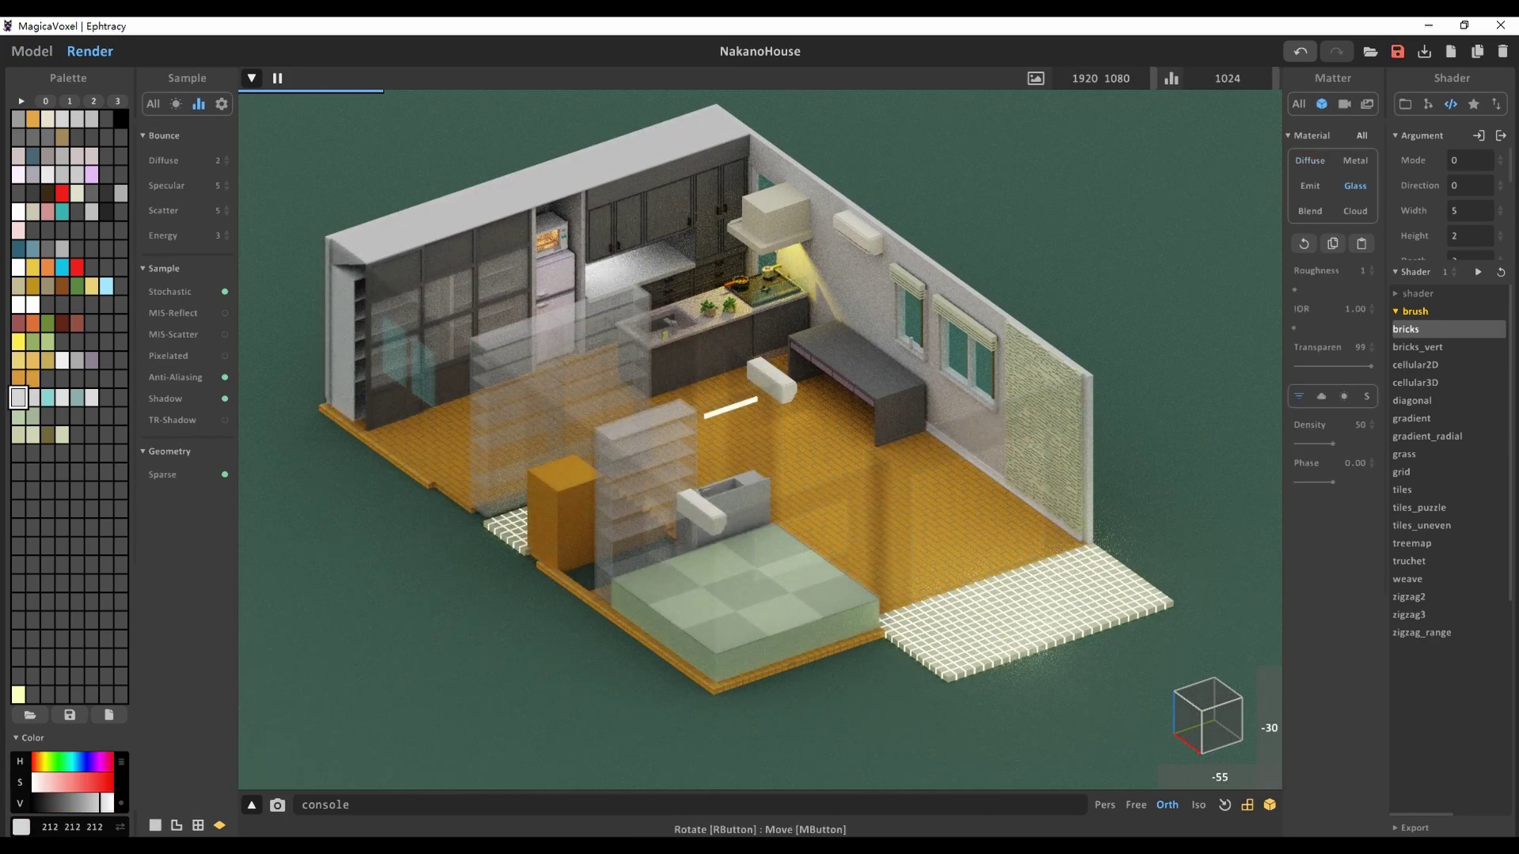
Copy pale yellow (249, 255, 185) to a free palette slot and use it for the washroom light strip with Emit material, Emission 20
{"action": "scroll", "coordinate": [759, 439], "scroll_direction": "up", "scroll_amount": 5}
{"action": "left_click", "coordinate": [18, 695]}
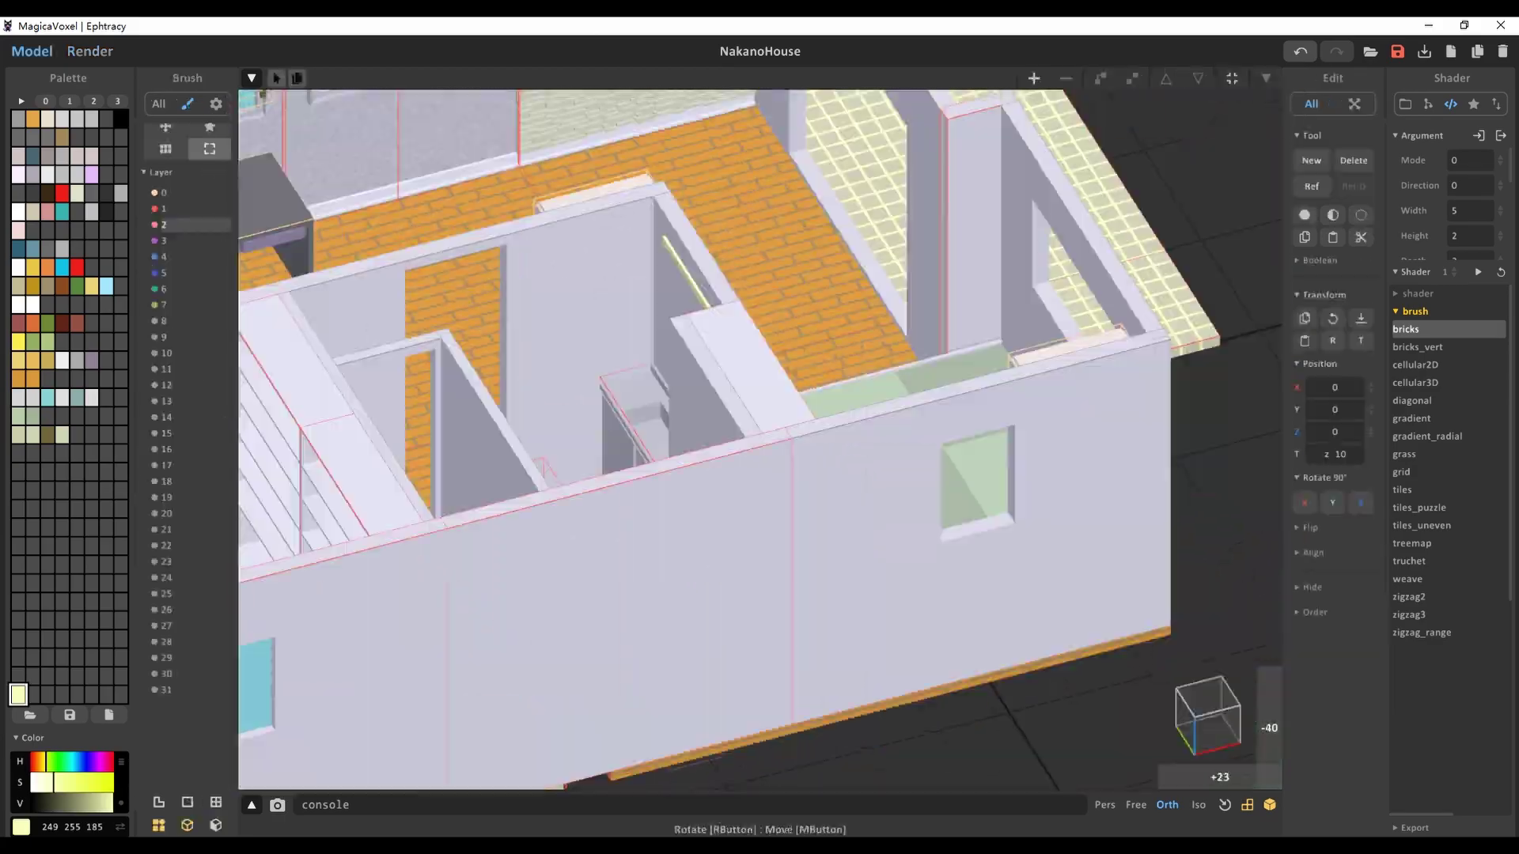
{"action": "scroll", "coordinate": [759, 439], "scroll_direction": "up", "scroll_amount": 4}
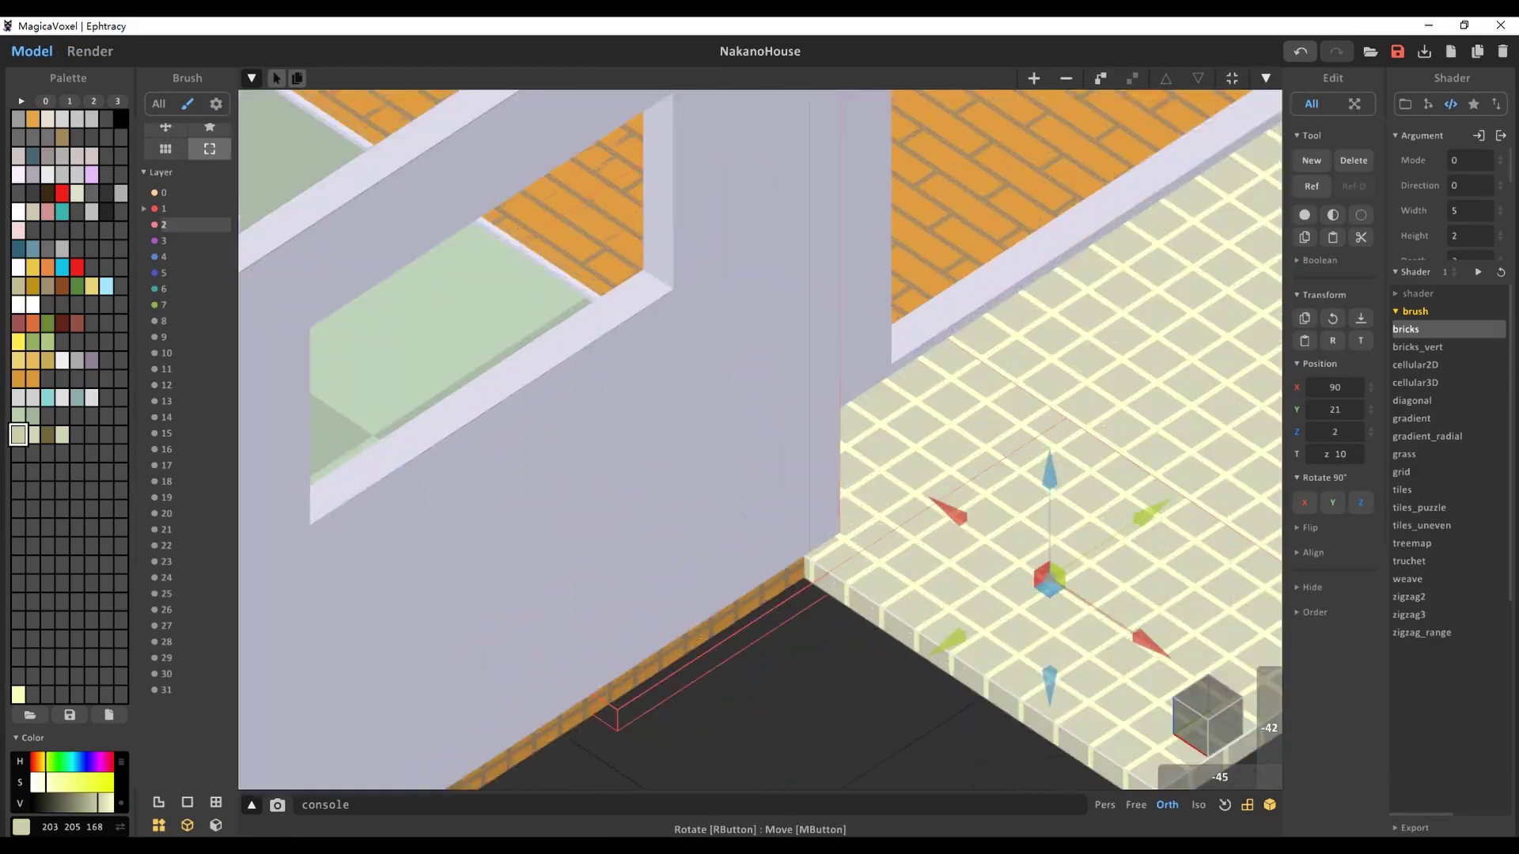
{"action": "left_click", "coordinate": [18, 694]}
{"action": "right_click", "coordinate": [18, 695]}
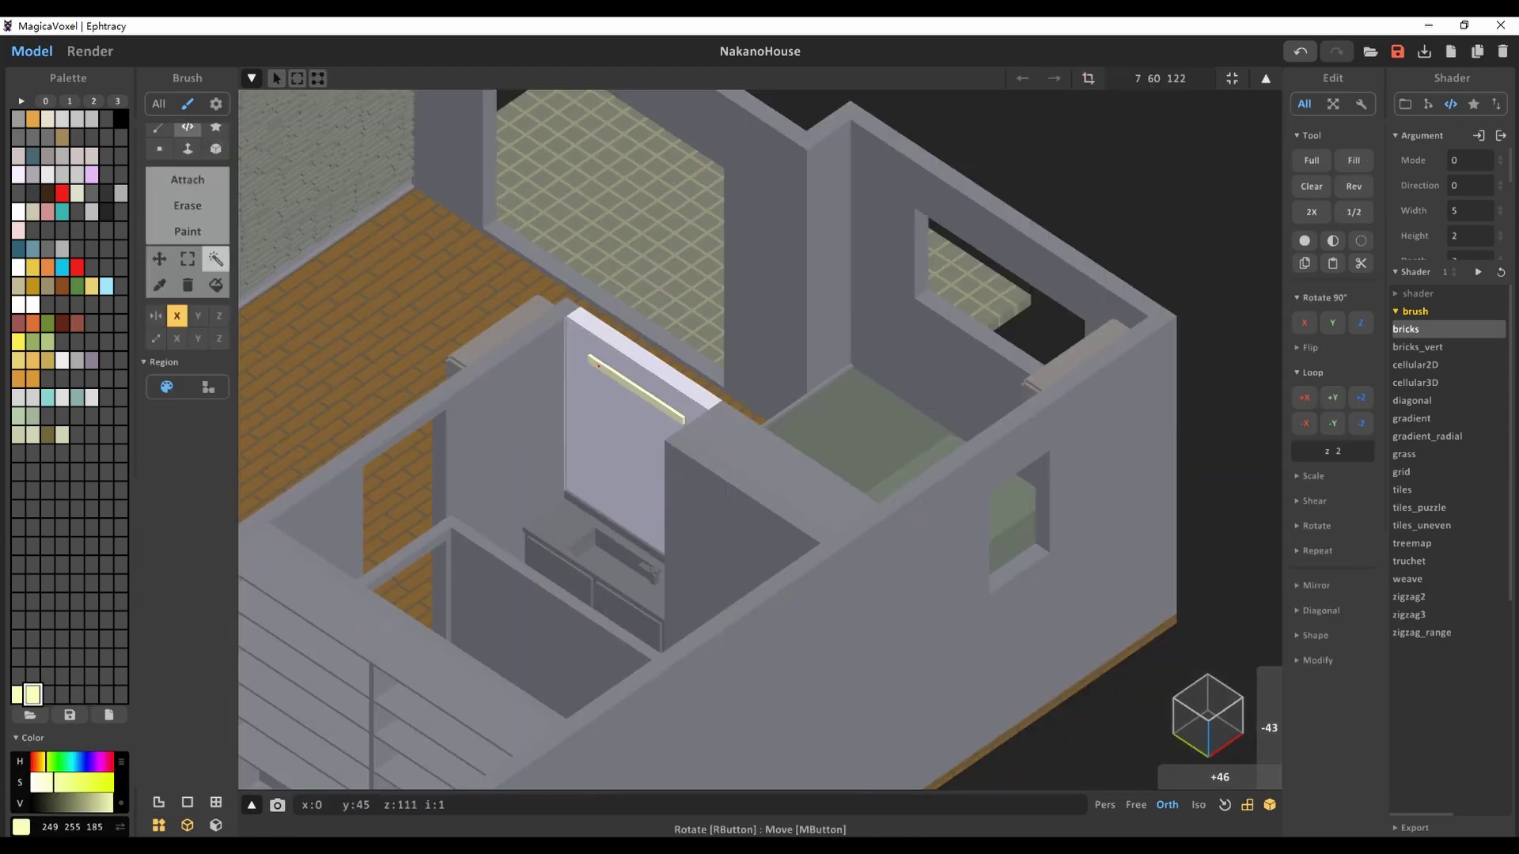
{"action": "key", "text": "Tab"}
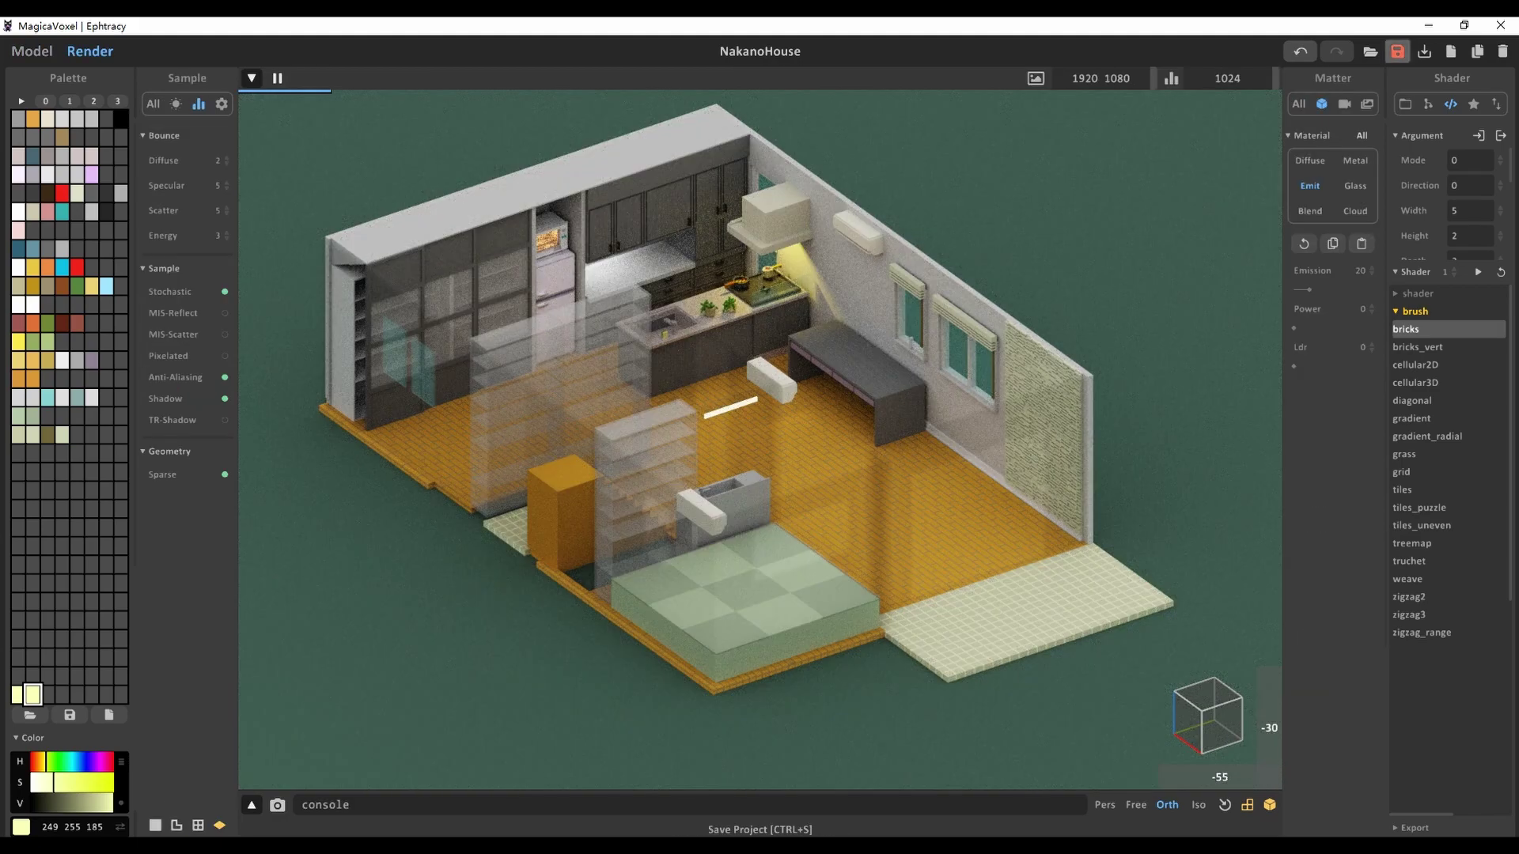
{"action": "key", "text": "Tab"}
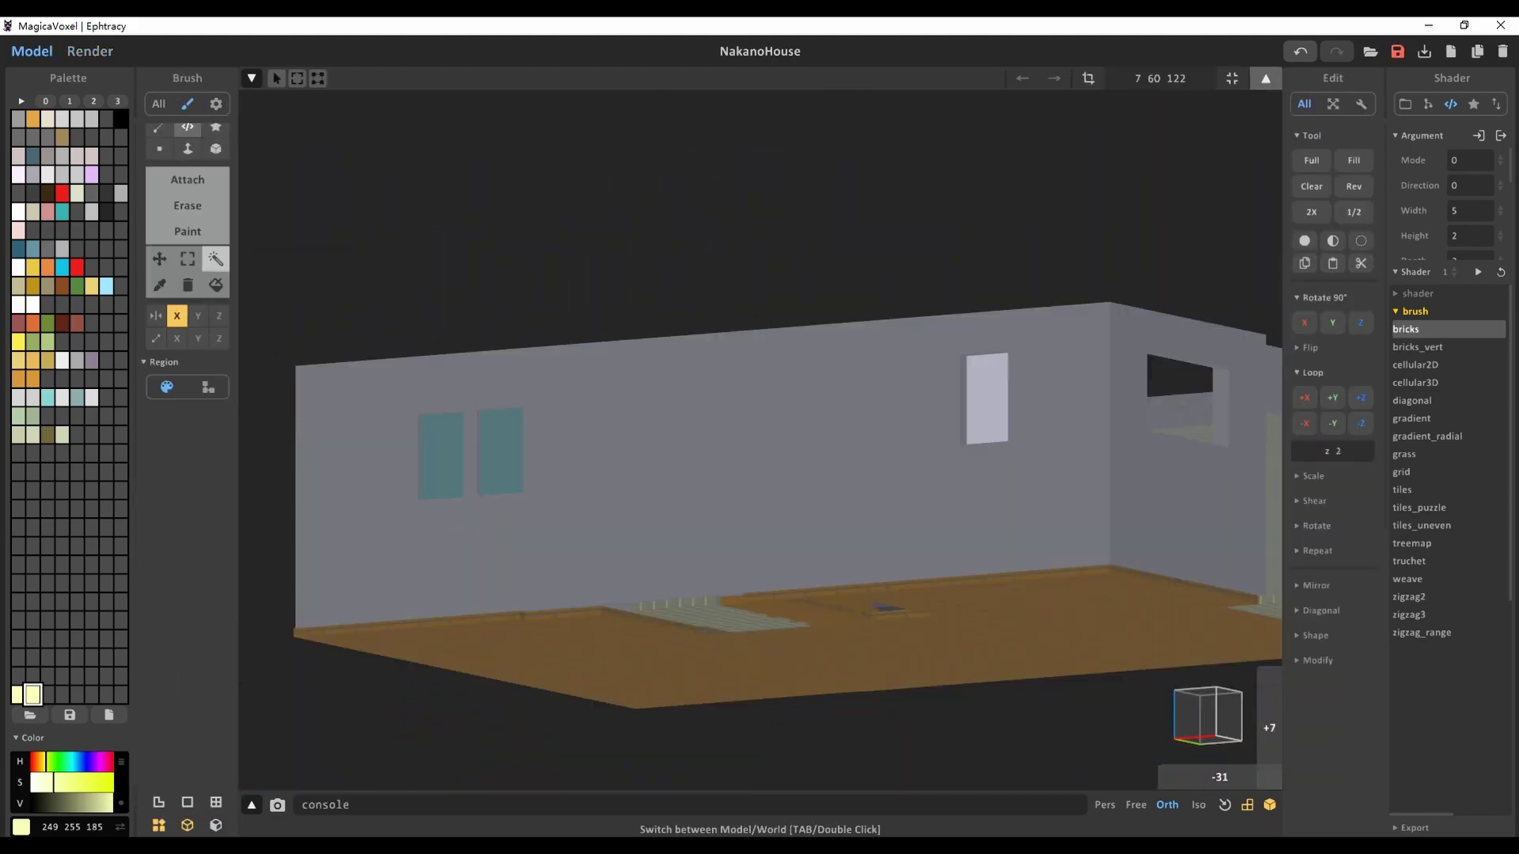
Fit the brick floor section to the strip between the stairwell opening and the toilet room's tiled floor
{"action": "left_click", "coordinate": [1266, 77]}
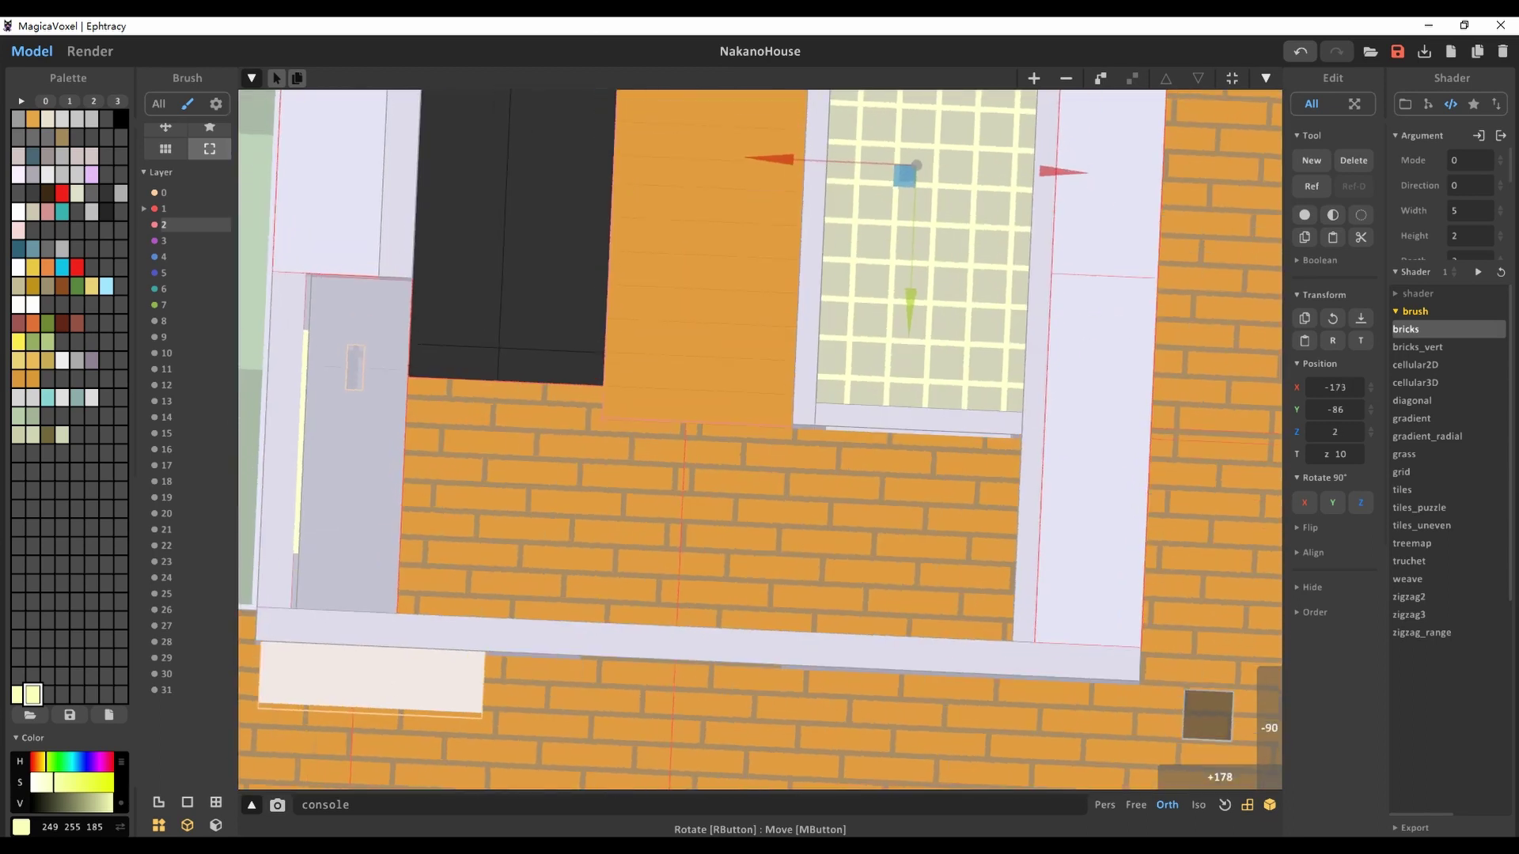
{"action": "key", "text": "Tab"}
{"action": "key", "text": "Tab"}
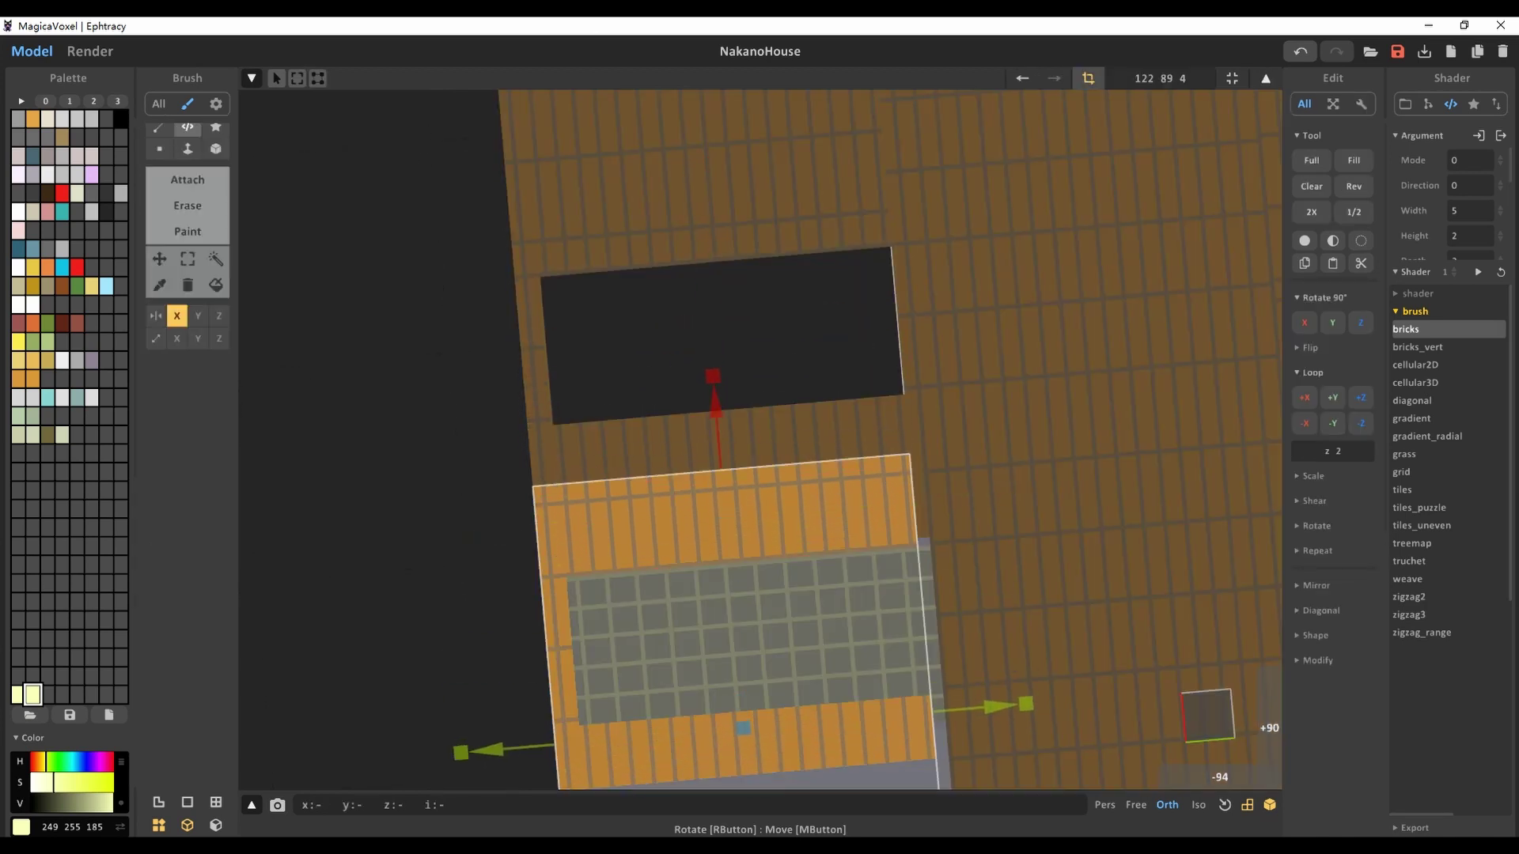
{"action": "key", "text": "Tab"}
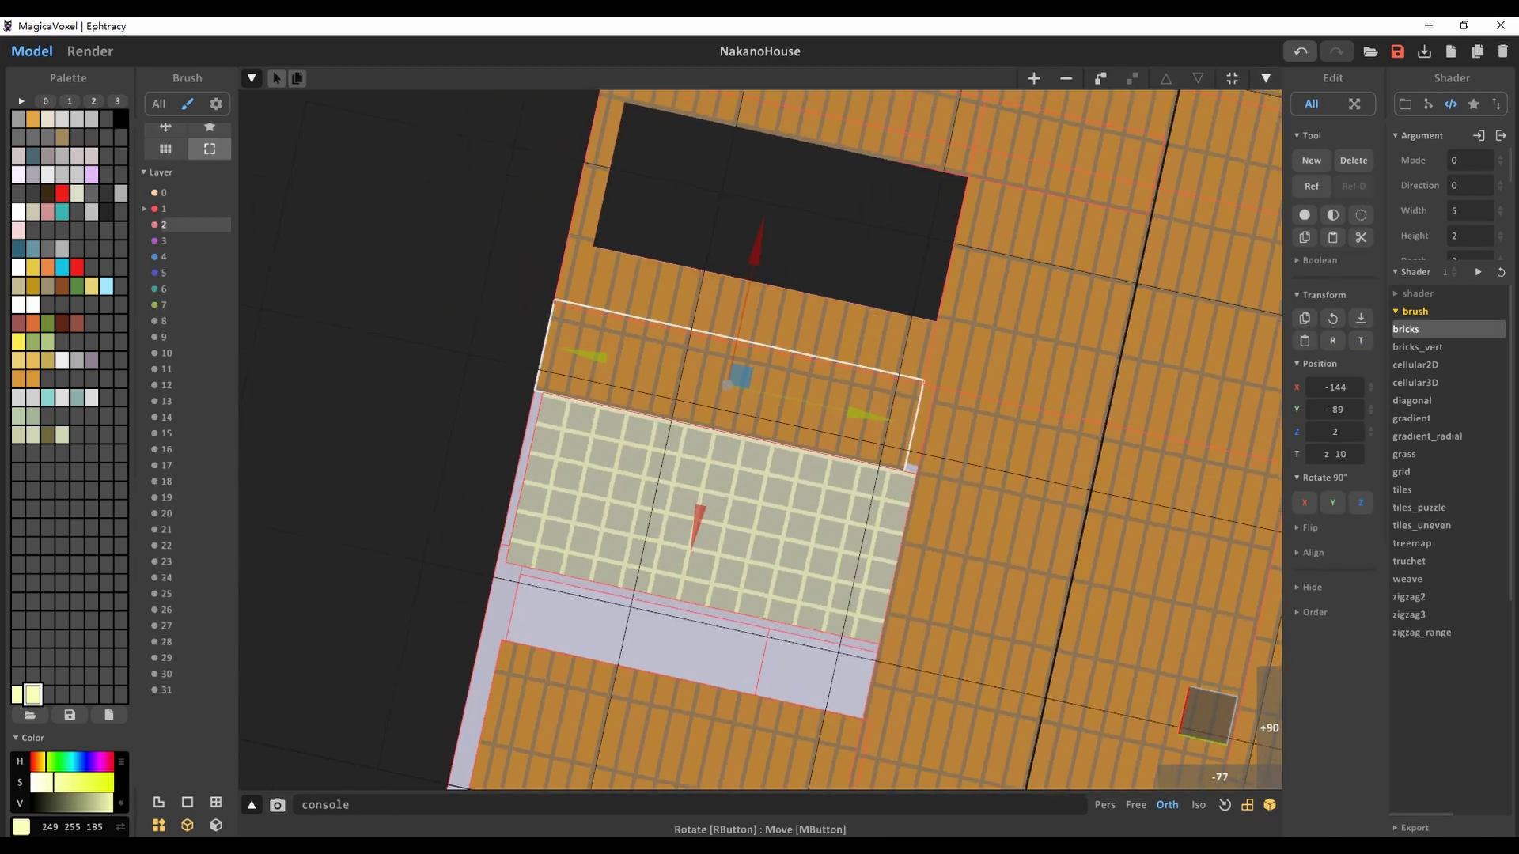
Copy the brick floor strip past the far side of the toilet room's tiles, placing pieces at X -207, Y -86 and X -235, Y -84
{"action": "left_click_drag", "start_coordinate": [753, 378], "coordinate": [696, 625]}
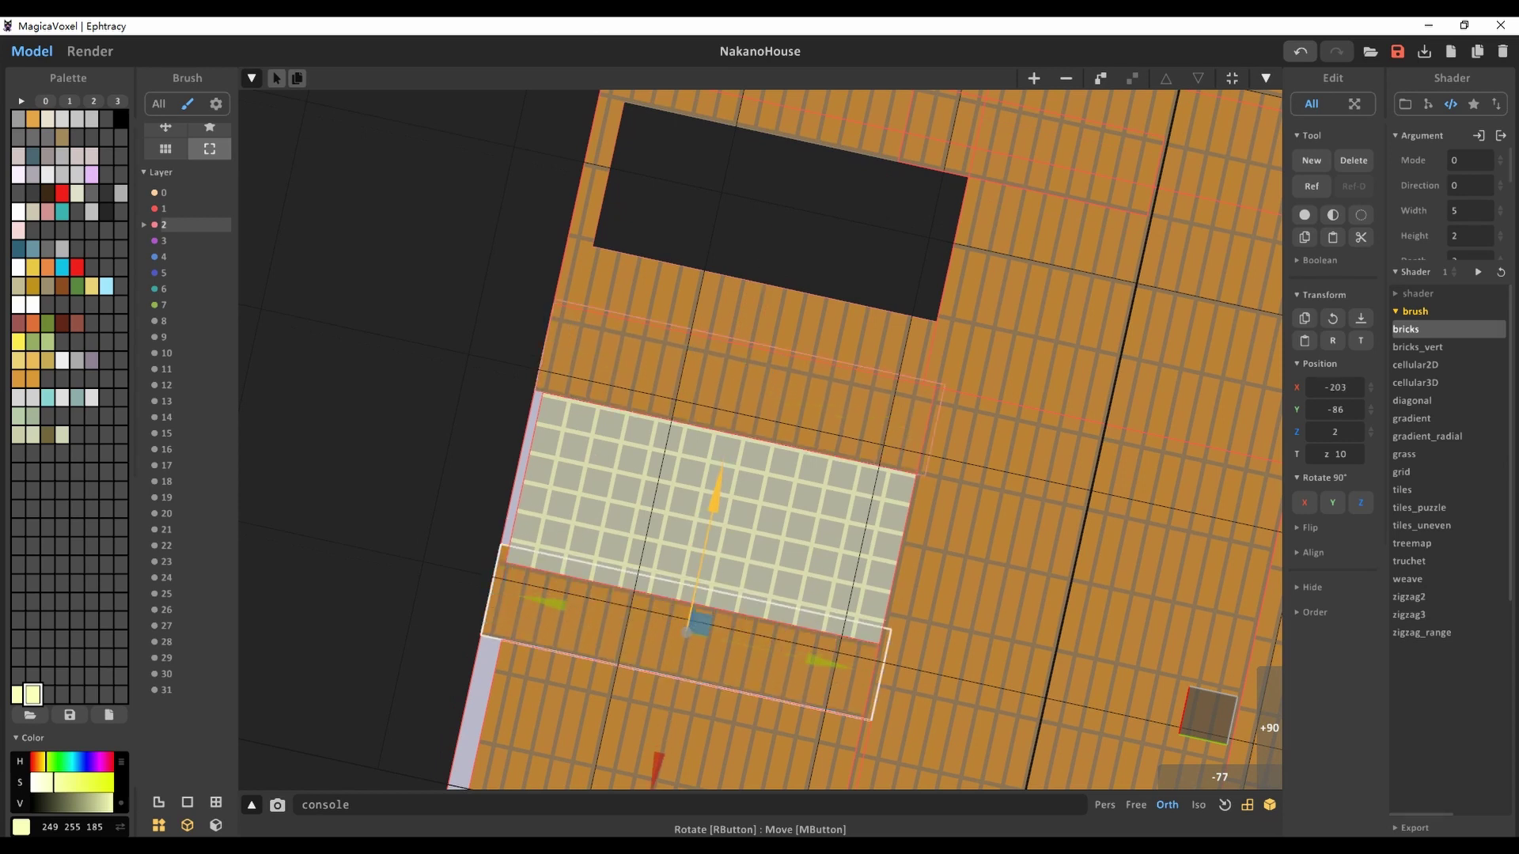
{"action": "middle_click_drag", "start_coordinate": [696, 625], "coordinate": [696, 459]}
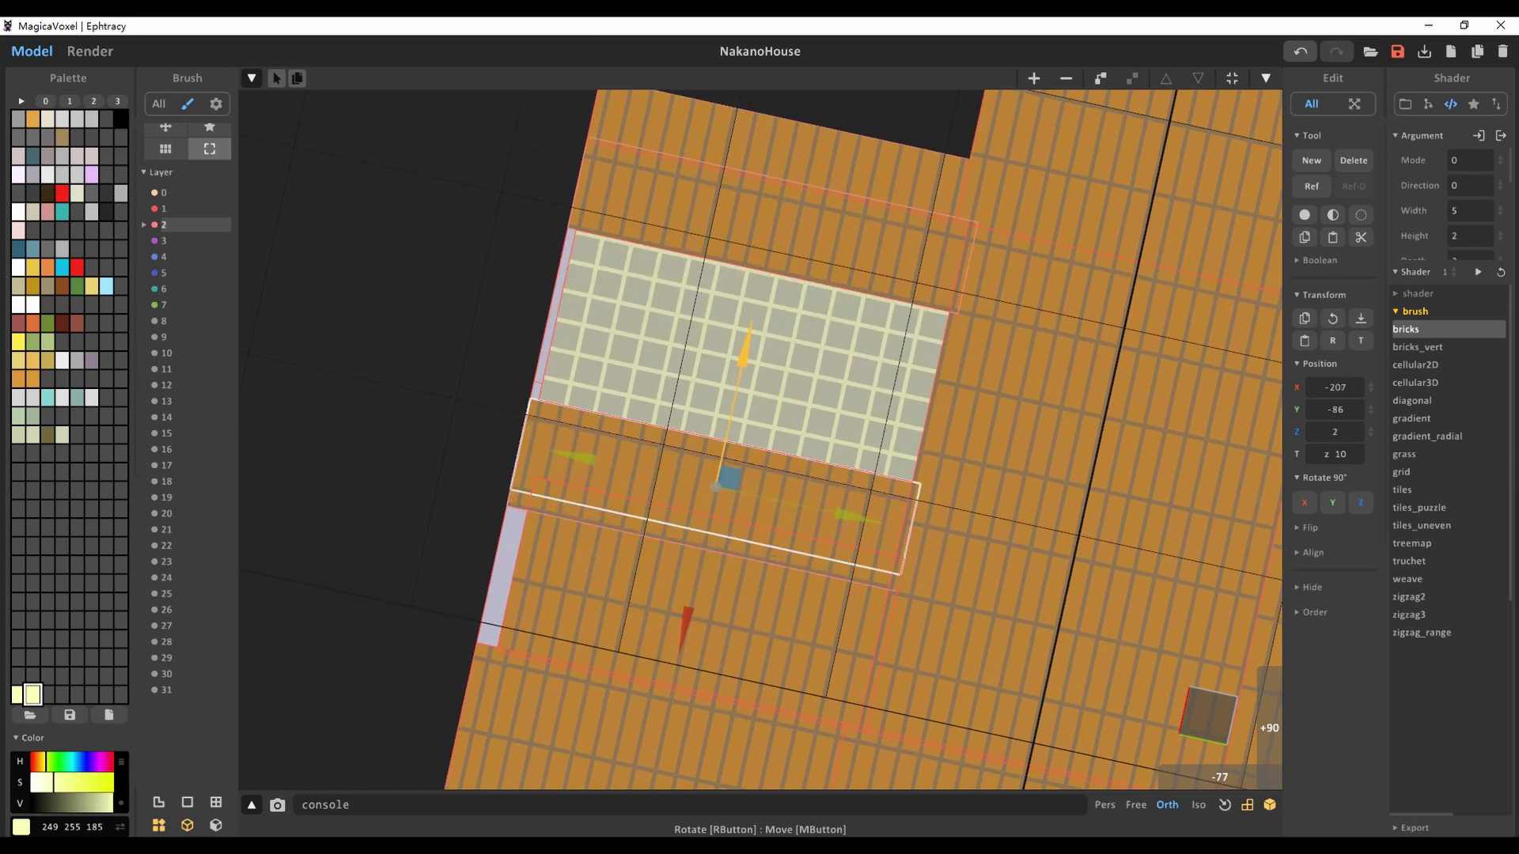
{"action": "right_click_drag", "start_coordinate": [760, 435], "coordinate": [870, 459]}
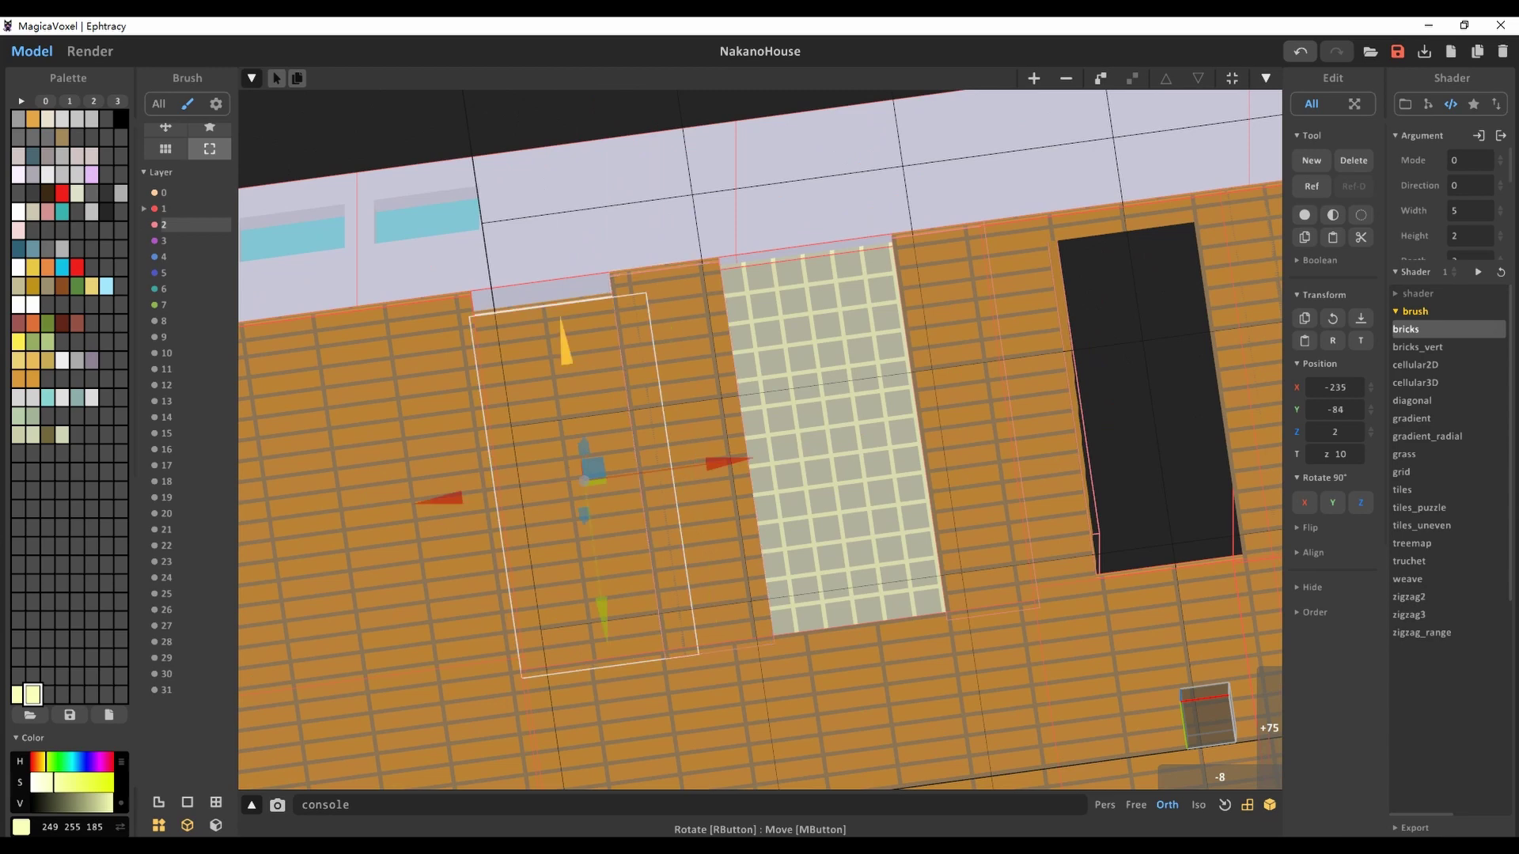
{"action": "key", "text": "Down"}
{"action": "key", "text": "Down"}
{"action": "key", "text": "Down"}
{"action": "key", "text": "Down"}
{"action": "key", "text": "Down"}
{"action": "right_click_drag", "start_coordinate": [760, 474], "coordinate": [760, 427]}
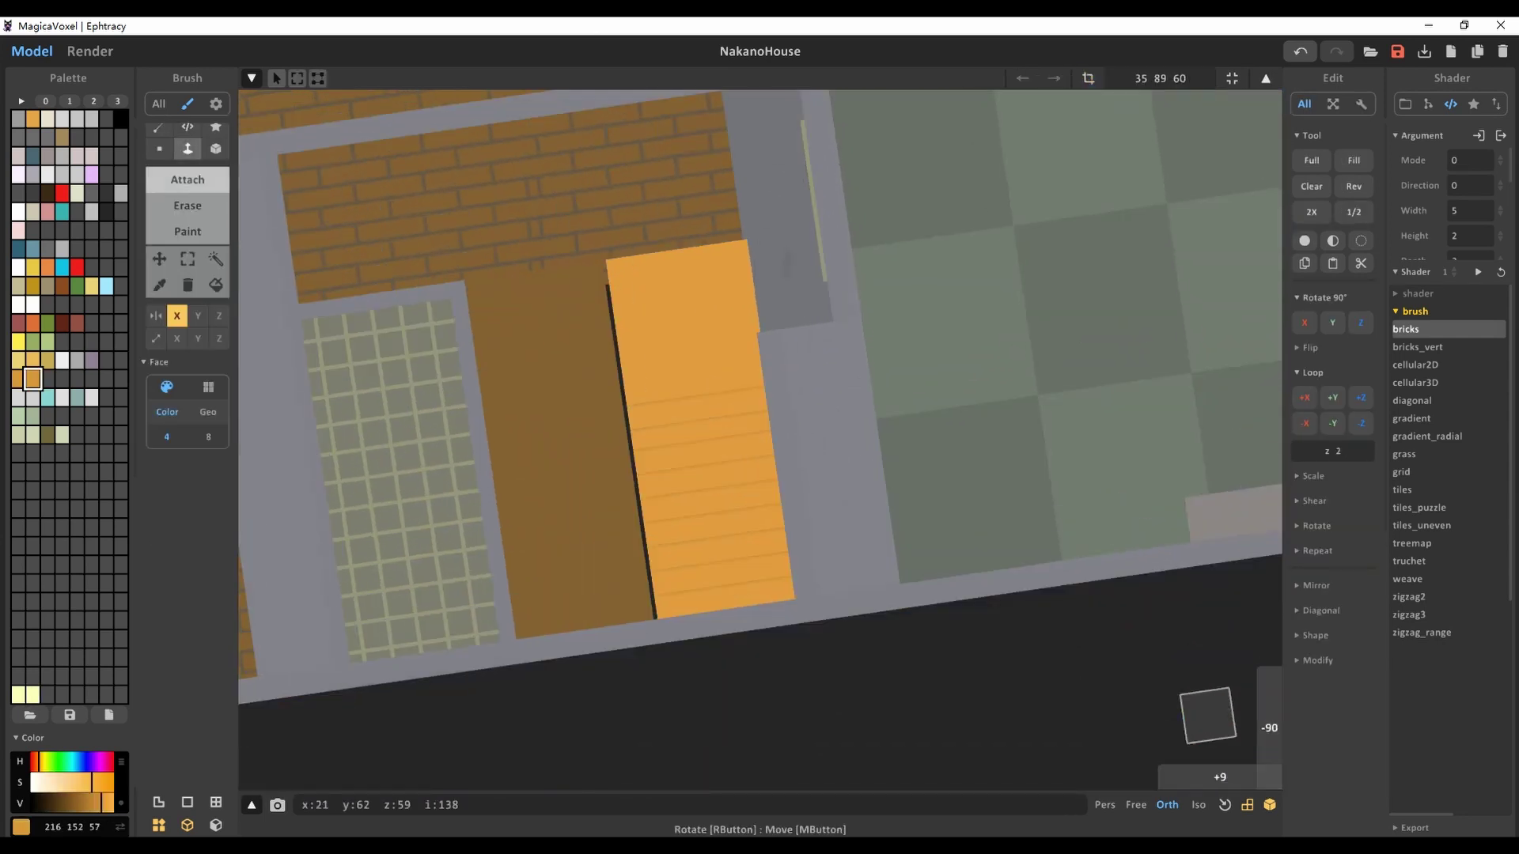
Try to crop the upper stair block to 35 × 36 × 30 voxels at X -102, Y -112, Z 79
{"action": "key", "text": "Tab"}
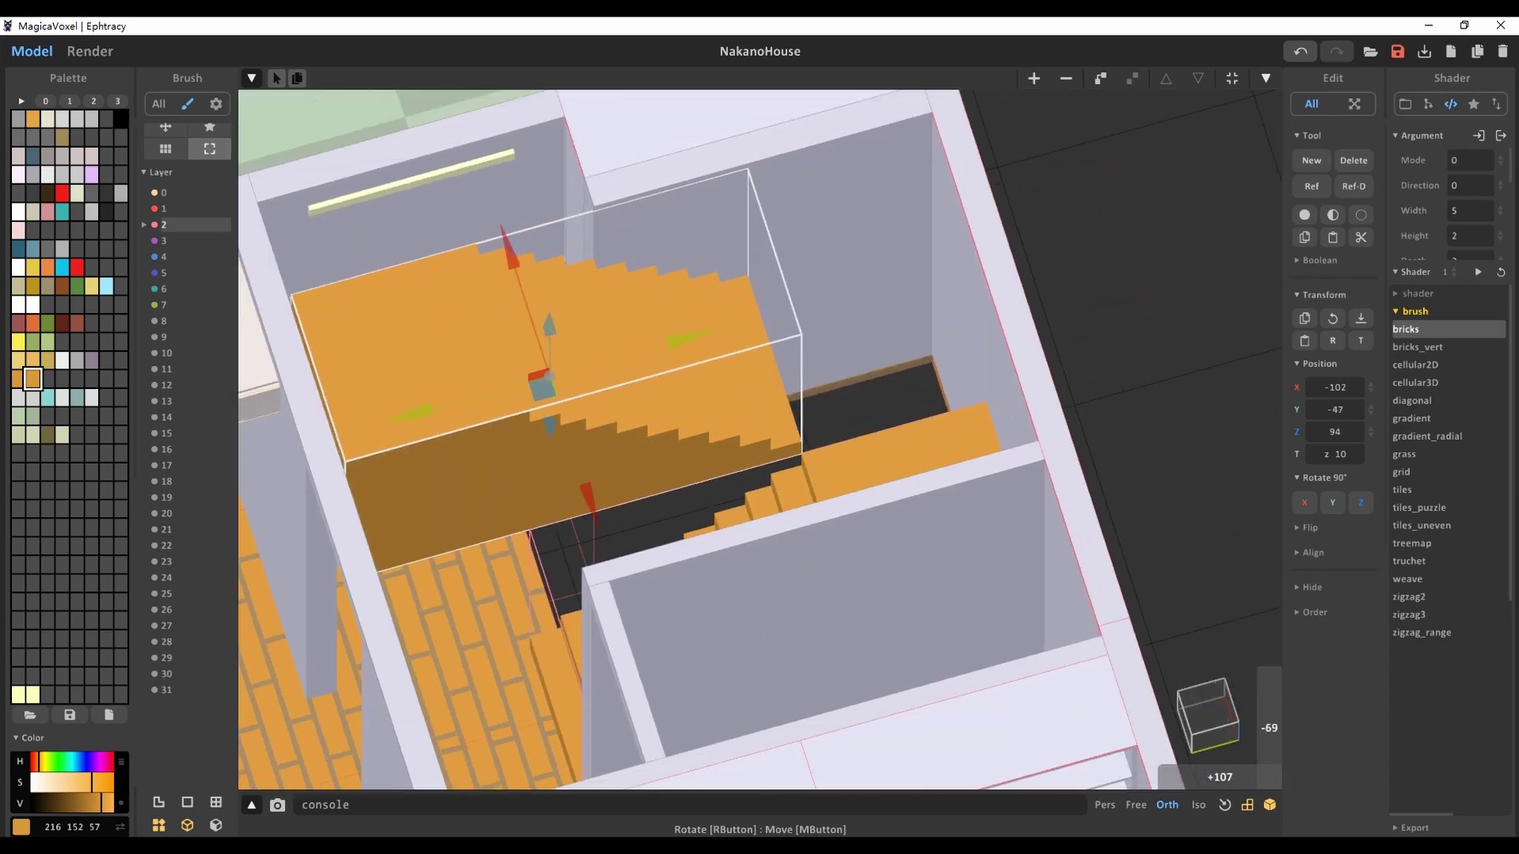
{"action": "key", "text": "Tab"}
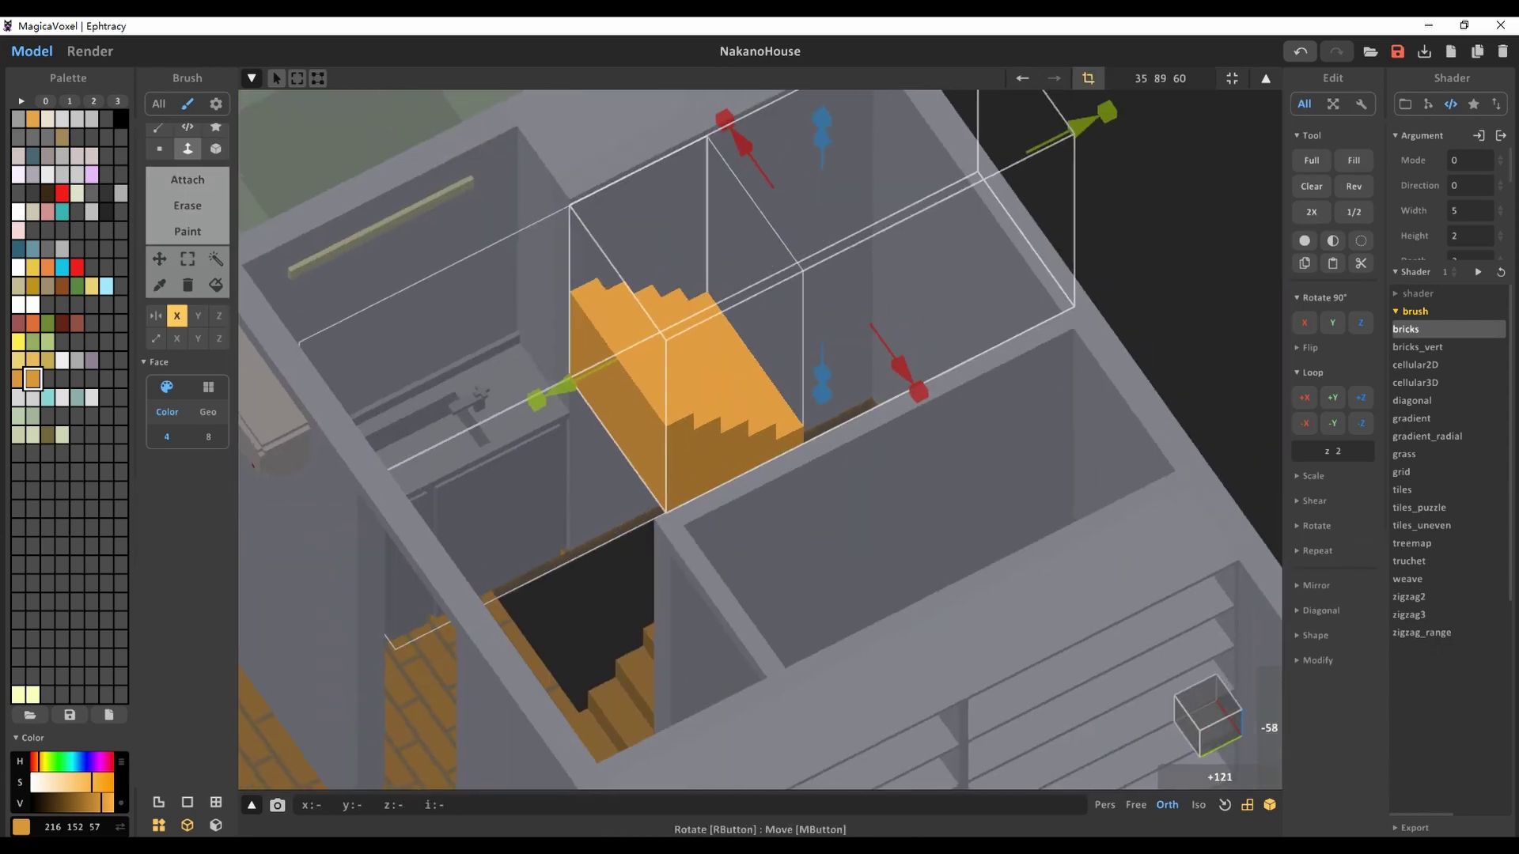
{"action": "key", "text": "Tab"}
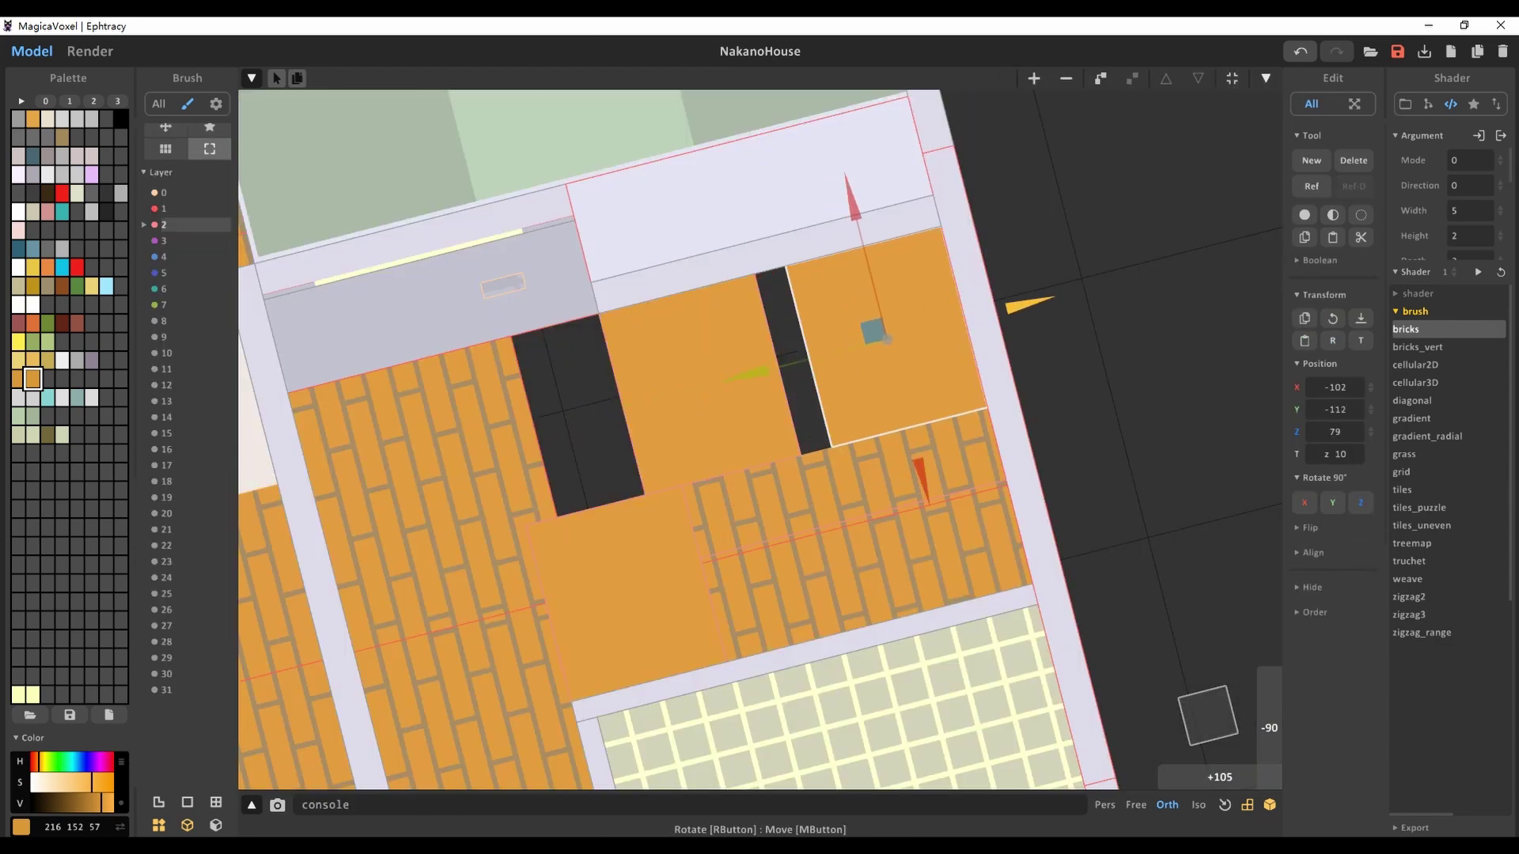
{"action": "key", "text": "Tab"}
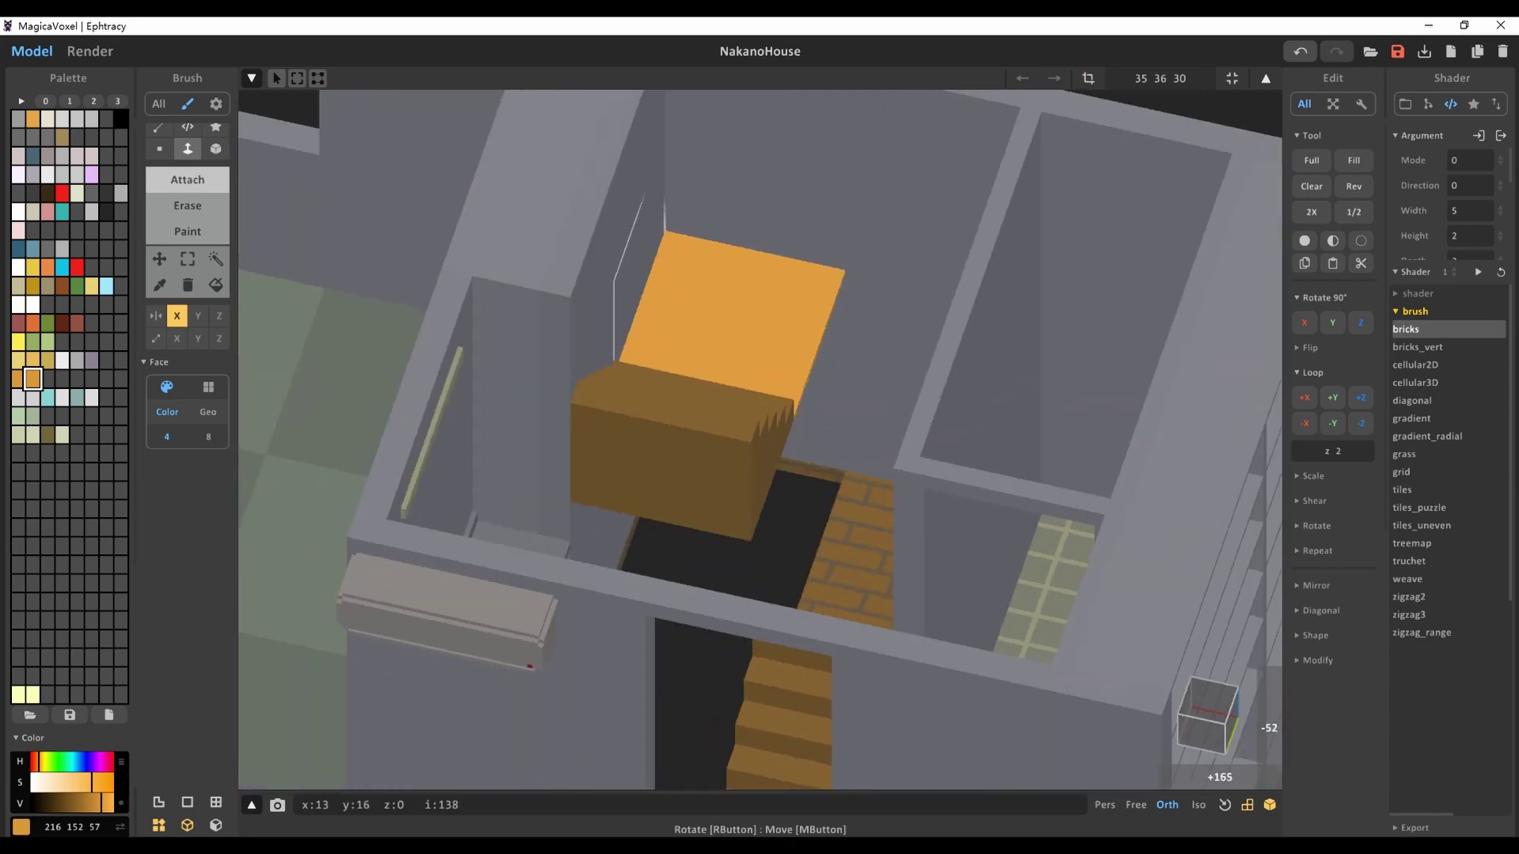
{"action": "key", "text": "Tab"}
{"action": "key", "text": "ctrl+z"}
{"action": "key", "text": "Tab"}
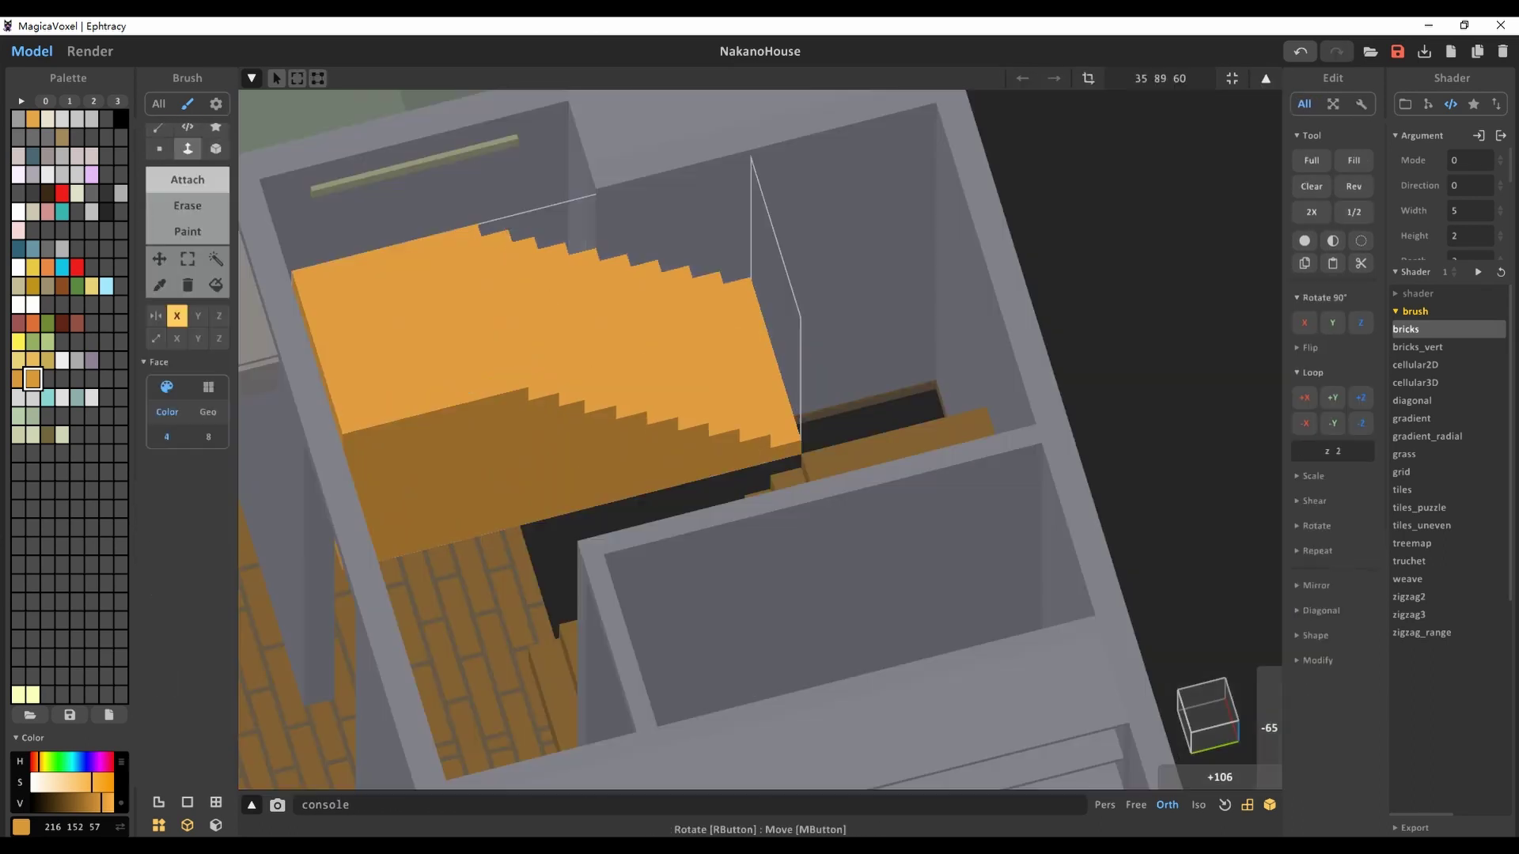
Reduce the upper stair block to 35 × 30 × 30 voxels and position it at X -102, Y -94, Z 78
{"action": "key", "text": "Tab"}
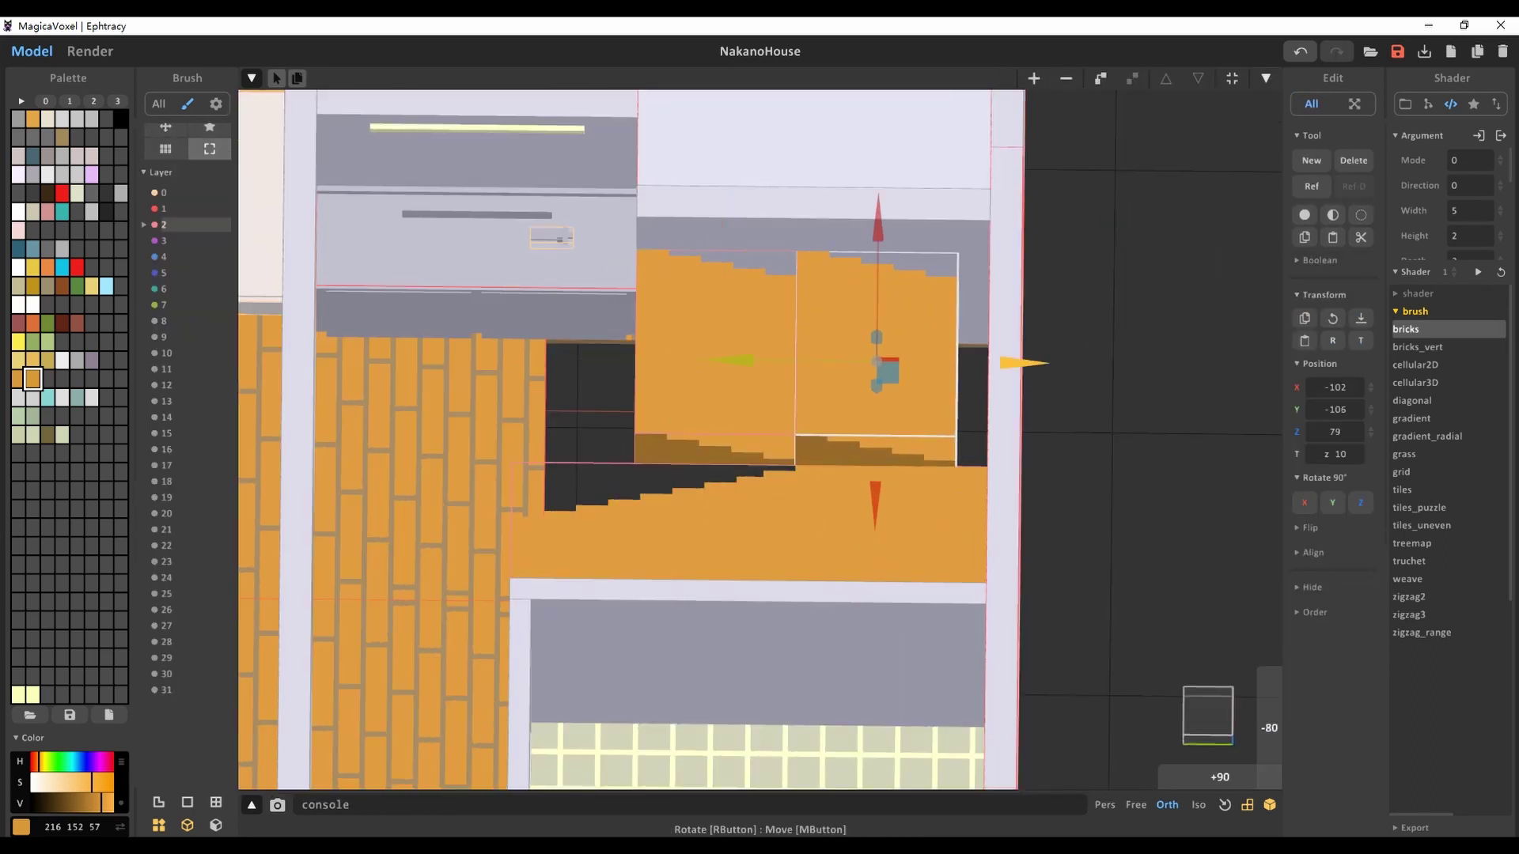
{"action": "key", "text": "Tab"}
{"action": "key", "text": "Tab"}
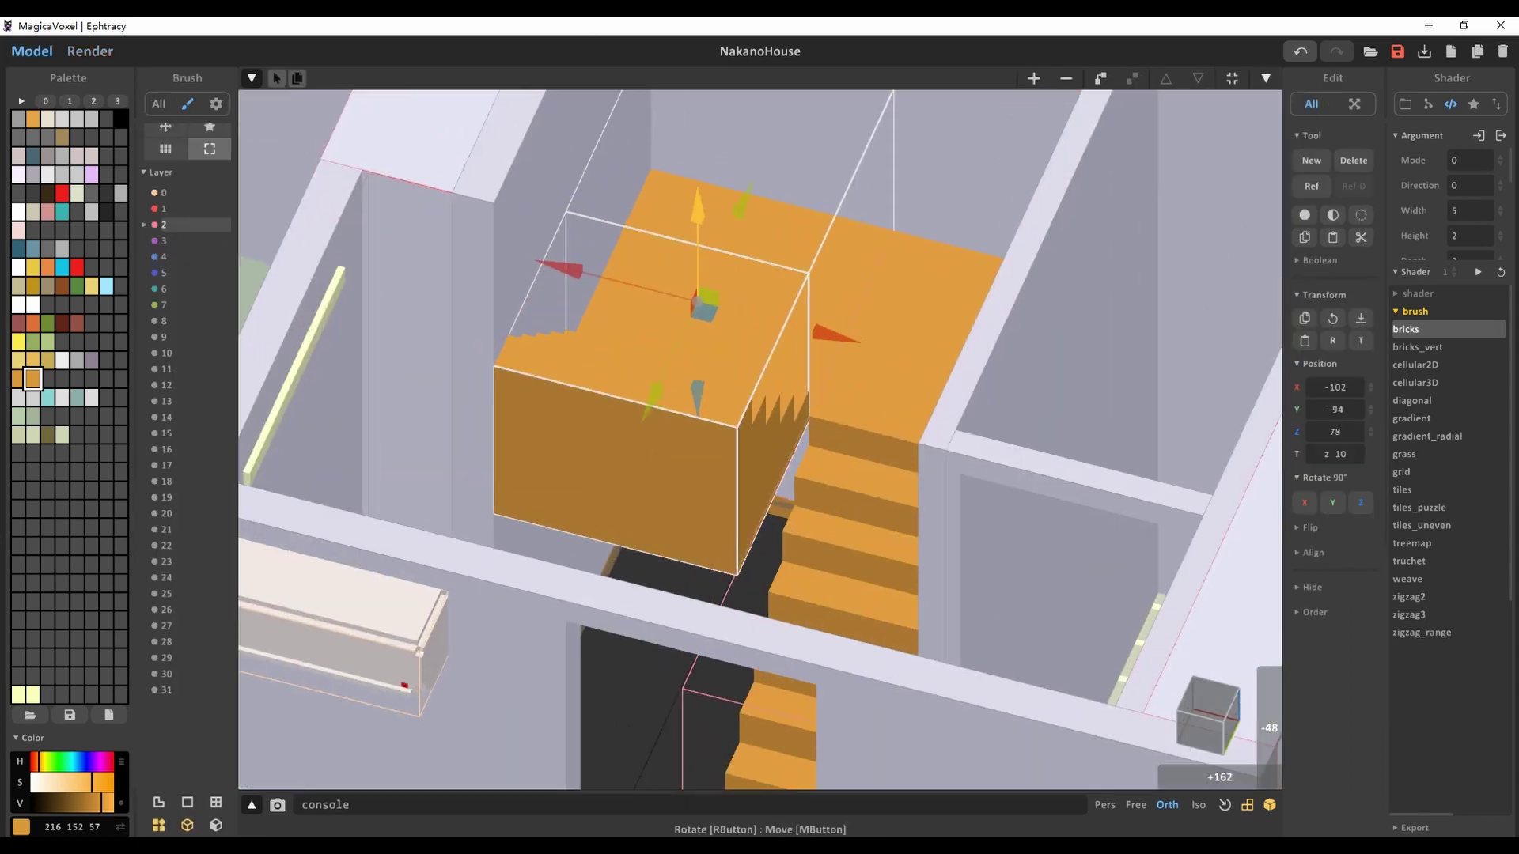
Generate the upper flight in its block with the stairs_runs shader, using mode 1, direction 3, count 5 and height 6
{"action": "key", "text": "Tab"}
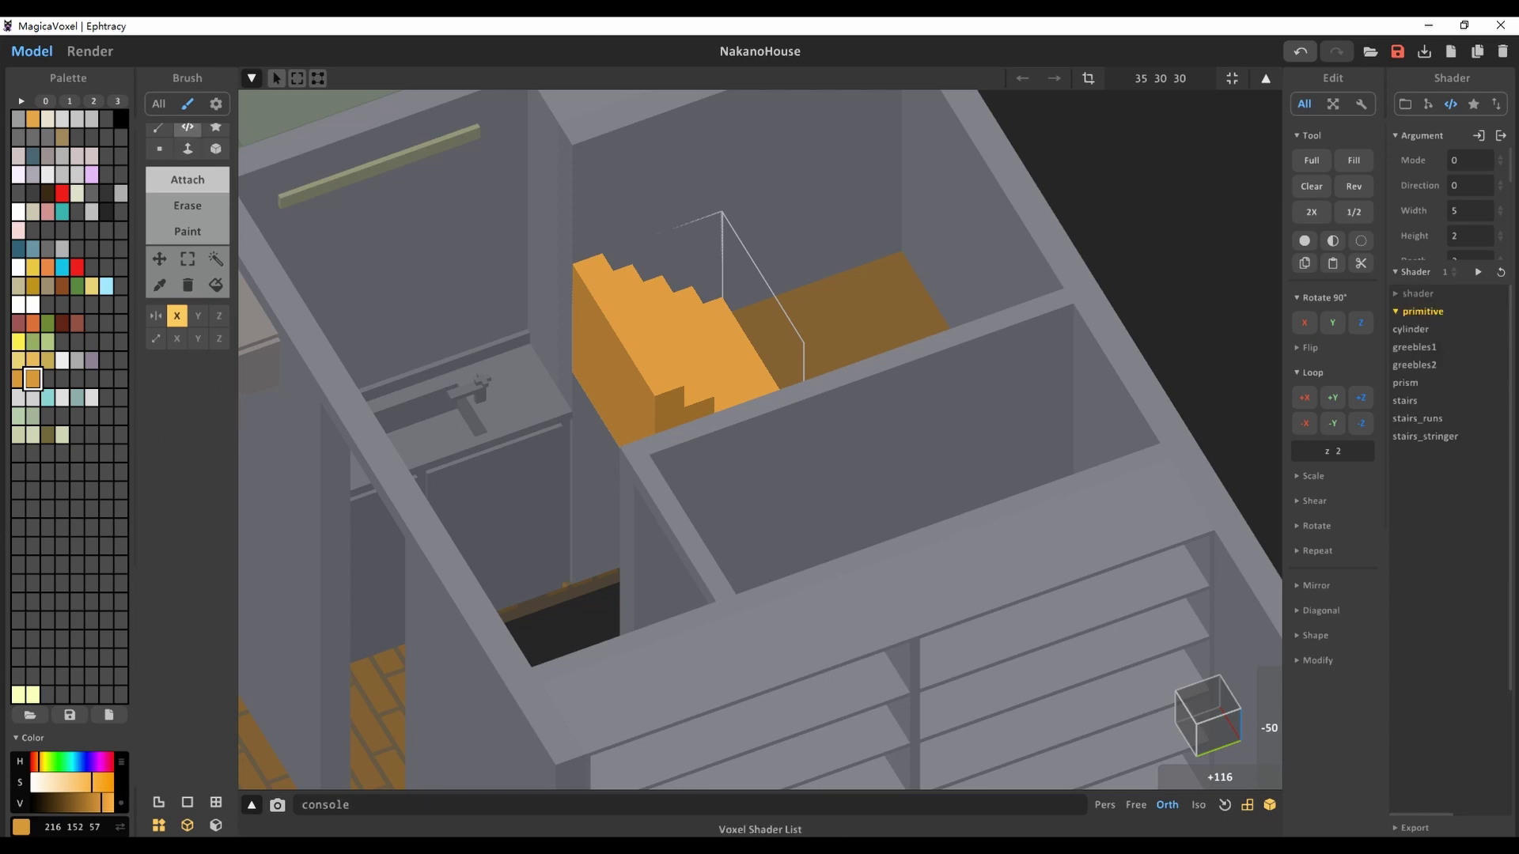
{"action": "left_click", "coordinate": [1417, 417]}
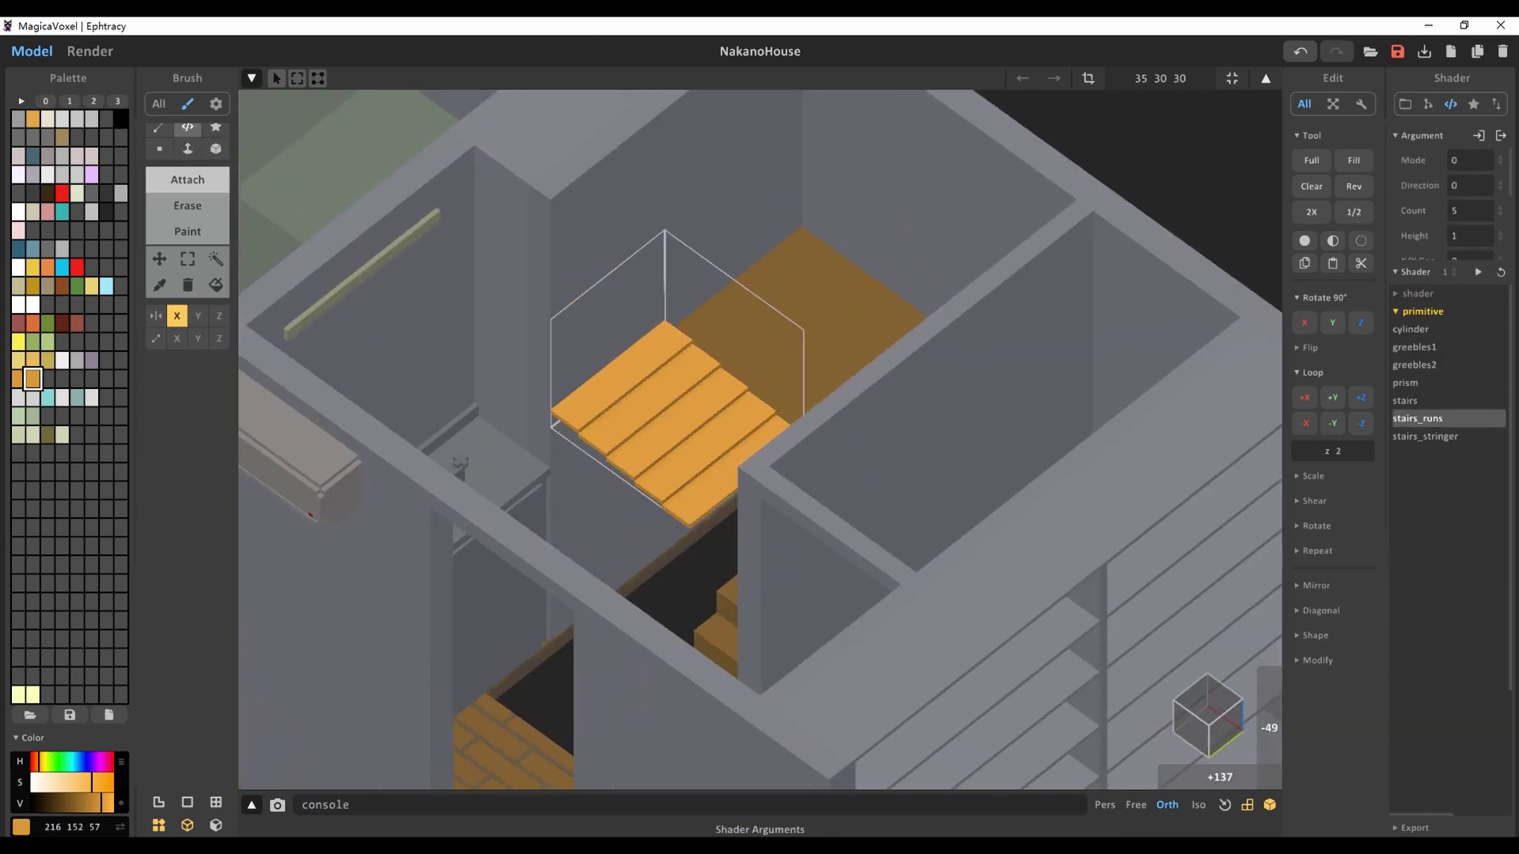
{"action": "type", "text": "6"}
{"action": "key", "text": "Return"}
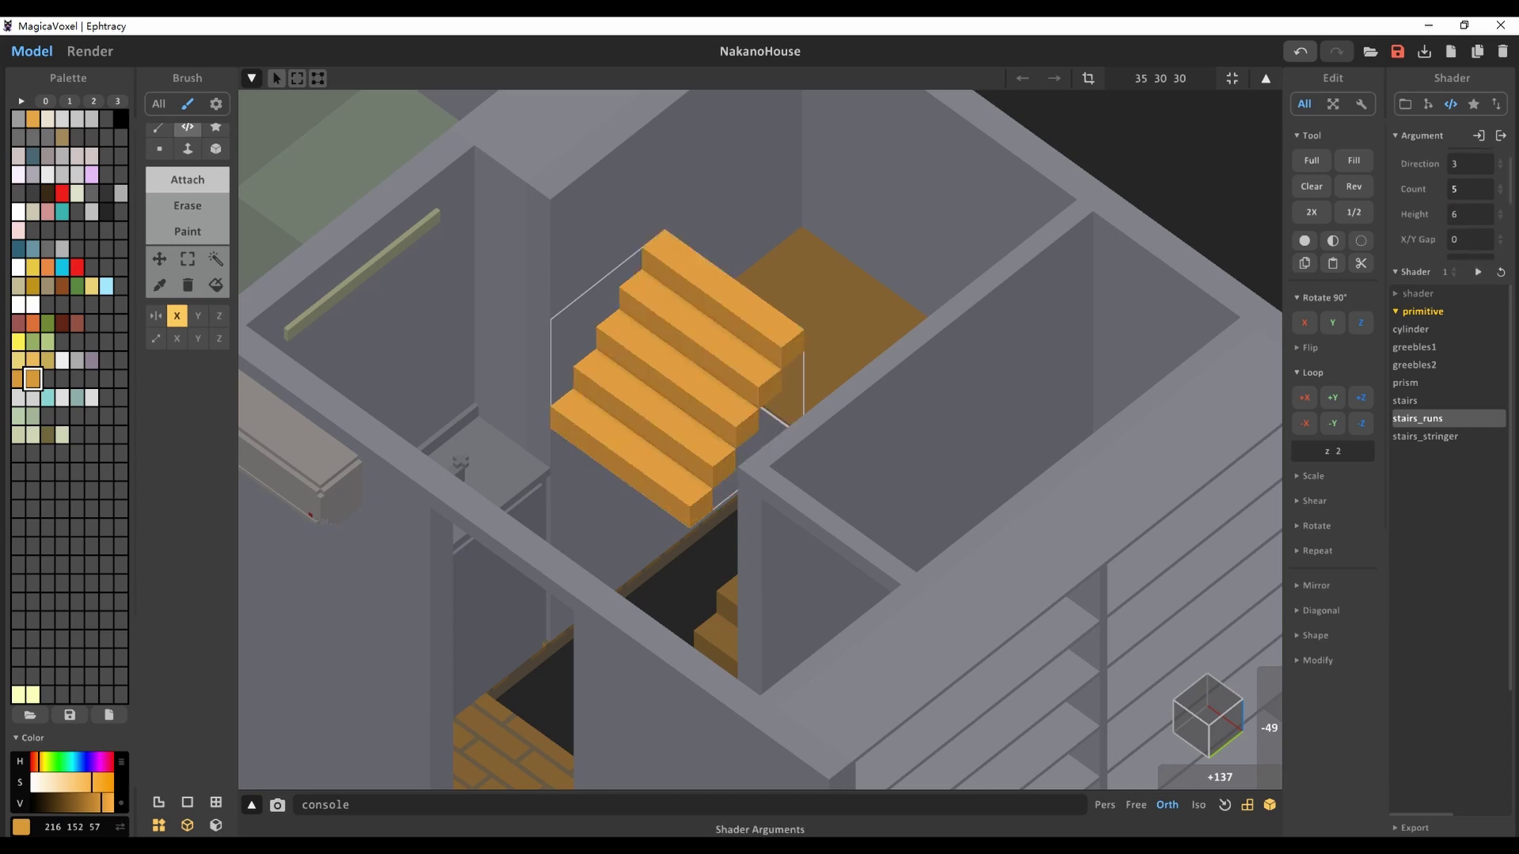
{"action": "type", "text": "1"}
{"action": "left_click", "coordinate": [1478, 271]}
{"action": "left_click", "coordinate": [1478, 271]}
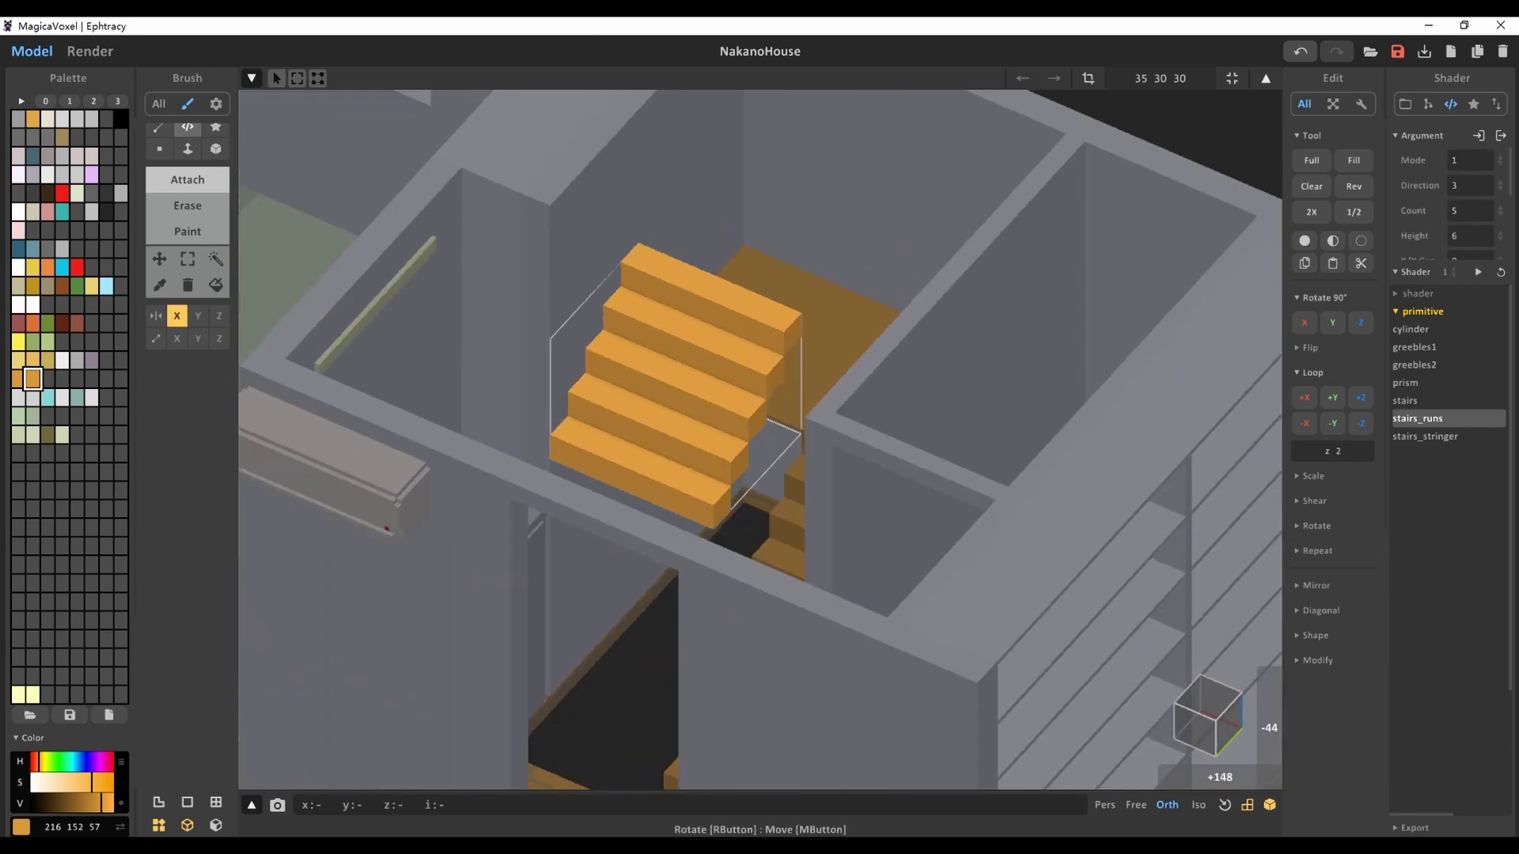
{"action": "key", "text": "Tab"}
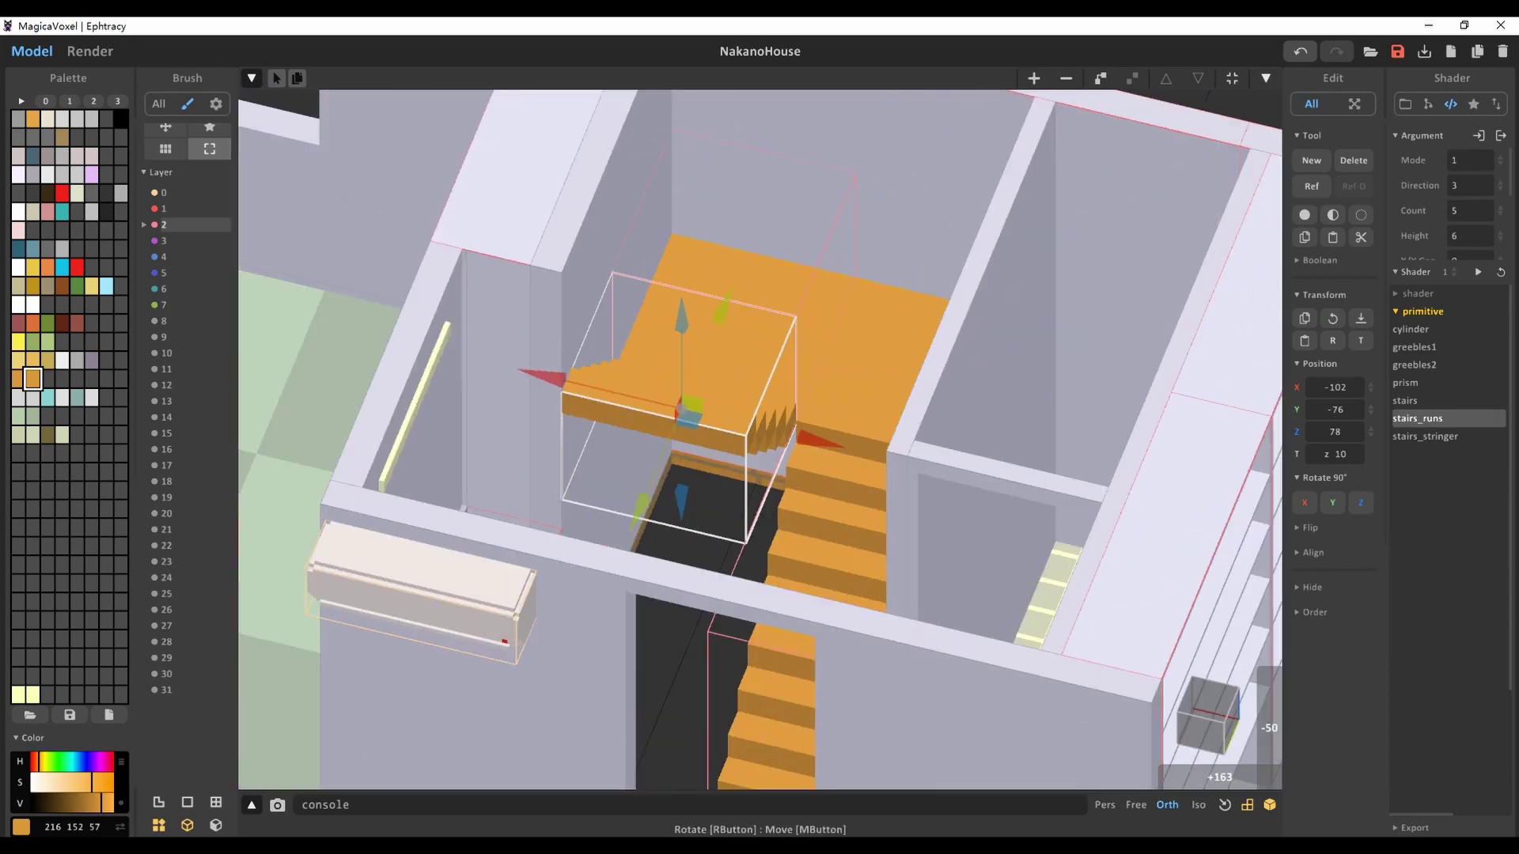
Set the lower flight's stairs_runs shader to Z gap 1 and mode 2, with count 8 and height 7
{"action": "right_click_drag", "start_coordinate": [759, 435], "coordinate": [886, 380]}
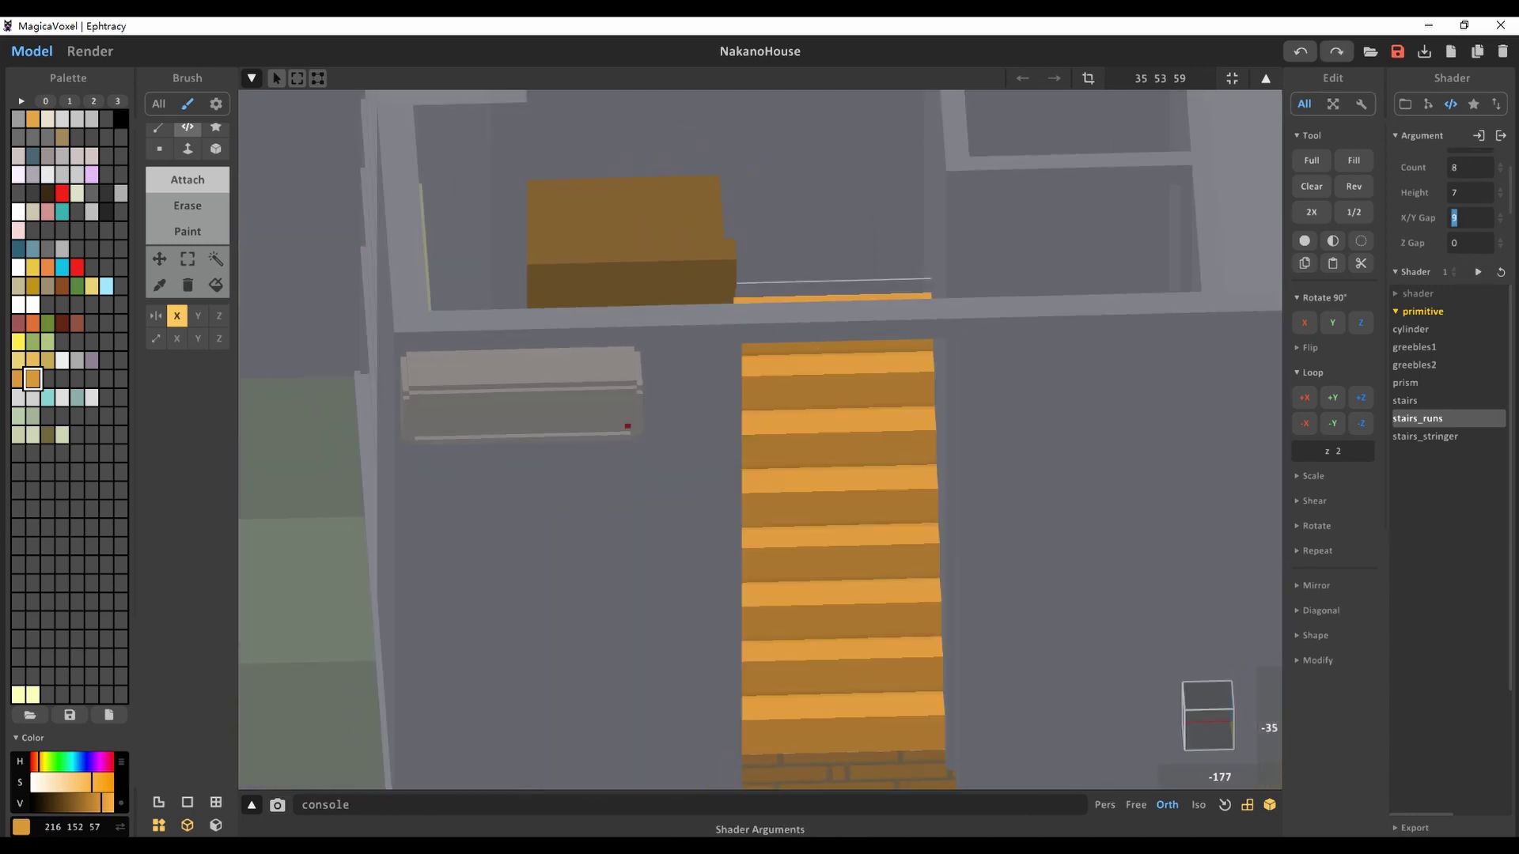
{"action": "key", "text": "BackSpace"}
{"action": "type", "text": "1"}
{"action": "key", "text": "Return"}
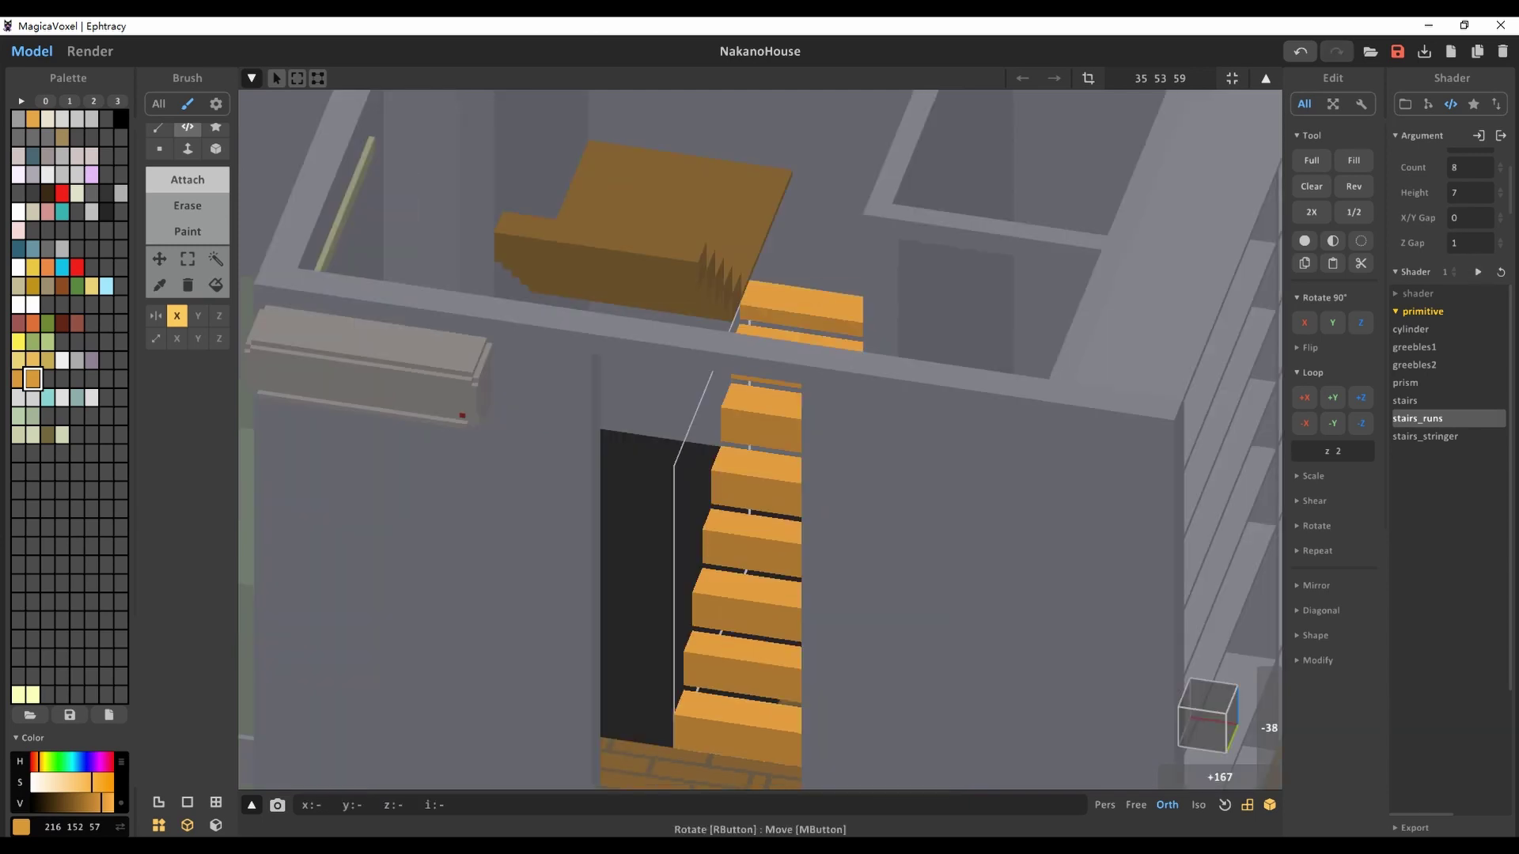
{"action": "type", "text": "2"}
{"action": "key", "text": "Return"}
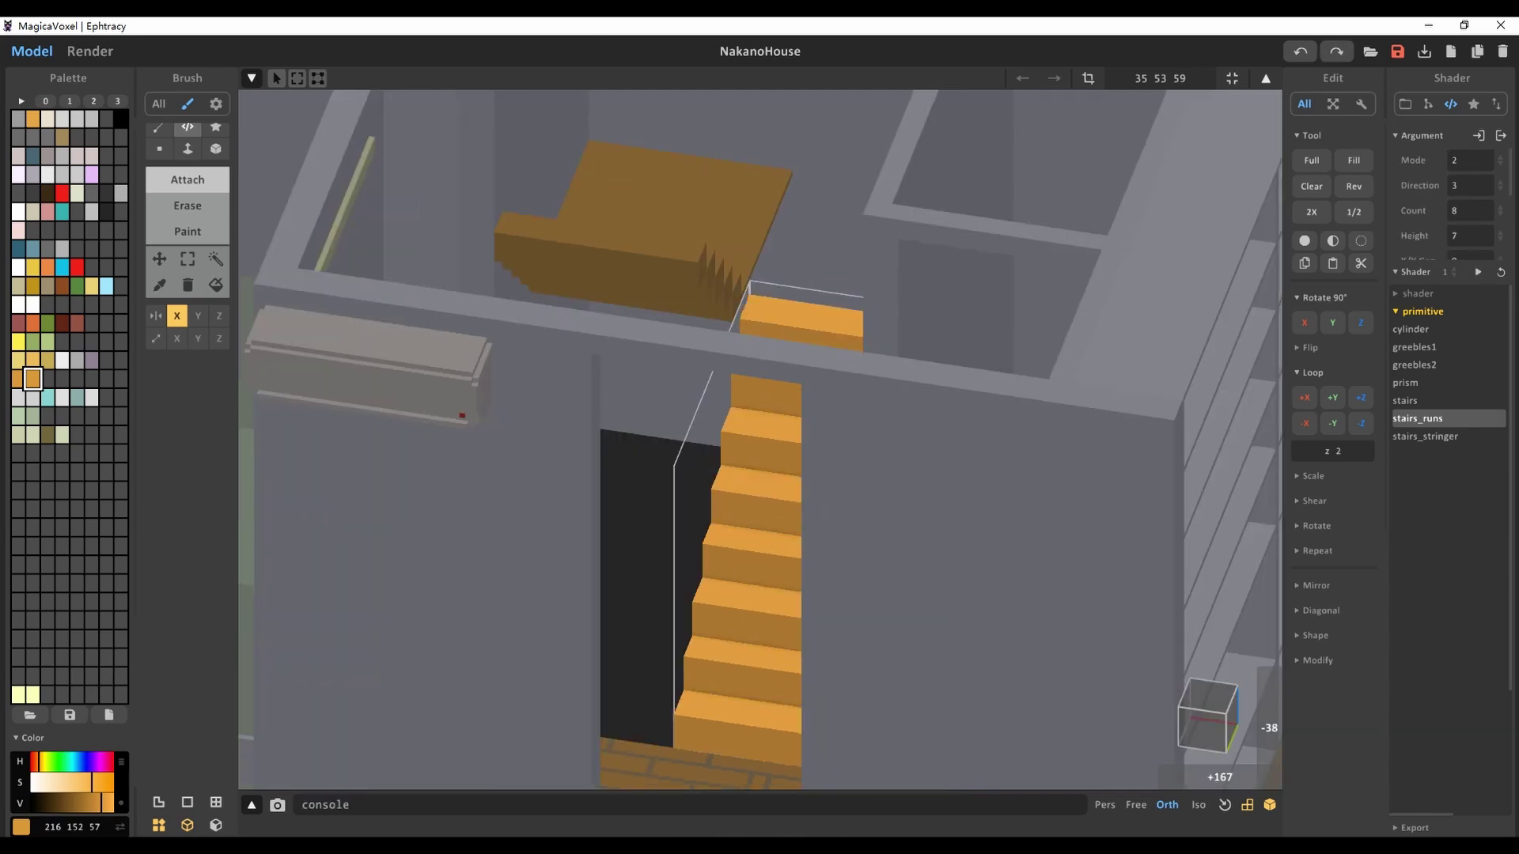
Regenerate the lower flight with the stairs_runs count set to 9 and the height set to 6
{"action": "mouse_move", "coordinate": [756, 526]}
{"action": "right_mouse_down"}
{"action": "mouse_move", "coordinate": [775, 507]}
{"action": "mouse_move", "coordinate": [752, 507]}
{"action": "right_mouse_up"}
{"action": "type", "text": "9"}
{"action": "key", "text": "Return"}
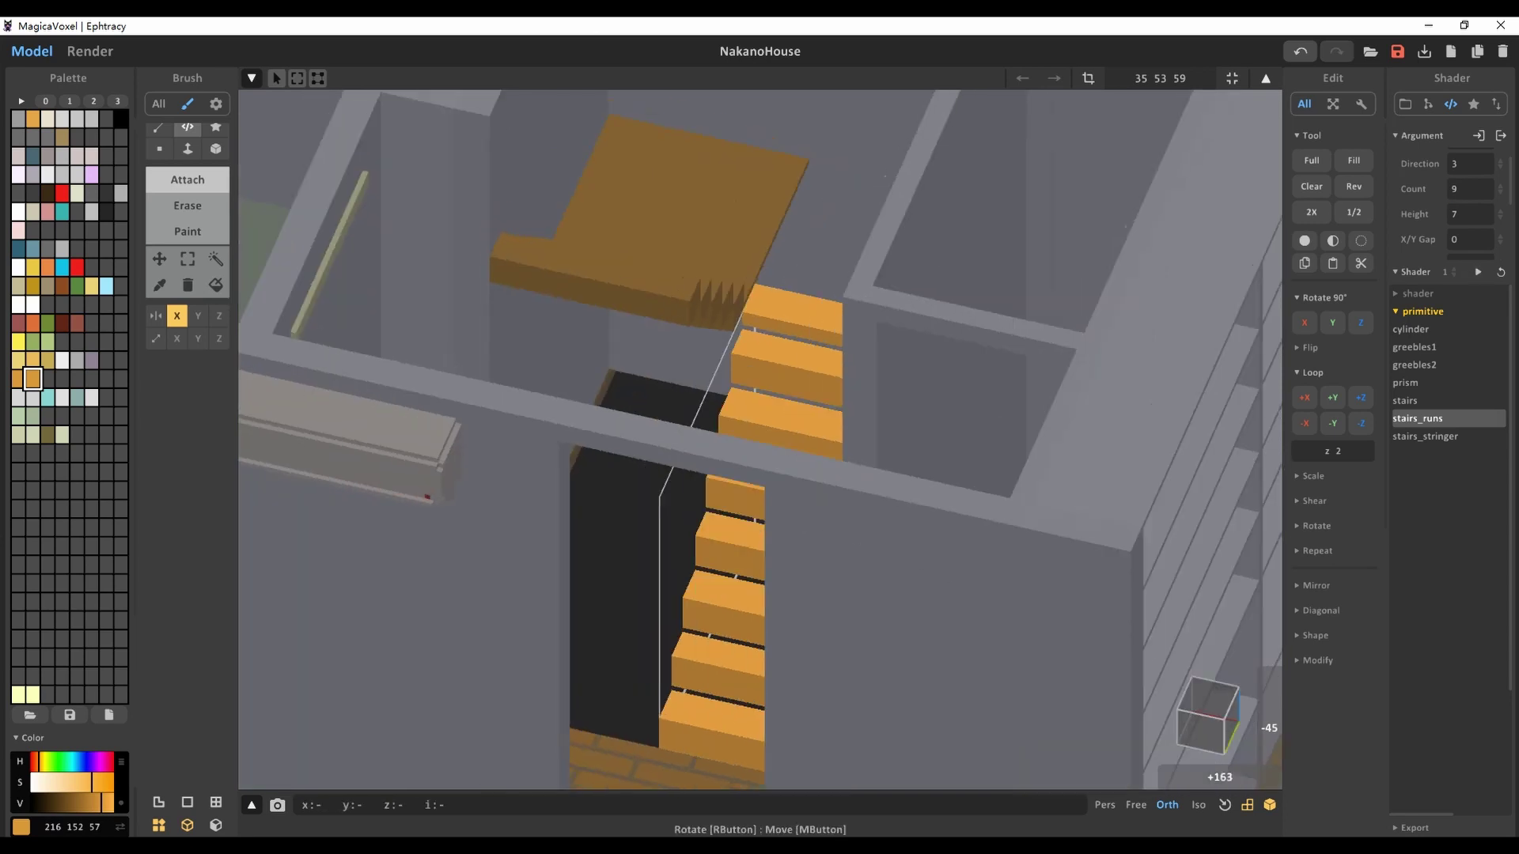
{"action": "left_click", "coordinate": [1470, 213]}
{"action": "type", "text": "6"}
{"action": "key", "text": "Return"}
{"action": "left_click", "coordinate": [1477, 272]}
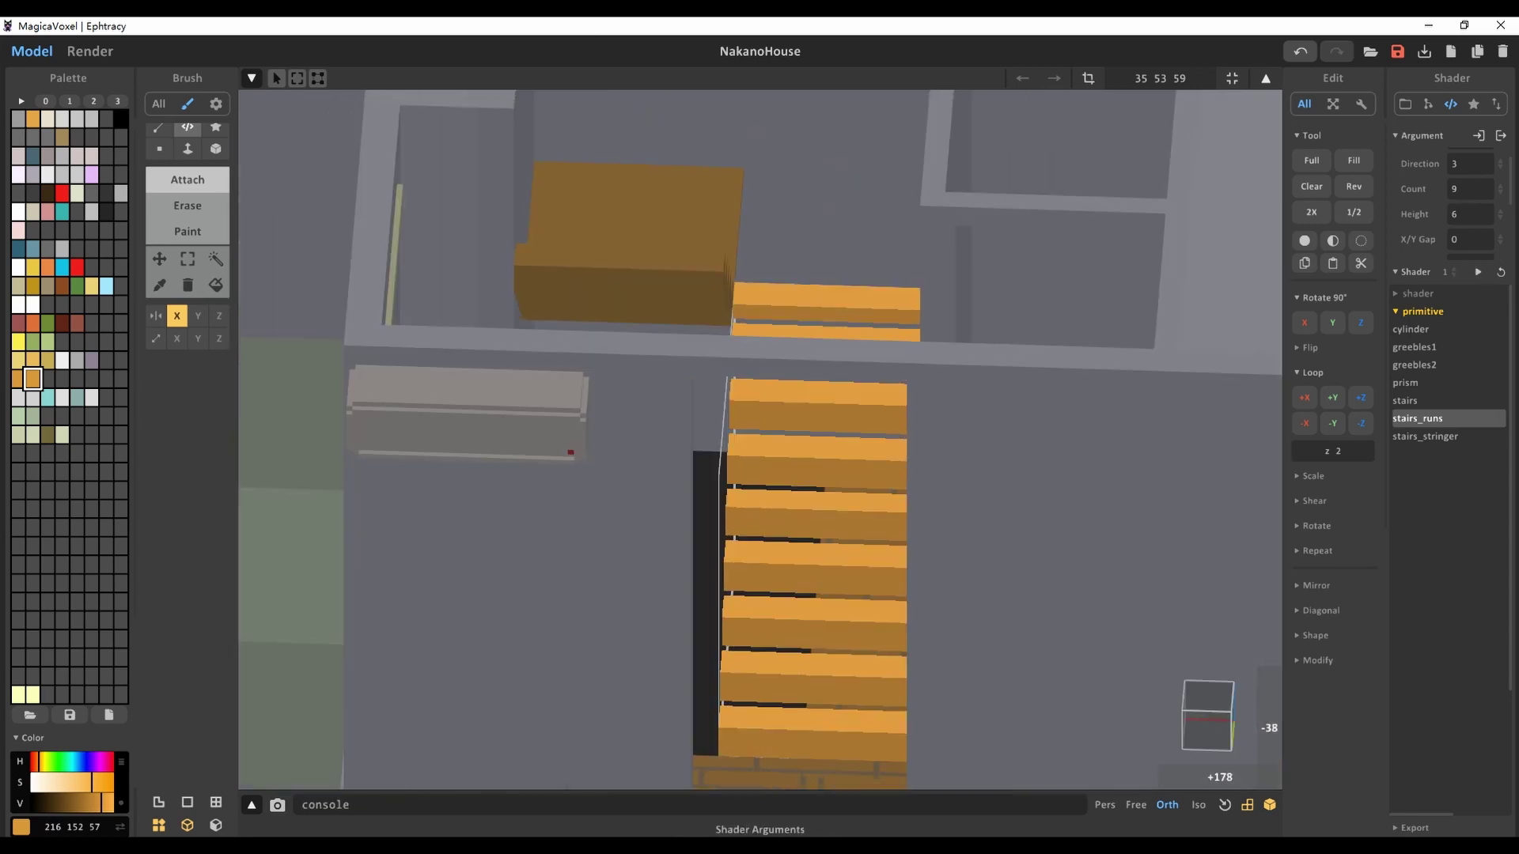
Regenerate the lower flight with the stairs_runs shader in mode 2, using direction 3, count 9 and height 6
{"action": "type", "text": "3"}
{"action": "left_click", "coordinate": [1478, 271]}
{"action": "left_click", "coordinate": [1478, 271]}
{"action": "left_click", "coordinate": [1470, 159]}
{"action": "type", "text": "2"}
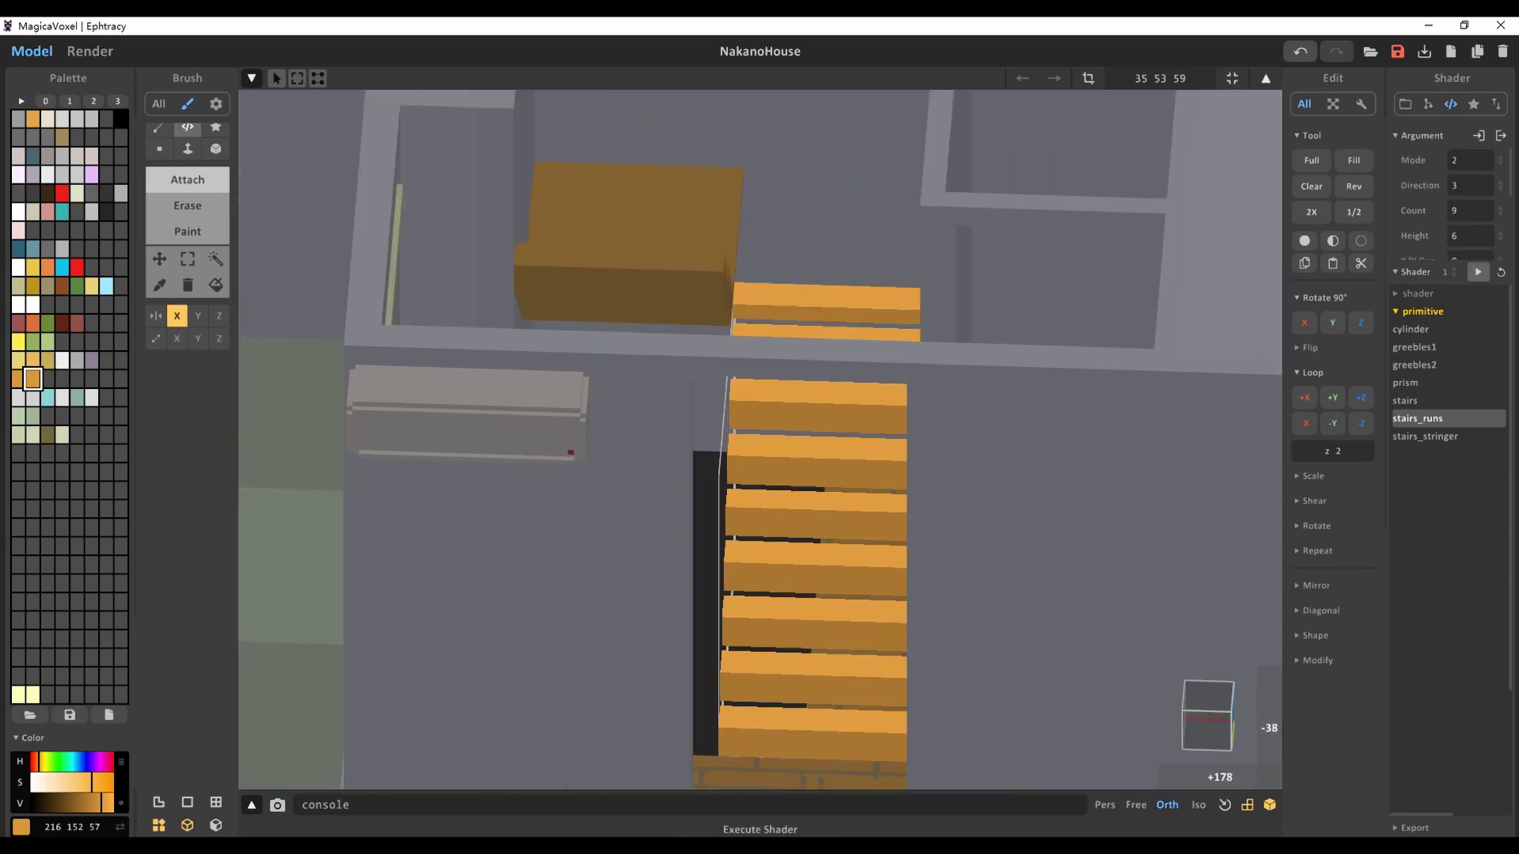
{"action": "right_click_drag", "start_coordinate": [938, 336], "coordinate": [907, 342]}
{"action": "left_click", "coordinate": [1478, 271]}
Regenerate the lower flight with count 11 and height 3, and extend its block to 35 × 53 × 62 voxels
{"action": "left_click", "coordinate": [1470, 167]}
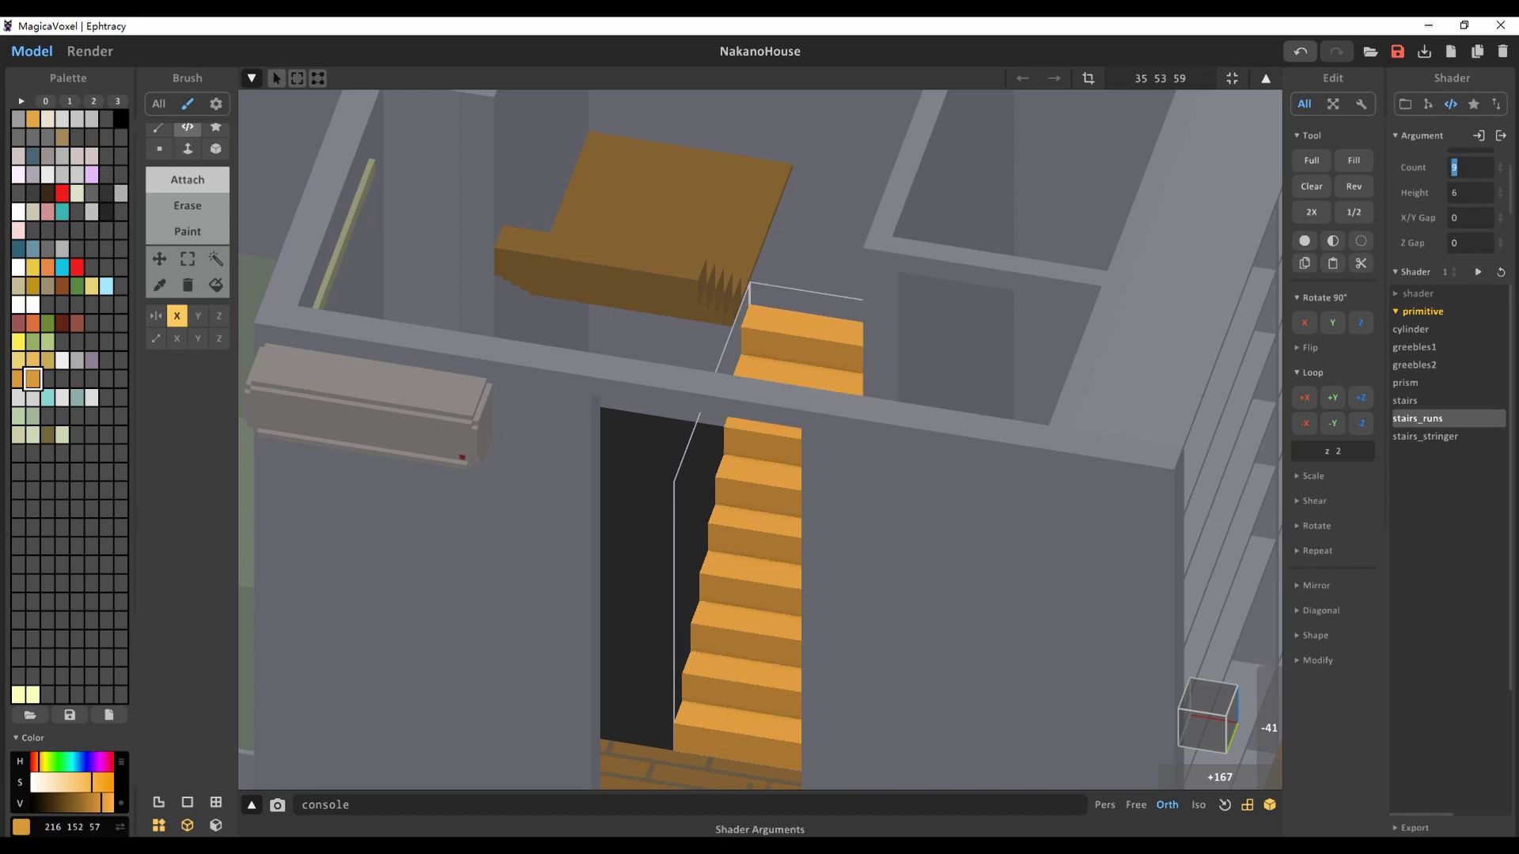
{"action": "left_click", "coordinate": [1477, 271]}
{"action": "mouse_move", "coordinate": [949, 340]}
{"action": "right_mouse_down"}
{"action": "mouse_move", "coordinate": [920, 351]}
{"action": "mouse_move", "coordinate": [932, 346]}
{"action": "right_mouse_up"}
{"action": "key", "text": "ctrl+z"}
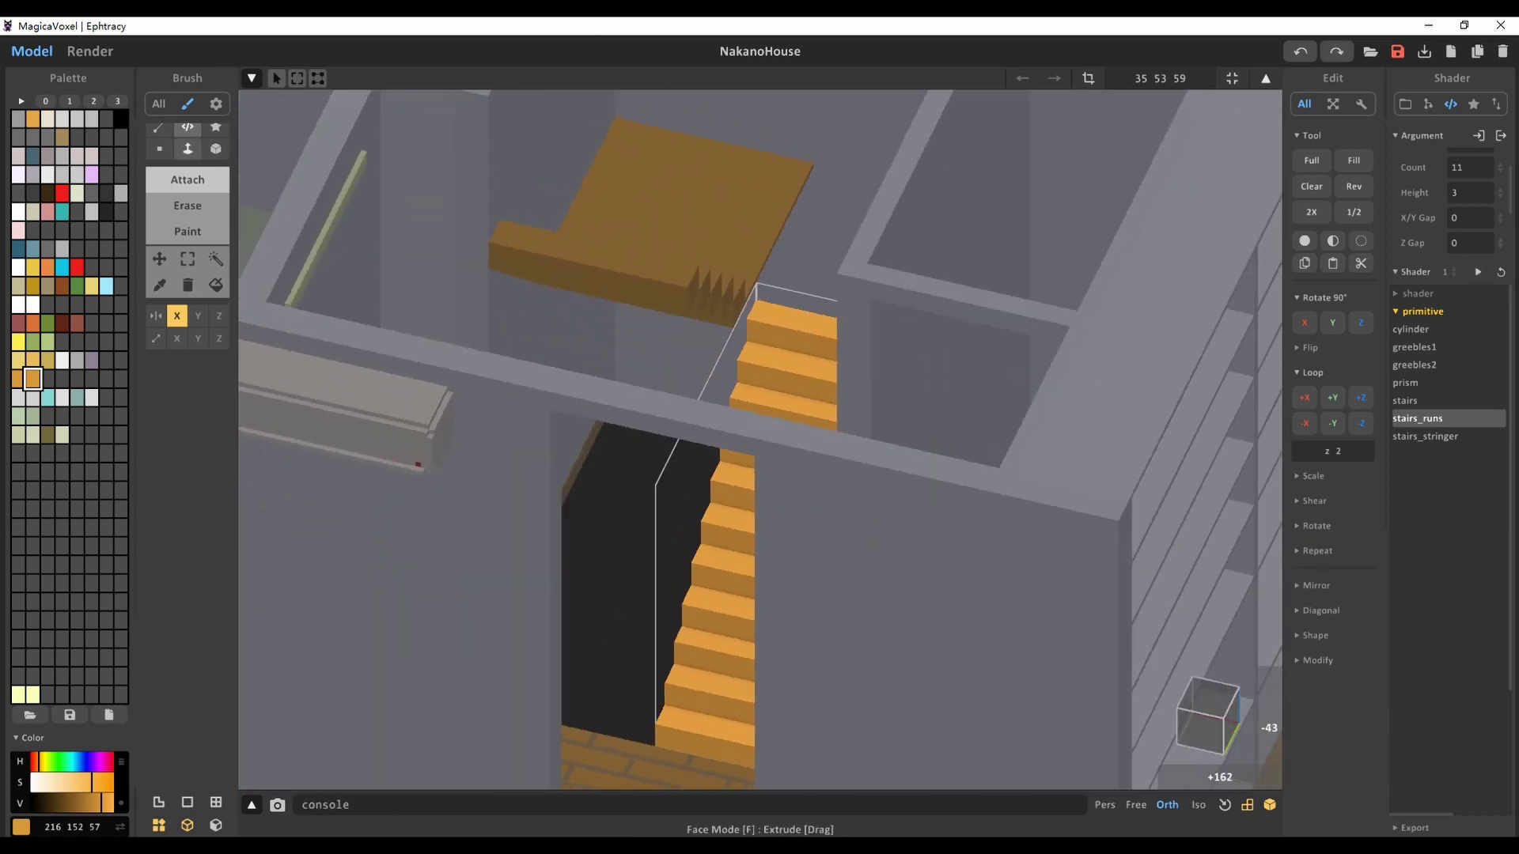
{"action": "left_click", "coordinate": [188, 148]}
{"action": "key", "text": "ctrl+y"}
{"action": "key", "text": "Tab"}
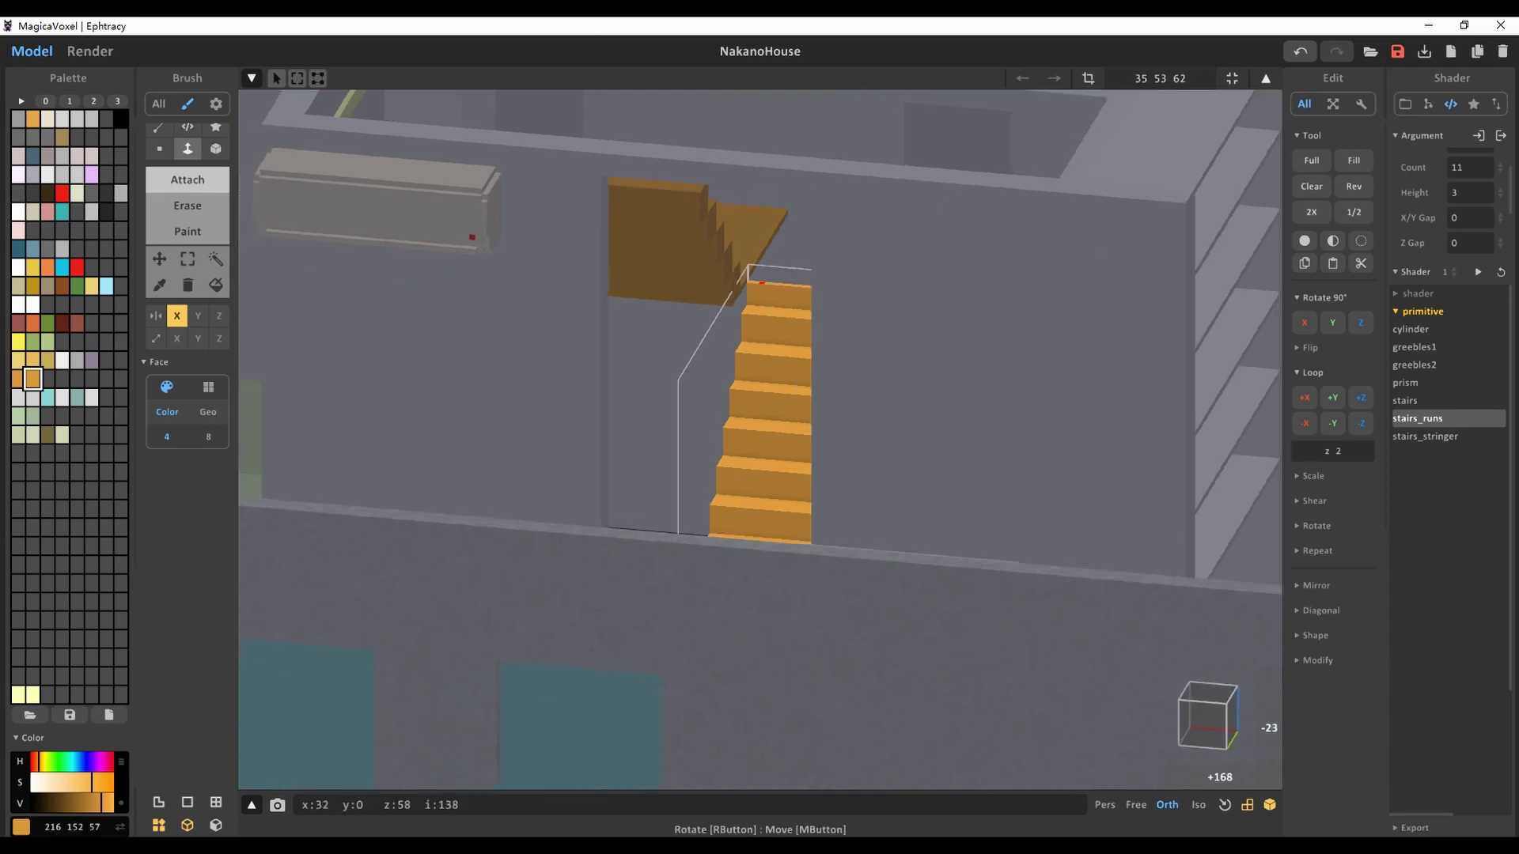
Position the lower flight at X -137, Y -71, Z 34, lining it up with the stairwell
{"action": "right_click_drag", "start_coordinate": [931, 346], "coordinate": [894, 387]}
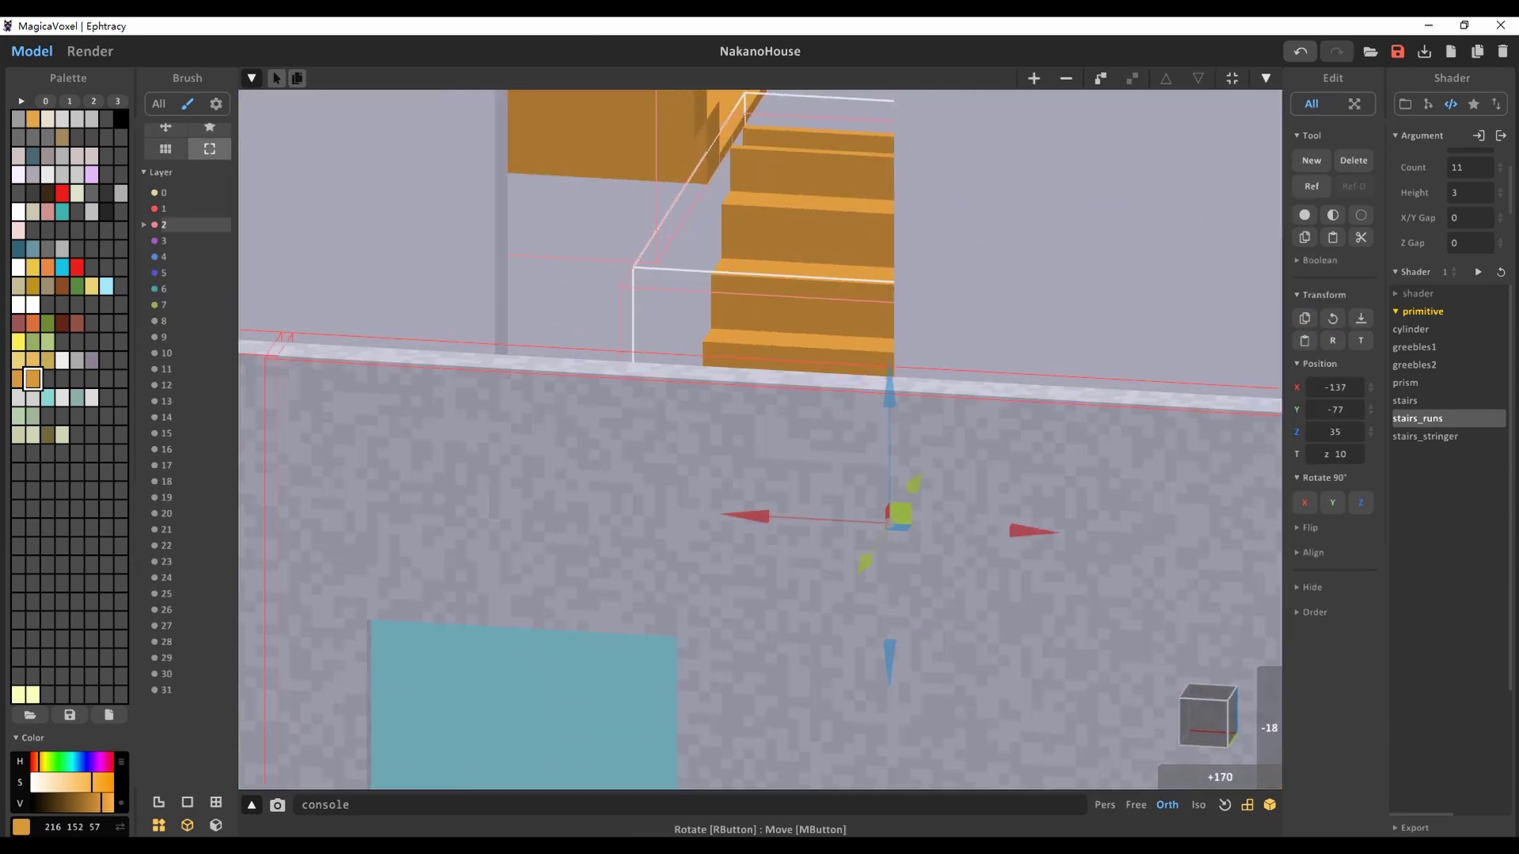
{"action": "key", "text": "Tab"}
{"action": "key", "text": "Tab"}
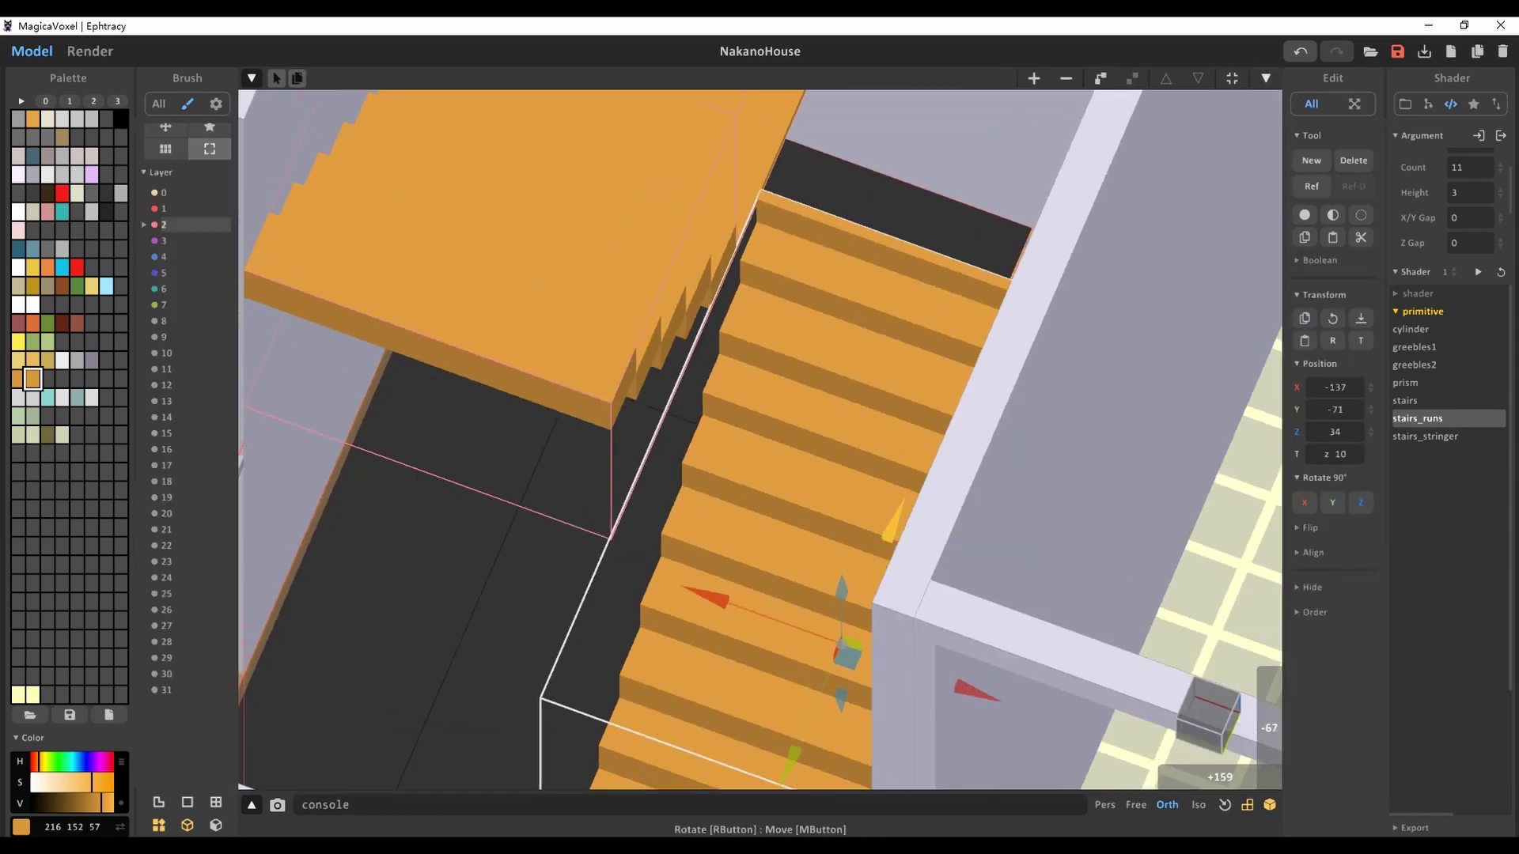
{"action": "key", "text": "Tab"}
{"action": "key", "text": "Tab"}
Extend the landing across the head of the lower flight with a block positioned at X -137, Y -112, Z 63
{"action": "mouse_move", "coordinate": [893, 424]}
{"action": "right_mouse_down"}
{"action": "mouse_move", "coordinate": [870, 411]}
{"action": "mouse_move", "coordinate": [901, 443]}
{"action": "mouse_move", "coordinate": [878, 427]}
{"action": "mouse_move", "coordinate": [892, 425]}
{"action": "right_mouse_up"}
{"action": "key", "text": "Tab"}
{"action": "key", "text": "Tab"}
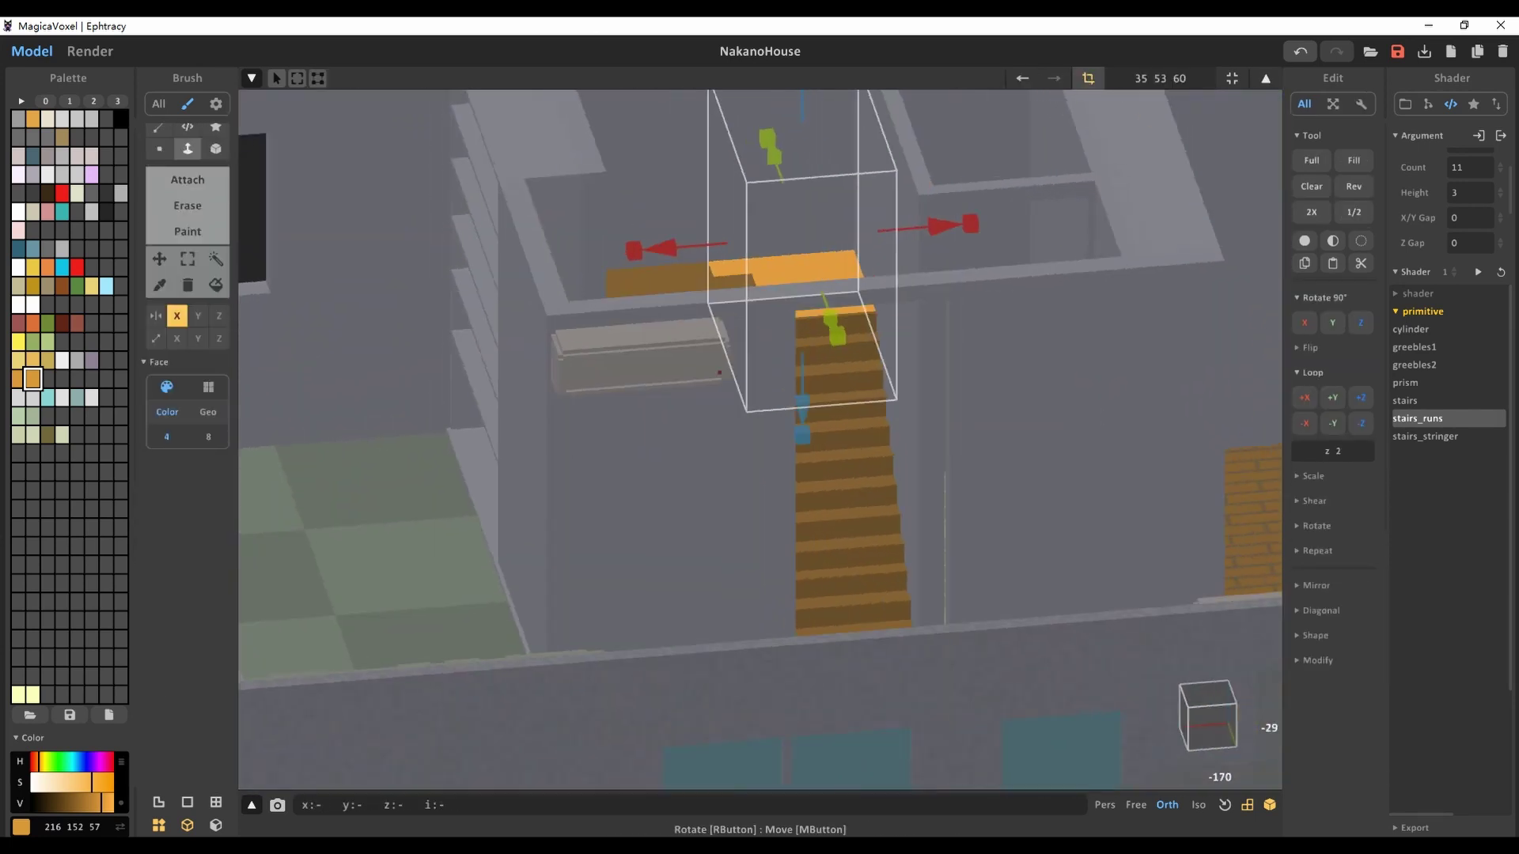
{"action": "key", "text": "Tab"}
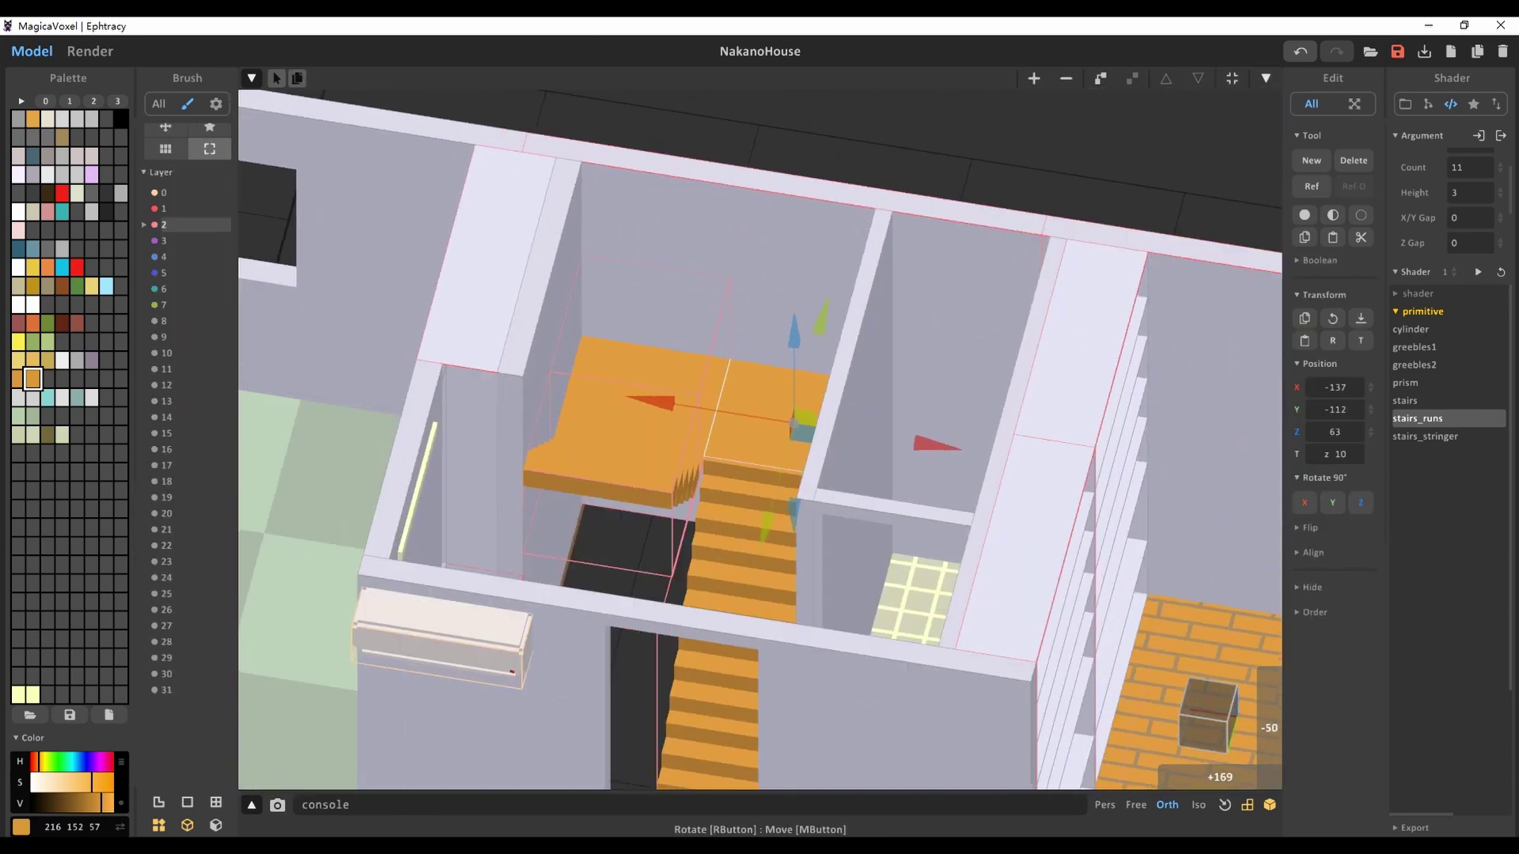
Extend the brick floor strip beneath the stairs to 22 × 94 × 4 voxels and check the whole house in a render
{"action": "key", "text": "ctrl+z"}
{"action": "key", "text": "Tab"}
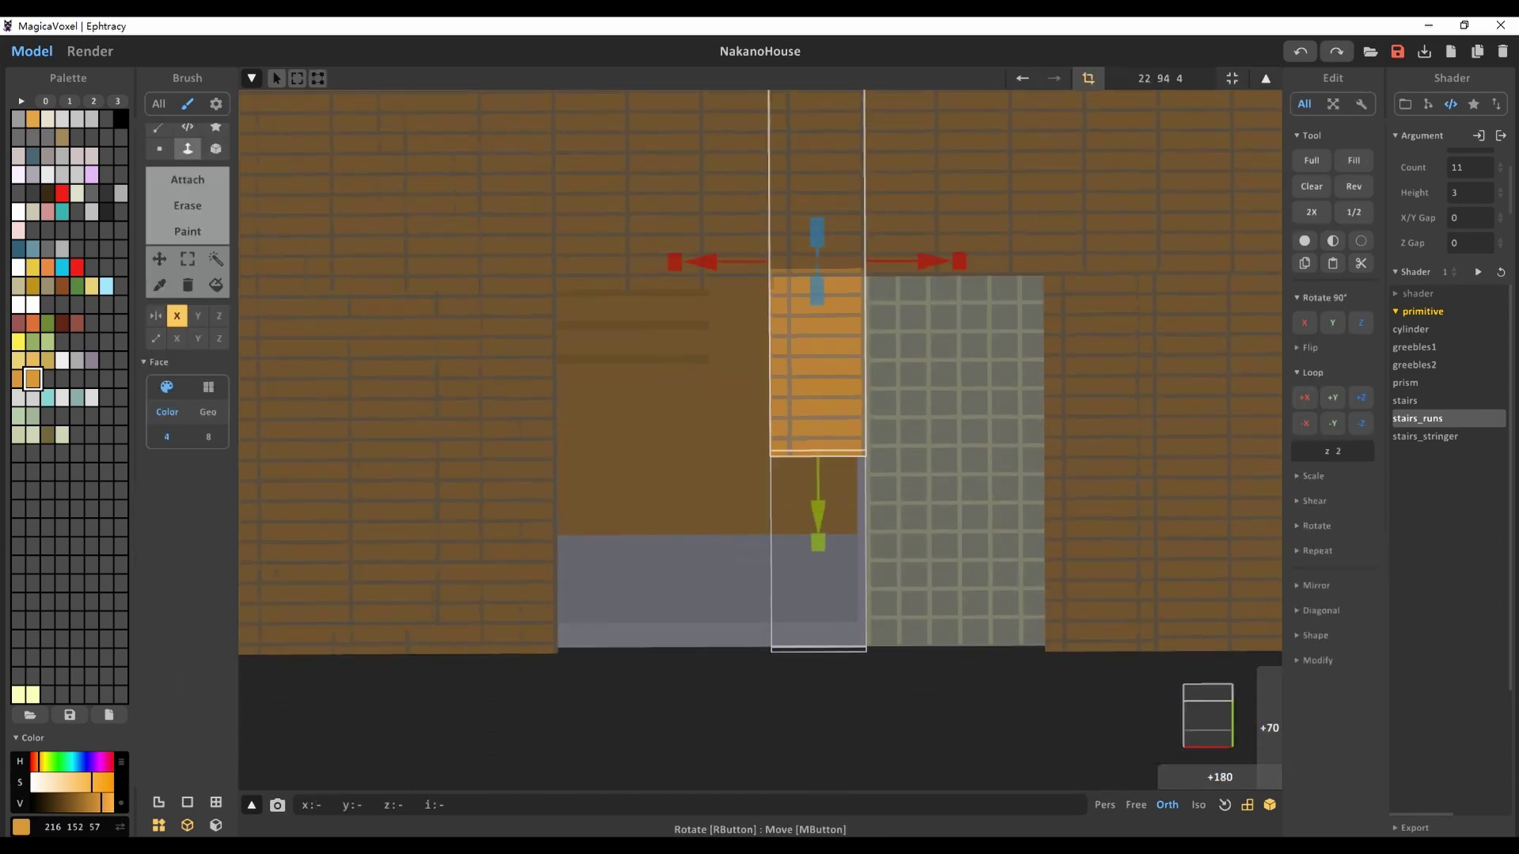
{"action": "key", "text": "Tab"}
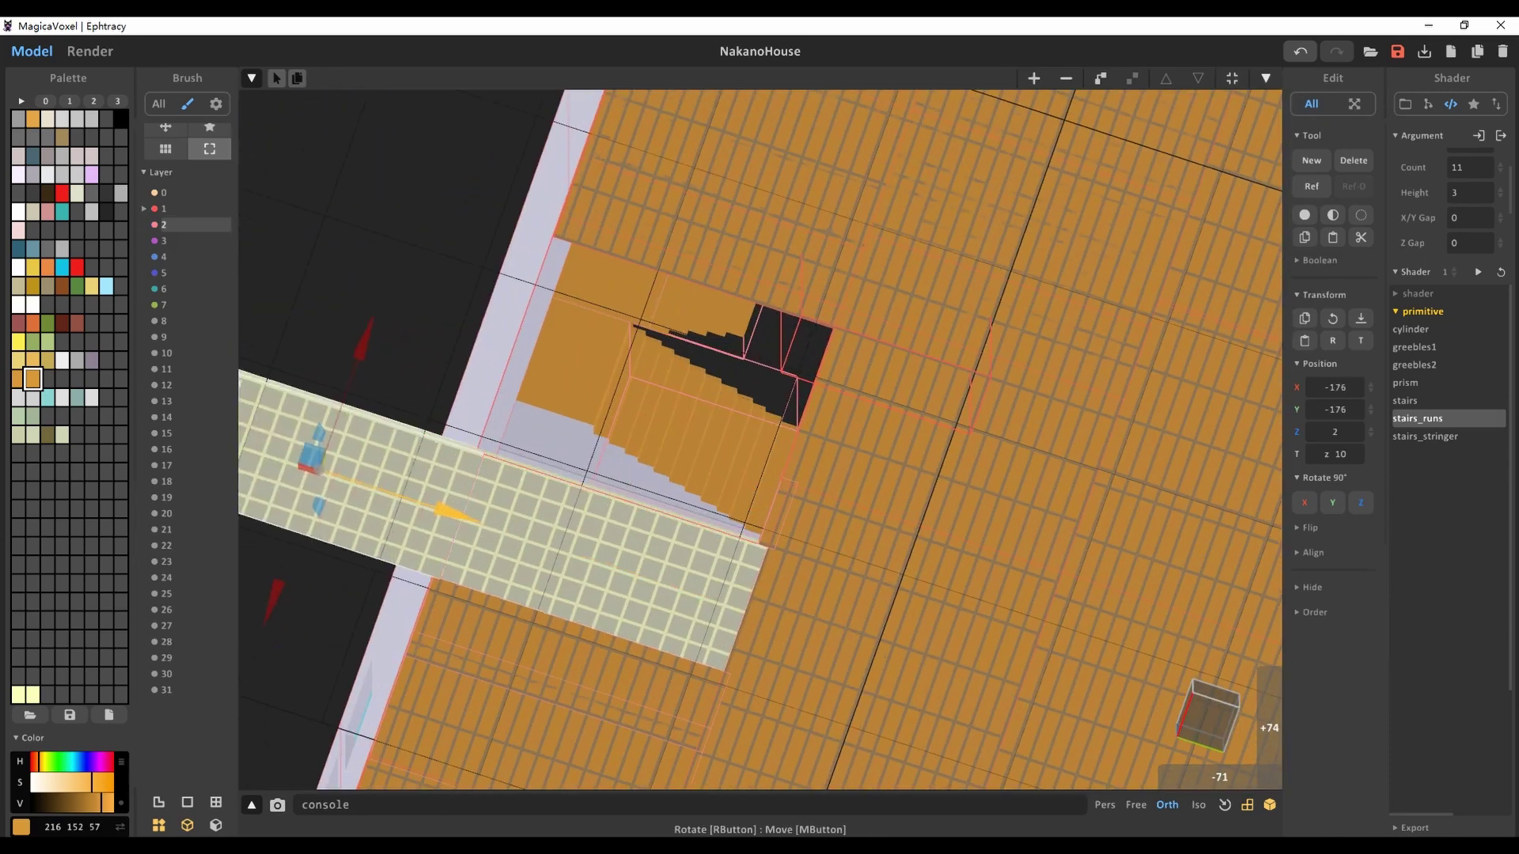
{"action": "key", "text": "Tab"}
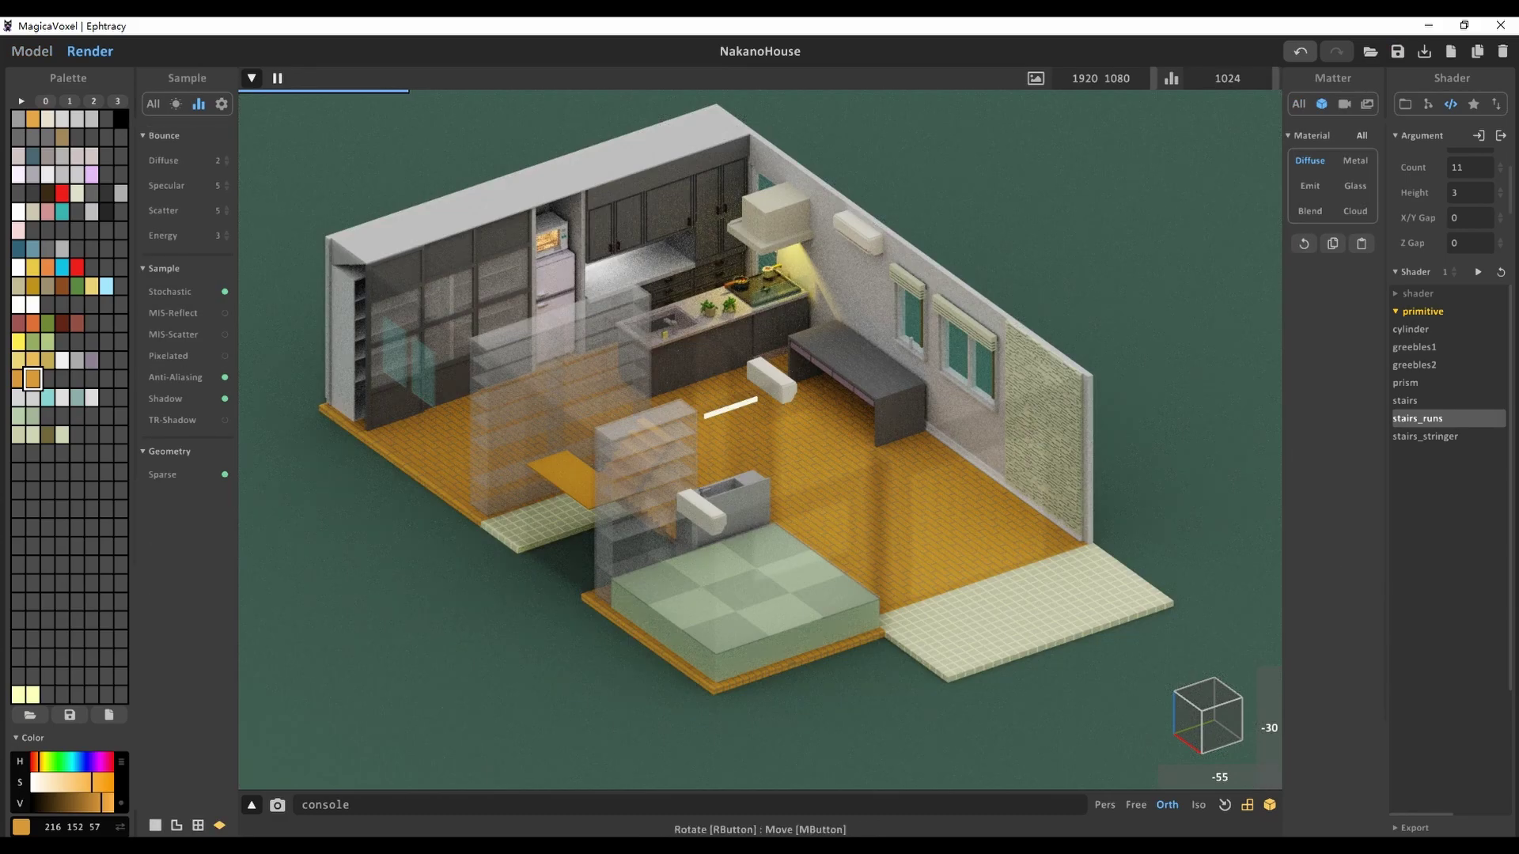
{"action": "right_click_drag", "start_coordinate": [760, 435], "coordinate": [601, 459]}
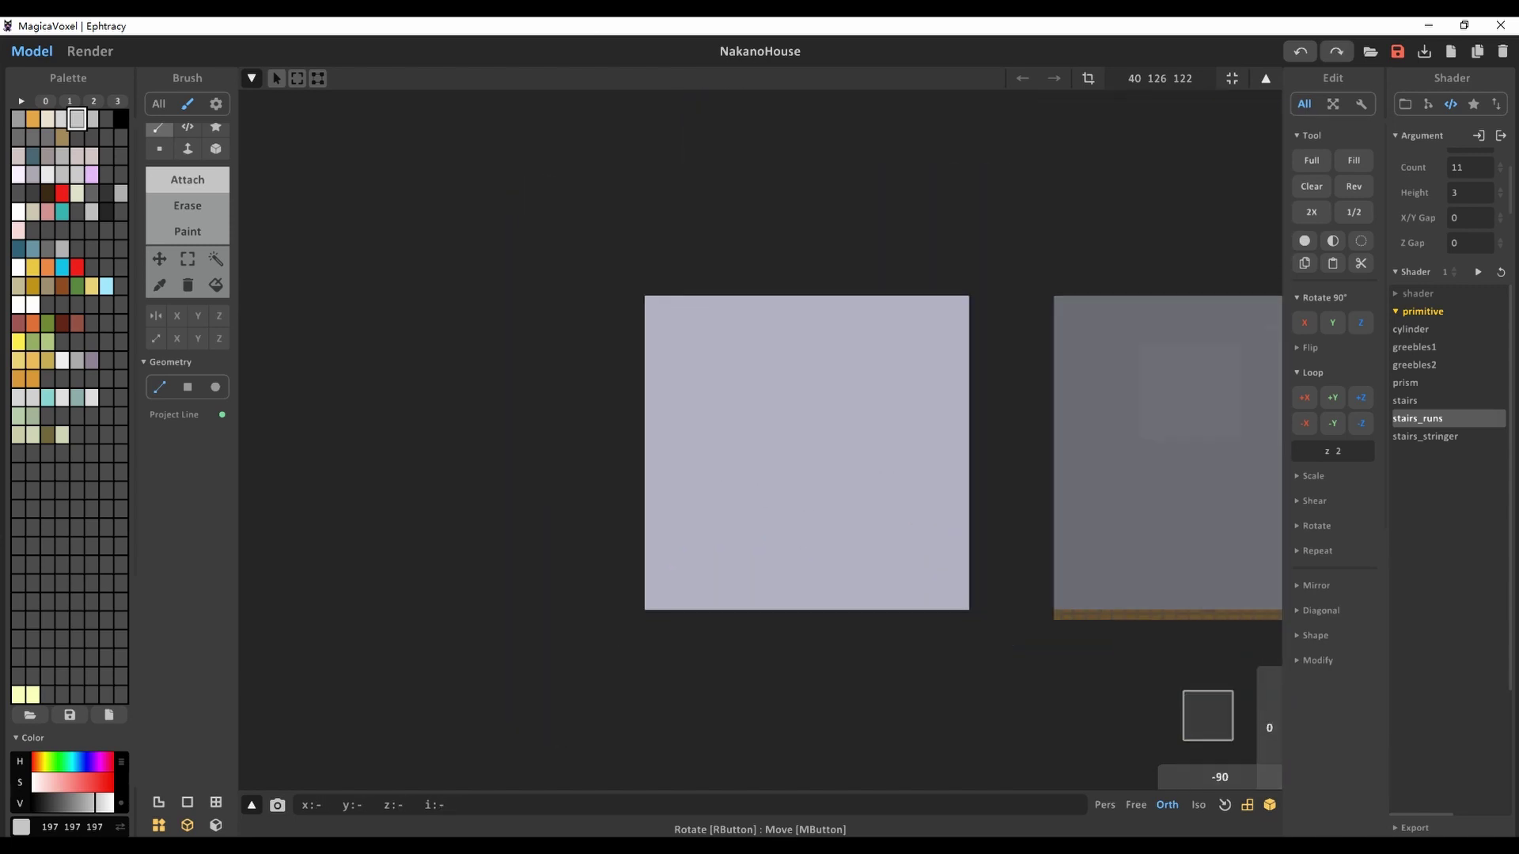
Build a full-width light grey countertop with a thin back lip across the 40 × 126 × 122 toilet wall block
{"action": "right_click_drag", "start_coordinate": [933, 477], "coordinate": [964, 477]}
{"action": "key", "text": "f"}
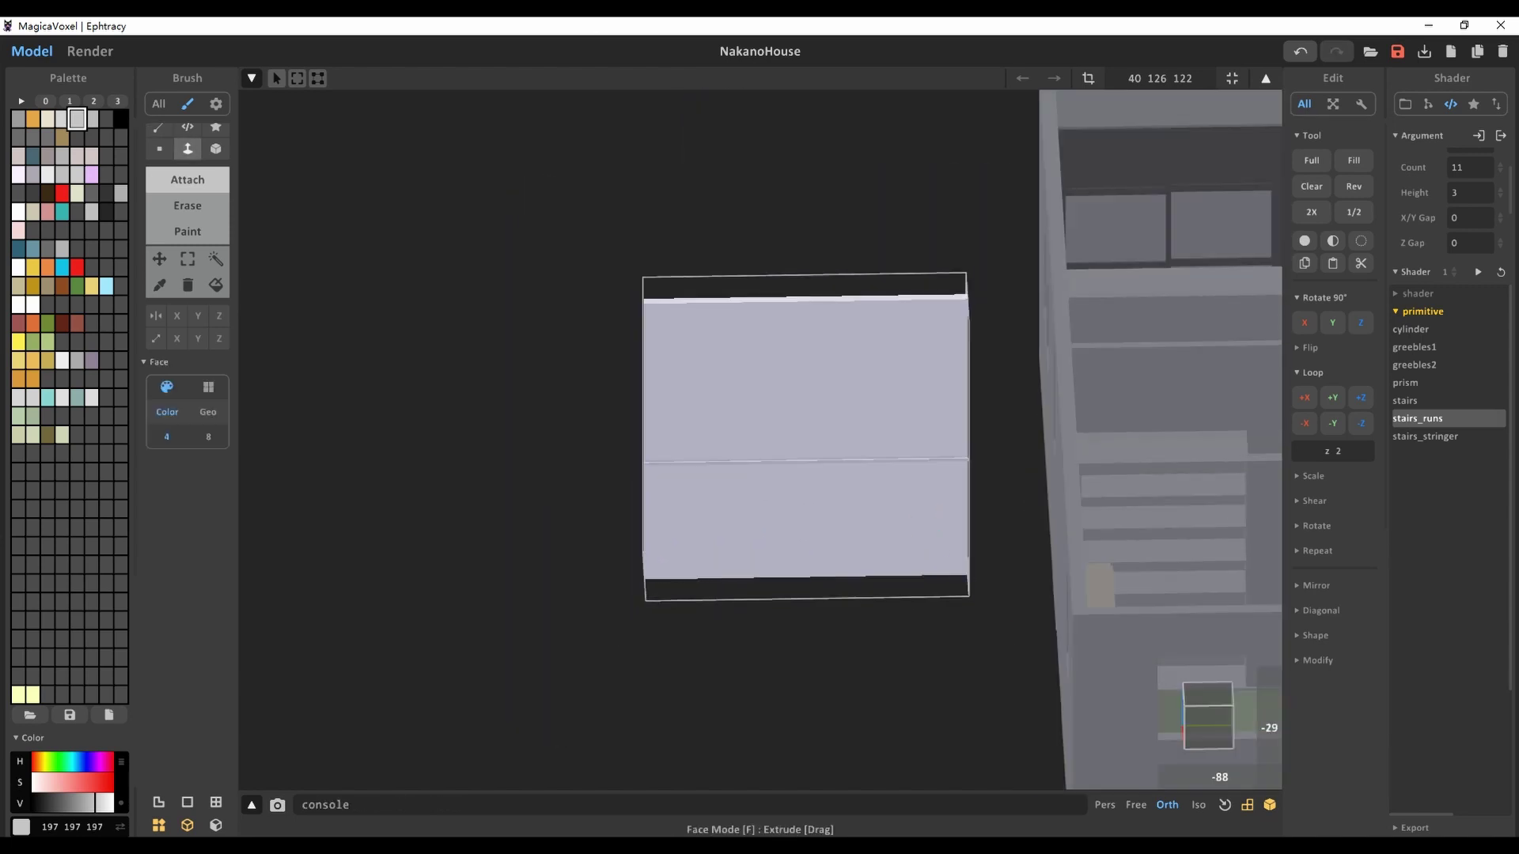
{"action": "scroll", "coordinate": [775, 483], "scroll_direction": "up", "scroll_amount": 3}
{"action": "mouse_move", "coordinate": [759, 482]}
{"action": "right_mouse_down"}
{"action": "mouse_move", "coordinate": [775, 482]}
{"action": "mouse_move", "coordinate": [666, 427]}
{"action": "right_mouse_up"}
{"action": "scroll", "coordinate": [779, 487], "scroll_direction": "up", "scroll_amount": 2}
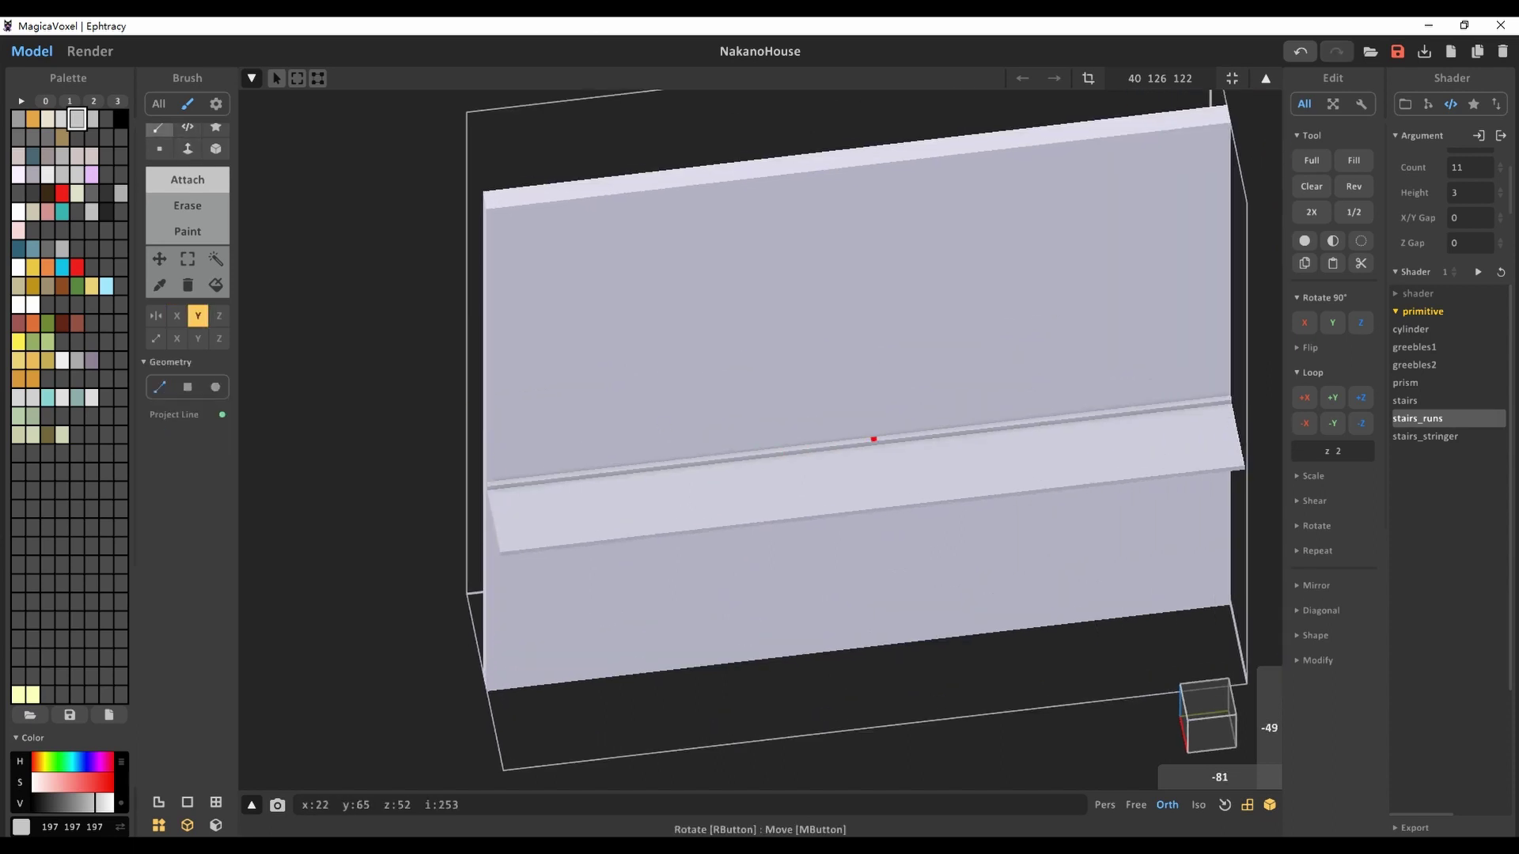
{"action": "scroll", "coordinate": [759, 439], "scroll_direction": "down", "scroll_amount": 3}
Build a dark grey two-door cabinet under one end of the countertop and add two tan 2-voxel knobs
{"action": "key", "text": "b"}
{"action": "right_click_drag", "start_coordinate": [759, 439], "coordinate": [791, 439]}
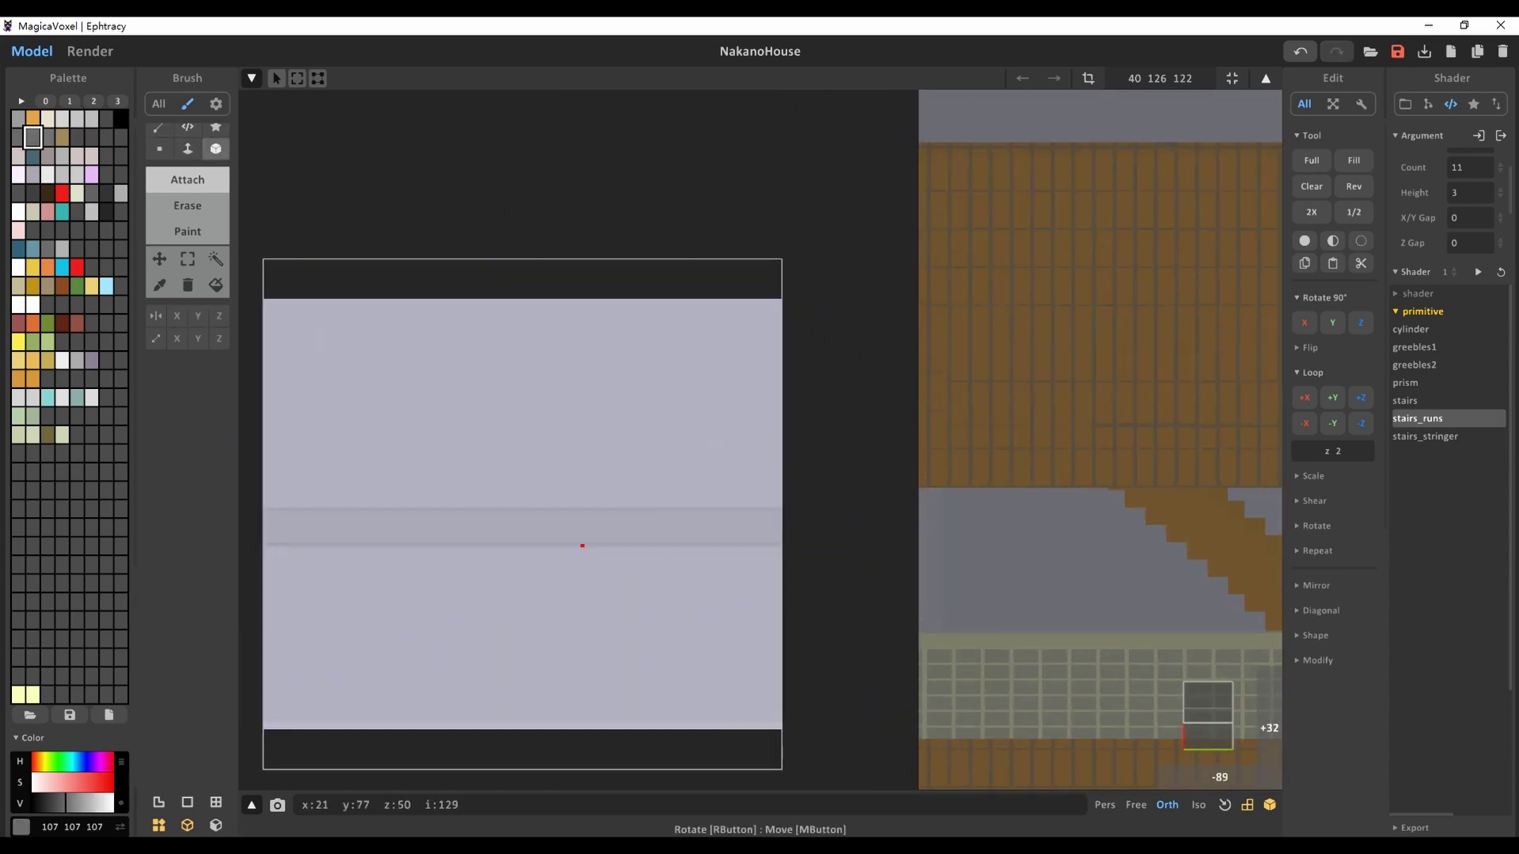
{"action": "left_click_drag", "start_coordinate": [780, 544], "coordinate": [529, 546]}
{"action": "mouse_move", "coordinate": [529, 546]}
{"action": "right_mouse_down"}
{"action": "mouse_move", "coordinate": [641, 617]}
{"action": "mouse_move", "coordinate": [603, 637]}
{"action": "mouse_move", "coordinate": [638, 678]}
{"action": "mouse_move", "coordinate": [642, 596]}
{"action": "right_mouse_up"}
{"action": "key", "text": "l"}
{"action": "mouse_move", "coordinate": [745, 573]}
{"action": "right_mouse_down"}
{"action": "mouse_move", "coordinate": [743, 633]}
{"action": "mouse_move", "coordinate": [744, 601]}
{"action": "right_mouse_up"}
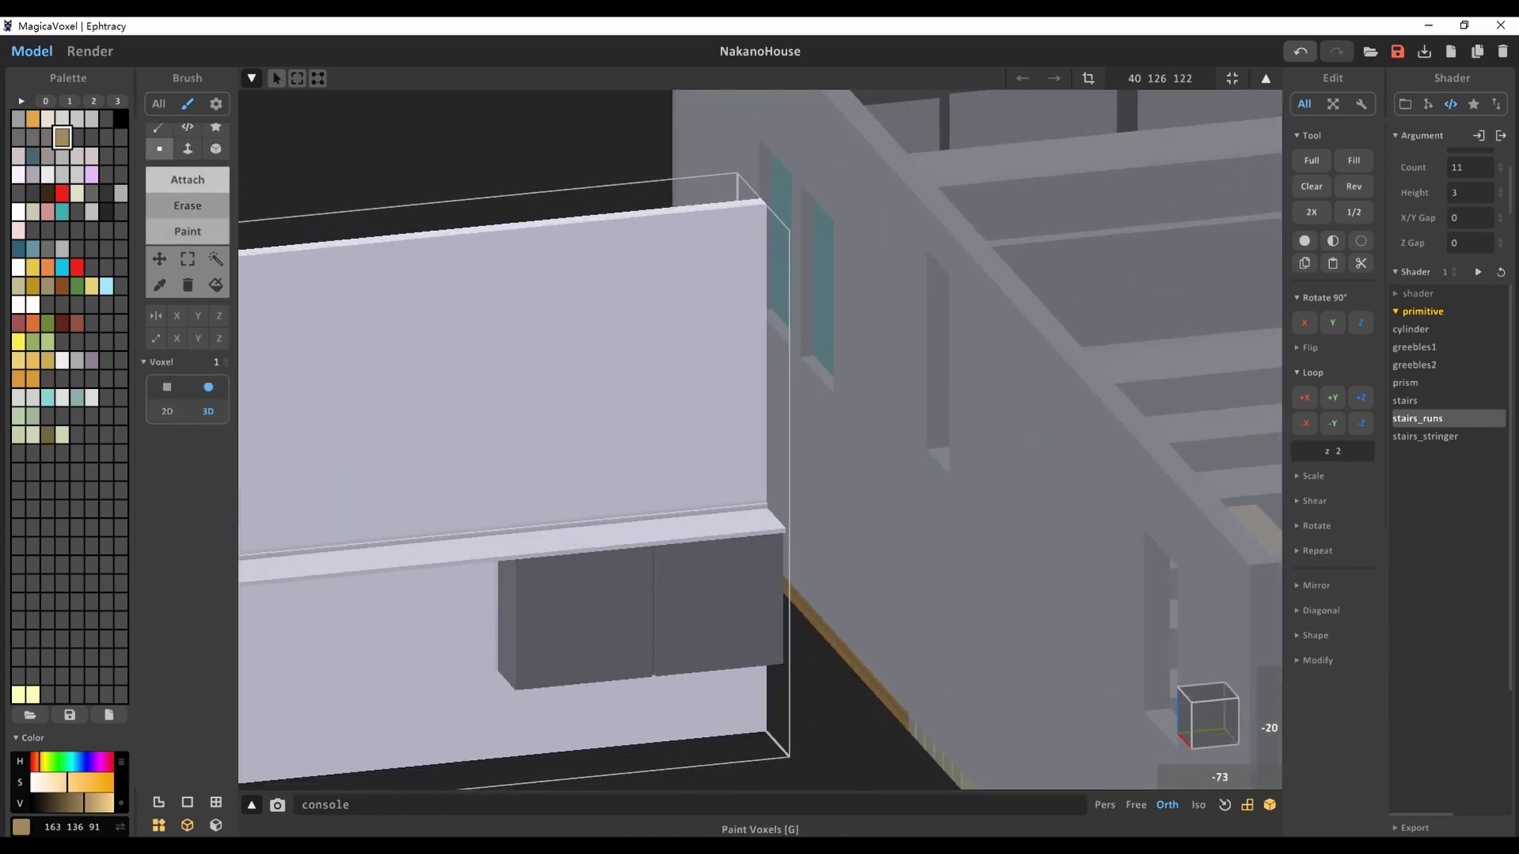
{"action": "scroll", "coordinate": [640, 556], "scroll_direction": "up", "scroll_amount": 2}
{"action": "scroll", "coordinate": [616, 589], "scroll_direction": "down", "scroll_amount": 3}
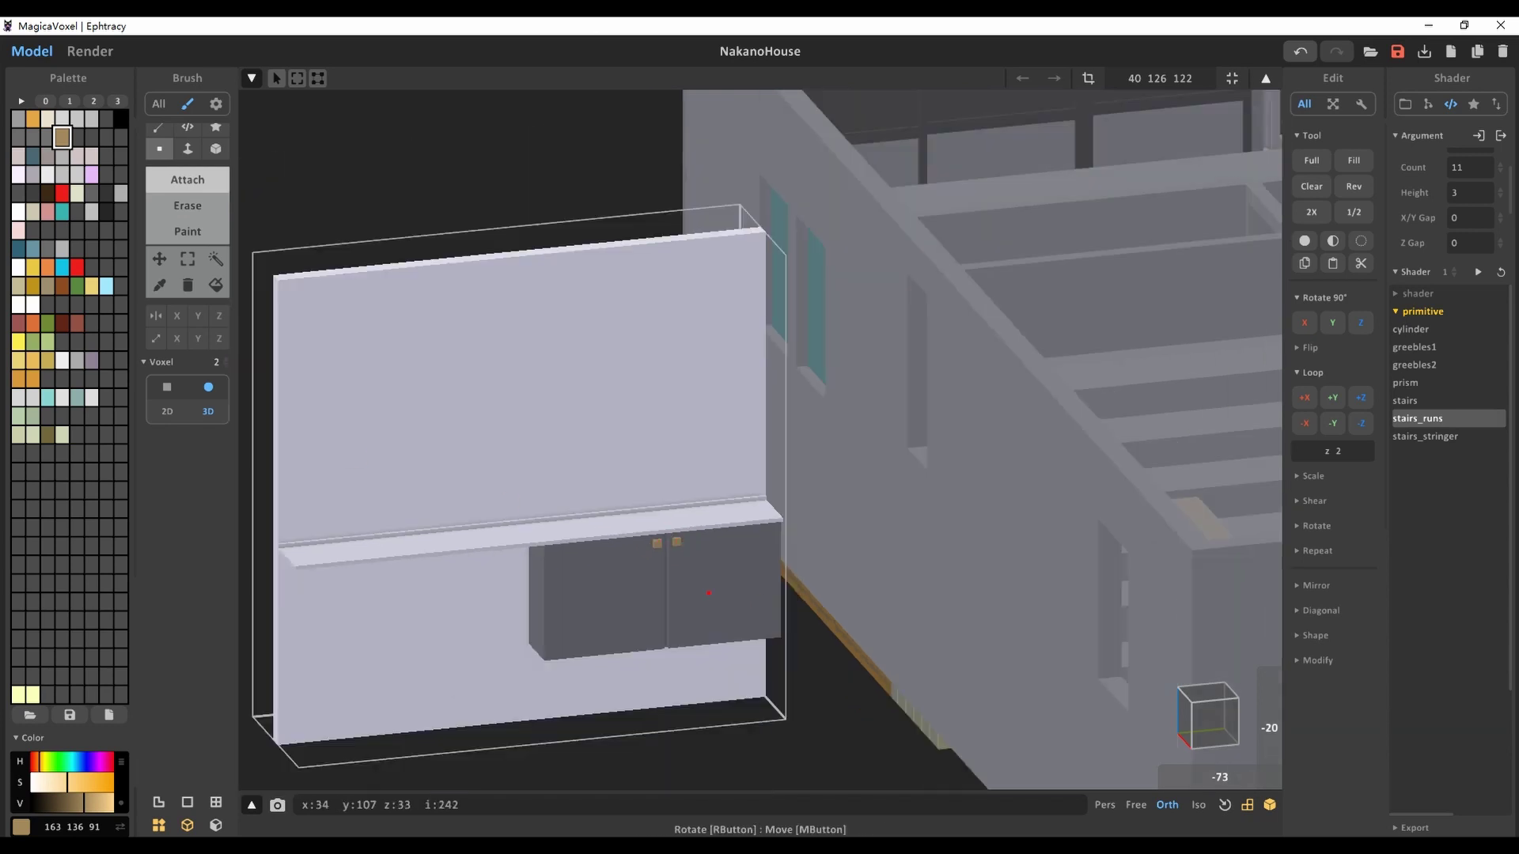
Cut a rectangular sink basin into the countertop above the cabinet
{"action": "right_click_drag", "start_coordinate": [617, 589], "coordinate": [673, 601]}
{"action": "mouse_move", "coordinate": [664, 507]}
{"action": "right_mouse_down"}
{"action": "mouse_move", "coordinate": [656, 396]}
{"action": "mouse_move", "coordinate": [578, 604]}
{"action": "mouse_move", "coordinate": [651, 464]}
{"action": "right_mouse_up"}
{"action": "scroll", "coordinate": [656, 396], "scroll_direction": "up", "scroll_amount": 2}
{"action": "key", "text": "w"}
{"action": "scroll", "coordinate": [651, 464], "scroll_direction": "down", "scroll_amount": 3}
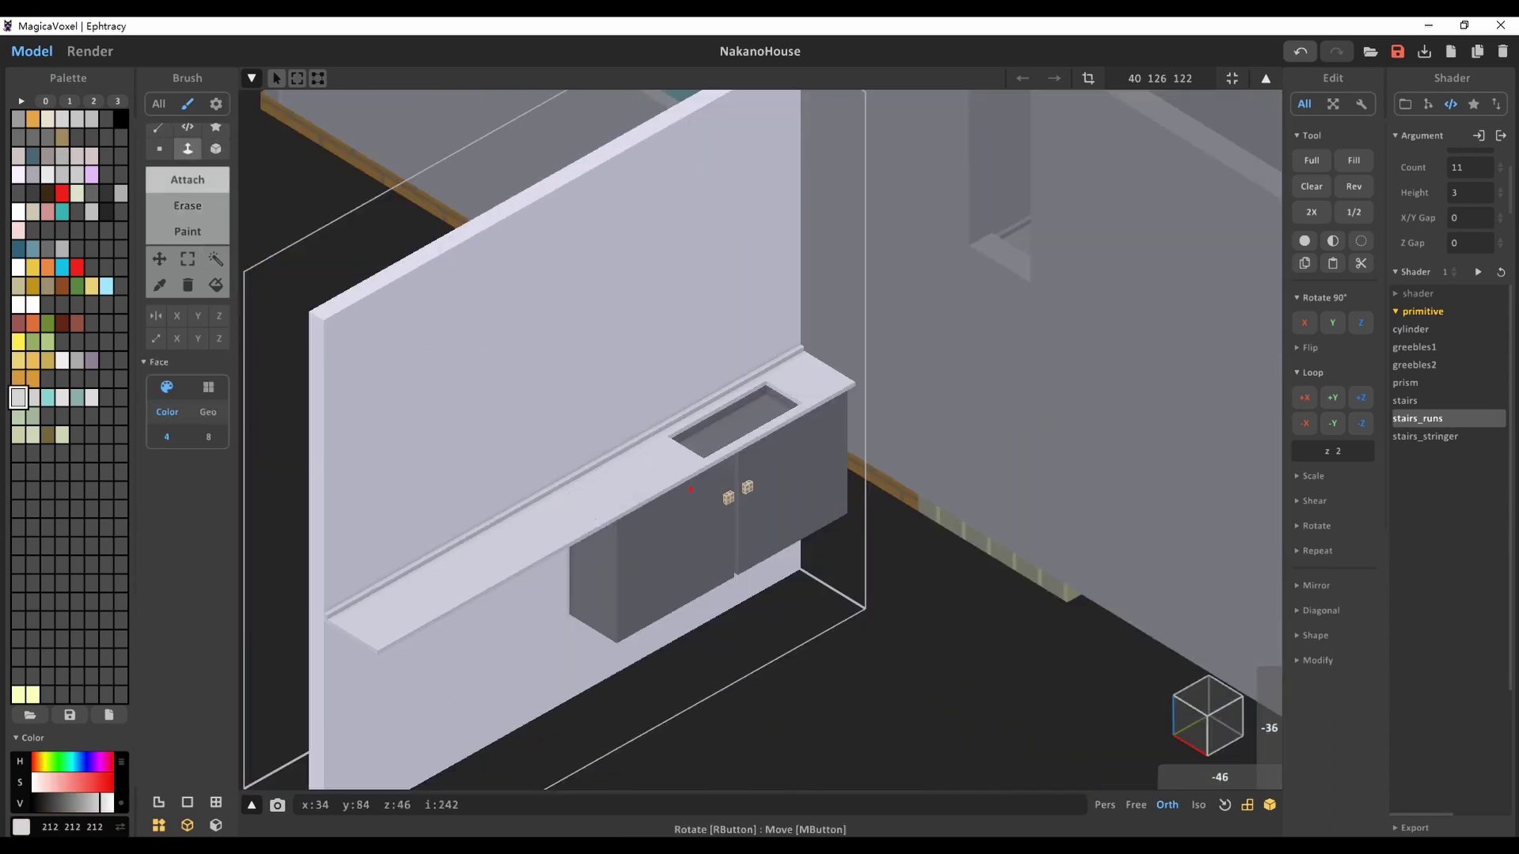
Thicken the countertop's front edge in front of the sink in light grey (197, 197, 197), mirroring along Y
{"action": "right_click_drag", "start_coordinate": [759, 439], "coordinate": [839, 395]}
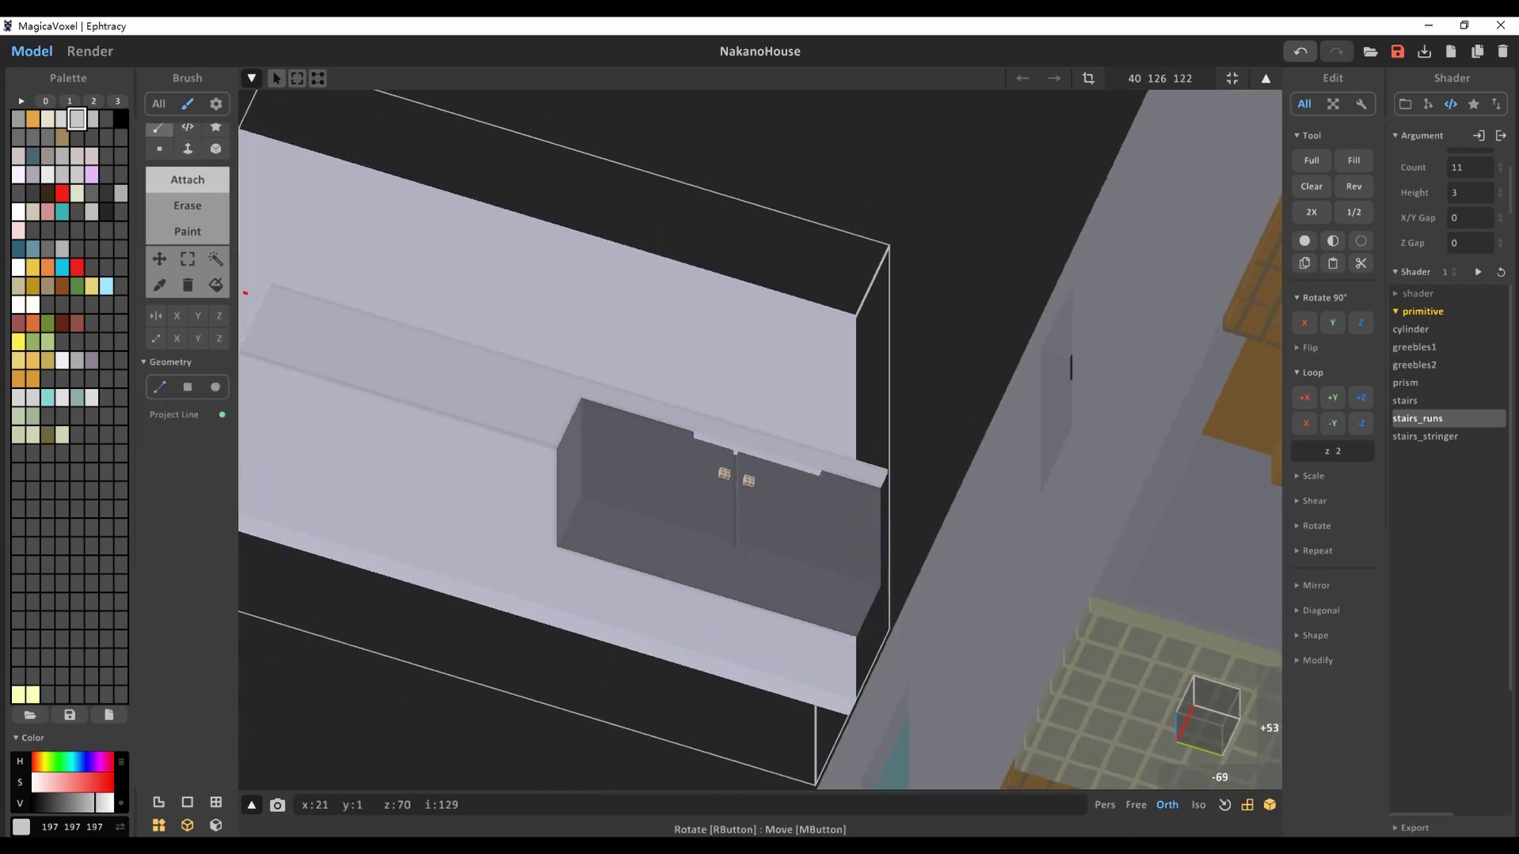
{"action": "key", "text": "l"}
{"action": "left_click", "coordinate": [198, 315]}
{"action": "key", "text": "f"}
{"action": "scroll", "coordinate": [475, 362], "scroll_direction": "down", "scroll_amount": 3}
{"action": "right_click_drag", "start_coordinate": [474, 362], "coordinate": [773, 413]}
{"action": "scroll", "coordinate": [788, 420], "scroll_direction": "up", "scroll_amount": 2}
{"action": "key", "text": "b"}
{"action": "scroll", "coordinate": [736, 316], "scroll_direction": "up", "scroll_amount": 2}
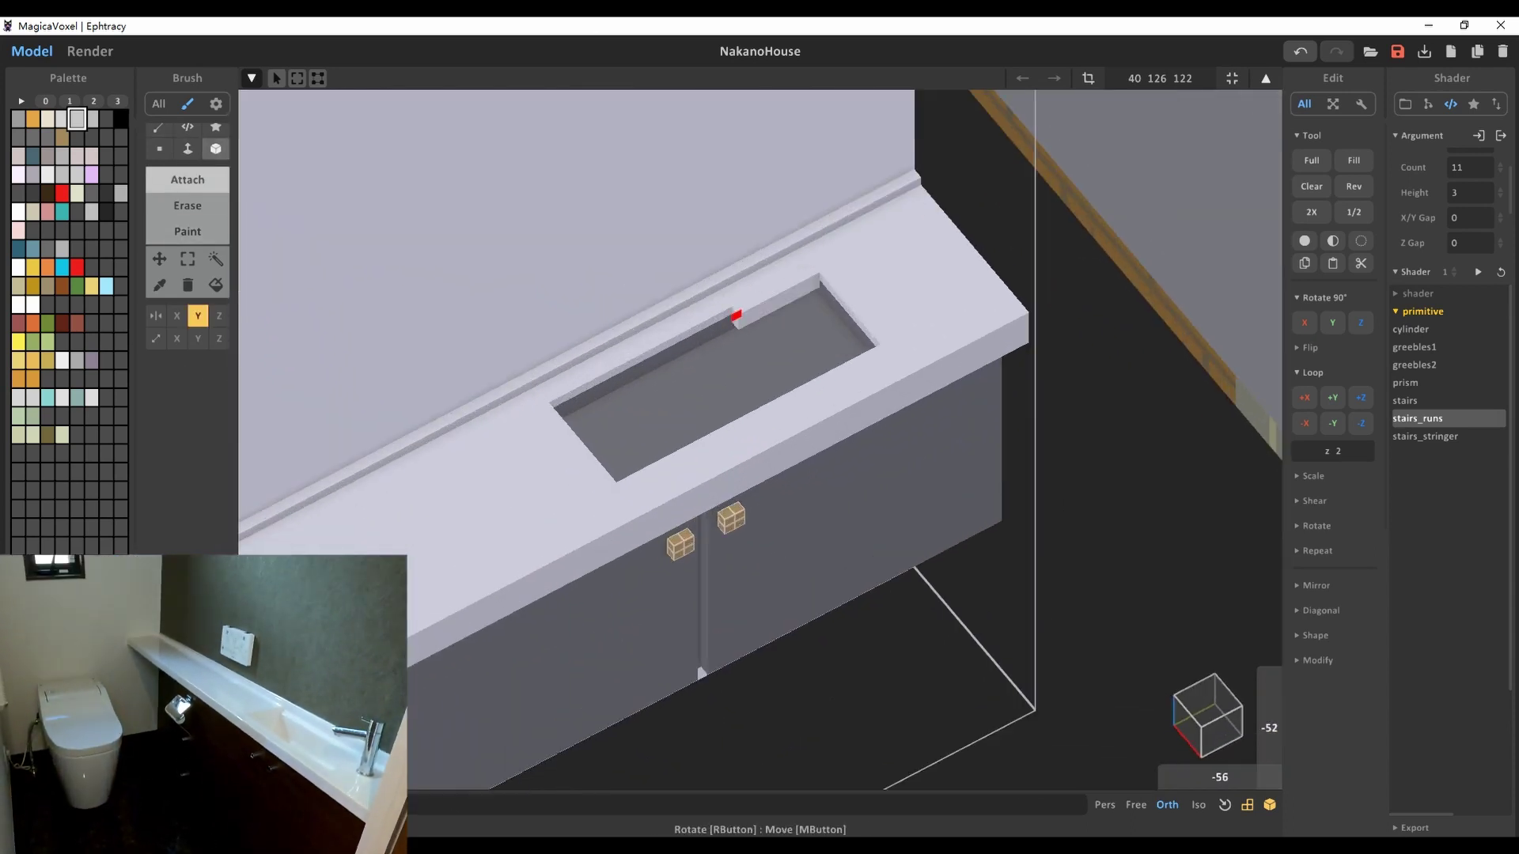
Rework the sink basin's walls and underside in light grey to match the reference photo
{"action": "mouse_move", "coordinate": [563, 413]}
{"action": "right_mouse_down"}
{"action": "mouse_move", "coordinate": [656, 314]}
{"action": "mouse_move", "coordinate": [831, 312]}
{"action": "right_mouse_up"}
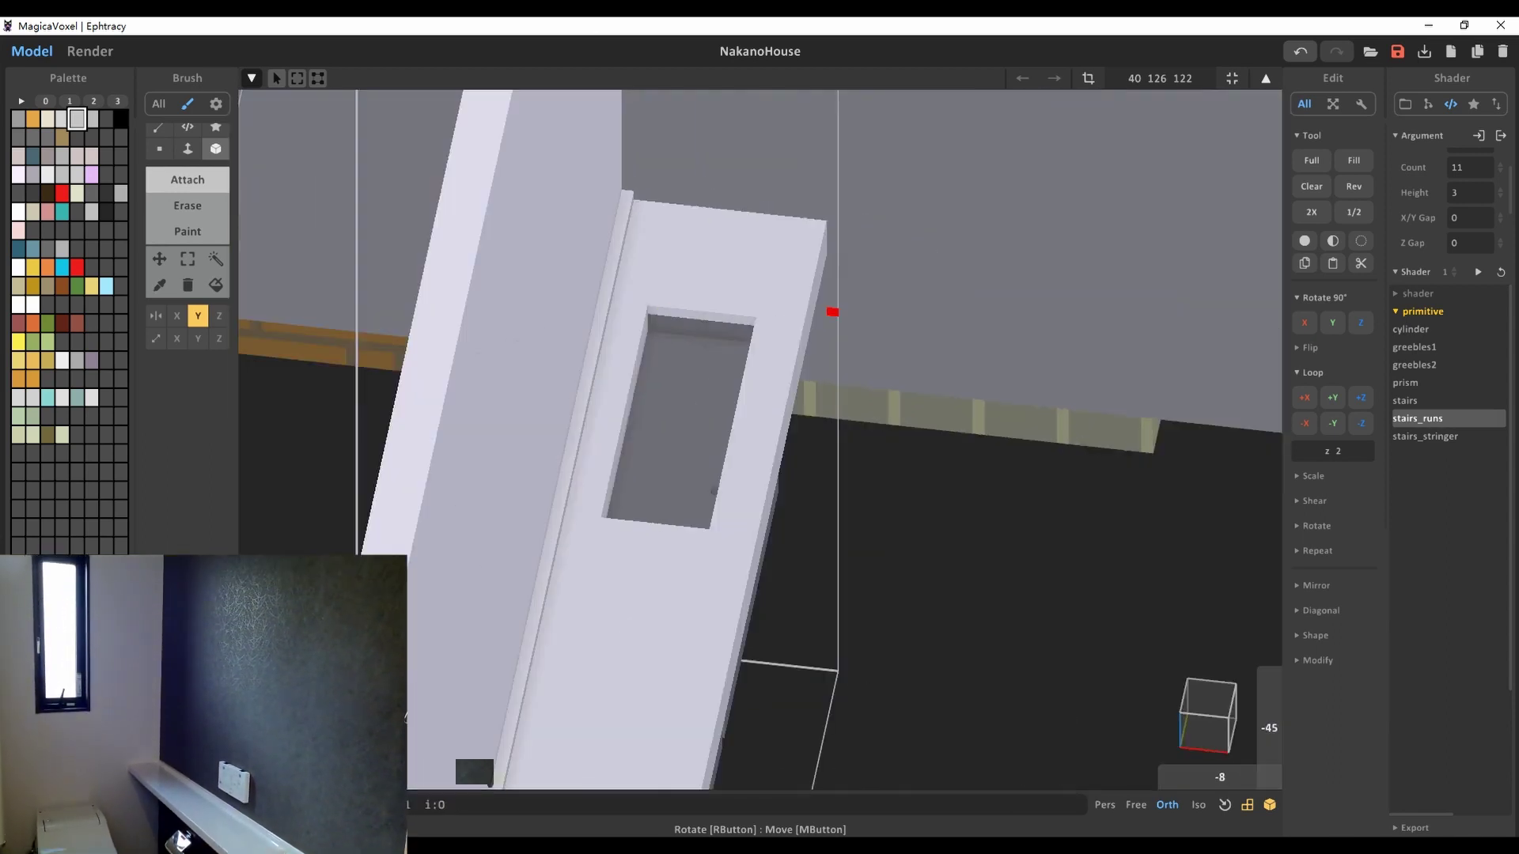
{"action": "right_click_drag", "start_coordinate": [749, 335], "coordinate": [561, 116]}
{"action": "right_click_drag", "start_coordinate": [897, 497], "coordinate": [708, 414]}
{"action": "key", "text": "w"}
{"action": "left_click", "coordinate": [552, 414]}
{"action": "mouse_move", "coordinate": [552, 414]}
{"action": "right_mouse_down"}
{"action": "mouse_move", "coordinate": [729, 400]}
{"action": "mouse_move", "coordinate": [776, 306]}
{"action": "right_mouse_up"}
{"action": "key", "text": "f"}
{"action": "key", "text": "l"}
{"action": "scroll", "coordinate": [934, 504], "scroll_direction": "up", "scroll_amount": 2}
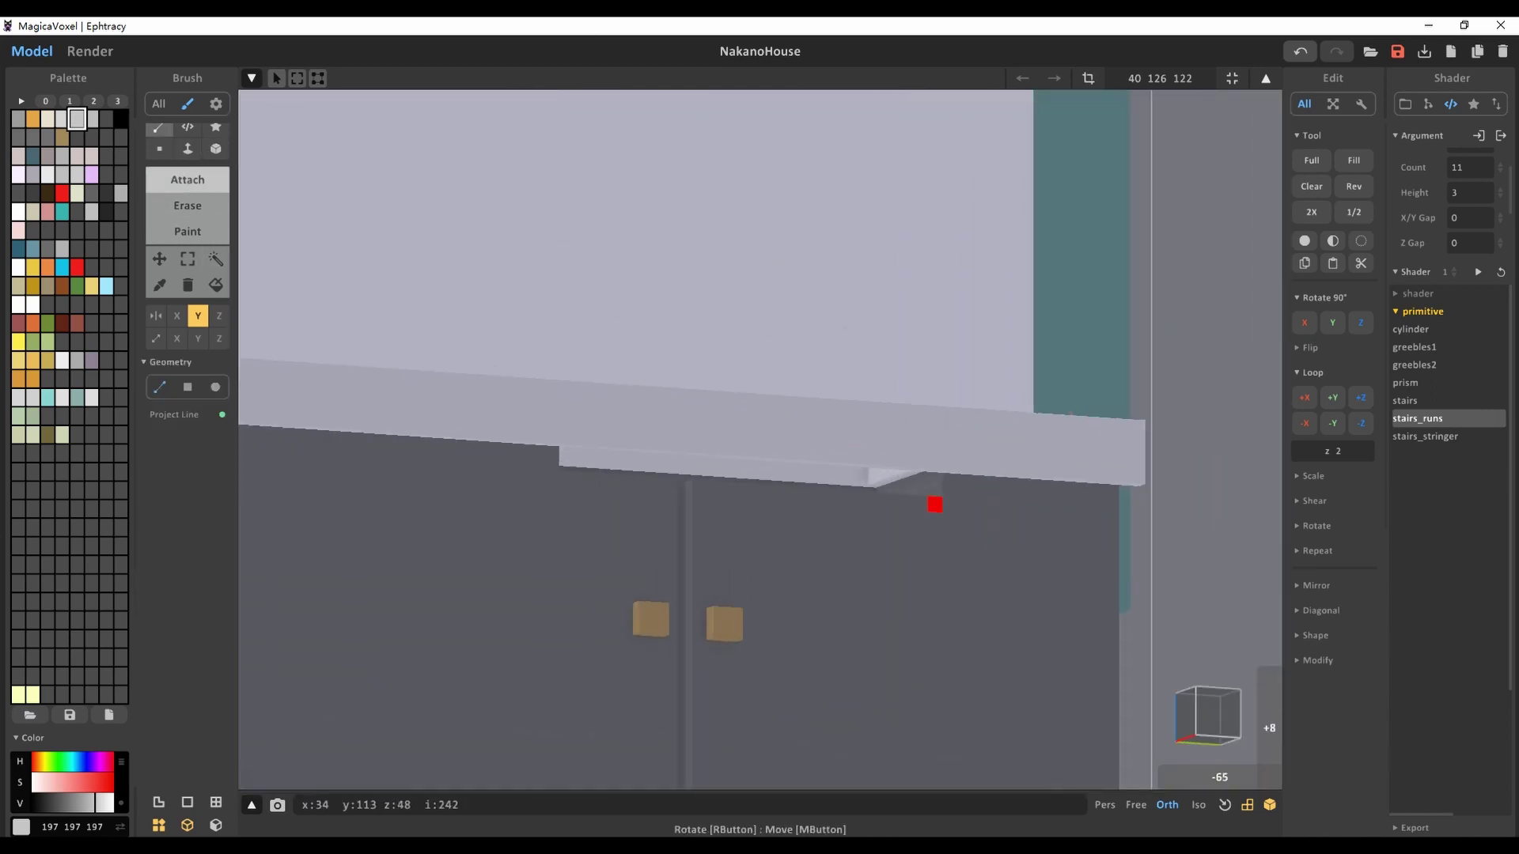
Add a dark grey tap beside the sink basin on the countertop
{"action": "key", "text": "l"}
{"action": "mouse_move", "coordinate": [898, 487]}
{"action": "right_mouse_down"}
{"action": "mouse_move", "coordinate": [857, 590]}
{"action": "mouse_move", "coordinate": [786, 390]}
{"action": "mouse_move", "coordinate": [821, 410]}
{"action": "mouse_move", "coordinate": [799, 443]}
{"action": "right_mouse_up"}
{"action": "mouse_move", "coordinate": [777, 602]}
{"action": "right_mouse_down"}
{"action": "mouse_move", "coordinate": [783, 638]}
{"action": "mouse_move", "coordinate": [881, 261]}
{"action": "mouse_move", "coordinate": [847, 295]}
{"action": "mouse_move", "coordinate": [992, 406]}
{"action": "mouse_move", "coordinate": [909, 474]}
{"action": "mouse_move", "coordinate": [870, 553]}
{"action": "right_mouse_up"}
{"action": "key", "text": "f"}
{"action": "key", "text": "Tab"}
{"action": "scroll", "coordinate": [992, 406], "scroll_direction": "down", "scroll_amount": 3}
{"action": "mouse_move", "coordinate": [759, 439]}
{"action": "right_mouse_down"}
{"action": "mouse_move", "coordinate": [799, 396]}
{"action": "mouse_move", "coordinate": [712, 474]}
{"action": "mouse_move", "coordinate": [831, 443]}
{"action": "right_mouse_up"}
{"action": "scroll", "coordinate": [712, 474], "scroll_direction": "up", "scroll_amount": 4}
{"action": "key", "text": "Tab"}
{"action": "key", "text": "Tab"}
Add a small raised light grey (212, 212, 212) plate to the wall above the countertop
{"action": "left_click", "coordinate": [662, 451]}
{"action": "key", "text": "Tab"}
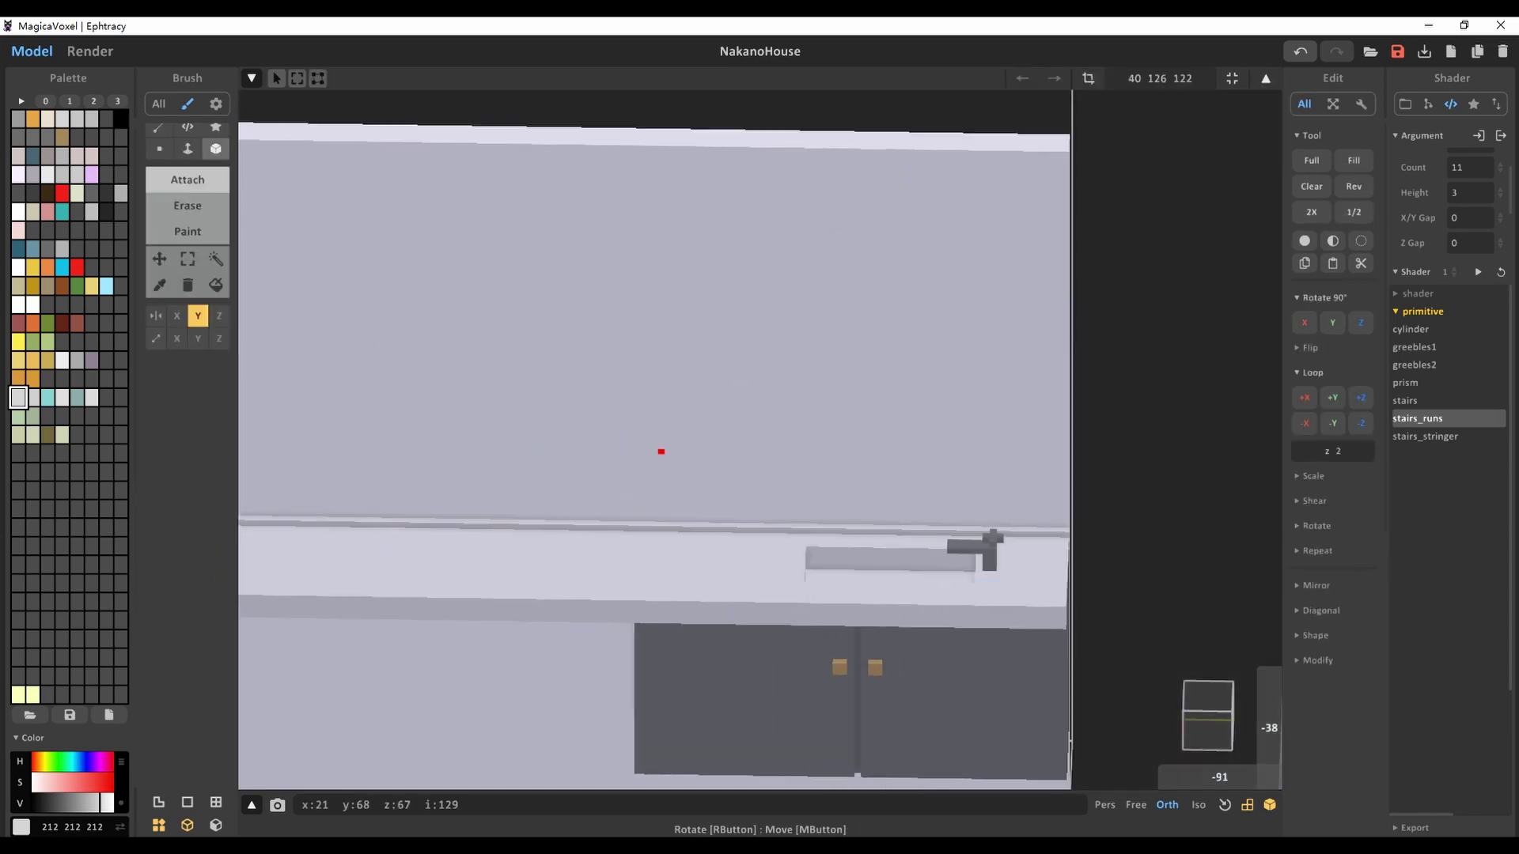
{"action": "right_click_drag", "start_coordinate": [640, 507], "coordinate": [736, 478]}
{"action": "scroll", "coordinate": [783, 535], "scroll_direction": "down", "scroll_amount": 2}
Copy the two-door cabinet with its knobs to the empty part under the countertop
{"action": "key", "text": "w"}
{"action": "left_click", "coordinate": [848, 598]}
{"action": "right_click_drag", "start_coordinate": [848, 597], "coordinate": [894, 577]}
{"action": "left_click_drag", "start_coordinate": [894, 577], "coordinate": [607, 578]}
{"action": "middle_click_drag", "start_coordinate": [607, 577], "coordinate": [714, 578]}
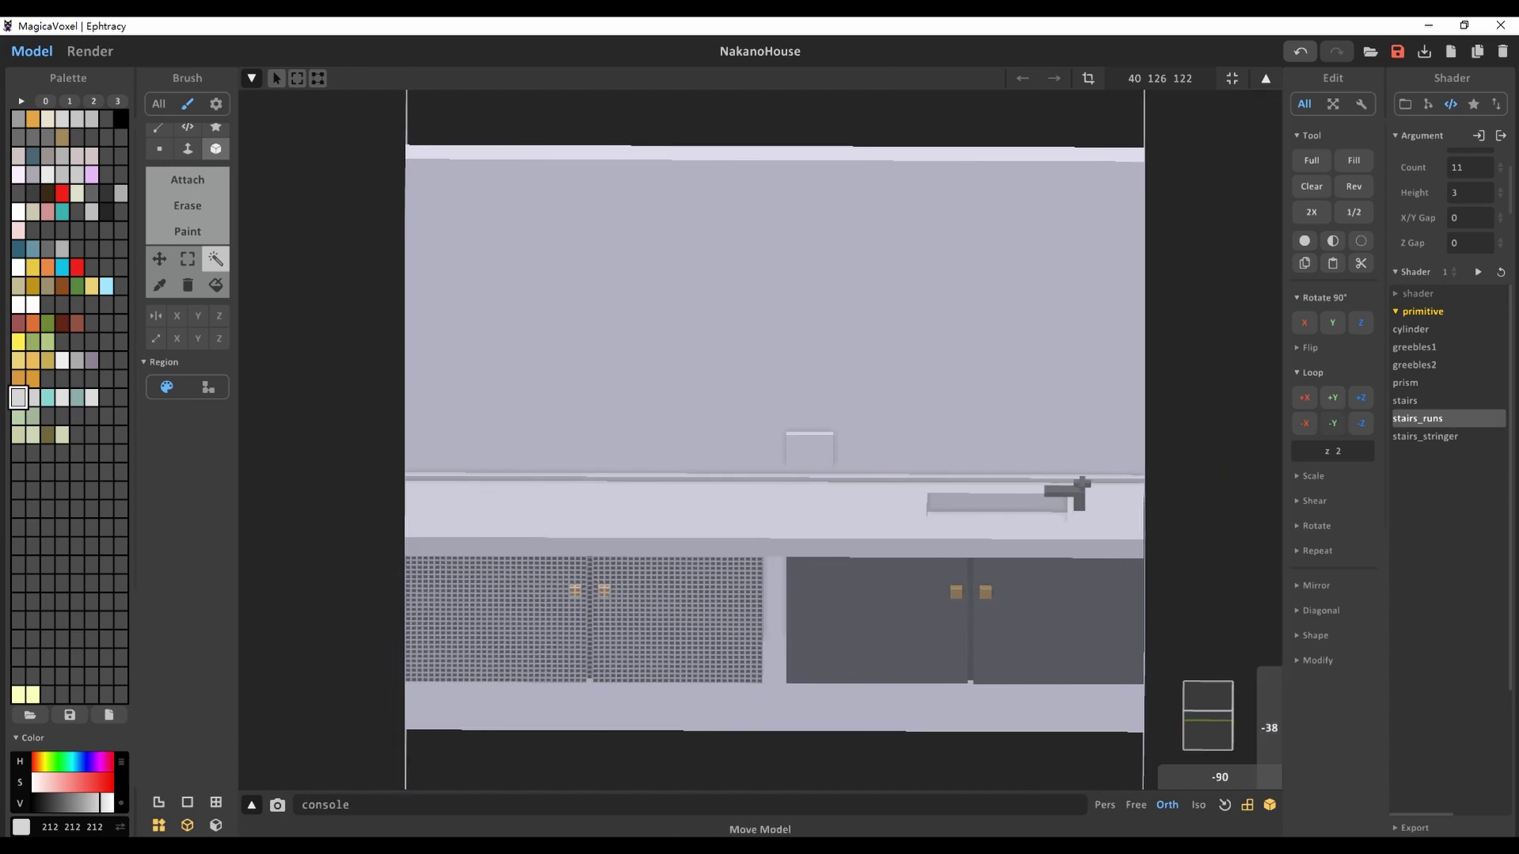
Move the finished counter wall model into the toilet room and set a new block outside the house
{"action": "mouse_move", "coordinate": [715, 578]}
{"action": "right_mouse_down"}
{"action": "mouse_move", "coordinate": [922, 475]}
{"action": "mouse_move", "coordinate": [870, 443]}
{"action": "mouse_move", "coordinate": [791, 443]}
{"action": "mouse_move", "coordinate": [910, 427]}
{"action": "right_mouse_up"}
{"action": "key", "text": "Tab"}
{"action": "scroll", "coordinate": [870, 443], "scroll_direction": "up", "scroll_amount": 2}
{"action": "key", "text": "Tab"}
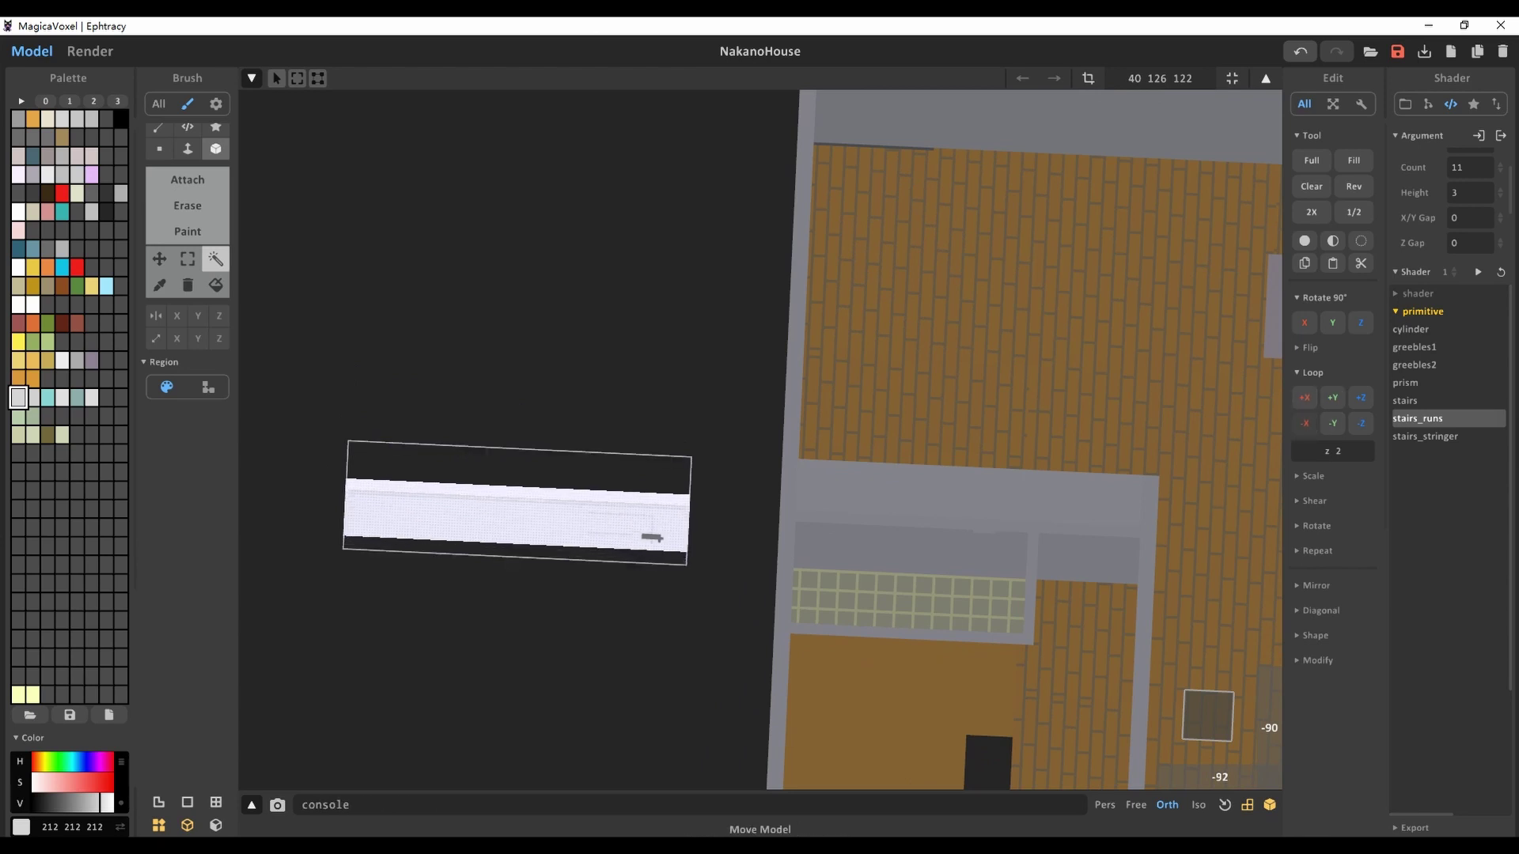
{"action": "right_click_drag", "start_coordinate": [909, 427], "coordinate": [712, 459]}
{"action": "key", "text": "Tab"}
{"action": "left_click", "coordinate": [474, 538]}
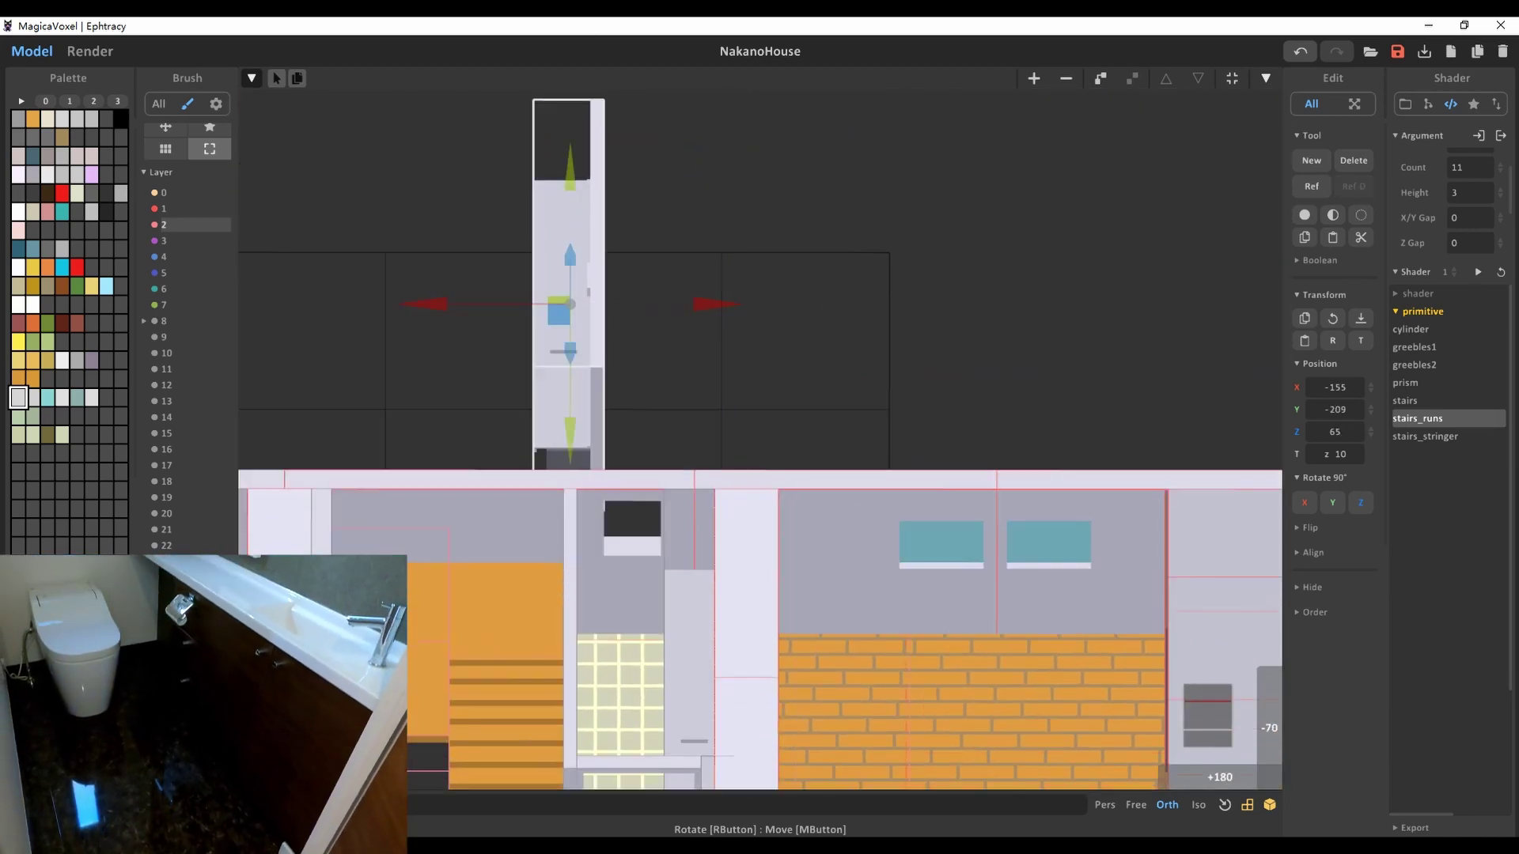
Reduce the new block to 23 × 30 × 34 voxels and move it into the toilet room
{"action": "key", "text": "Tab"}
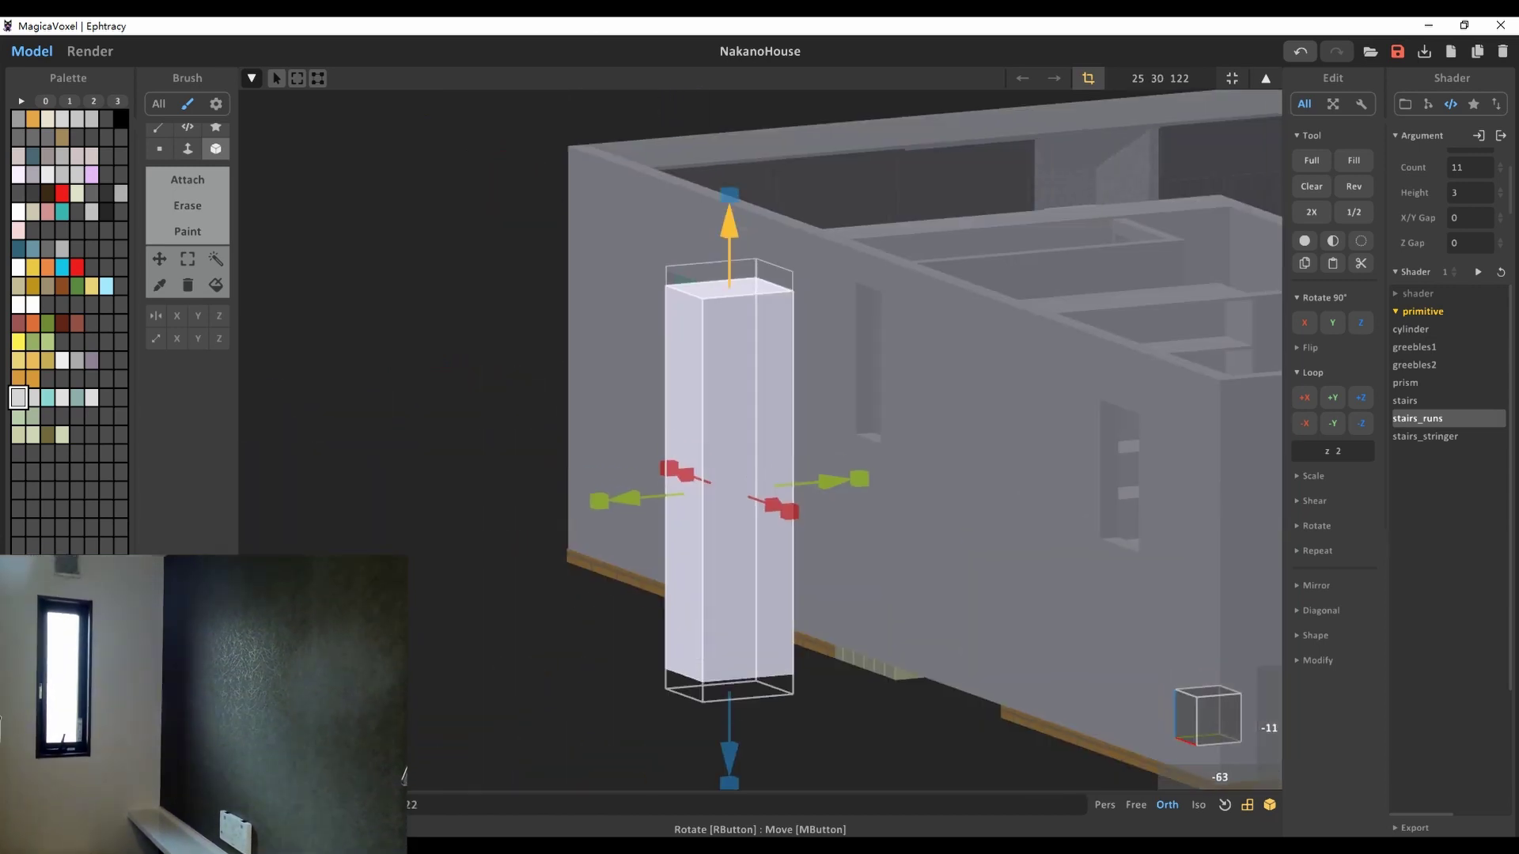
{"action": "key", "text": "Tab"}
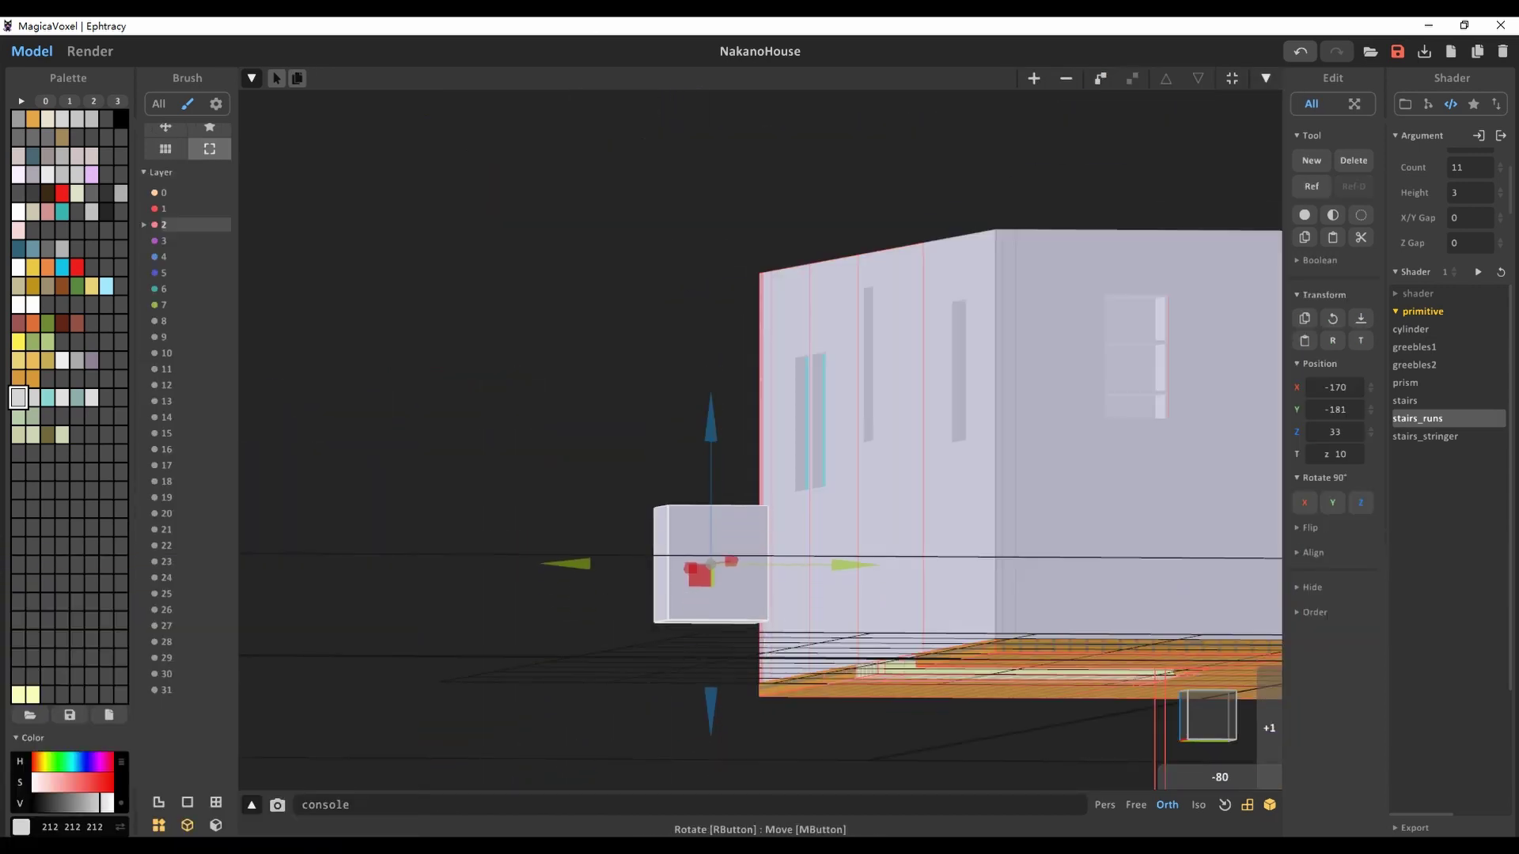
{"action": "key", "text": "Tab"}
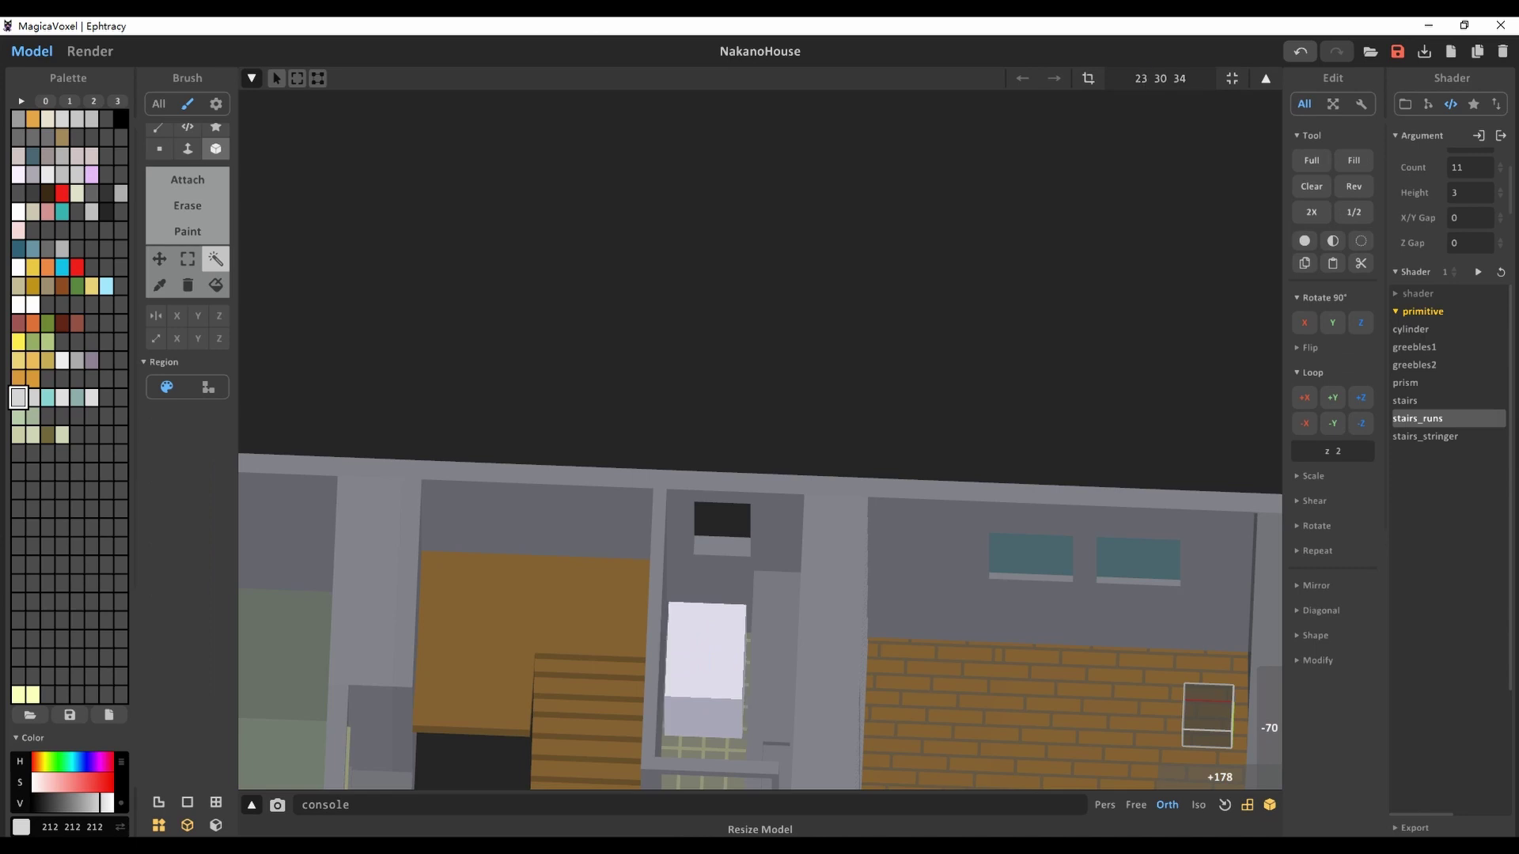
{"action": "key", "text": "Tab"}
Trim the toilet block to 22 × 30 × 28 voxels and hide the staircase objects
{"action": "key", "text": "Tab"}
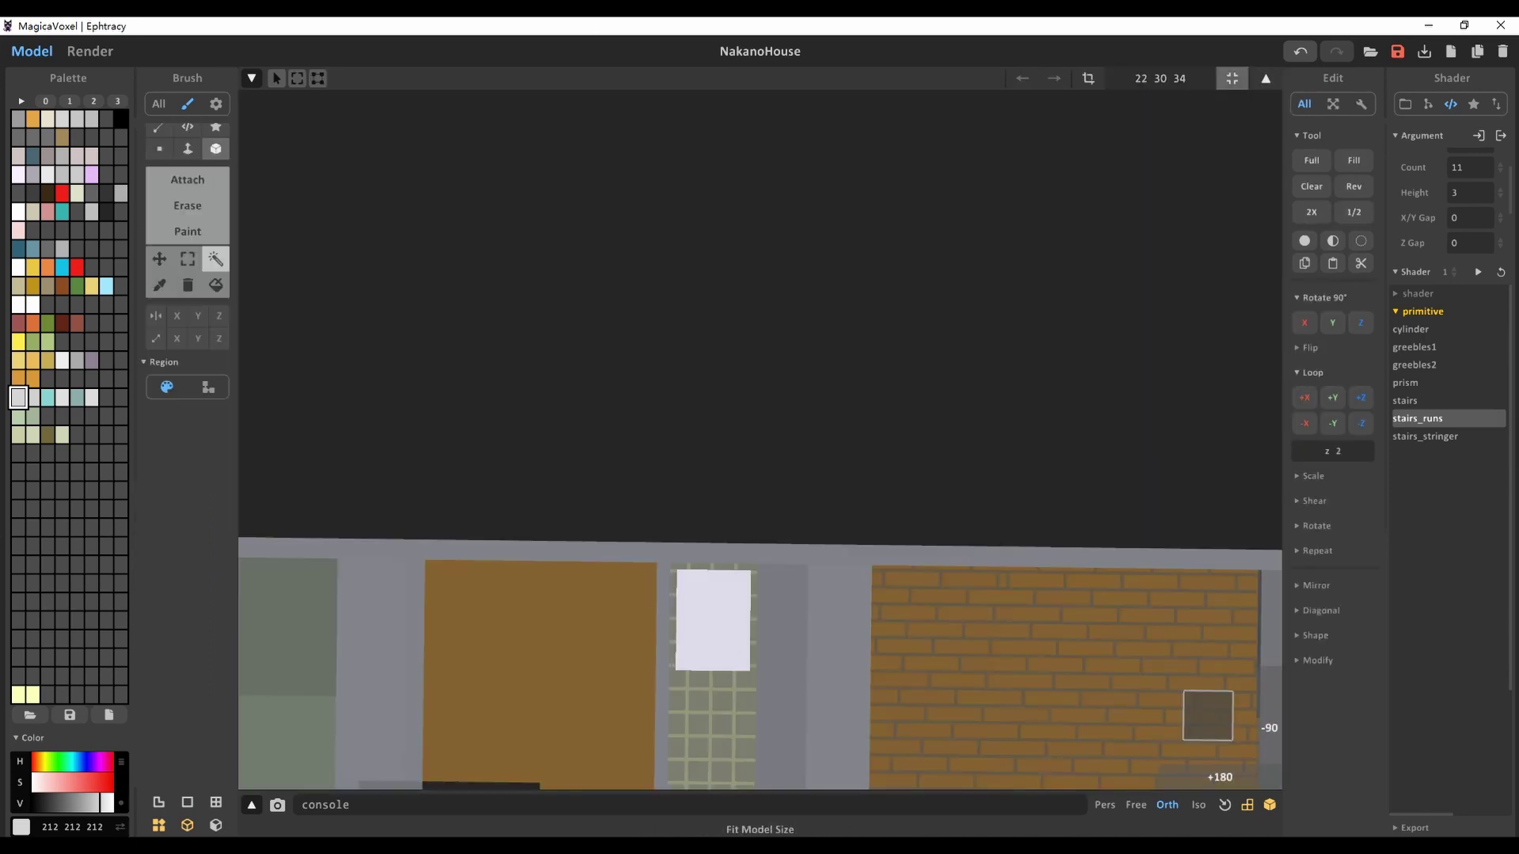
{"action": "key", "text": "Tab"}
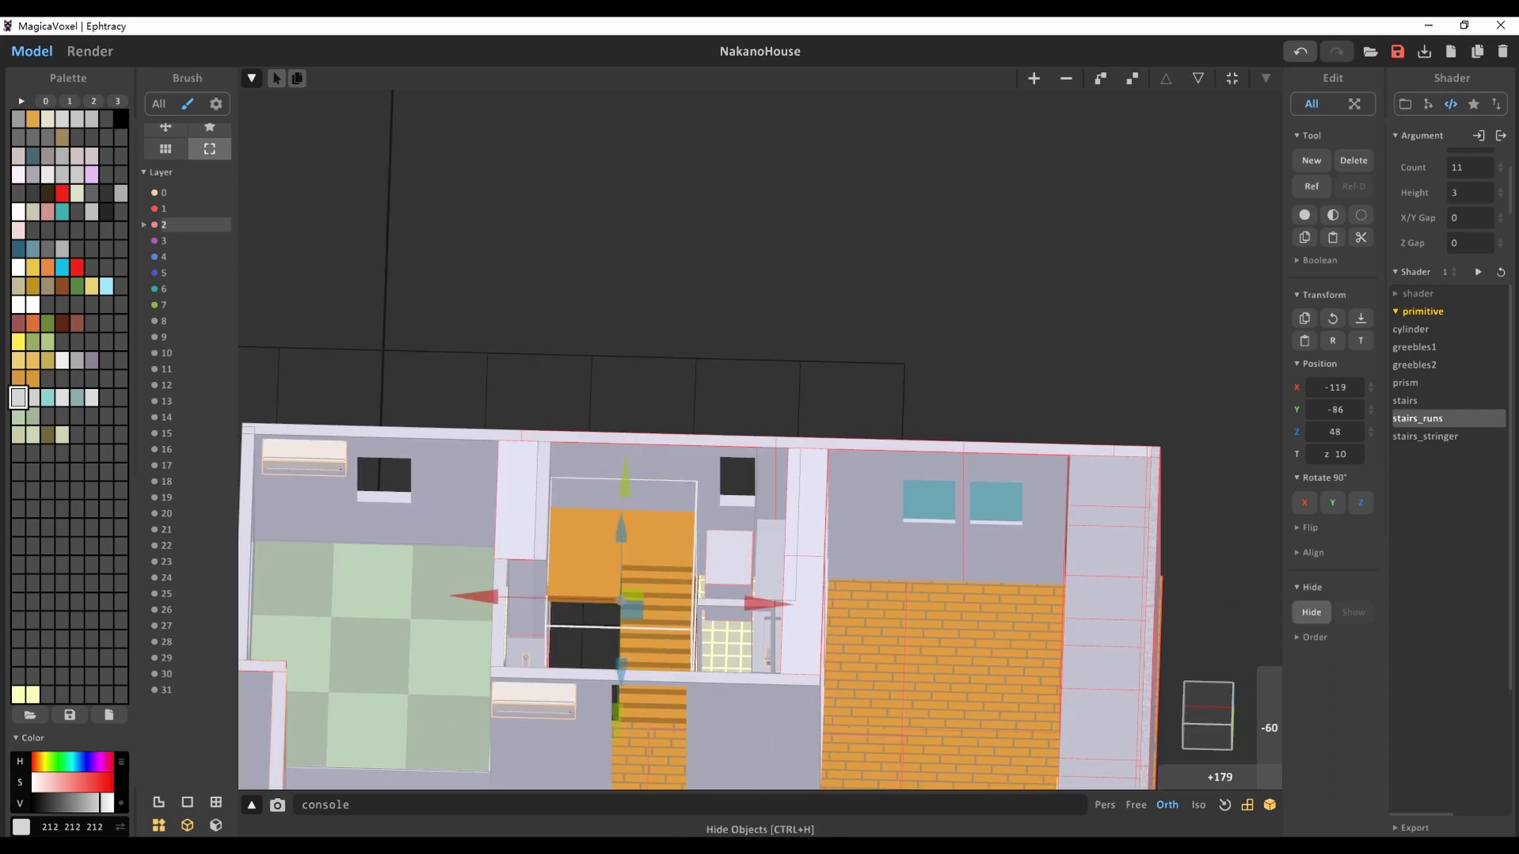
{"action": "key", "text": "Tab"}
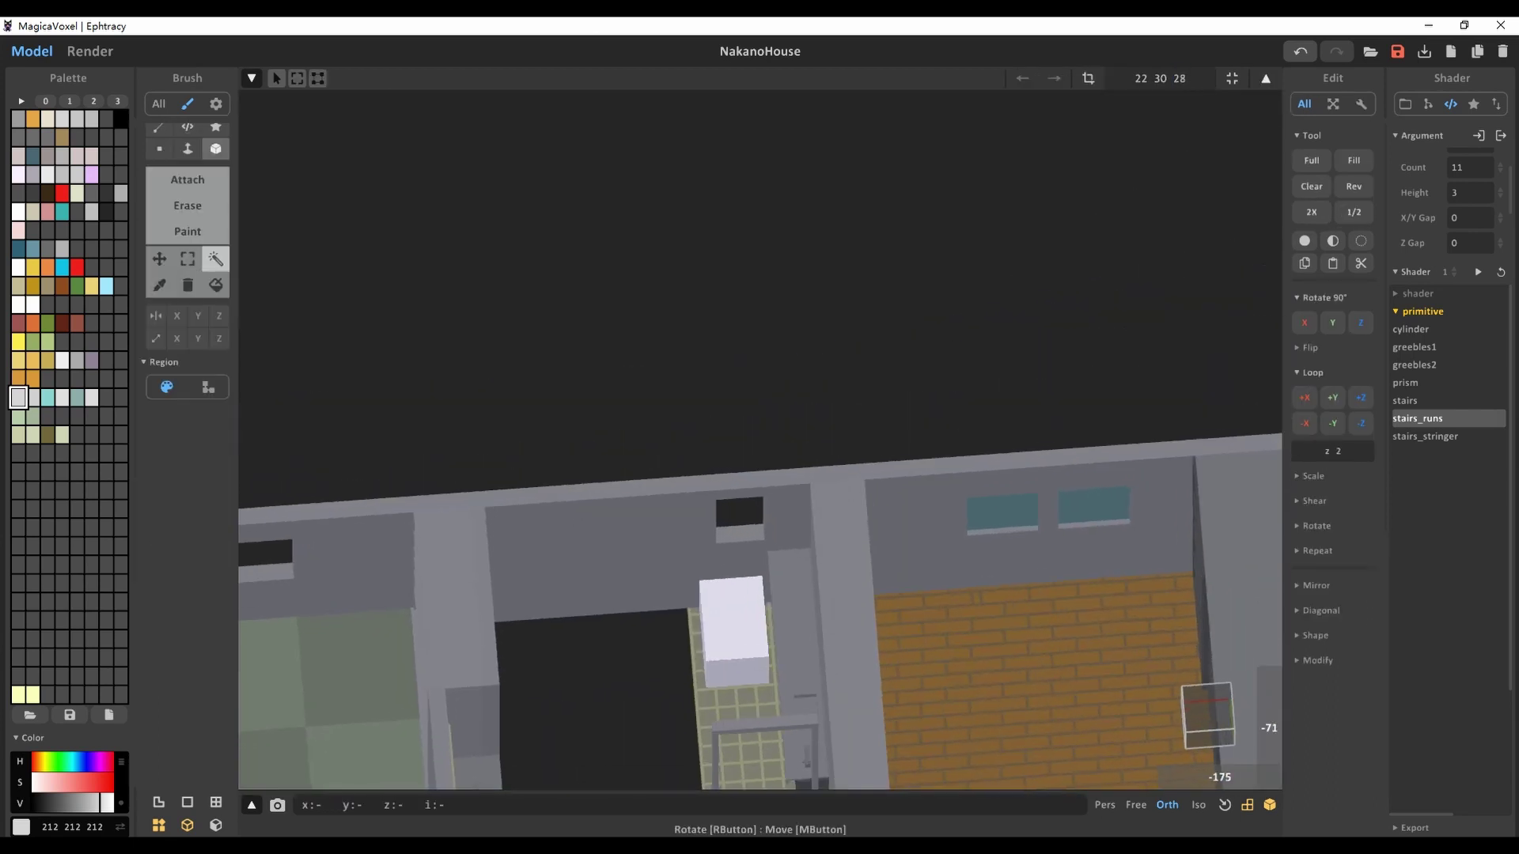
Move the toilet block outside the house to X -170, Y -231, Z 24 and carve shallow recesses into its lower sides
{"action": "key", "text": "Tab"}
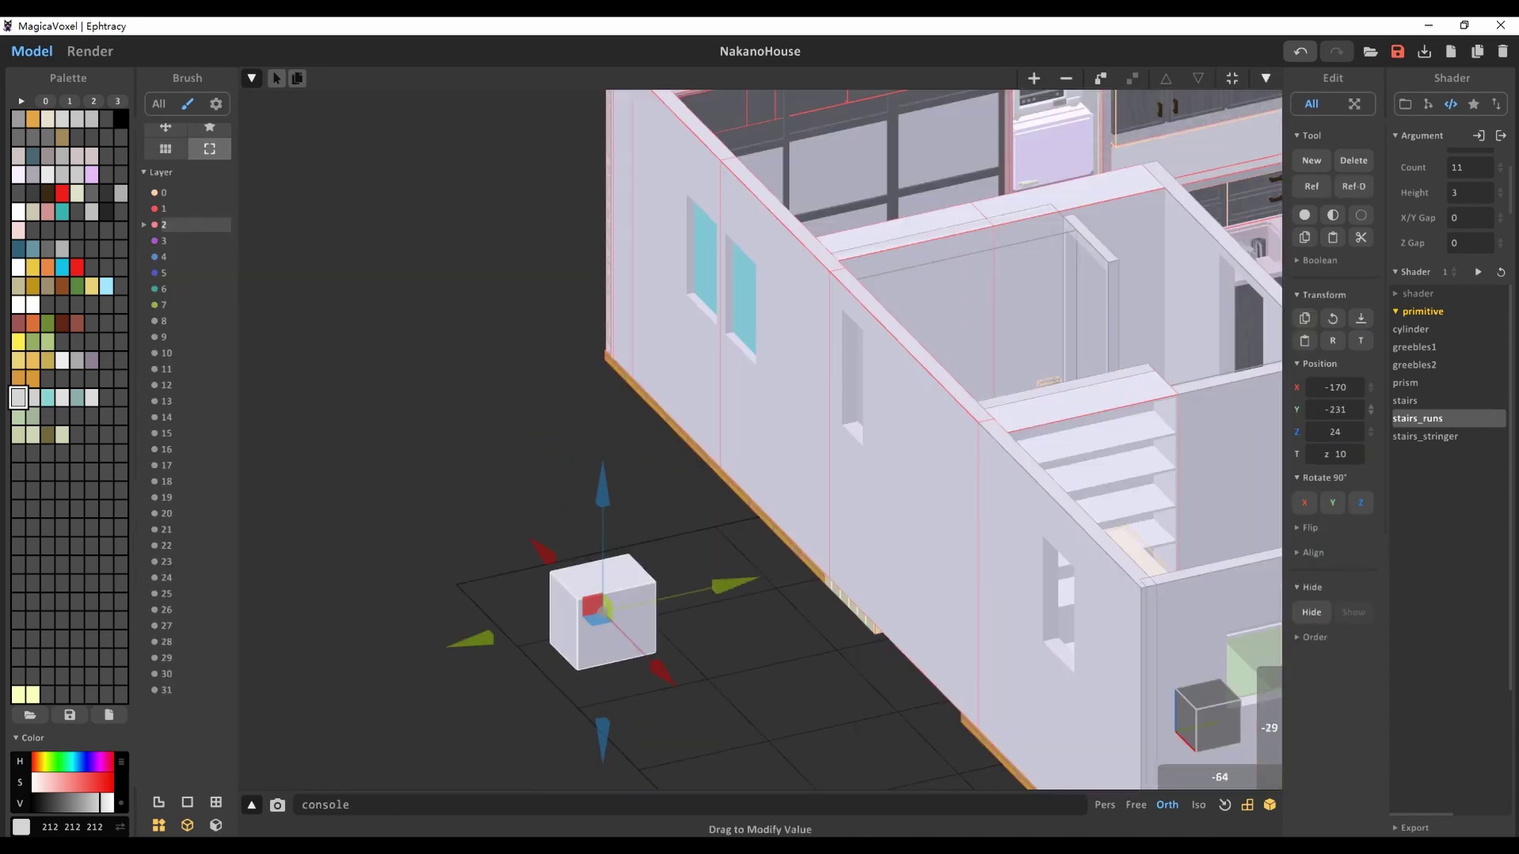
{"action": "key", "text": "Tab"}
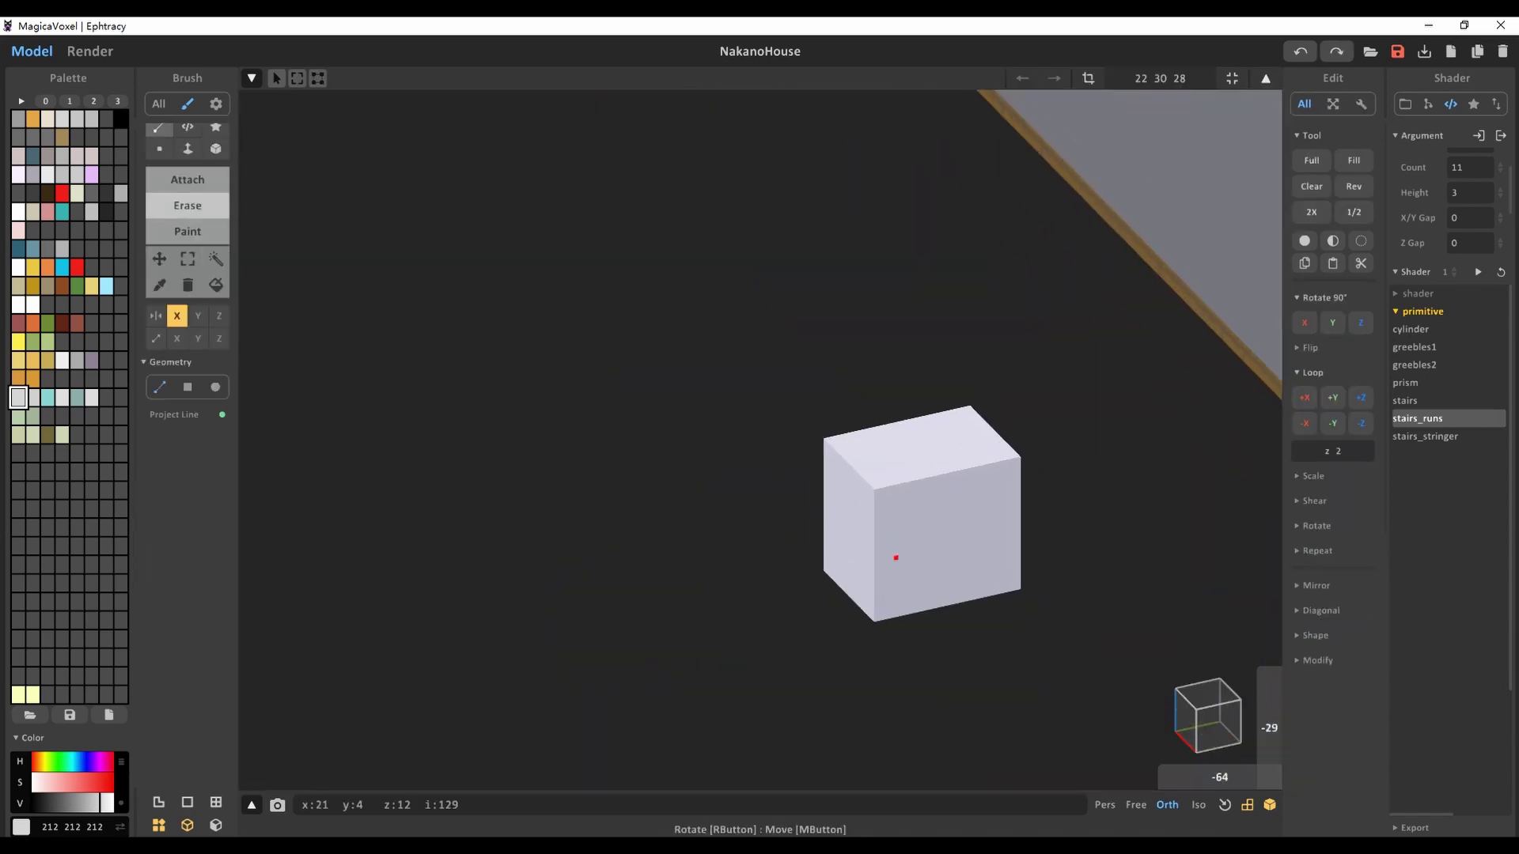
{"action": "key", "text": "b"}
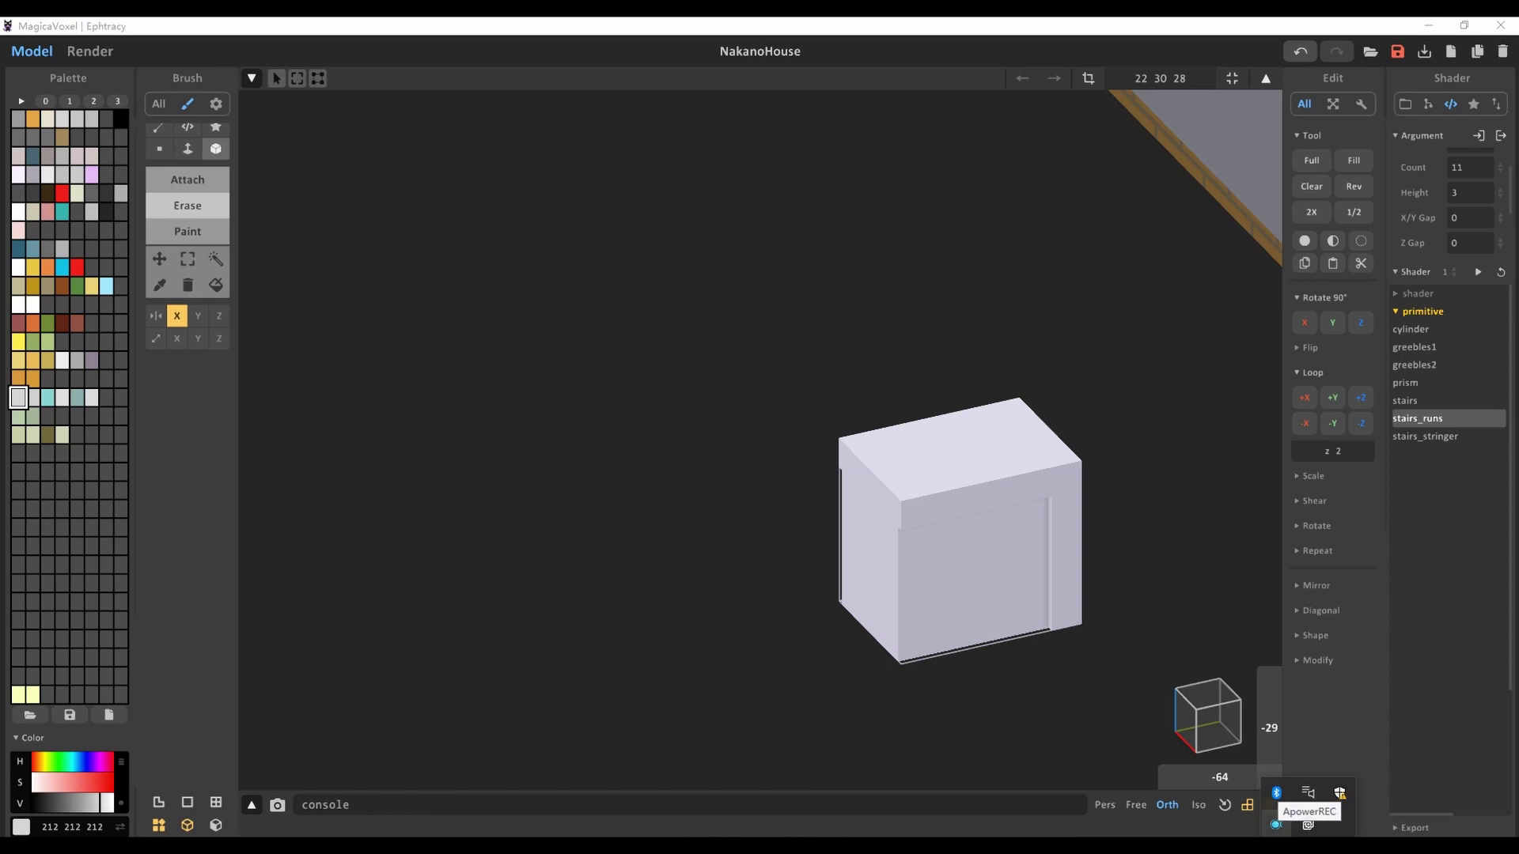
Erase more voxels from the front and lower sides of the toilet block to form a narrower stepped pedestal
{"action": "mouse_move", "coordinate": [934, 482]}
{"action": "right_mouse_down"}
{"action": "mouse_move", "coordinate": [1030, 485]}
{"action": "mouse_move", "coordinate": [946, 630]}
{"action": "mouse_move", "coordinate": [947, 562]}
{"action": "right_mouse_up"}
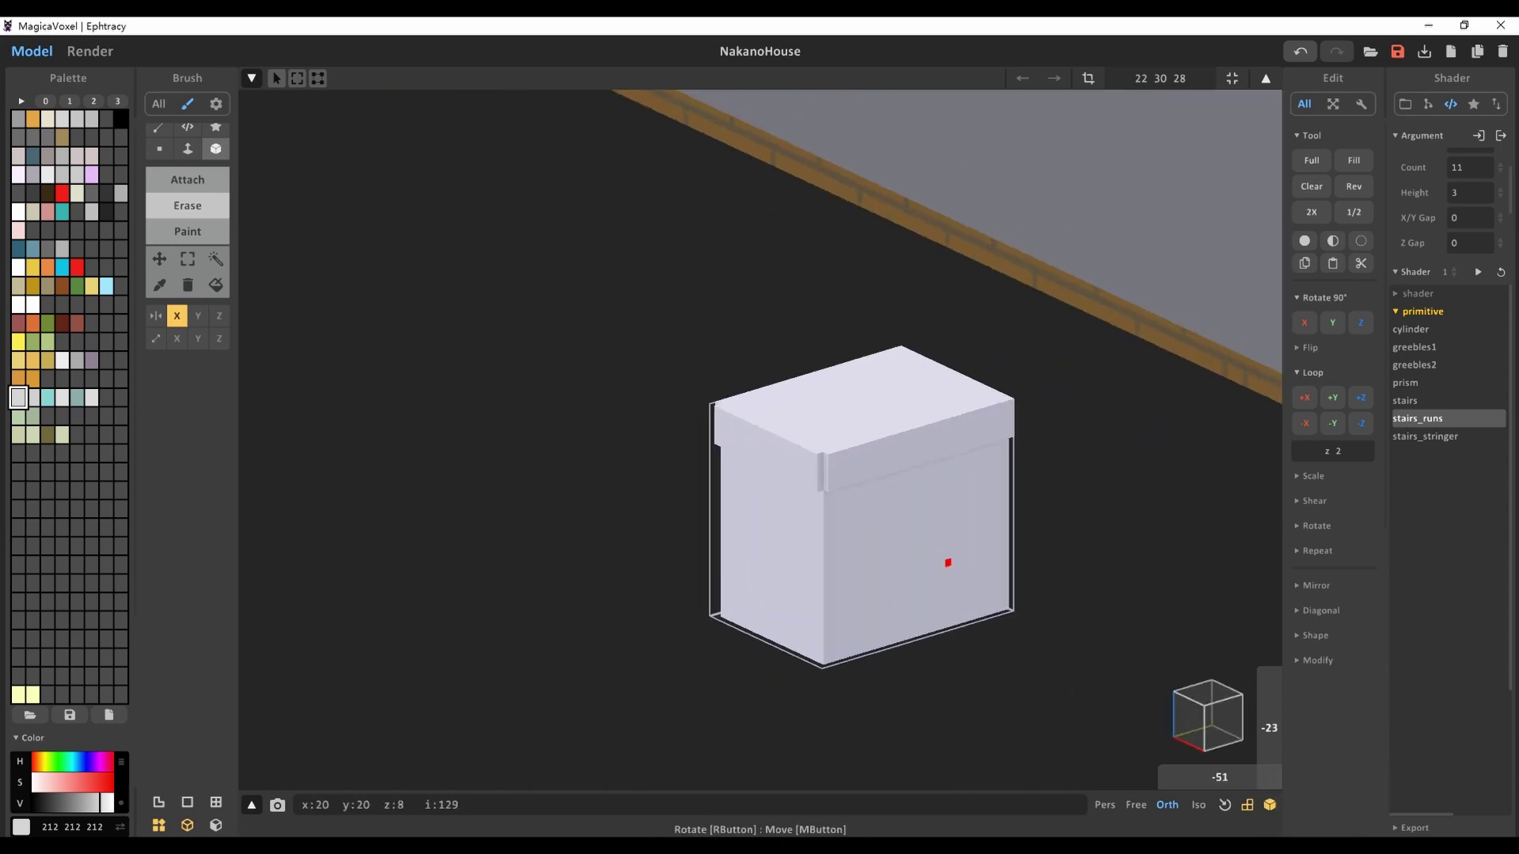
{"action": "key", "text": "f"}
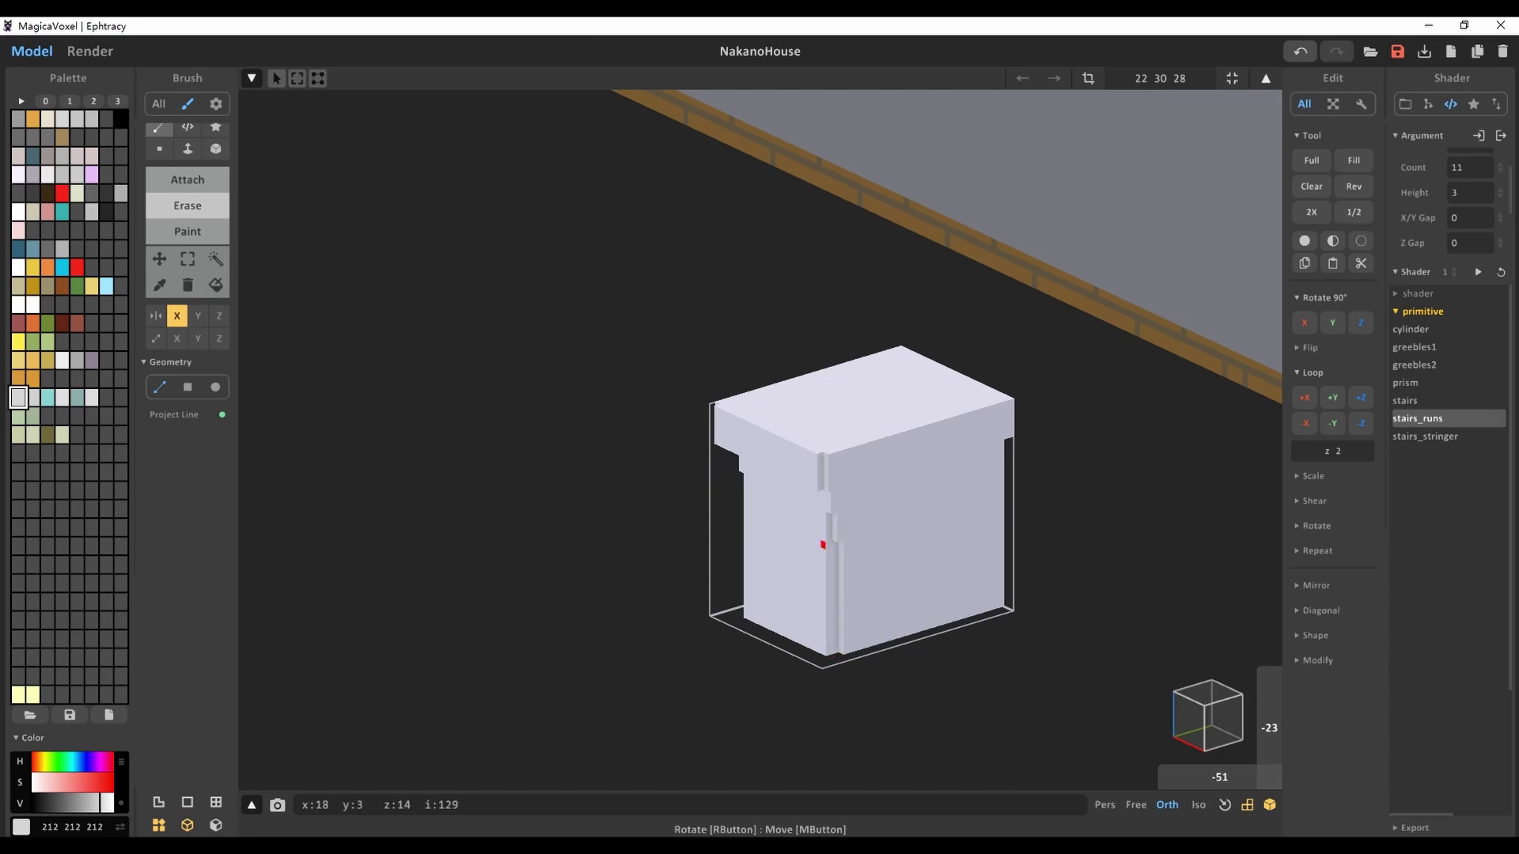
{"action": "right_click_drag", "start_coordinate": [1000, 566], "coordinate": [961, 498]}
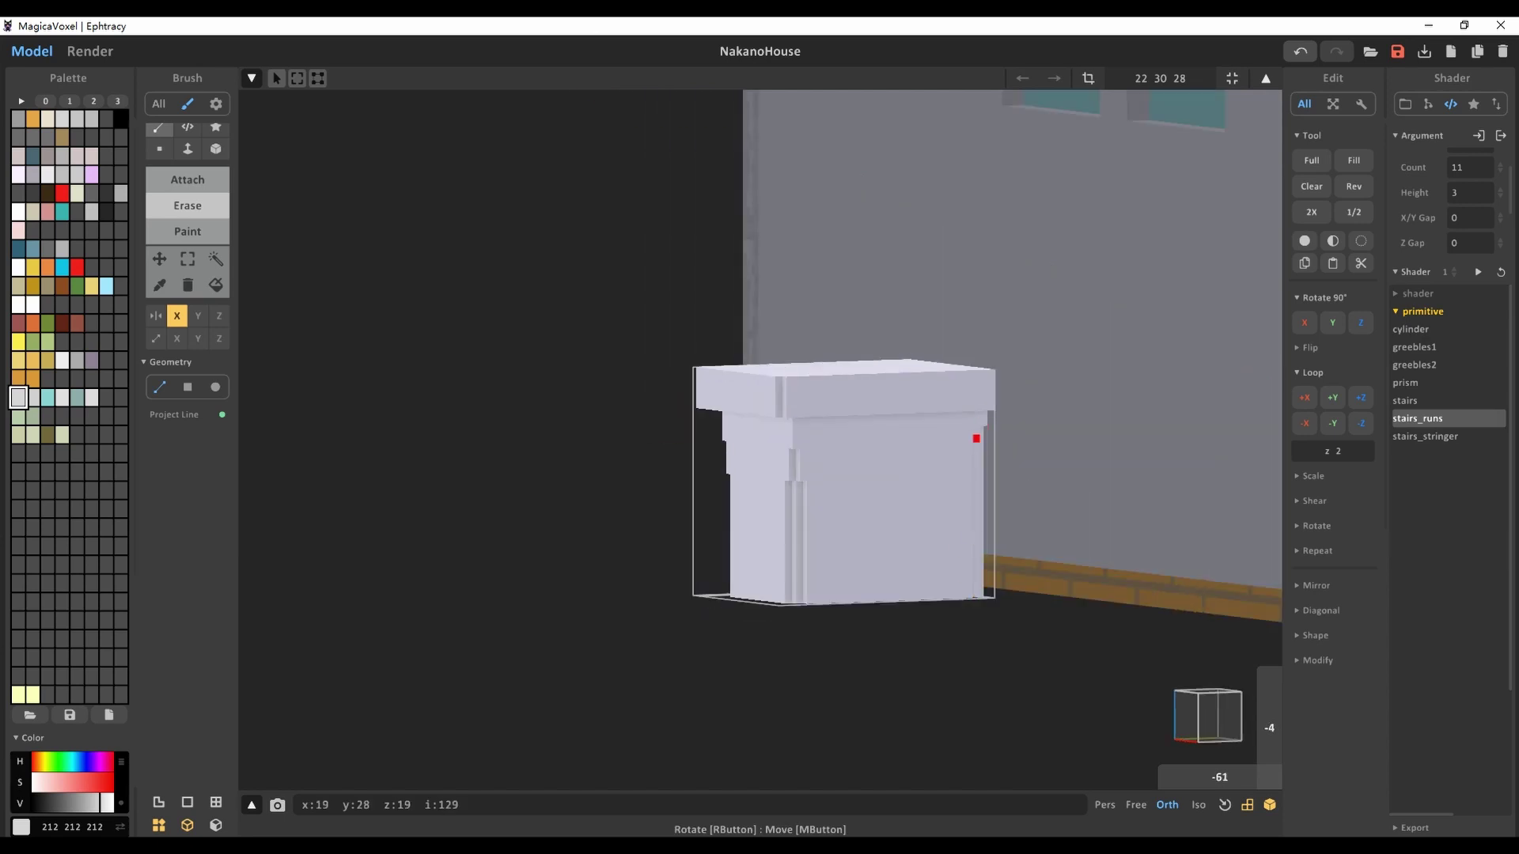
Round the toilet's front corners, its lid edges and the underside of its rim by erasing voxels in steps
{"action": "right_click_drag", "start_coordinate": [976, 438], "coordinate": [752, 509]}
{"action": "scroll", "coordinate": [752, 508], "scroll_direction": "up", "scroll_amount": 2}
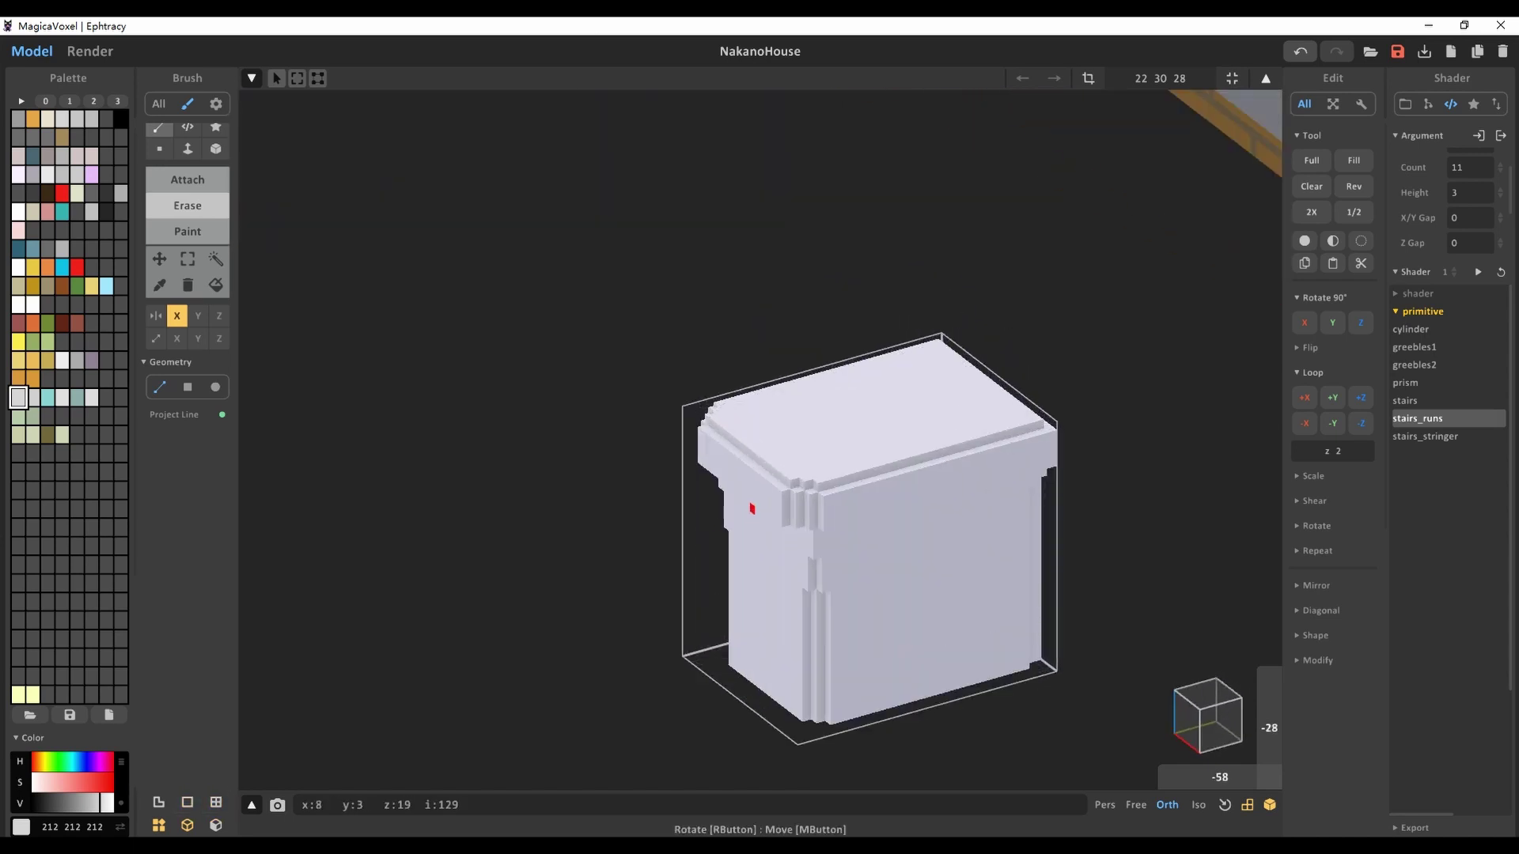
{"action": "right_click_drag", "start_coordinate": [852, 535], "coordinate": [812, 554]}
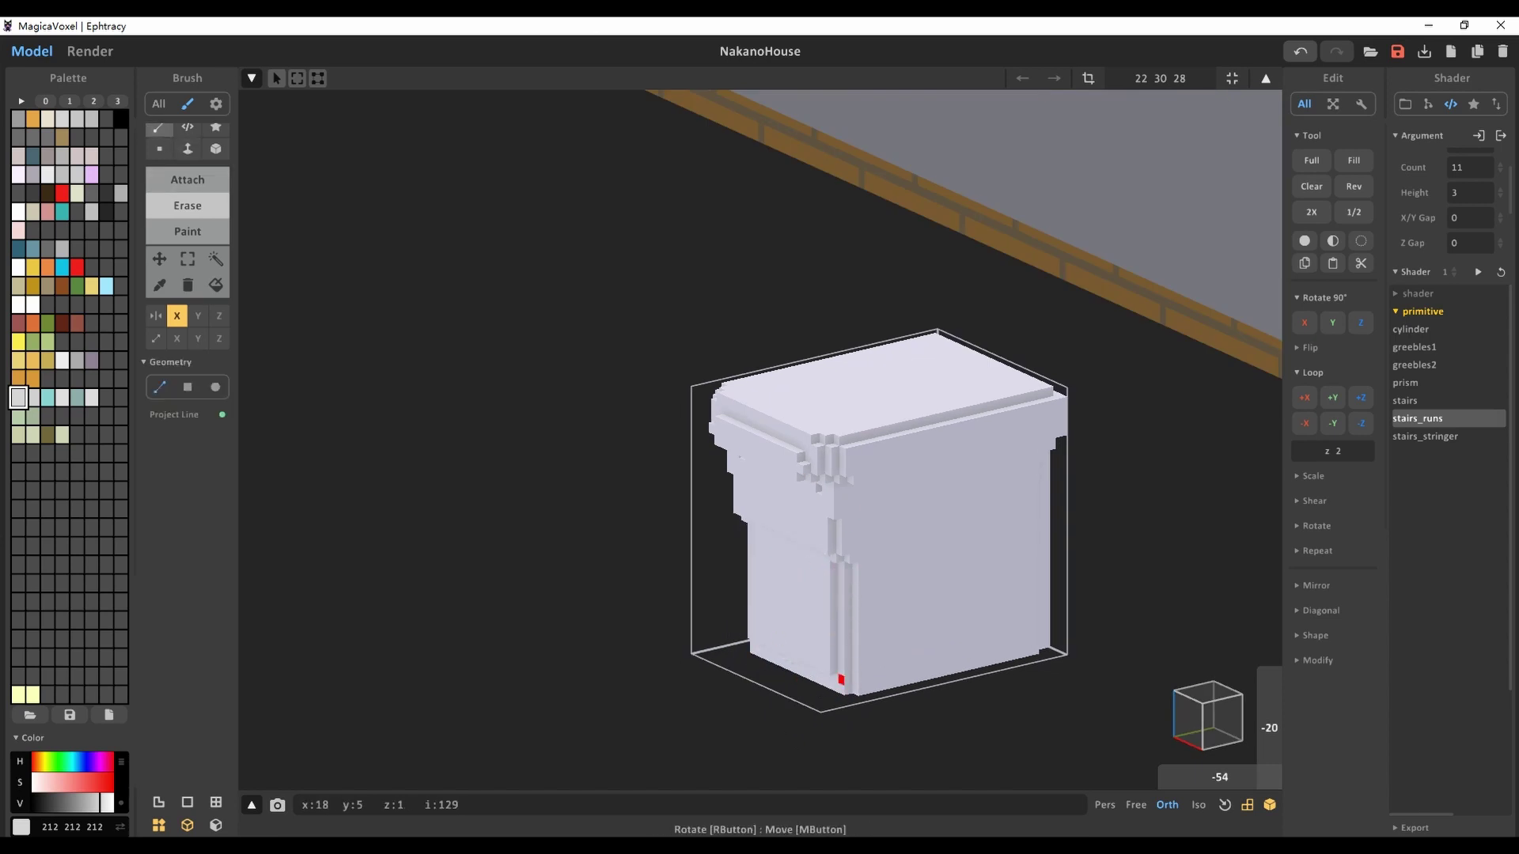
{"action": "right_click_drag", "start_coordinate": [827, 668], "coordinate": [886, 506]}
Outline a small rectangular panel on the top of the toilet near its rear edge
{"action": "mouse_move", "coordinate": [899, 431]}
{"action": "right_mouse_down"}
{"action": "mouse_move", "coordinate": [882, 512]}
{"action": "mouse_move", "coordinate": [953, 509]}
{"action": "mouse_move", "coordinate": [955, 475]}
{"action": "mouse_move", "coordinate": [886, 455]}
{"action": "mouse_move", "coordinate": [932, 433]}
{"action": "mouse_move", "coordinate": [893, 459]}
{"action": "mouse_move", "coordinate": [950, 395]}
{"action": "right_mouse_up"}
{"action": "key", "text": "l"}
{"action": "right_click_drag", "start_coordinate": [791, 554], "coordinate": [784, 577]}
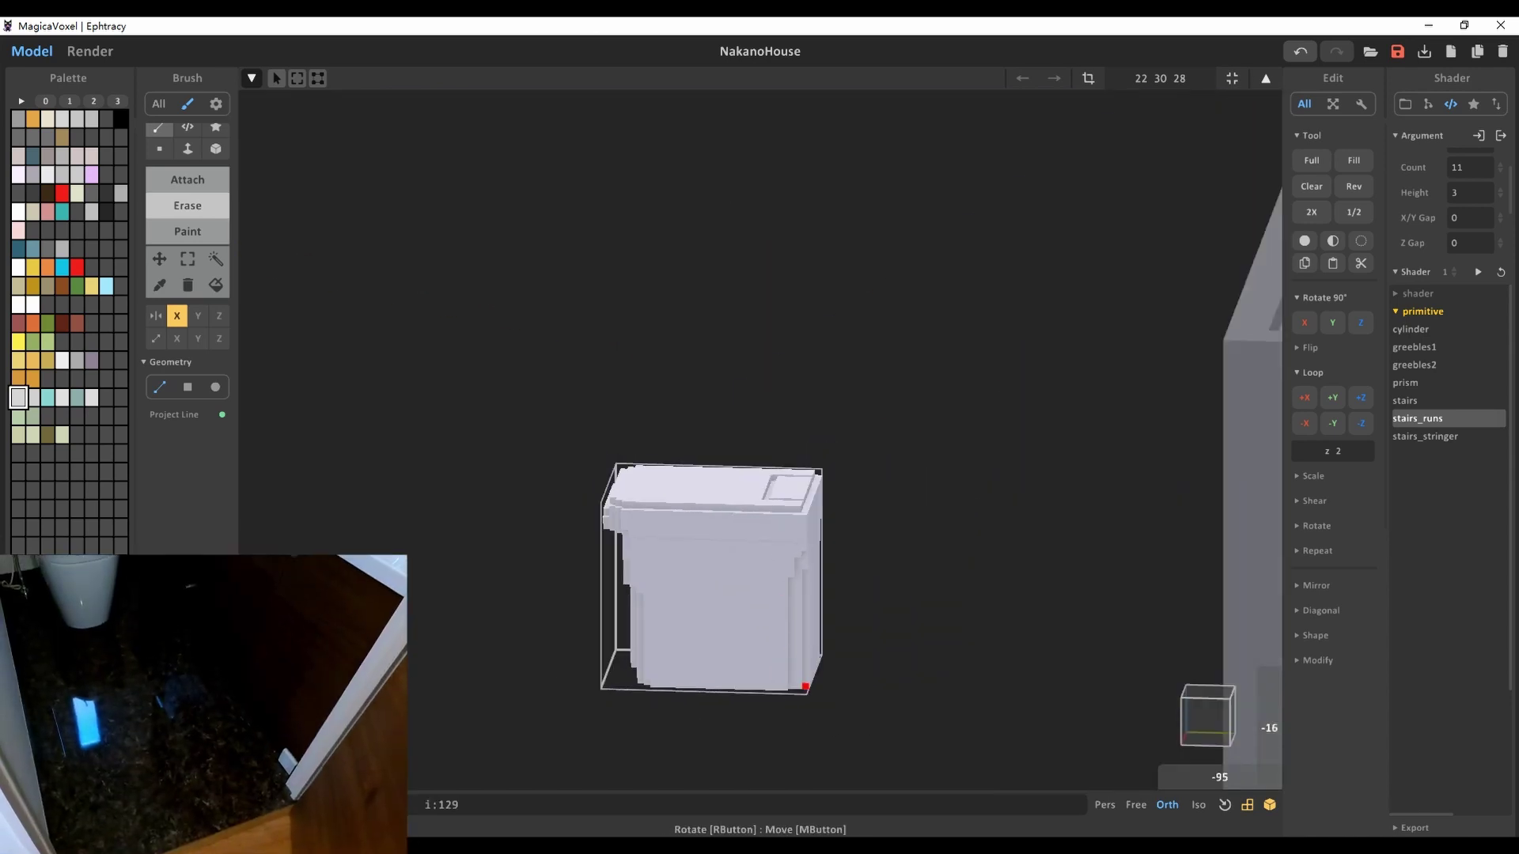
{"action": "scroll", "coordinate": [800, 688], "scroll_direction": "up", "scroll_amount": 5}
{"action": "key", "text": "Tab"}
{"action": "scroll", "coordinate": [759, 428], "scroll_direction": "down", "scroll_amount": 5}
{"action": "right_click_drag", "start_coordinate": [759, 427], "coordinate": [838, 372]}
Set the material of the 212, 212, 212 palette colour to Diffuse and preview the house in the render
{"action": "left_click", "coordinate": [90, 50]}
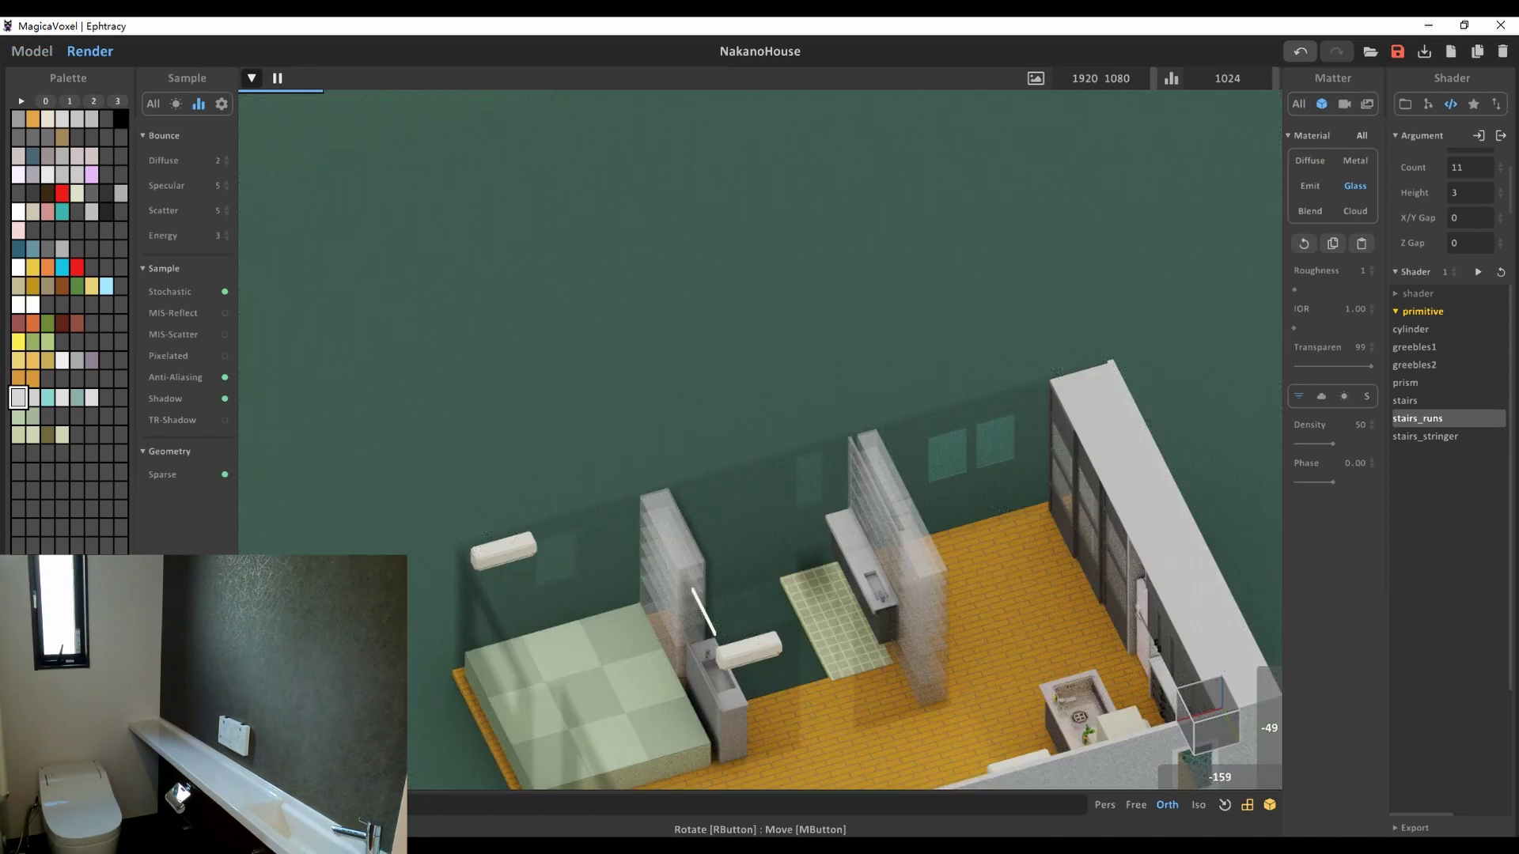
{"action": "left_click", "coordinate": [31, 51]}
{"action": "right_click_drag", "start_coordinate": [553, 554], "coordinate": [647, 589]}
{"action": "key", "text": "Tab"}
{"action": "key", "text": "Tab"}
{"action": "key", "text": "Tab"}
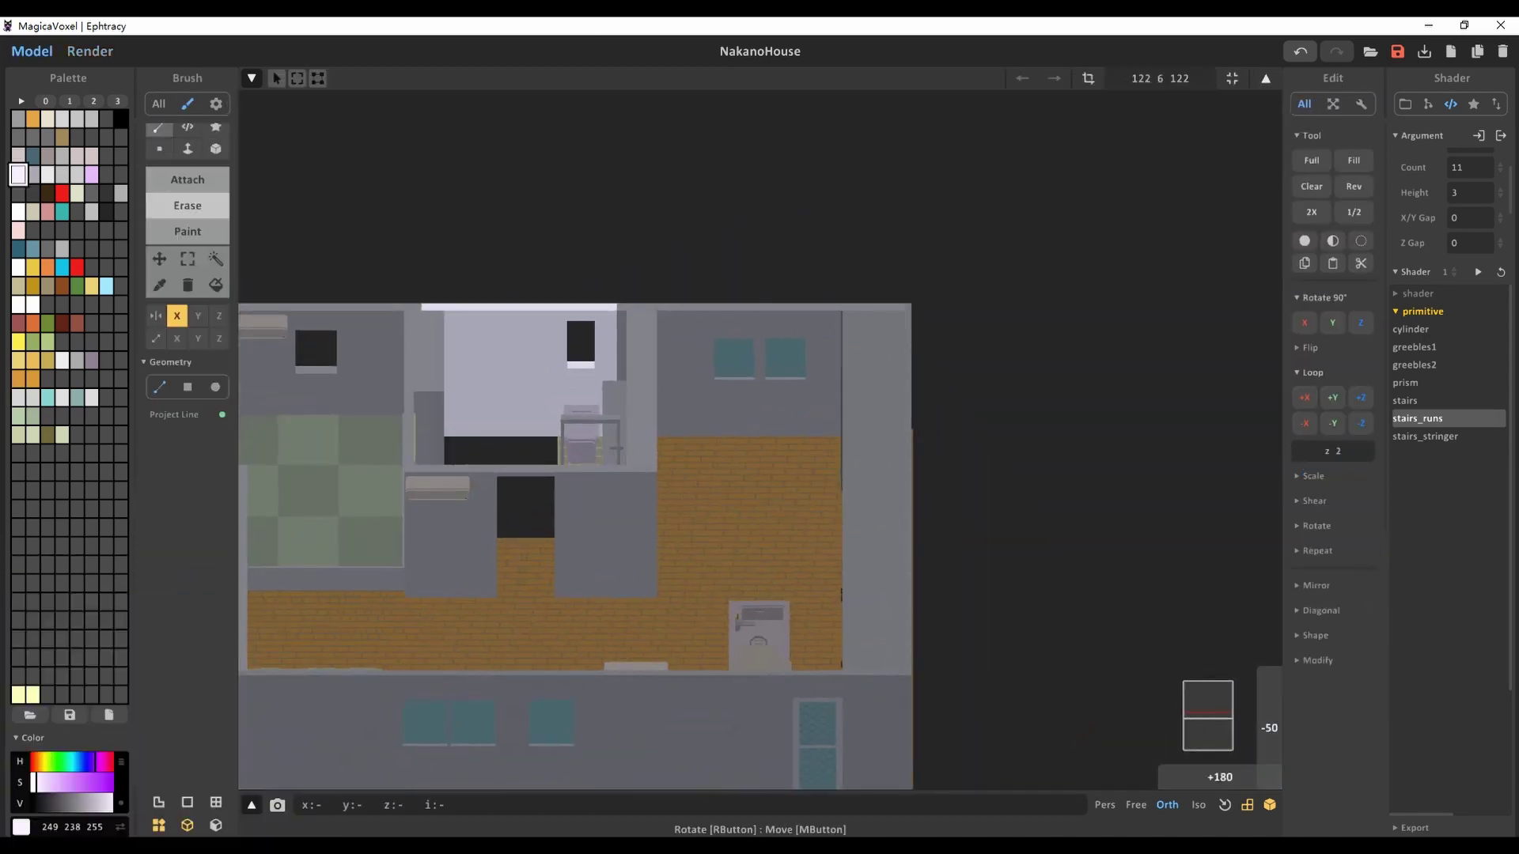
{"action": "key", "text": "Tab"}
{"action": "left_click", "coordinate": [89, 50]}
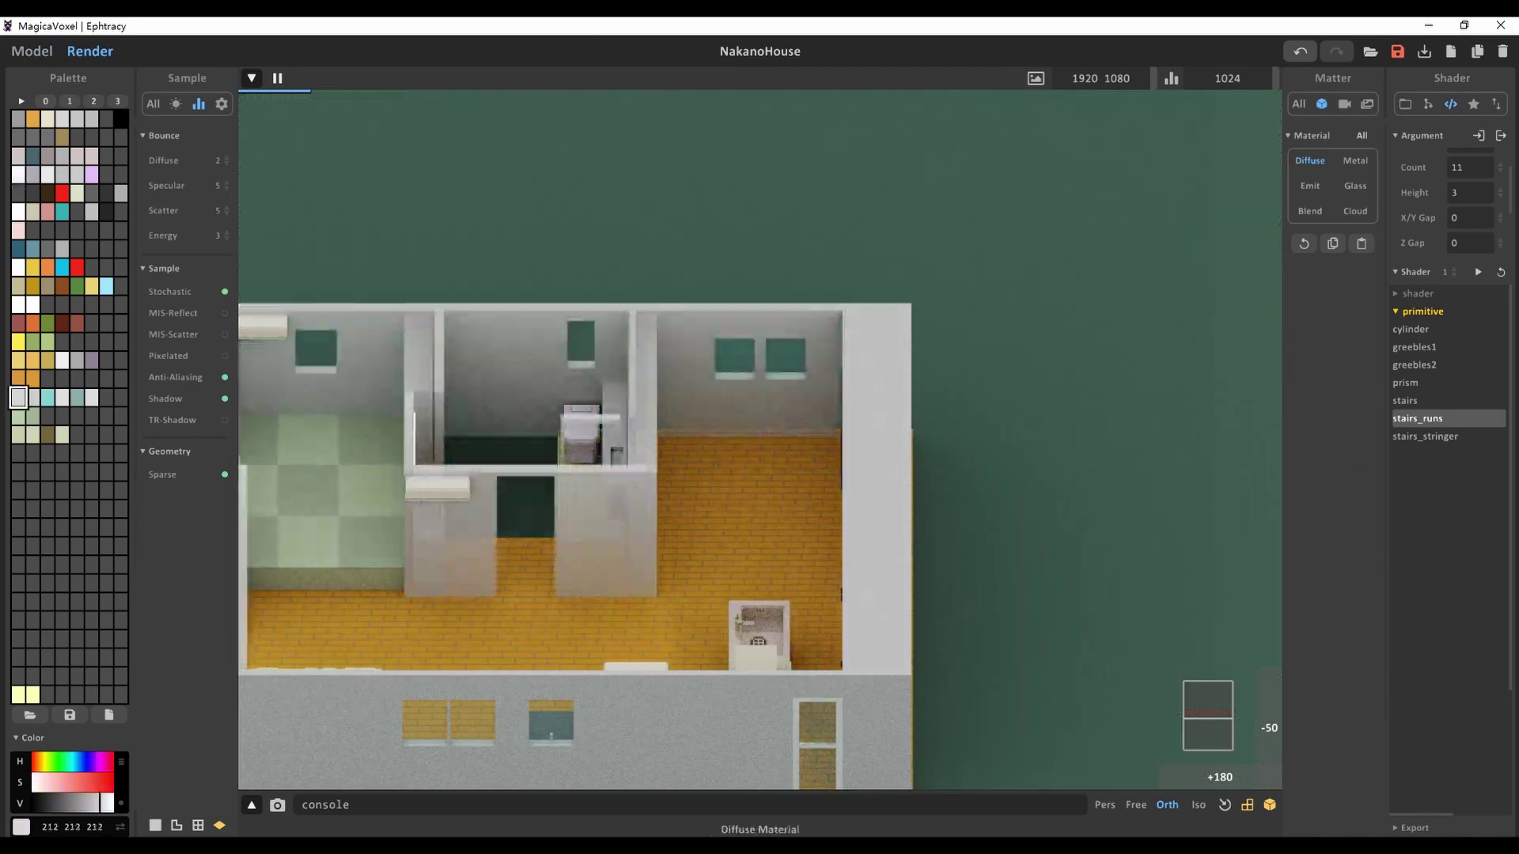
Paint the counter wall of the toilet room dark grey (107, 107, 107) and render the house
{"action": "mouse_move", "coordinate": [647, 588]}
{"action": "right_mouse_down"}
{"action": "mouse_move", "coordinate": [704, 589]}
{"action": "mouse_move", "coordinate": [783, 546]}
{"action": "mouse_move", "coordinate": [839, 573]}
{"action": "mouse_move", "coordinate": [795, 550]}
{"action": "mouse_move", "coordinate": [823, 569]}
{"action": "right_mouse_up"}
{"action": "key", "text": "F2"}
{"action": "key", "text": "Tab"}
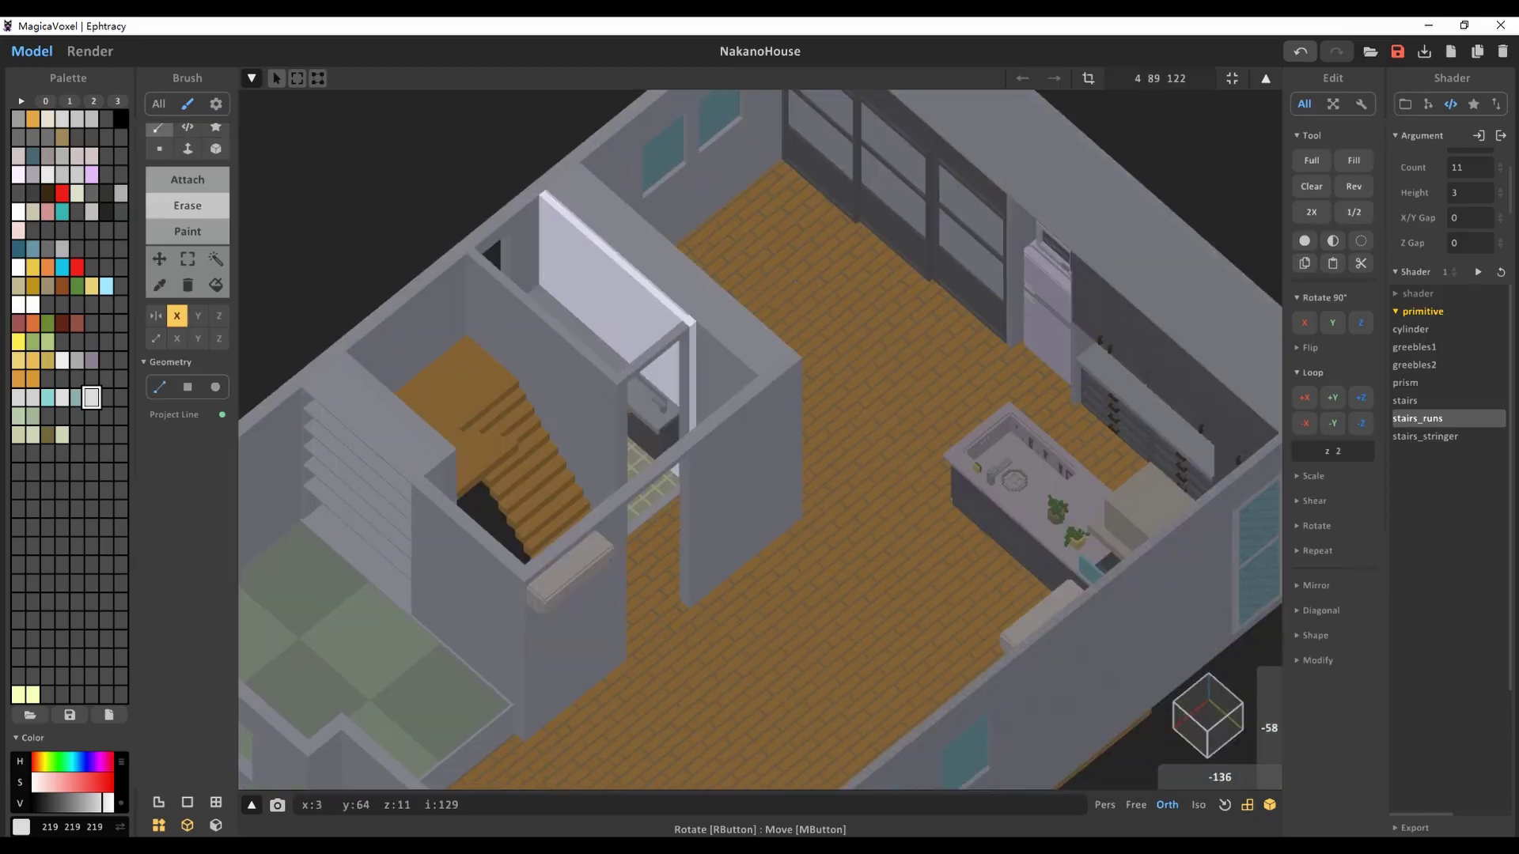
{"action": "key", "text": "Tab"}
{"action": "key", "text": "F2"}
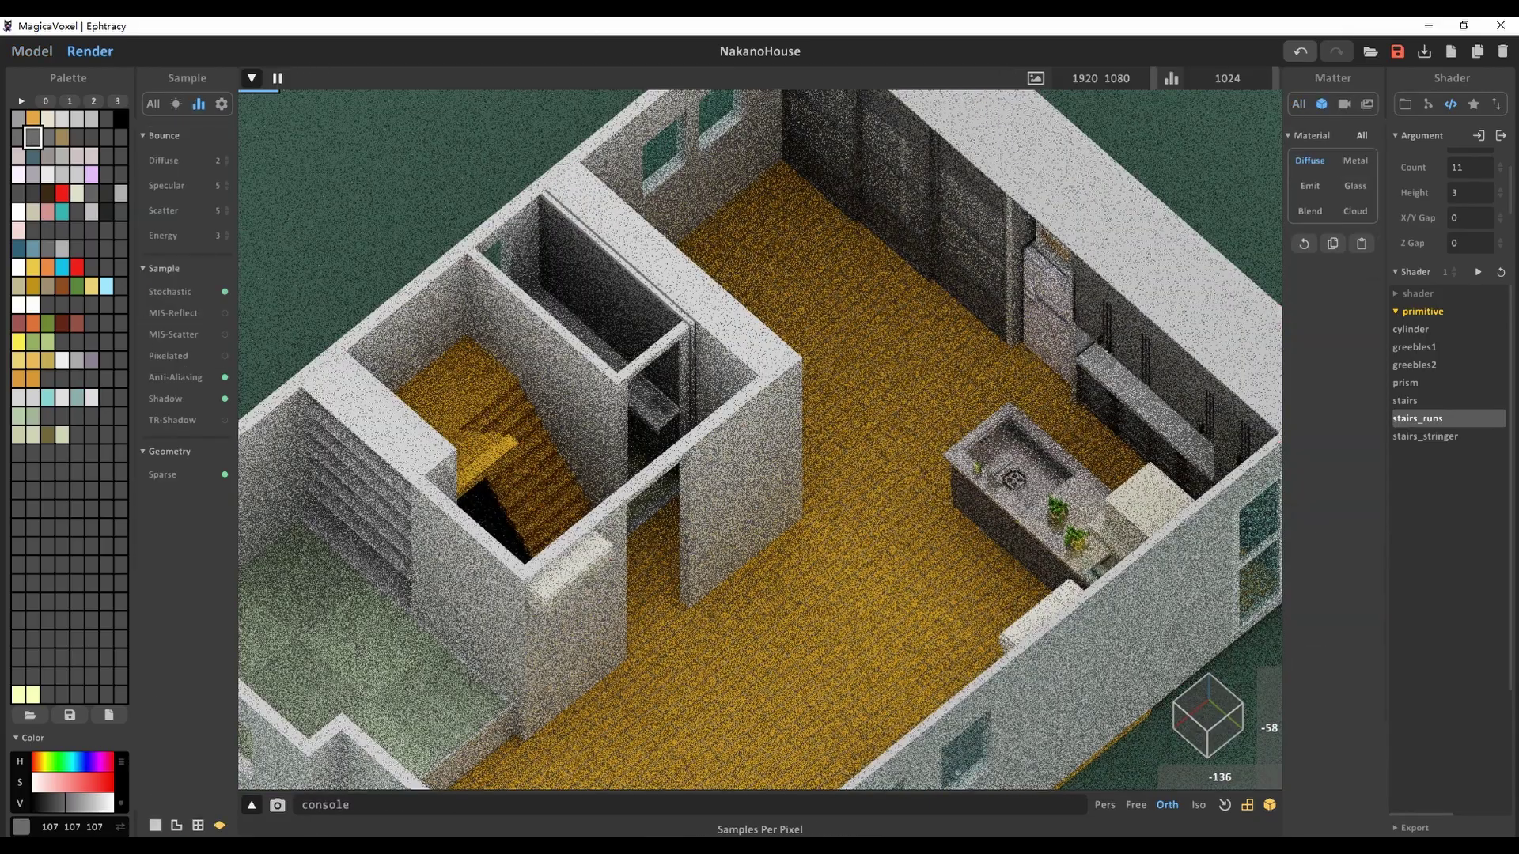
Undo the last change on the toilet room's counter wall and render the house again
{"action": "key", "text": "F2"}
{"action": "key", "text": "Tab"}
{"action": "key", "text": "ctrl+z"}
{"action": "key", "text": "Tab"}
{"action": "key", "text": "F2"}
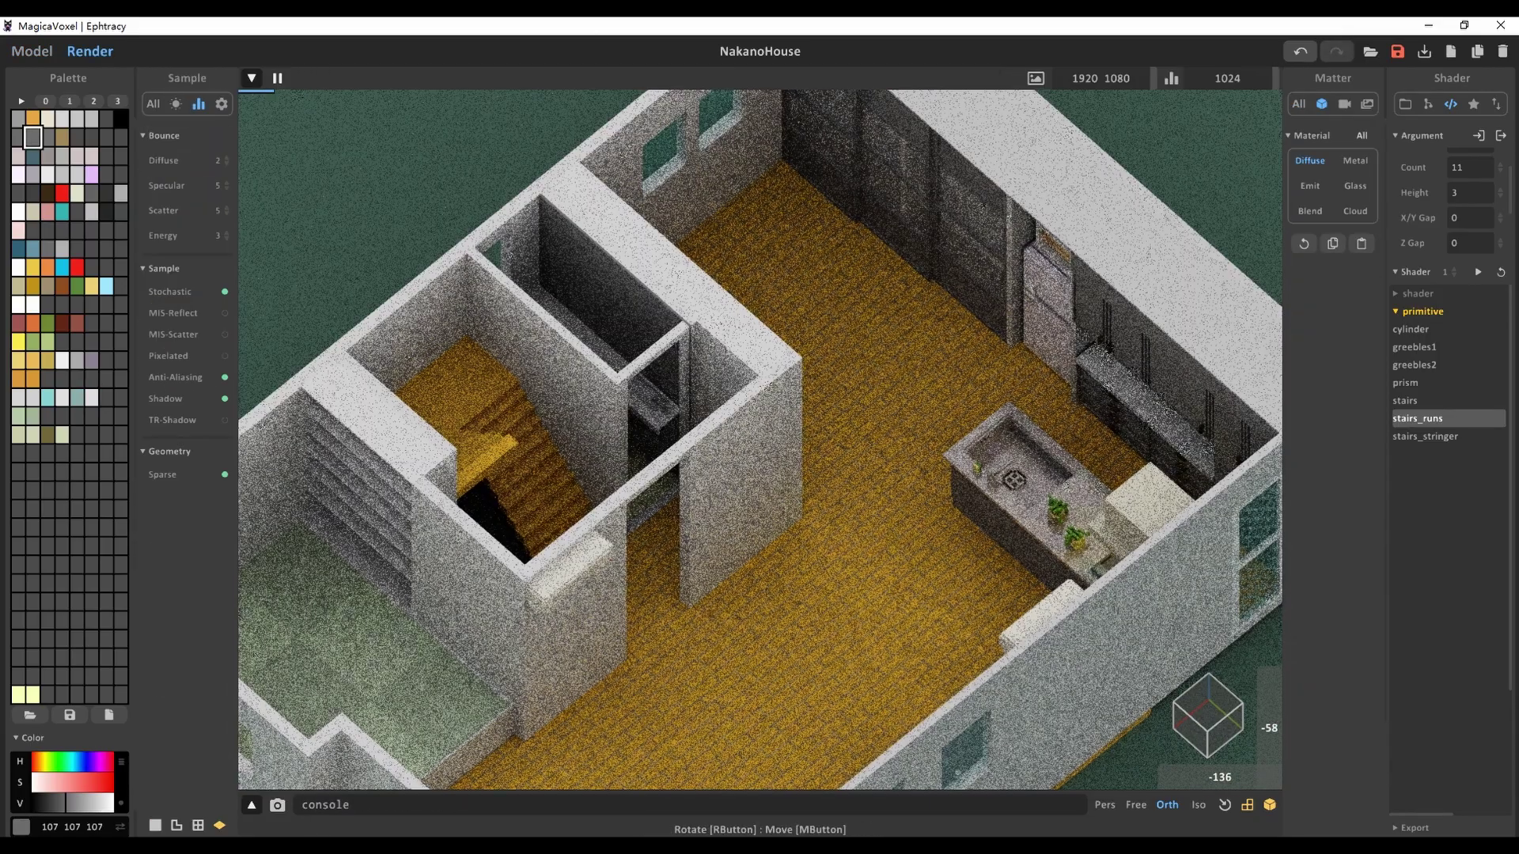
Scale the toilet by 0.96 to 21 × 29 × 27 voxels and add a small grey detail on its lid
{"action": "right_click_drag", "start_coordinate": [759, 435], "coordinate": [637, 423]}
{"action": "key", "text": "F1"}
{"action": "key", "text": "Tab"}
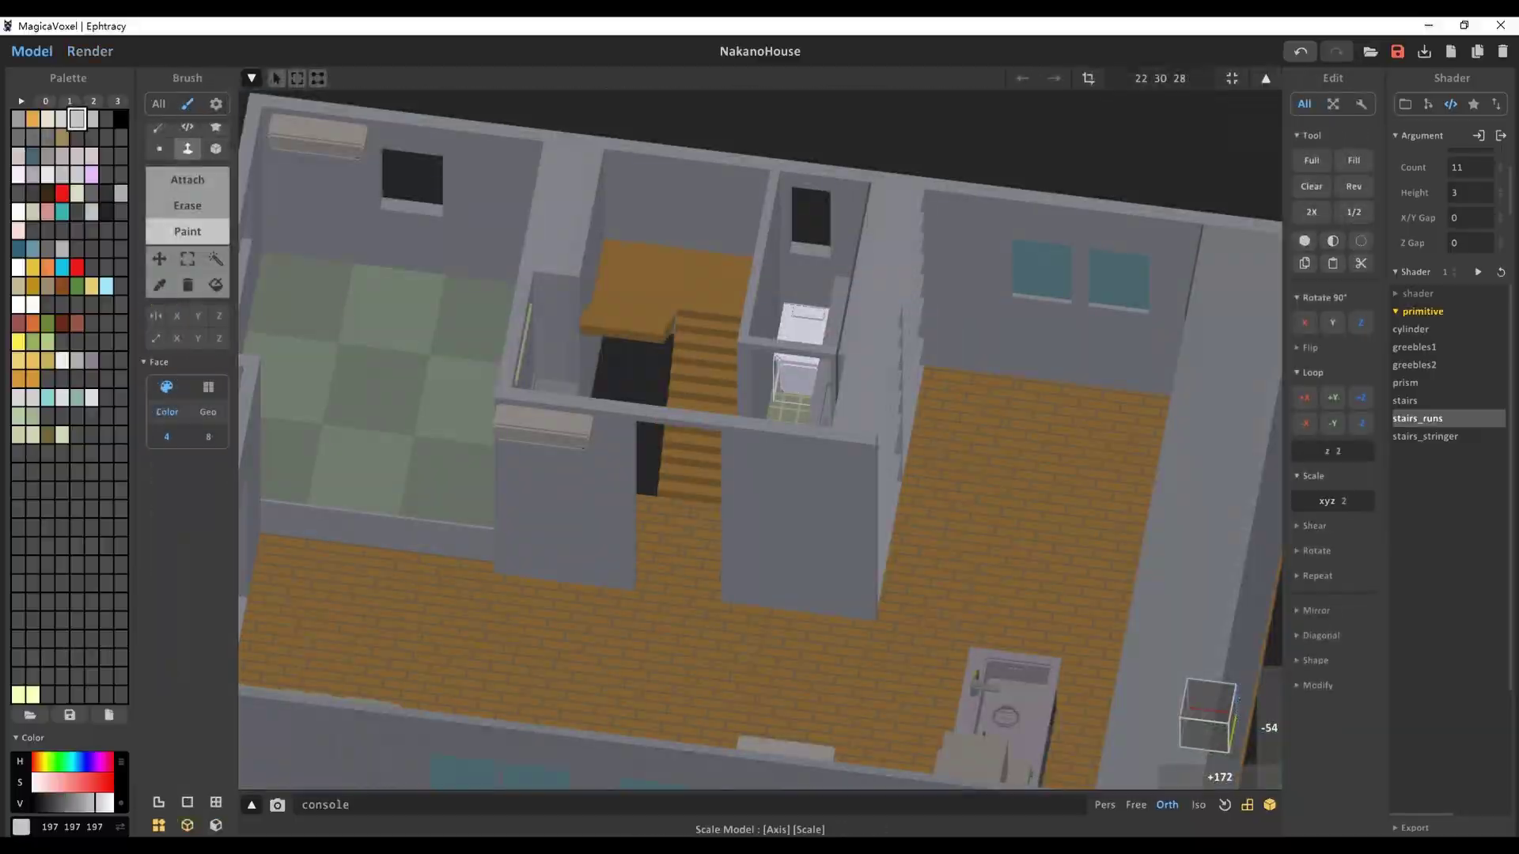
{"action": "key", "text": "Tab"}
{"action": "scroll", "coordinate": [759, 436], "scroll_direction": "down", "scroll_amount": 6}
{"action": "right_click_drag", "start_coordinate": [759, 435], "coordinate": [772, 371]}
{"action": "key", "text": "F2"}
{"action": "key", "text": "F1"}
{"action": "key", "text": "Tab"}
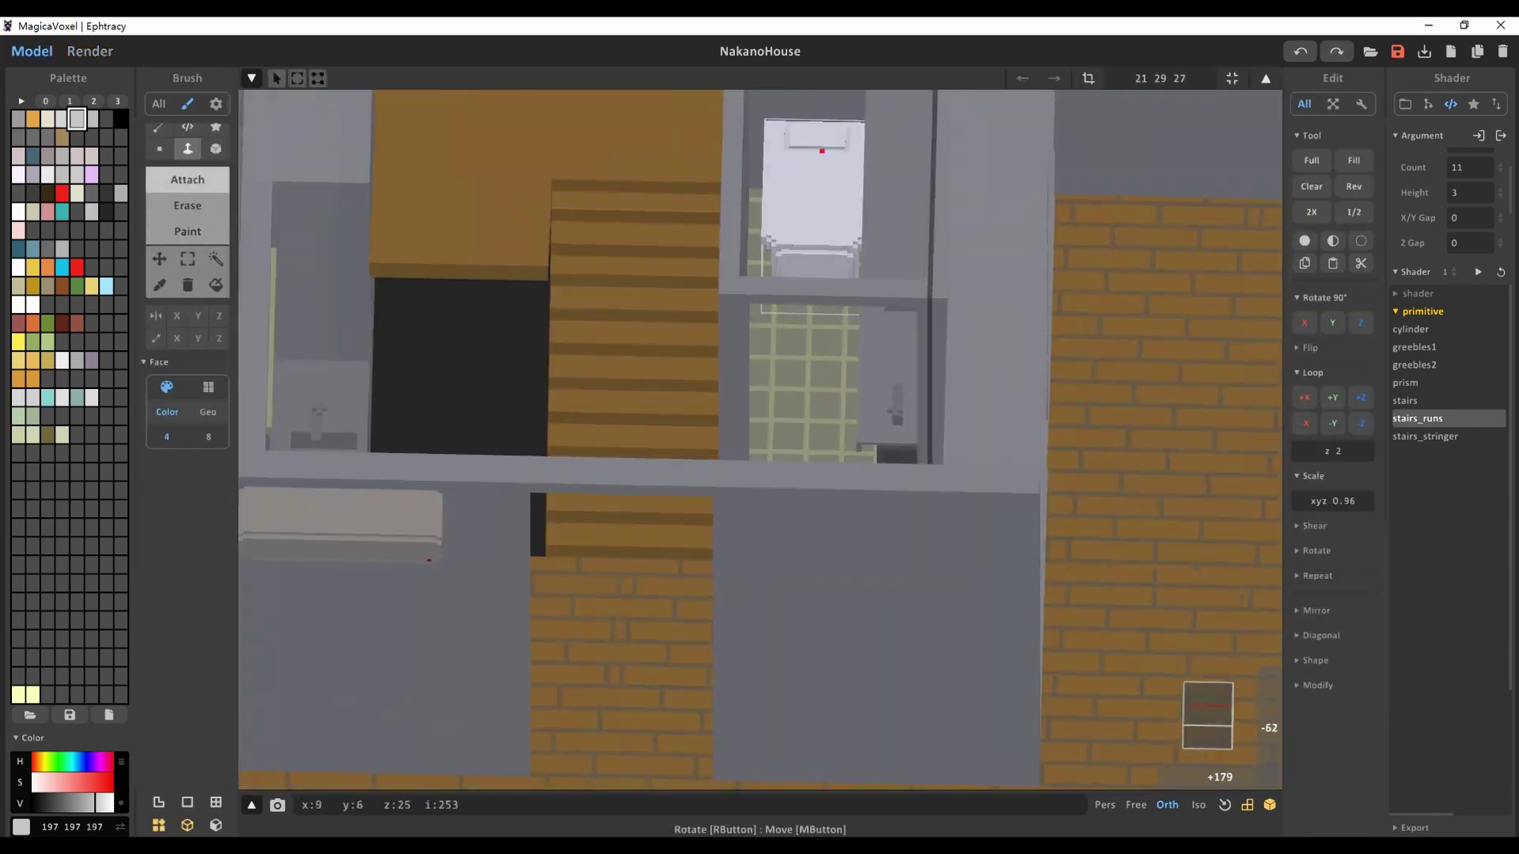
{"action": "scroll", "coordinate": [878, 332], "scroll_direction": "down", "scroll_amount": 4}
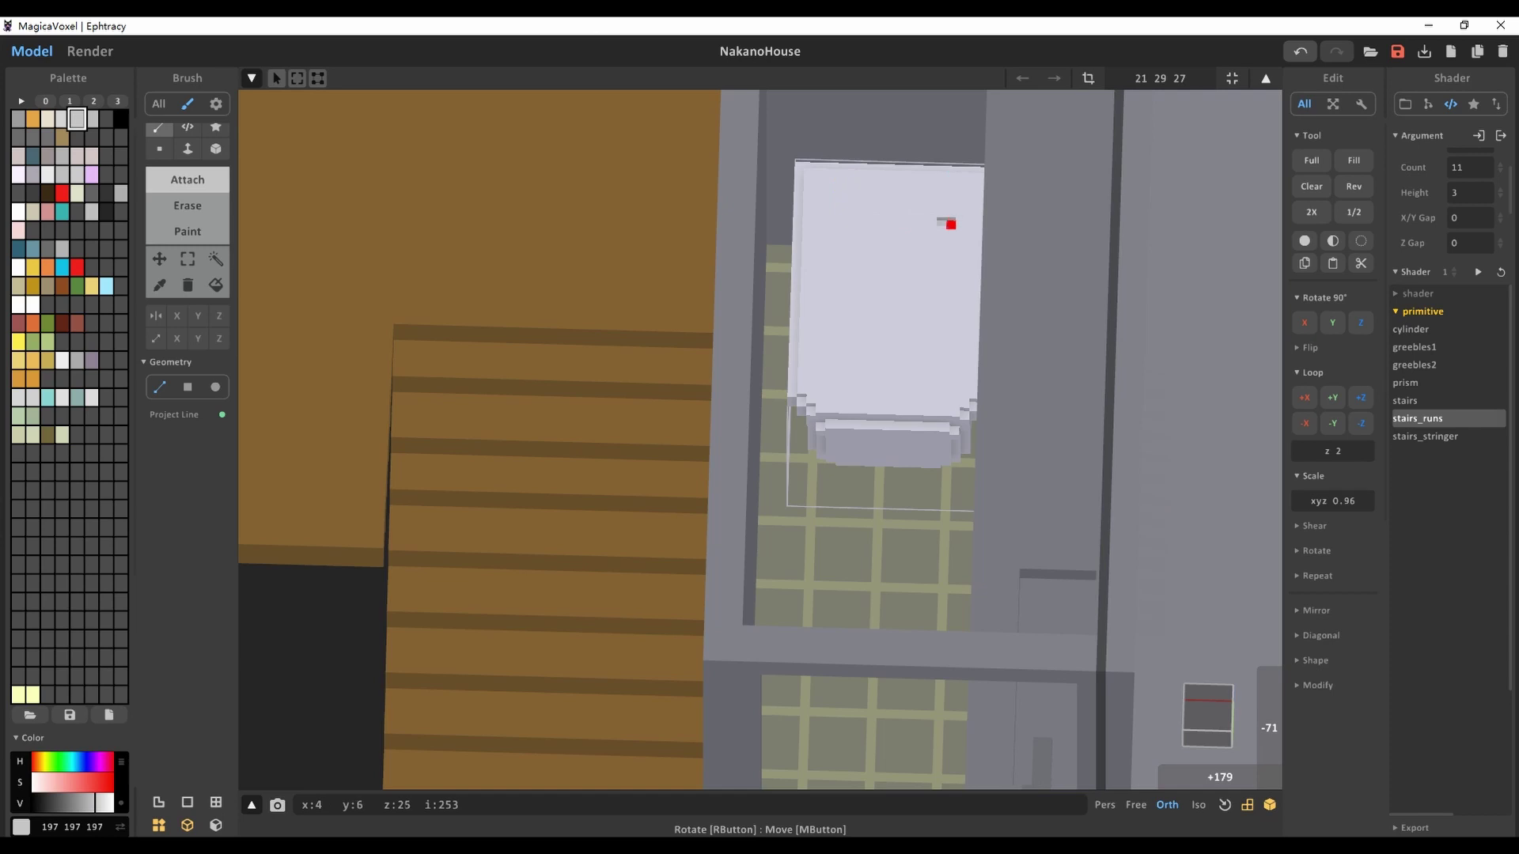
{"action": "key", "text": "F2"}
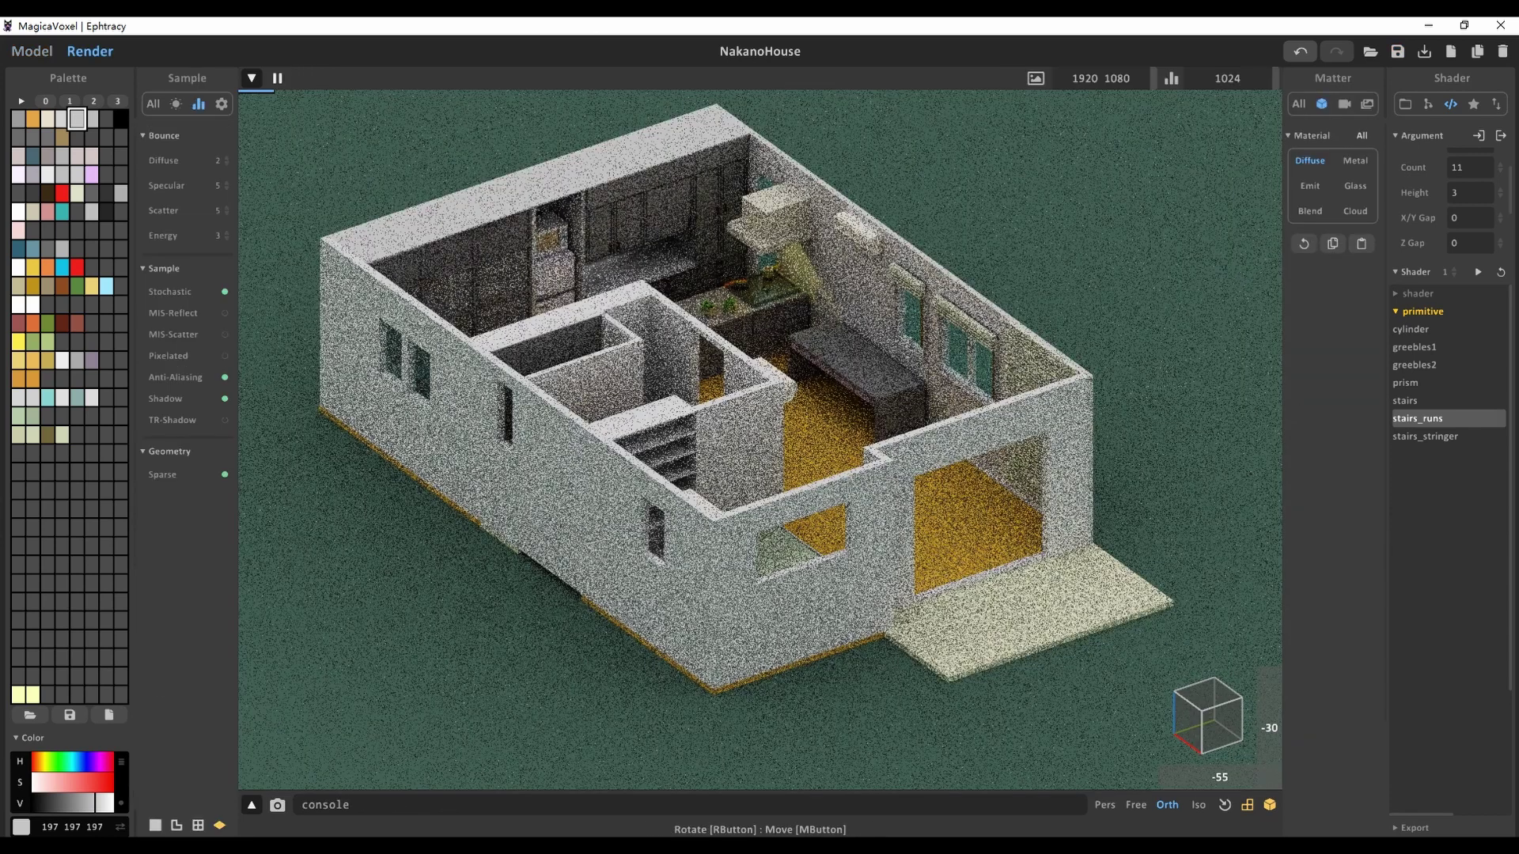
Change the window glass colour to light blue (138, 192, 212) in the rendered house
{"action": "right_click_drag", "start_coordinate": [759, 439], "coordinate": [838, 439]}
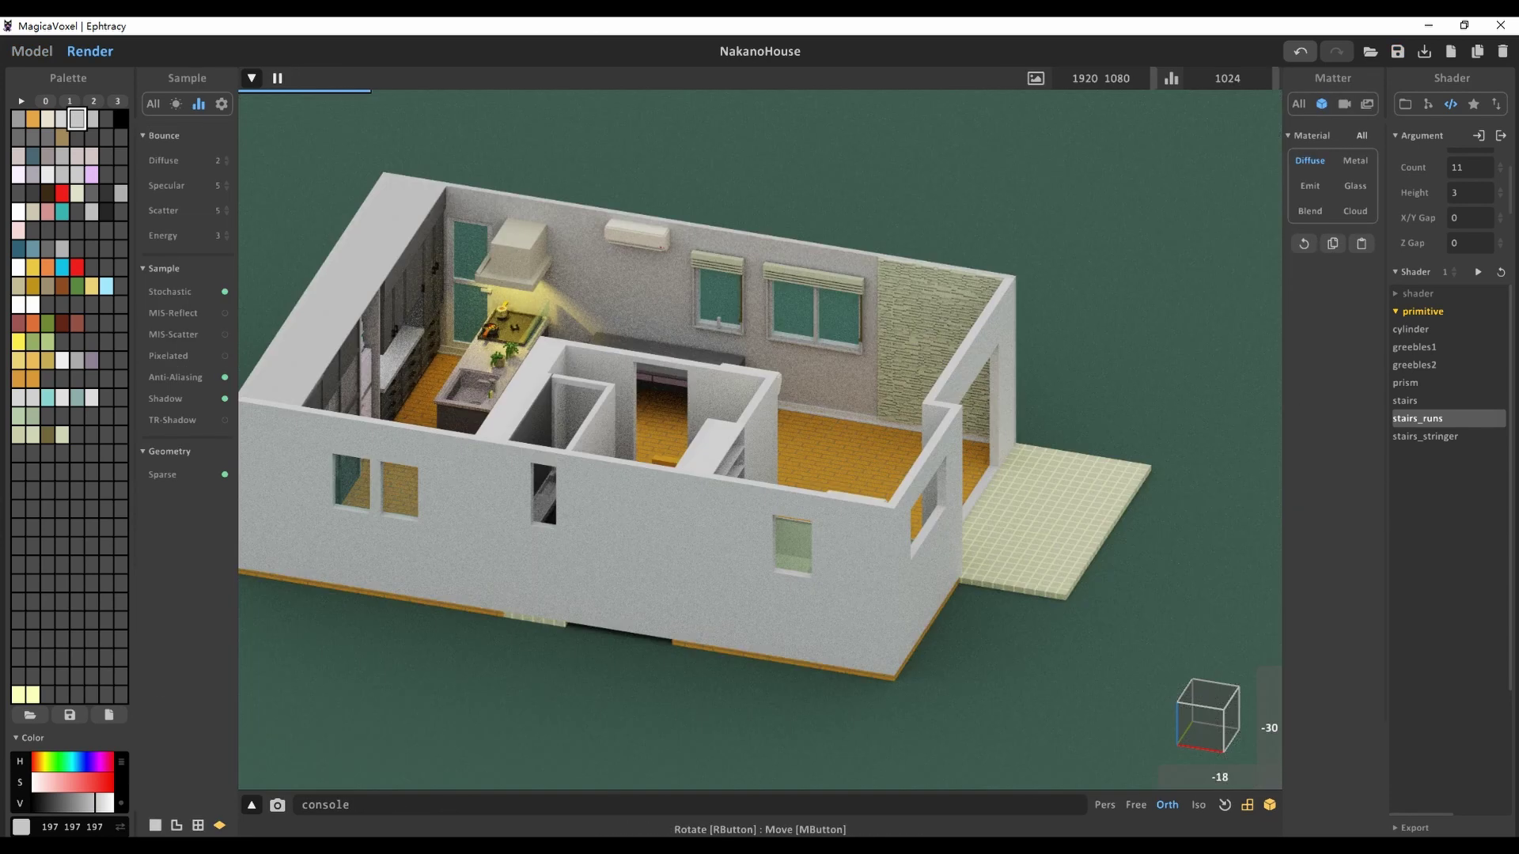
{"action": "left_click_drag", "start_coordinate": [104, 803], "coordinate": [100, 803]}
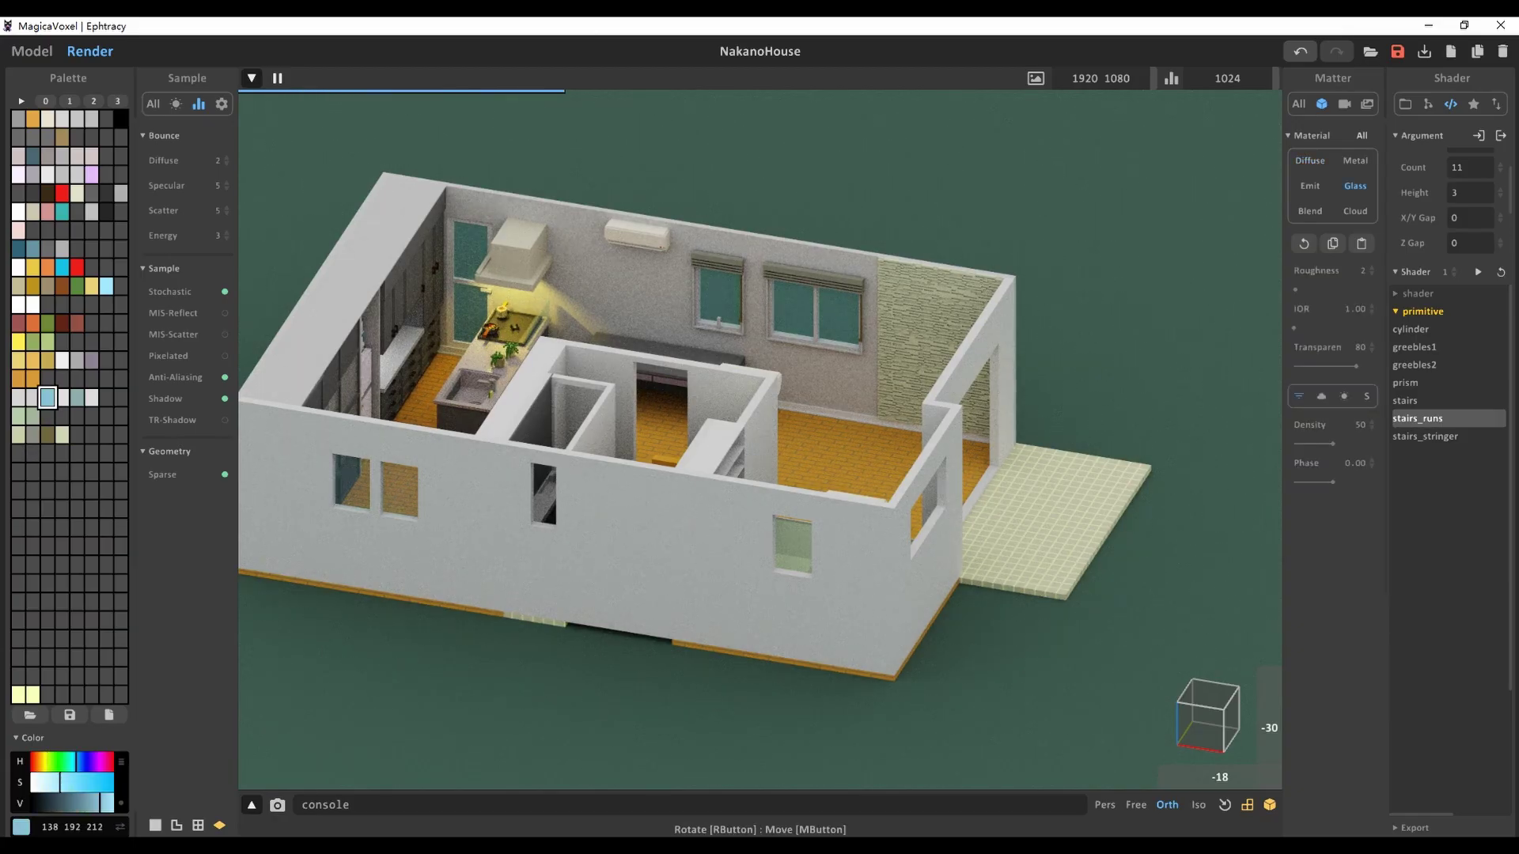
{"action": "right_click_drag", "start_coordinate": [759, 439], "coordinate": [712, 435]}
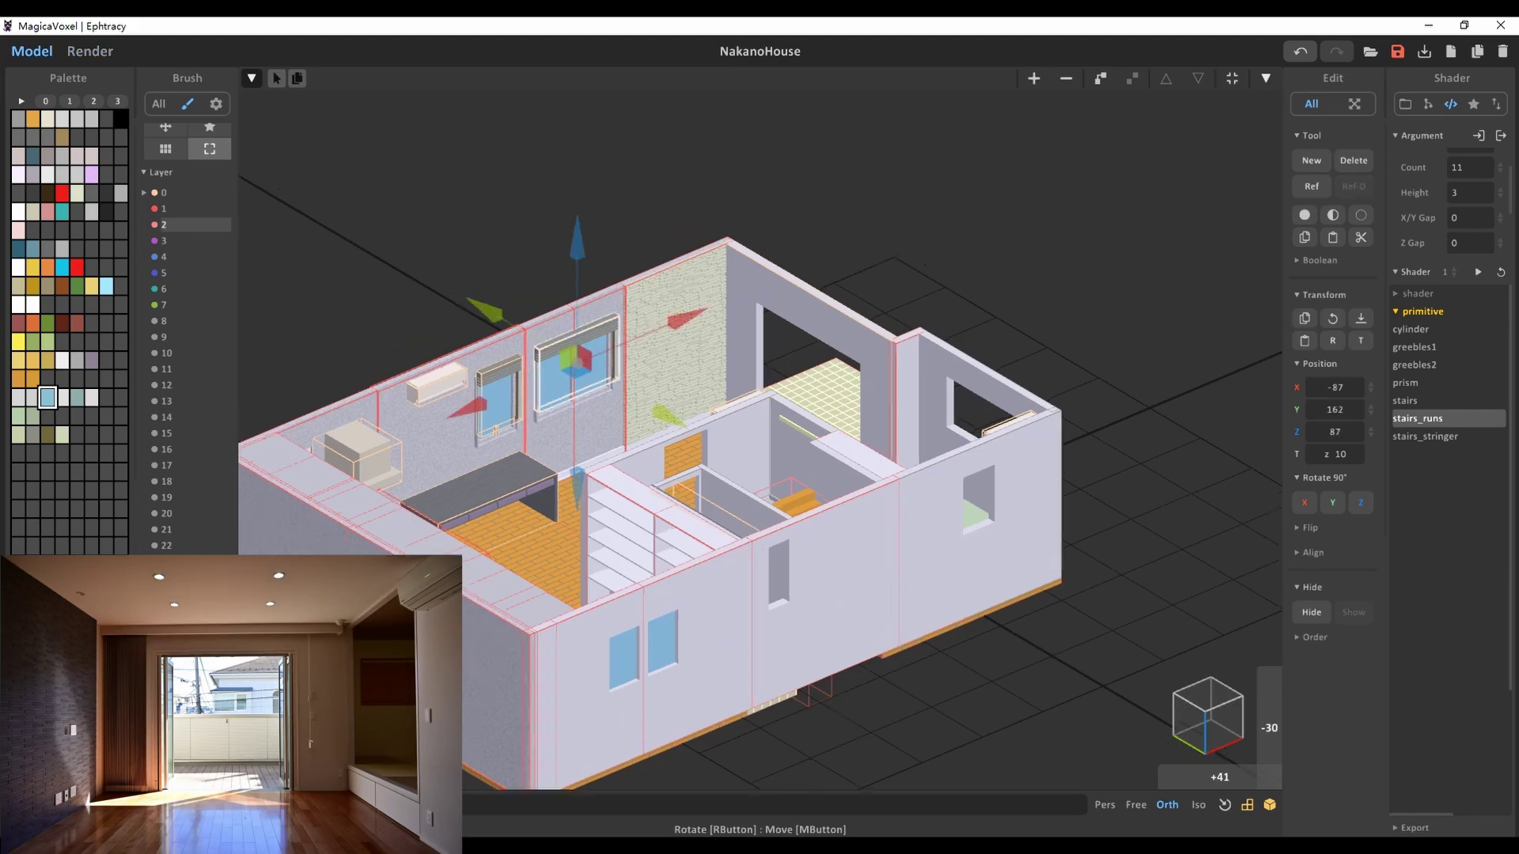
Place copies of the window blind over the balcony opening at X 36, Y 85, Z 87 and the tatami room window at X 56, Y -64, Z 87
{"action": "scroll", "coordinate": [814, 435], "scroll_direction": "up", "scroll_amount": 5}
{"action": "left_click", "coordinate": [1204, 692]}
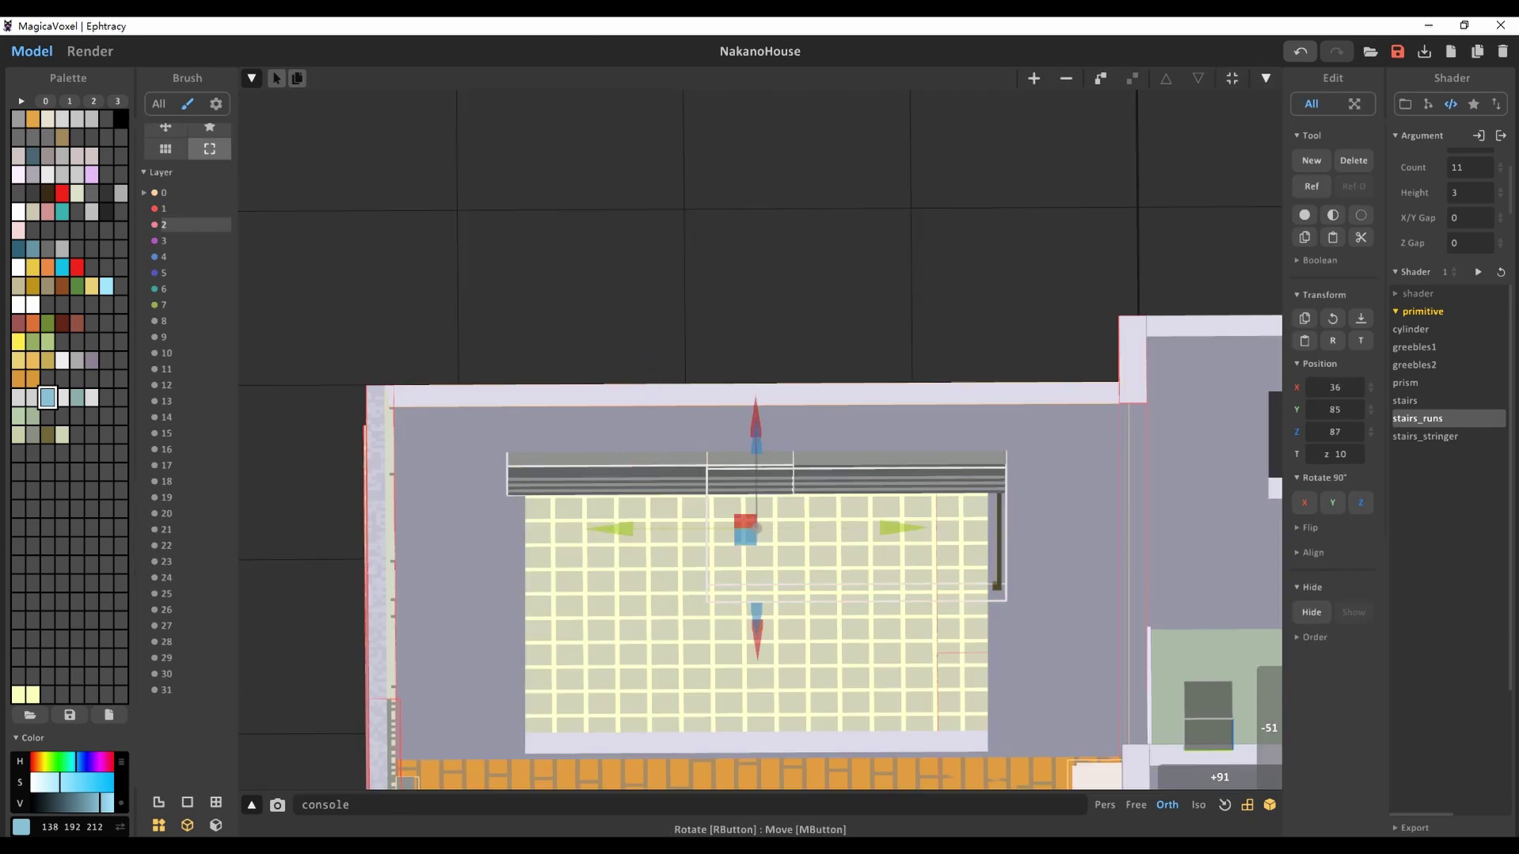
{"action": "right_click_drag", "start_coordinate": [759, 427], "coordinate": [839, 372]}
{"action": "right_click_drag", "start_coordinate": [759, 427], "coordinate": [854, 380]}
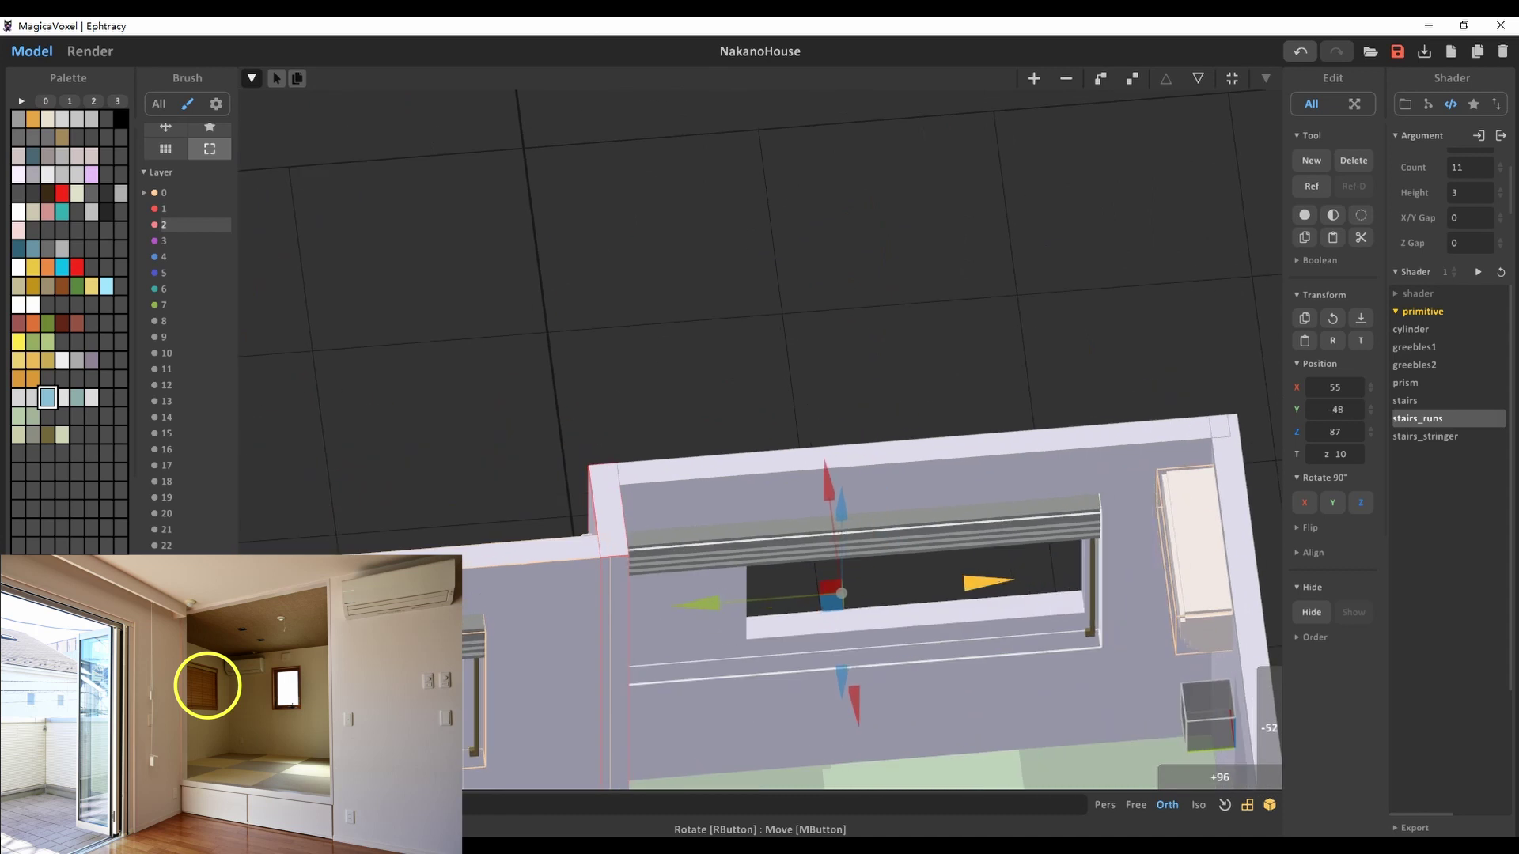
{"action": "right_click_drag", "start_coordinate": [760, 427], "coordinate": [807, 396]}
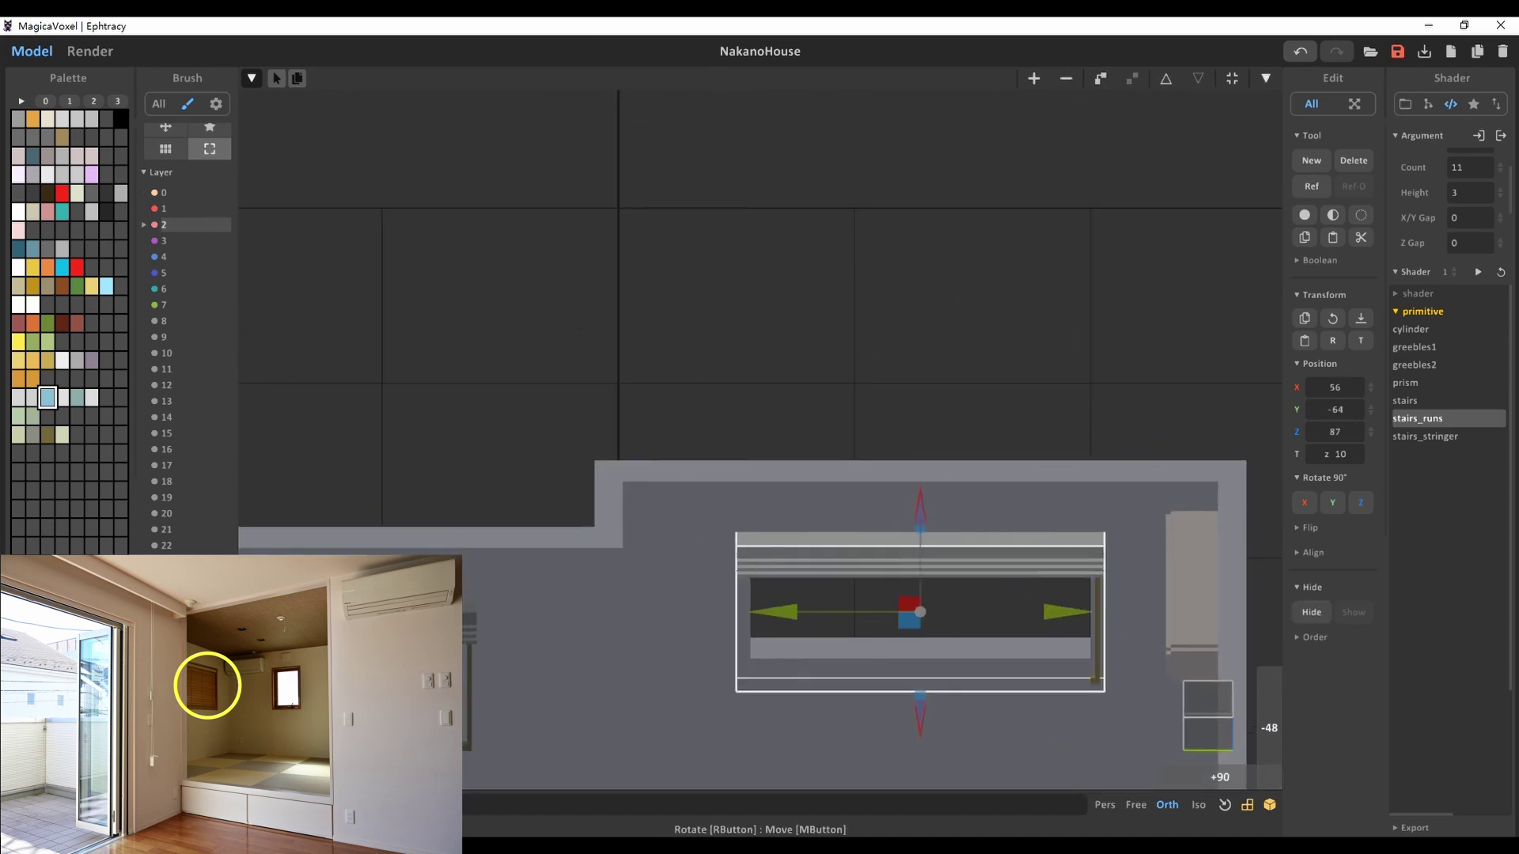
Recolour the tatami room's blind wood brown using a new palette colour
{"action": "key", "text": "Tab"}
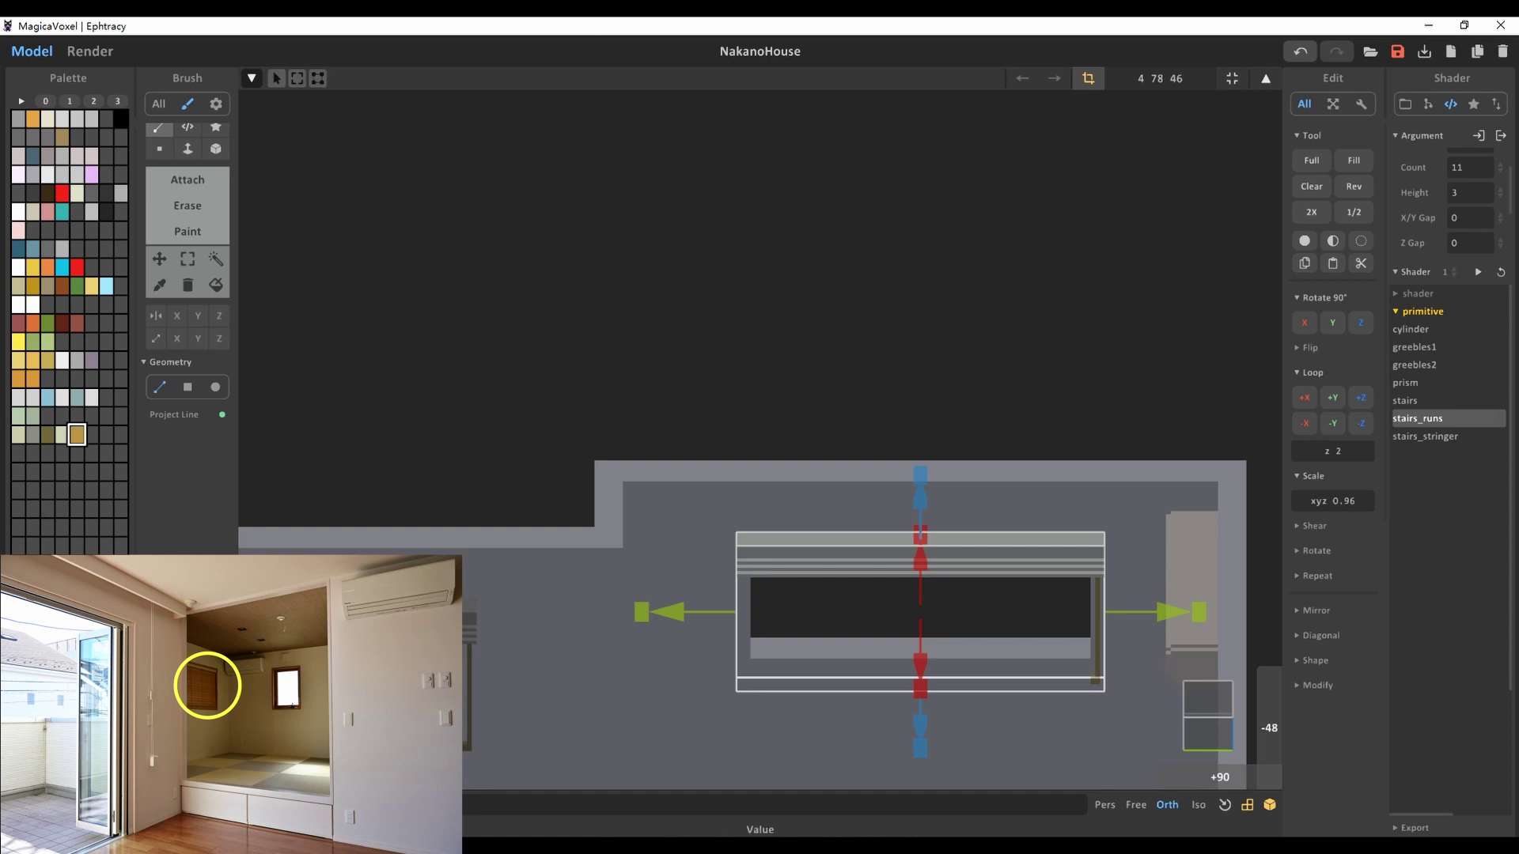
{"action": "key", "text": "Tab"}
{"action": "key", "text": "Tab"}
{"action": "key", "text": "Tab"}
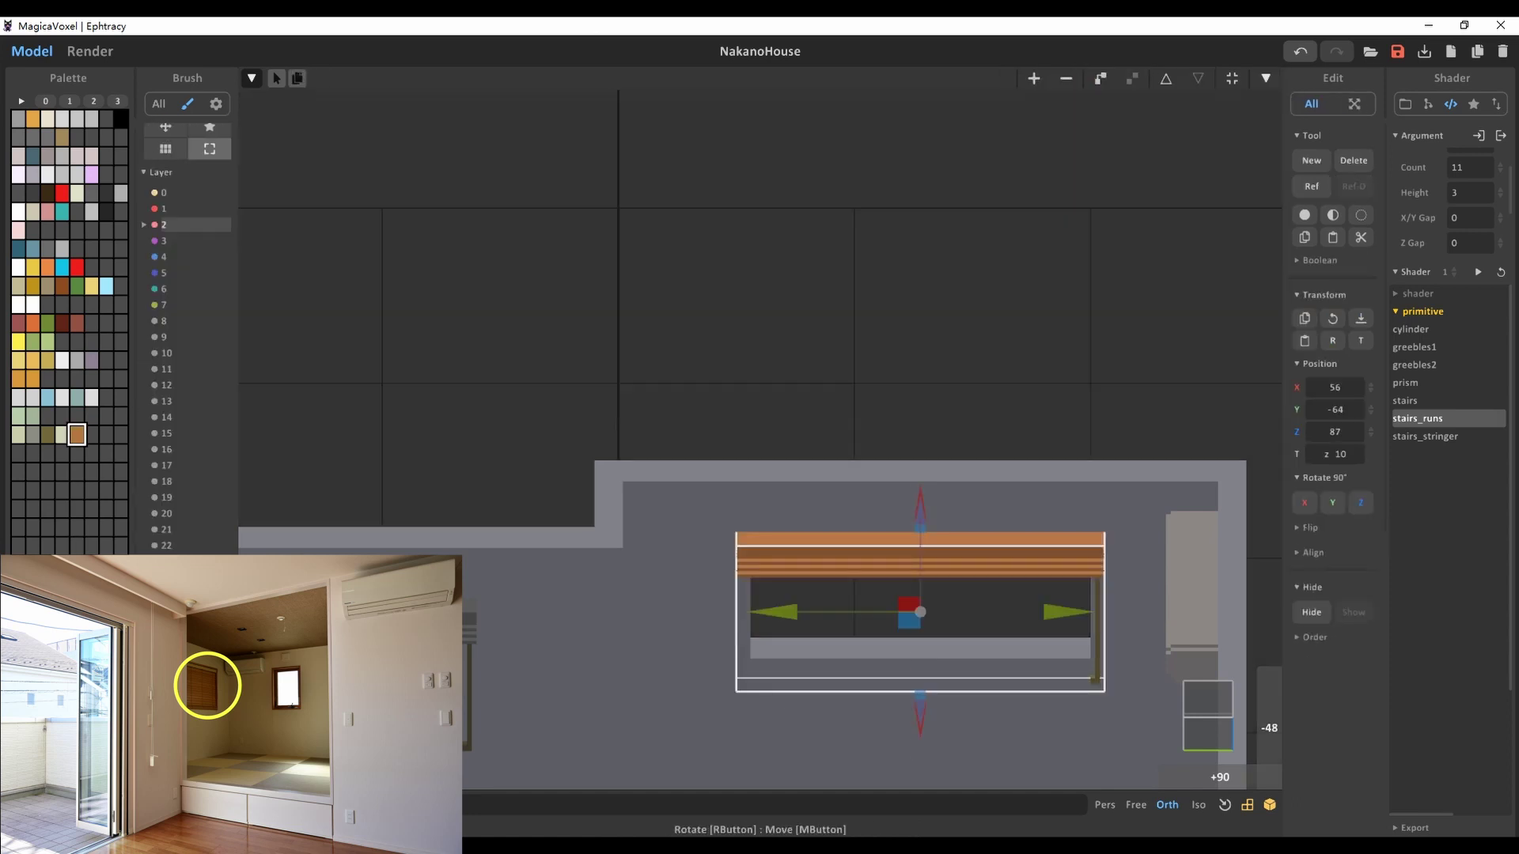
{"action": "right_click_drag", "start_coordinate": [759, 427], "coordinate": [601, 377]}
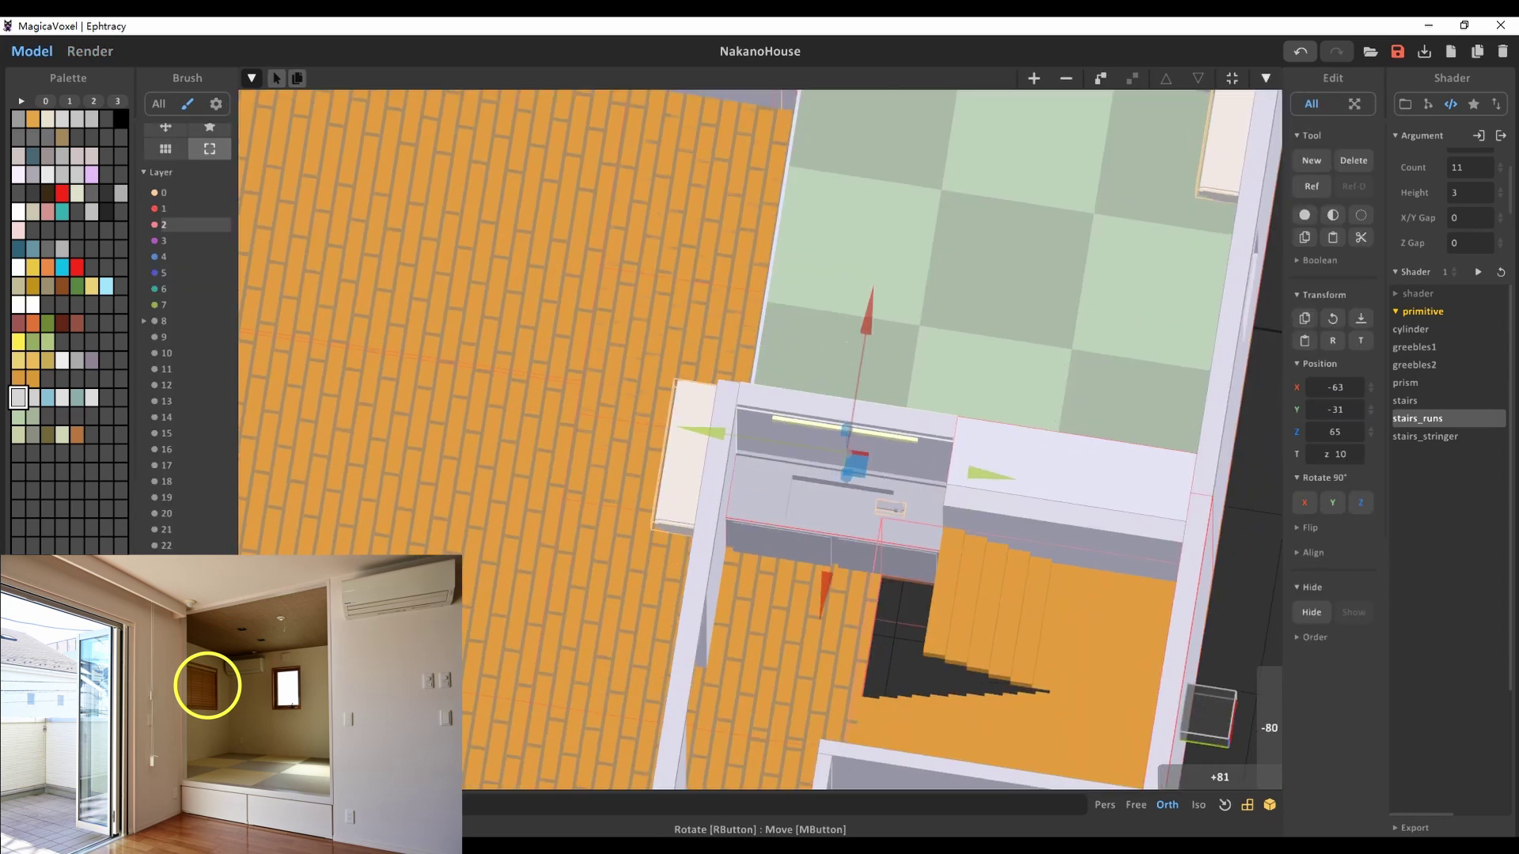
Add a white rim along the two open edges of the tatami platform and move the platform outside the house
{"action": "key", "text": "Escape"}
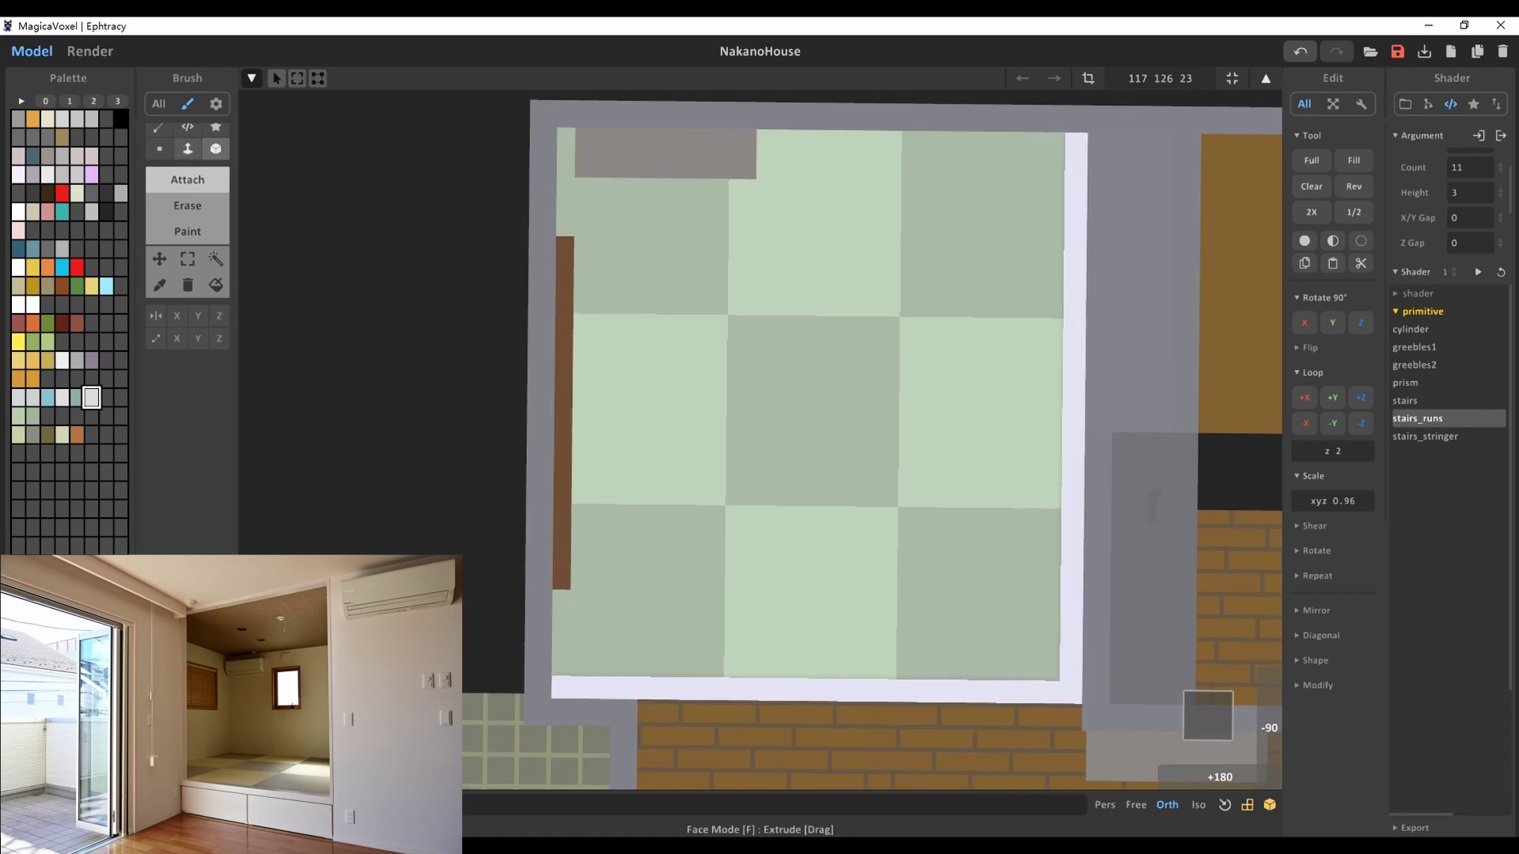
{"action": "key", "text": "Tab"}
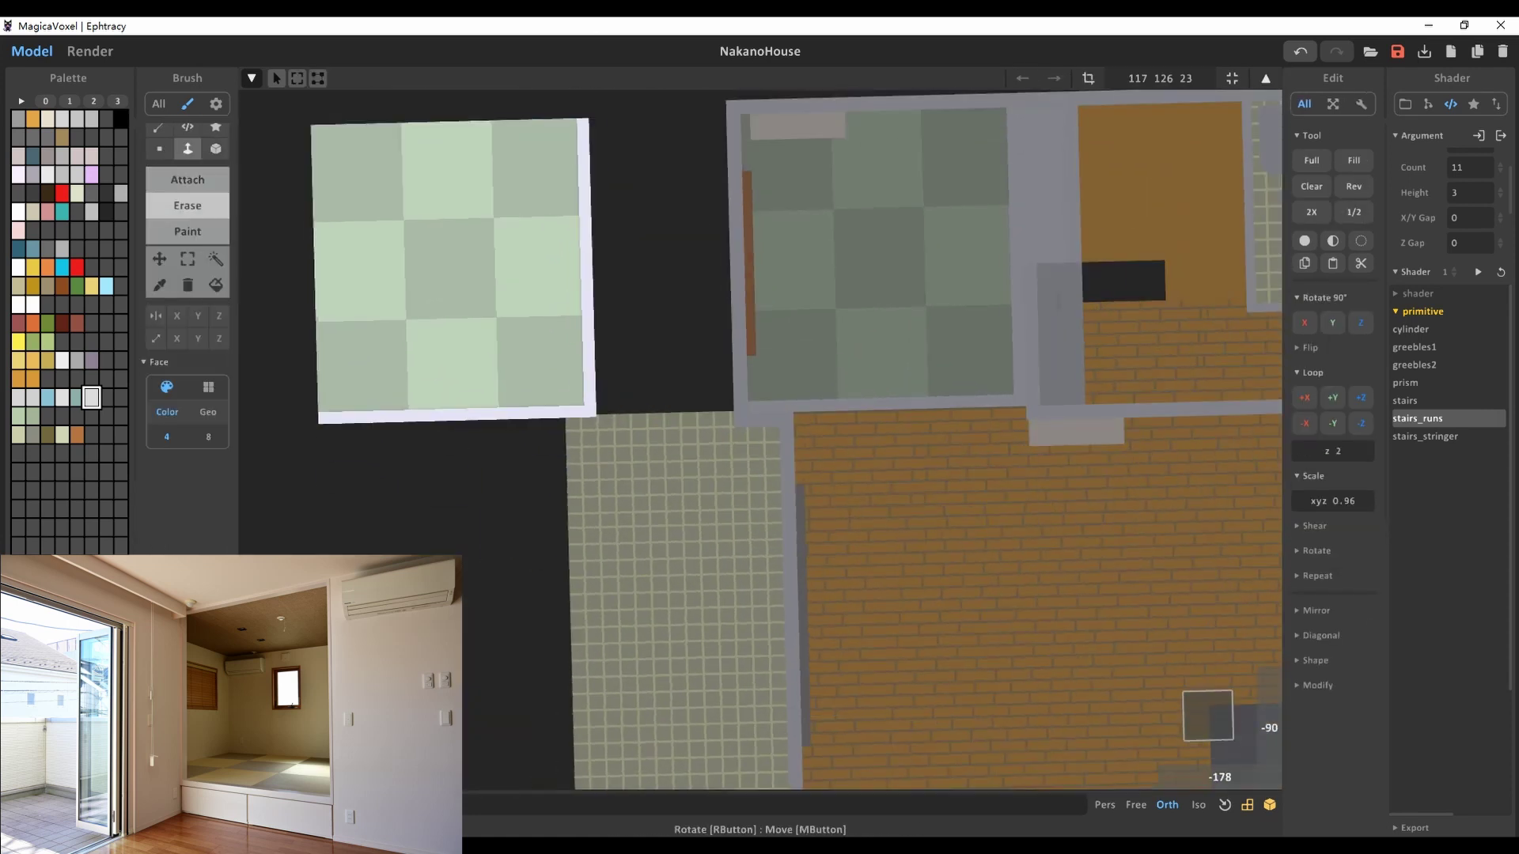
Carve outline grooves and a vertical divider into the tatami platform's front to form drawer panels
{"action": "right_click_drag", "start_coordinate": [870, 475], "coordinate": [870, 308]}
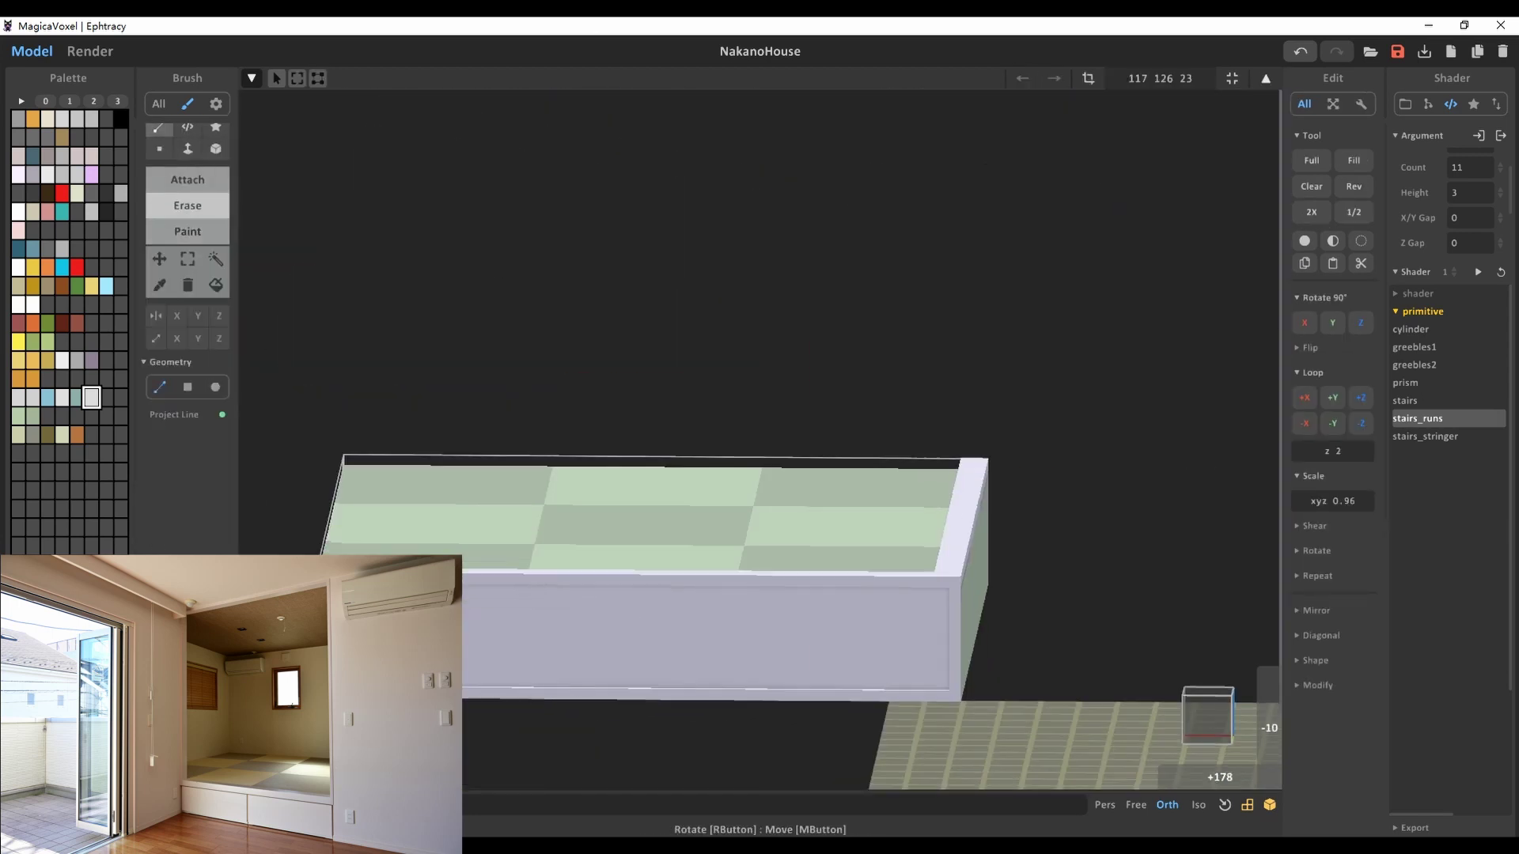
{"action": "right_click_drag", "start_coordinate": [672, 590], "coordinate": [671, 648]}
{"action": "key", "text": "f"}
{"action": "key", "text": "p"}
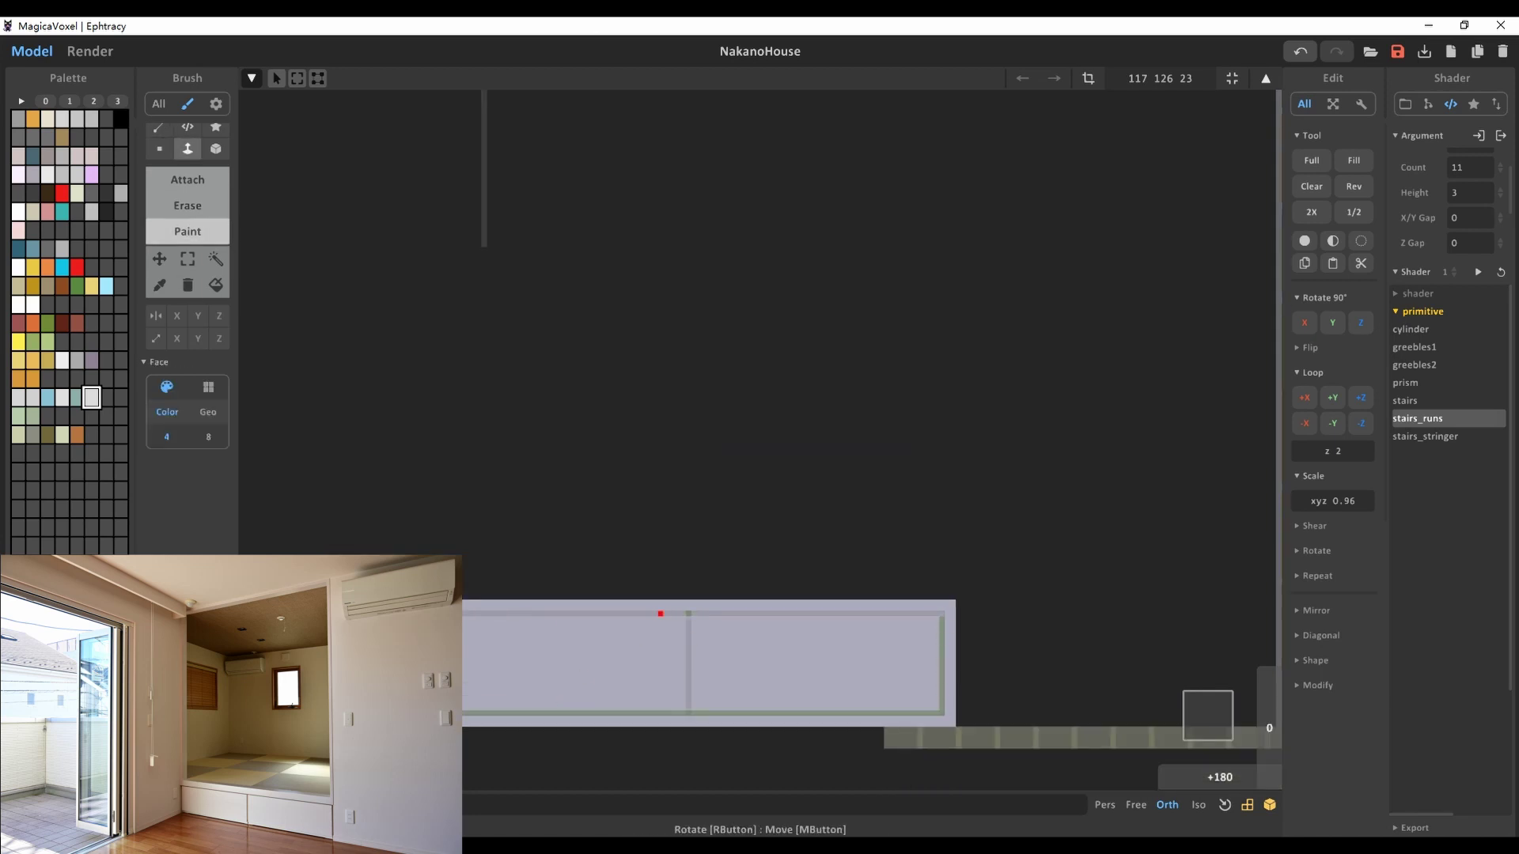
{"action": "right_click_drag", "start_coordinate": [760, 475], "coordinate": [823, 601]}
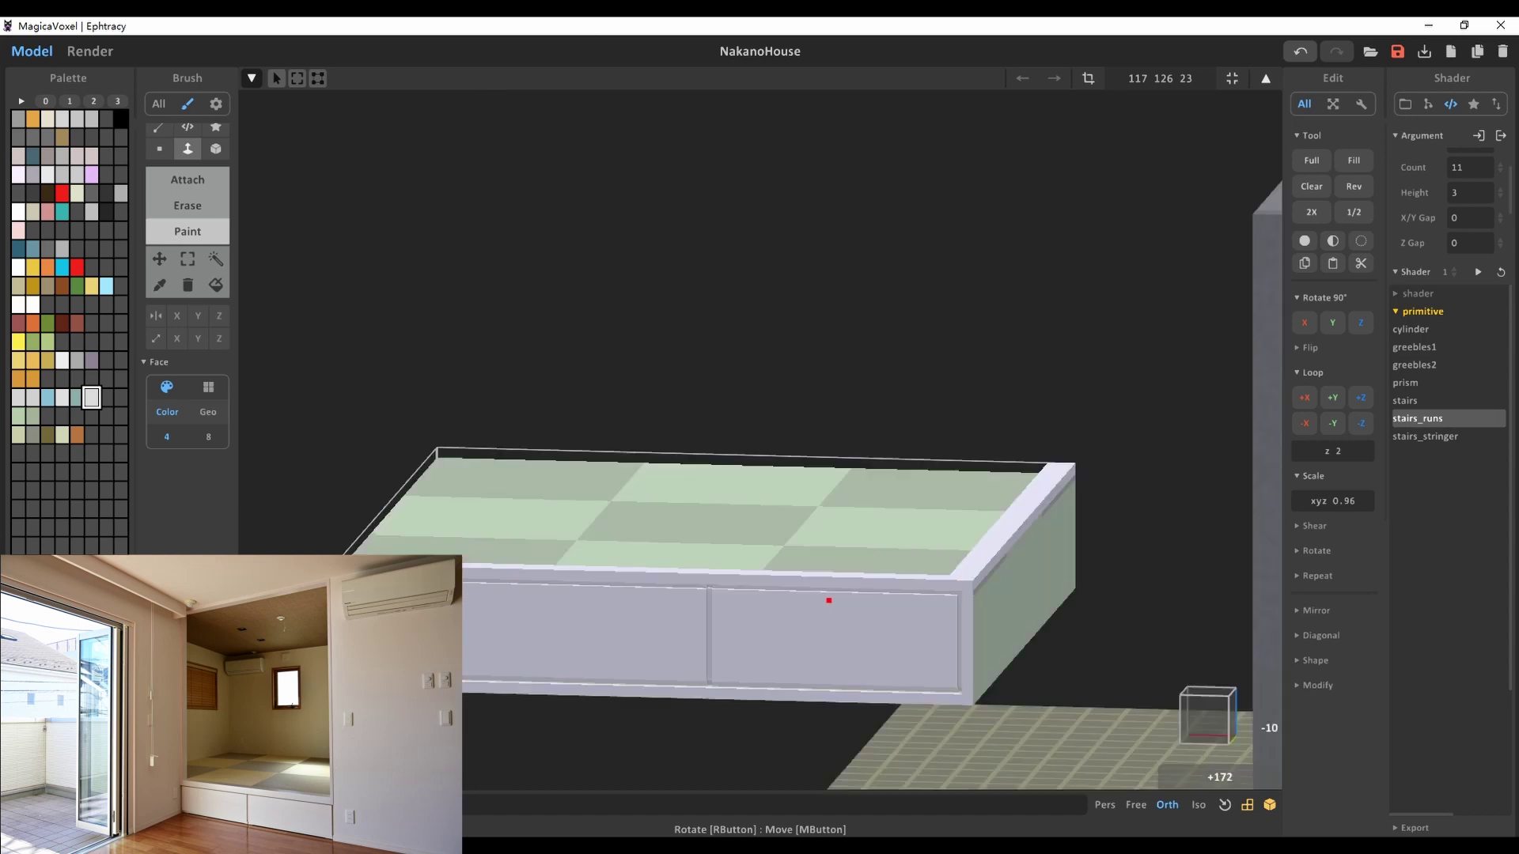
{"action": "scroll", "coordinate": [823, 601], "scroll_direction": "up", "scroll_amount": 6}
{"action": "right_click_drag", "start_coordinate": [986, 478], "coordinate": [874, 525]}
{"action": "scroll", "coordinate": [874, 525], "scroll_direction": "up", "scroll_amount": 5}
{"action": "scroll", "coordinate": [760, 440], "scroll_direction": "down", "scroll_amount": 5}
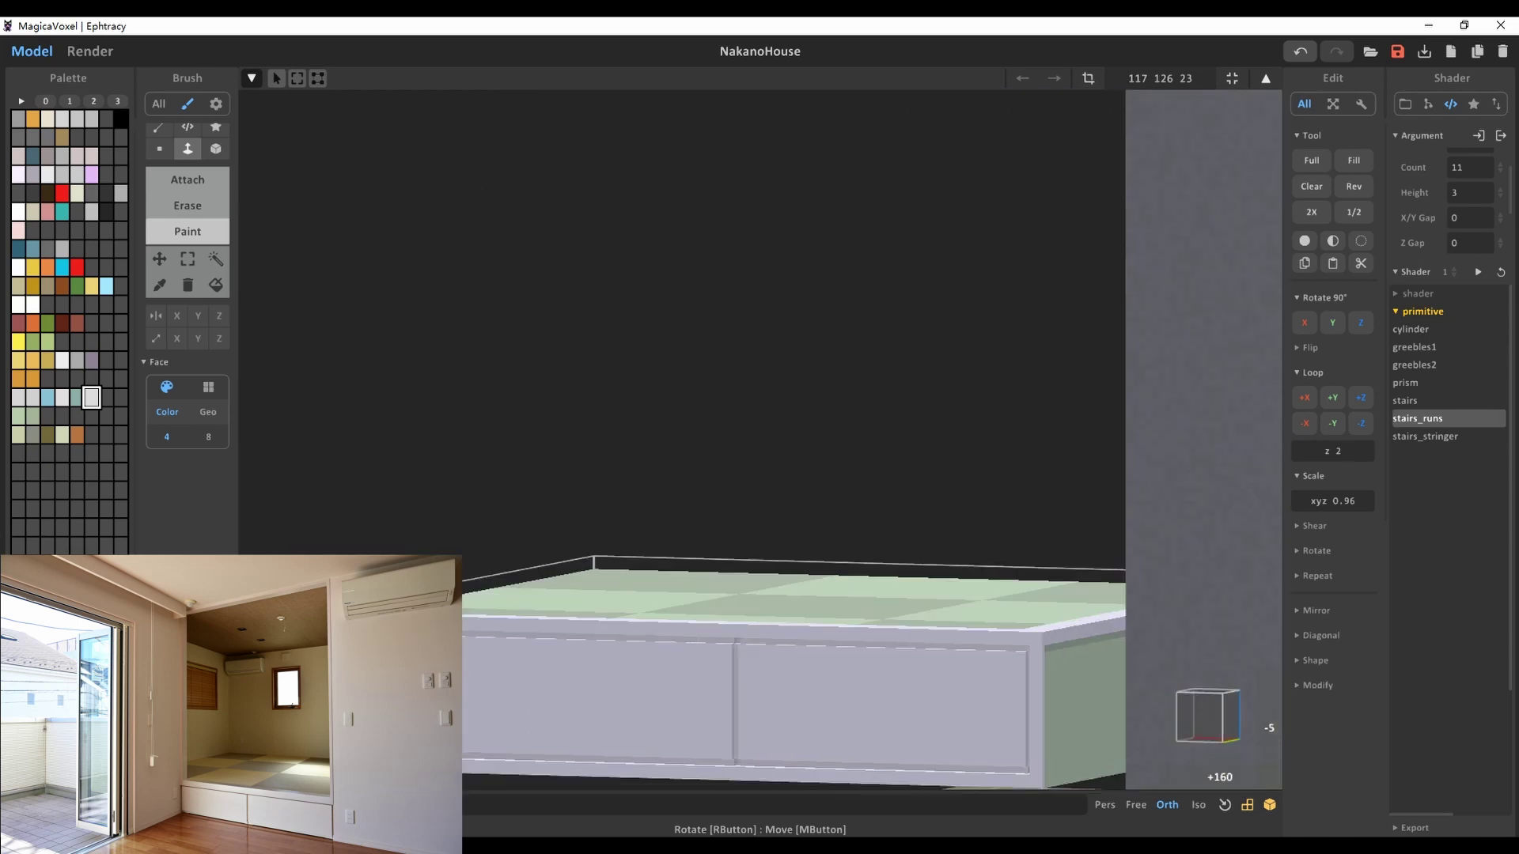
Return the tatami platform to its room and render the house with the outer walls see-through
{"action": "key", "text": "Tab"}
{"action": "right_click_drag", "start_coordinate": [759, 440], "coordinate": [791, 514]}
{"action": "scroll", "coordinate": [791, 514], "scroll_direction": "up", "scroll_amount": 2}
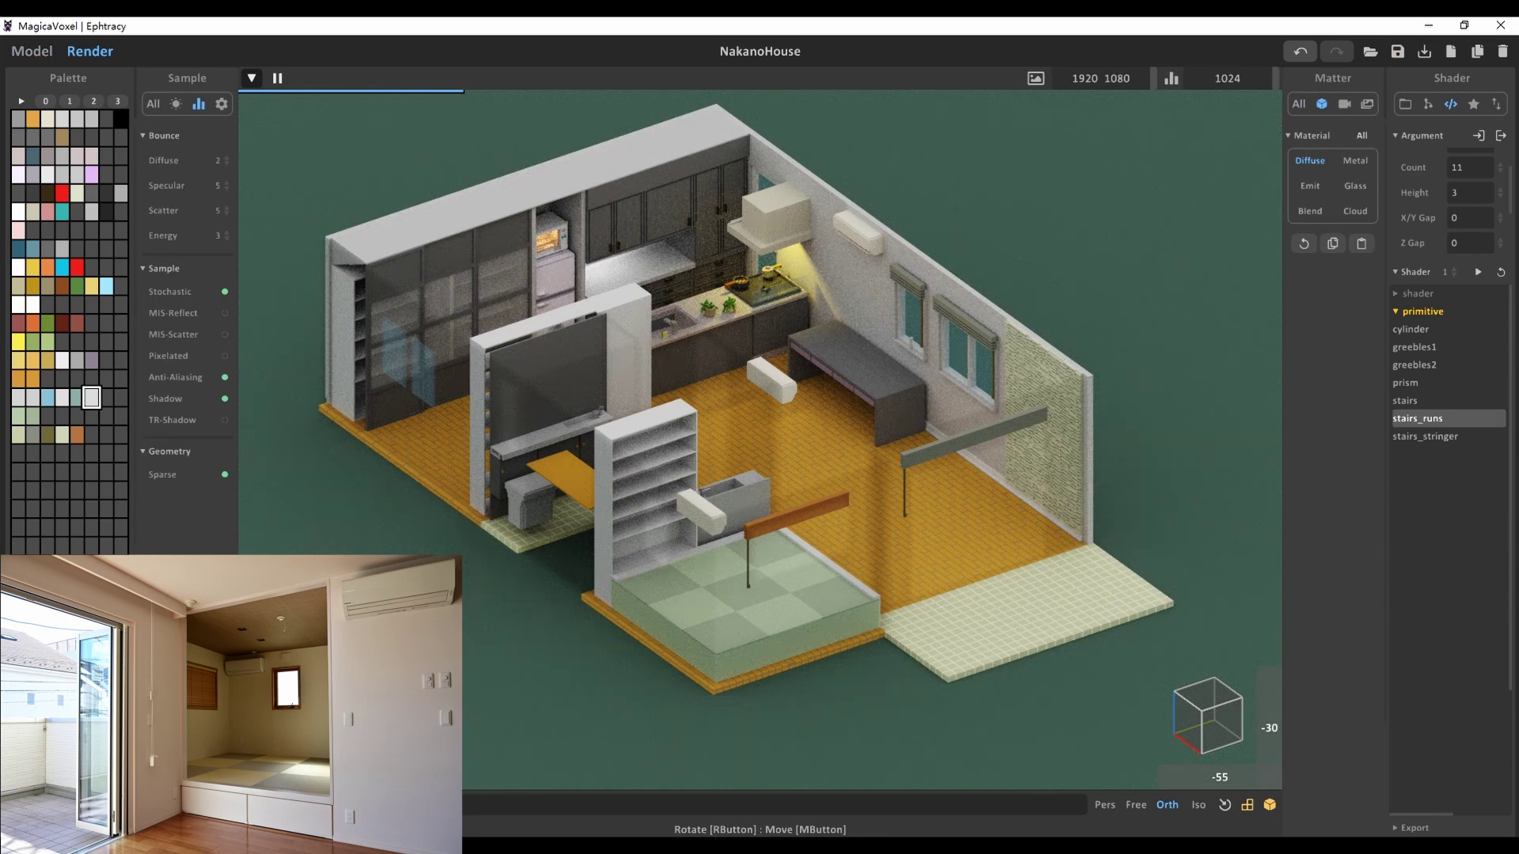
Colour the frame of the rear wall's corner window light grey (222, 222, 222) and render the house
{"action": "key", "text": "F2"}
{"action": "scroll", "coordinate": [759, 435], "scroll_direction": "up", "scroll_amount": 5}
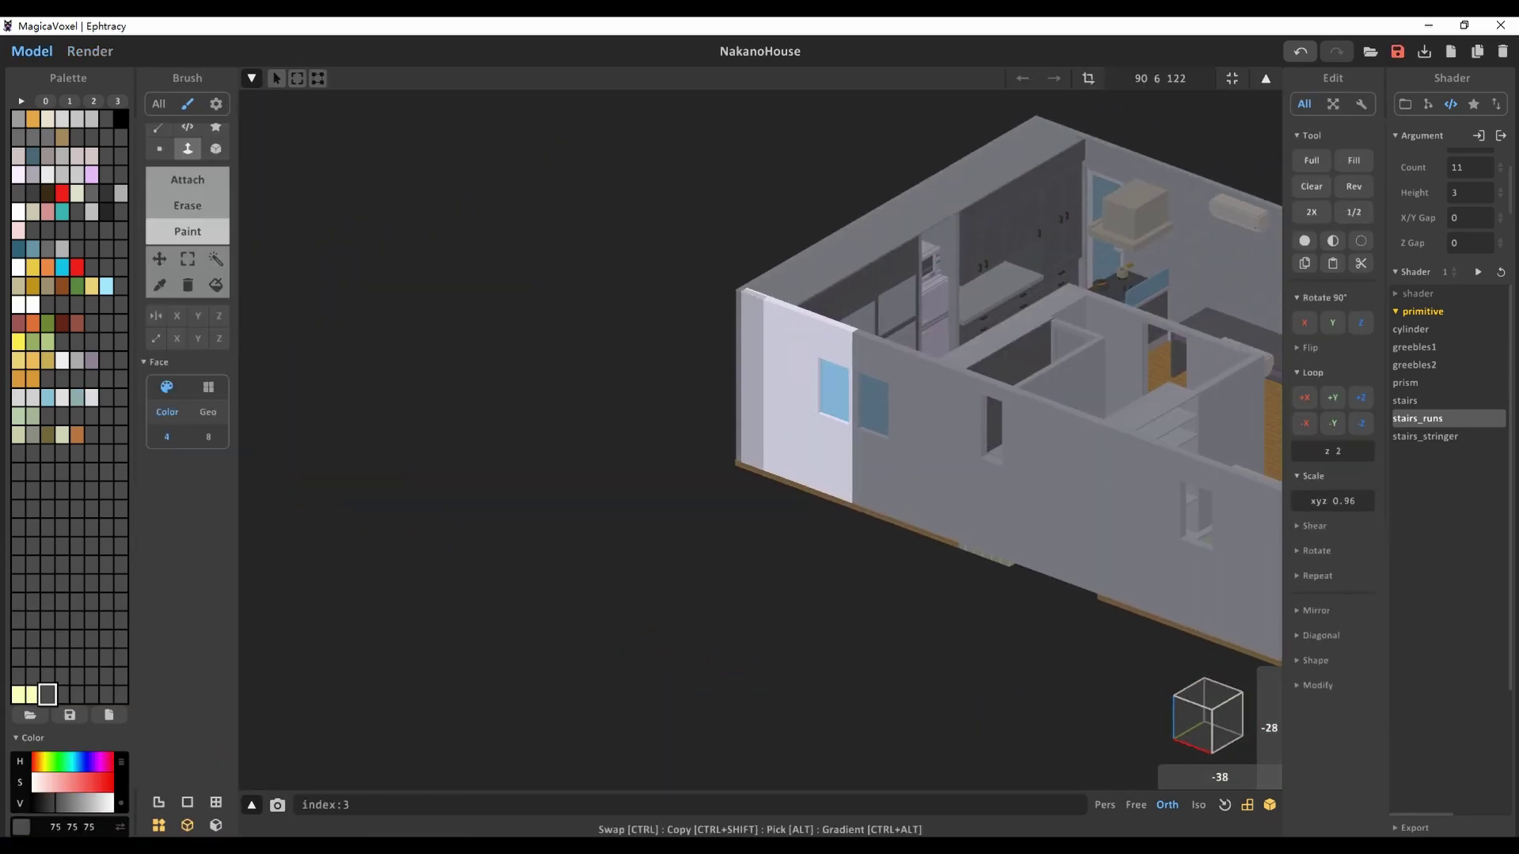
{"action": "scroll", "coordinate": [759, 435], "scroll_direction": "down", "scroll_amount": 5}
{"action": "right_click_drag", "start_coordinate": [759, 435], "coordinate": [791, 443]}
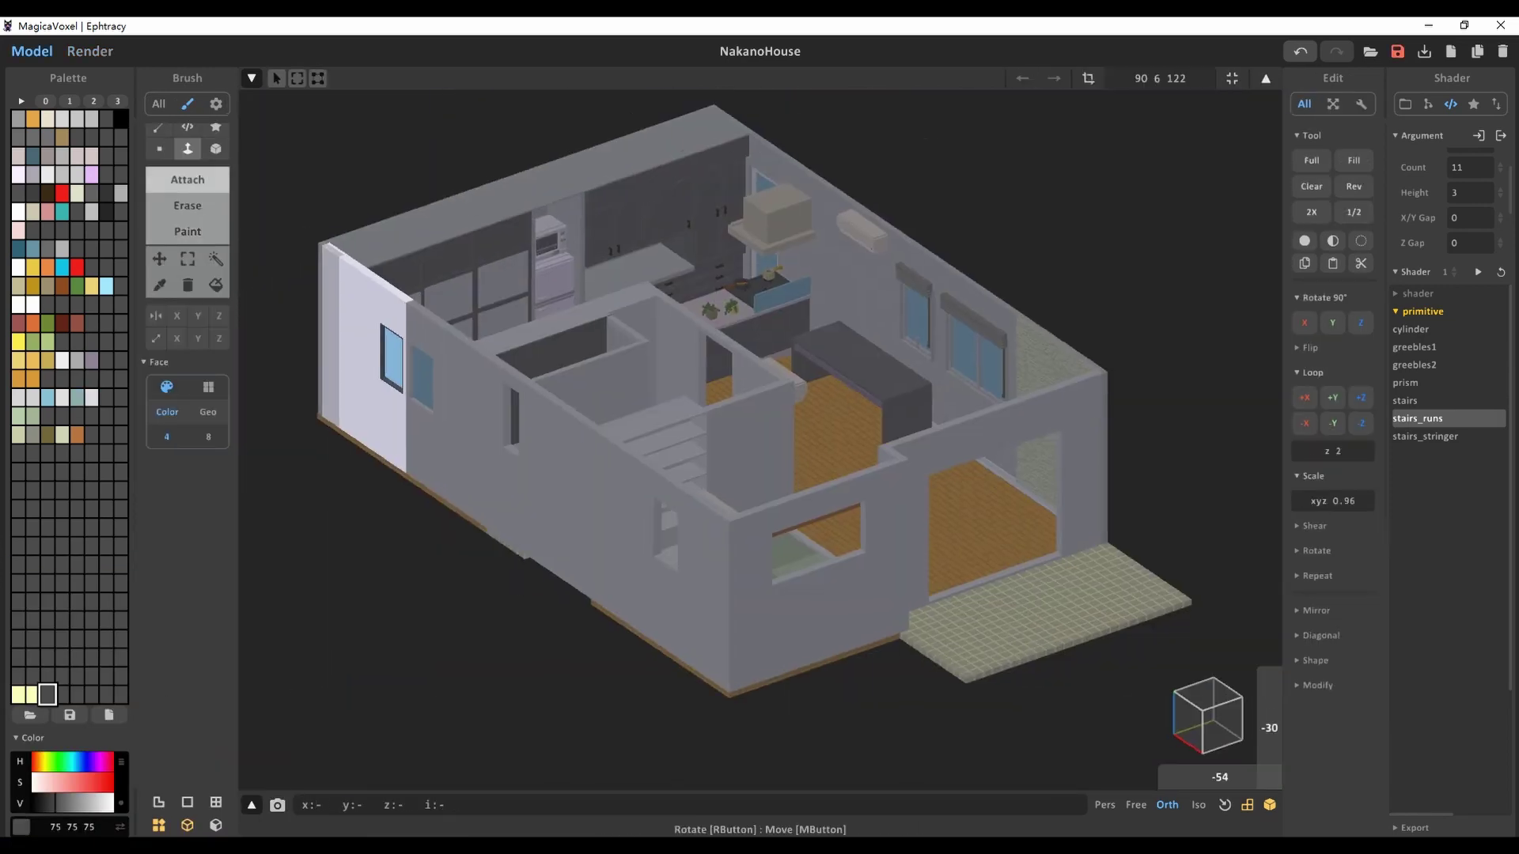
{"action": "key", "text": "F1"}
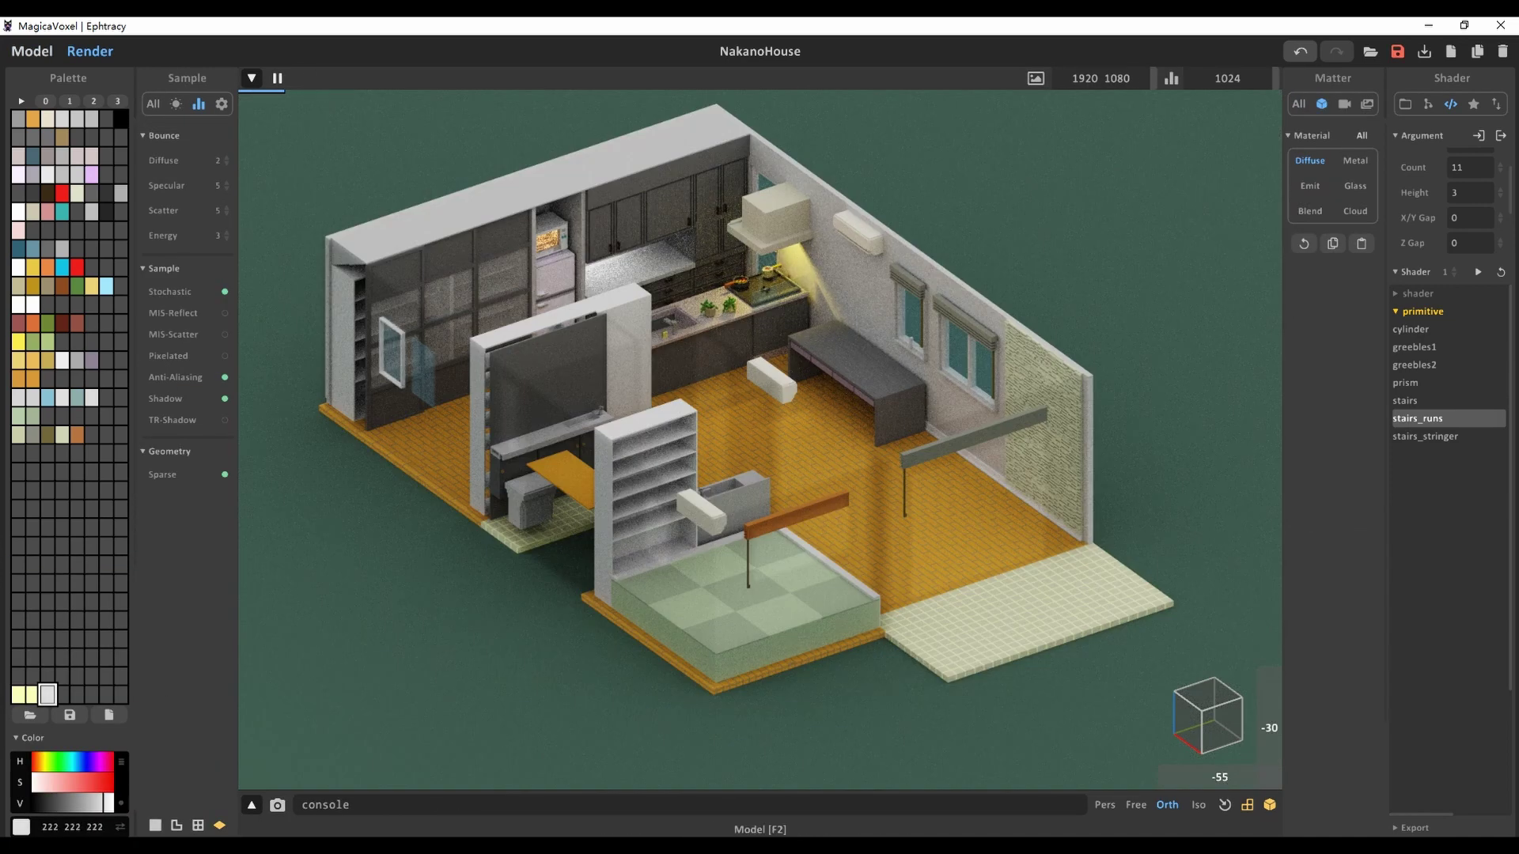
Colour the frames of the rear wall's second window and the narrow toilet window light grey (222, 222, 222)
{"action": "key", "text": "F2"}
{"action": "right_click_drag", "start_coordinate": [759, 435], "coordinate": [799, 371]}
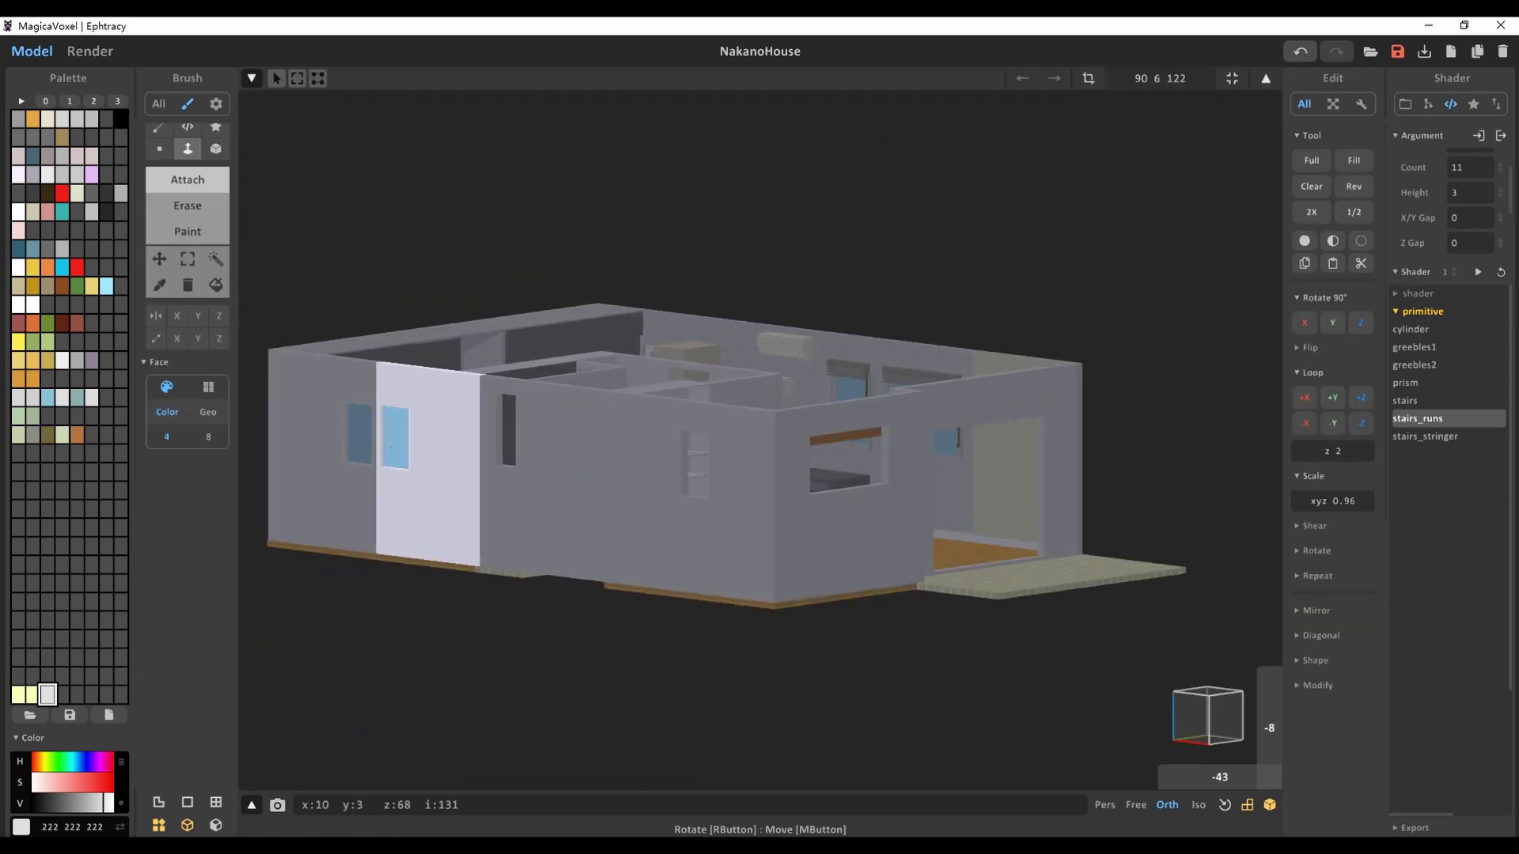
{"action": "right_click_drag", "start_coordinate": [760, 435], "coordinate": [763, 506]}
{"action": "scroll", "coordinate": [593, 475], "scroll_direction": "up", "scroll_amount": 5}
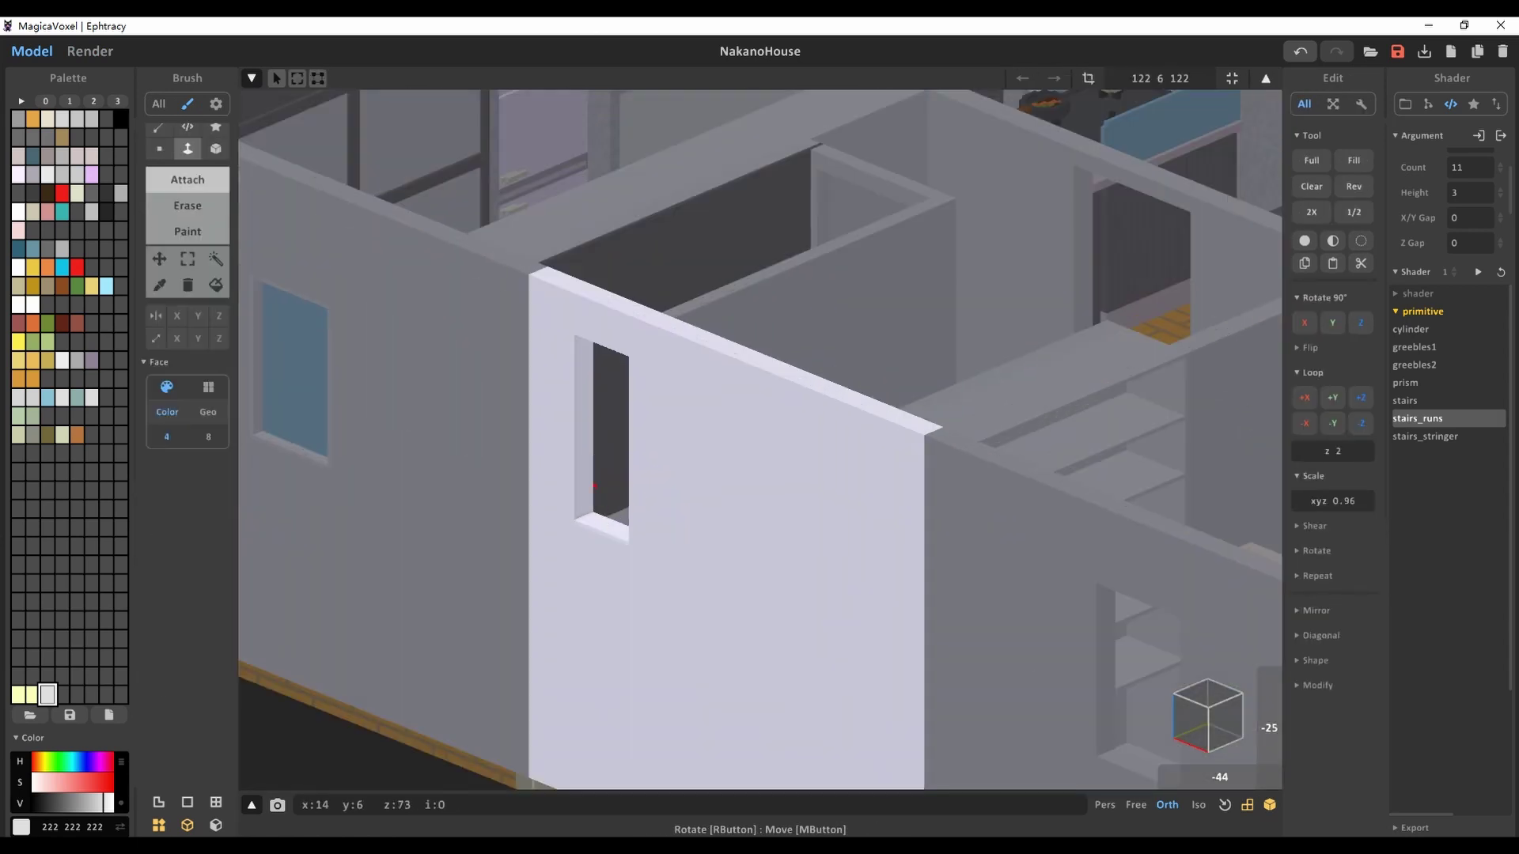
{"action": "scroll", "coordinate": [760, 435], "scroll_direction": "down", "scroll_amount": 3}
{"action": "right_click_drag", "start_coordinate": [759, 435], "coordinate": [823, 490]}
Raise the toilet's short door wall above the house, colour its doorway frame light grey, return it and render the house
{"action": "key", "text": "Tab"}
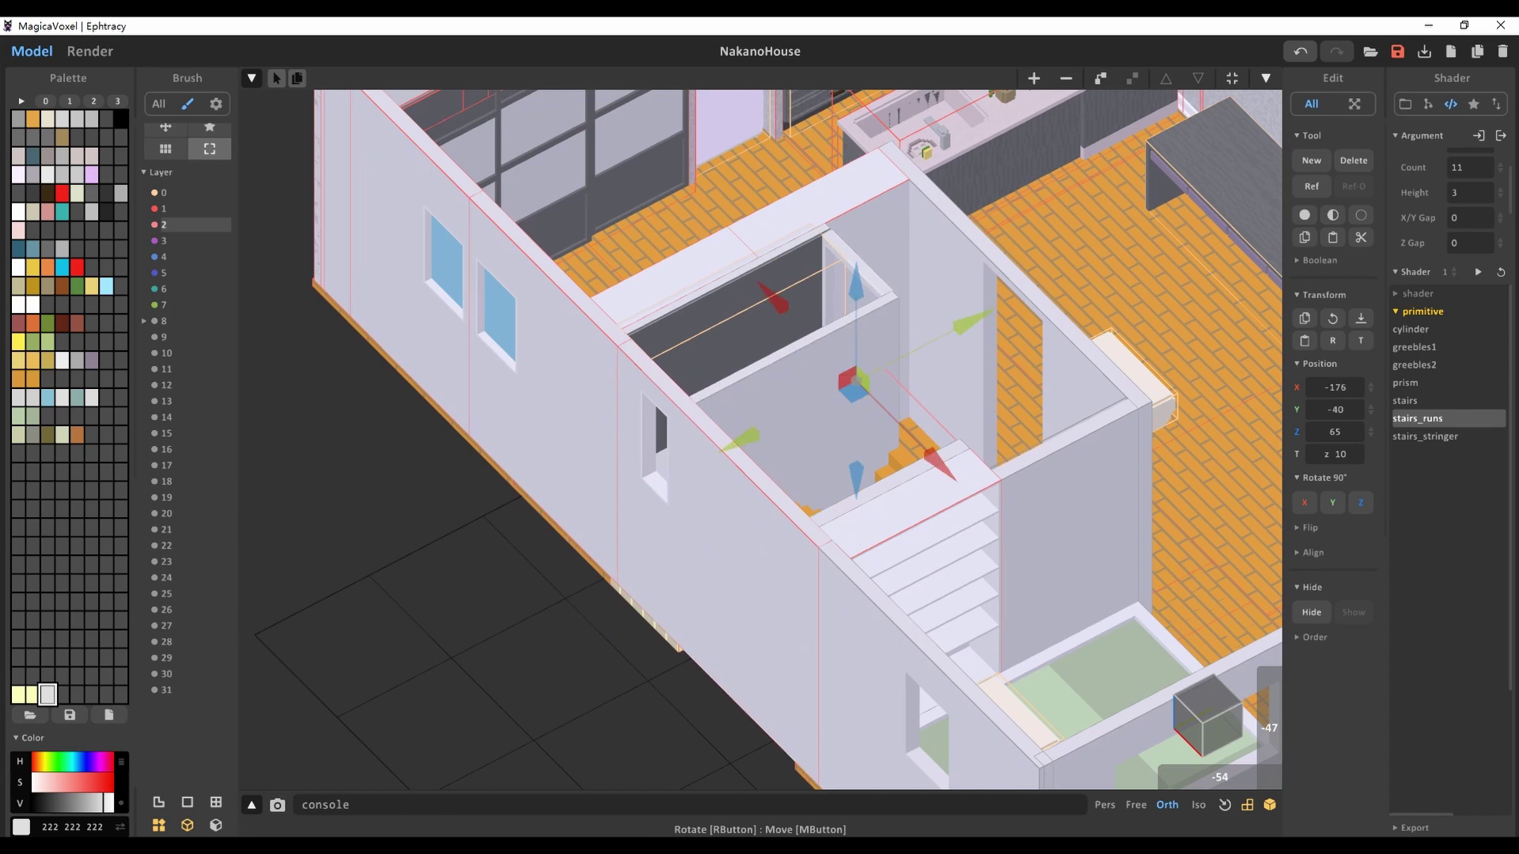
{"action": "key", "text": "Tab"}
{"action": "mouse_move", "coordinate": [759, 435]}
{"action": "right_mouse_down"}
{"action": "mouse_move", "coordinate": [783, 450]}
{"action": "mouse_move", "coordinate": [761, 506]}
{"action": "right_mouse_up"}
{"action": "key", "text": "Tab"}
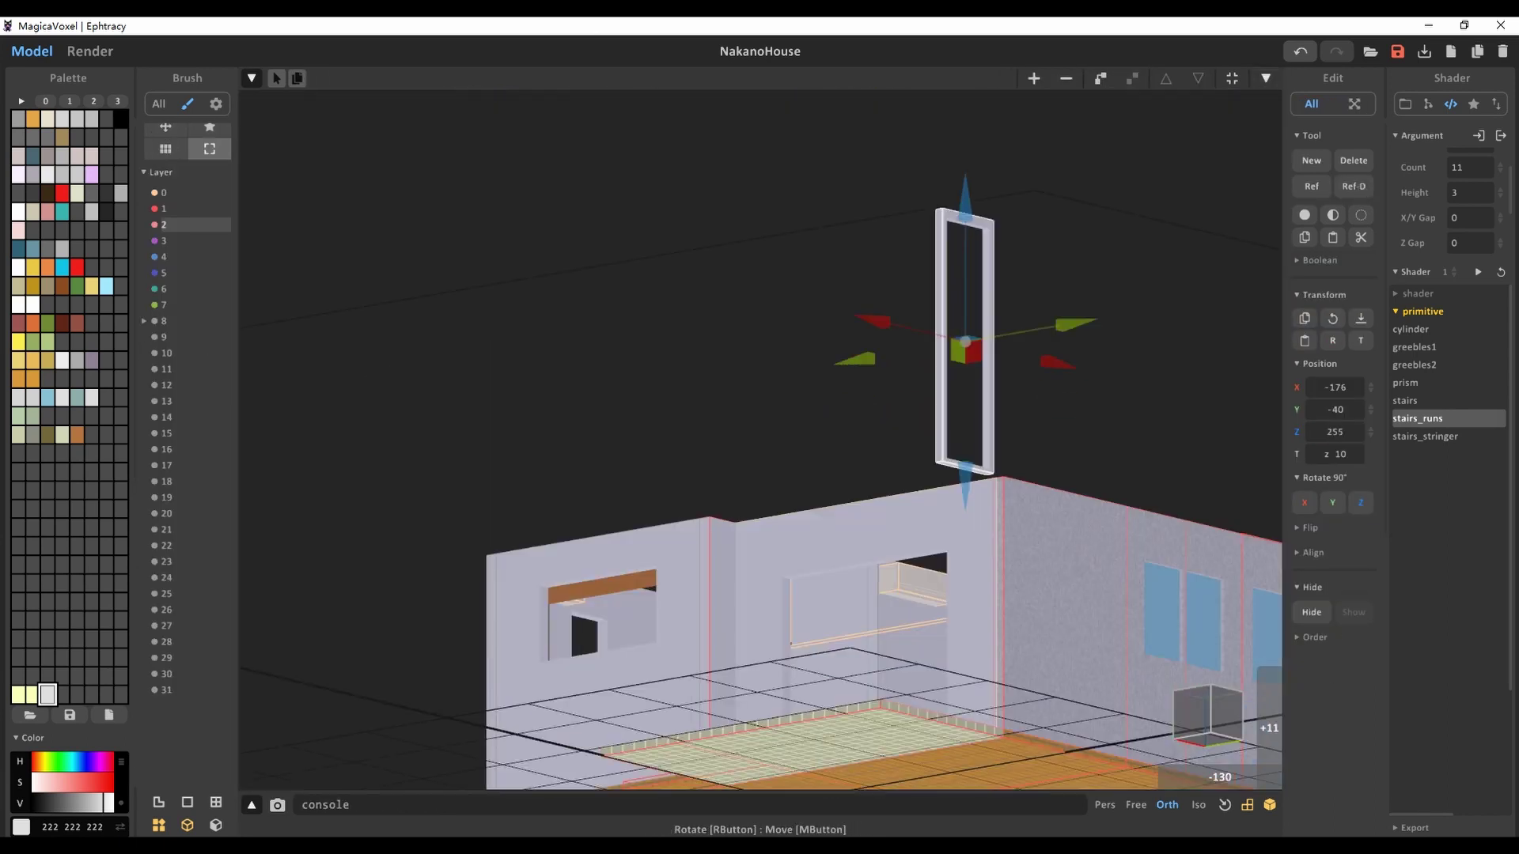
{"action": "key", "text": "Tab"}
{"action": "right_click_drag", "start_coordinate": [759, 435], "coordinate": [838, 491]}
{"action": "left_click", "coordinate": [90, 51]}
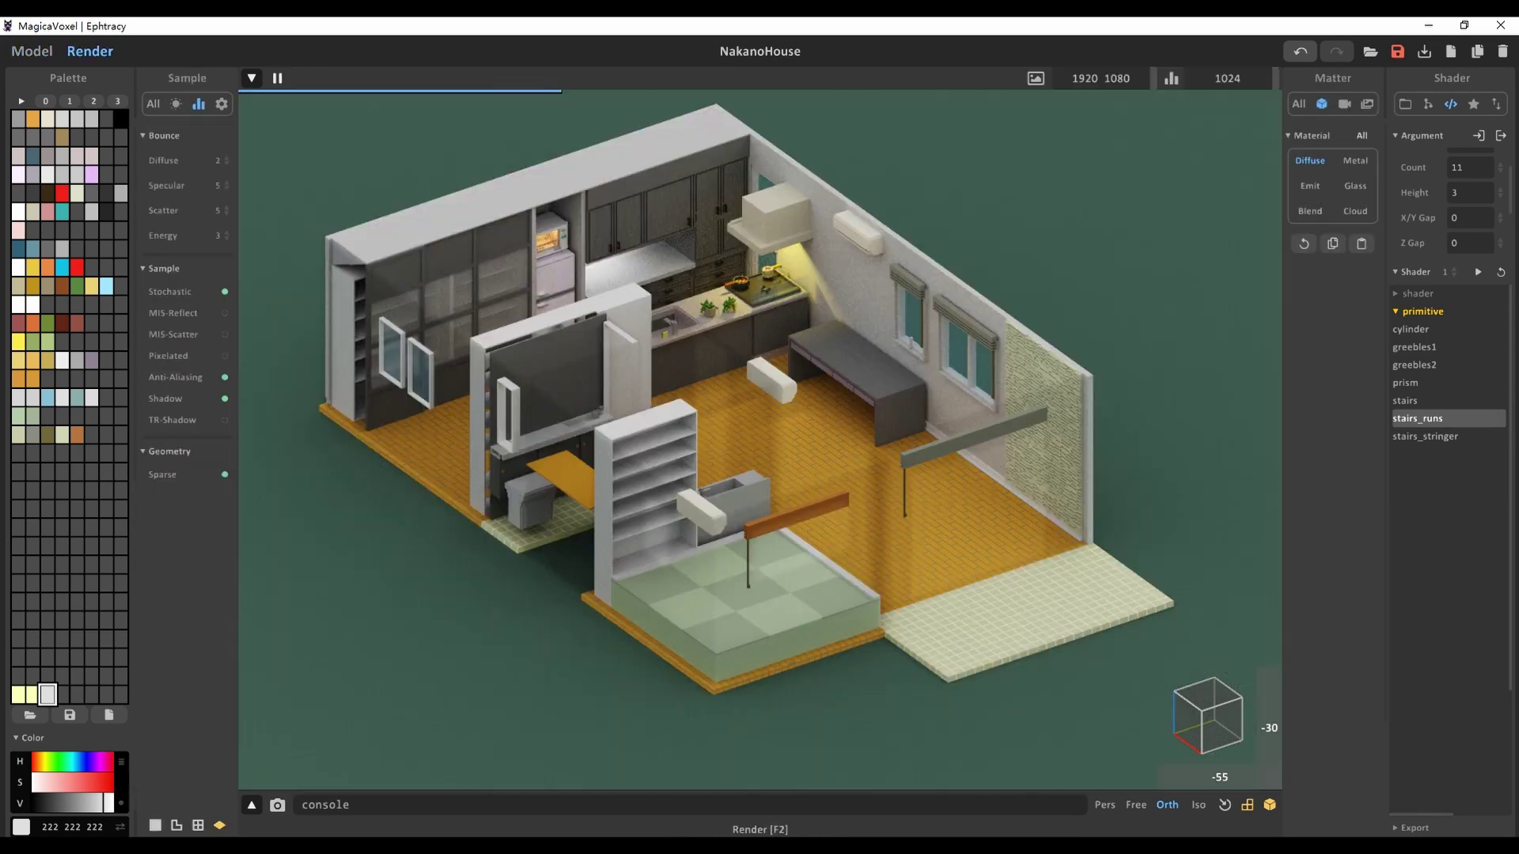
Colour the doorway frame in the hallway partition and the small rear window frame of the tatami room light grey (222, 222, 222)
{"action": "key", "text": "F2"}
{"action": "right_click_drag", "start_coordinate": [759, 435], "coordinate": [791, 490]}
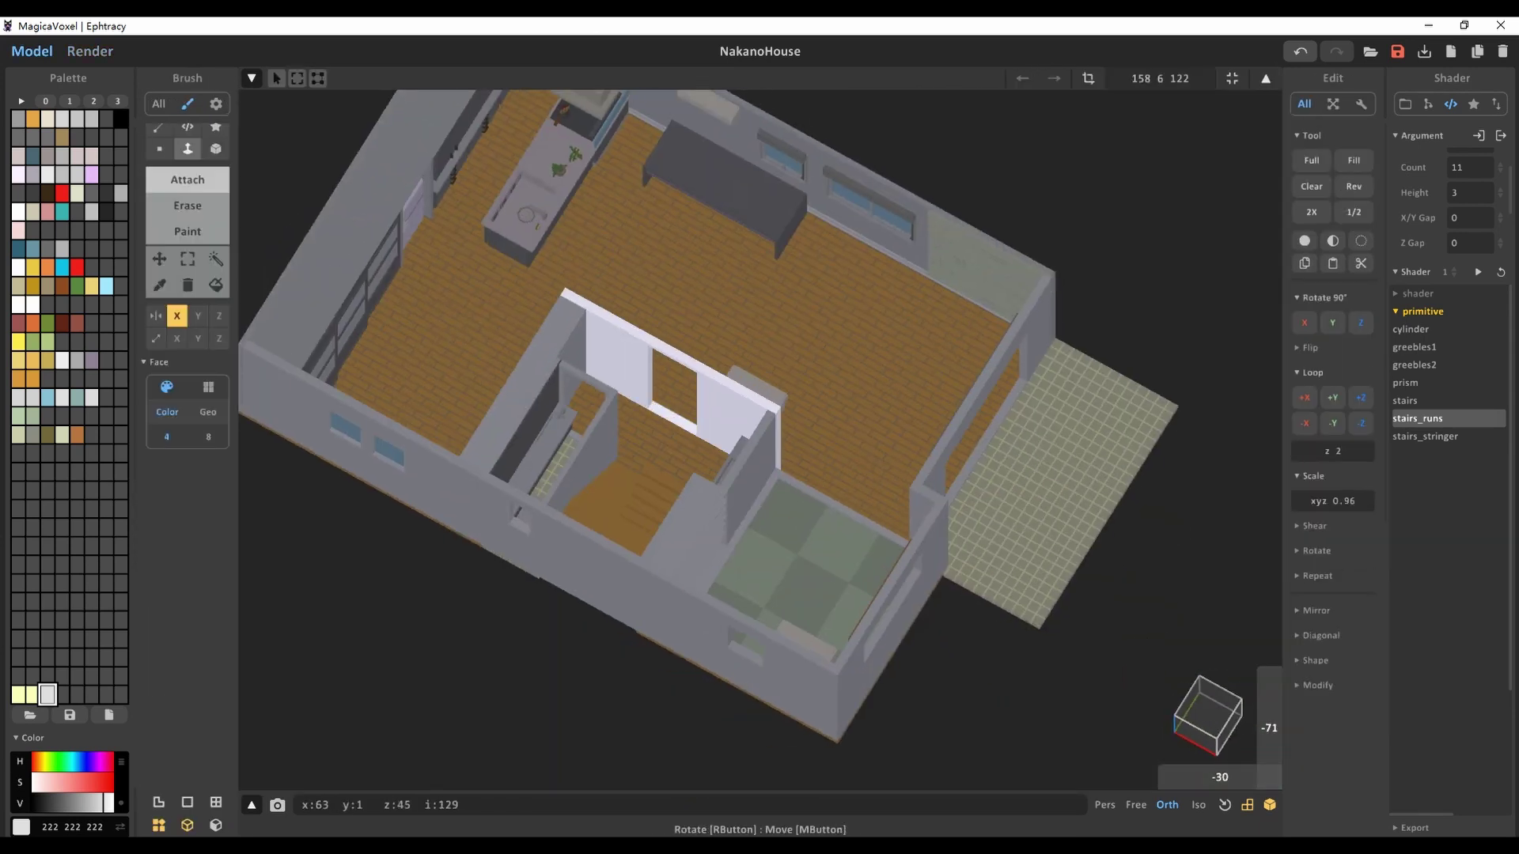
{"action": "right_click_drag", "start_coordinate": [760, 435], "coordinate": [822, 475]}
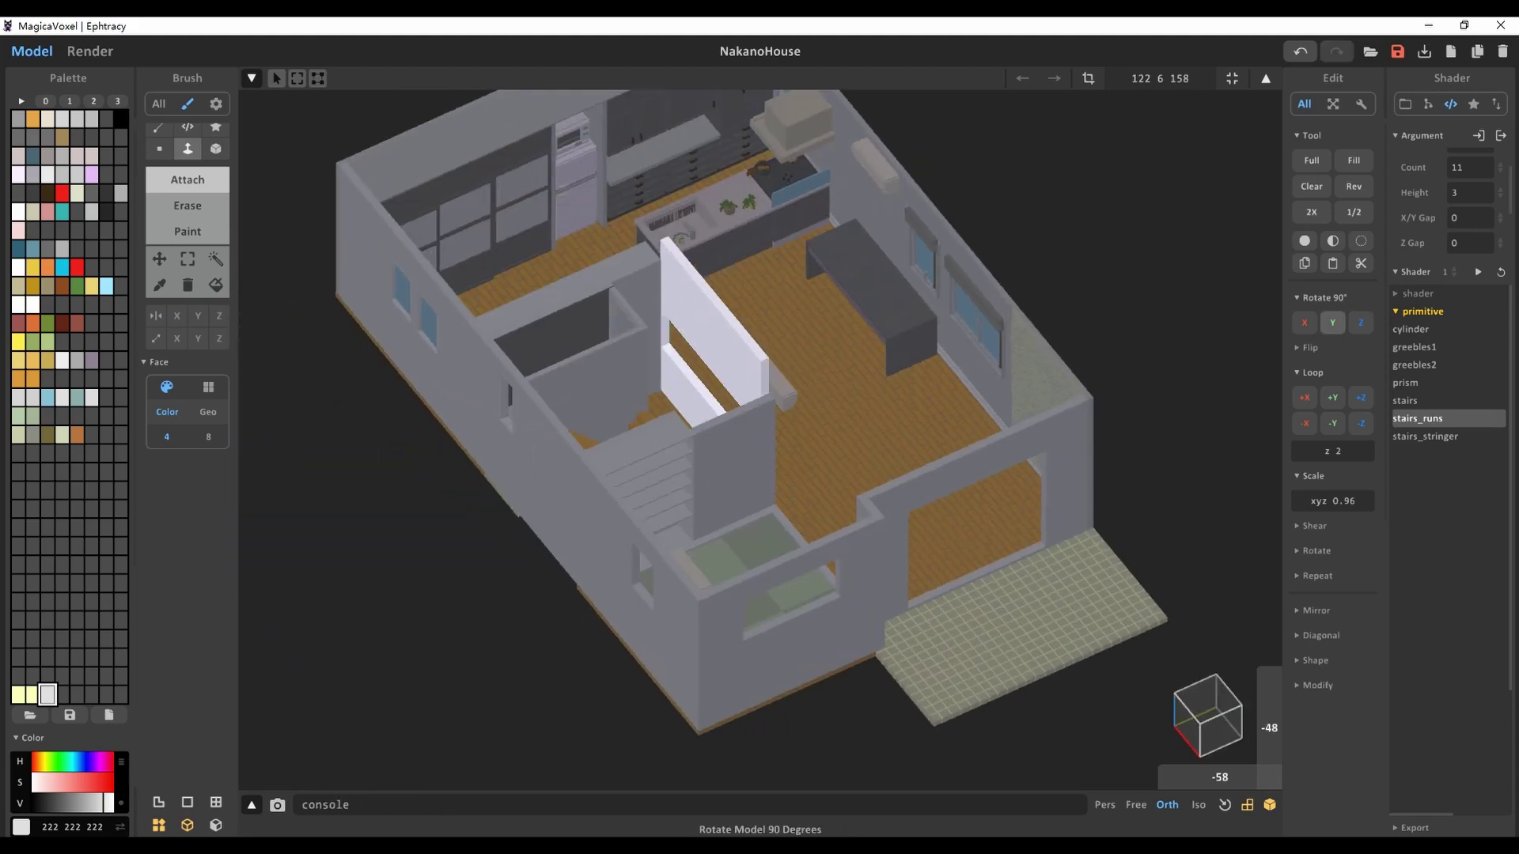
{"action": "right_click_drag", "start_coordinate": [759, 435], "coordinate": [839, 458]}
{"action": "key", "text": "F2"}
{"action": "key", "text": "F2"}
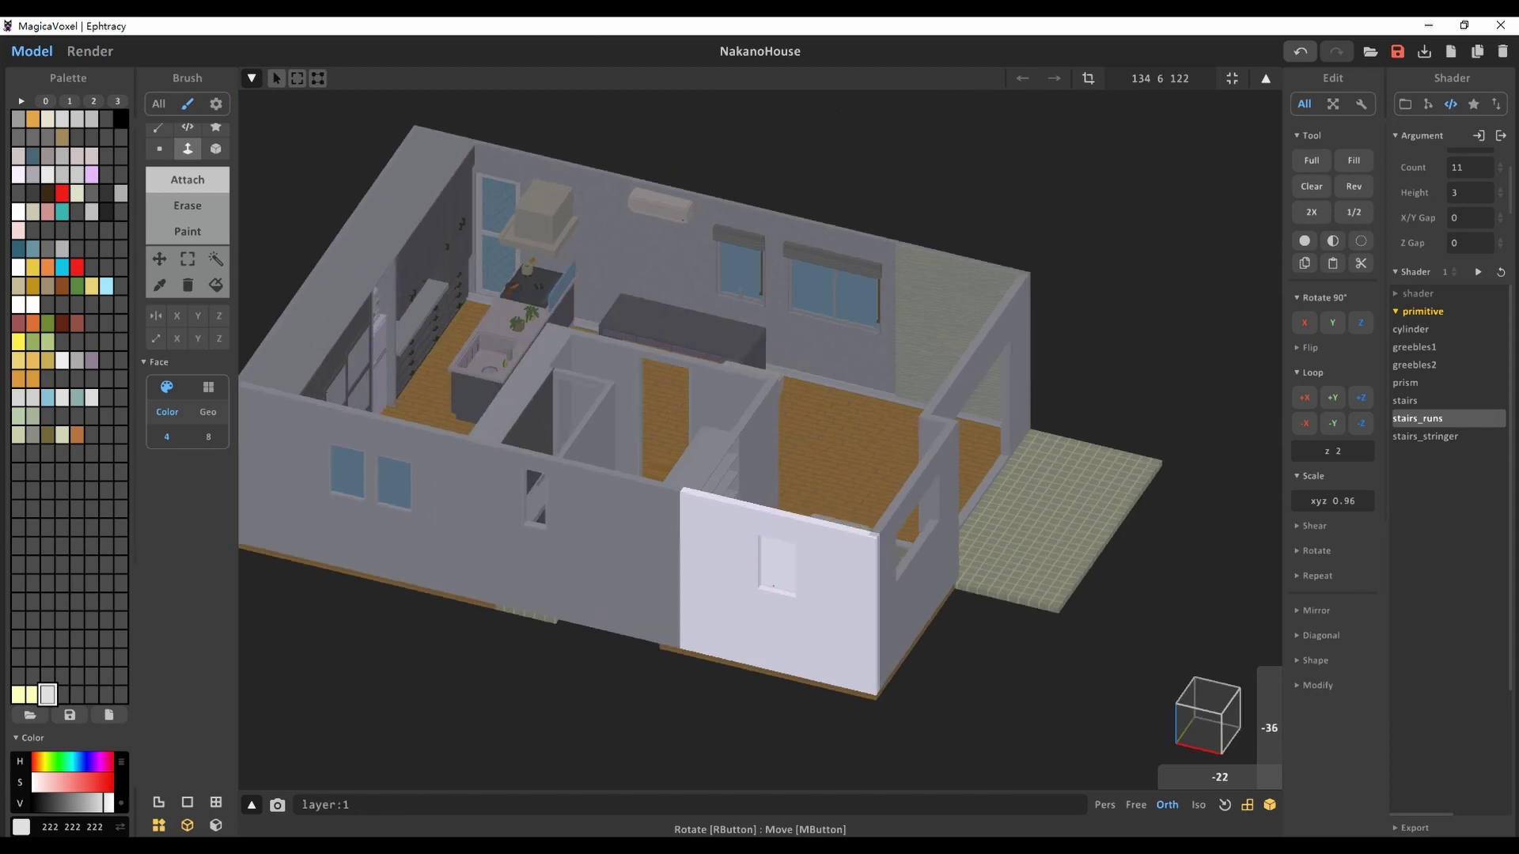
{"action": "scroll", "coordinate": [759, 435], "scroll_direction": "up", "scroll_amount": 10}
Colour the tatami room's wide window frame brown (180, 116, 64) and the terrace opening's frame grey (139, 141, 130), then render the house
{"action": "key", "text": "Tab"}
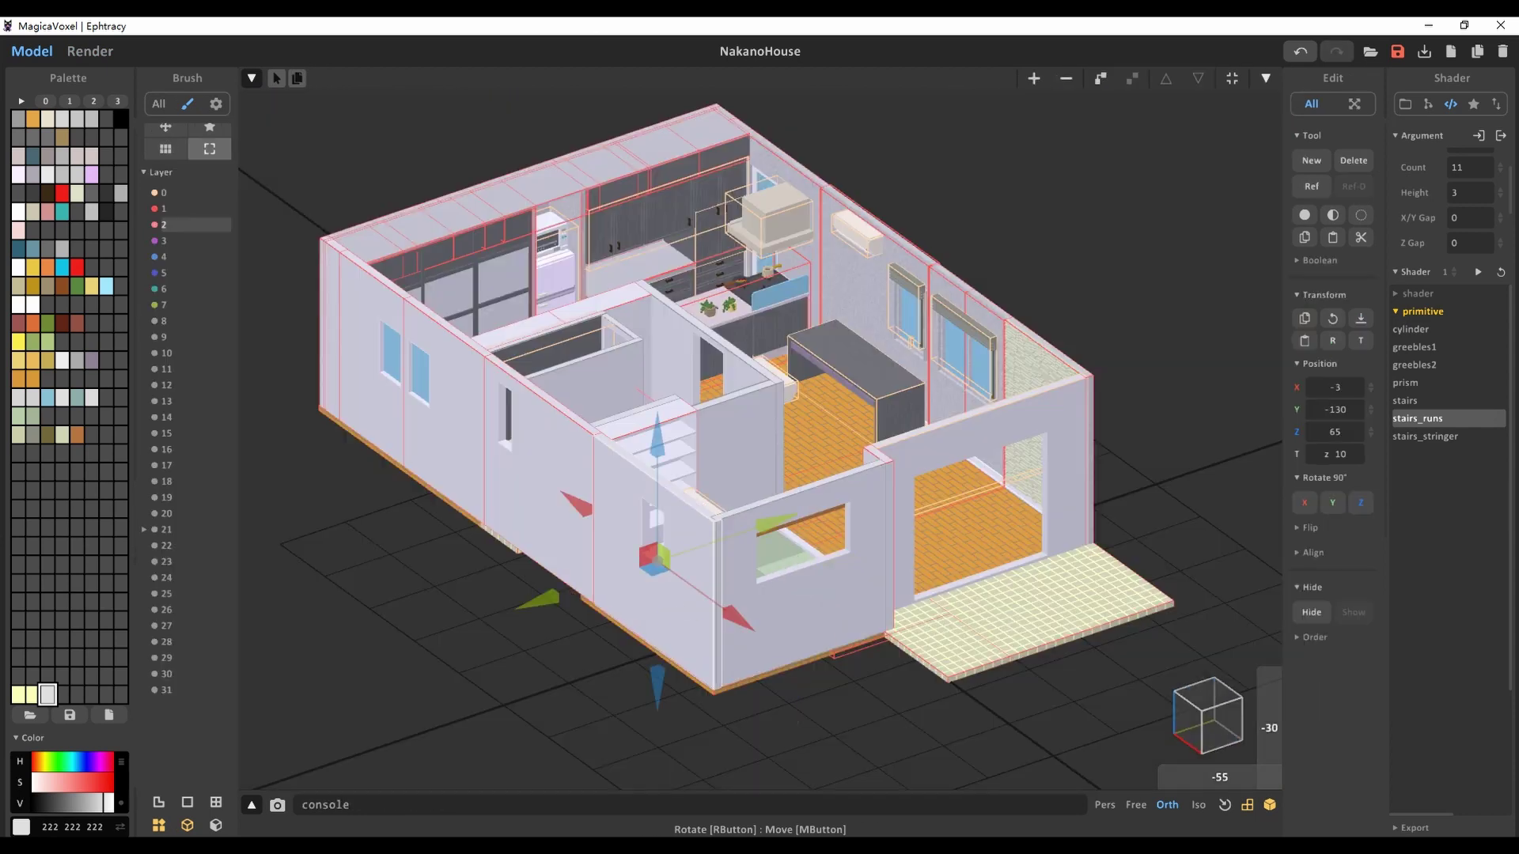
{"action": "key", "text": "Tab"}
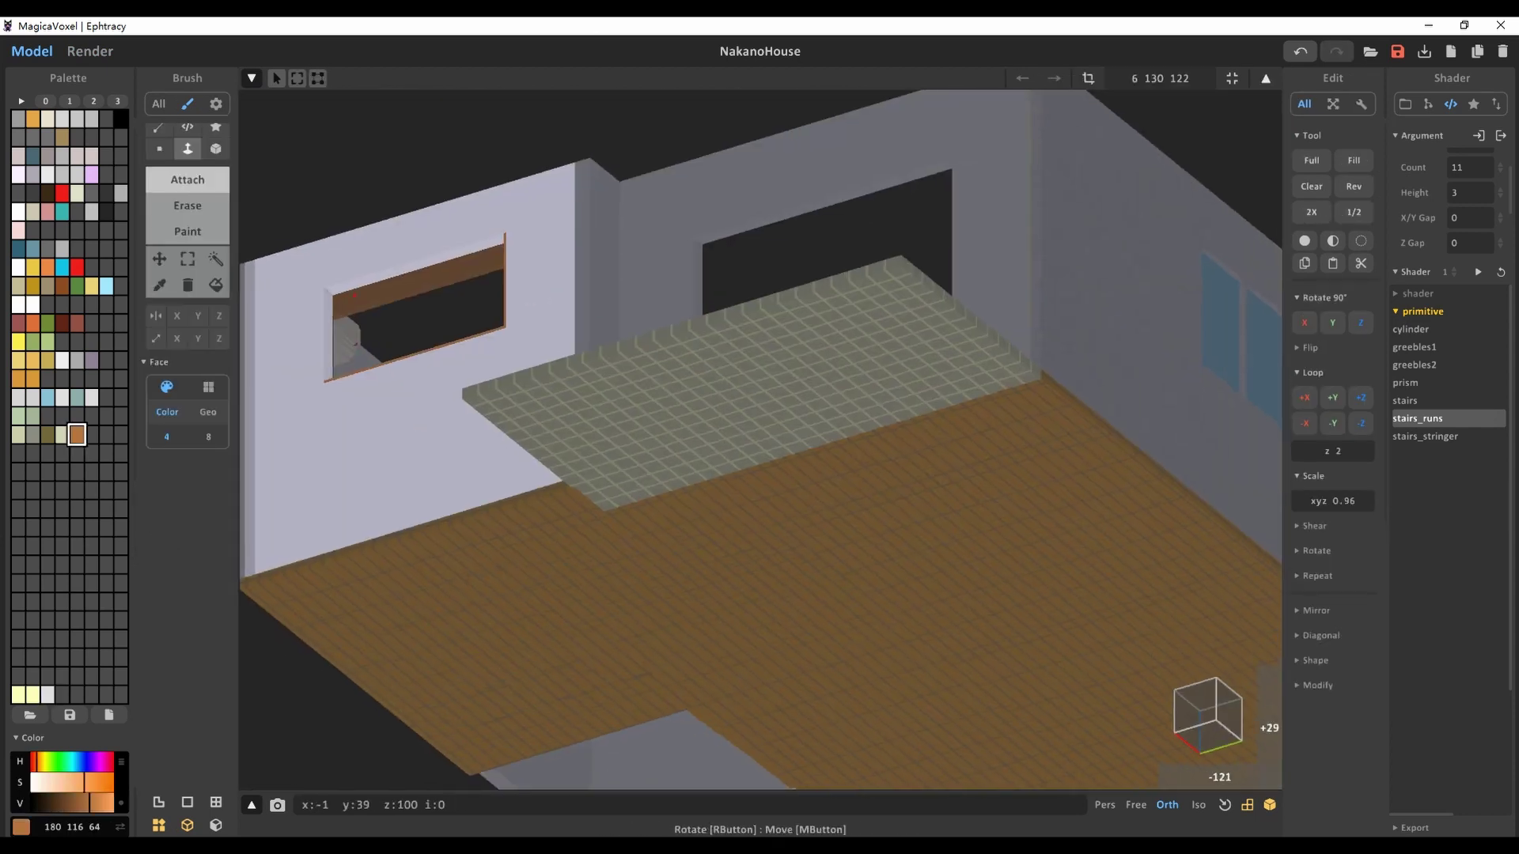
{"action": "key", "text": "Tab"}
{"action": "key", "text": "Tab"}
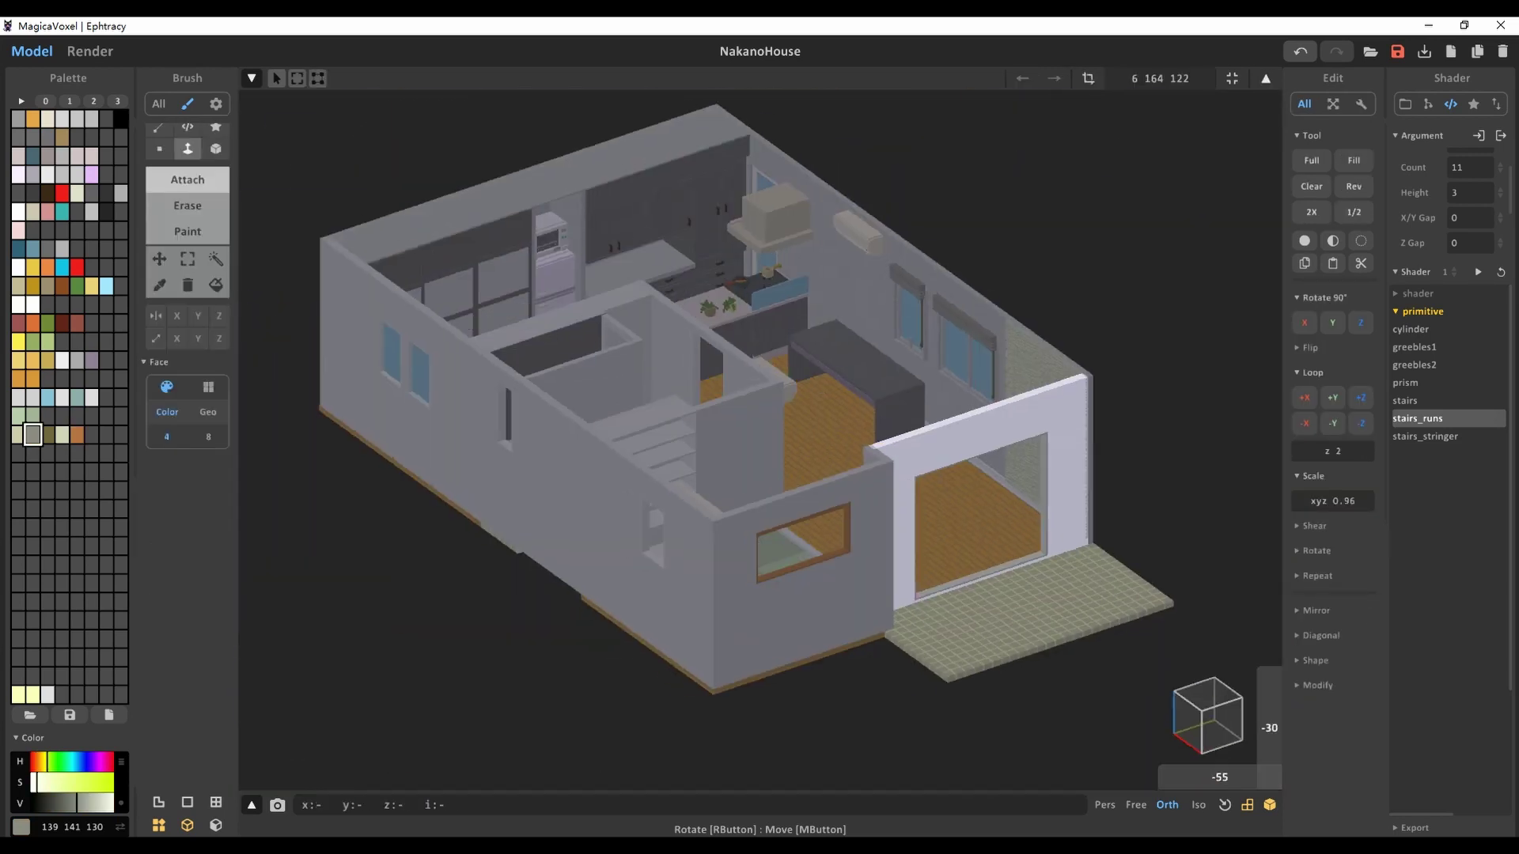
{"action": "left_click", "coordinate": [90, 50]}
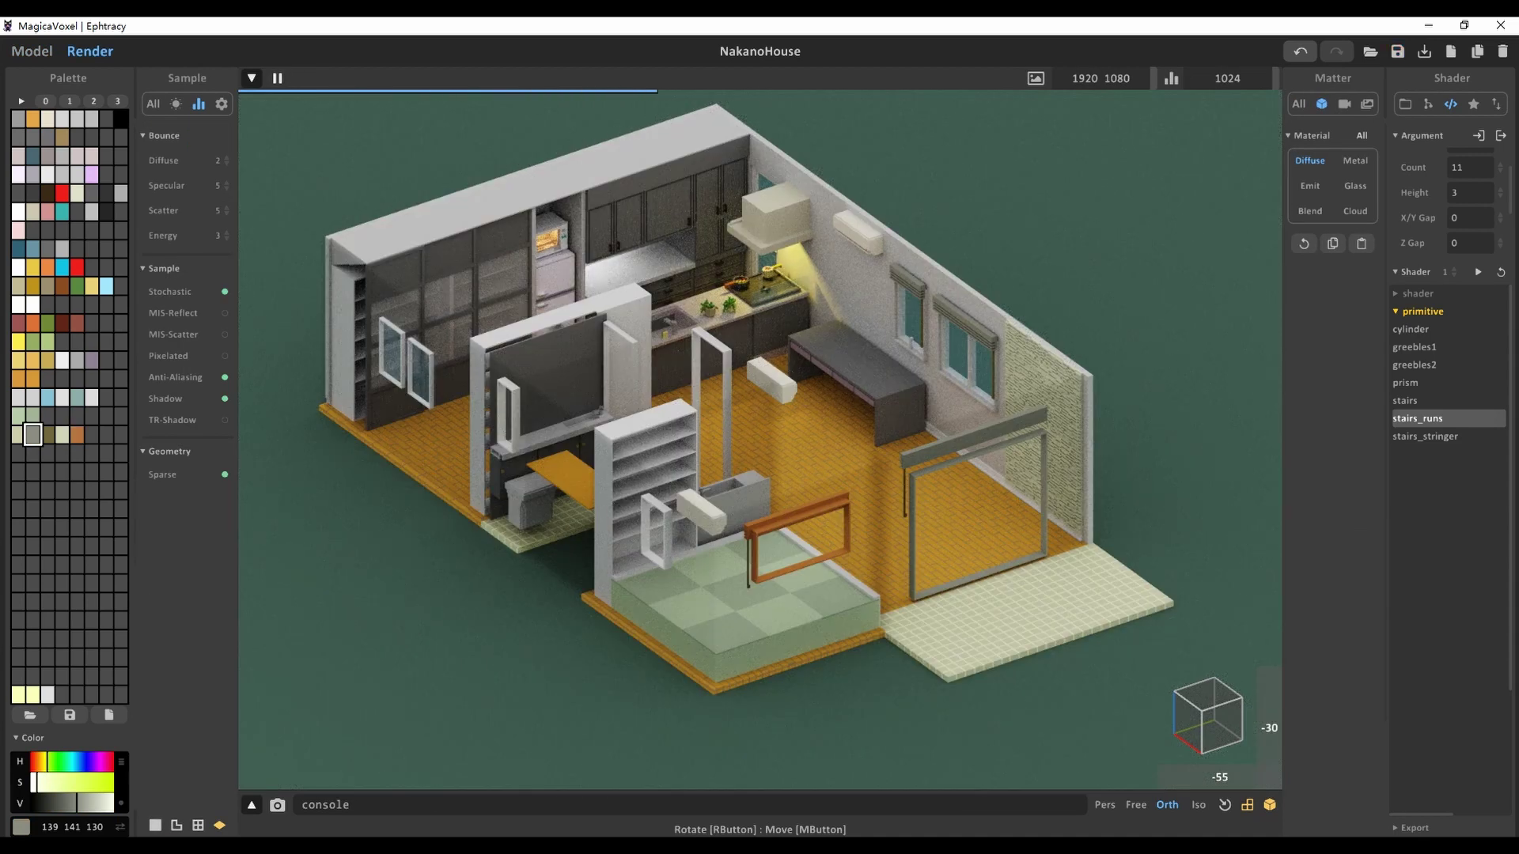
Repaint the tatami room's wide window frame and the terrace opening's frame light grey (222, 222, 222) and render the house
{"action": "left_click", "coordinate": [32, 50]}
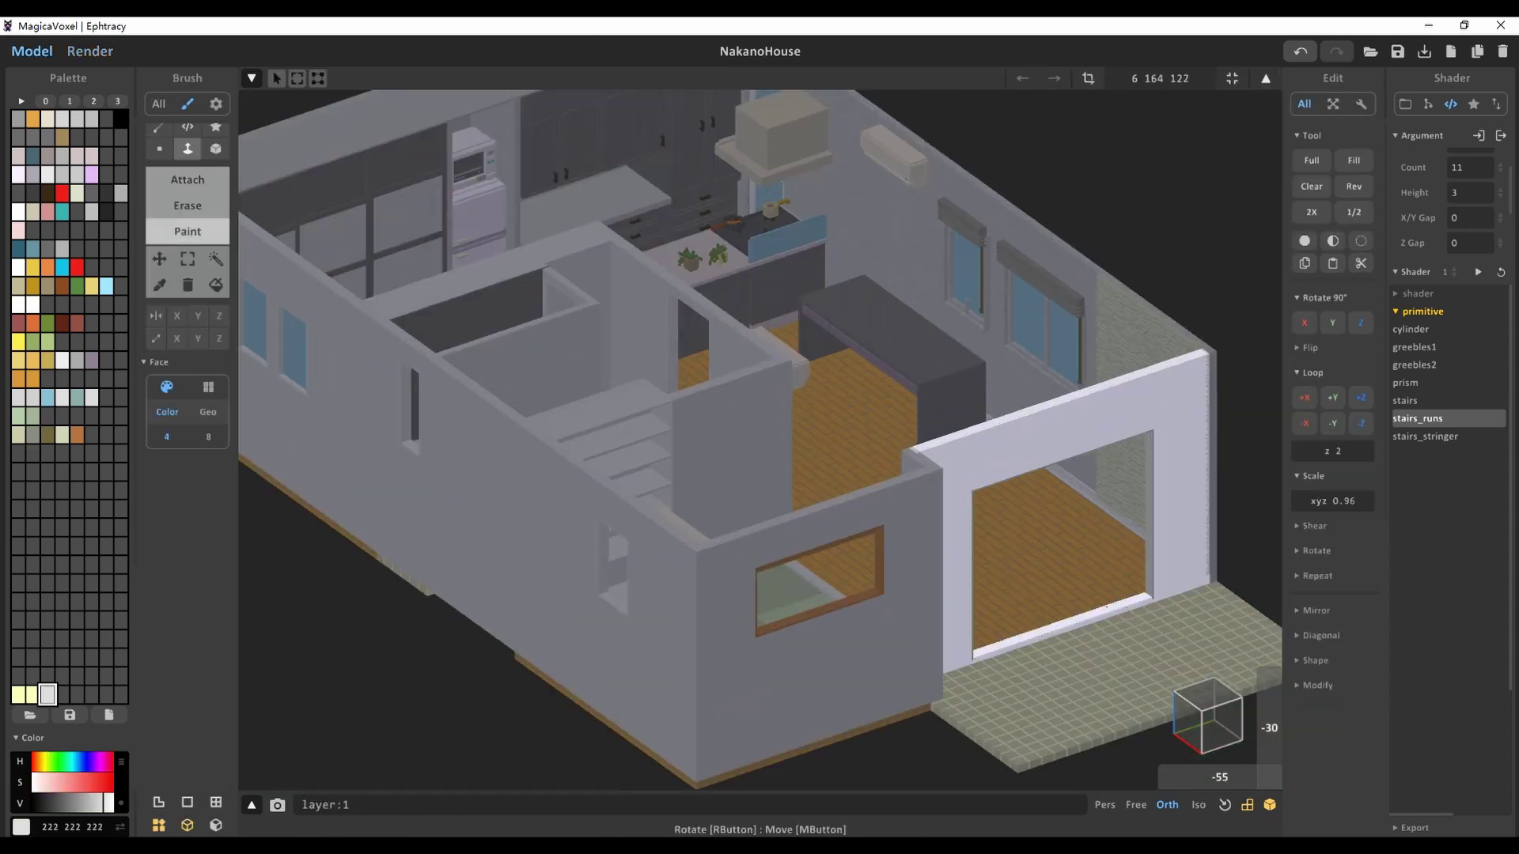
{"action": "scroll", "coordinate": [760, 439], "scroll_direction": "up", "scroll_amount": 10}
{"action": "right_click_drag", "start_coordinate": [781, 441], "coordinate": [1091, 193]}
{"action": "scroll", "coordinate": [1003, 412], "scroll_direction": "up", "scroll_amount": 5}
{"action": "scroll", "coordinate": [1003, 413], "scroll_direction": "down", "scroll_amount": 5}
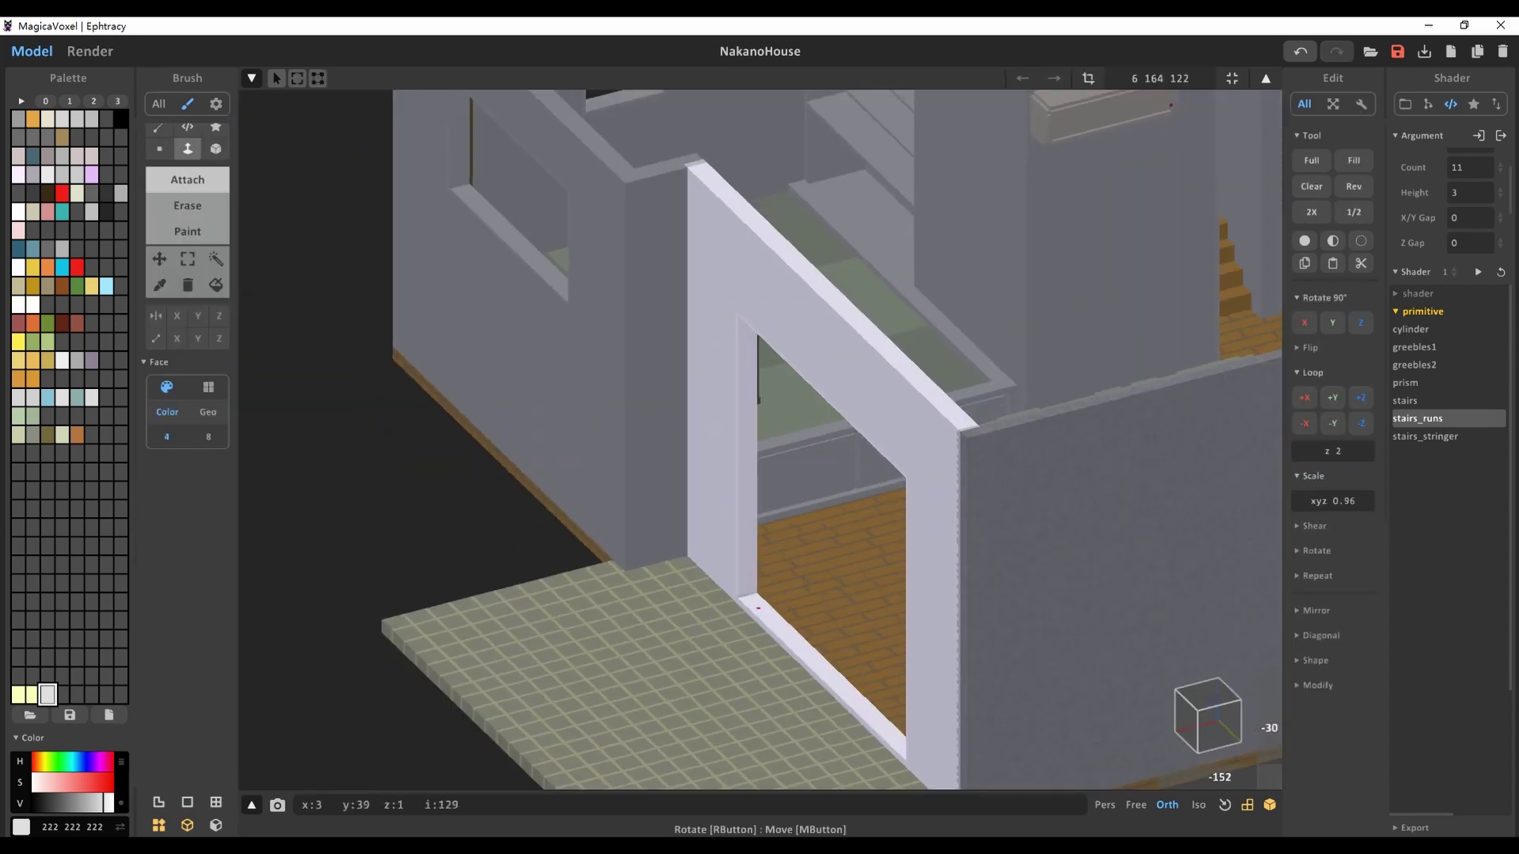
{"action": "key", "text": "Tab"}
{"action": "left_click", "coordinate": [90, 51]}
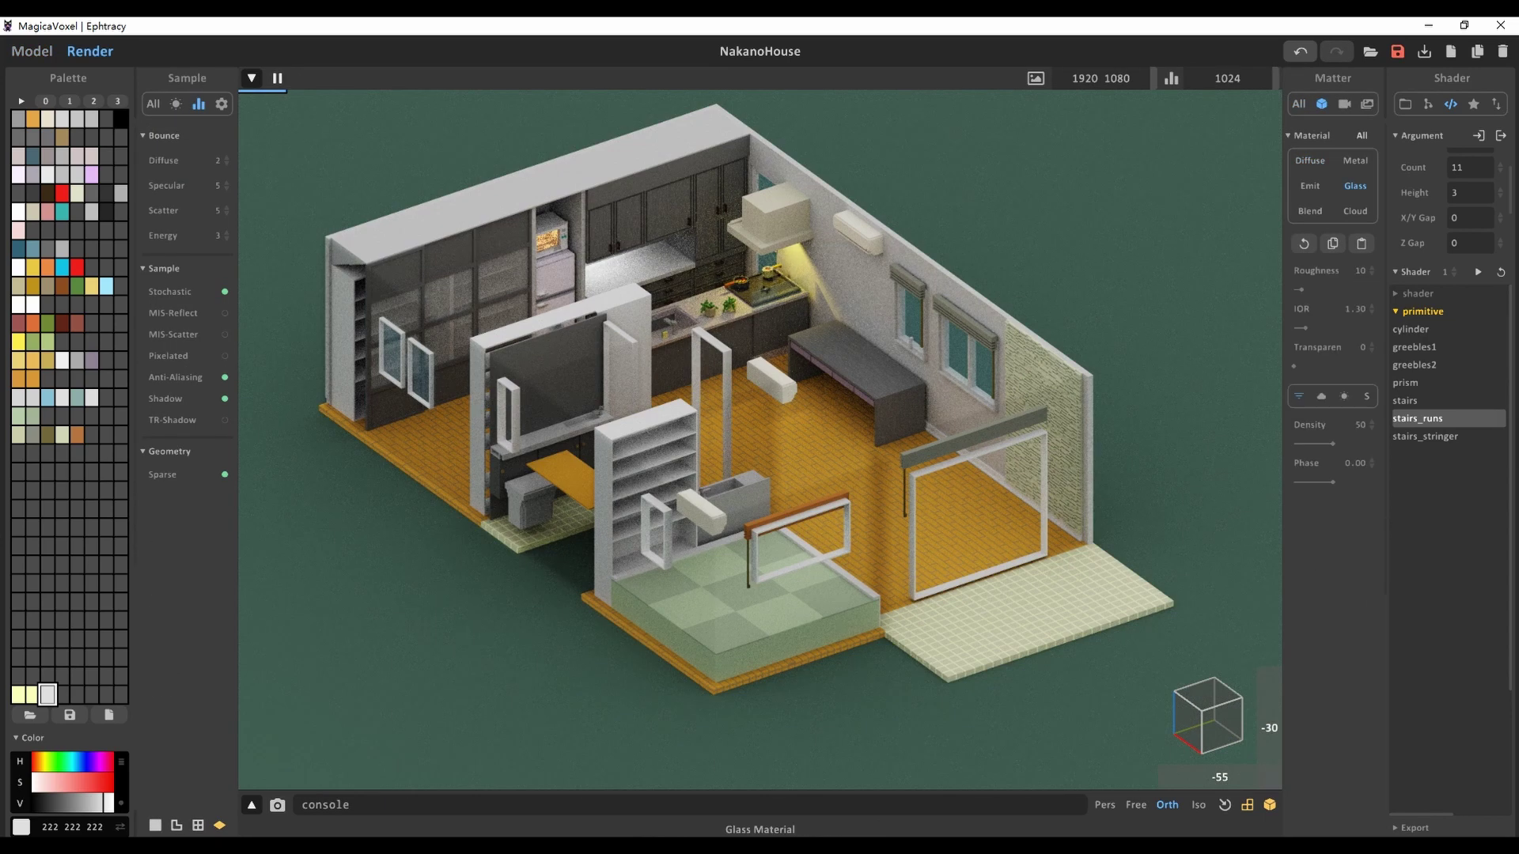